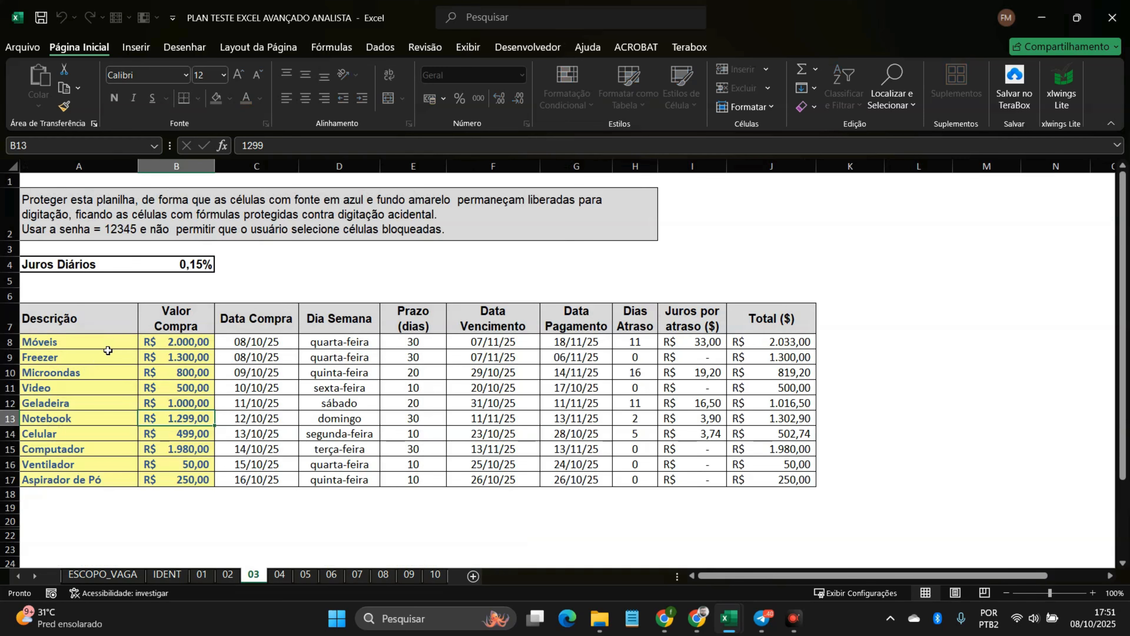
Step: Check the Microondas and Freezer purchase values, then view the sheet 04 pizza chart
left_click(109, 365)
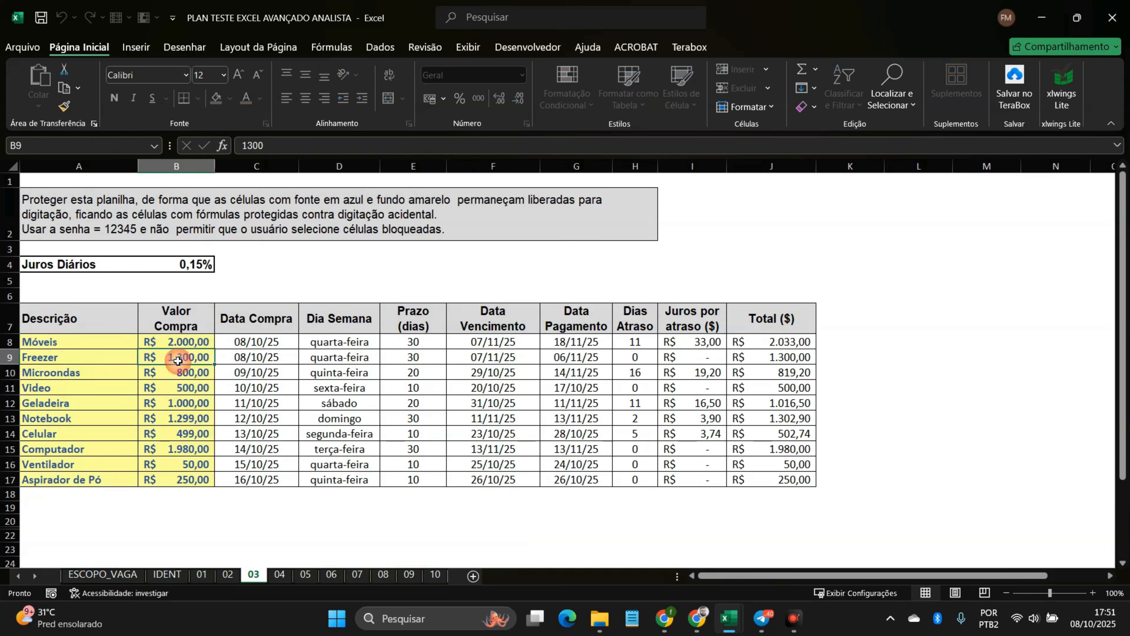
left_click_drag(129, 346, 187, 488)
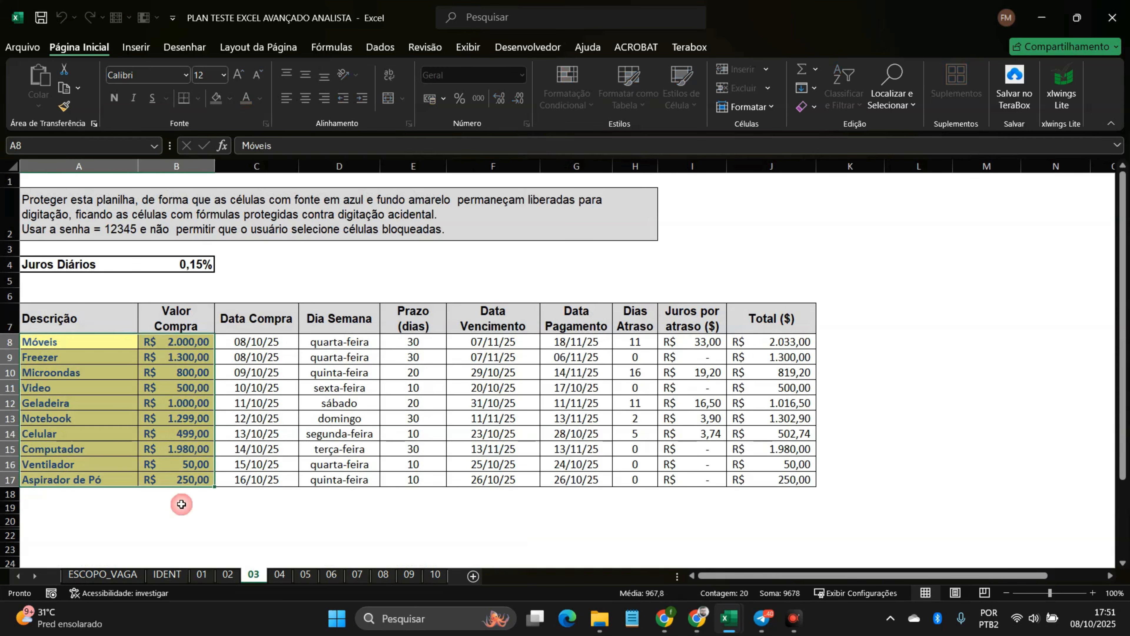
left_click(183, 360)
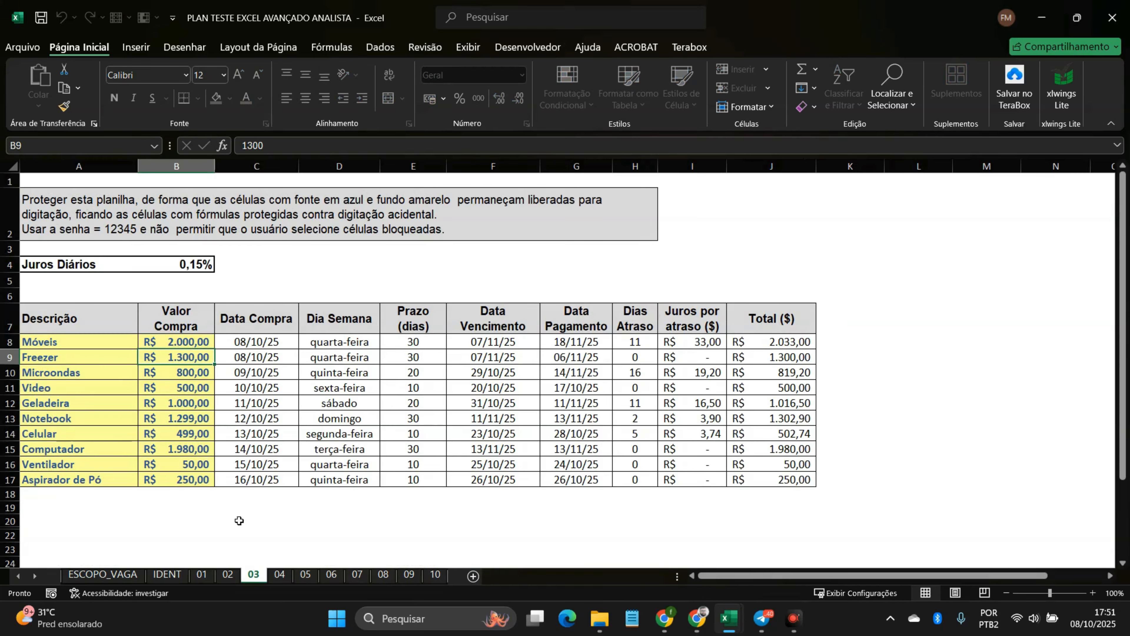
left_click(281, 575)
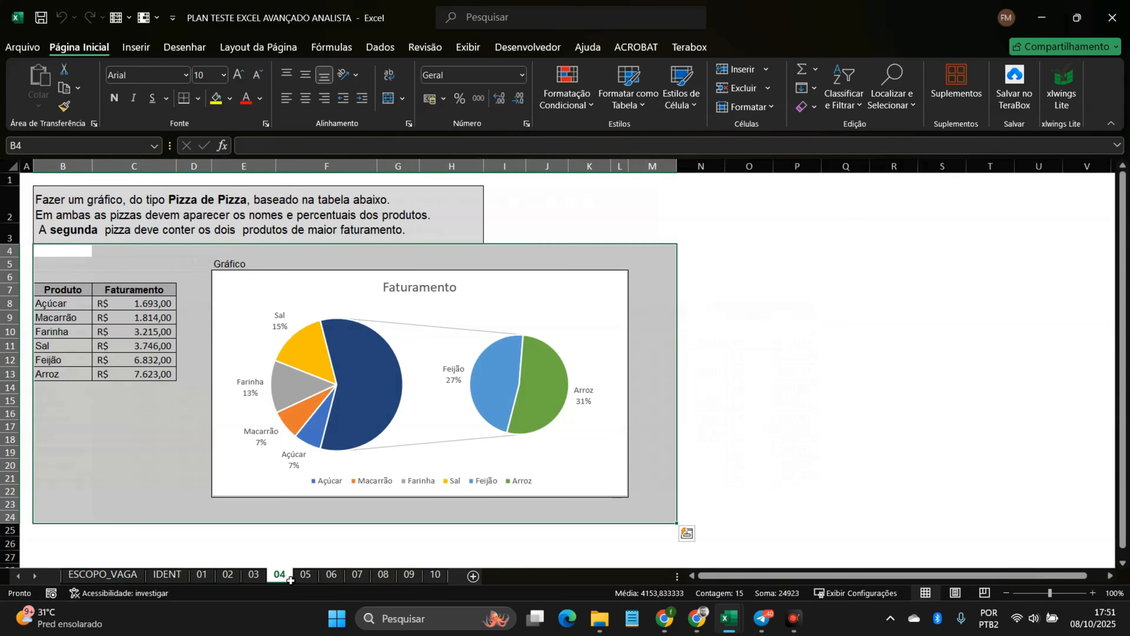
left_click(84, 299)
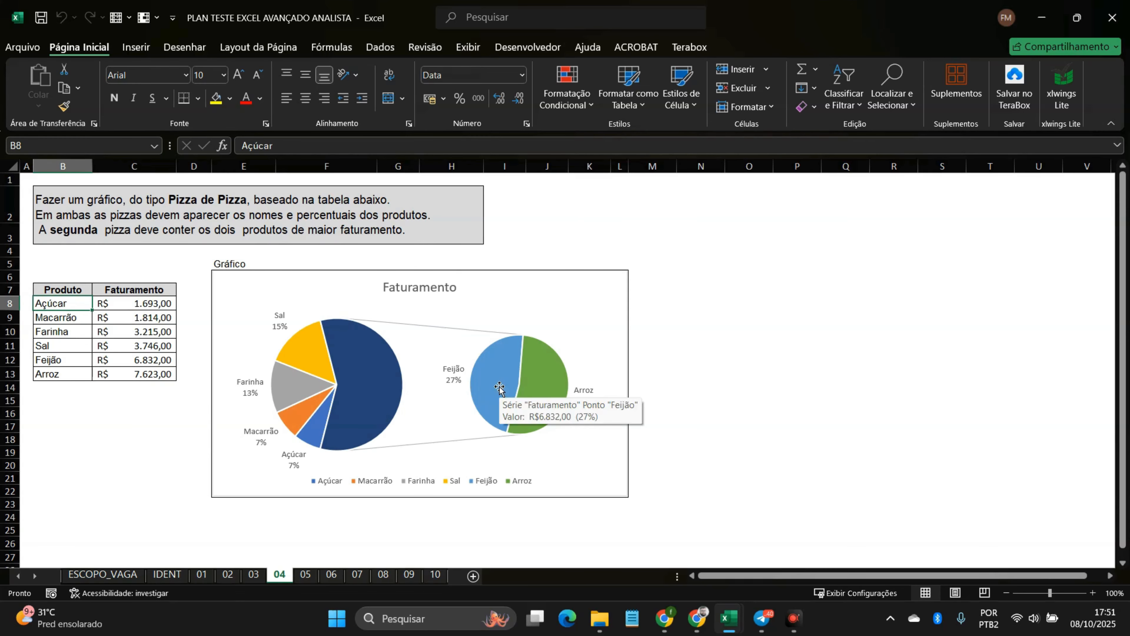
Step: Review sheet 05's exercise instructions and its Somatório and Contagem result rows
left_click(306, 575)
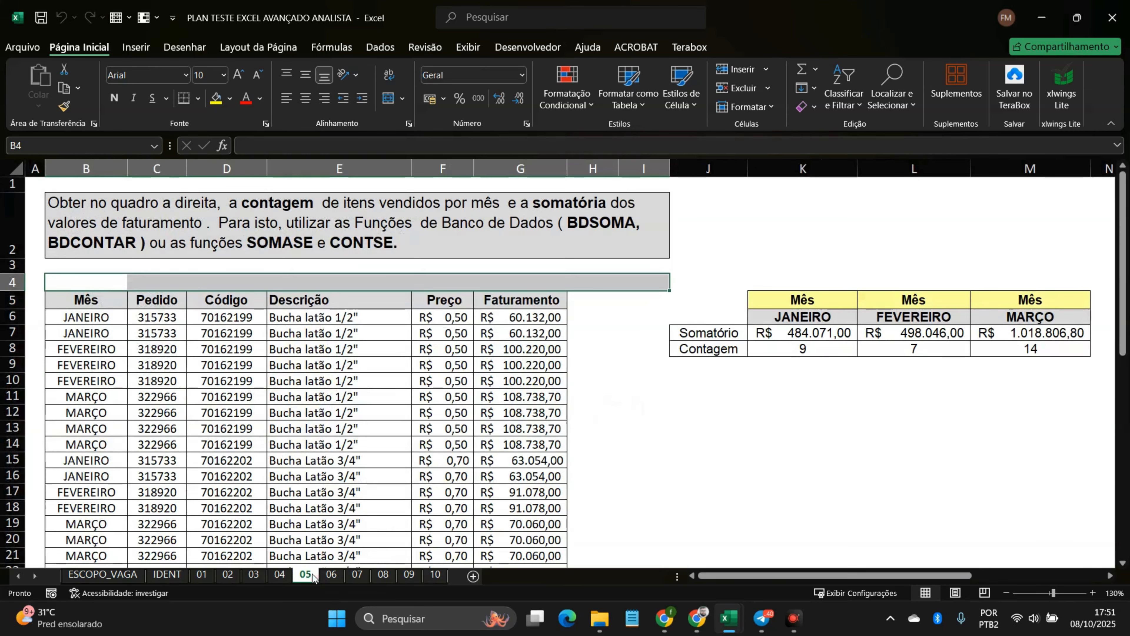
scroll(292, 266, "down", 3)
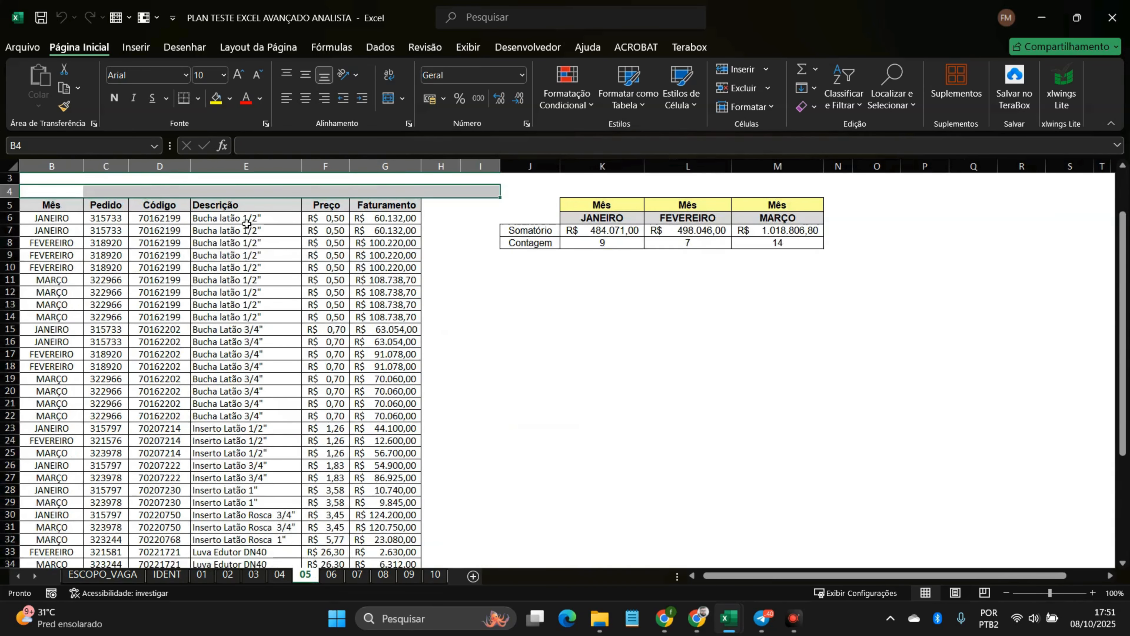
scroll(247, 224, "up", 1)
left_click(237, 225)
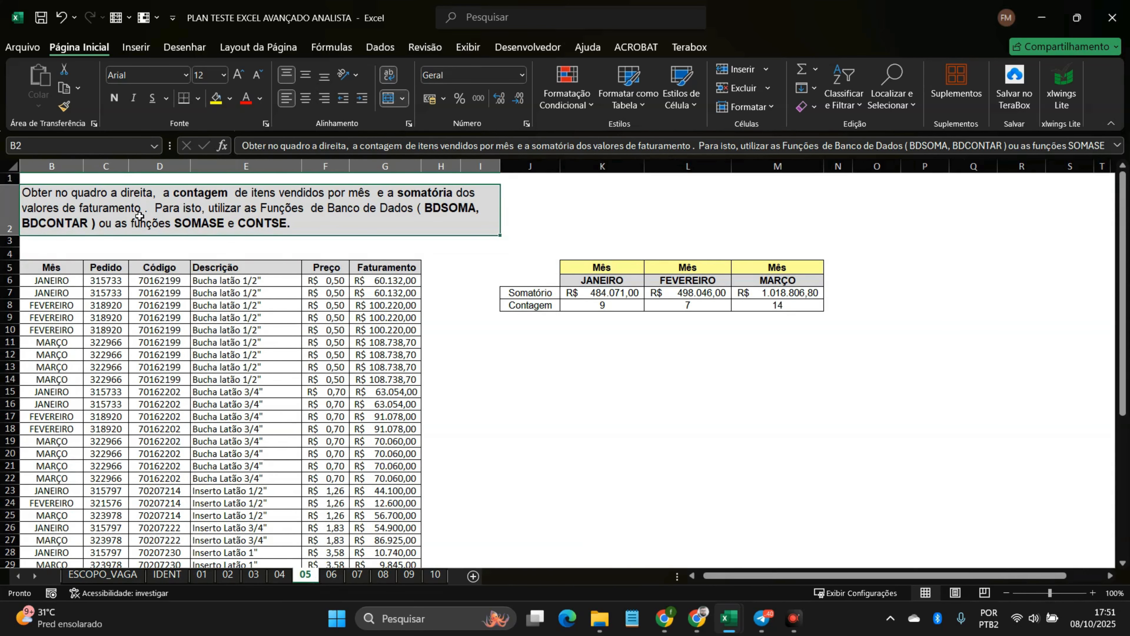
left_click_drag(139, 216, 153, 293)
left_click_drag(538, 295, 819, 309)
Step: Open sheet 06 and look over both film lists and the LISTA ANTIGA Pesquisa cells
left_click(332, 574)
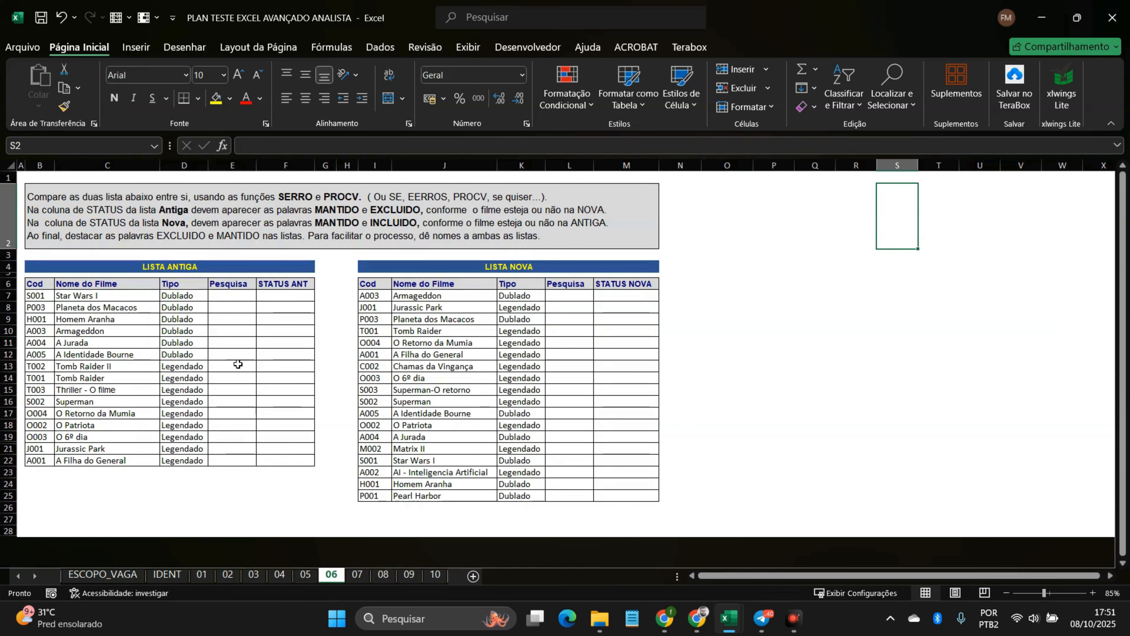
left_click(431, 294)
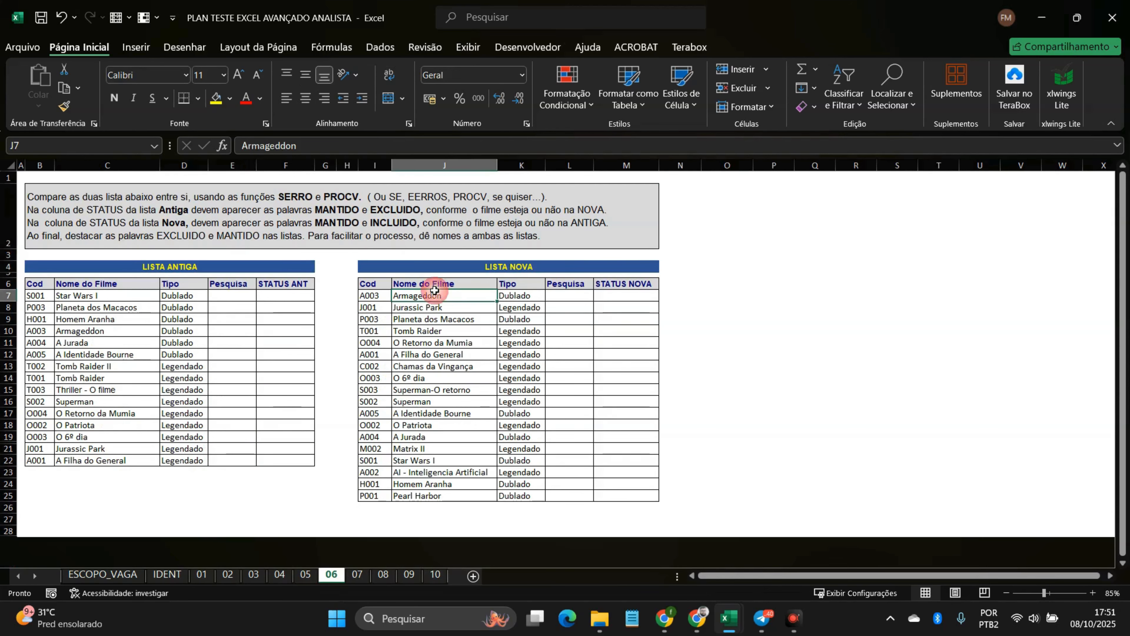
left_click_drag(113, 203, 83, 507)
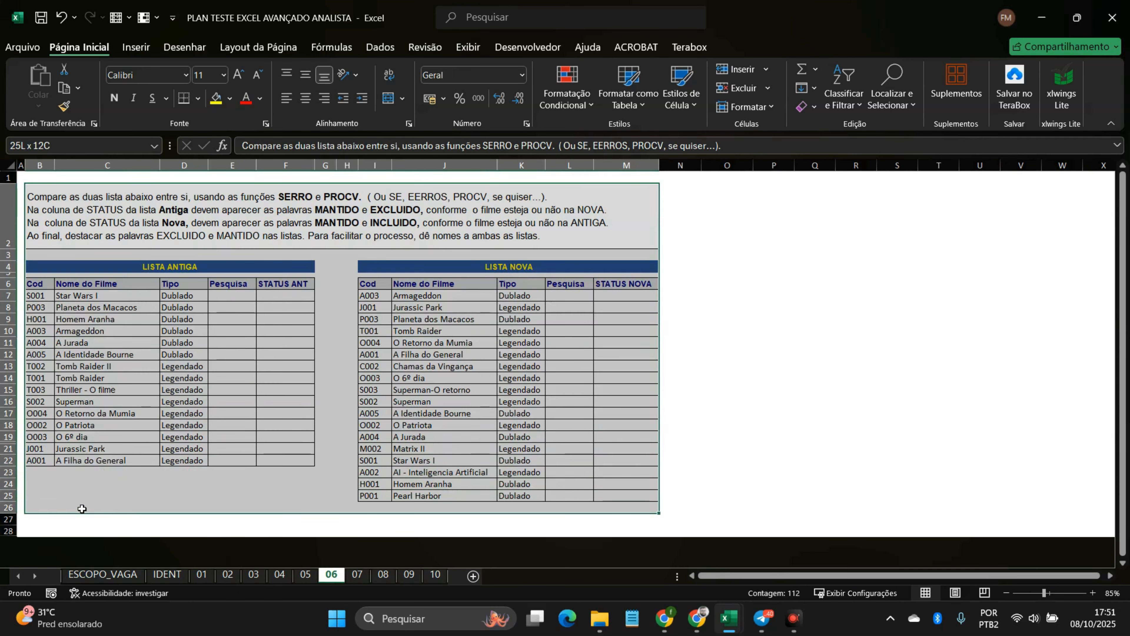
left_click(114, 298)
left_click(226, 295)
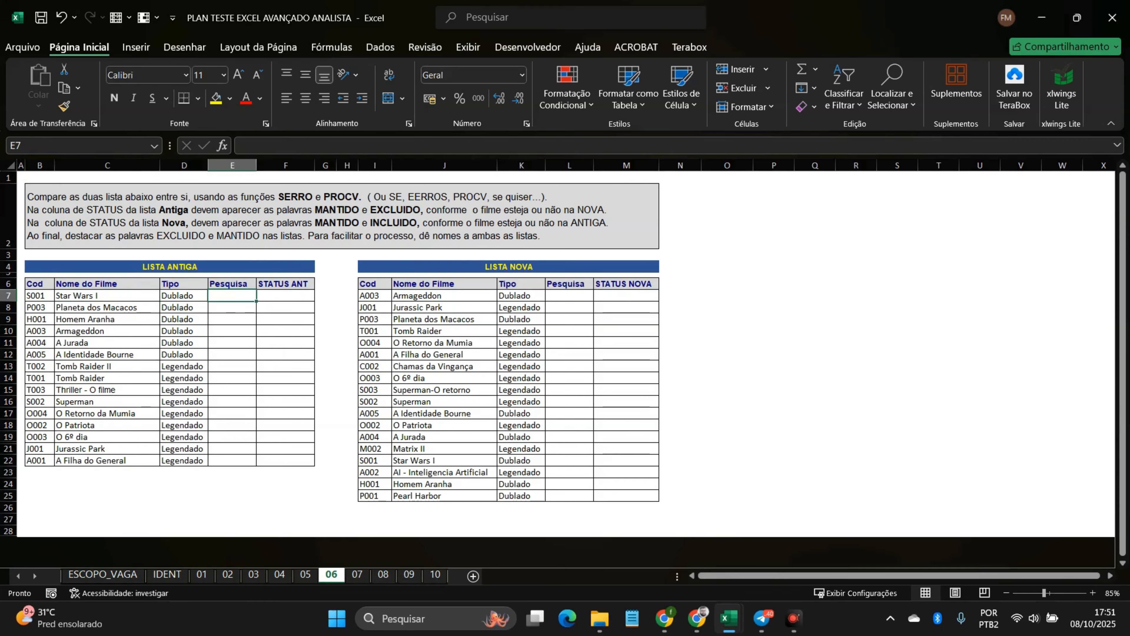
scroll(312, 307, "up", 2)
scroll(325, 317, "up", 1)
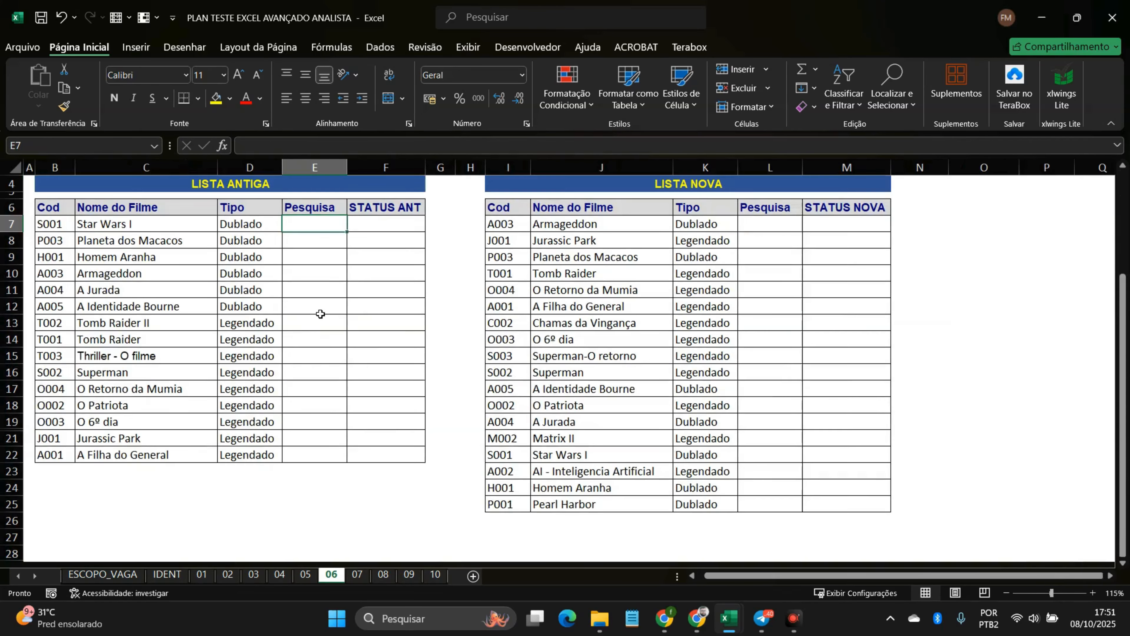
left_click(312, 307)
scroll(312, 307, "down", 3)
scroll(252, 303, "up", 2)
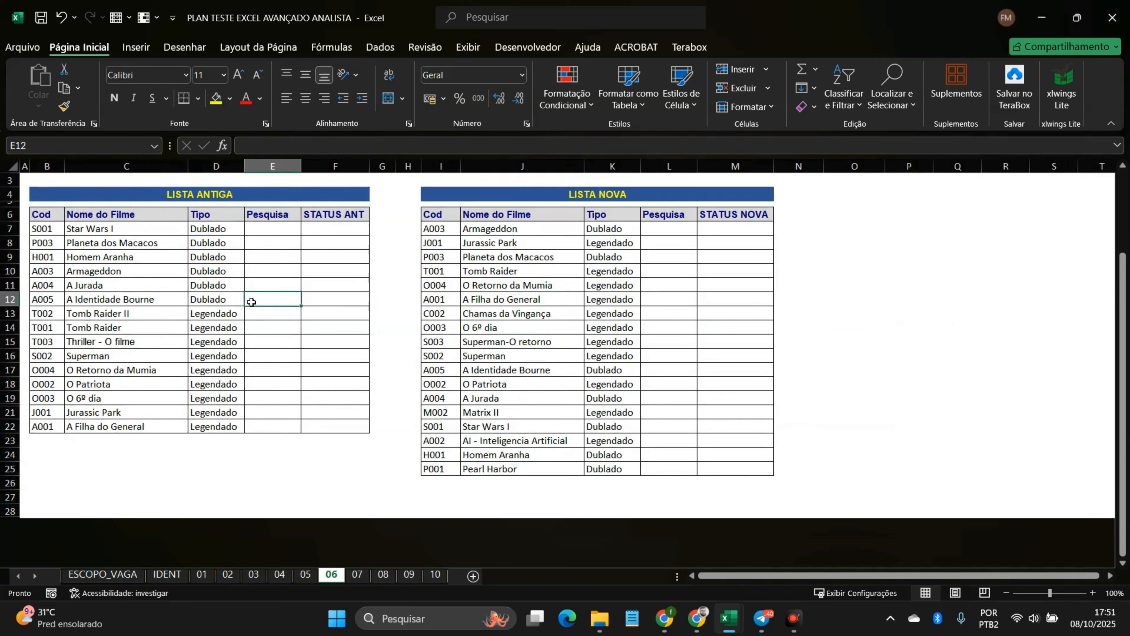
scroll(285, 267, "up", 1)
left_click(264, 323)
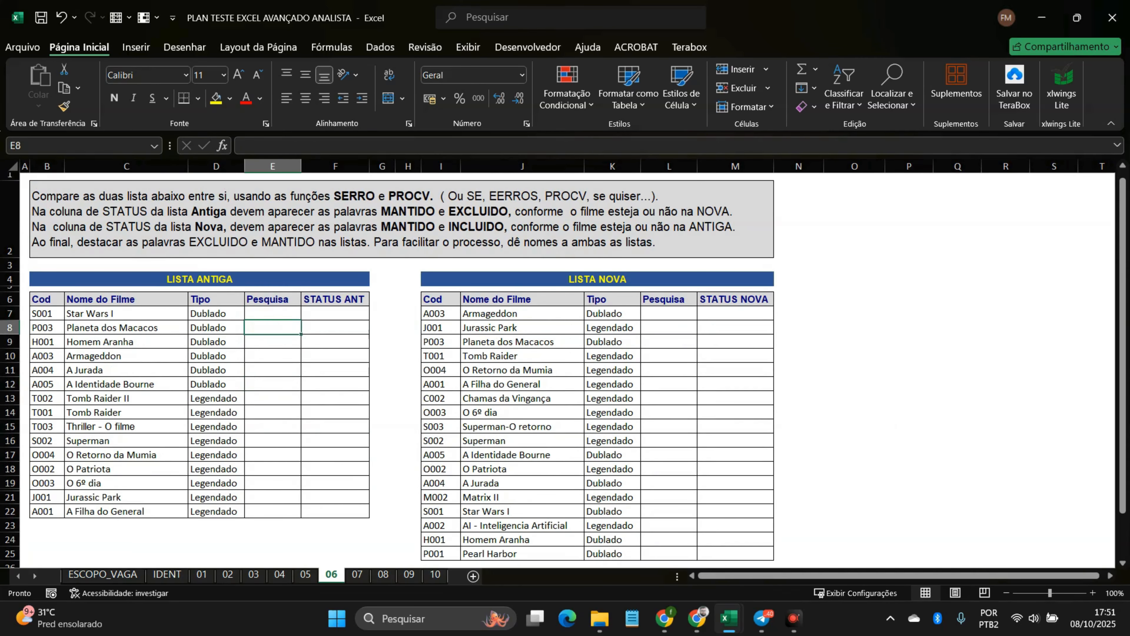
Step: Review the exercise instructions and the first empty STATUS ANT cell
key("alt+Tab")
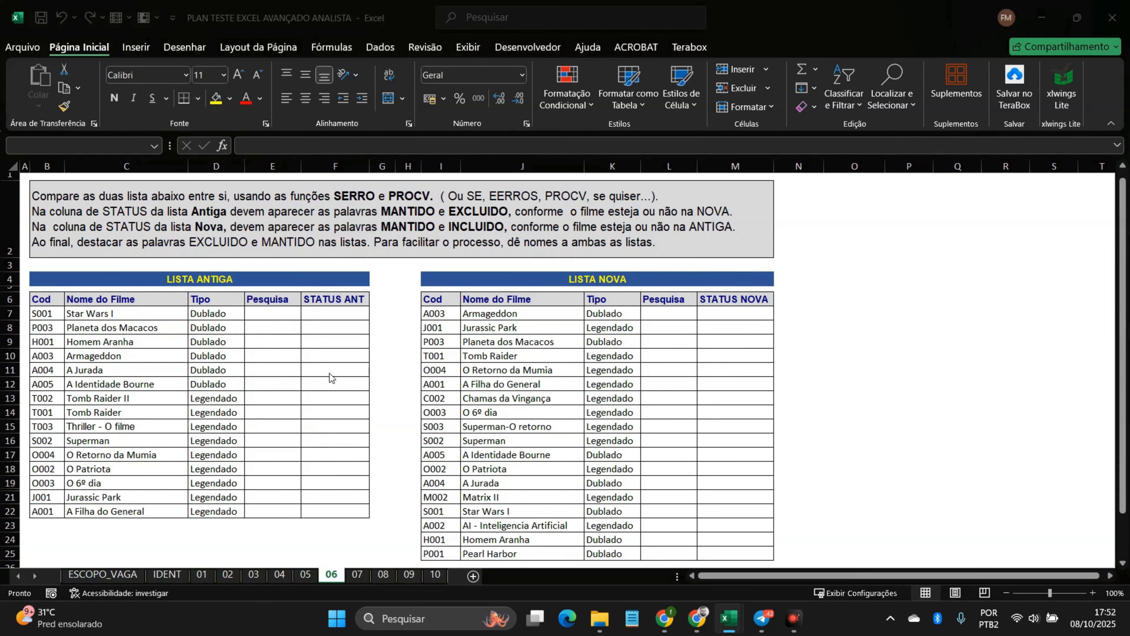
key("alt+Tab")
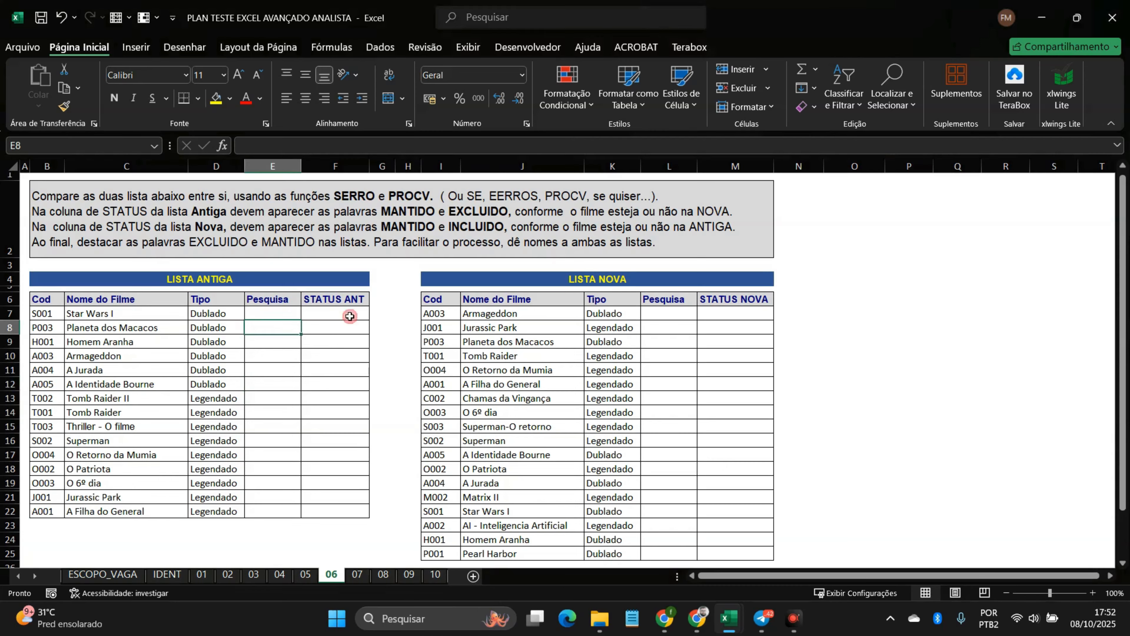
left_click(524, 198)
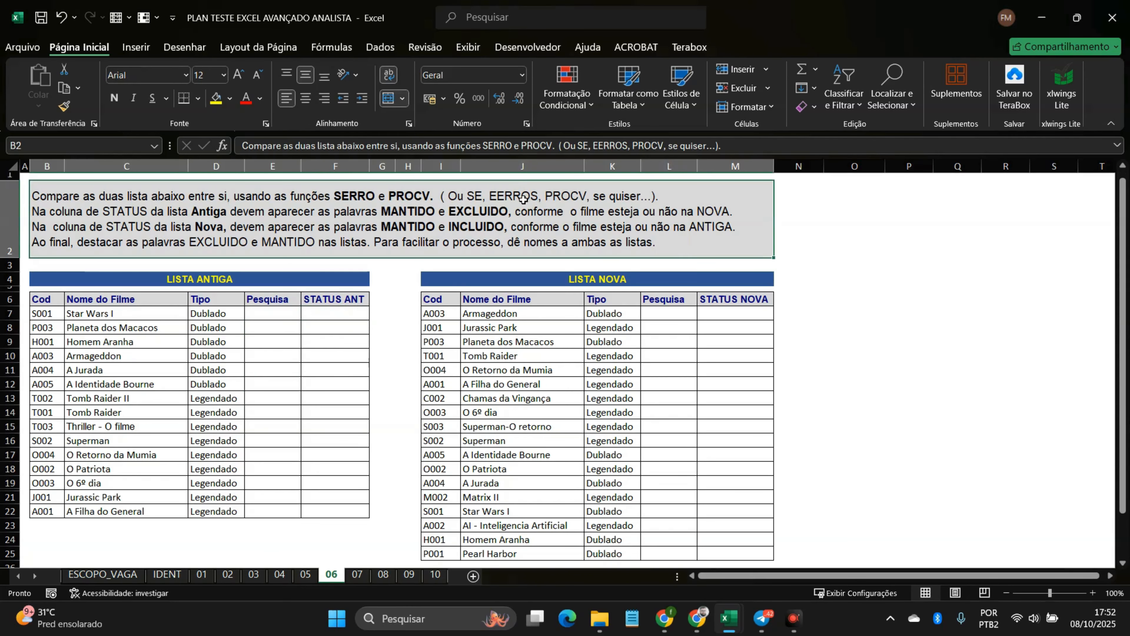
left_click(311, 299)
left_click(322, 313)
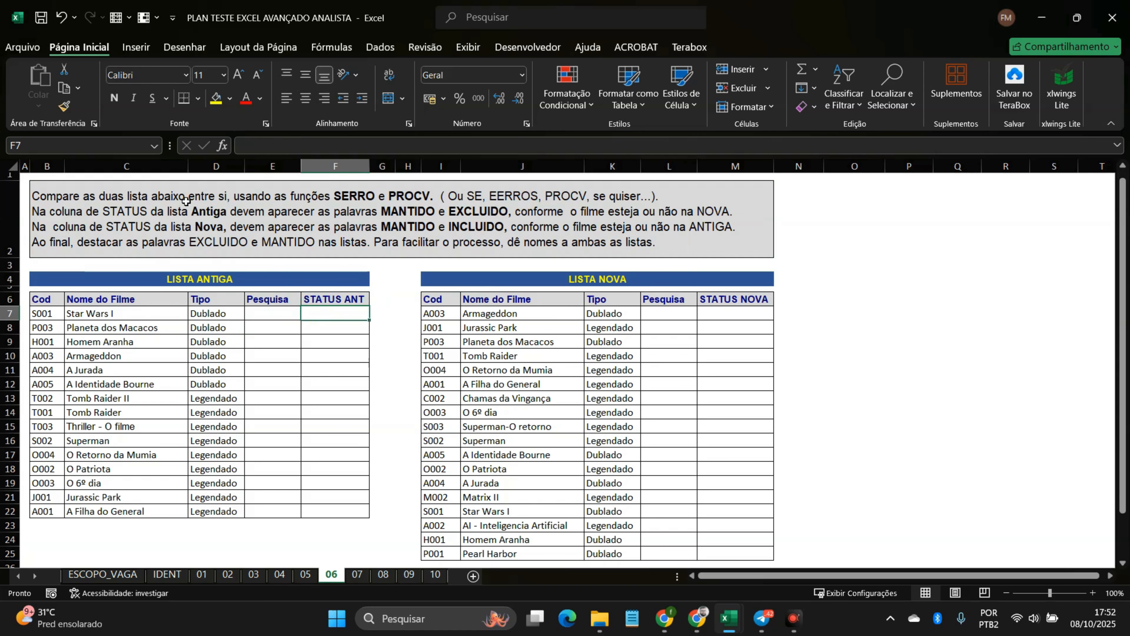
left_click_drag(165, 280, 139, 524)
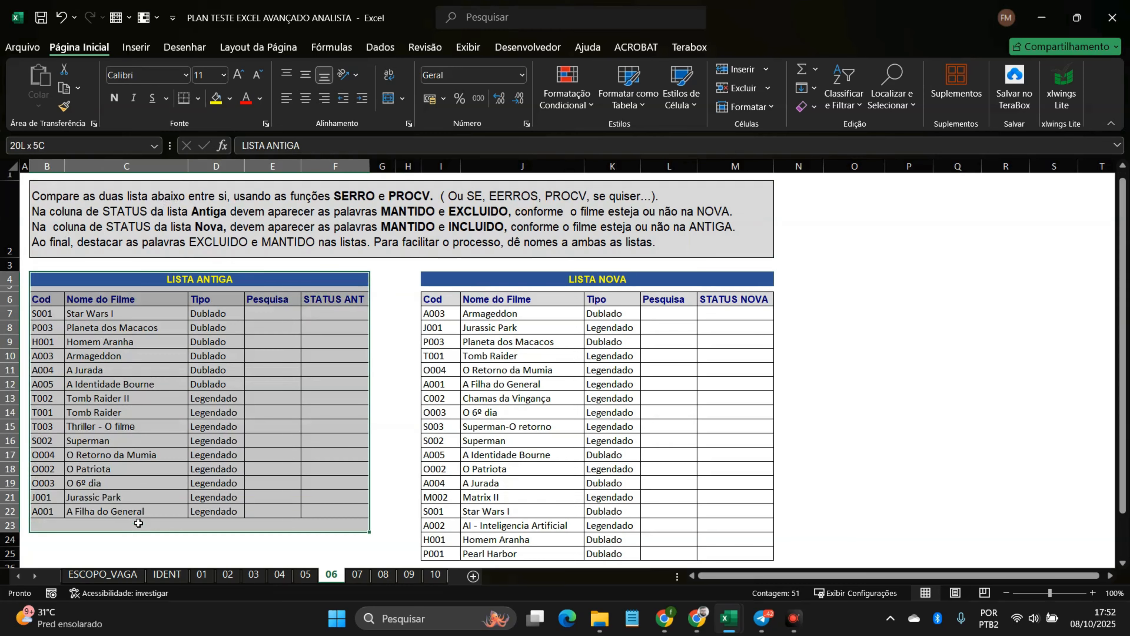
left_click_drag(633, 275, 607, 510)
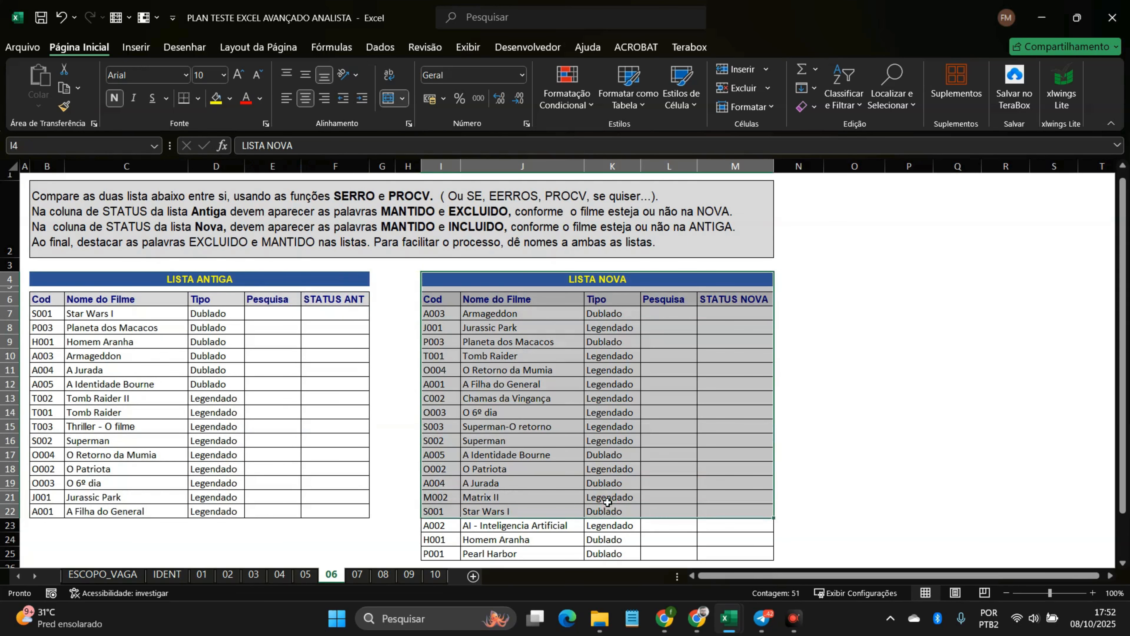
scroll(438, 263, "down", 1)
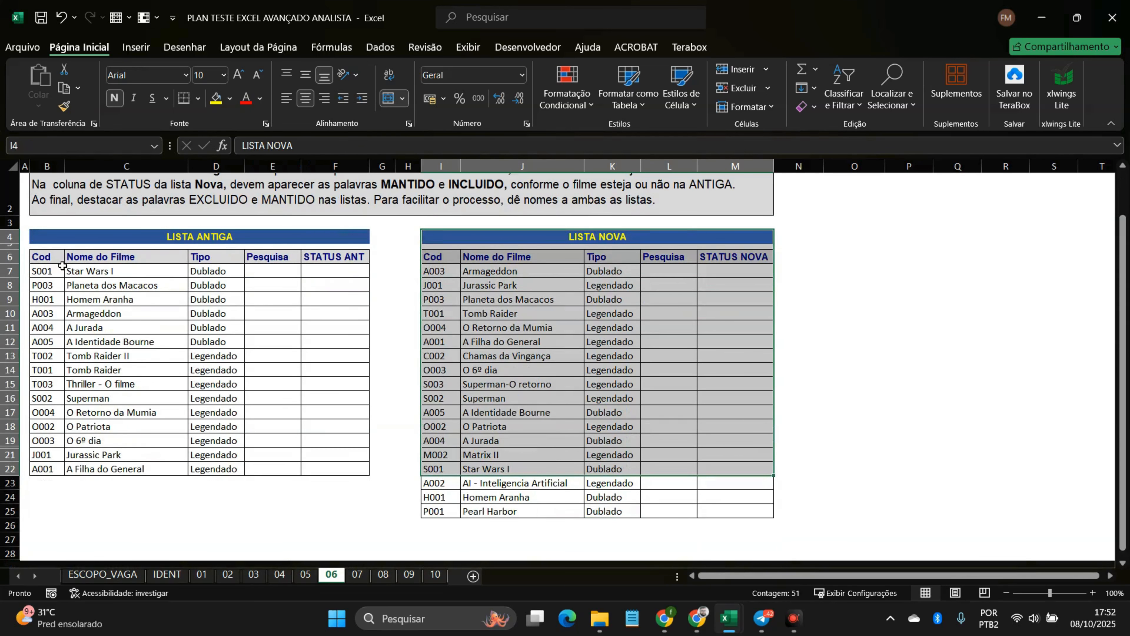
left_click_drag(51, 258, 40, 468)
left_click_drag(150, 252, 151, 472)
left_click_drag(203, 257, 219, 472)
left_click_drag(276, 265, 316, 469)
left_click_drag(664, 261, 686, 511)
left_click_drag(735, 261, 730, 513)
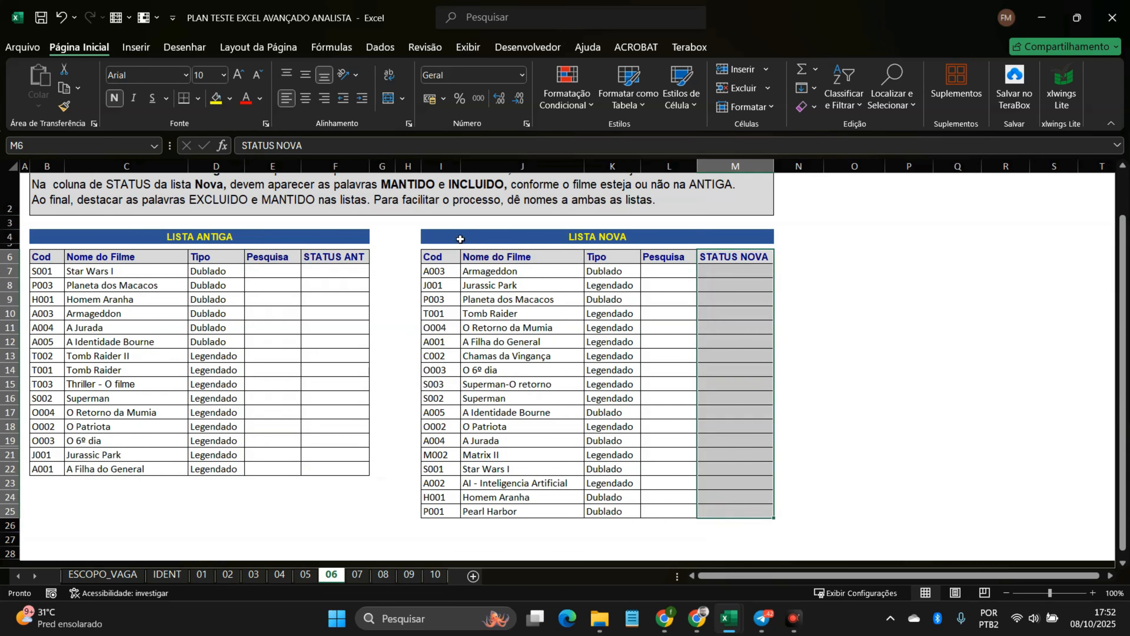
left_click_drag(460, 239, 467, 514)
left_click_drag(204, 236, 189, 466)
scroll(311, 412, "up", 1)
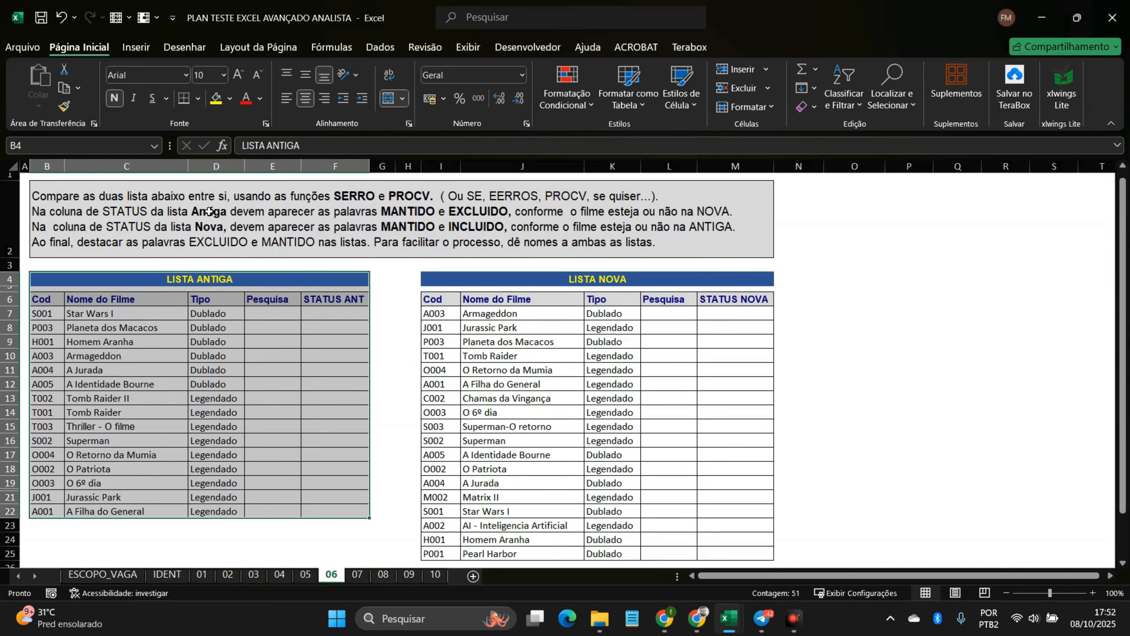
left_click(350, 207)
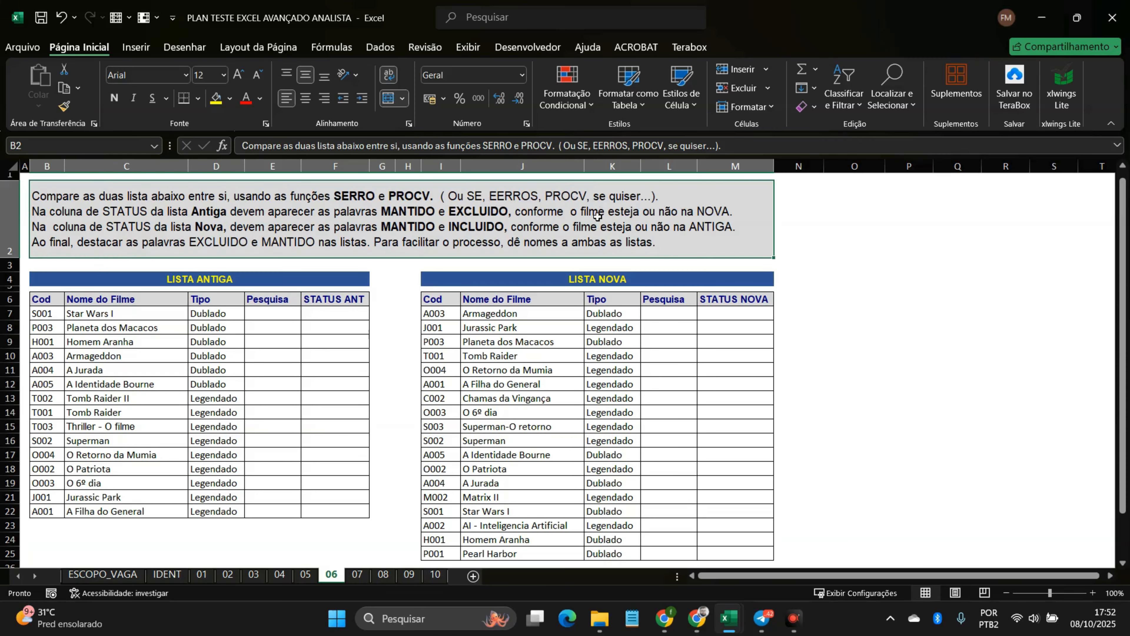
Step: Inspect the extents of the STATUS ANT and STATUS NOVA columns and the LISTA ANTIGA table
left_click_drag(176, 232, 223, 464)
scroll(334, 400, "up", 2)
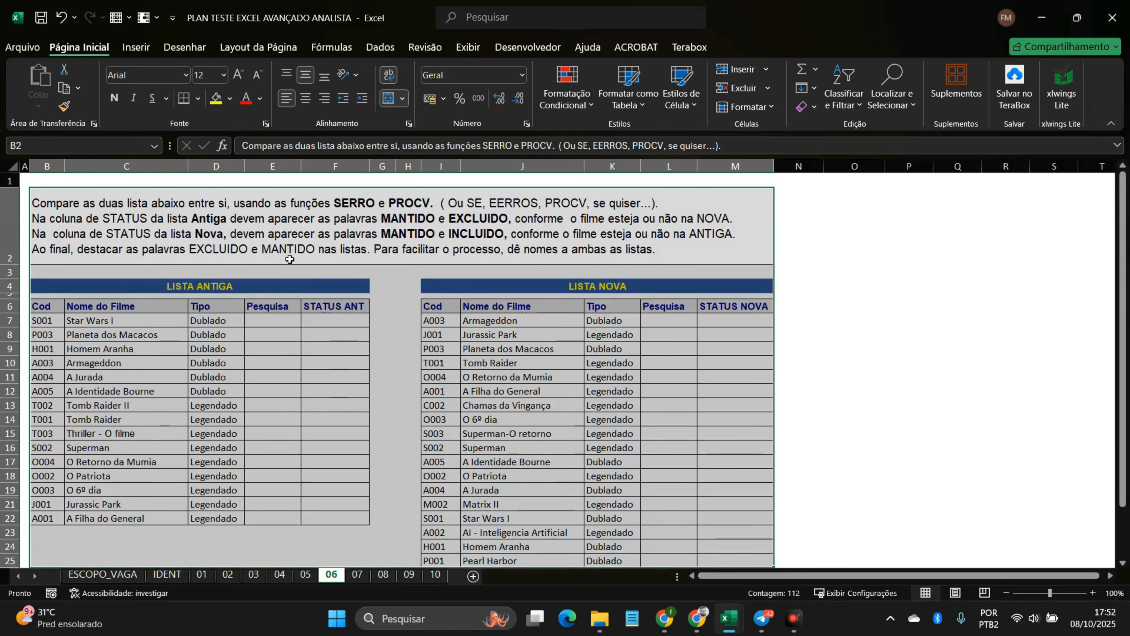
left_click(79, 224)
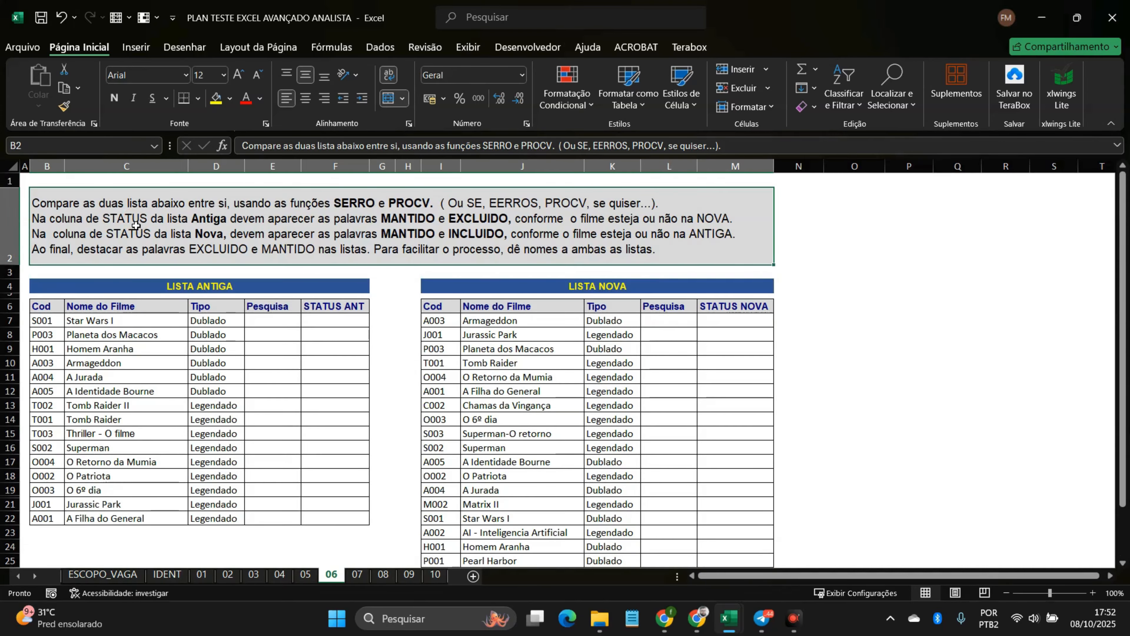
left_click_drag(329, 306, 335, 518)
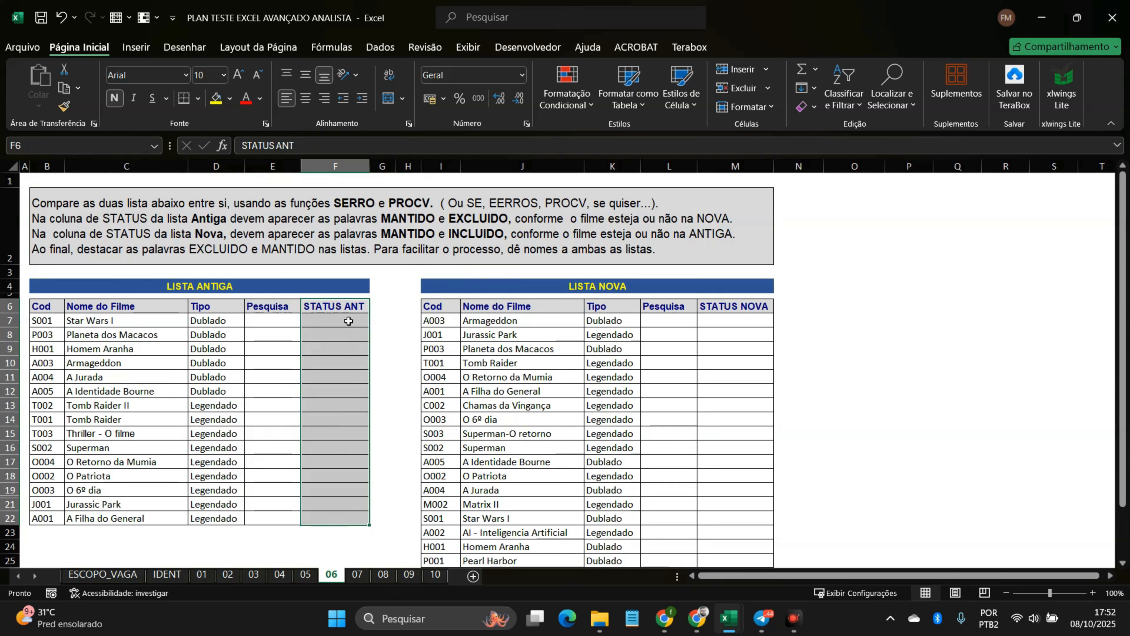
left_click_drag(347, 322, 332, 516)
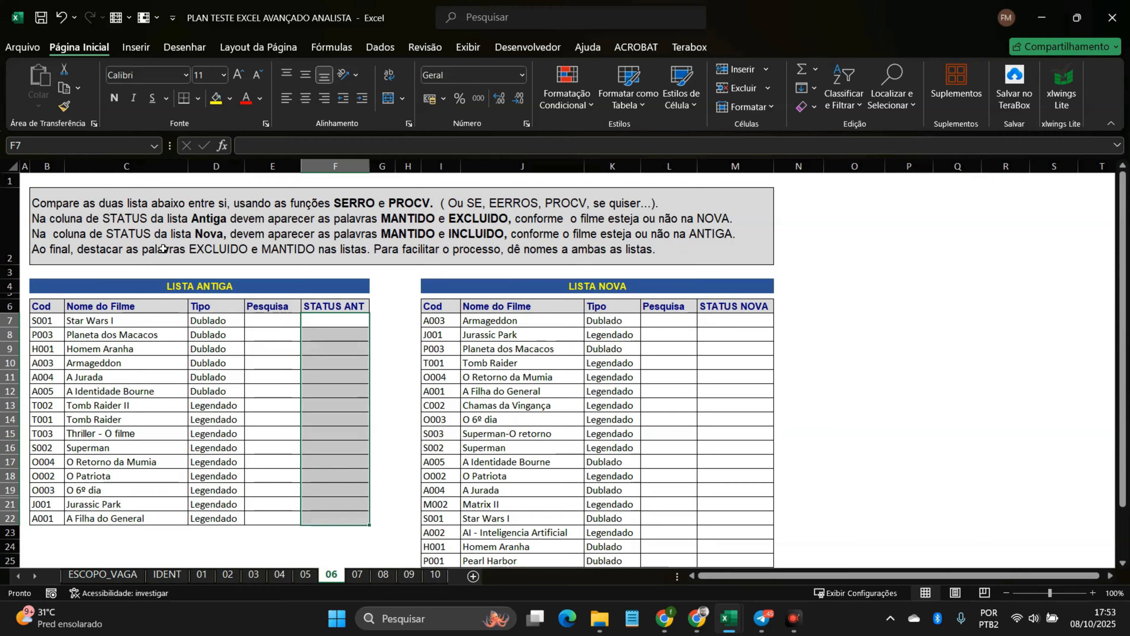
left_click_drag(712, 323, 738, 557)
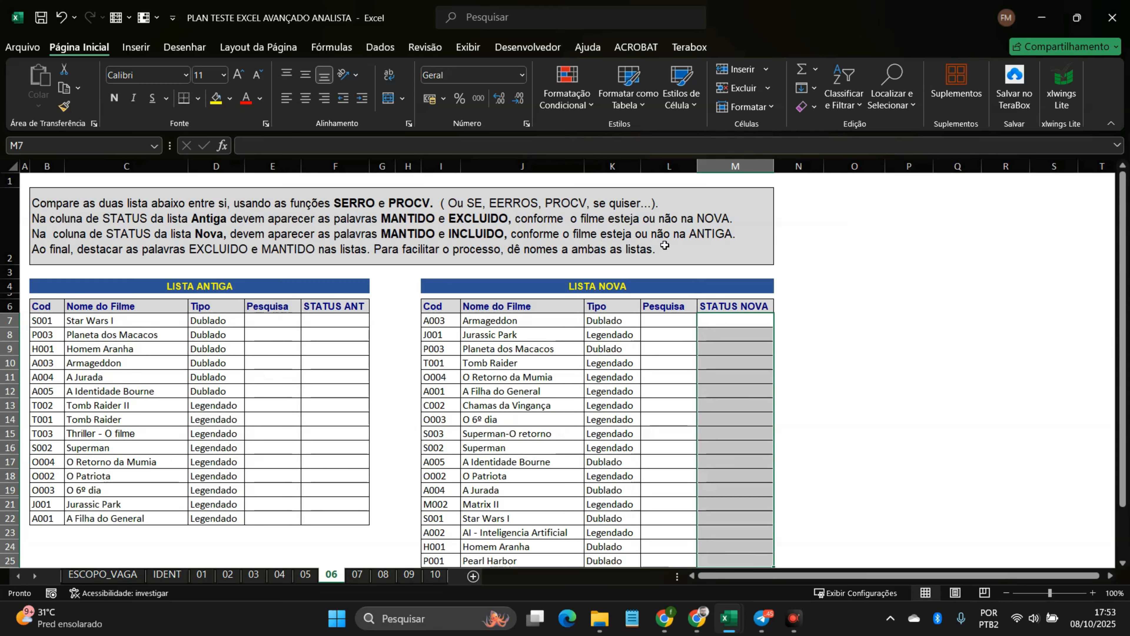
left_click_drag(252, 289, 230, 523)
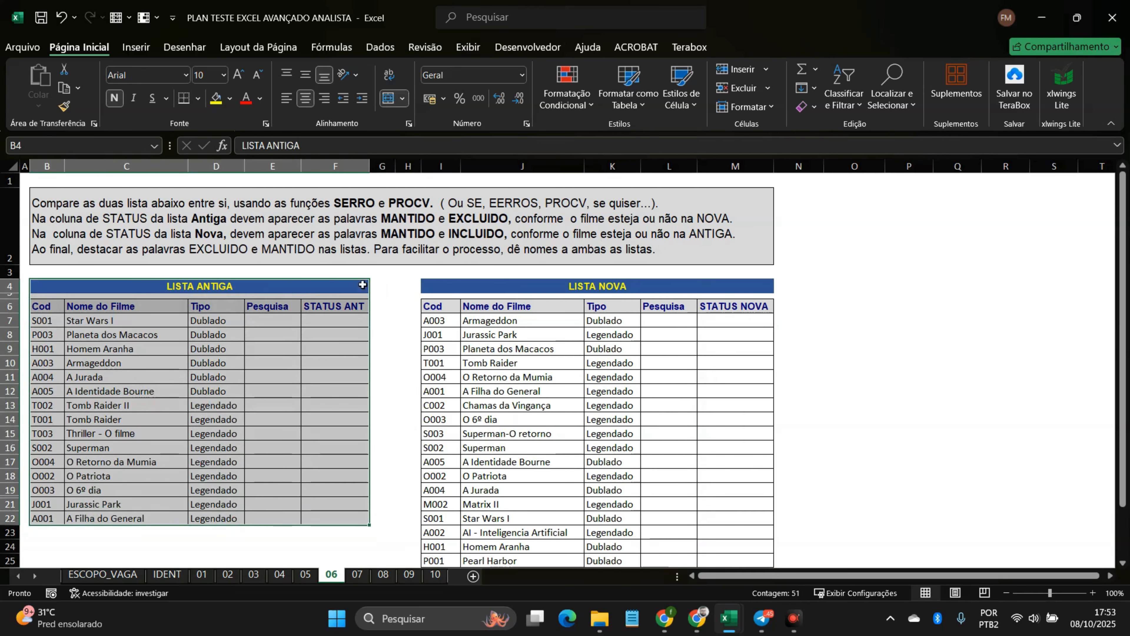
left_click(124, 254)
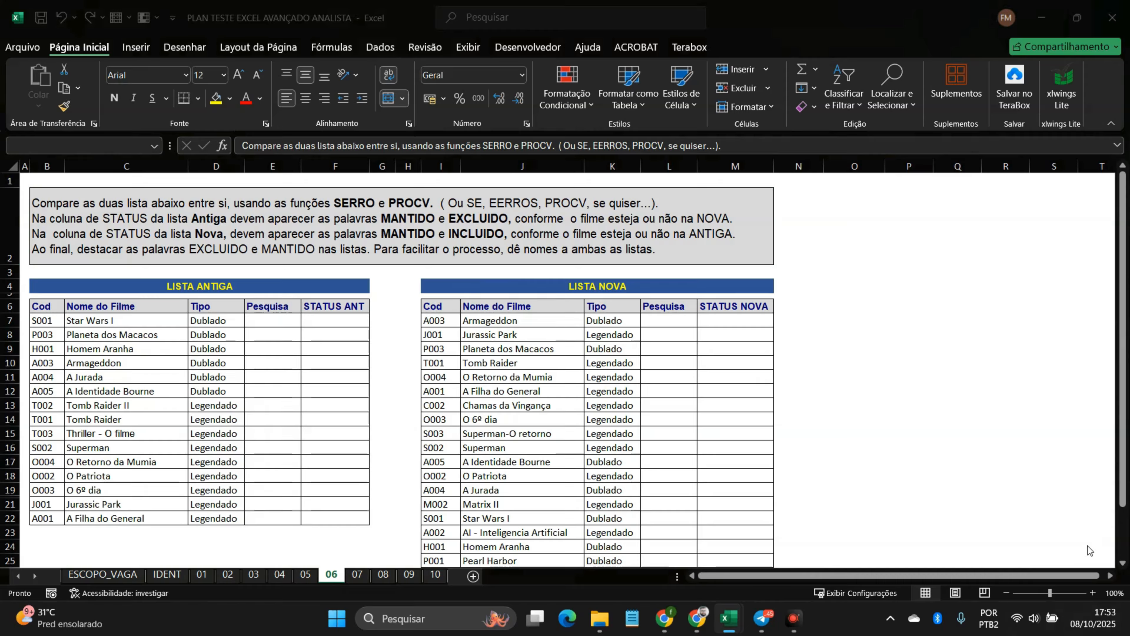
left_click(1070, 545)
left_click(243, 255)
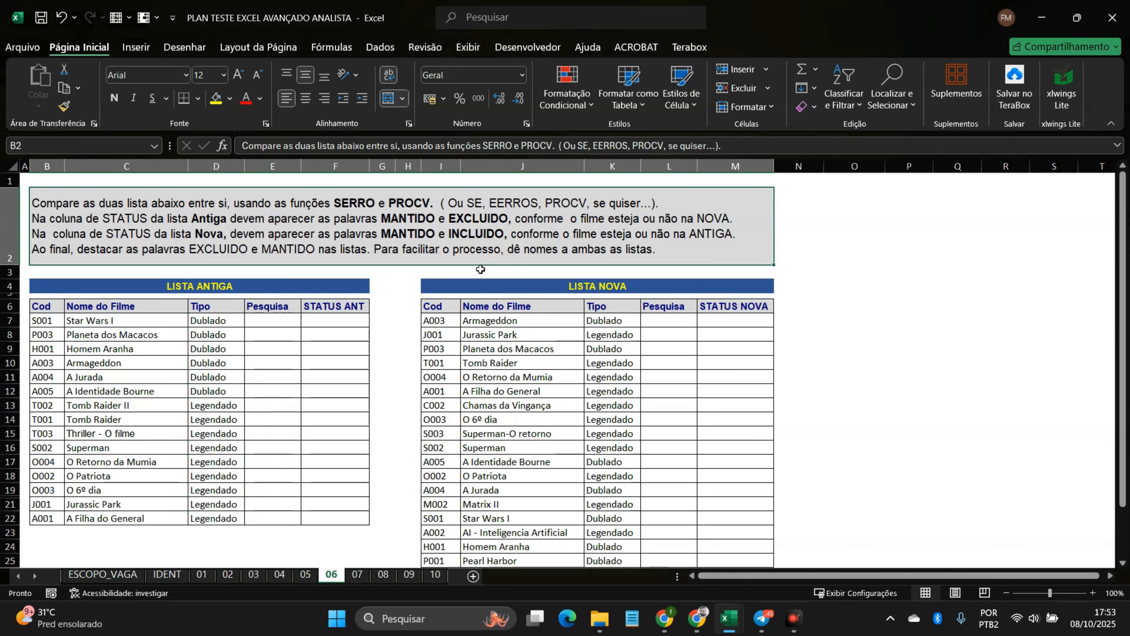
Step: Name the LISTA NOVA range I6:M25 listanova through the Name Box
left_click_drag(437, 315, 729, 468)
scroll(94, 236, "up", 1)
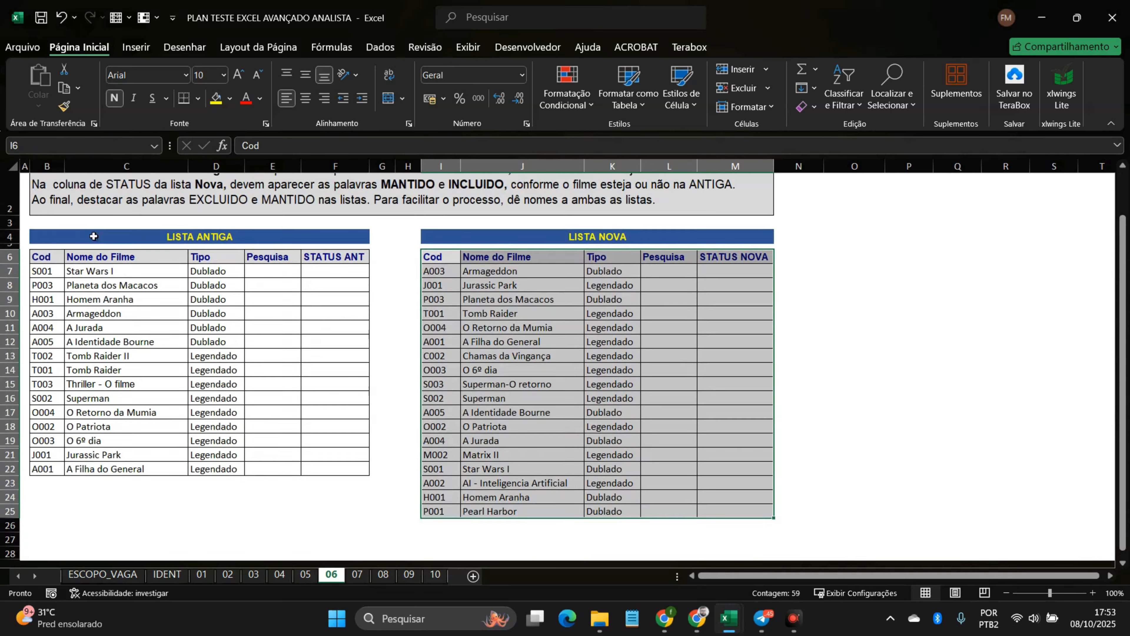
left_click(88, 148)
key("Return")
Step: Name the LISTA ANTIGA range B6:F22 listaantiga through the Name Box
left_click_drag(55, 258, 323, 467)
left_click(118, 144)
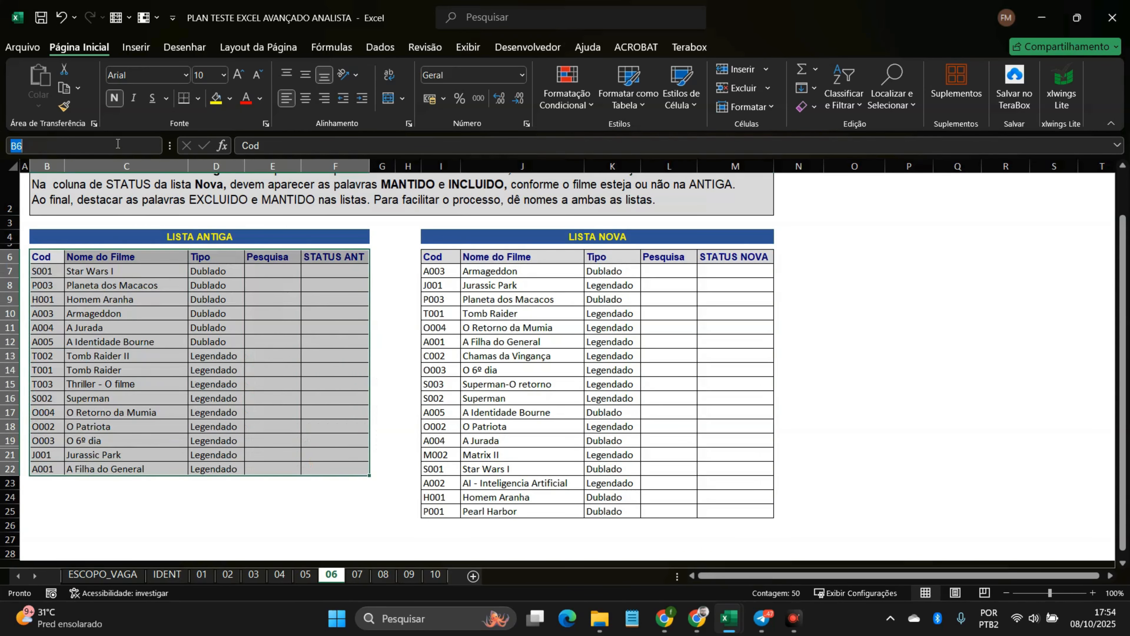
type("listaantiga")
key("Return")
Step: Verify listanova and listaantiga each jump to their film list from the Name Box dropdown
left_click(237, 332)
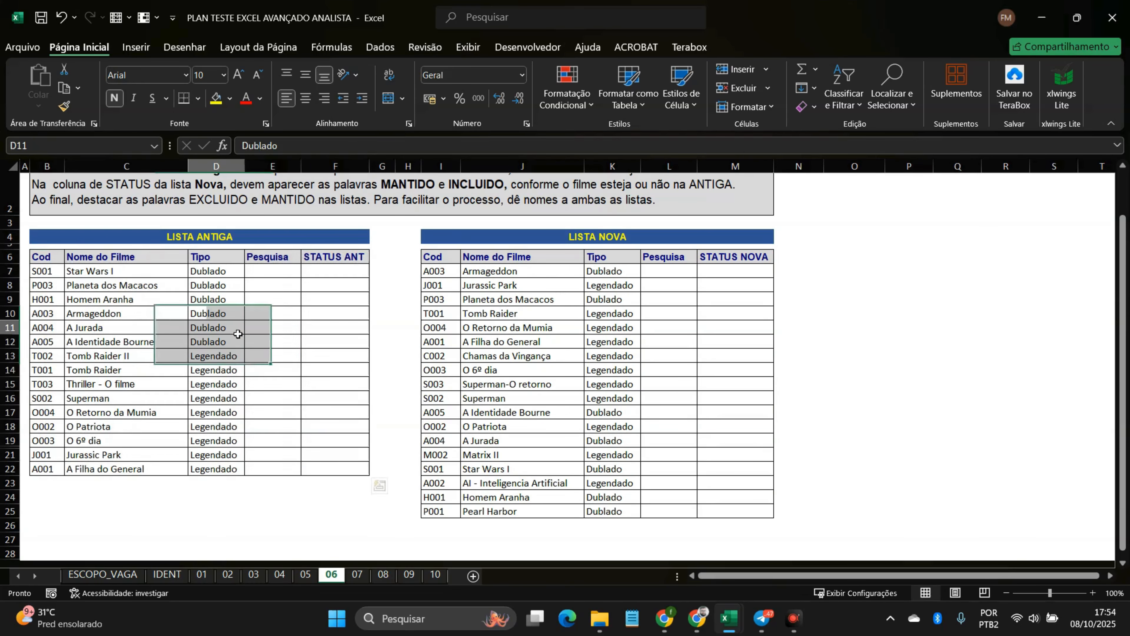
left_click(148, 281)
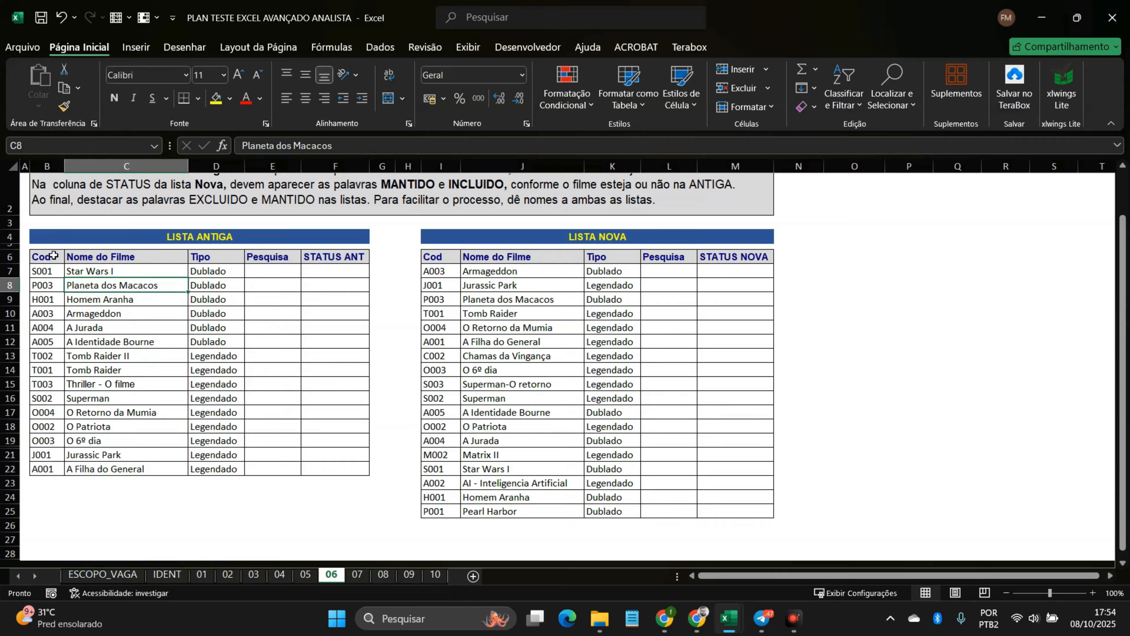
left_click_drag(53, 255, 331, 464)
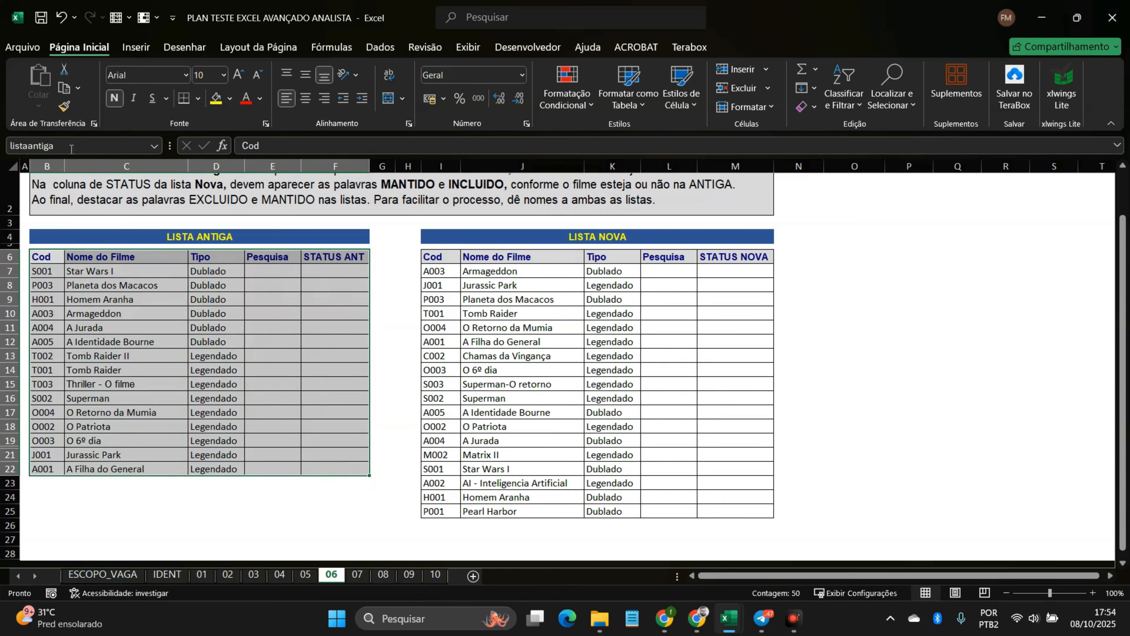
left_click(154, 147)
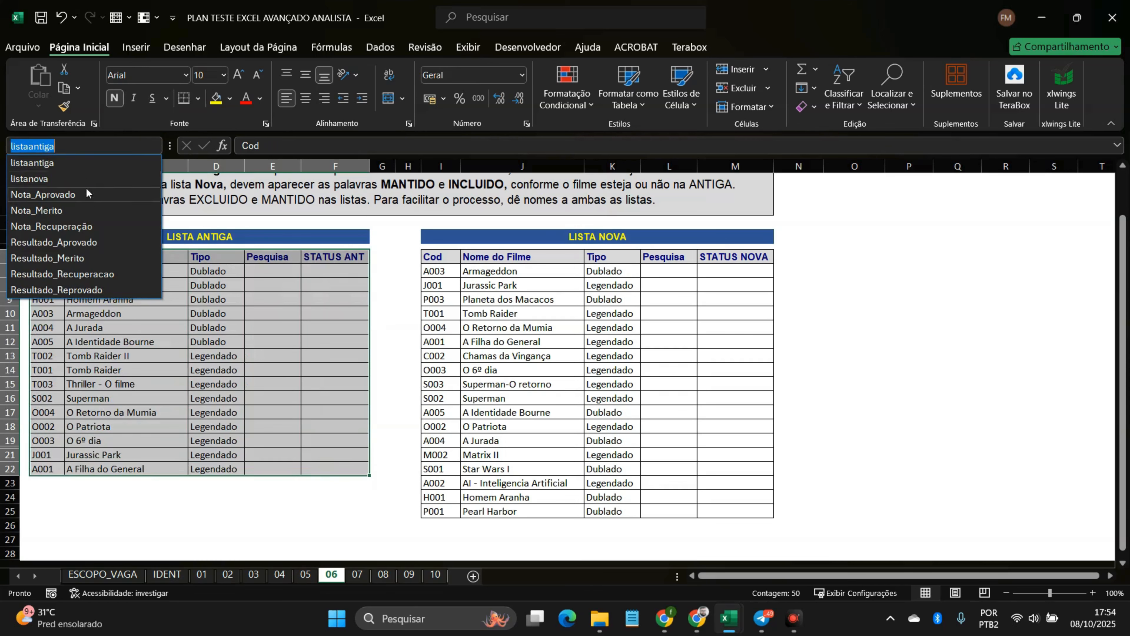
left_click(61, 180)
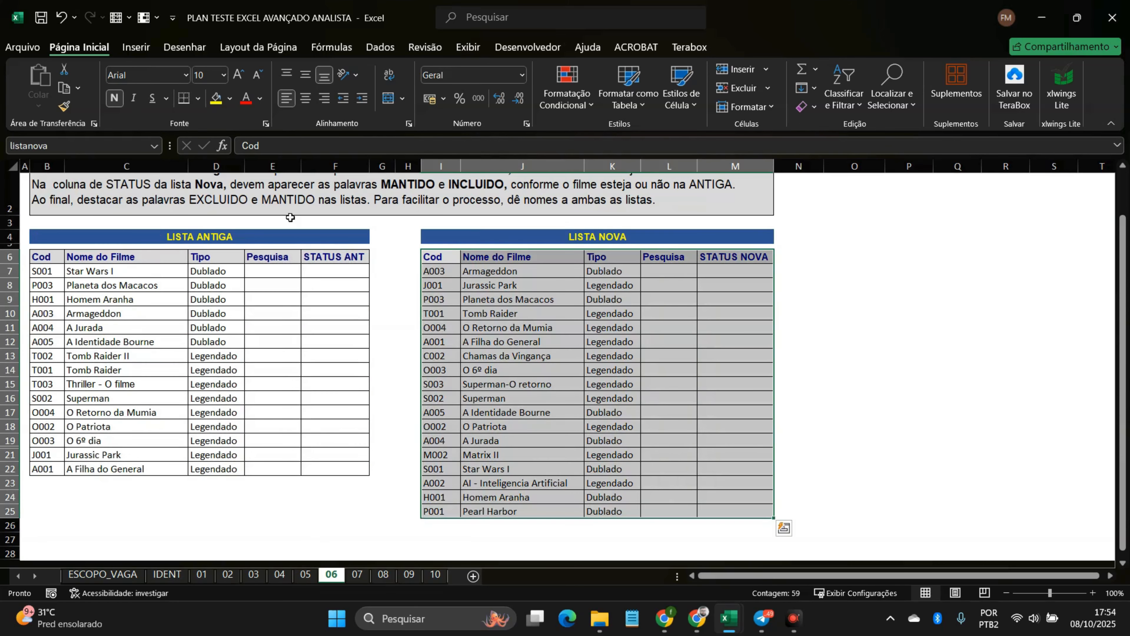
left_click(153, 146)
left_click(61, 164)
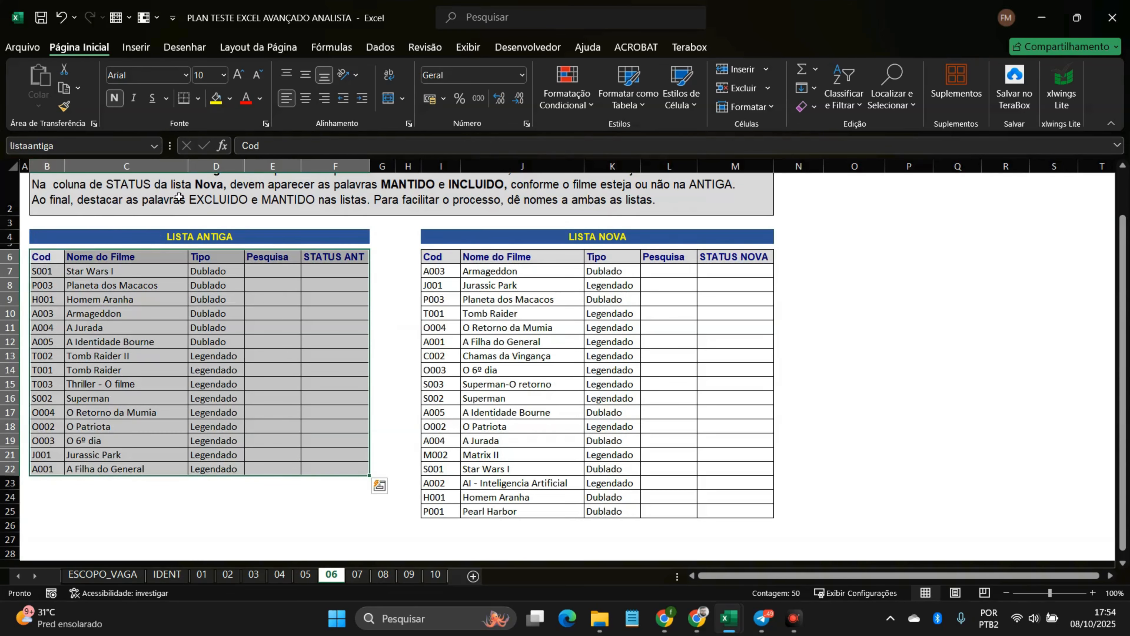
left_click(154, 147)
left_click(76, 178)
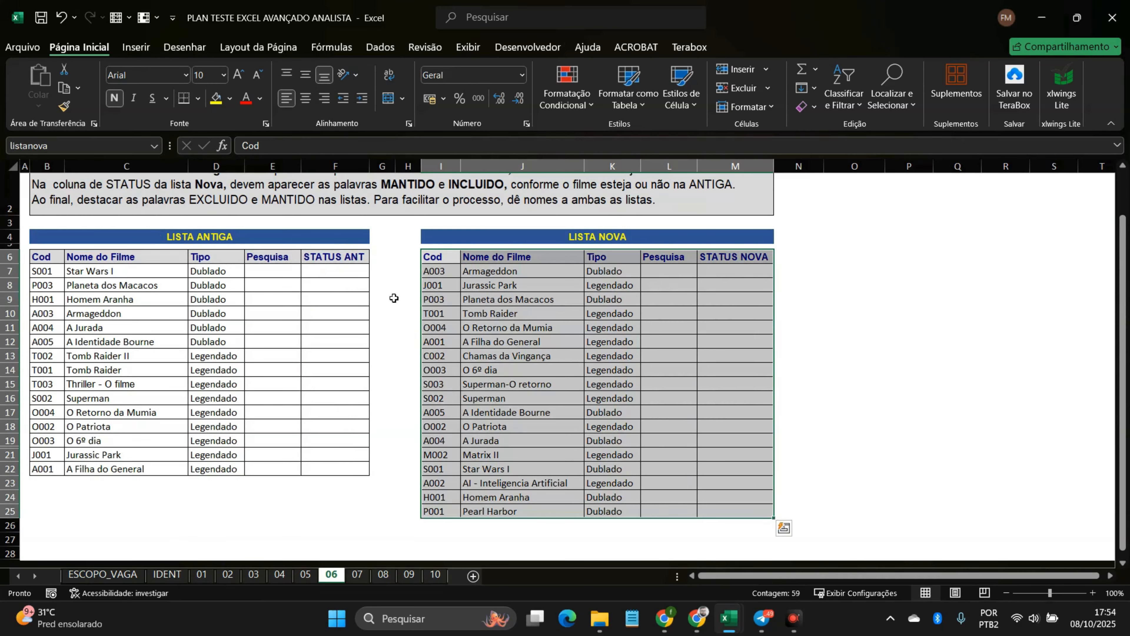
left_click(277, 278)
scroll(310, 257, "up", 1)
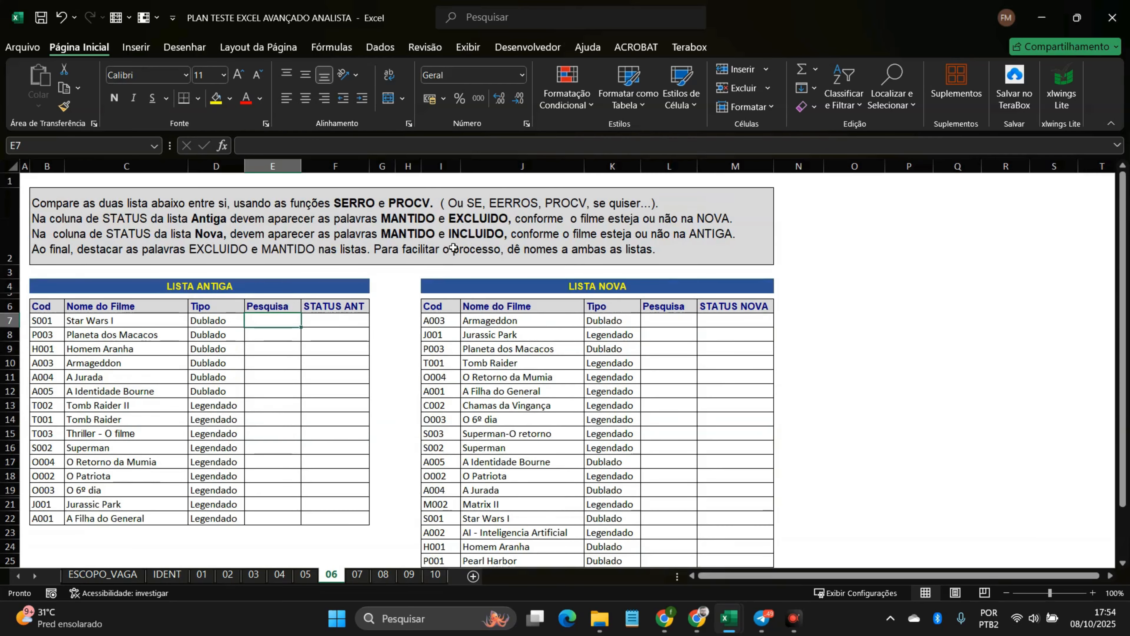
Step: Select cell F7, the first STATUS ANT cell of LISTA ANTIGA
left_click(435, 250)
left_click(277, 322)
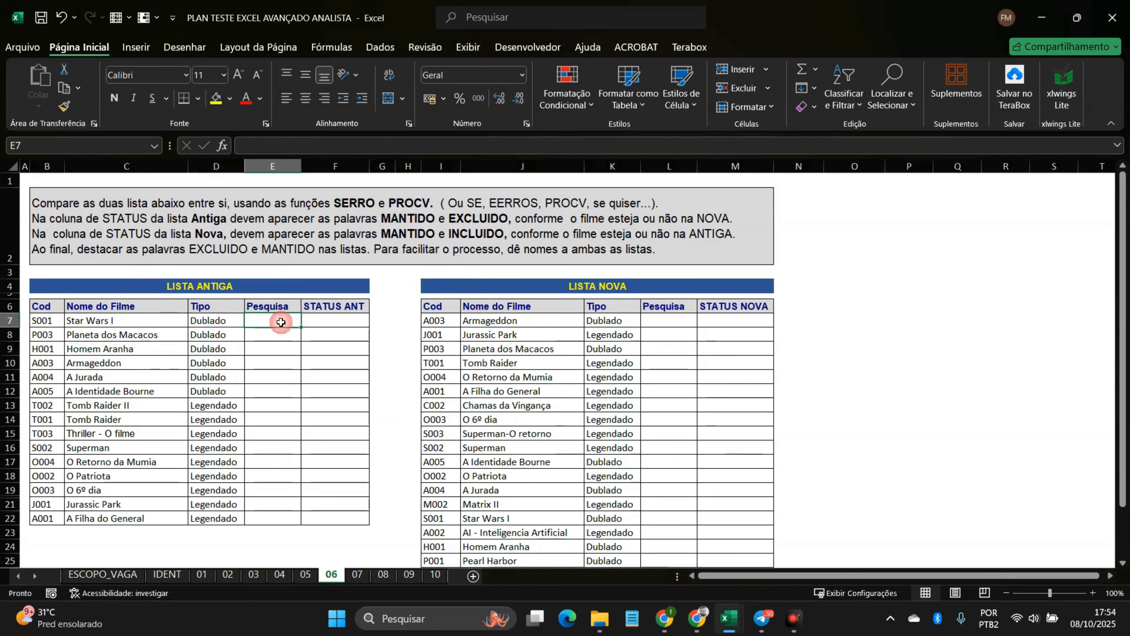
left_click(336, 323)
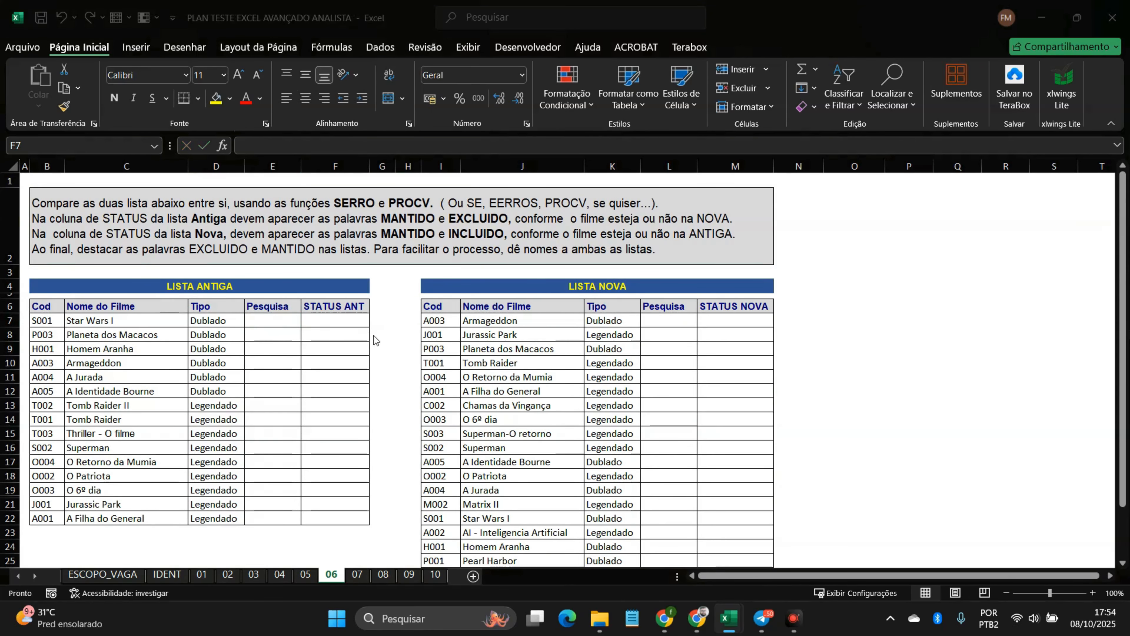
left_click(346, 321)
Step: Type =SE(É.NÃO.DISP(PROCV( in F7 and use B7 as the lookup value
type("=")
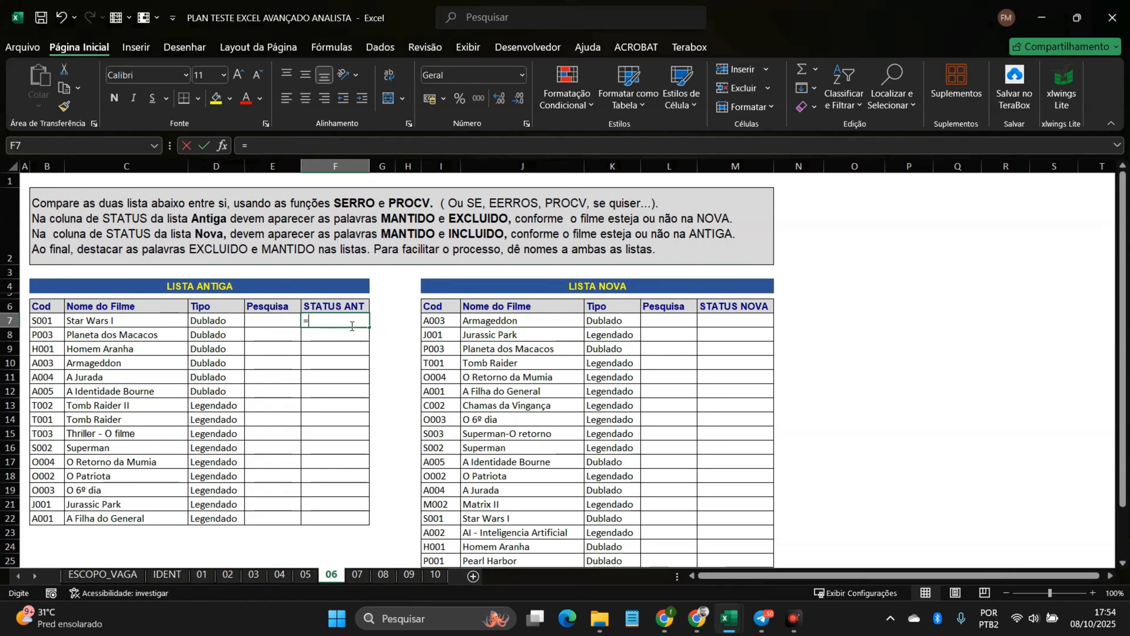
type("SE(")
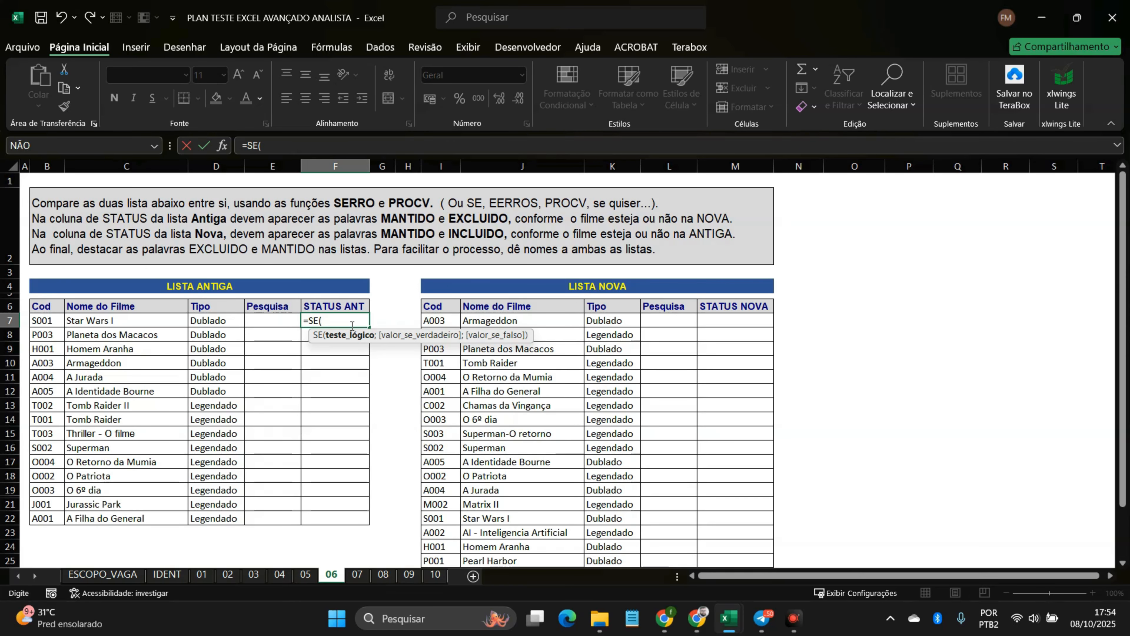
type("É")
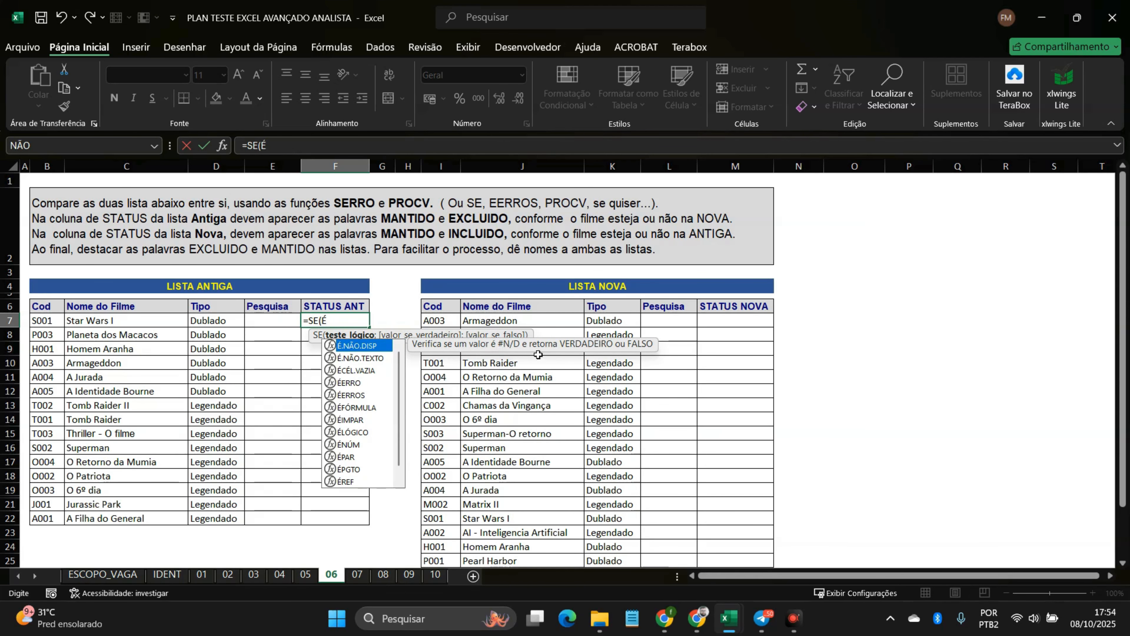
key("Tab")
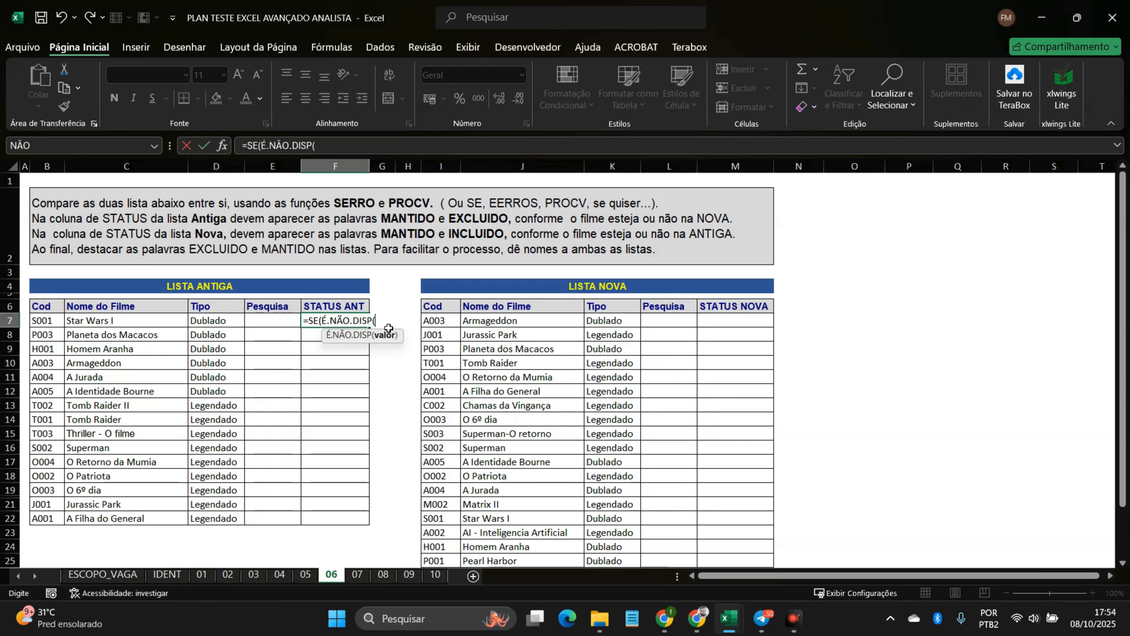
type("PROCV")
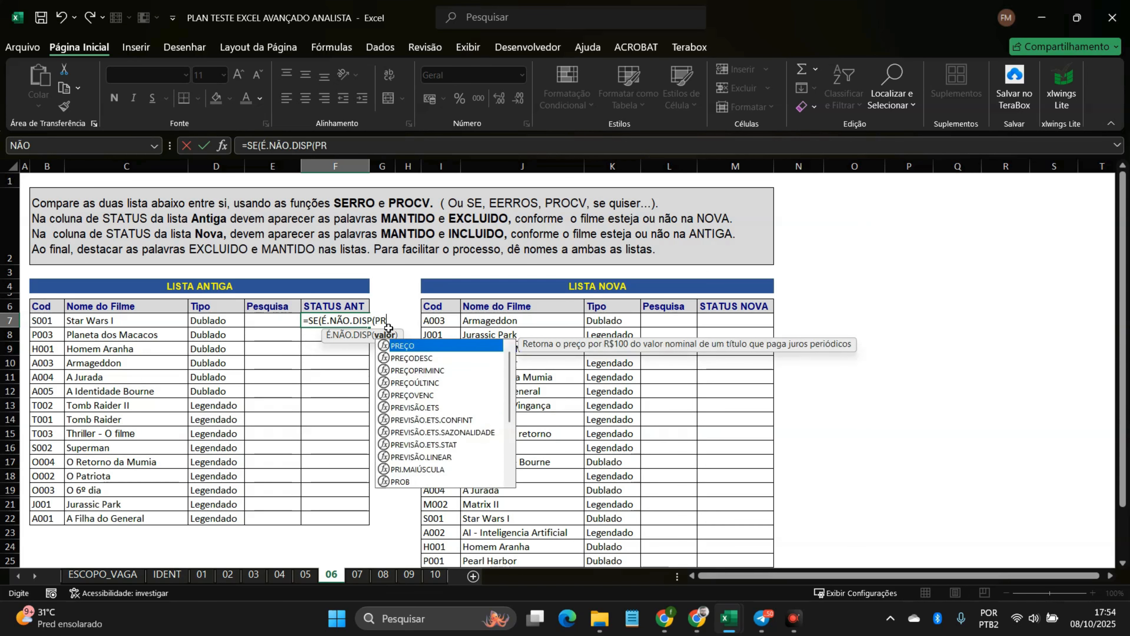
type("(")
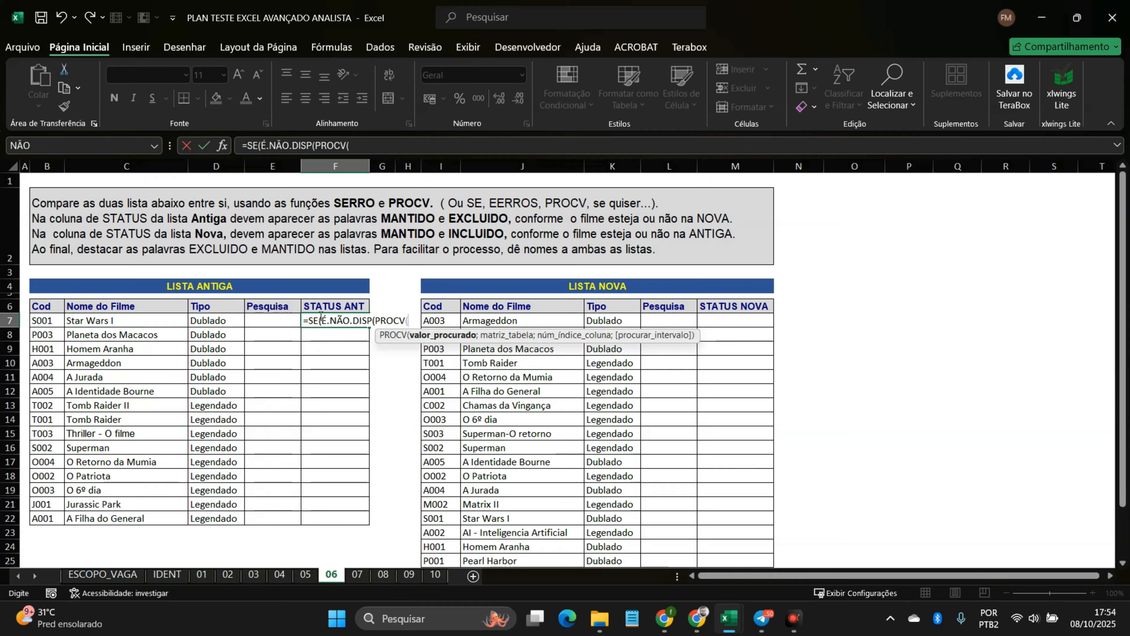
left_click_drag(321, 320, 370, 321)
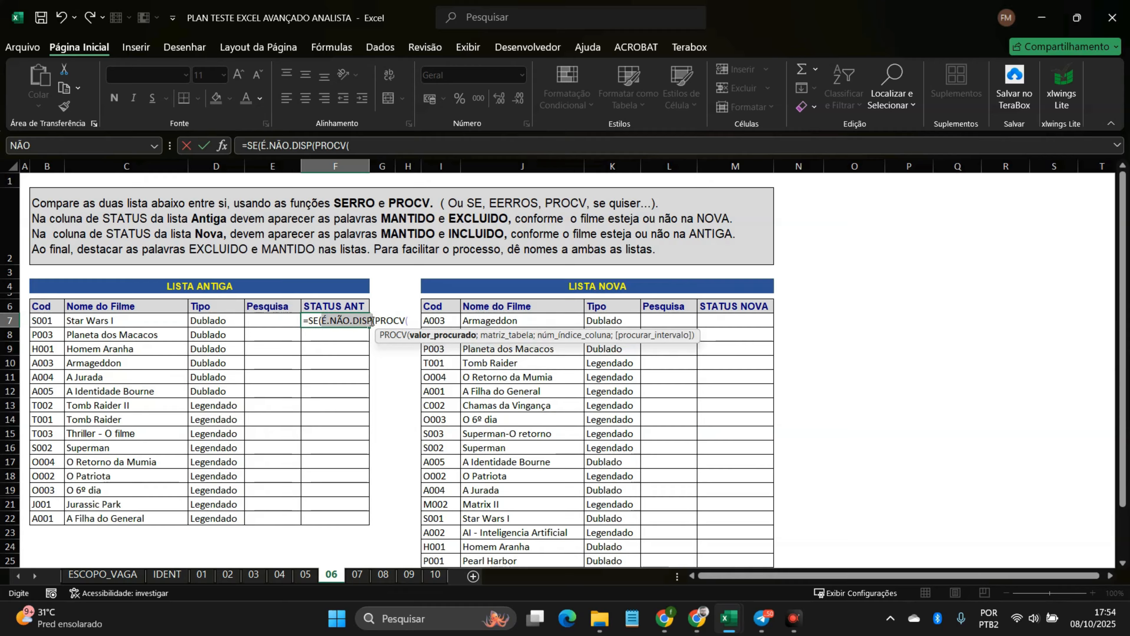
left_click(344, 321)
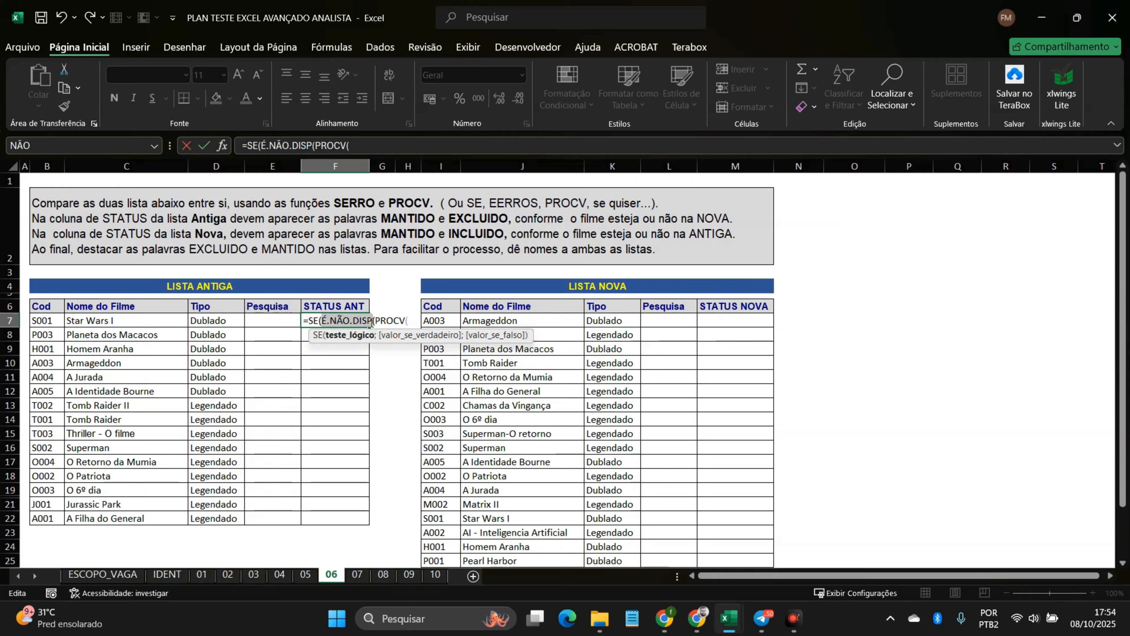
left_click(392, 319)
left_click(411, 150)
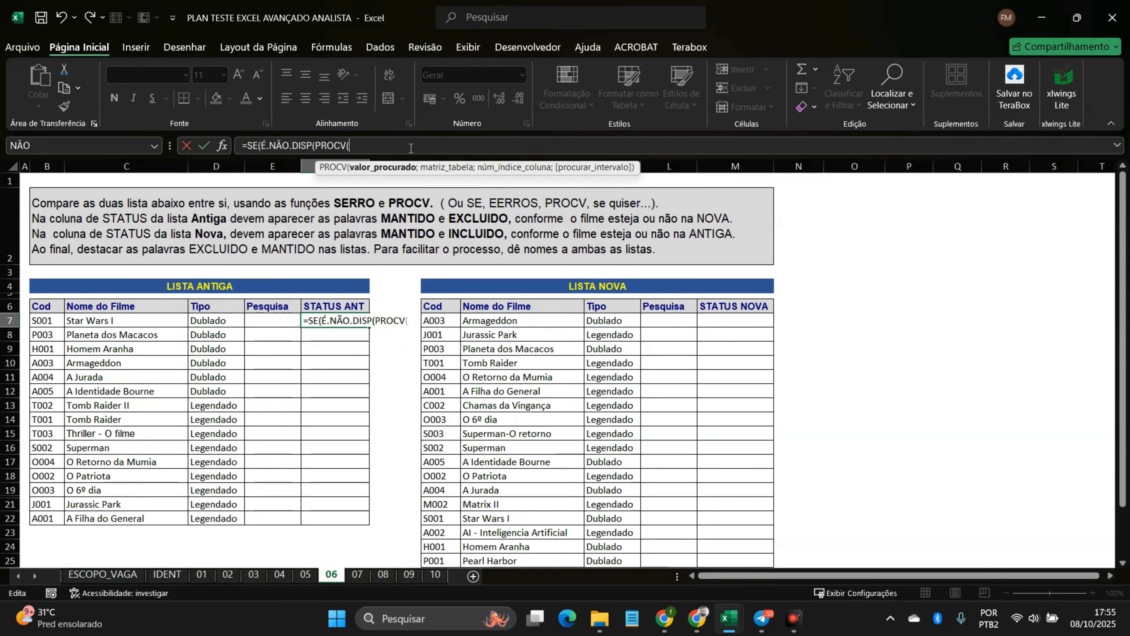
left_click(46, 318)
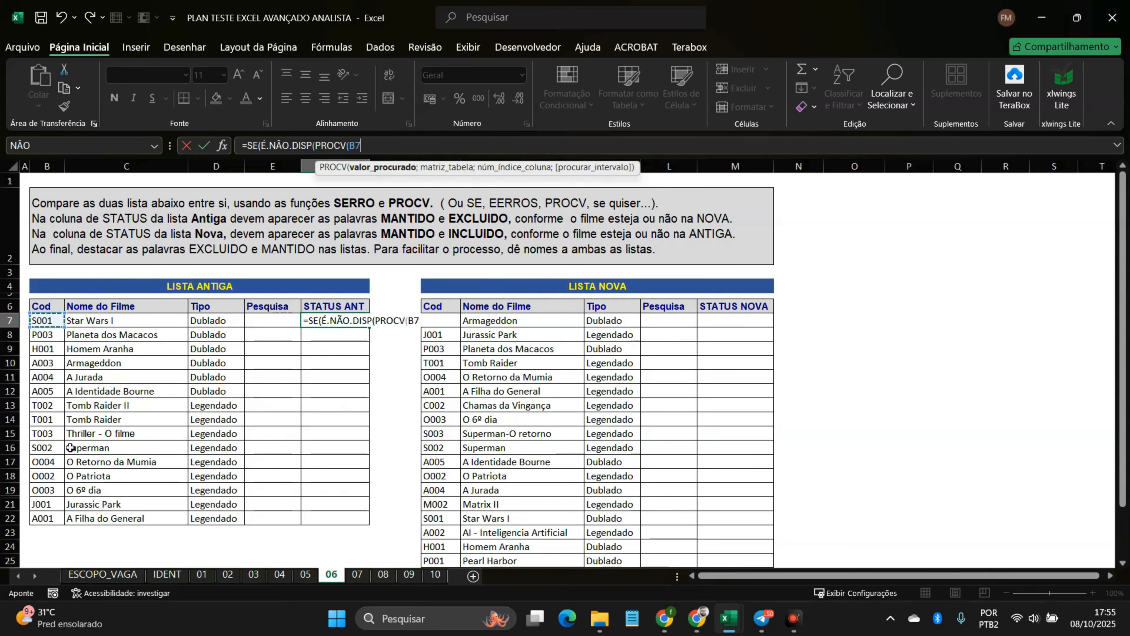
Step: Add listanova as the lookup table and 1 as the column index to F7's PROCV
left_click(452, 144)
type(";")
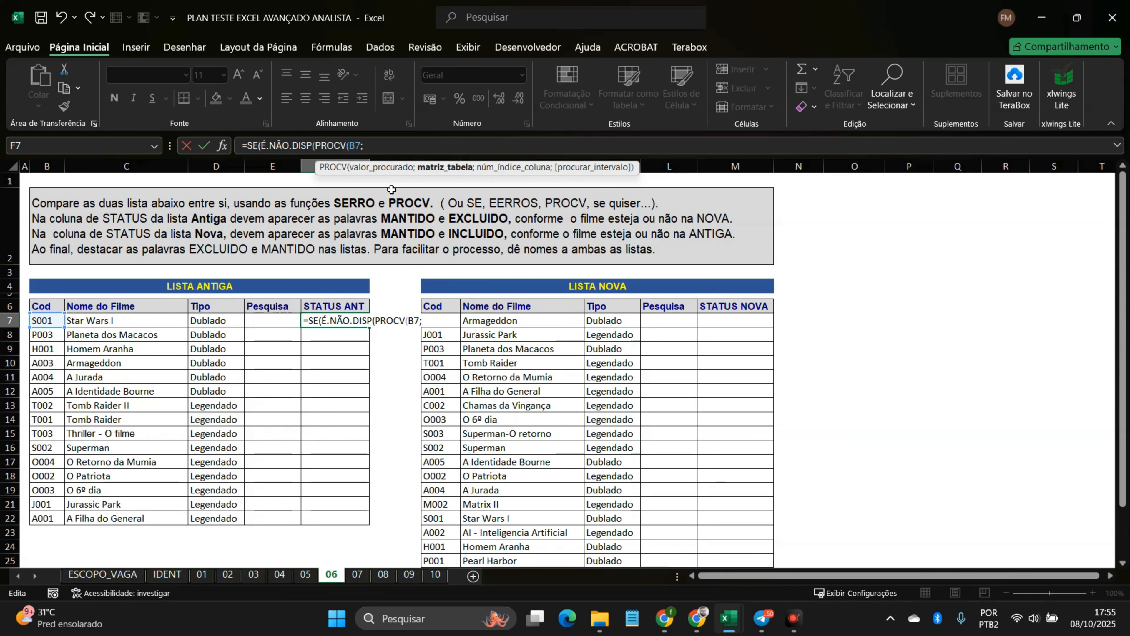
type("lista")
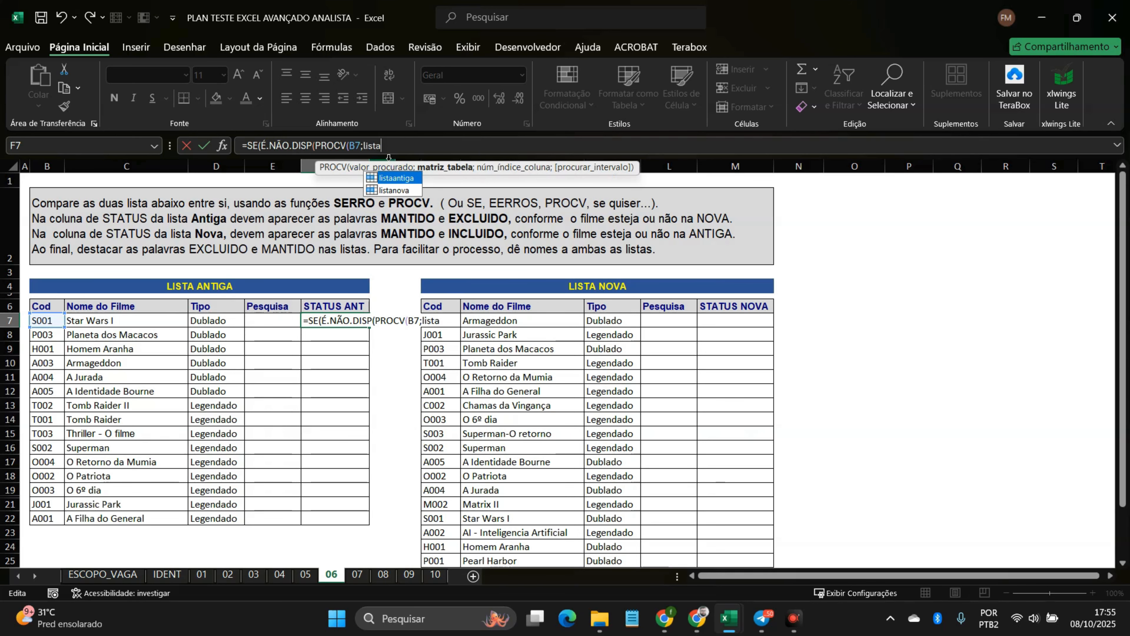
key("Tab")
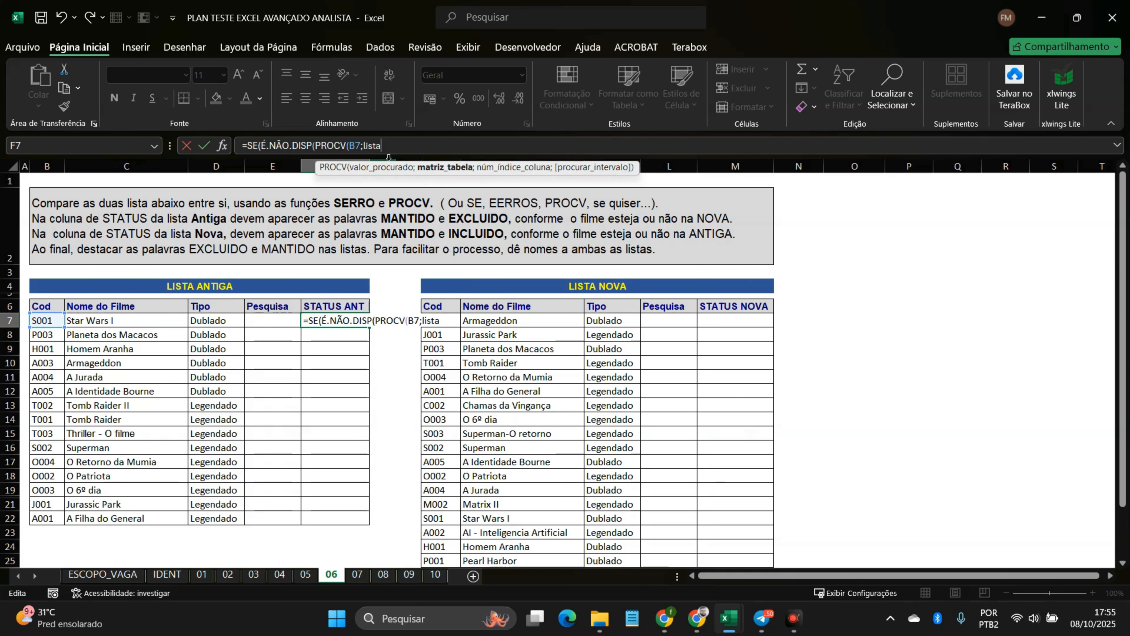
type("nova")
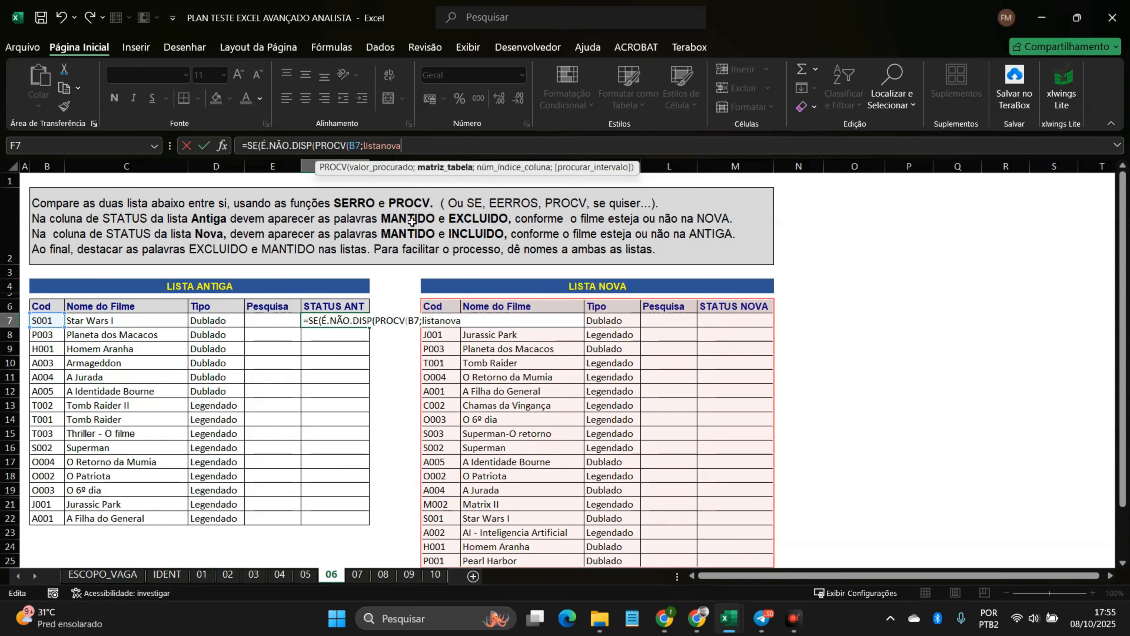
scroll(580, 435, "down", 2)
scroll(579, 435, "up", 2)
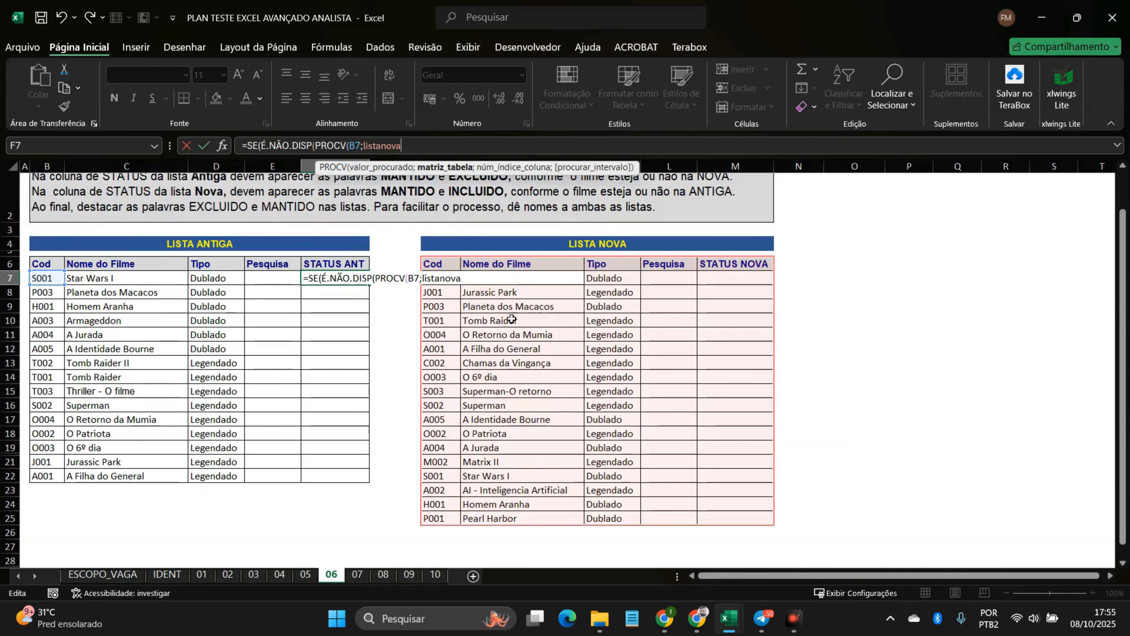
type(";")
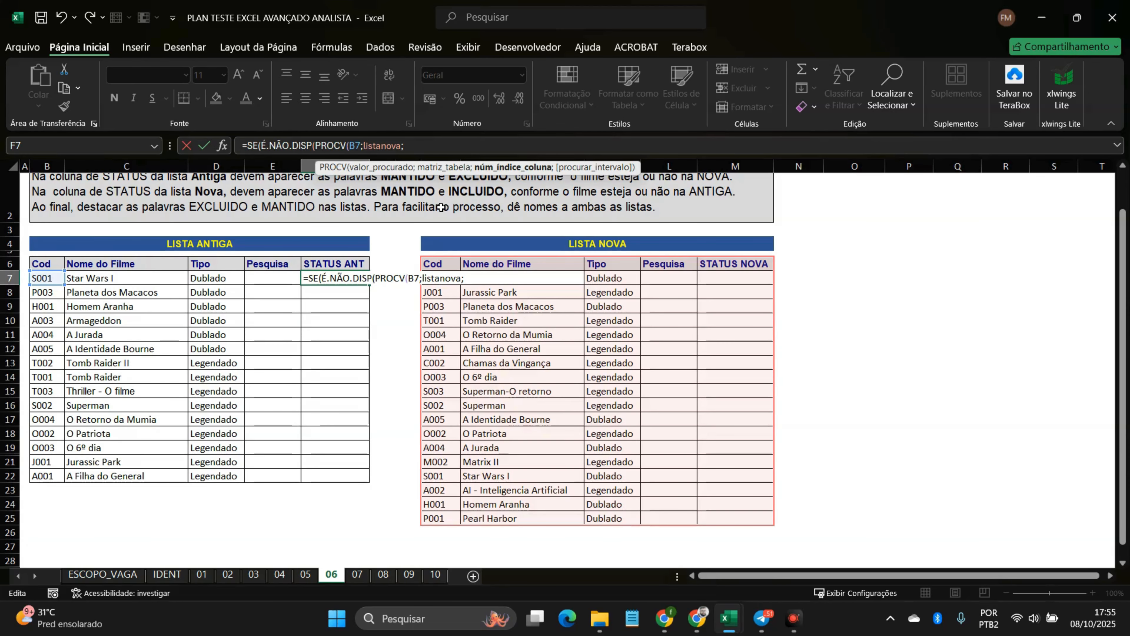
type("1")
Step: Set FALSO for exact match, close PROCV and É.NÃO.DISP, and begin the "EXCLUIDO"/"MANTIDO" results
left_click(420, 140)
type(";")
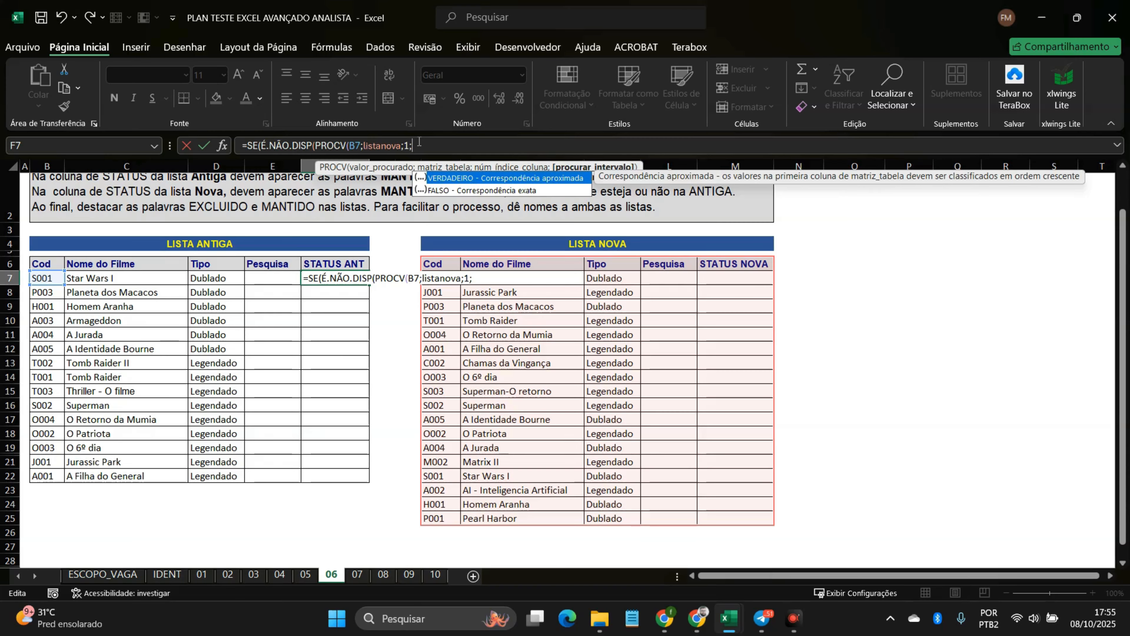
key("Down")
key("Tab")
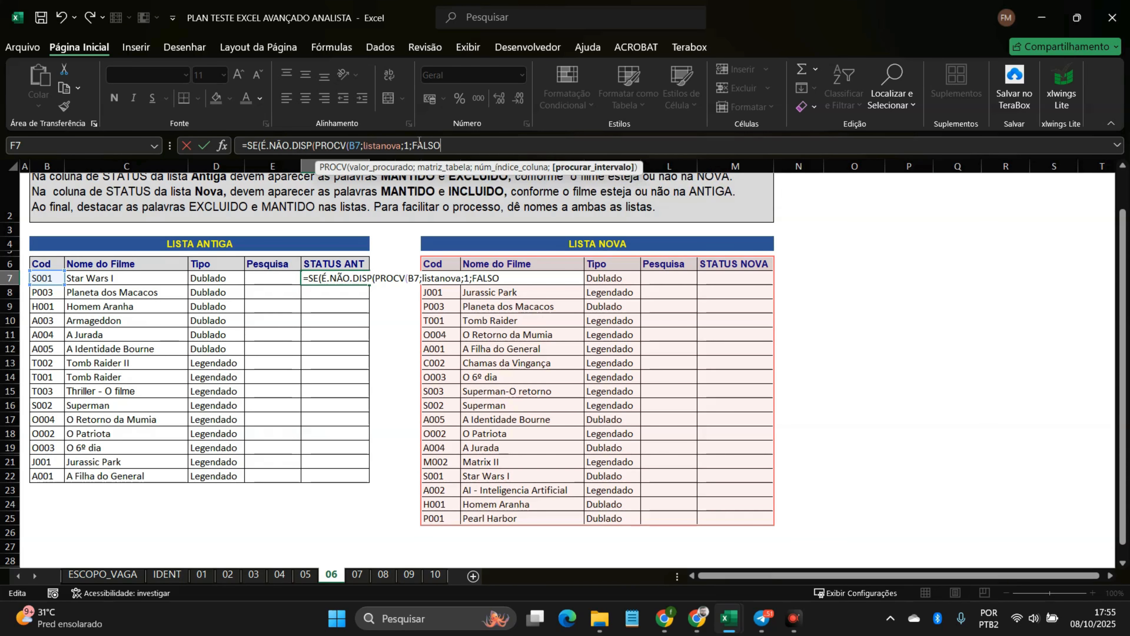
type("))")
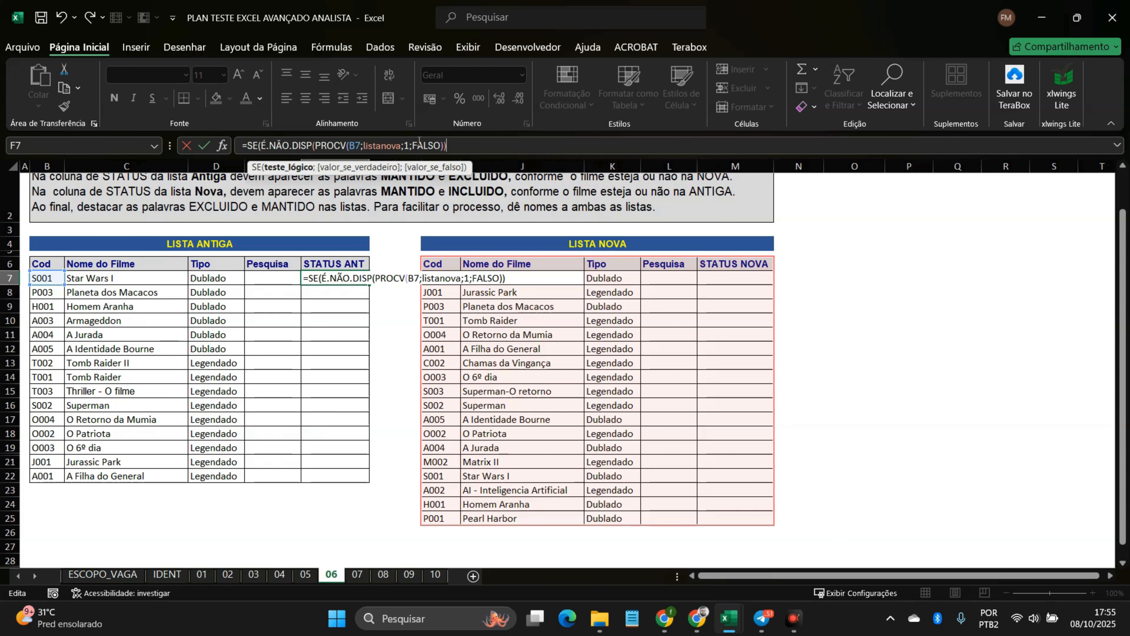
type(";")
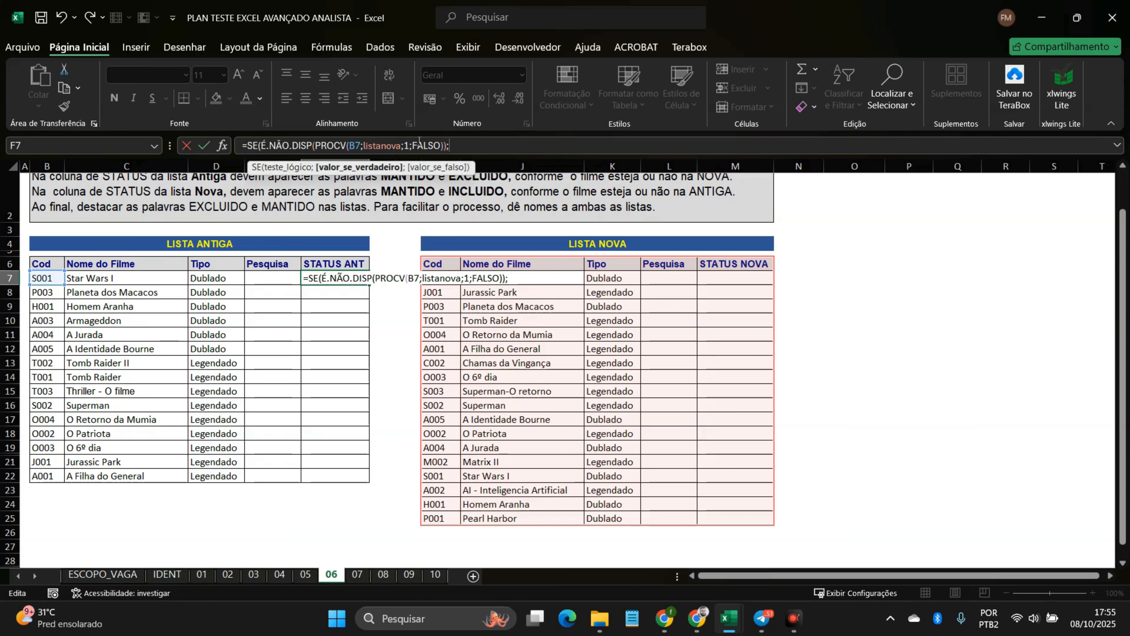
type("\"EXCLUIDO")
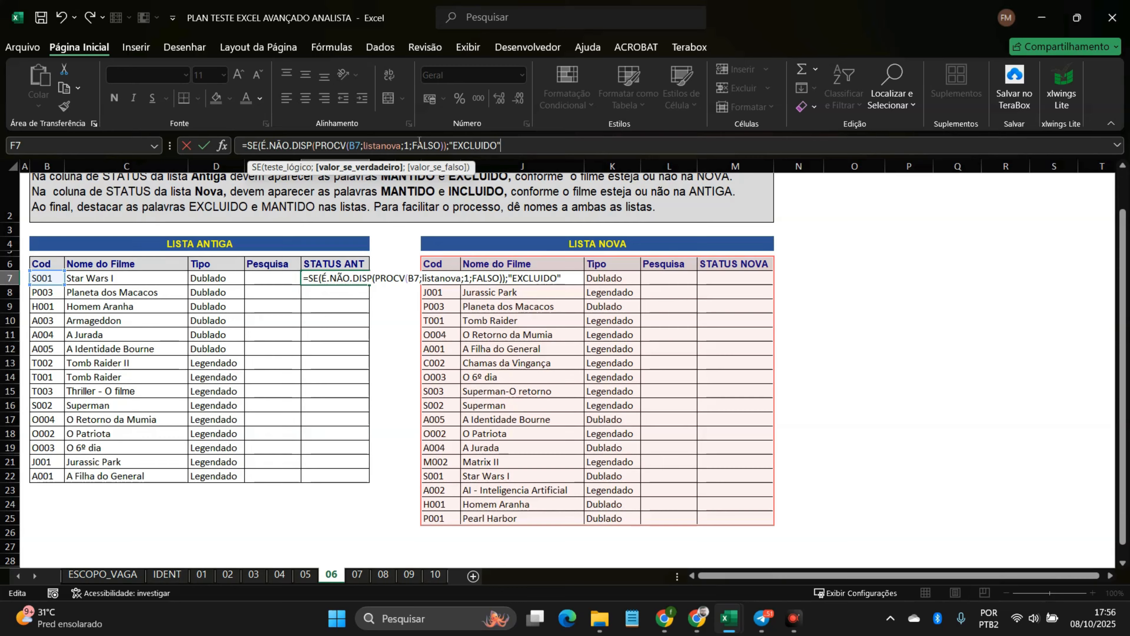
type("\";")
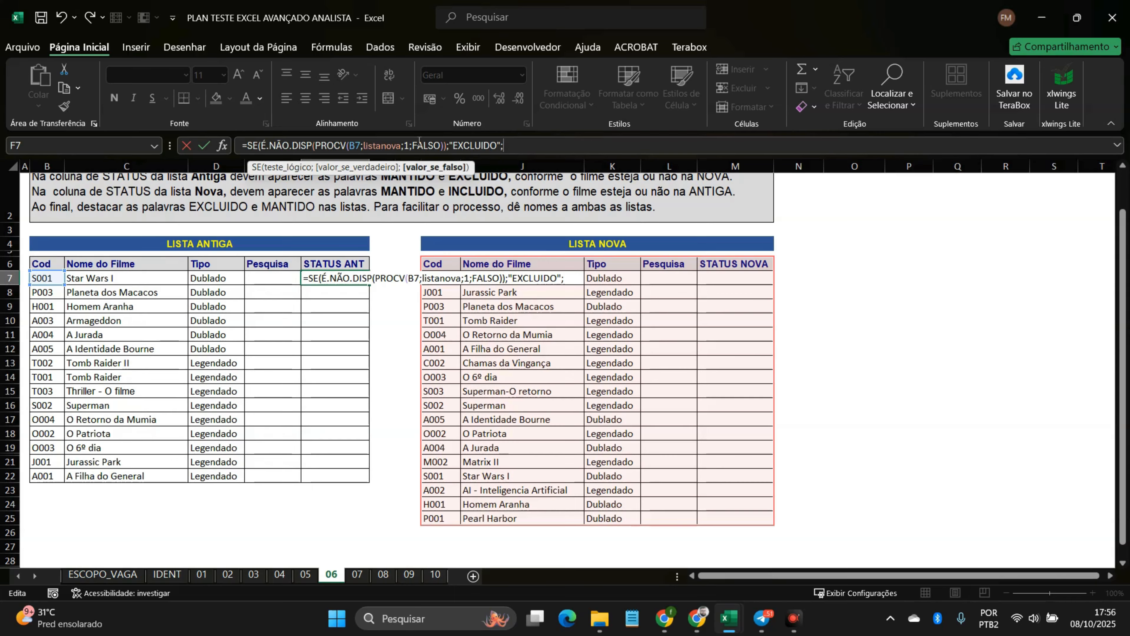
type("\"MANTID")
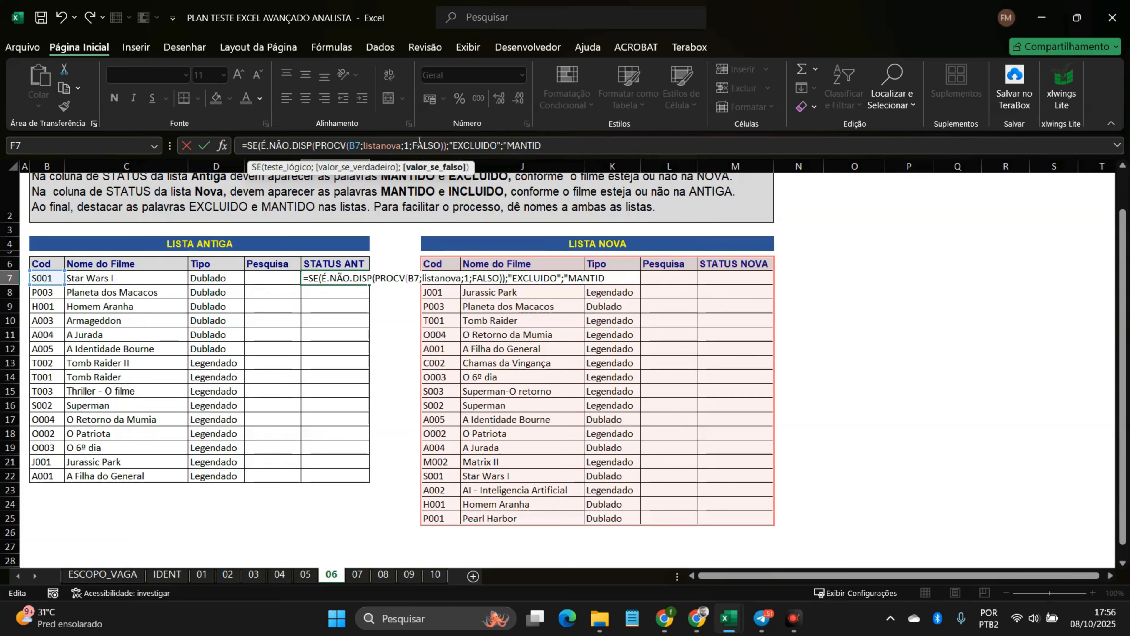
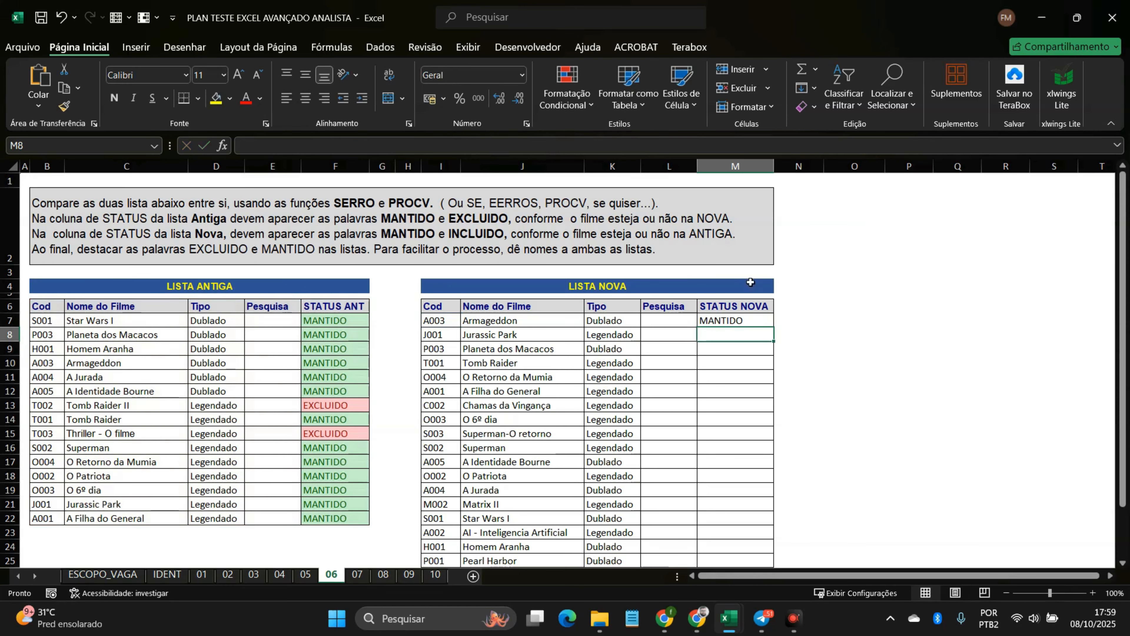
Step: Copy M7's SE(É.NÃO.DISP(PROCV)) status formula down to M25 and review the results
left_click(760, 319)
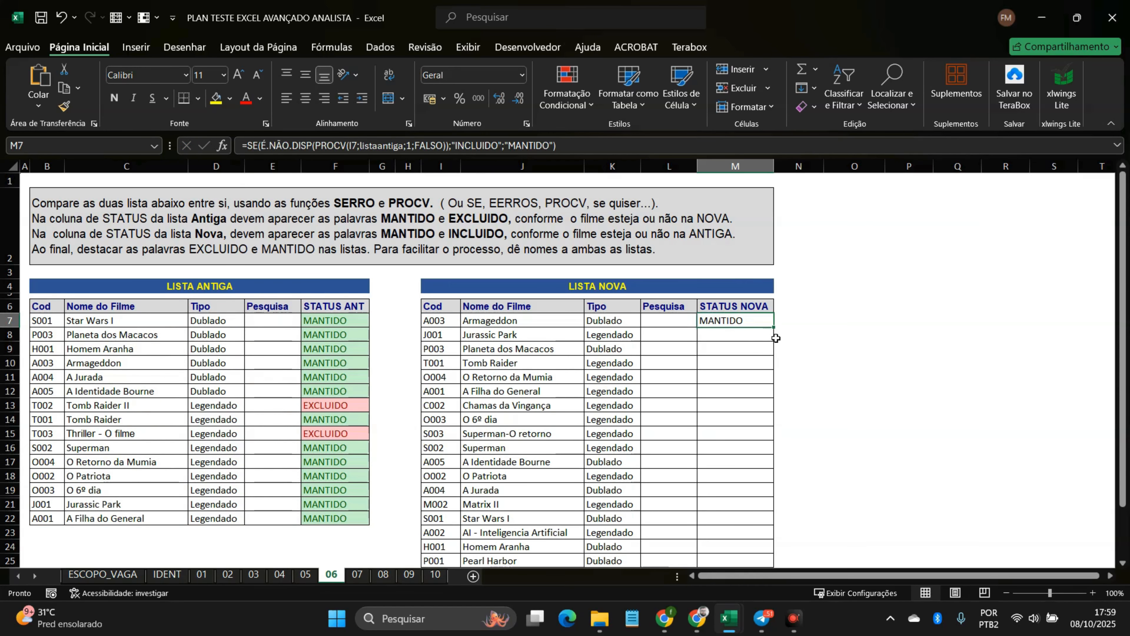
double_click(771, 329)
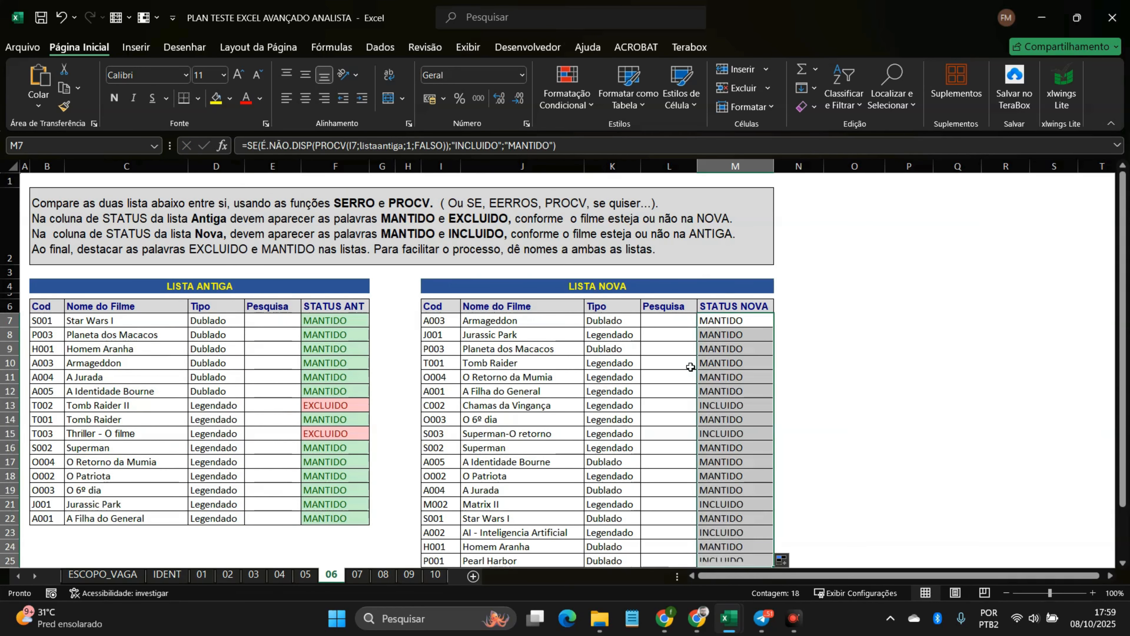
scroll(690, 357, "down", 1)
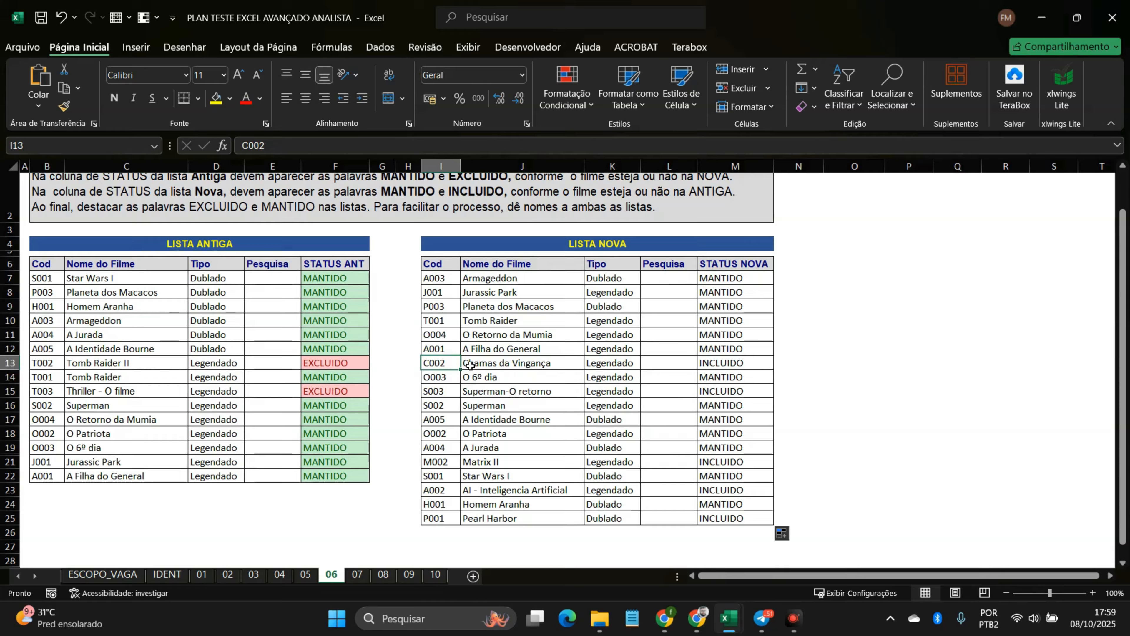
left_click(483, 368)
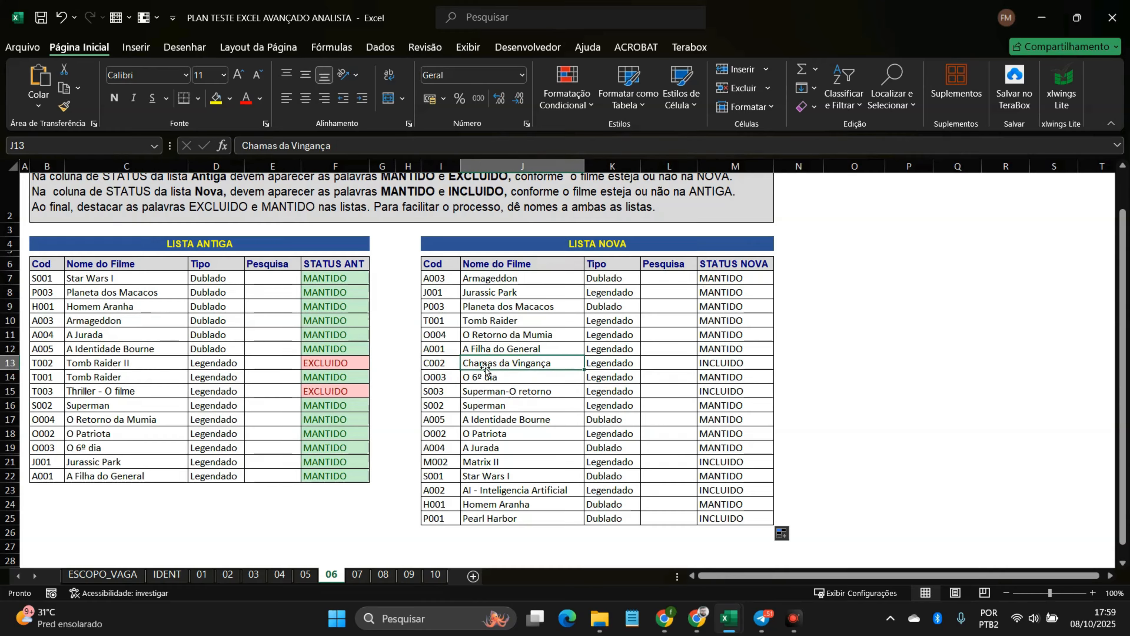
Step: Select the STATUS NOVA results M7:M25 and bring up the conditional formatting highlight rules
left_click_drag(126, 277, 127, 479)
left_click_drag(734, 278, 734, 518)
left_click(567, 86)
mouse_move(618, 133)
Step: Highlight cells equal to Mantido with yellow fill and dark yellow text
left_click(756, 224)
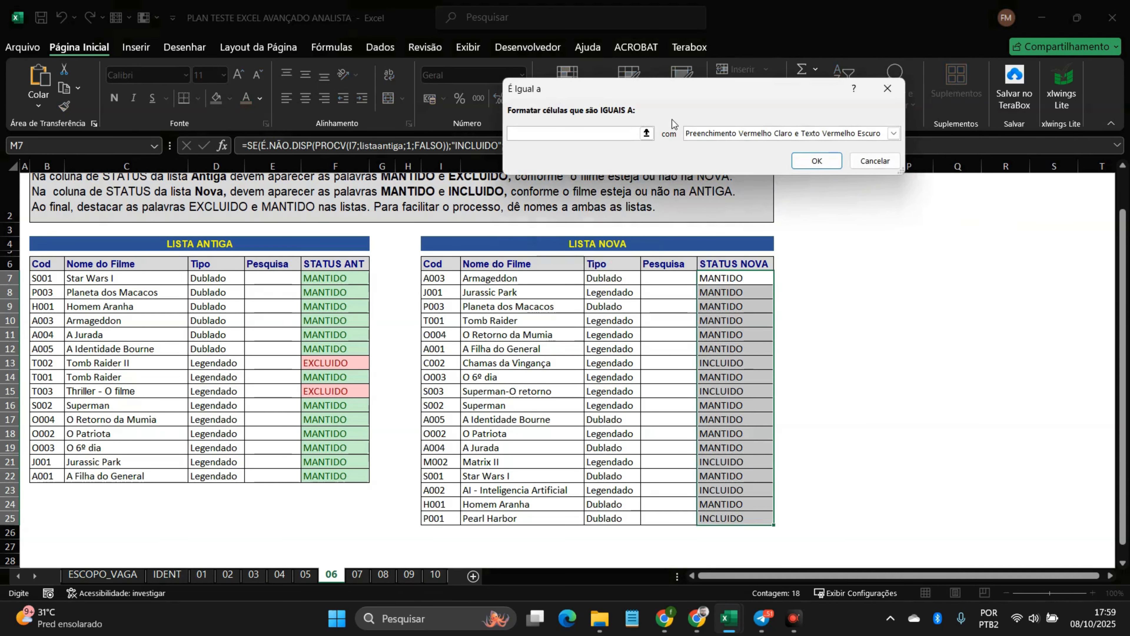
left_click(750, 134)
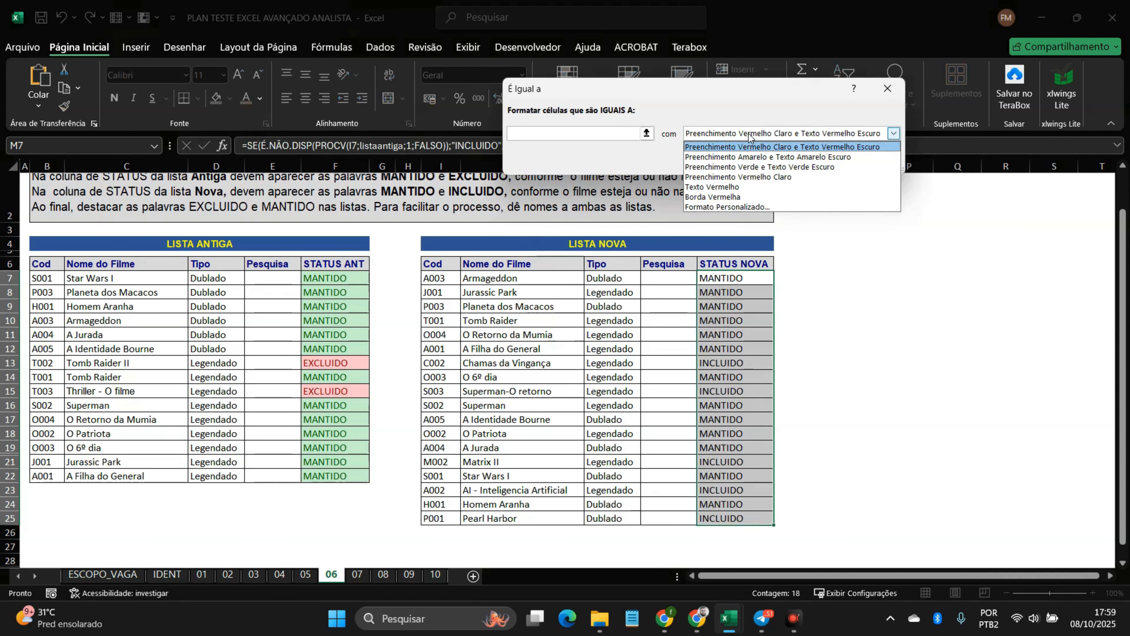
left_click(762, 156)
left_click(618, 132)
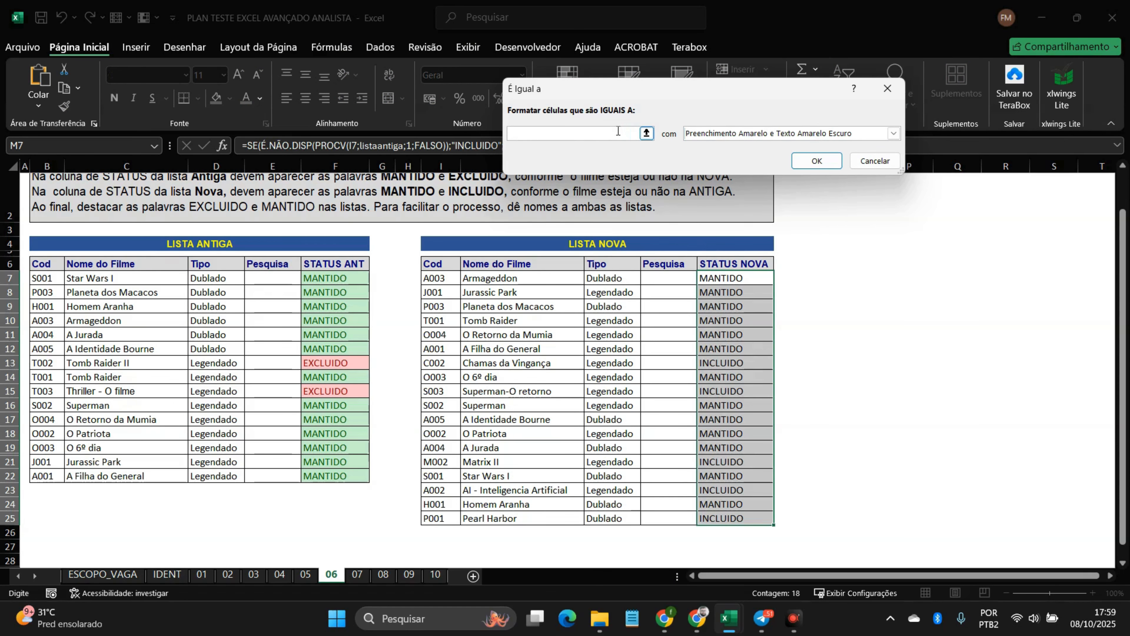
type("Mantido")
left_click(894, 133)
Step: Give INCLUIDO cells an equal-to rule with a custom light blue fill
left_click(712, 207)
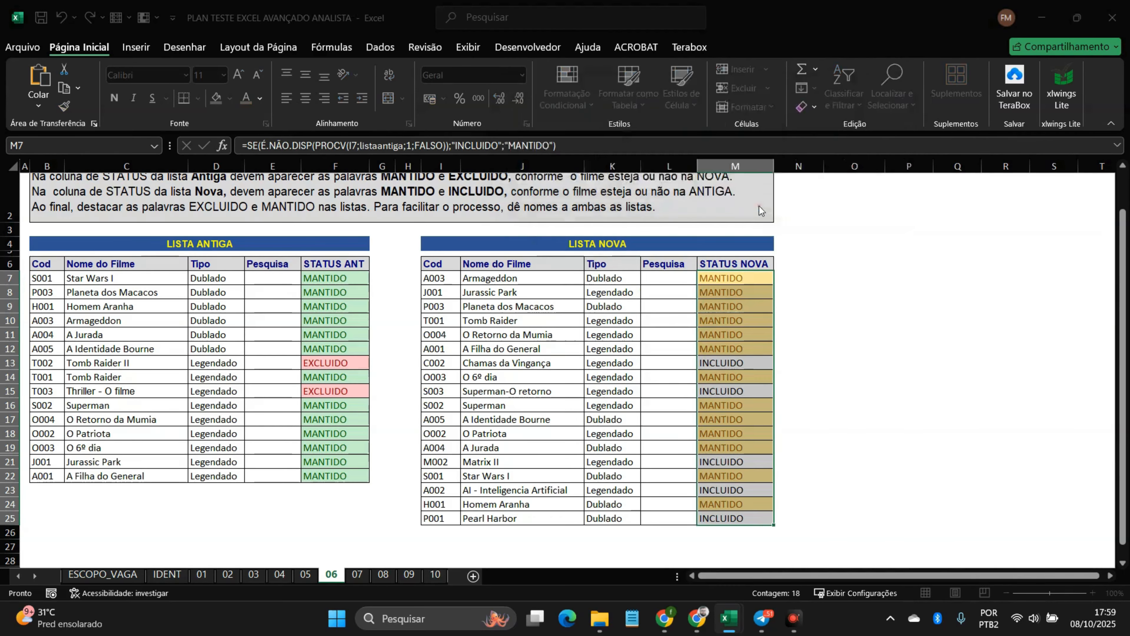
left_click(681, 37)
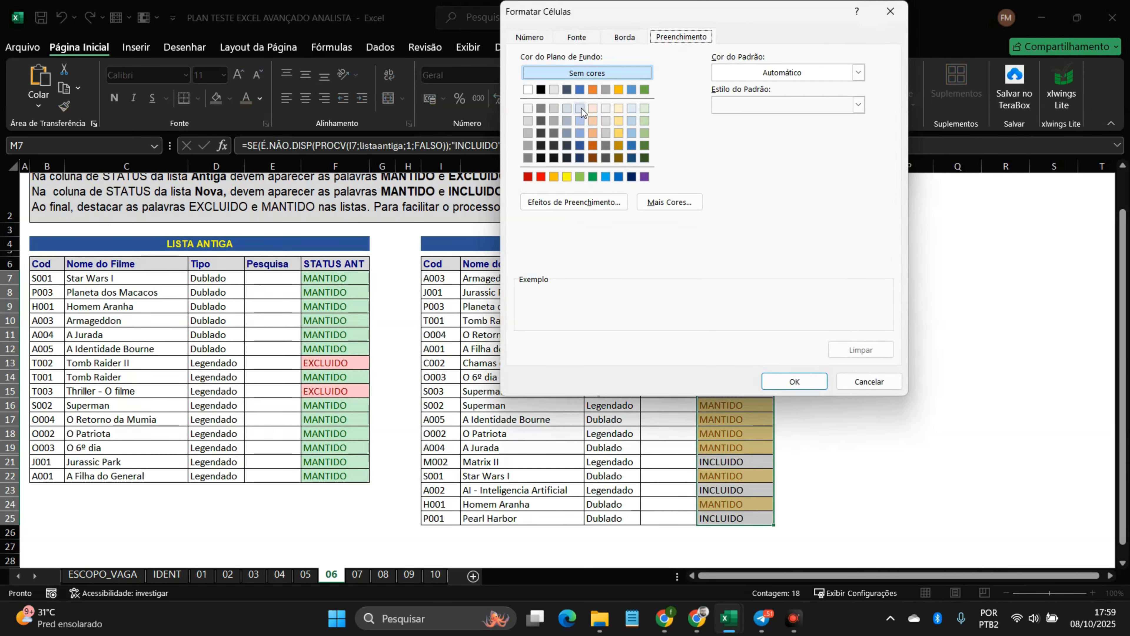
left_click(581, 122)
left_click(529, 37)
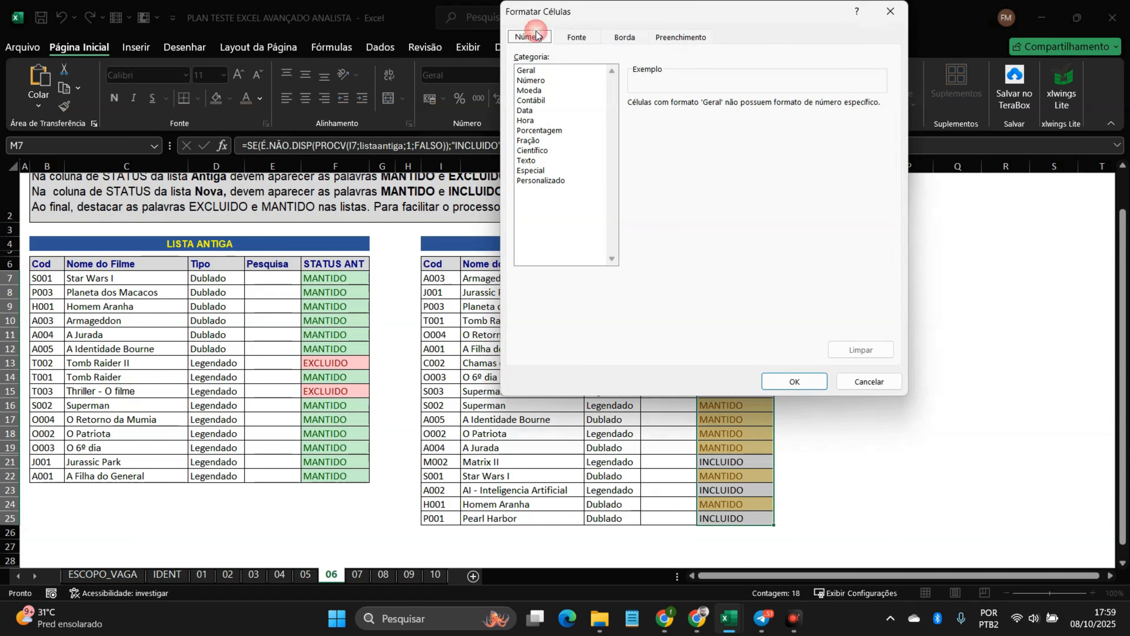
left_click(794, 381)
left_click(794, 161)
left_click(660, 350)
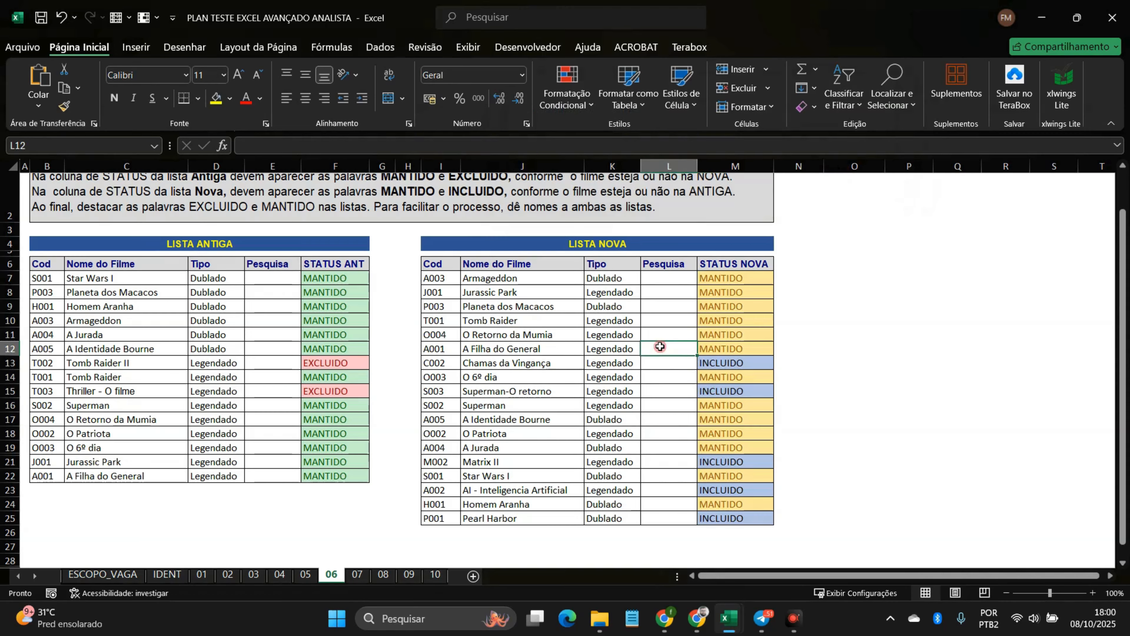
left_click_drag(743, 277, 753, 508)
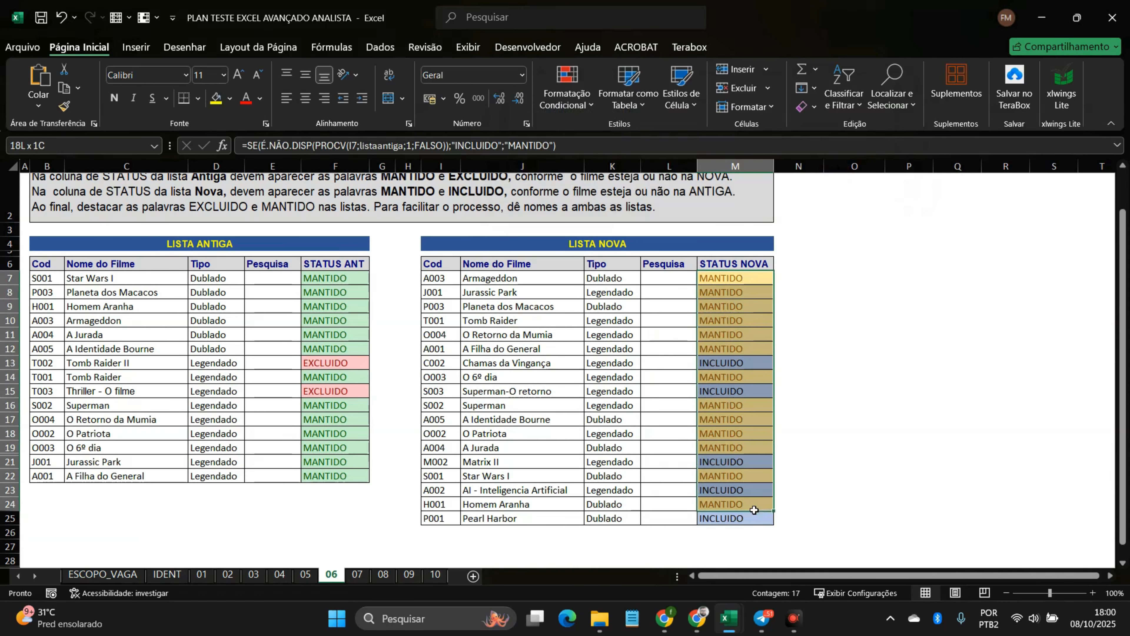
left_click_drag(433, 517, 734, 518)
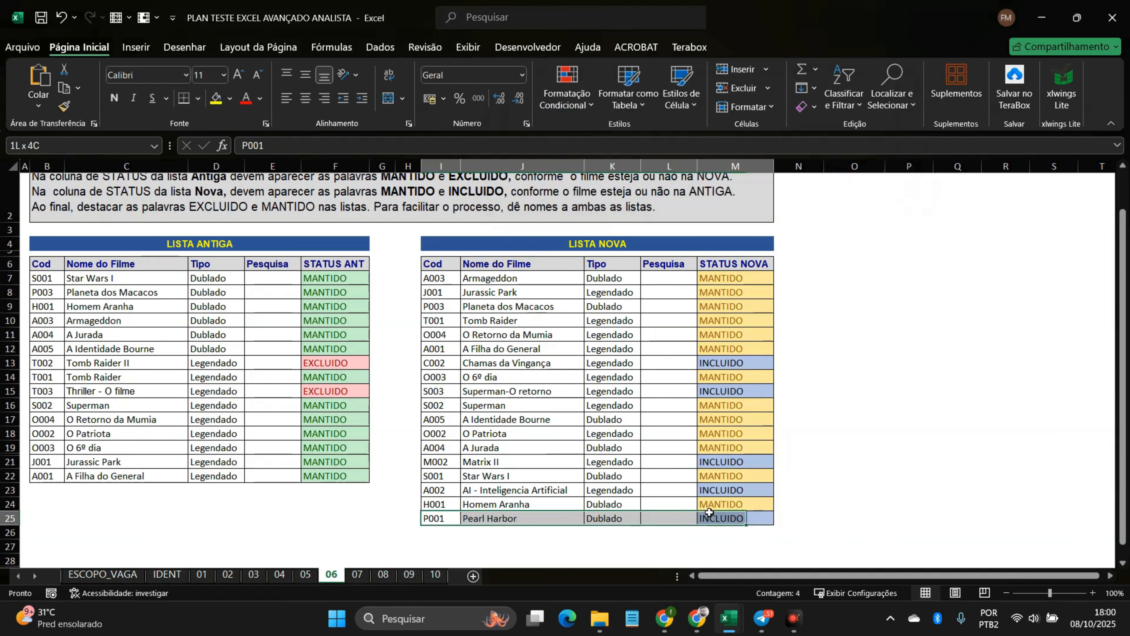
left_click_drag(100, 488, 147, 277)
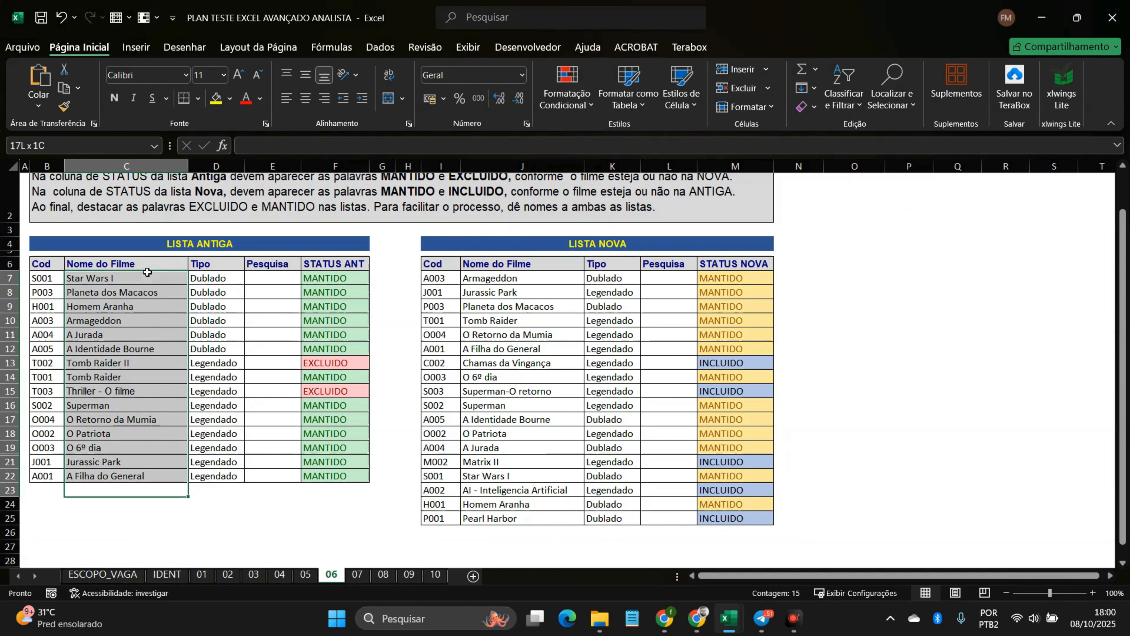
left_click(632, 289)
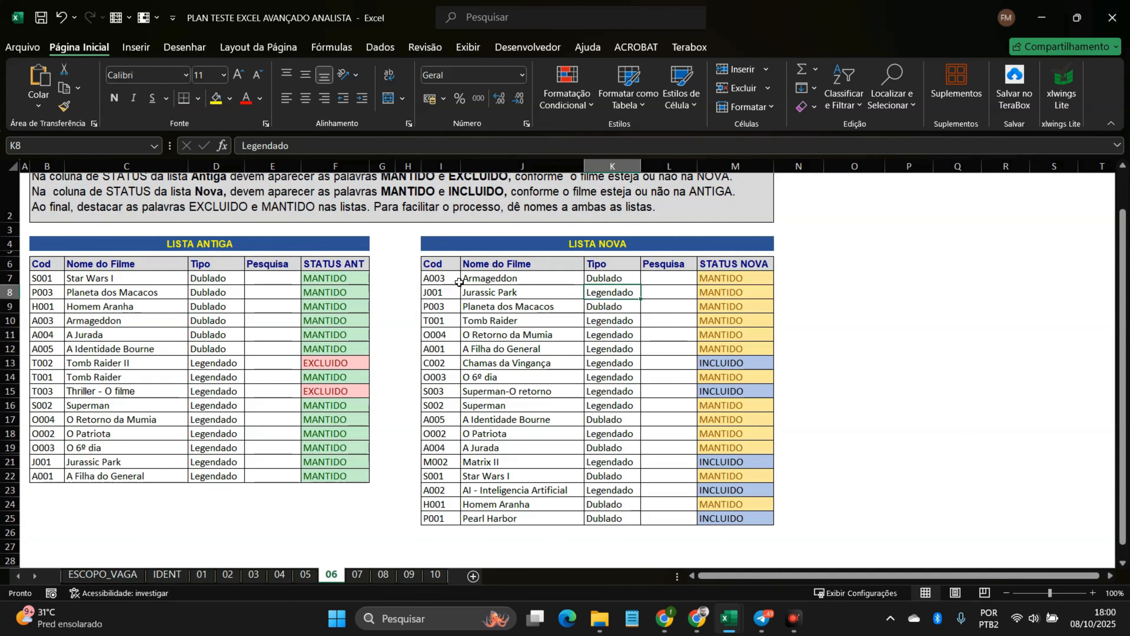
left_click(222, 204)
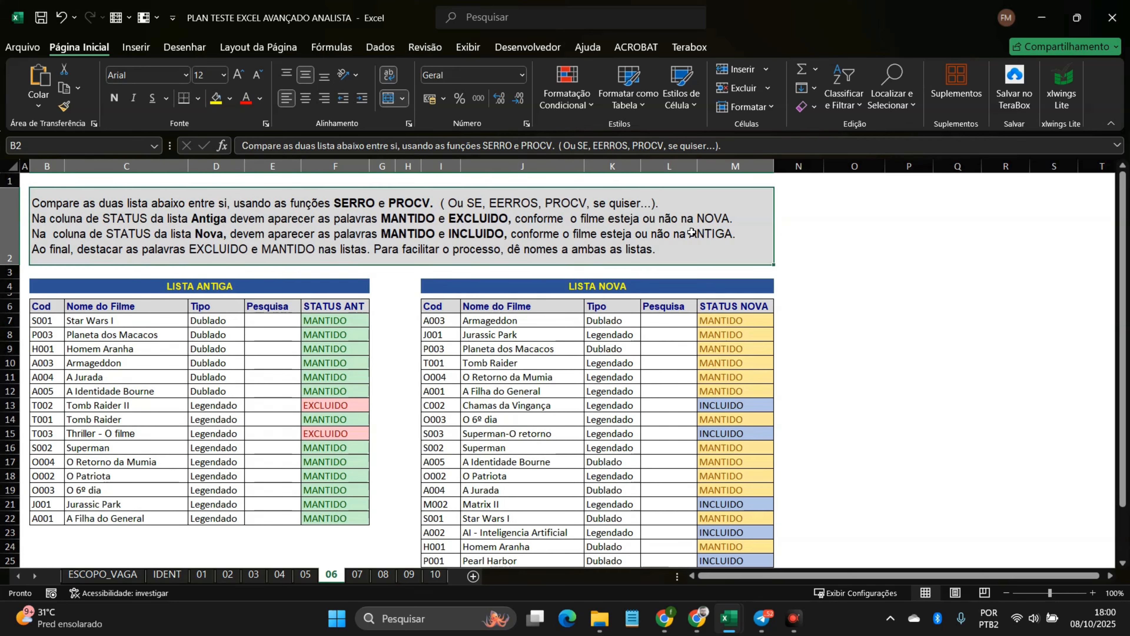
Step: Enter =SEERRO(PROCV(B7;listanova;2;FALSO);"") in E7 so it shows Star Wars I or blank
left_click(272, 321)
type("=")
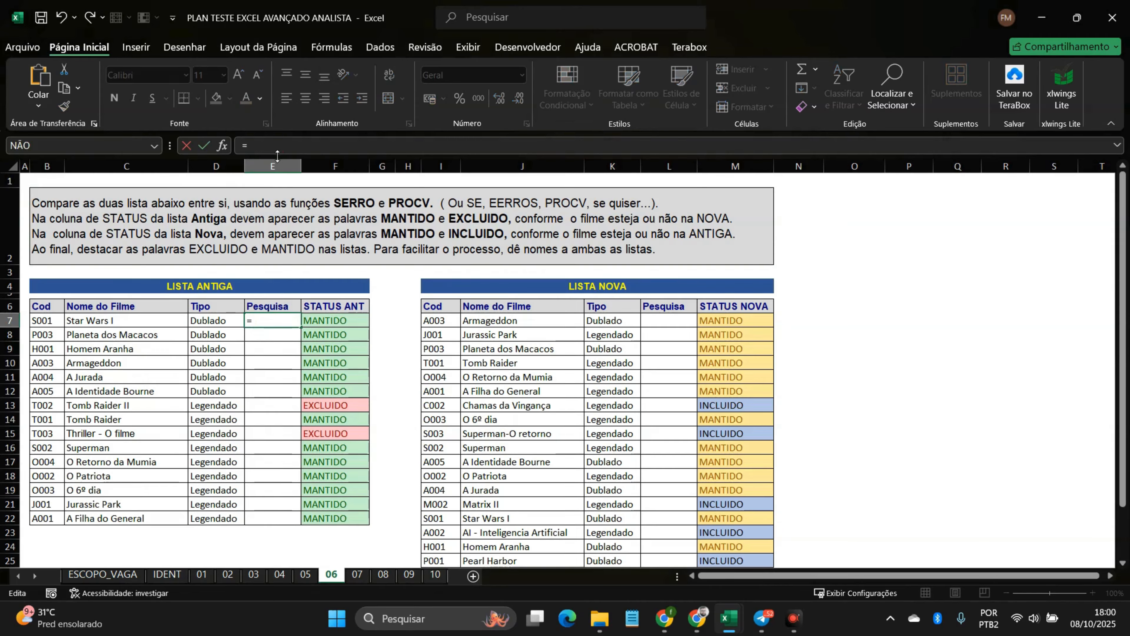
type("SEERRO(PROCV(B7;listanova")
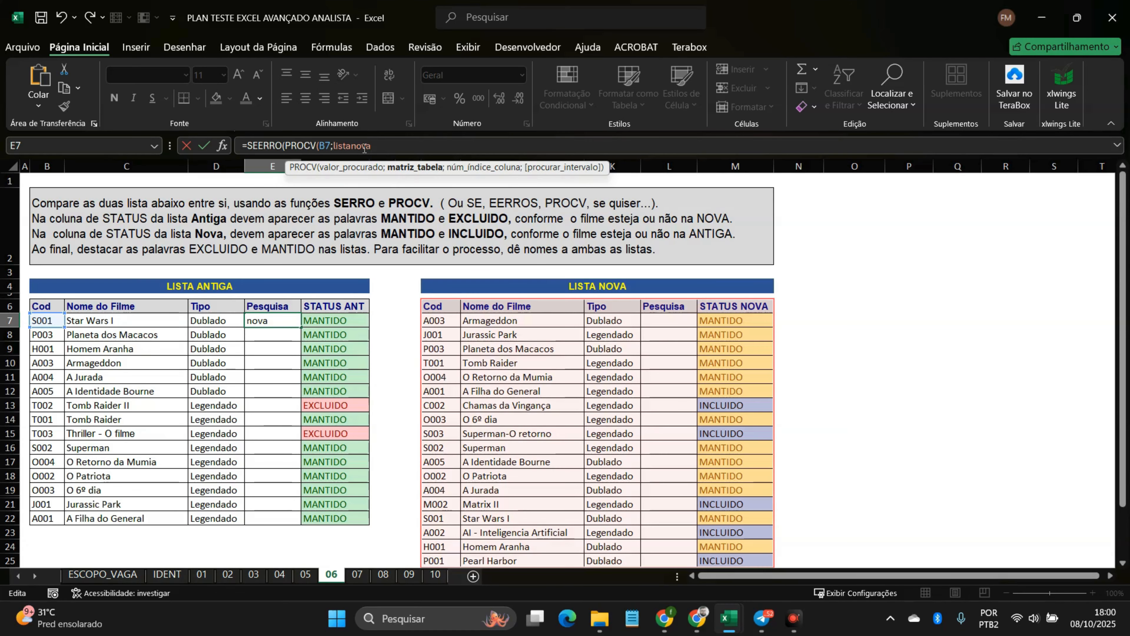
type(";")
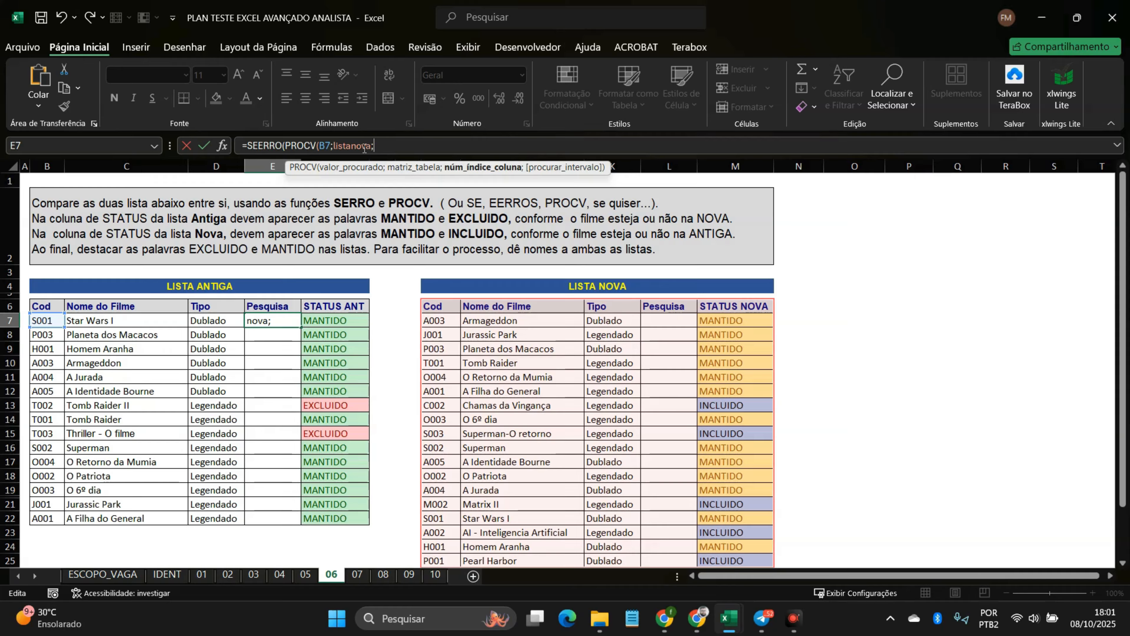
type("2;")
key("Down")
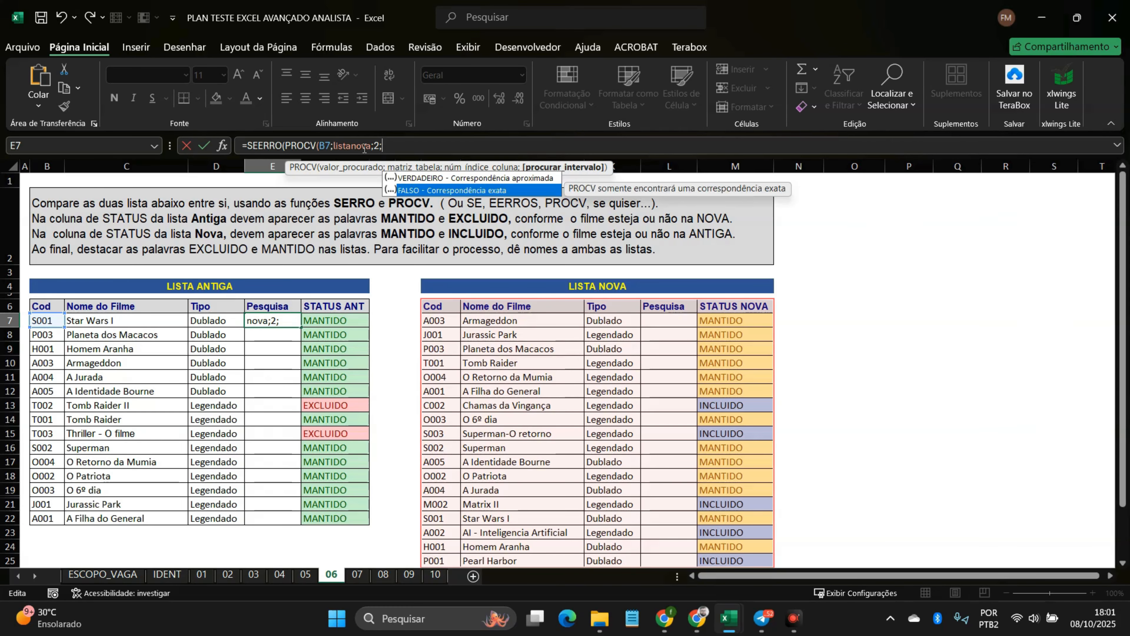
key("Tab")
type(")")
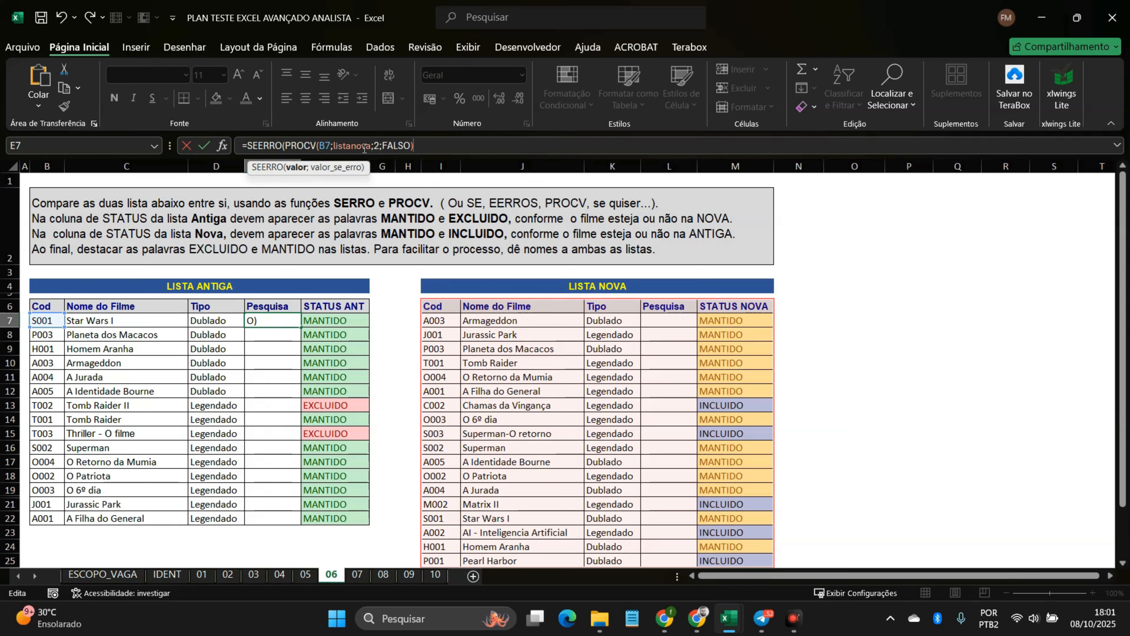
type(";\"\"")
key("Return")
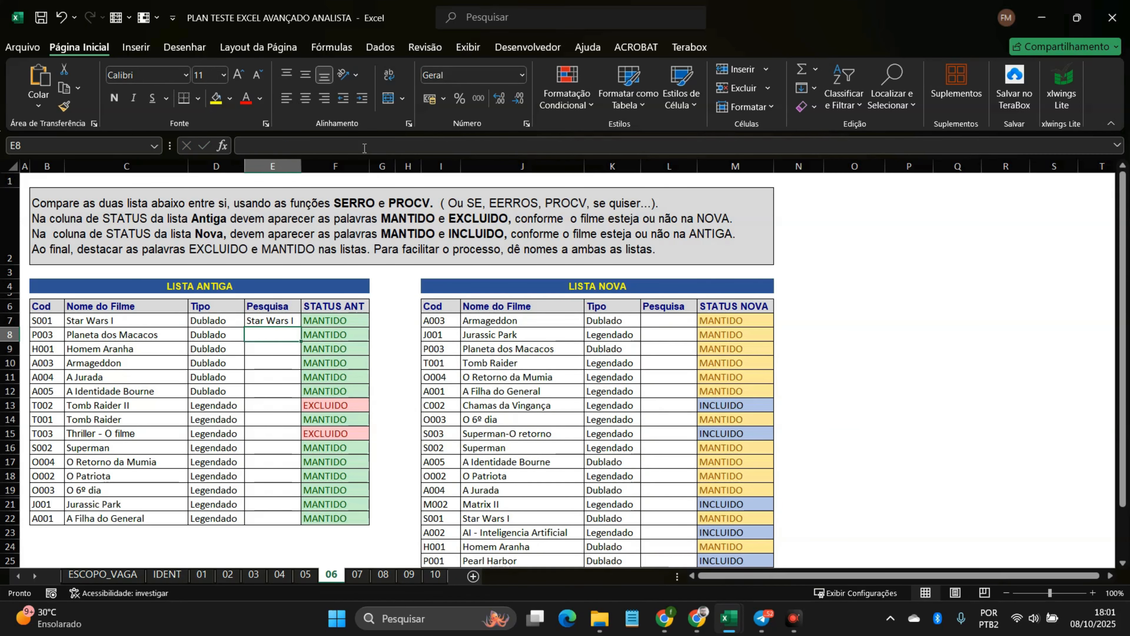
Step: Fill E7's lookup down to E22, check the blanks for Tomb Raider II and Thriller, and autofit column E
left_click(295, 324)
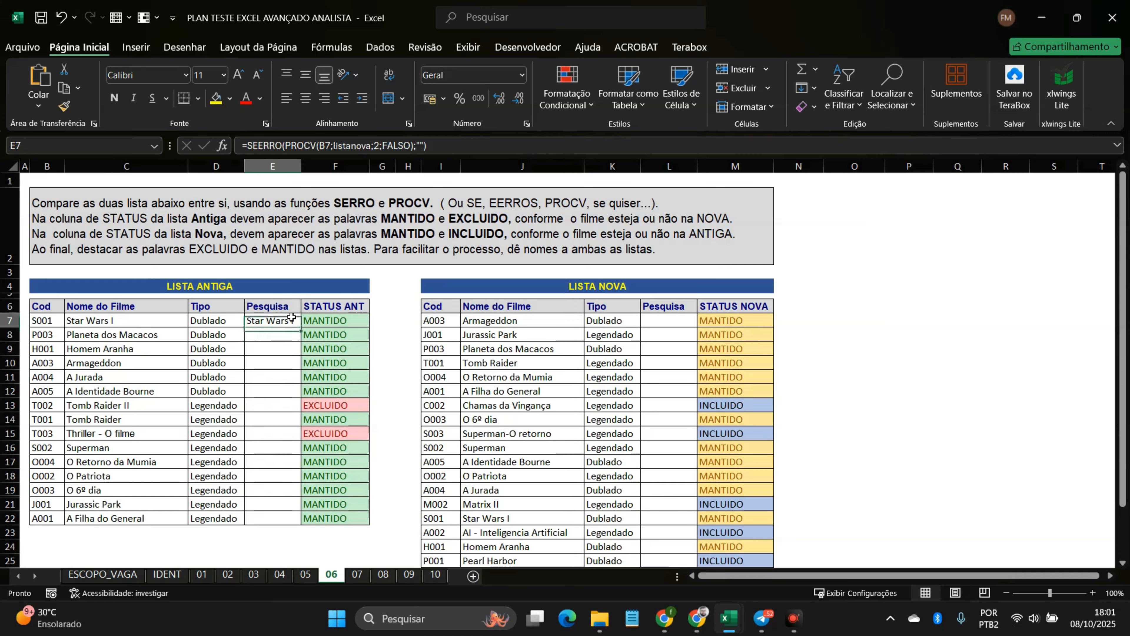
double_click(301, 331)
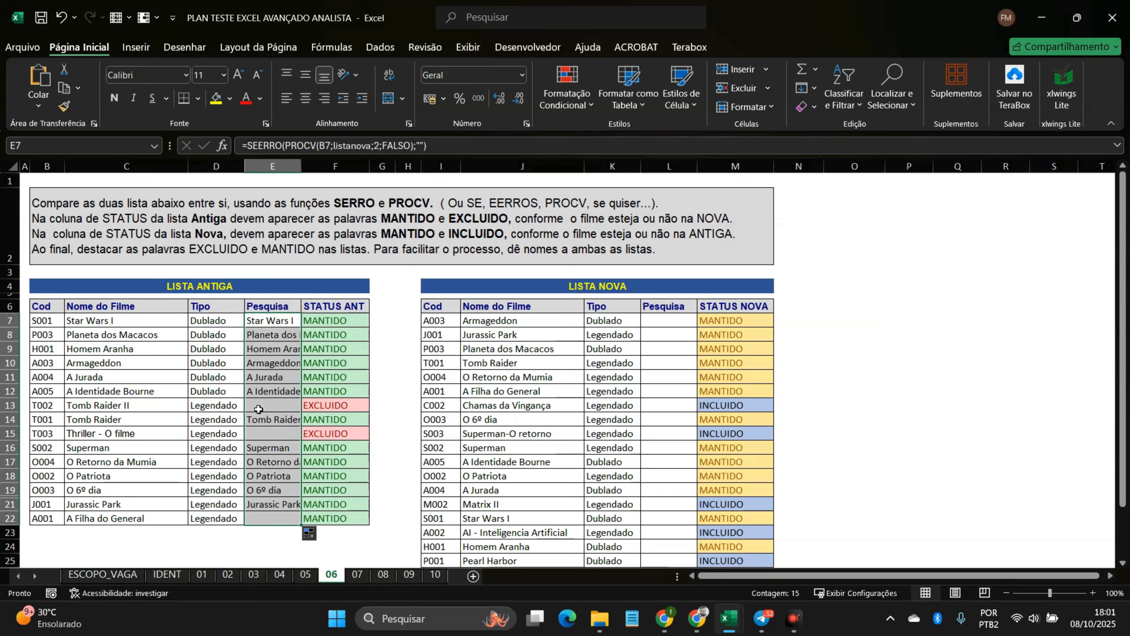
left_click(267, 406)
left_click_drag(339, 403, 272, 405)
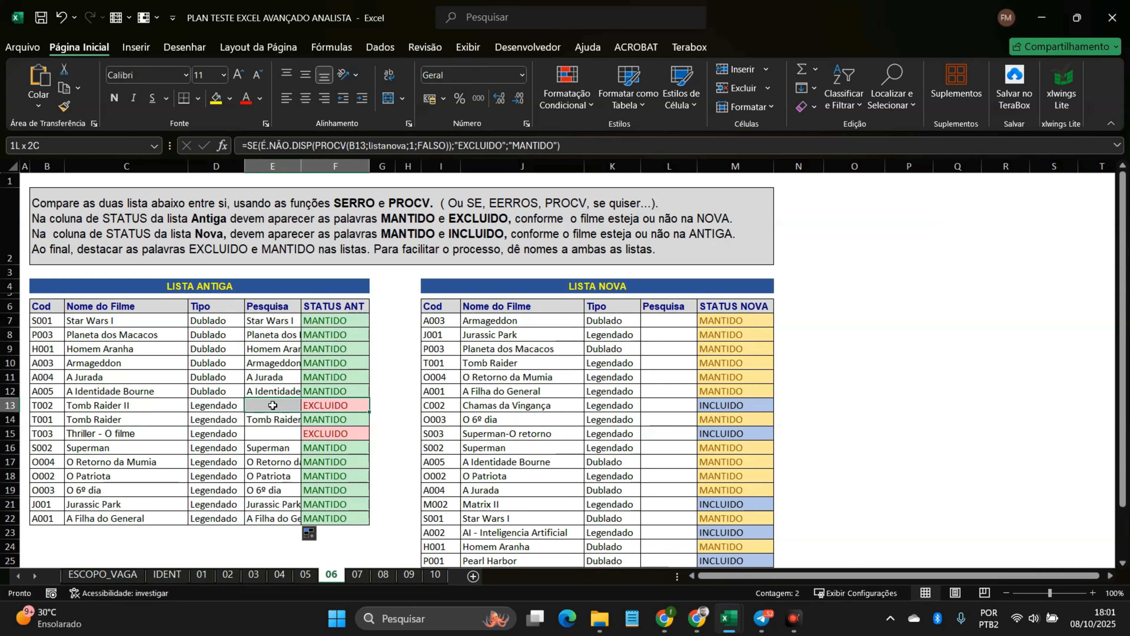
left_click_drag(337, 435, 343, 405)
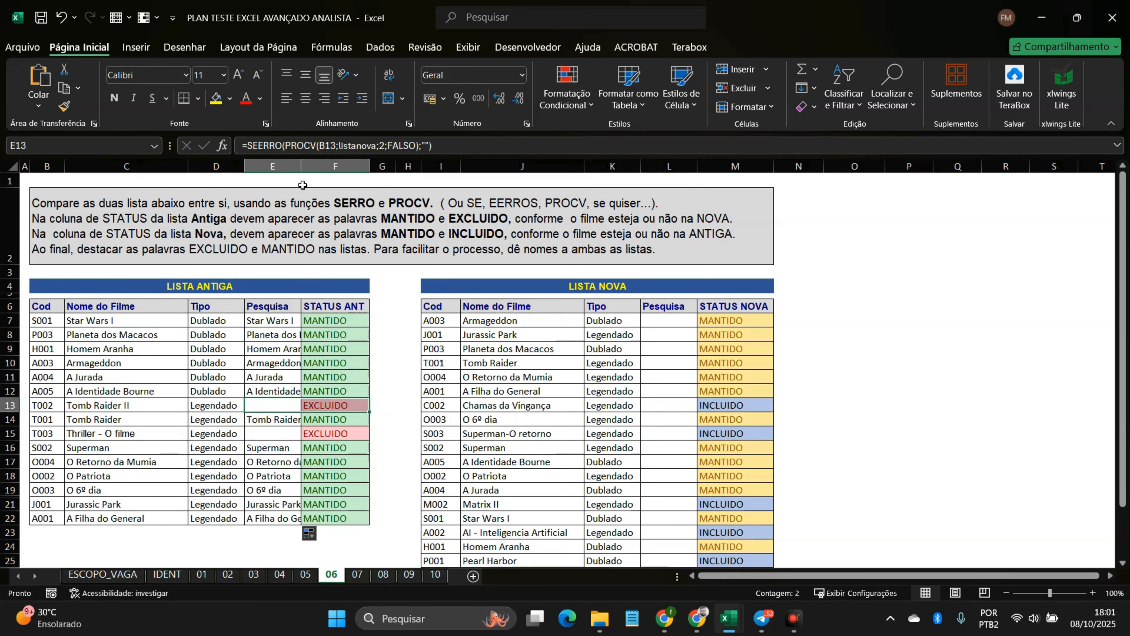
double_click(301, 166)
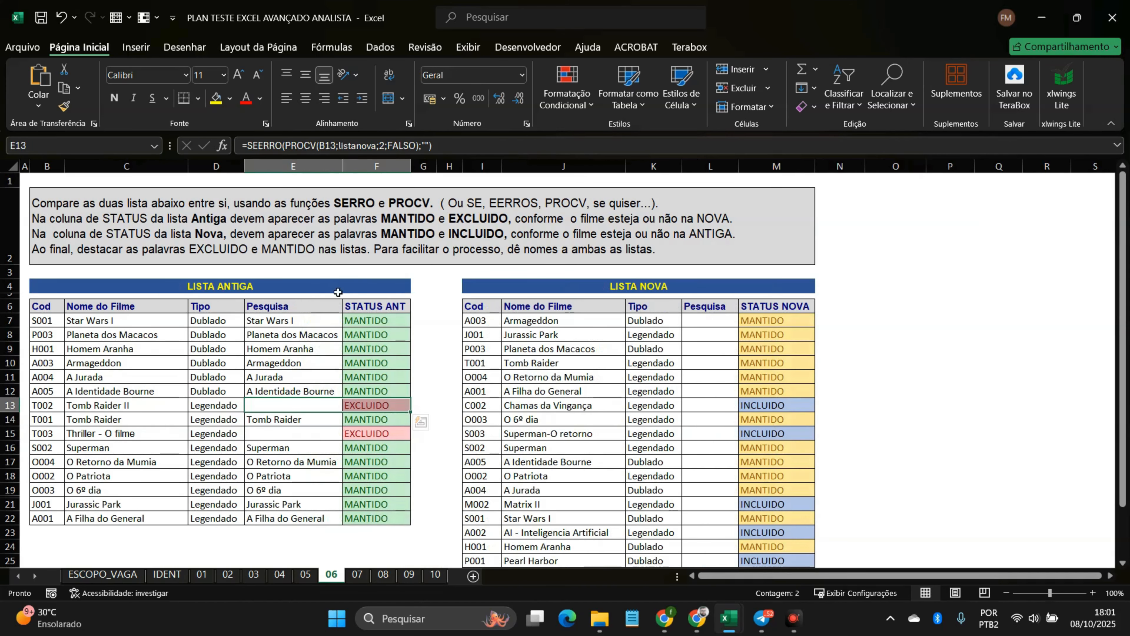
left_click_drag(352, 320, 369, 522)
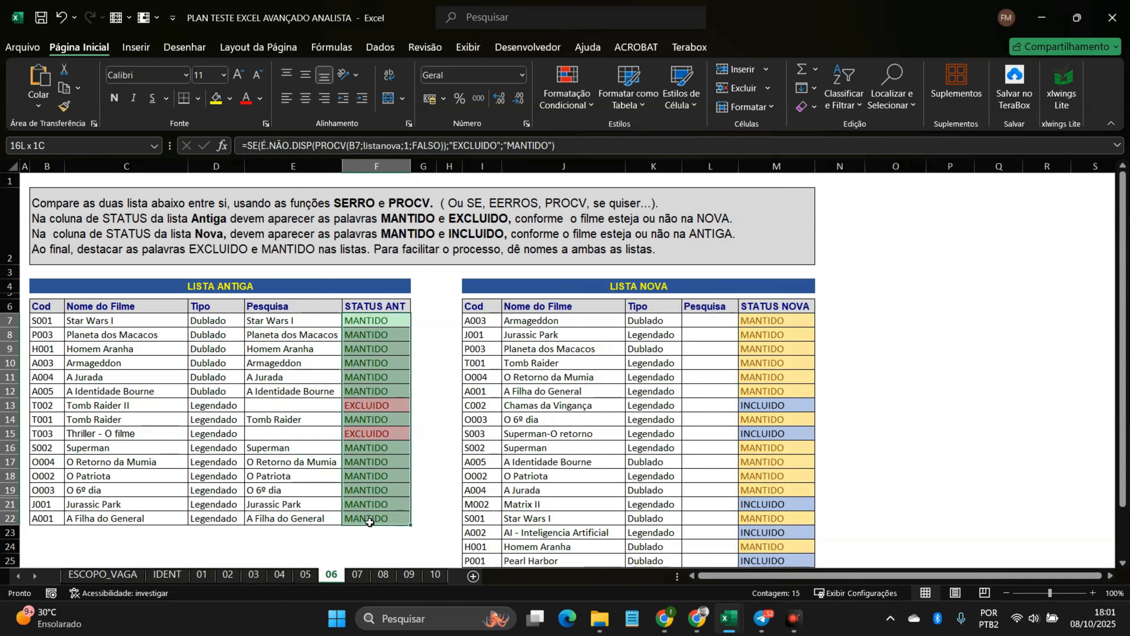
Step: Copy E7's lookup formula text and paste it into L7
left_click(260, 324)
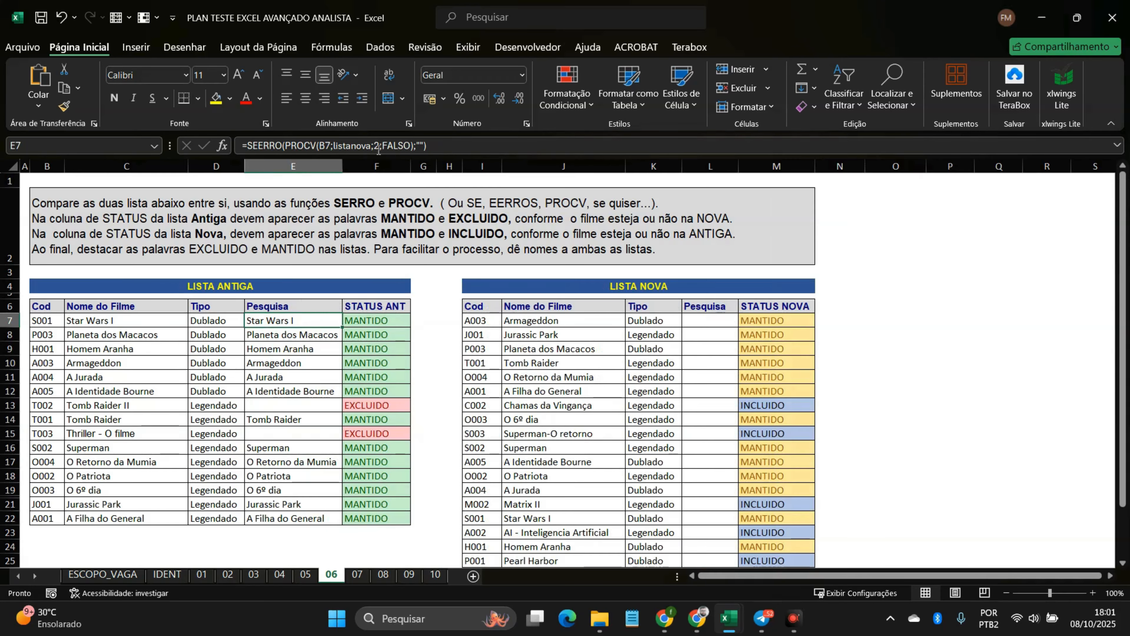
left_click(371, 152)
key("Escape")
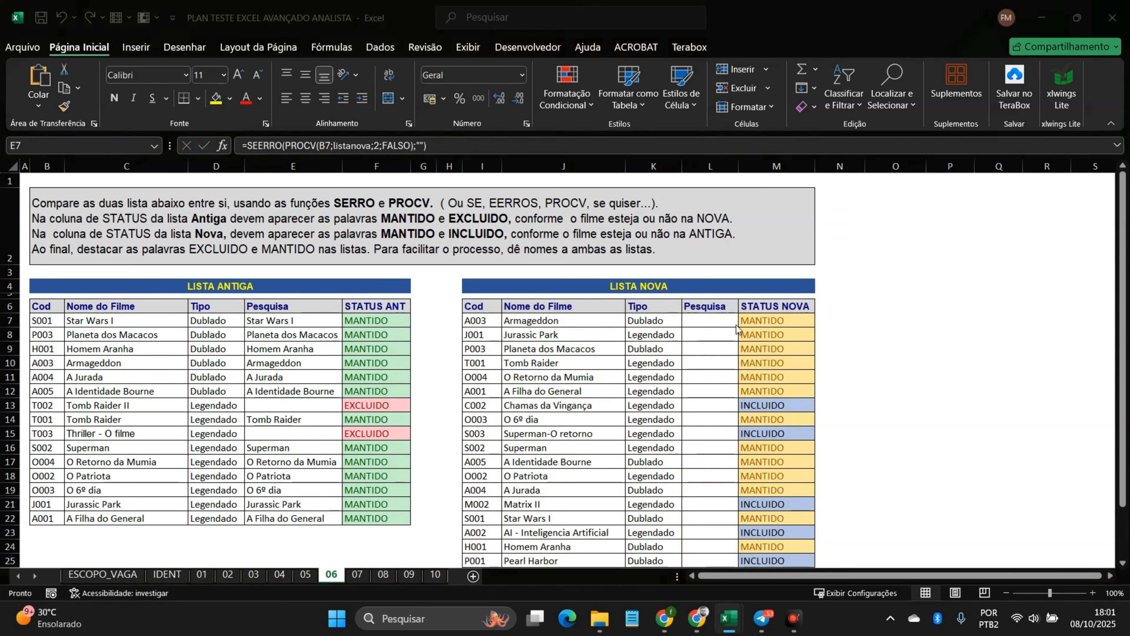
left_click(709, 320)
left_click(319, 147)
type("=SEERRO(PROCV(B7;listanova;2;FALSO);\"\")")
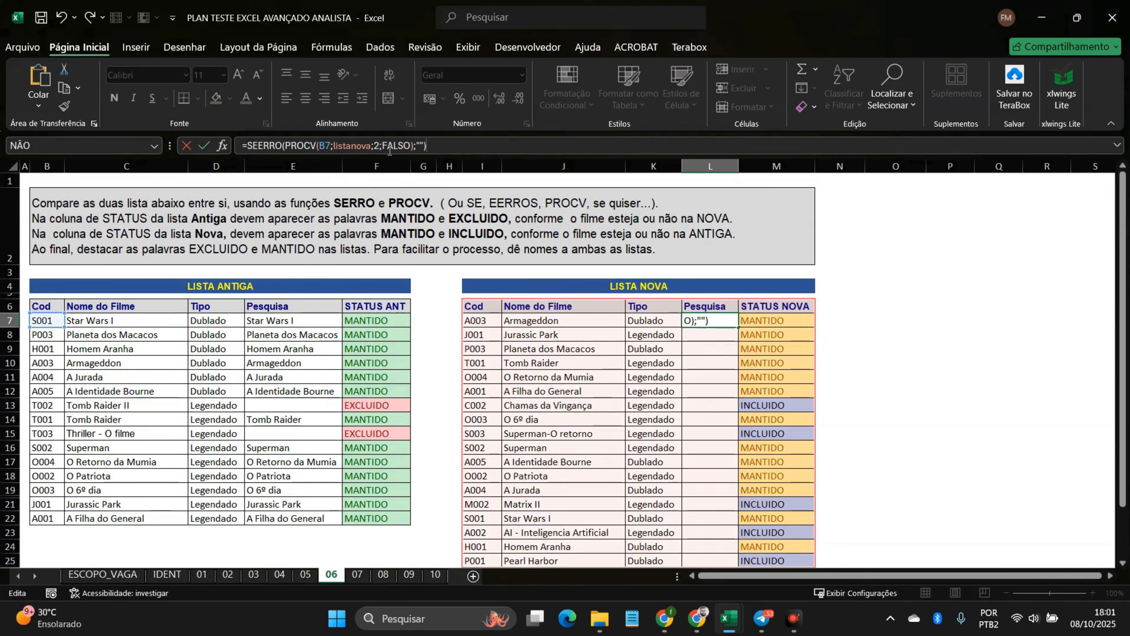
Step: Change L7's formula to =SEERRO(PROCV(I7;listaantiga;2;FALSO);"")
left_click(330, 147)
key("BackSpace")
key("BackSpace")
type("I7")
double_click(352, 146)
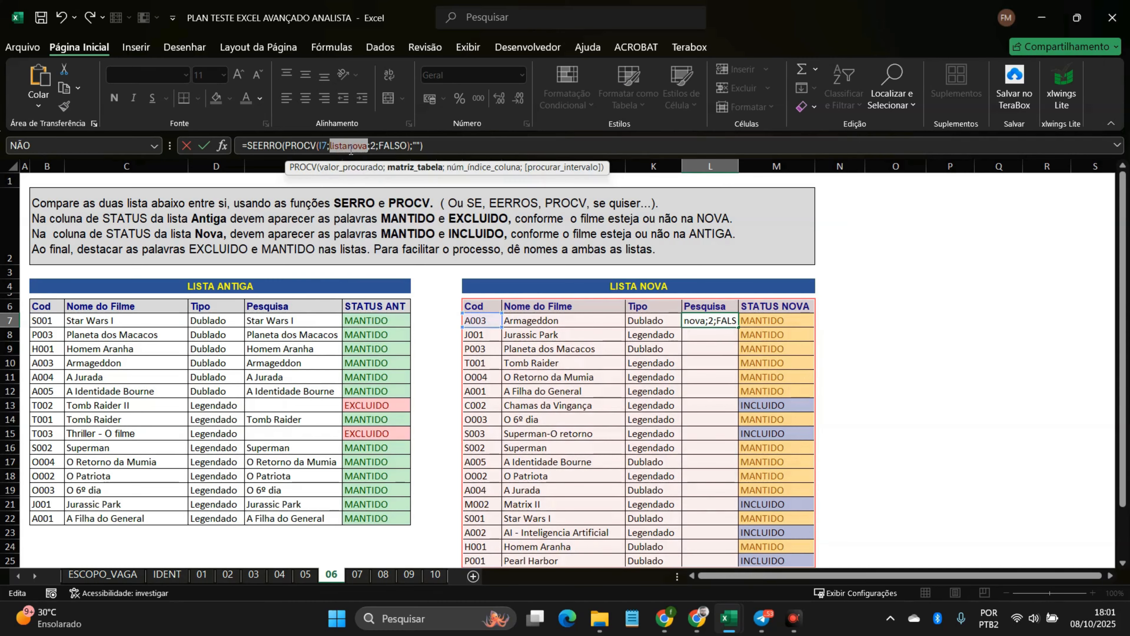
type("lista")
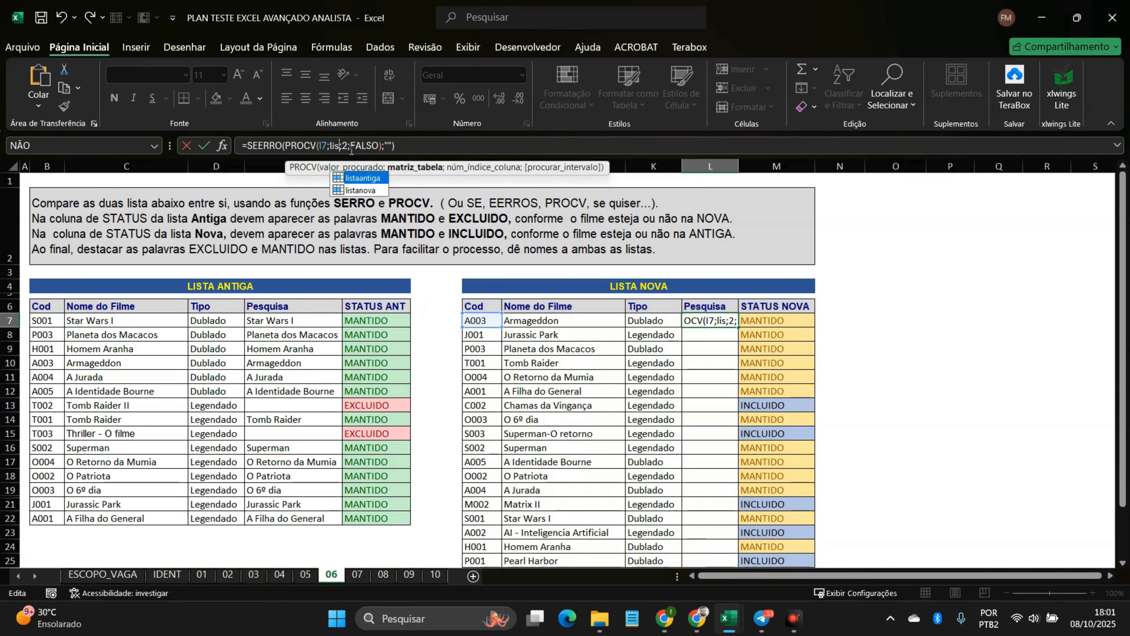
key("Tab")
left_click(378, 145)
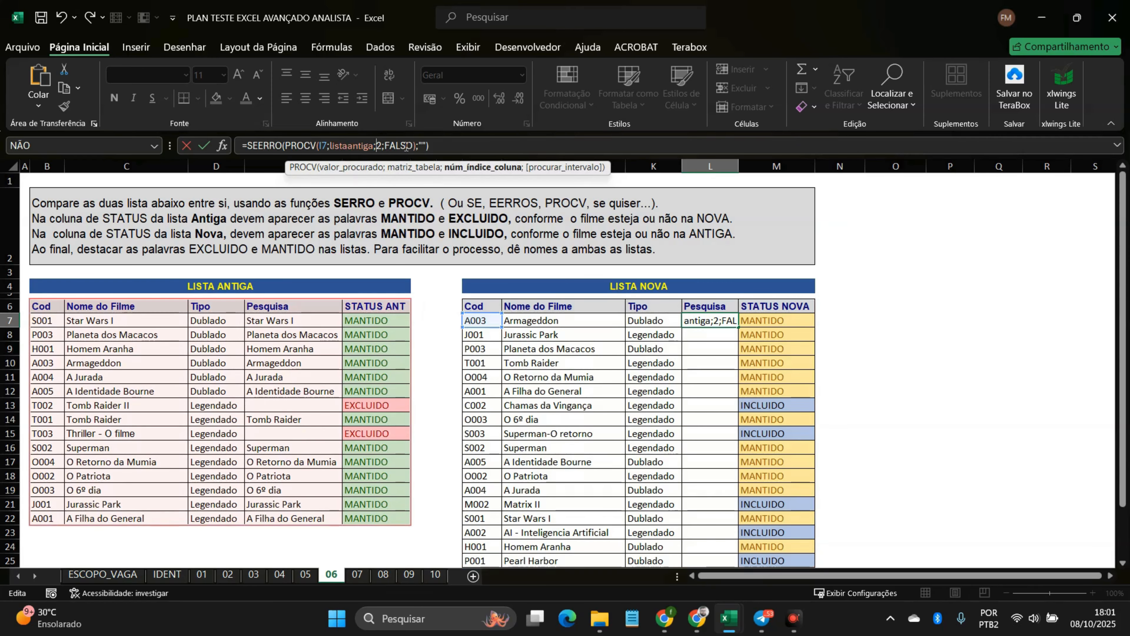
left_click(441, 146)
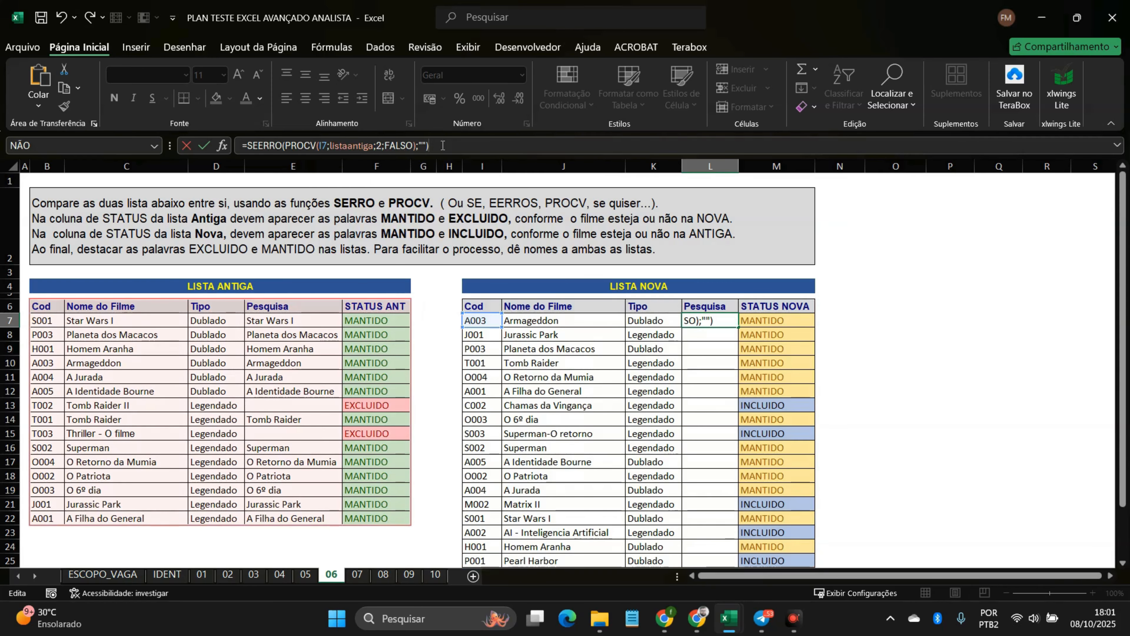
key("Return")
Step: Fill L7's lookup down to L25 and check the blank results for new films
left_click(705, 321)
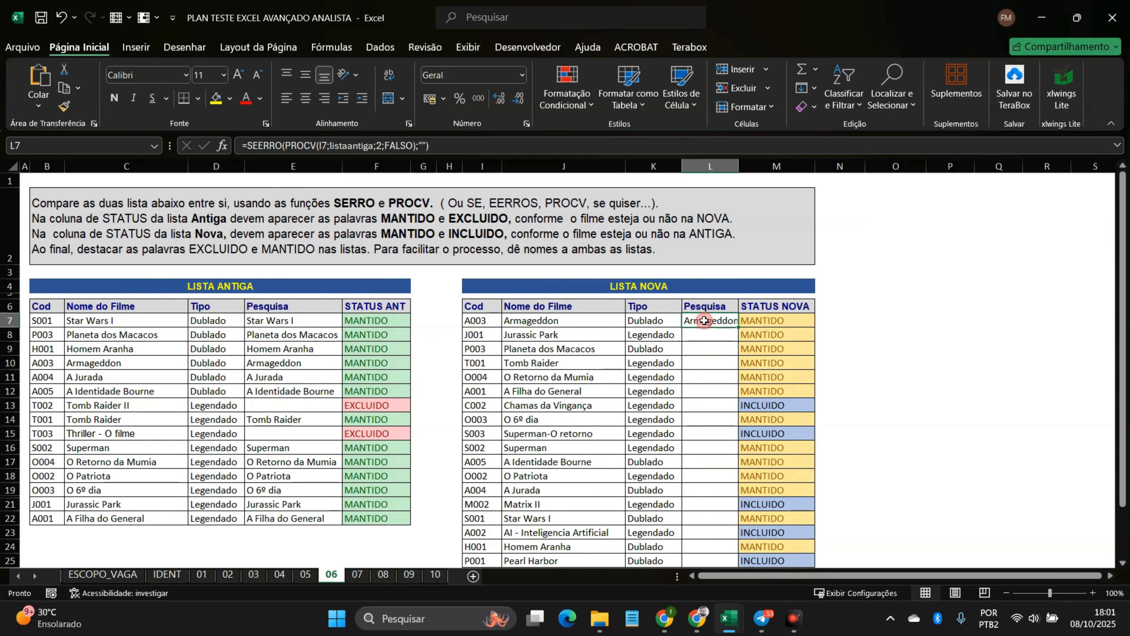
double_click(738, 327)
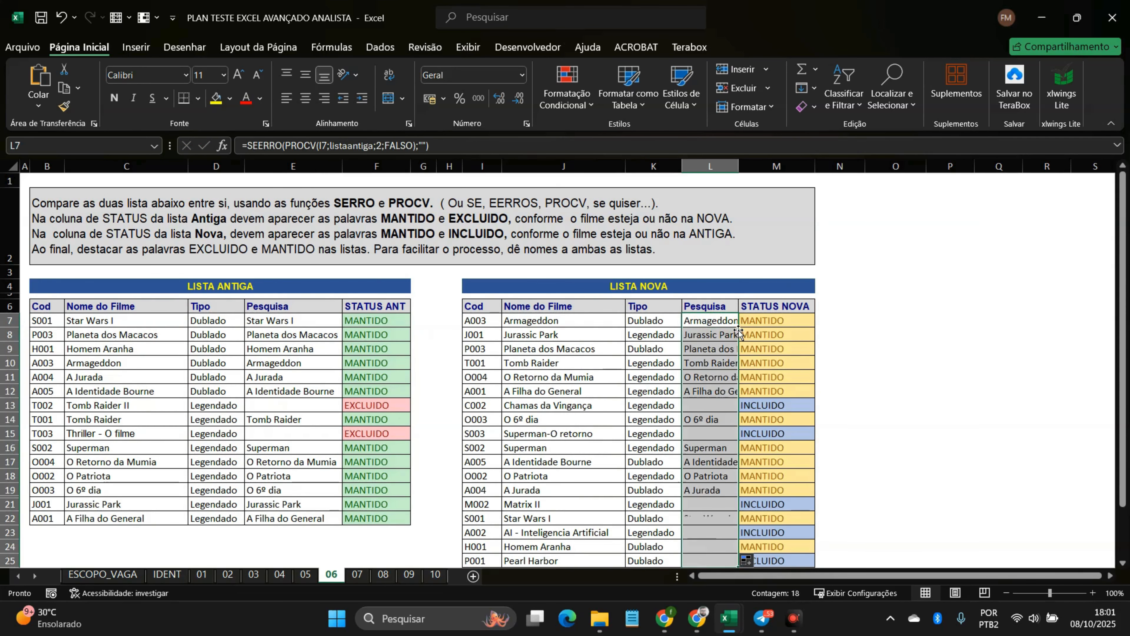
left_click(713, 411)
left_click_drag(712, 408, 793, 409)
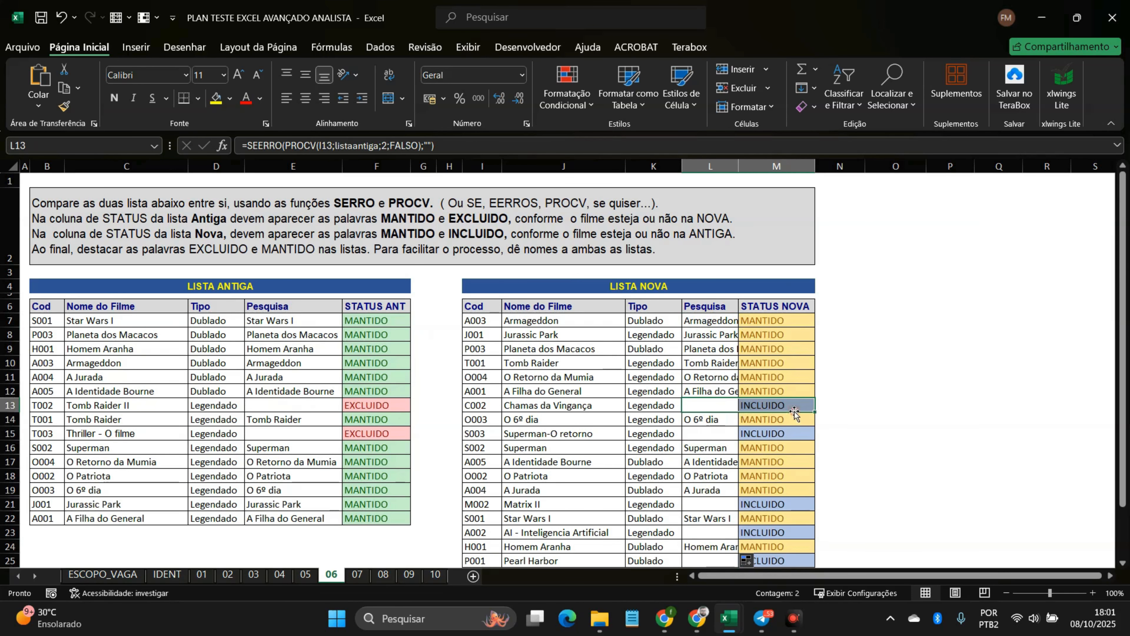
left_click_drag(697, 435, 759, 436)
left_click_drag(702, 505, 766, 503)
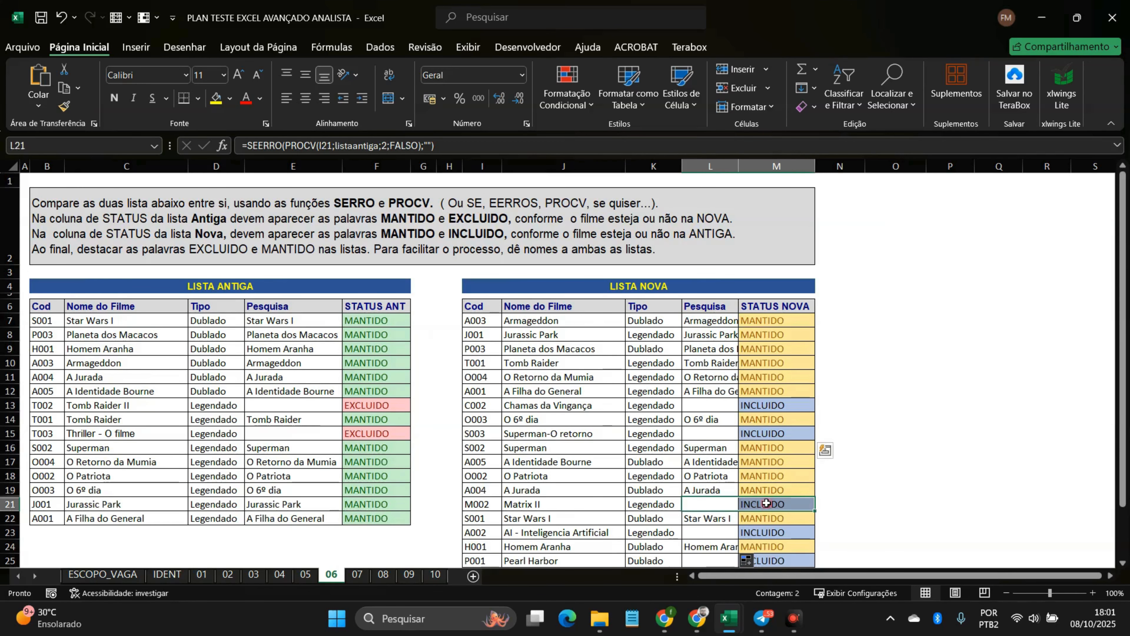
scroll(766, 503, "down", 2)
left_click_drag(707, 448, 759, 450)
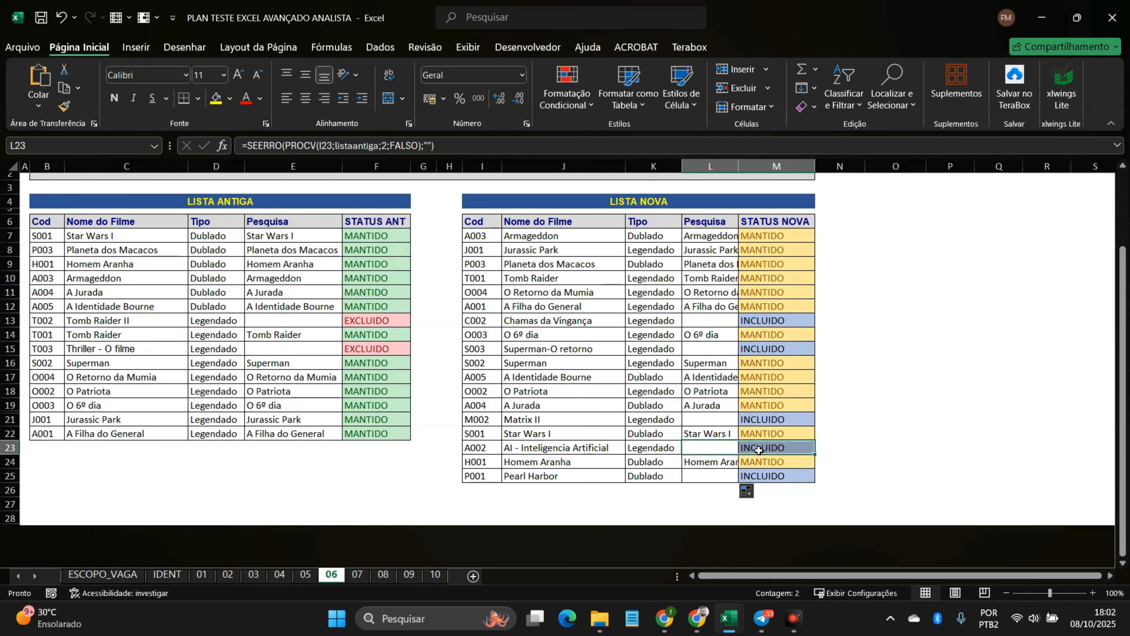
left_click_drag(693, 479, 770, 483)
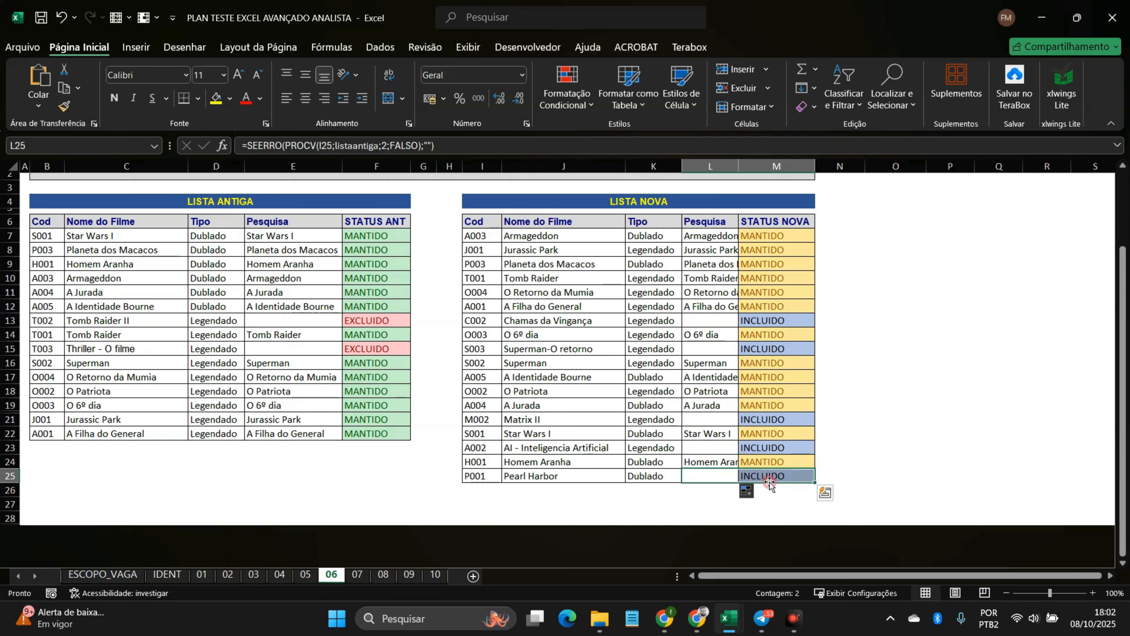
left_click(698, 449)
left_click(707, 421)
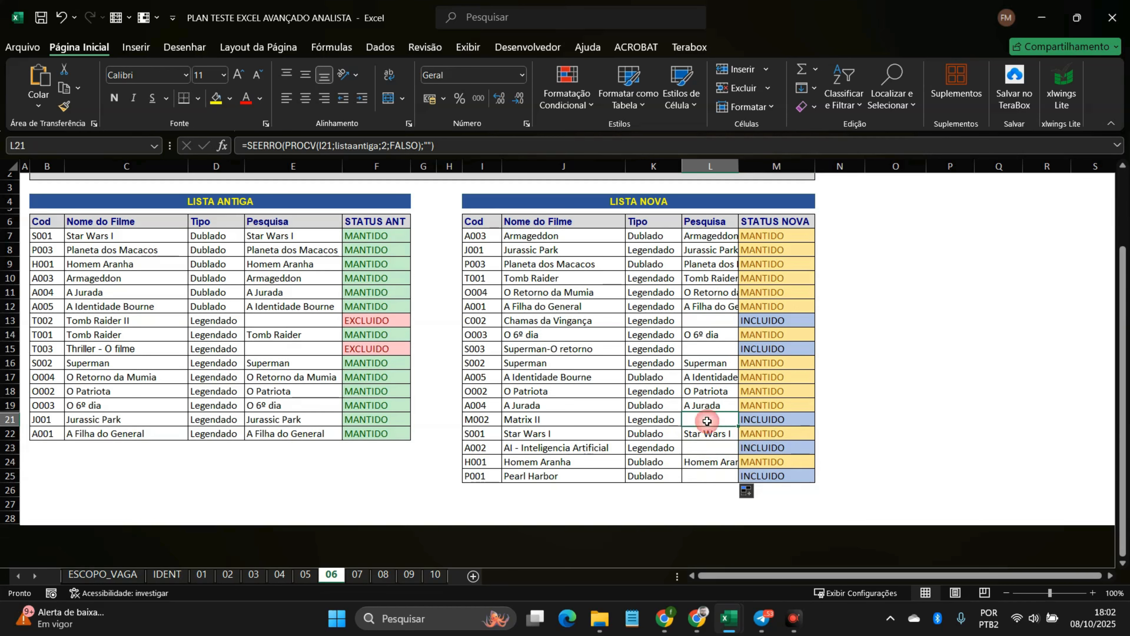
left_click(708, 349)
left_click(712, 335)
Step: Widen column L to show full titles, compare with the old list, and go to sheet 07
left_click_drag(741, 164, 779, 164)
left_click_drag(818, 221, 810, 453)
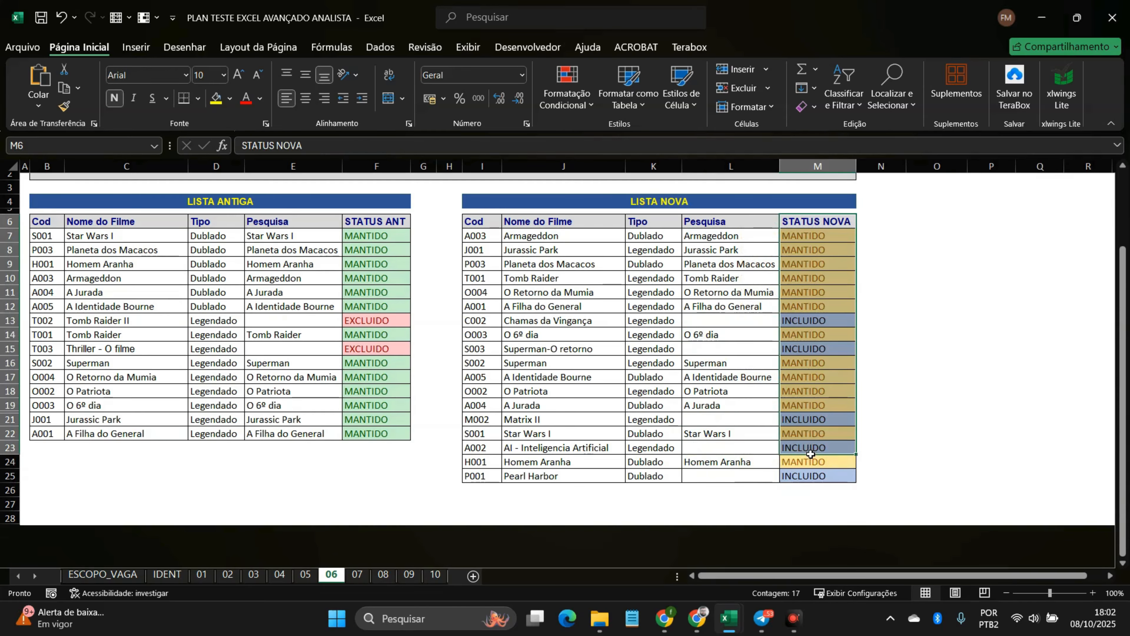
left_click_drag(376, 221, 373, 434)
left_click_drag(278, 222, 270, 429)
left_click(294, 362)
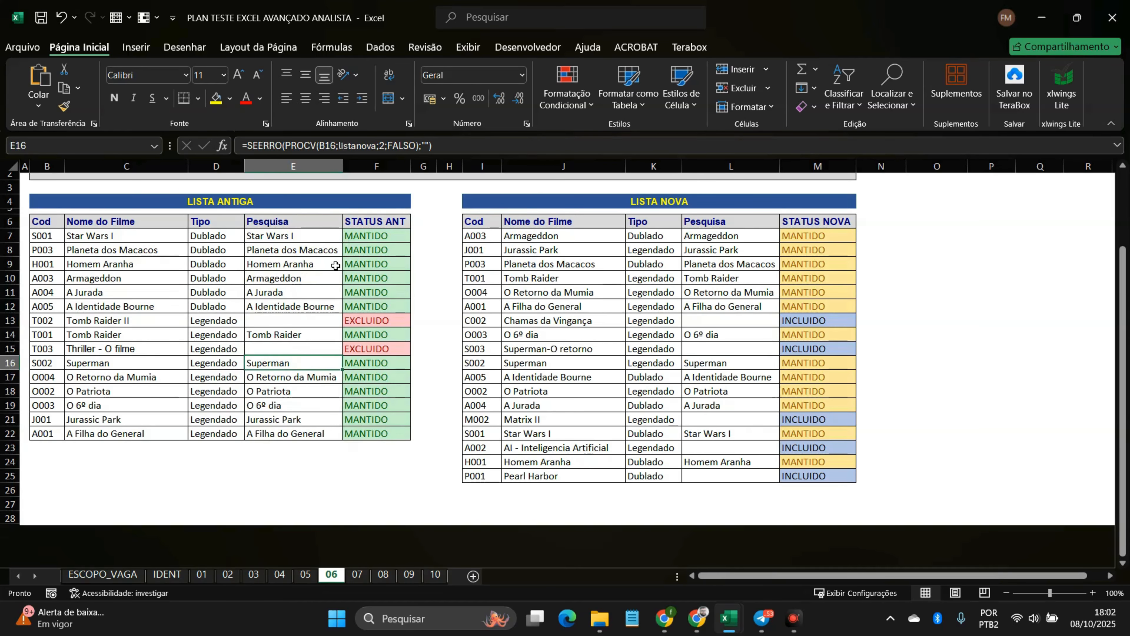
left_click(358, 574)
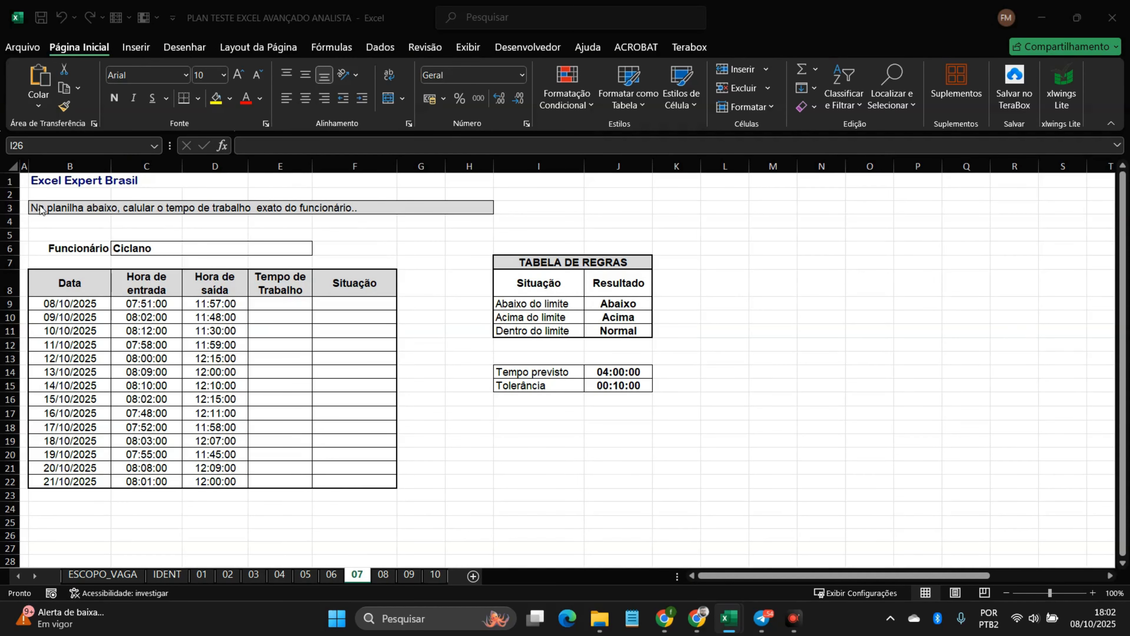
left_click(60, 182)
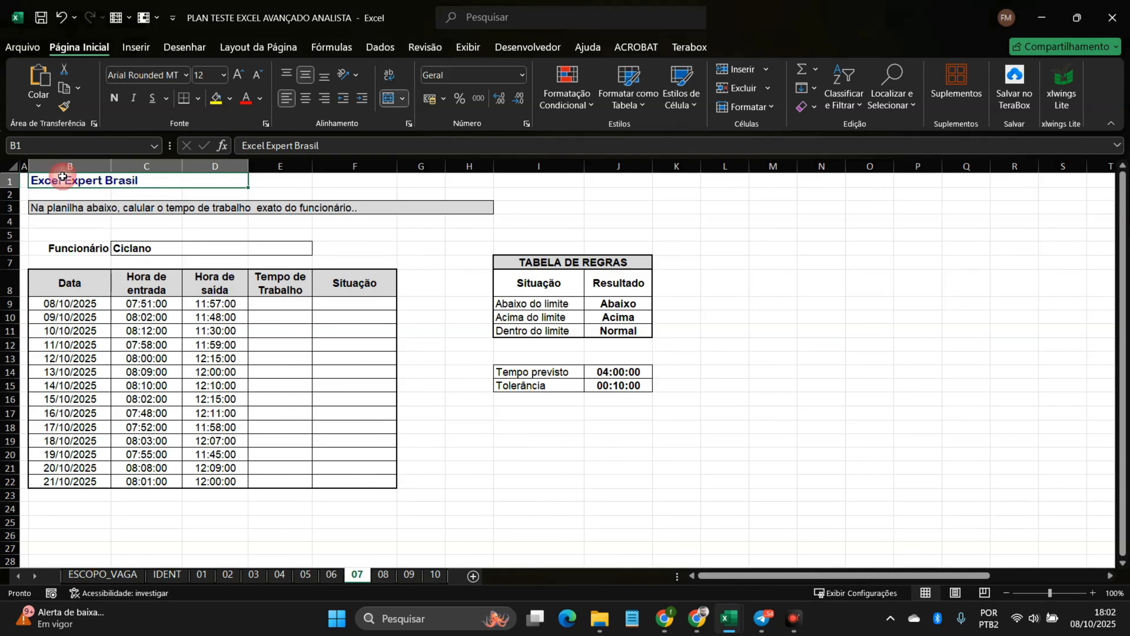
left_click_drag(17, 214, 17, 253)
left_click(67, 236)
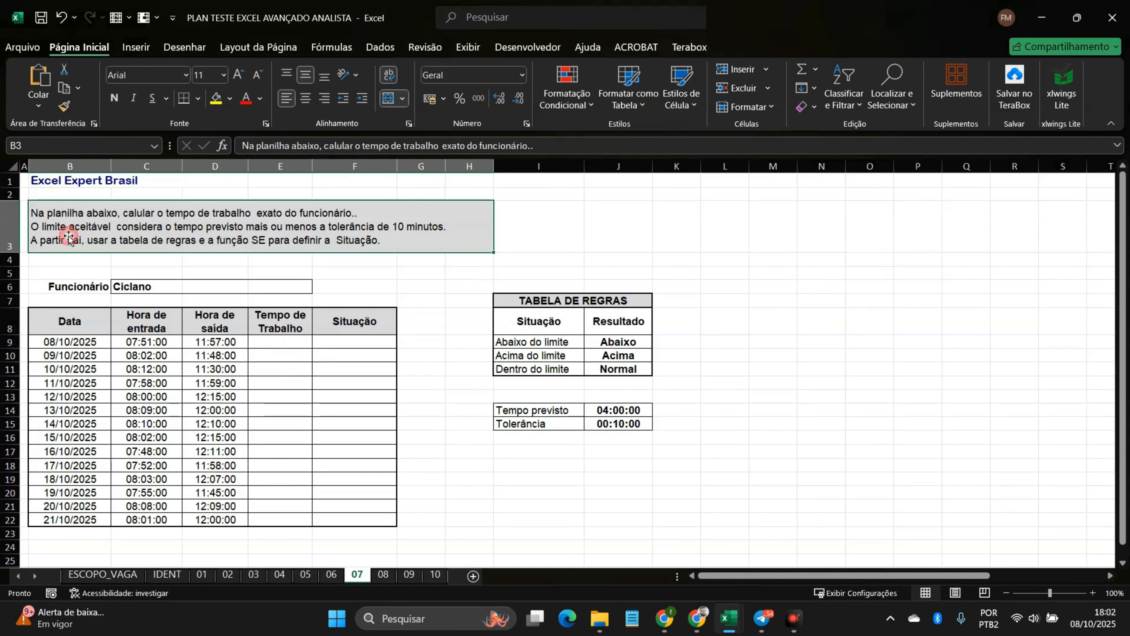
left_click(69, 184)
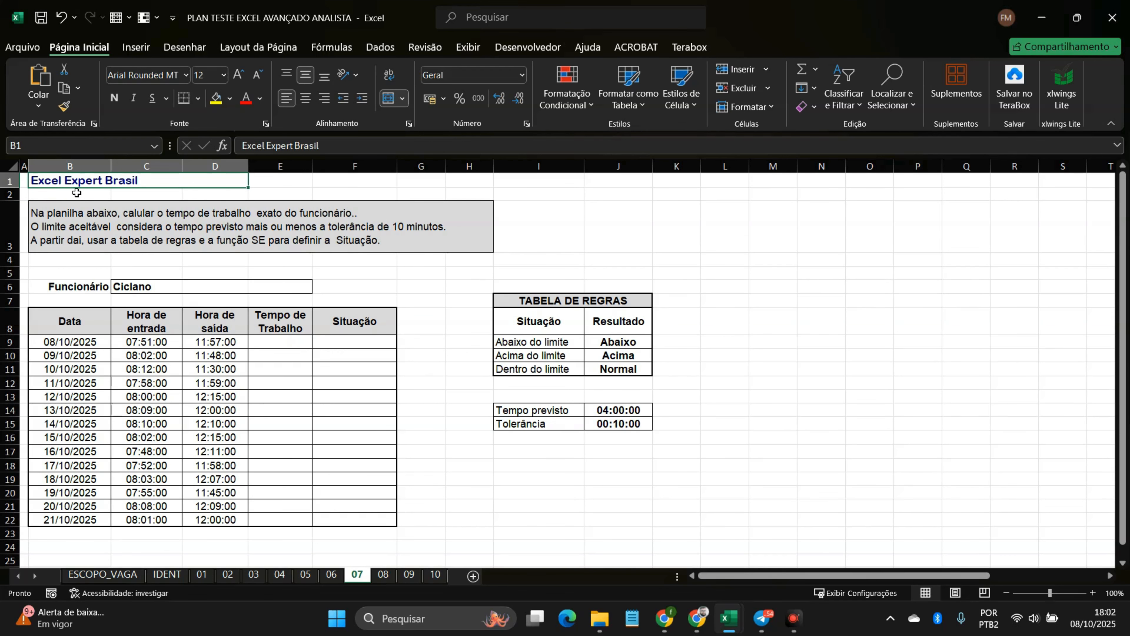
left_click(65, 223)
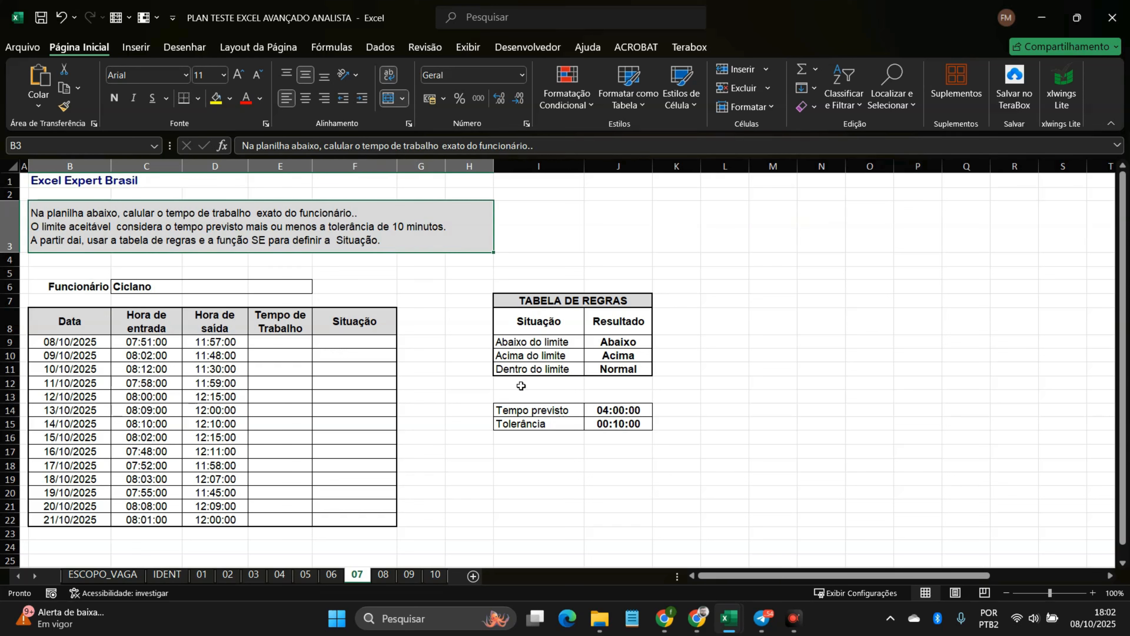
left_click(600, 407)
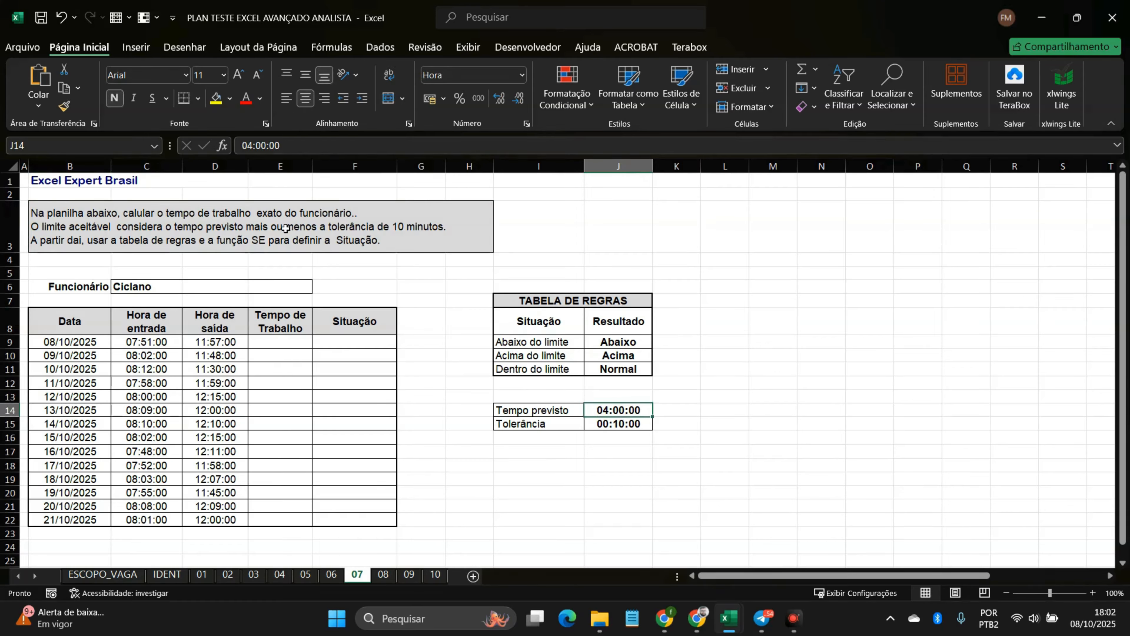
left_click(300, 238)
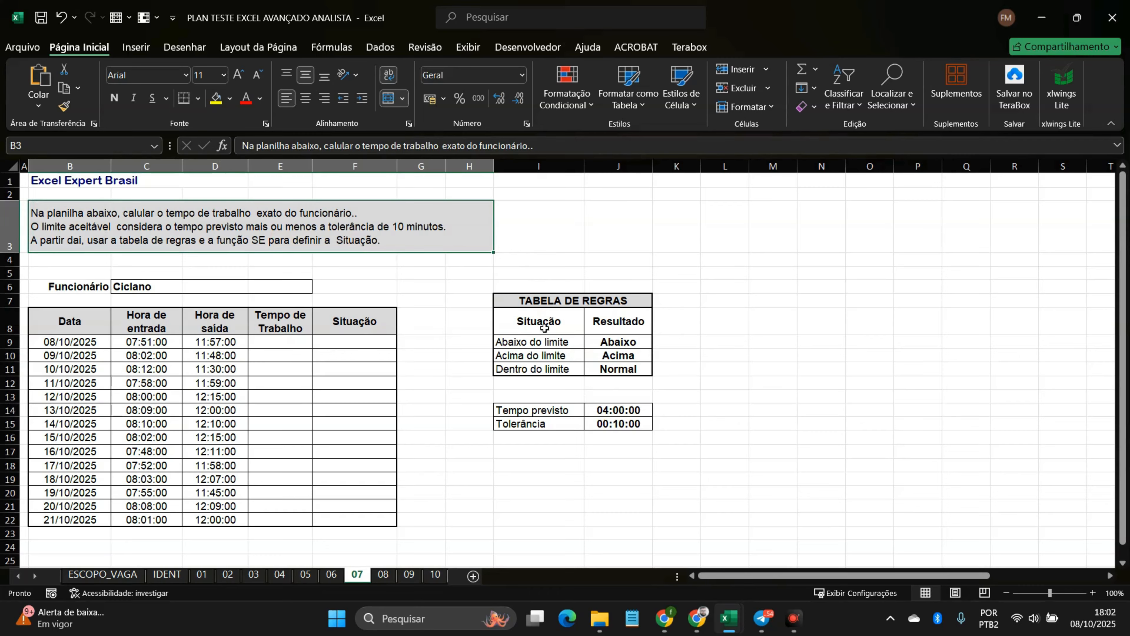
left_click(601, 425)
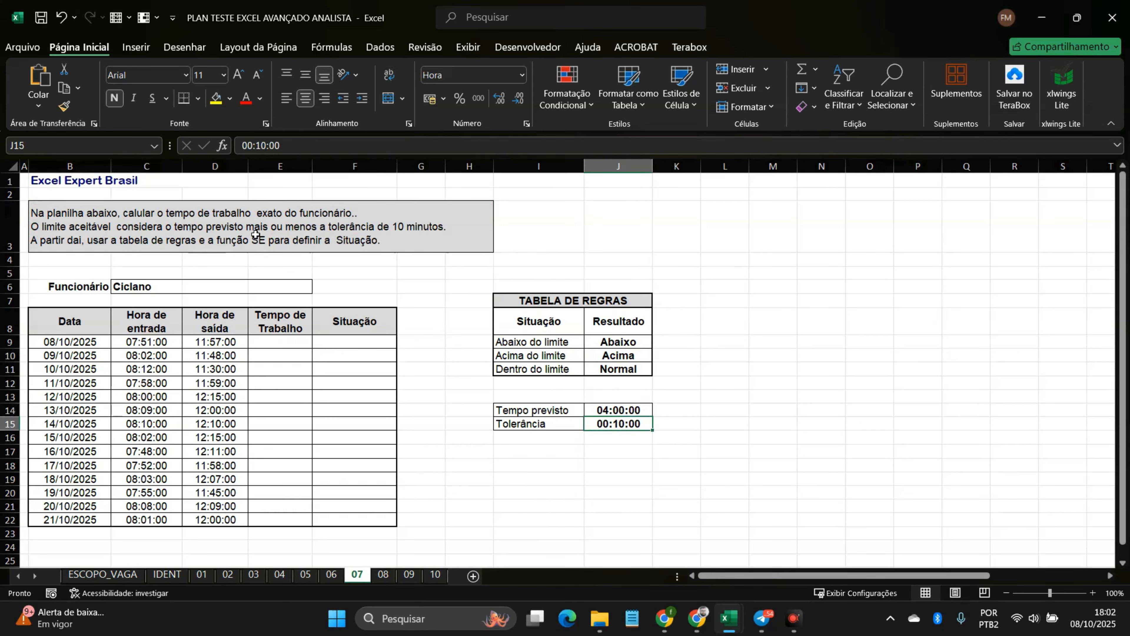
left_click(137, 250)
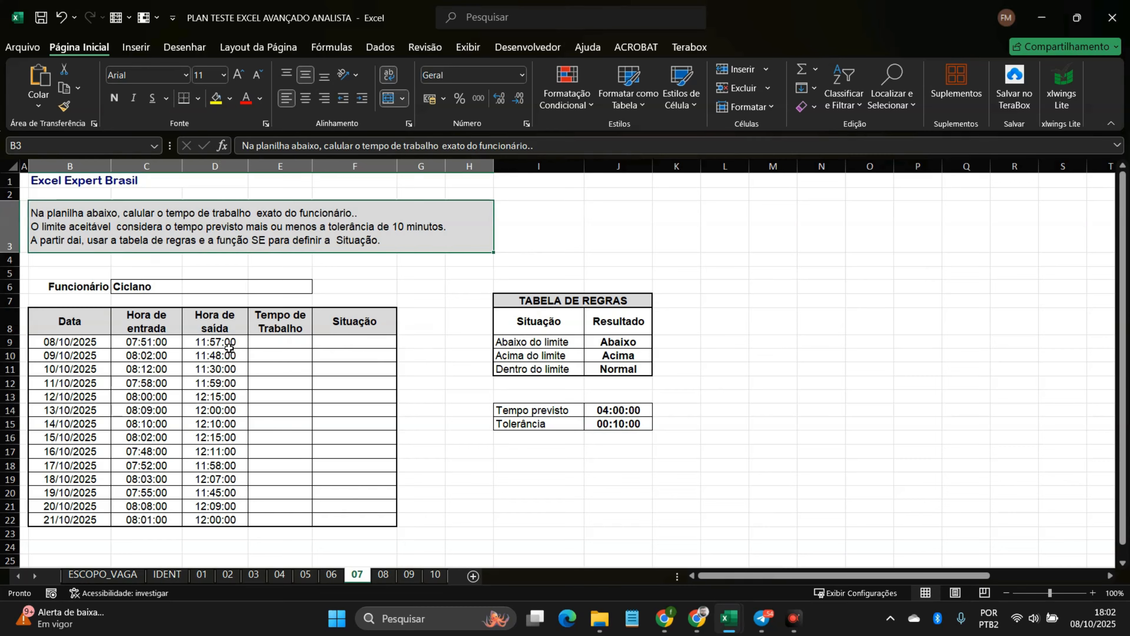
left_click(126, 294)
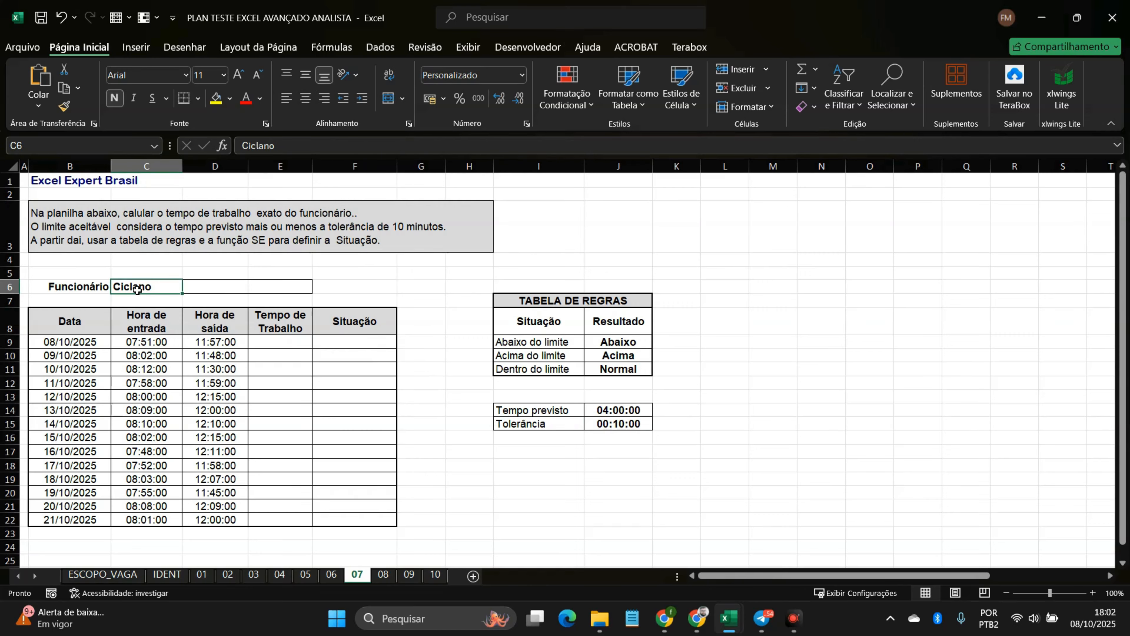
left_click_drag(87, 344, 53, 530)
left_click_drag(157, 341, 161, 517)
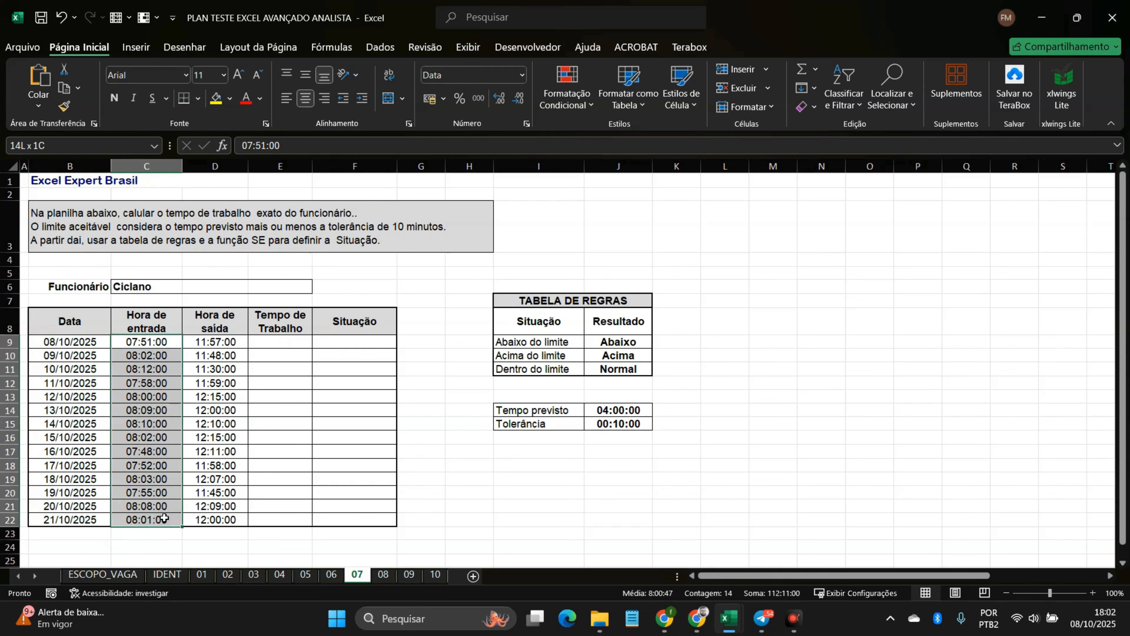
left_click_drag(218, 347, 215, 519)
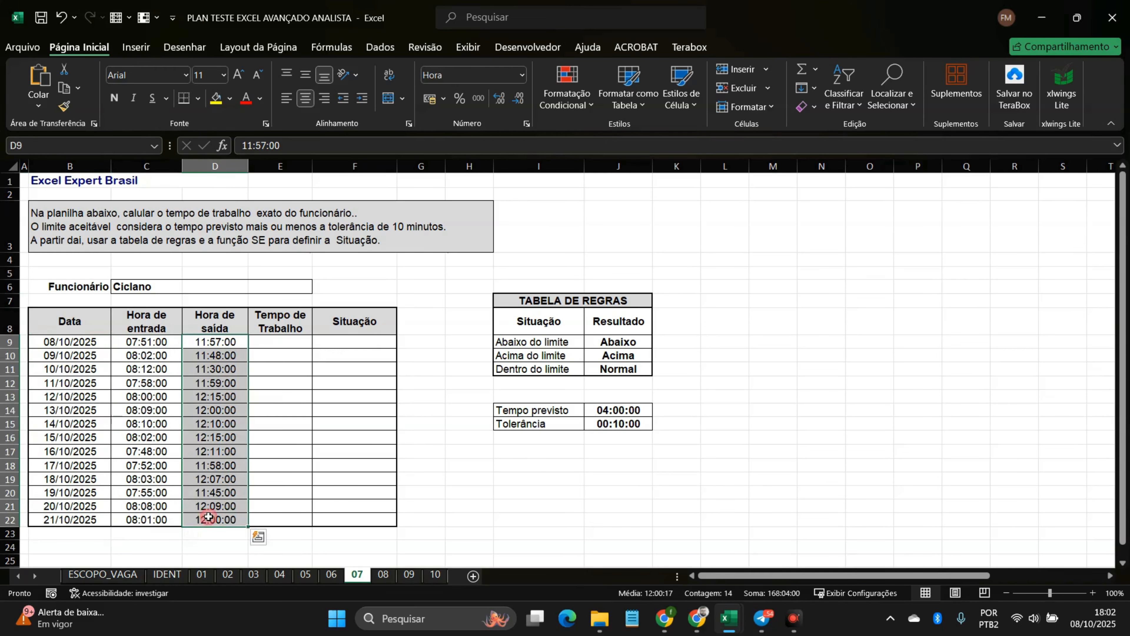
left_click(263, 345)
Step: Enter =D9-C9 in E9 to compute the first day's working time
type("=")
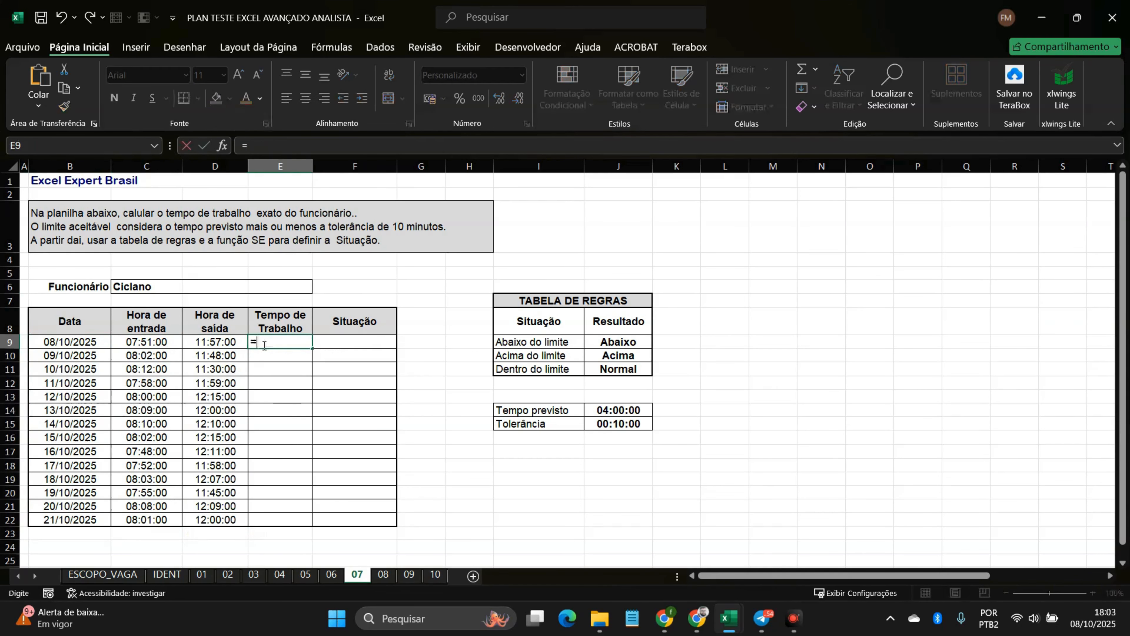
left_click(231, 342)
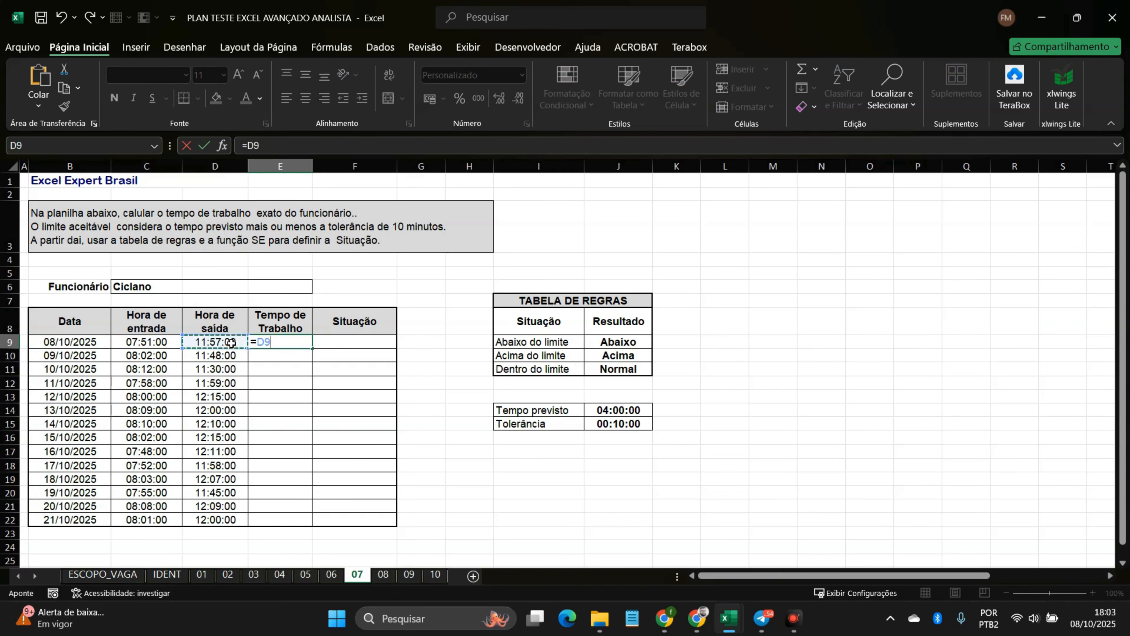
type("-")
left_click(169, 342)
key("Return")
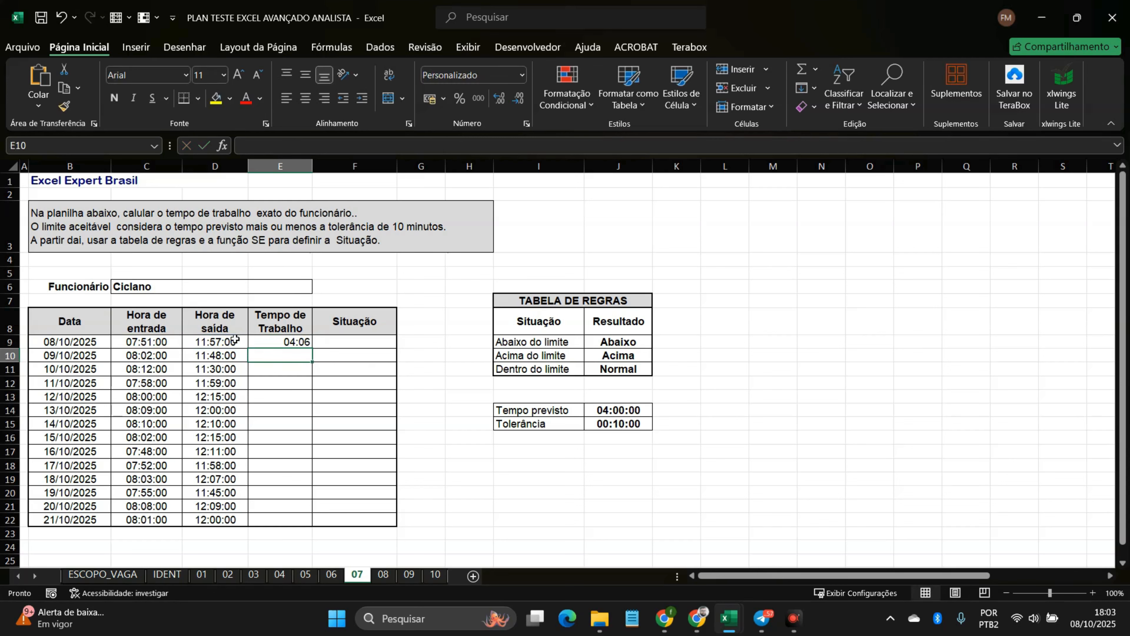
Step: Copy the working-time formula down to E22 and review the times from 04:06 to 03:59
left_click(292, 344)
double_click(313, 348)
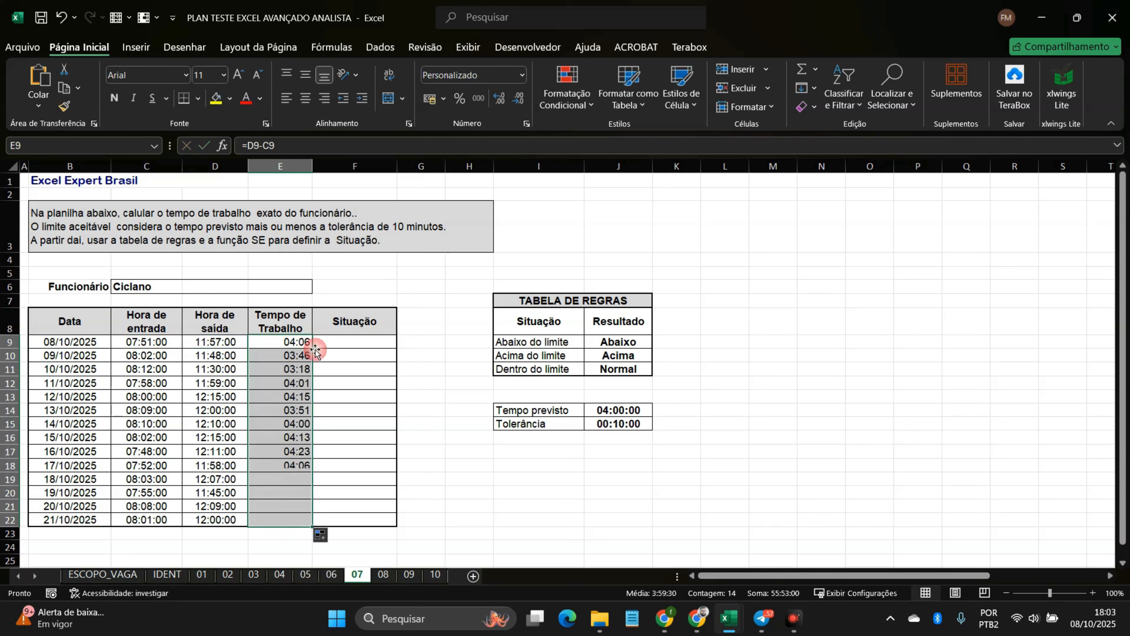
left_click(289, 355)
left_click(295, 370)
left_click(297, 384)
left_click(298, 400)
left_click(298, 422)
left_click(298, 451)
left_click(295, 494)
left_click(287, 521)
left_click(279, 530)
mouse_move(289, 520)
left_mouse_down()
mouse_move(303, 339)
mouse_move(276, 521)
left_mouse_up()
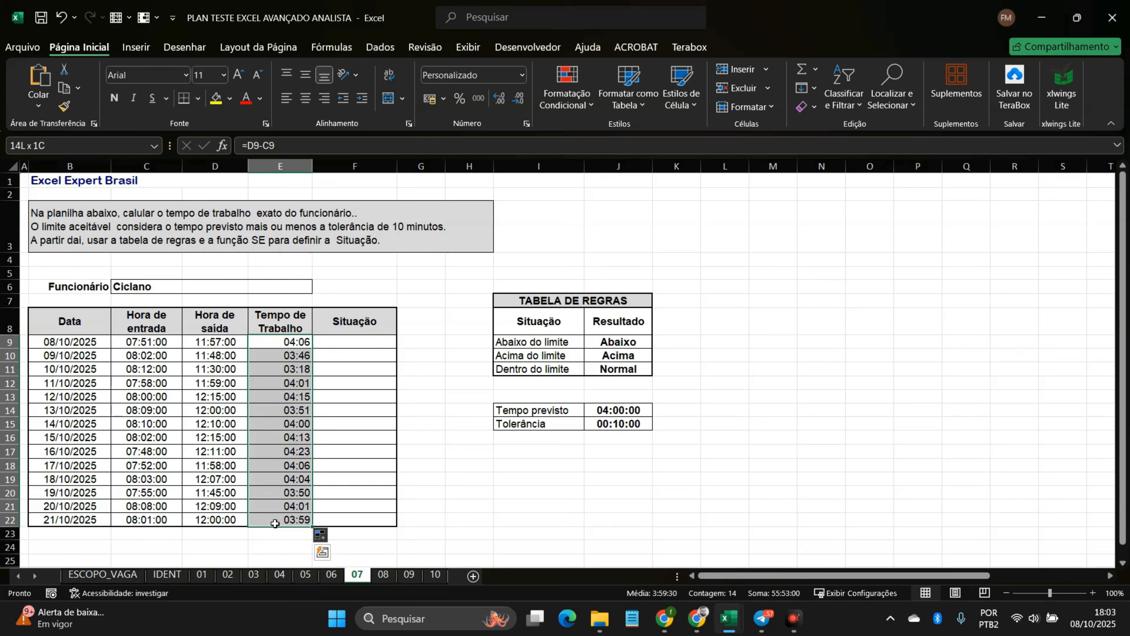
left_click(361, 345)
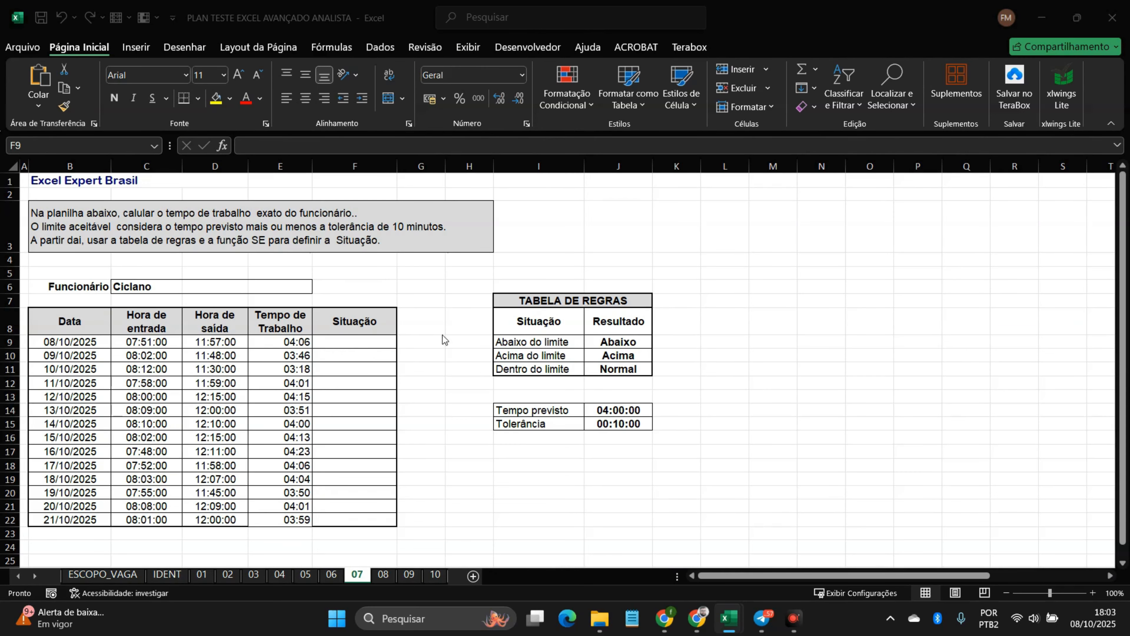
Step: Start F9 with =SE( using the E9 working time as the test value
left_click(390, 340)
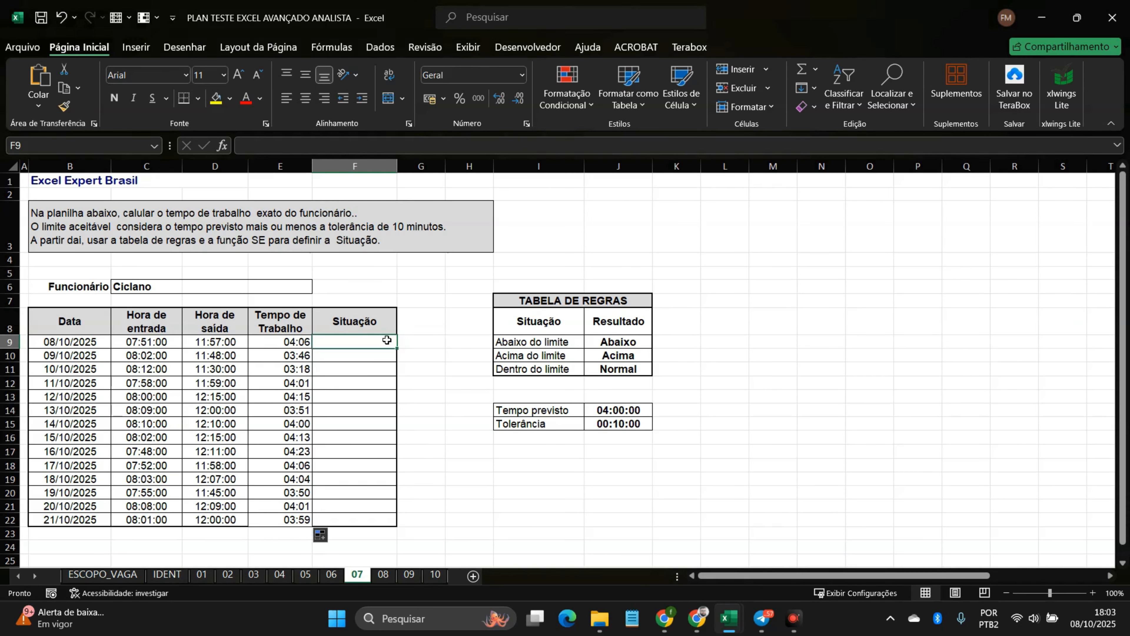
type("=")
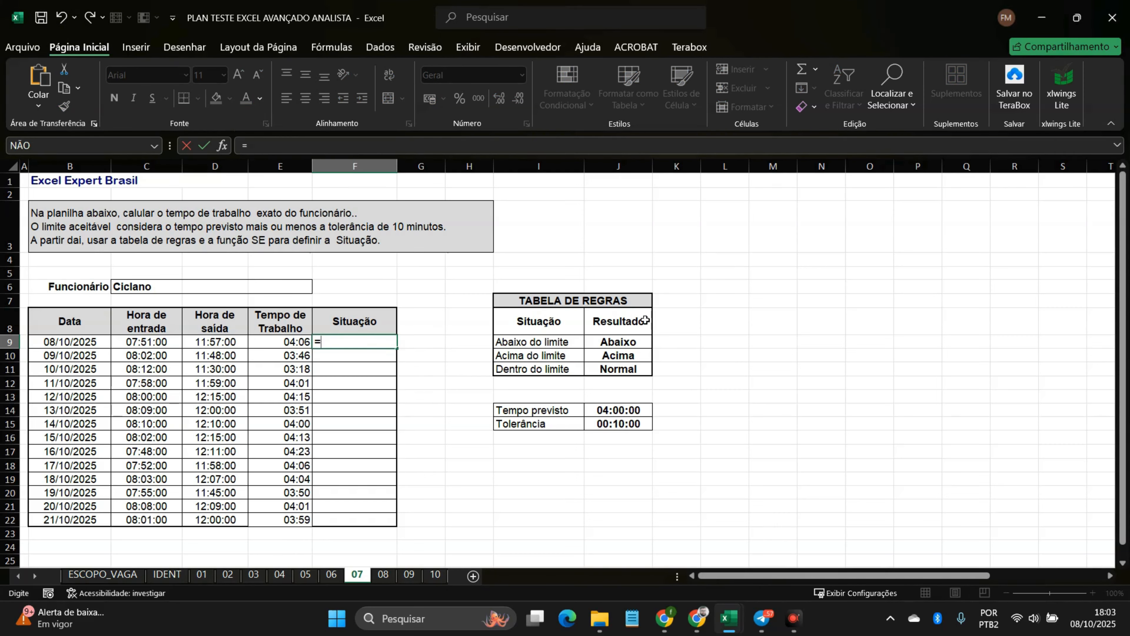
left_click(355, 145)
type("se(")
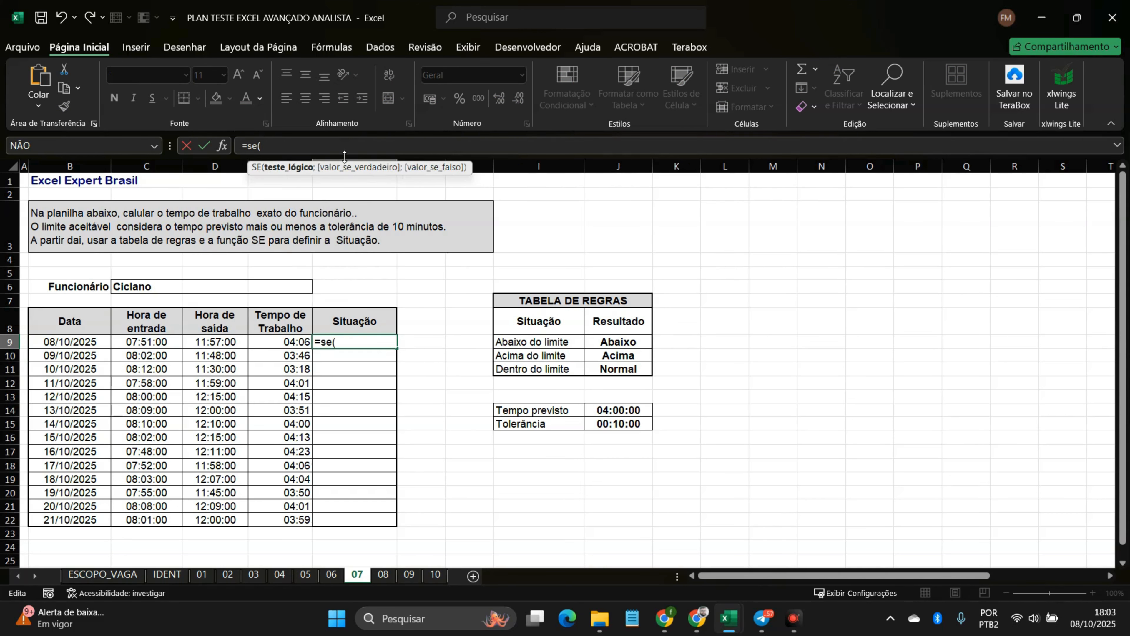
left_click(344, 157)
left_click(343, 154)
double_click(339, 138)
type("=se")
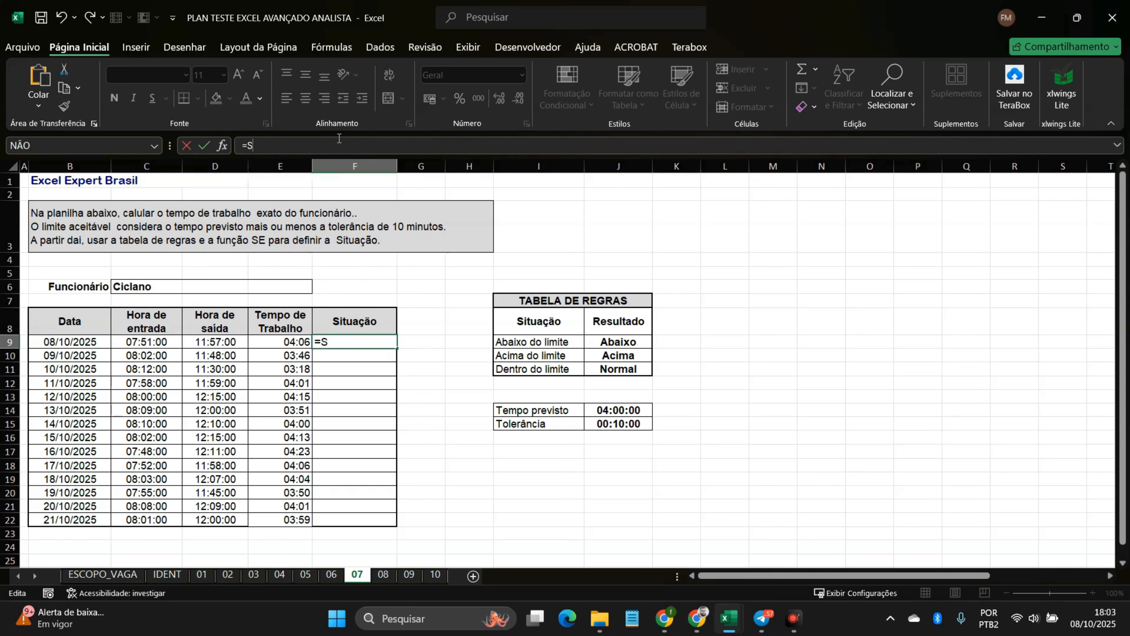
key("Tab")
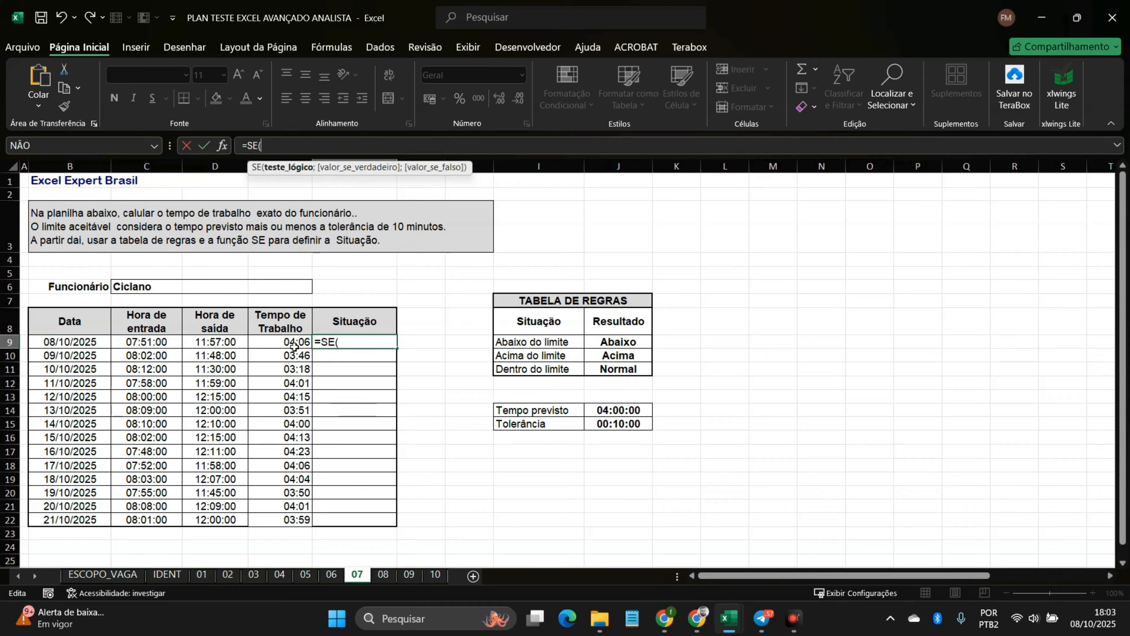
left_click(280, 343)
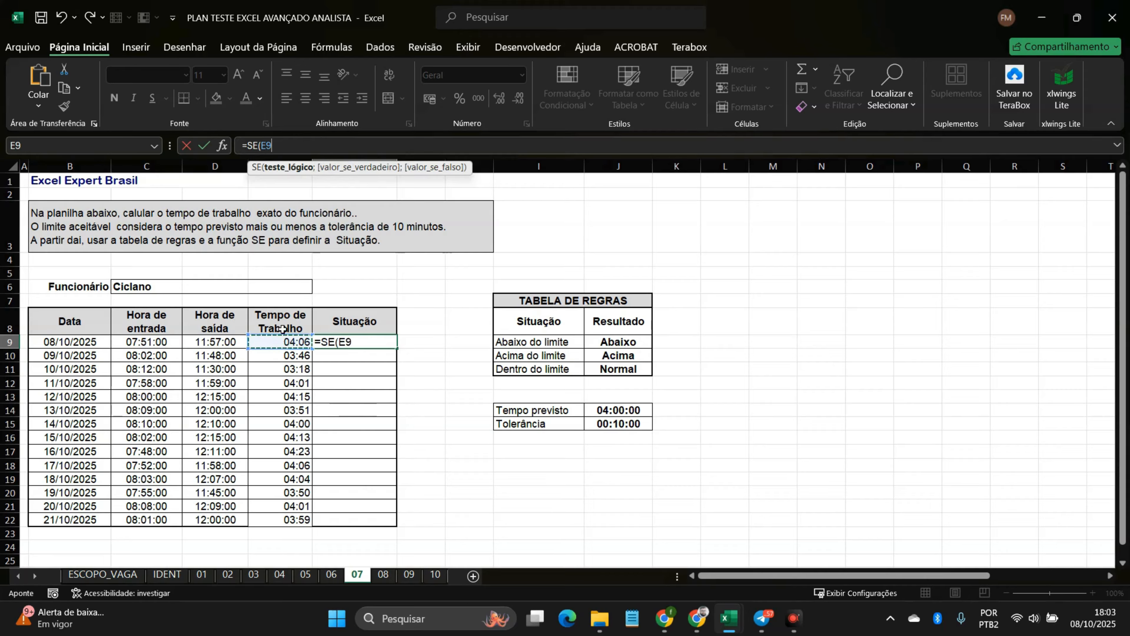
Step: Test E9 against Tempo previsto J14 plus Tolerância J15, with Acima in J10 as the true result
left_click(290, 146)
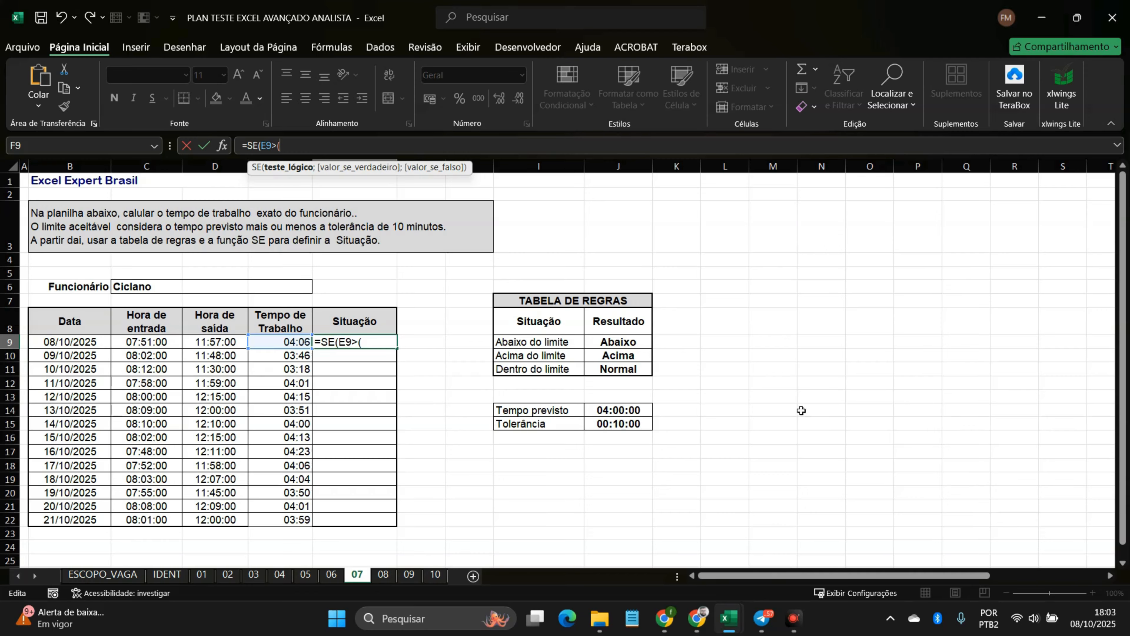
left_click(650, 411)
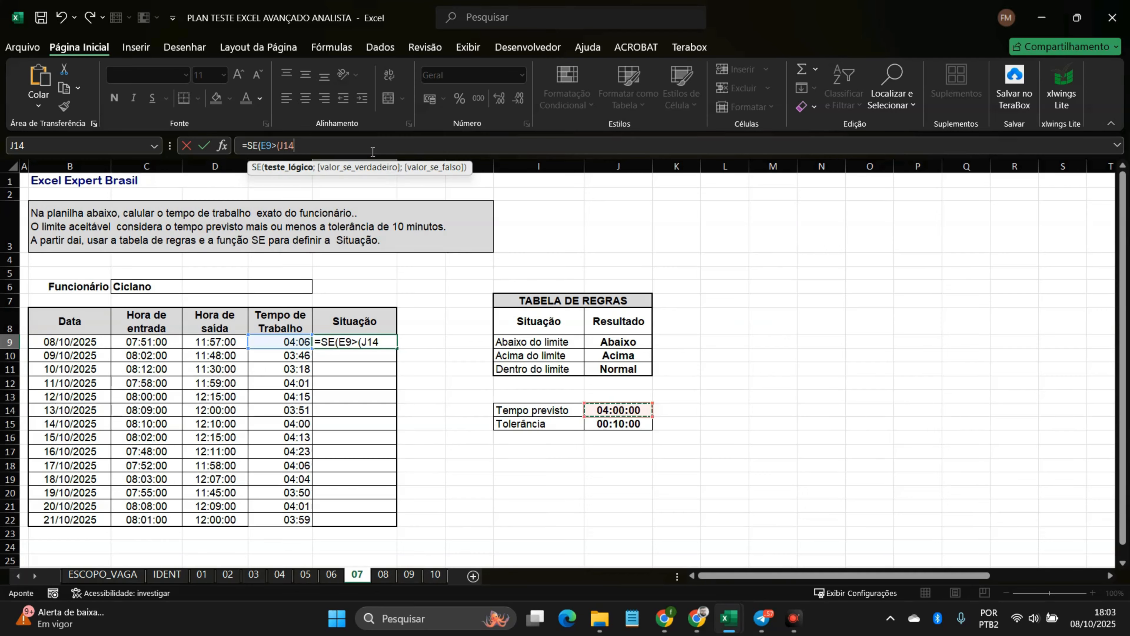
type("+")
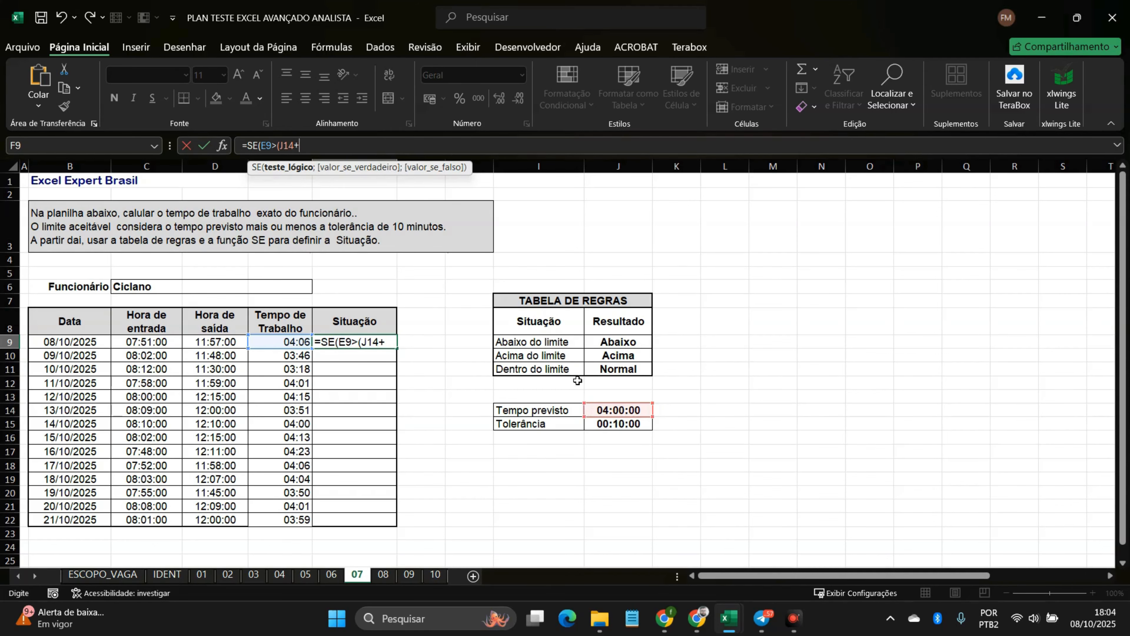
left_click(598, 424)
left_click(343, 144)
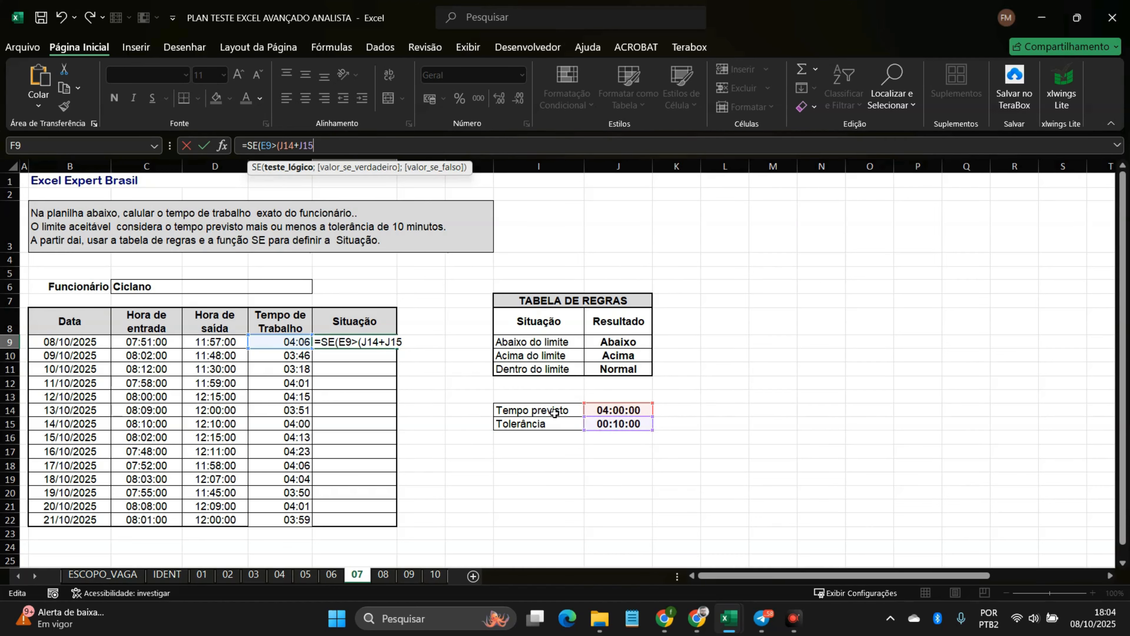
type(");")
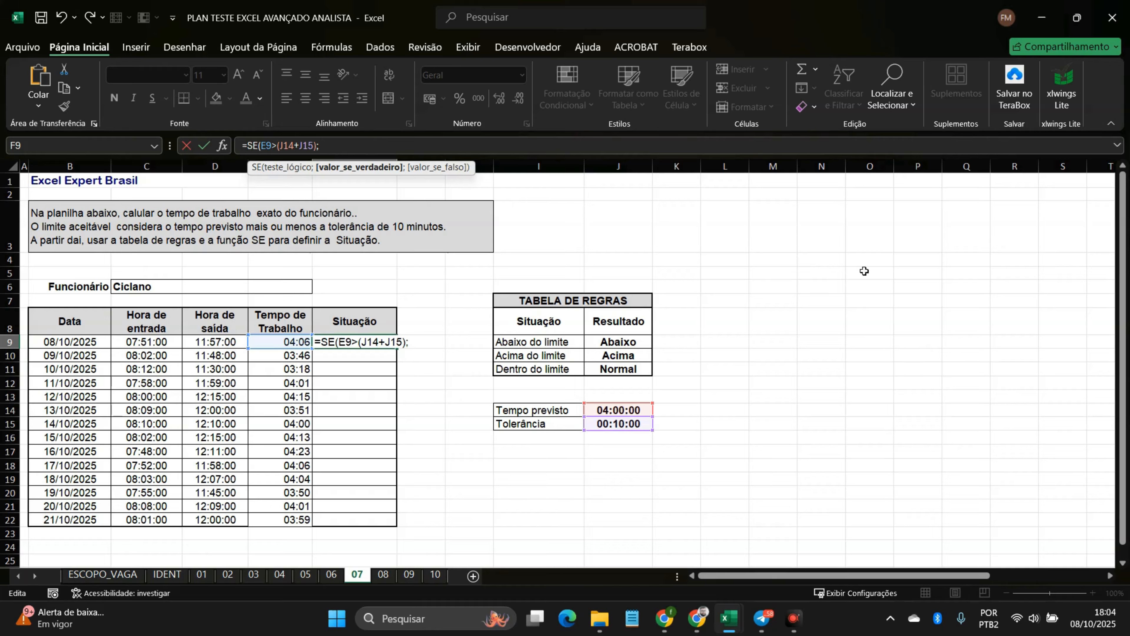
left_click(618, 355)
Step: Make the references absolute as $J$14, $J$15 and $J$10, then add ; for the false result
left_click(279, 146)
type("$")
key("Right")
type("$")
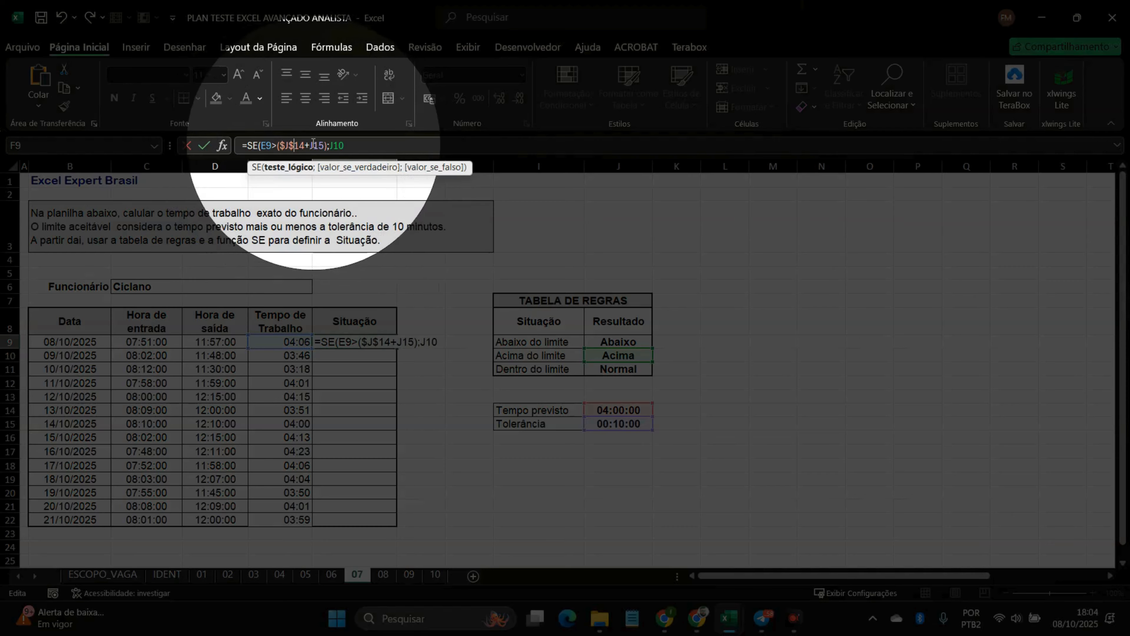
left_click(310, 146)
type("$")
left_click(321, 146)
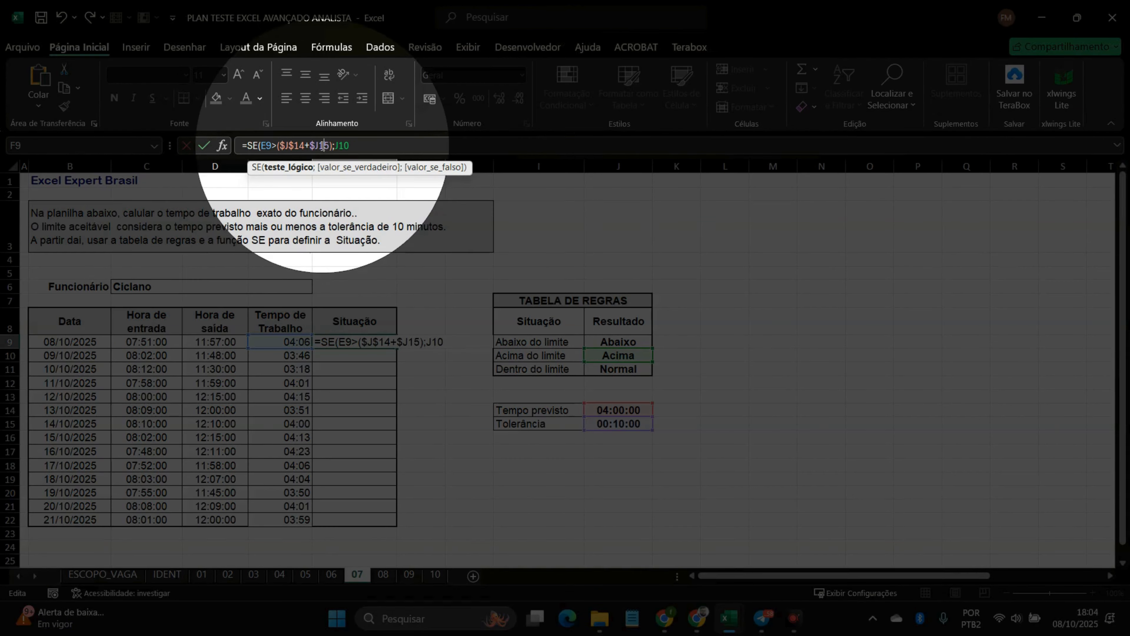
type("$")
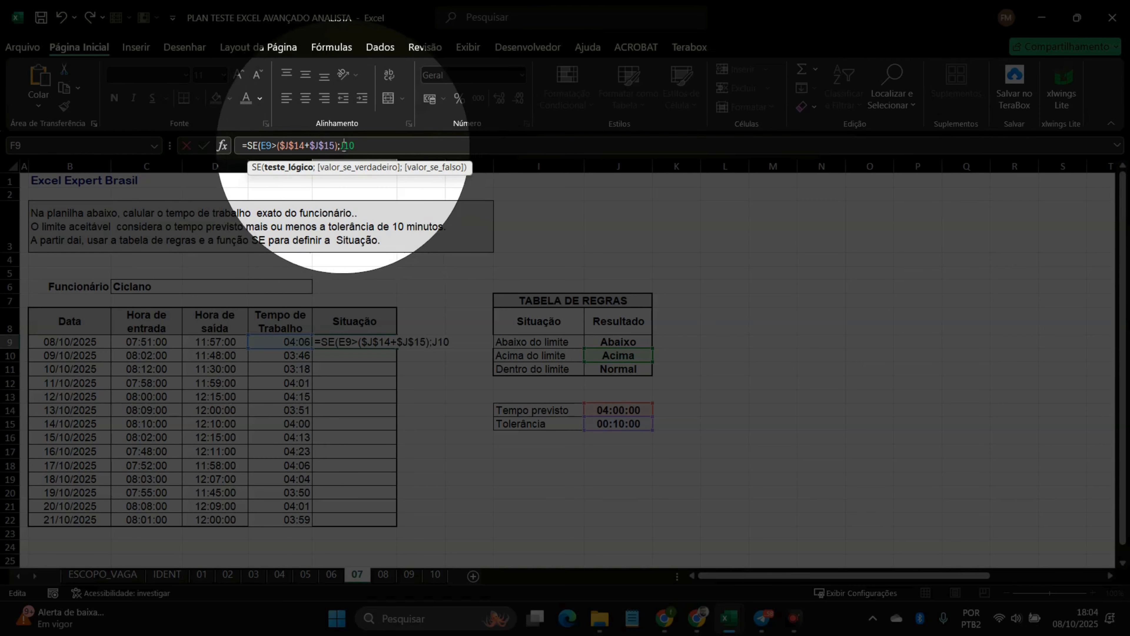
double_click(343, 146)
left_click(343, 146)
type("$")
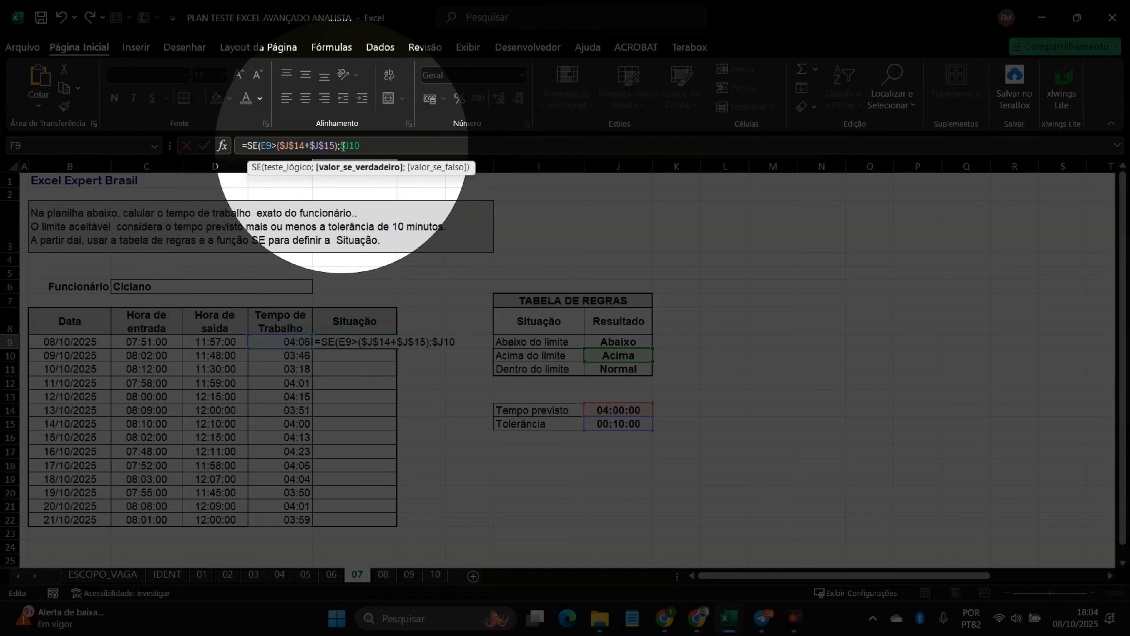
left_click(349, 146)
type("$")
left_click(378, 147)
type(";")
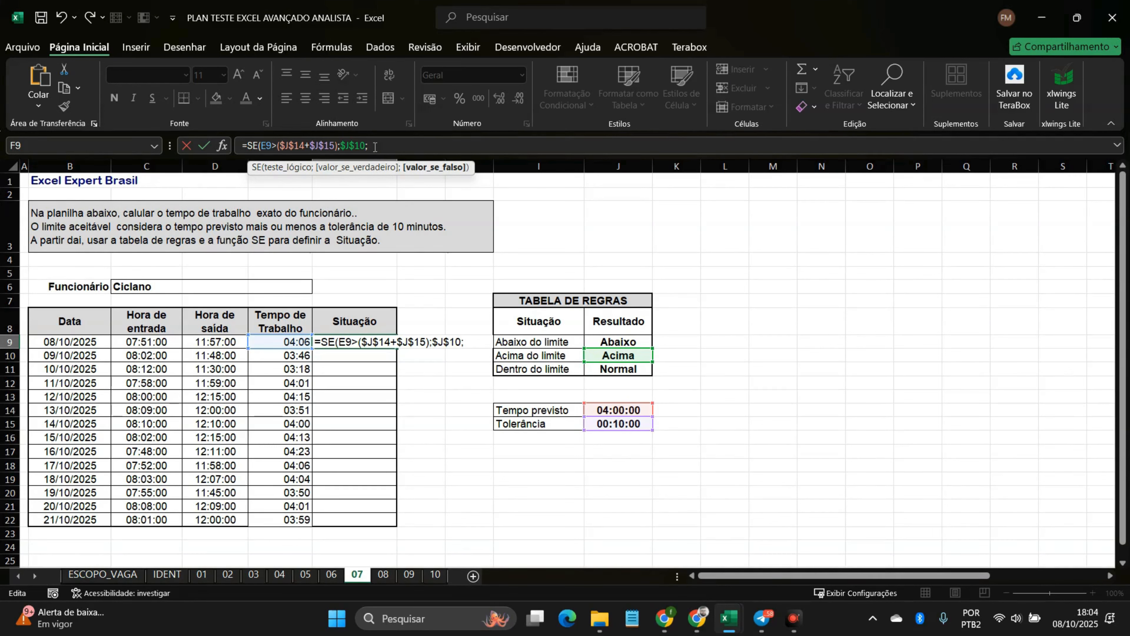
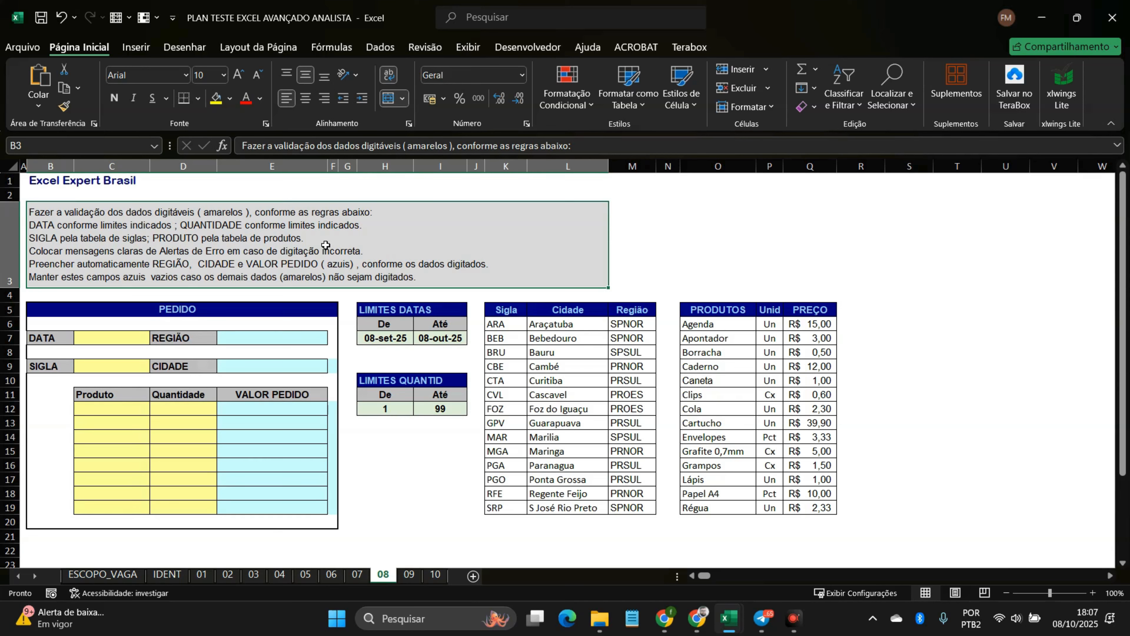
Step: Select the DATA cell C7 and bring up the Dados ribbon tools
left_click(107, 334)
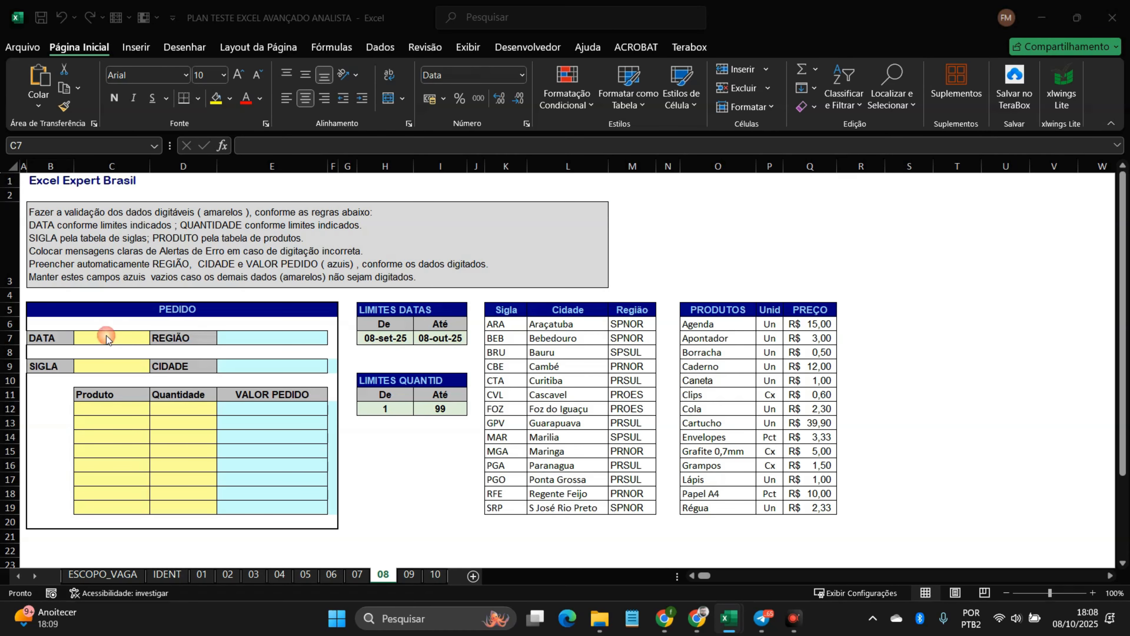
left_click(94, 339)
left_click(102, 337)
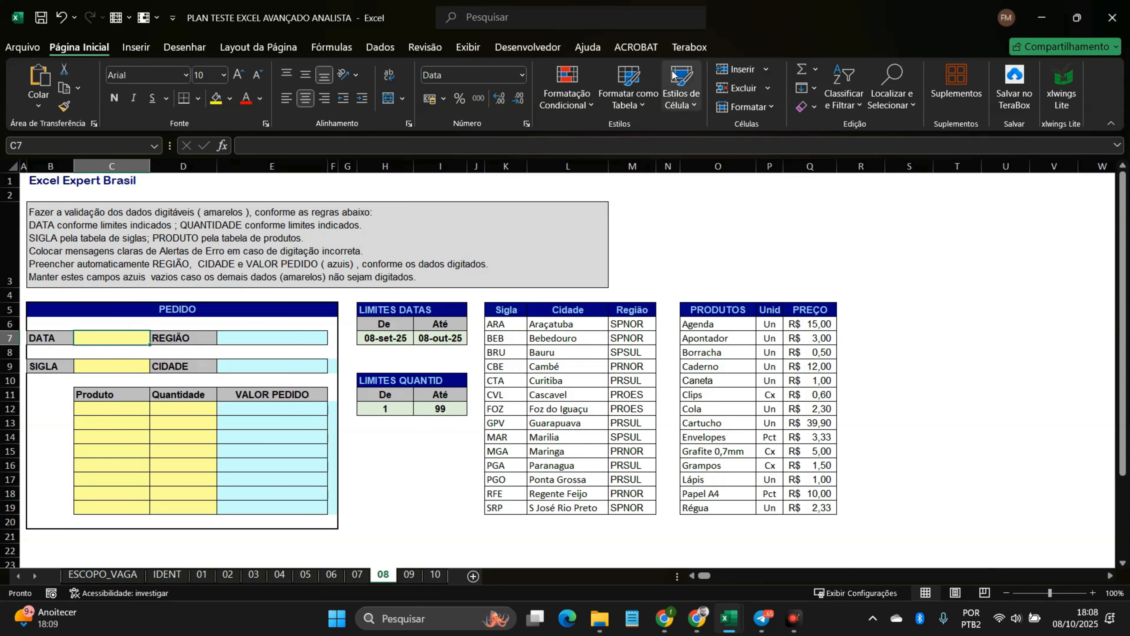
left_click(381, 47)
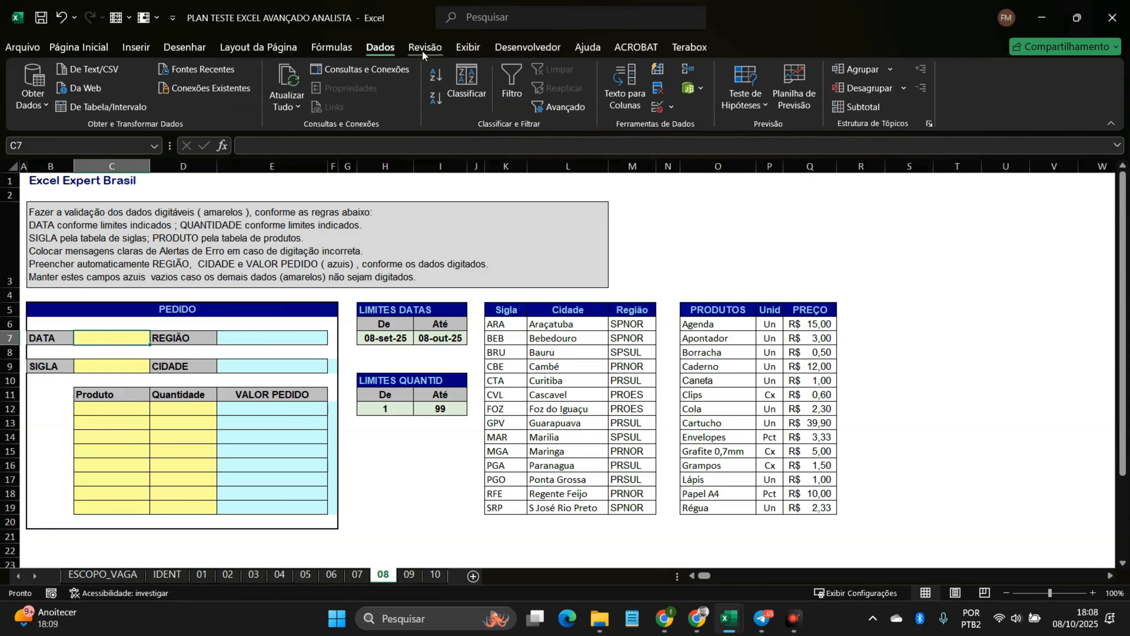
Step: Open Data Validation for C7 and allow only dates between two limits
left_click(658, 108)
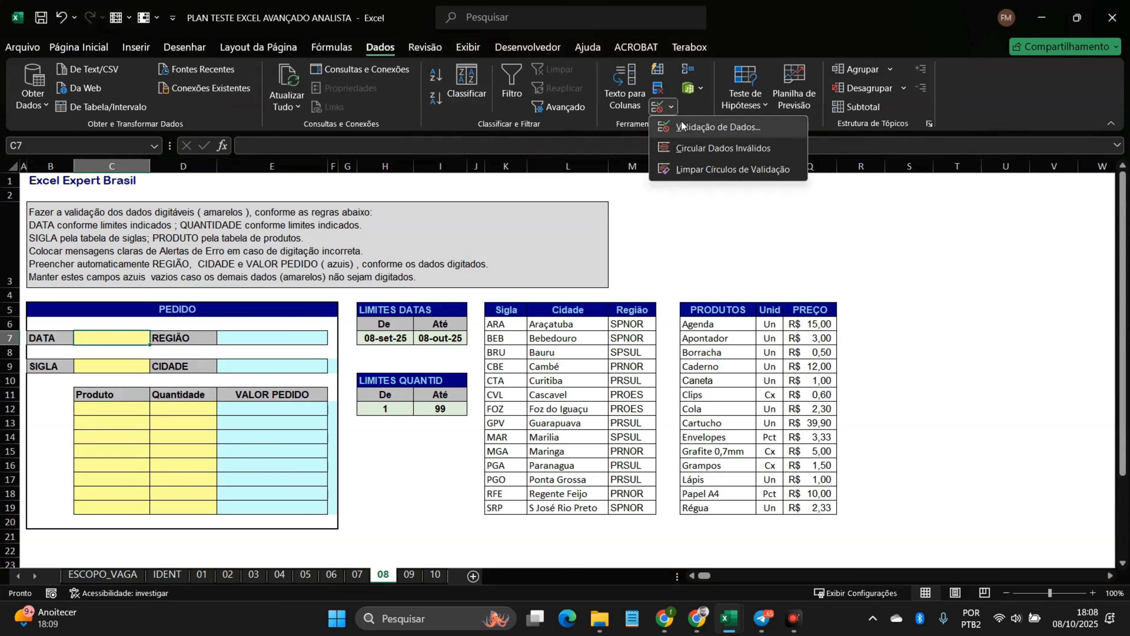
left_click(658, 108)
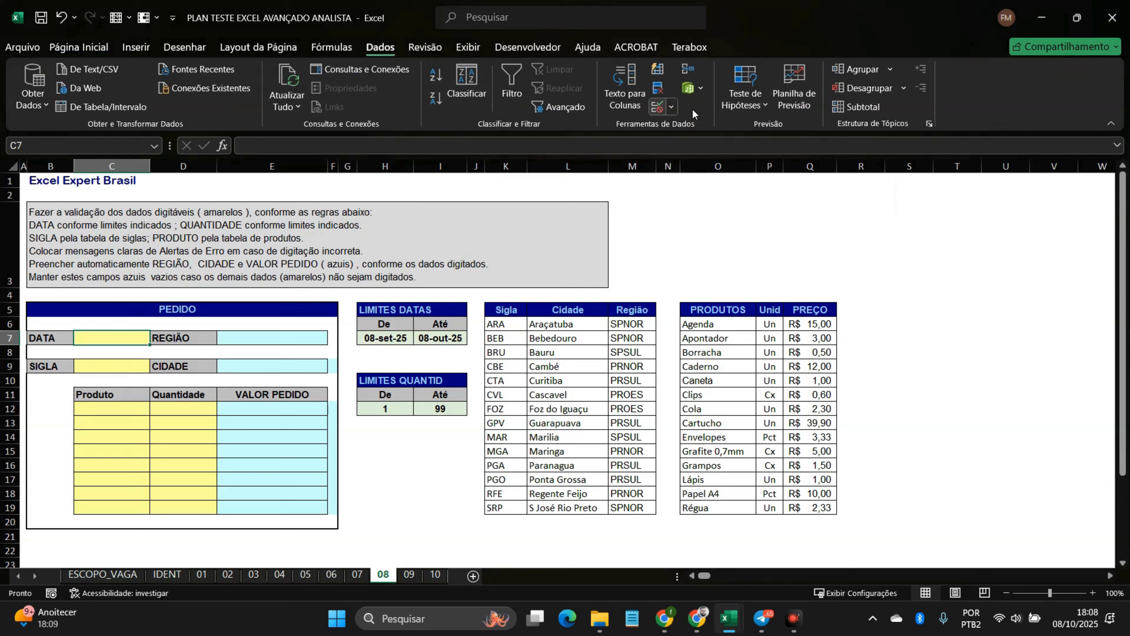
left_click(658, 109)
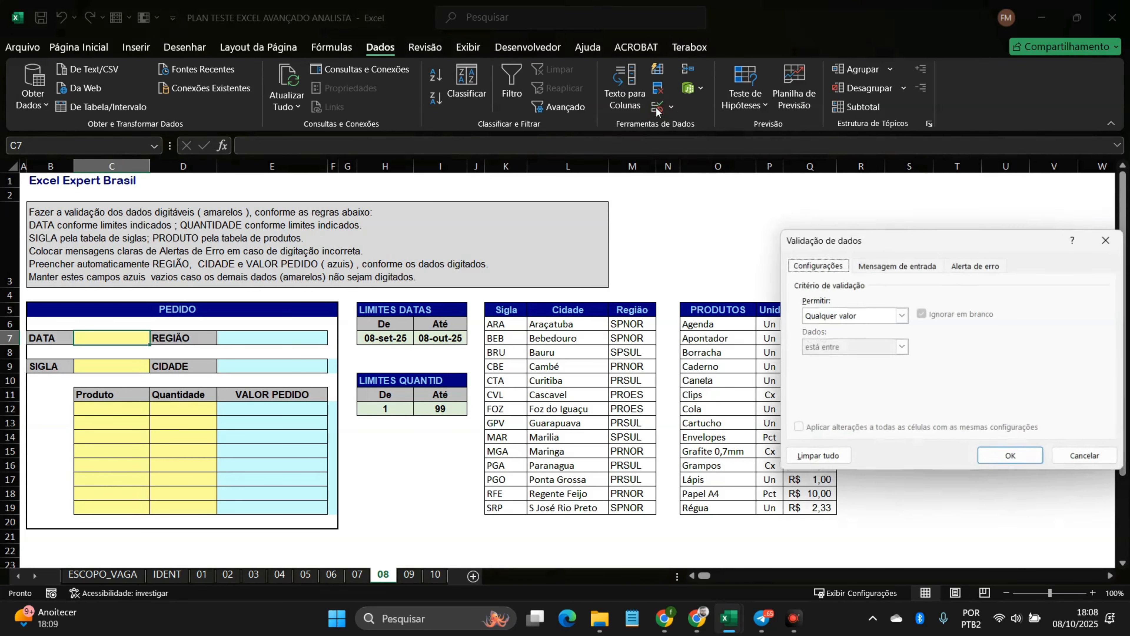
left_click_drag(848, 236, 717, 42)
left_click(760, 120)
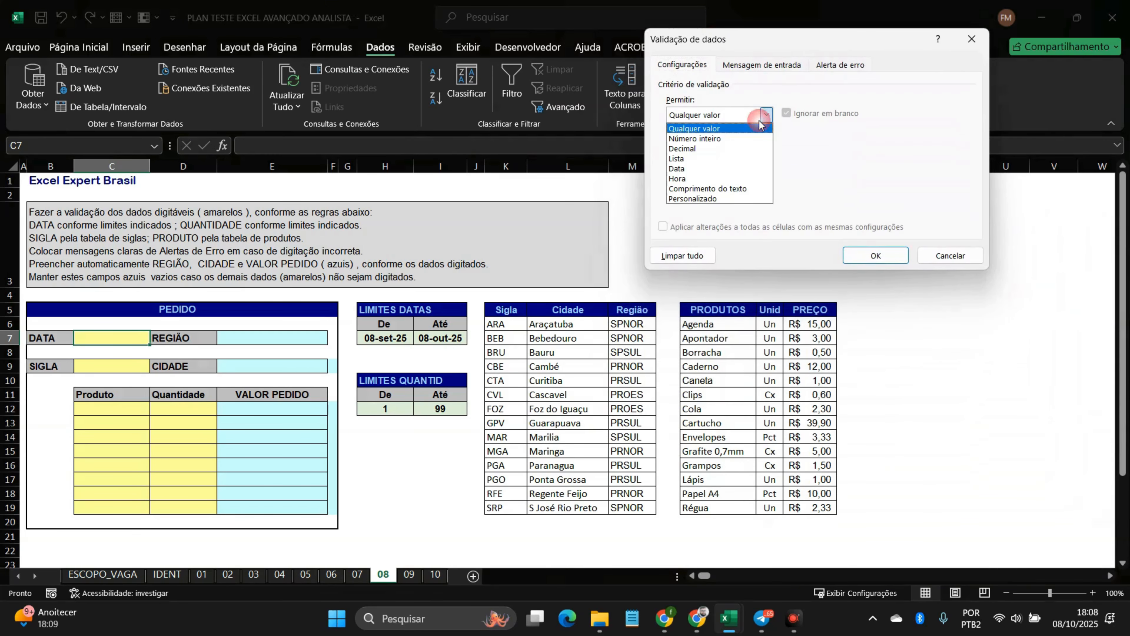
left_click(692, 169)
left_click(701, 179)
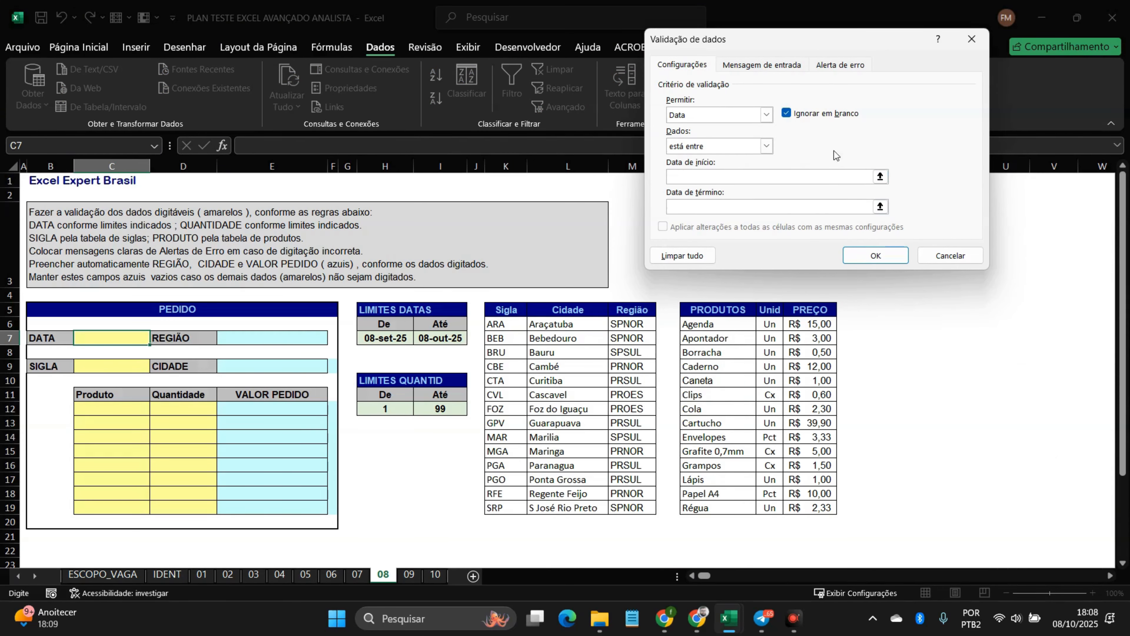
left_click(712, 146)
left_click(708, 164)
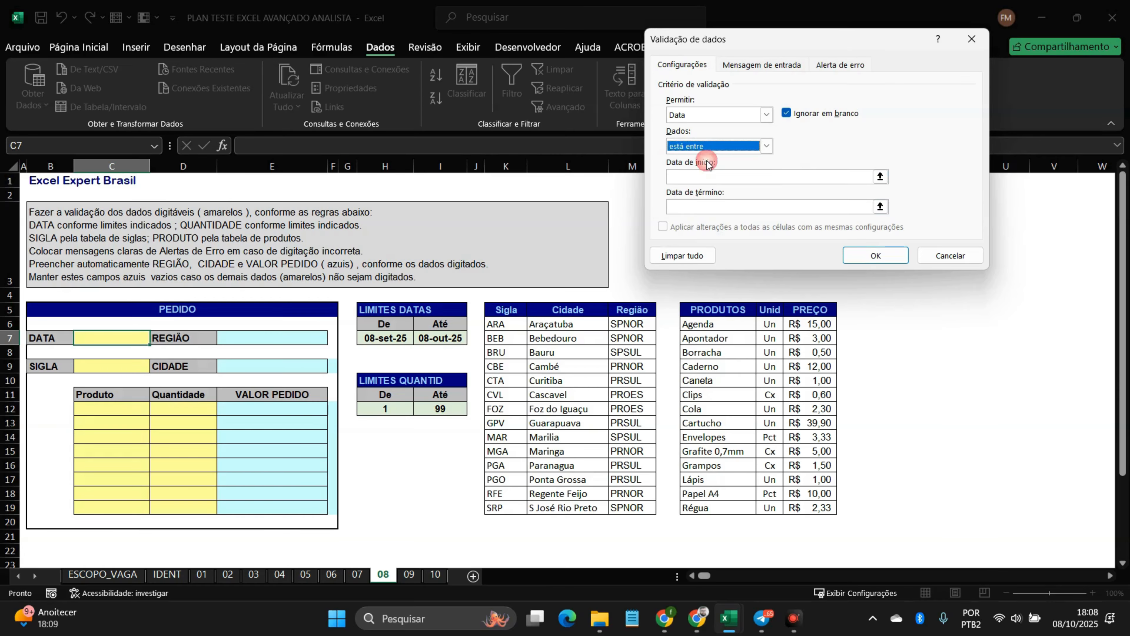
Step: Set the start date to the absolute reference $H$7
left_click(880, 176)
left_click(394, 339)
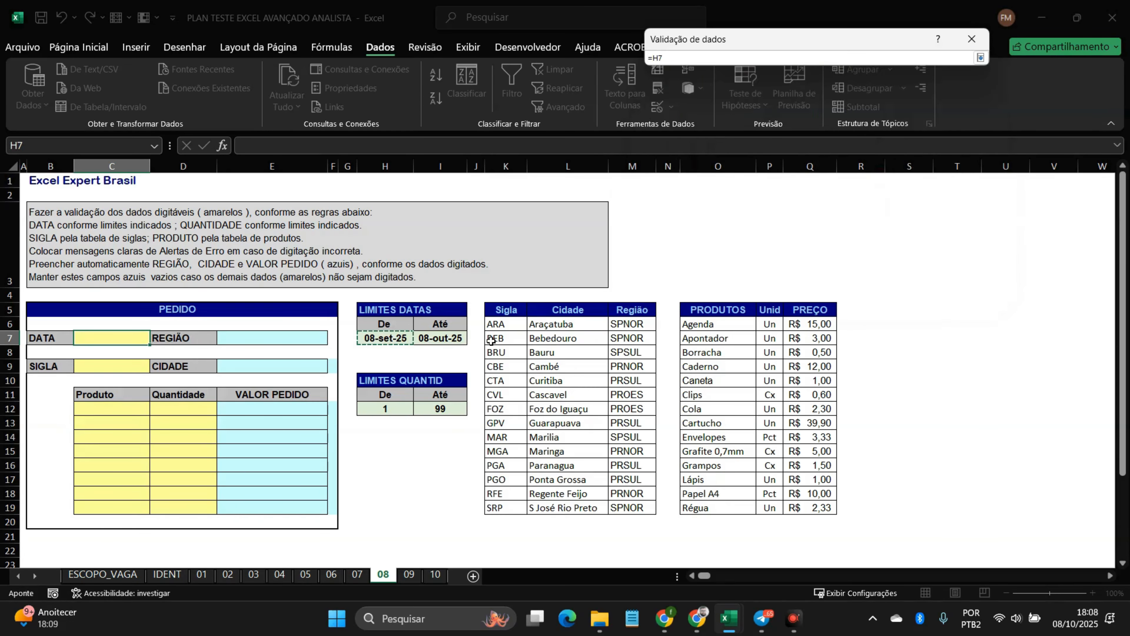
key("Return")
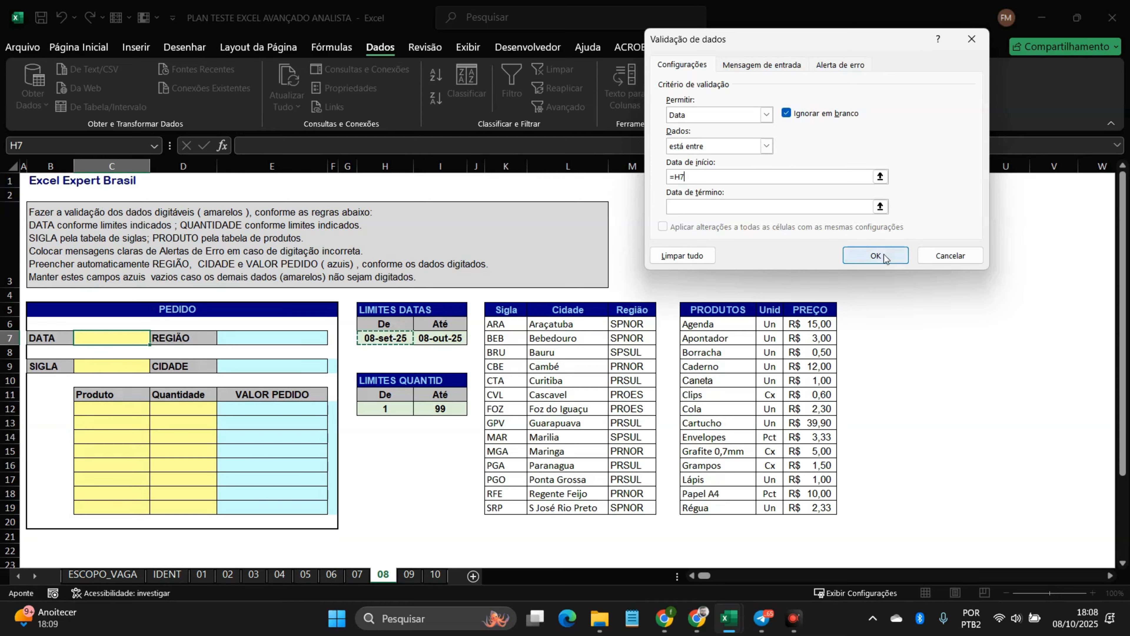
left_click(674, 177)
type("$")
left_click(684, 177)
type("$")
left_click(701, 173)
Step: Pick I7 as the end date and start making it absolute
left_click(704, 207)
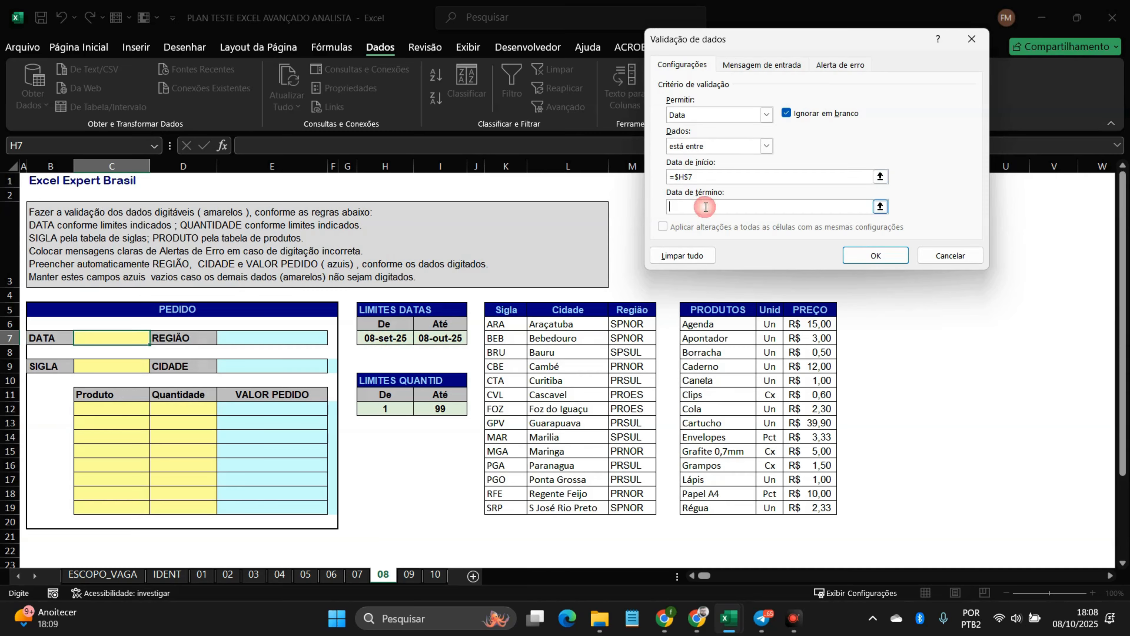
left_click(880, 206)
left_click(444, 340)
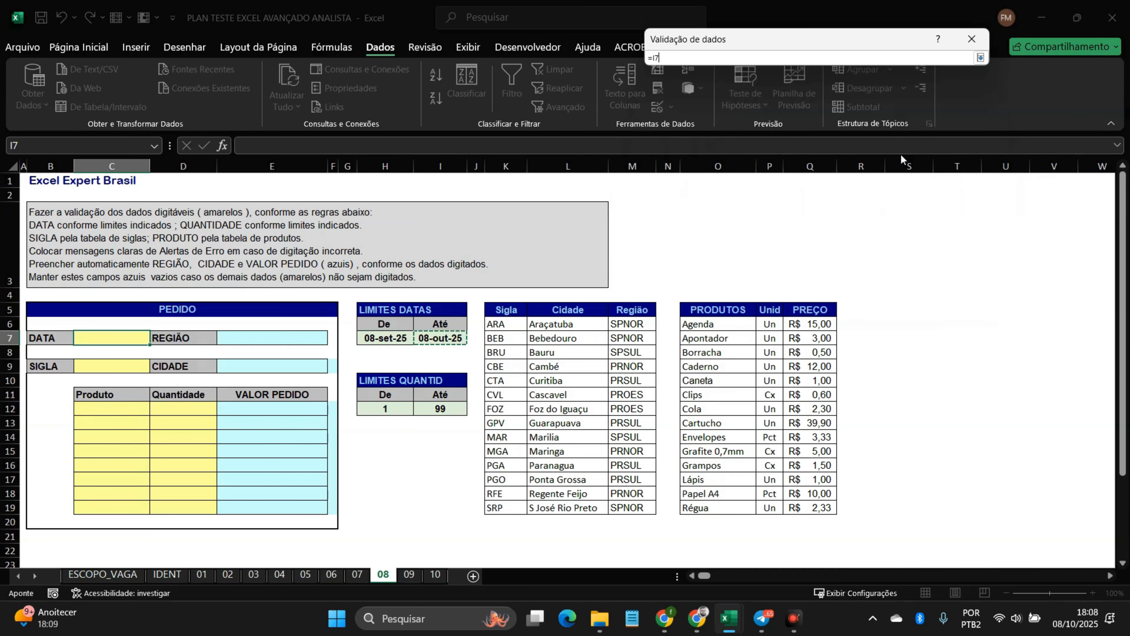
left_click(653, 58)
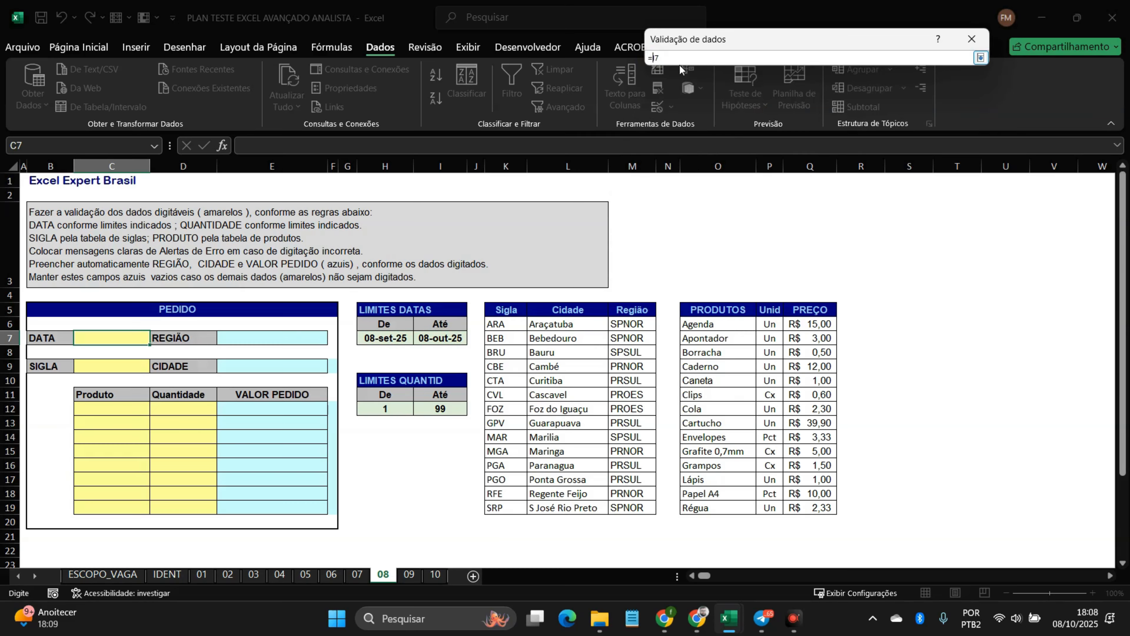
type("$+")
key("Right")
type("$")
key("Right")
key("BackSpace")
type("+")
key("Right")
key("Left")
Step: Replace the garbled end-date reference with a clean absolute $I$7
left_click_drag(687, 58, 657, 58)
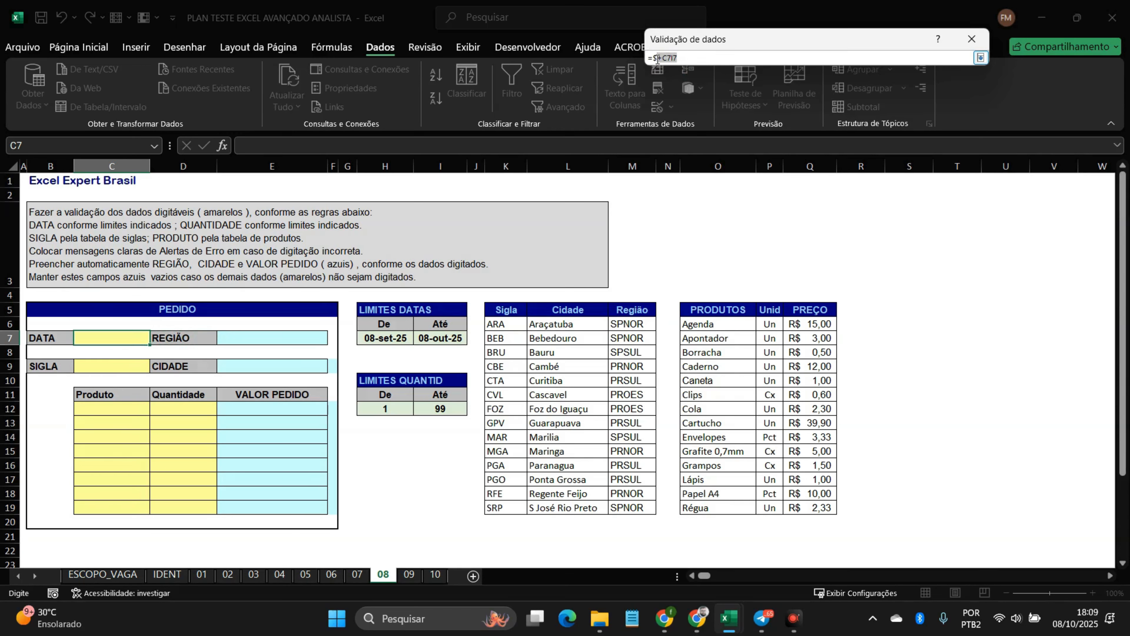
key("BackSpace")
key("BackSpace")
left_click(445, 340)
left_click(666, 58)
type("$")
left_click(659, 58)
type("$")
key("Return")
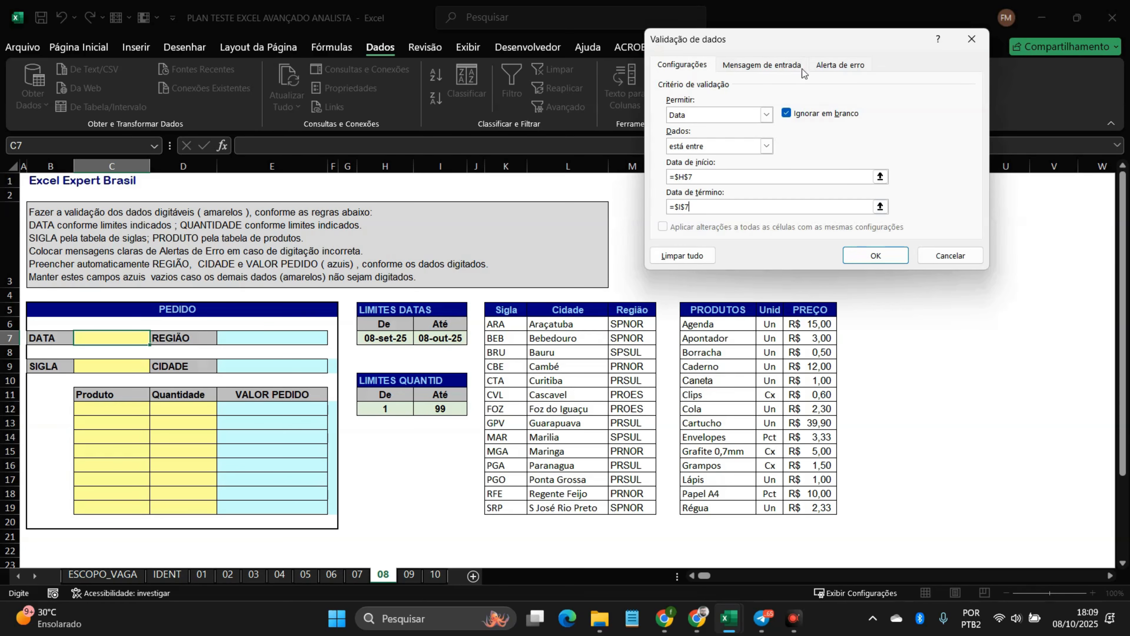
left_click(829, 64)
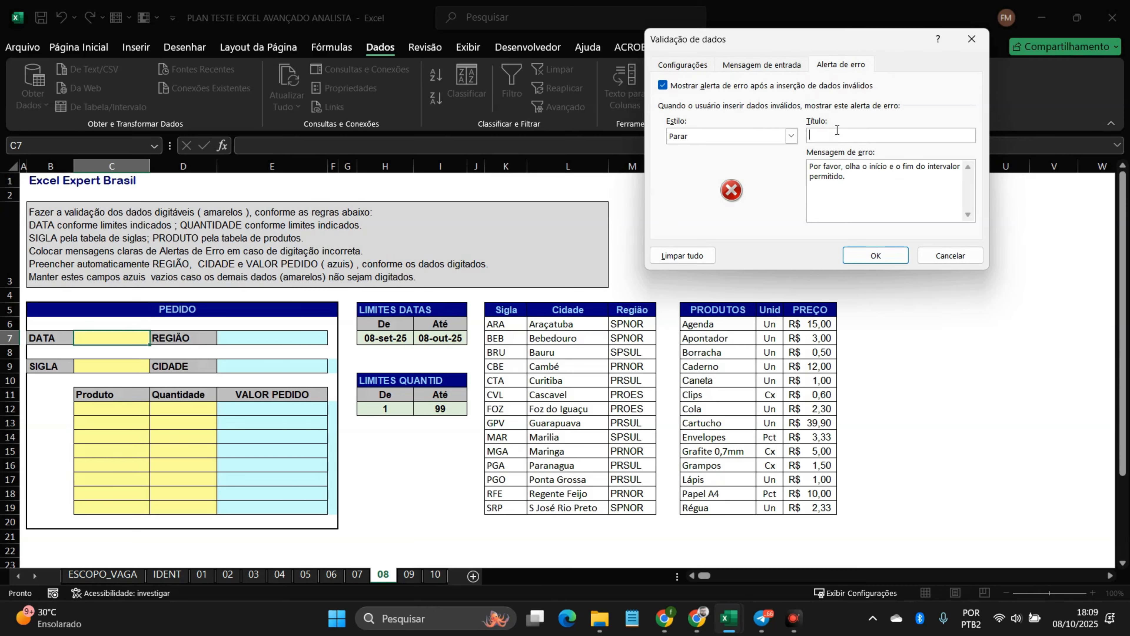
Step: Title the stop alert 'Intervalo de Data Incorreto!' and apply the C7 date rule
type("Digite um Intervalor d de Dado")
key("BackSpace")
key("BackSpace")
key("BackSpace")
key("BackSpace")
key("BackSpace")
key("BackSpace")
key("BackSpace")
key("BackSpace")
key("BackSpace")
key("BackSpace")
key("BackSpace")
key("BackSpace")
key("BackSpace")
key("BackSpace")
key("BackSpace")
key("BackSpace")
key("BackSpace")
key("BackSpace")
key("BackSpace")
key("BackSpace")
key("BackSpace")
key("BackSpace")
key("BackSpace")
type("Intervalor de D")
key("BackSpace")
key("BackSpace")
key("BackSpace")
type("de Data Incor")
left_click(877, 256)
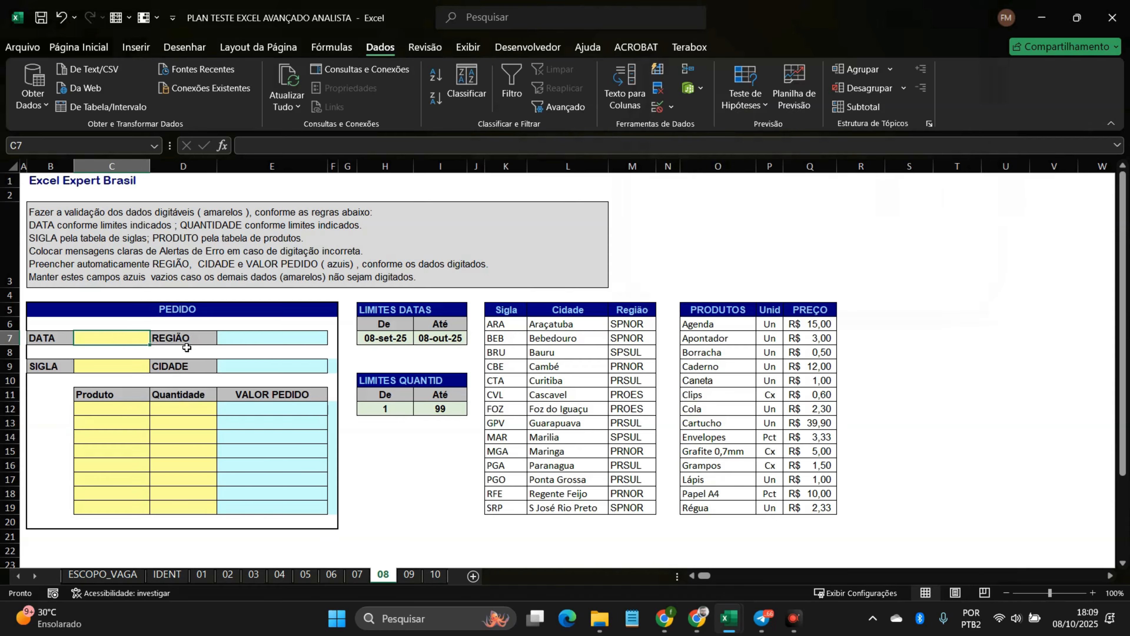
Step: Enter 07/09/2025 in C7, see it rejected, and review the validation error message
type("07/0")
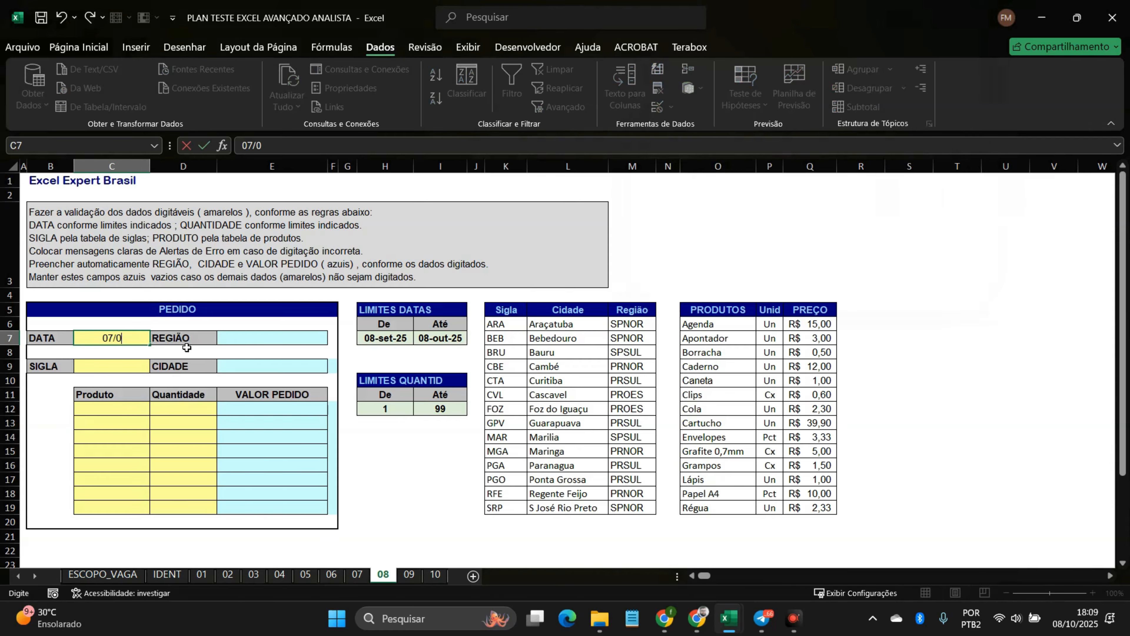
type("9/2025")
key("Return")
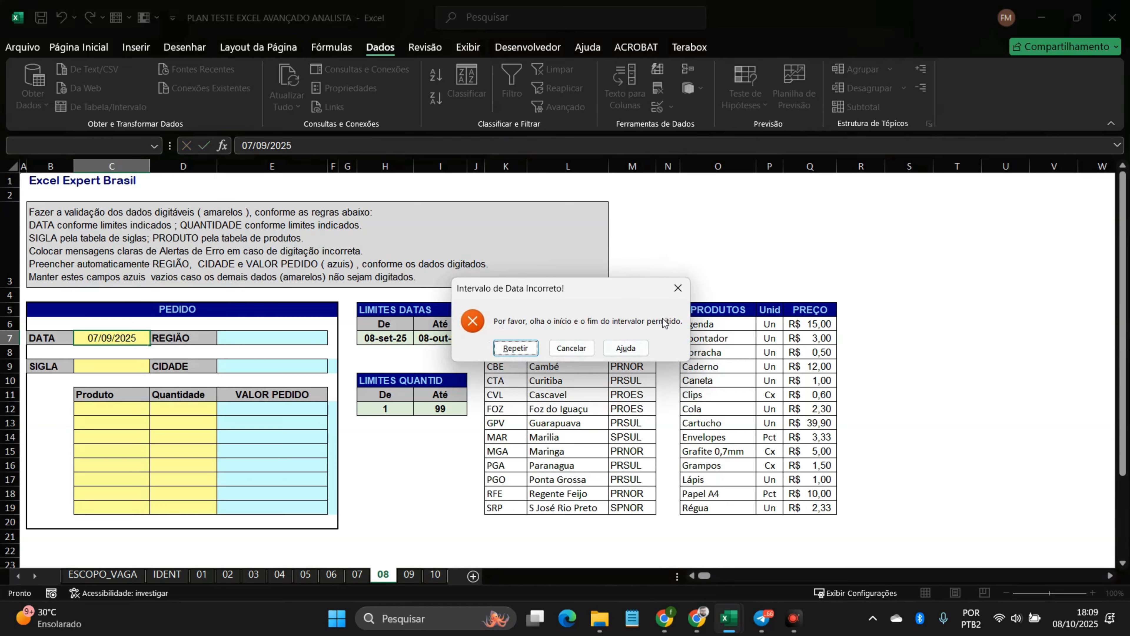
left_click(571, 348)
left_click(652, 105)
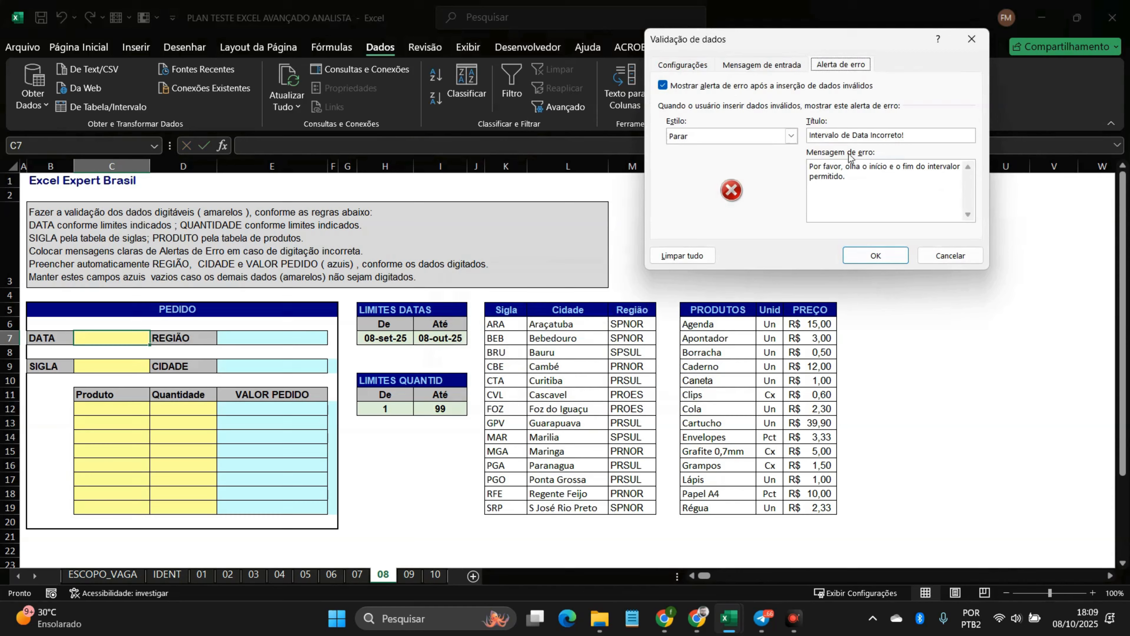
left_click(959, 168)
left_click(873, 257)
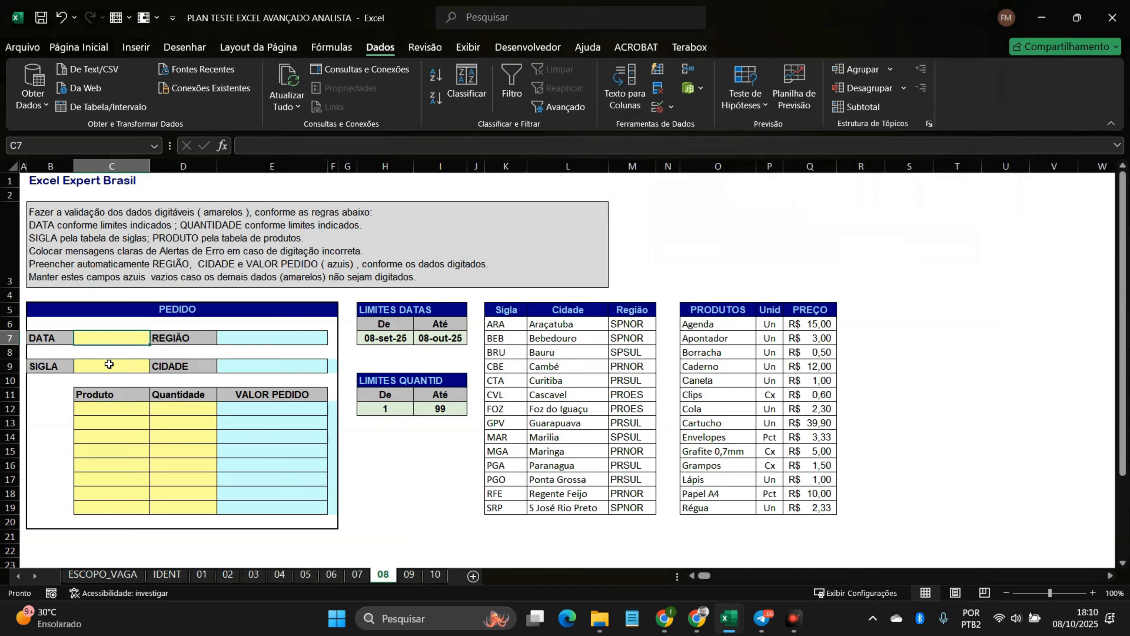
Step: Enter the valid date 08/09/2025, then clear C7 and select SIGLA cell C9
type("0809/02")
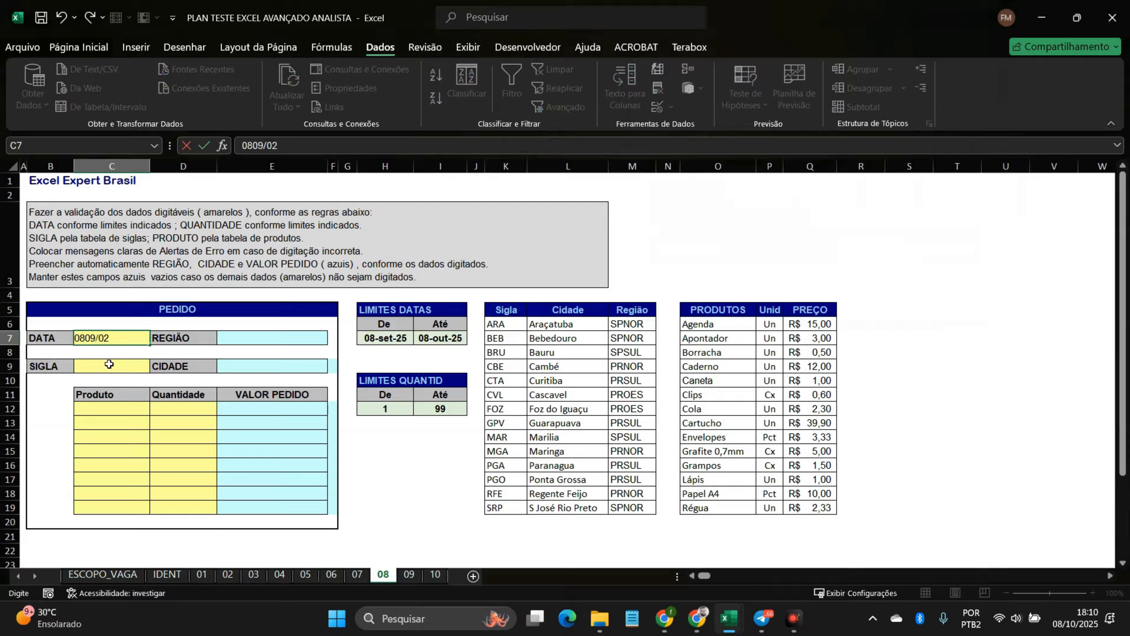
key("BackSpace")
key("BackSpace")
key("BackSpace")
key("BackSpace")
key("BackSpace")
type("/09/2025")
key("Return")
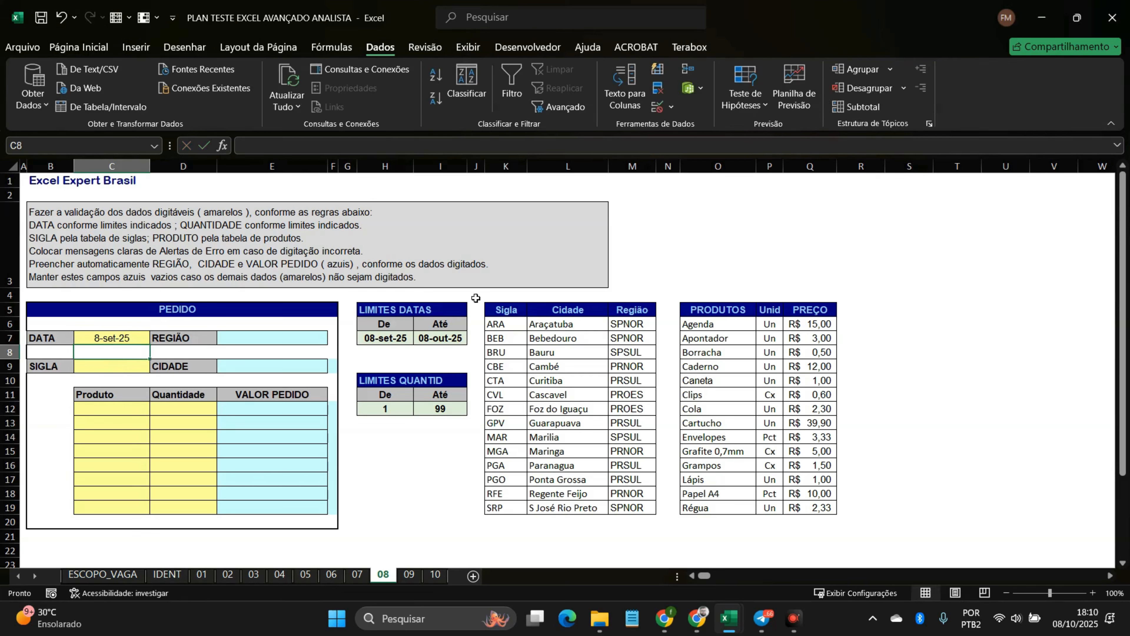
left_click_drag(392, 339, 432, 337)
left_click(143, 339)
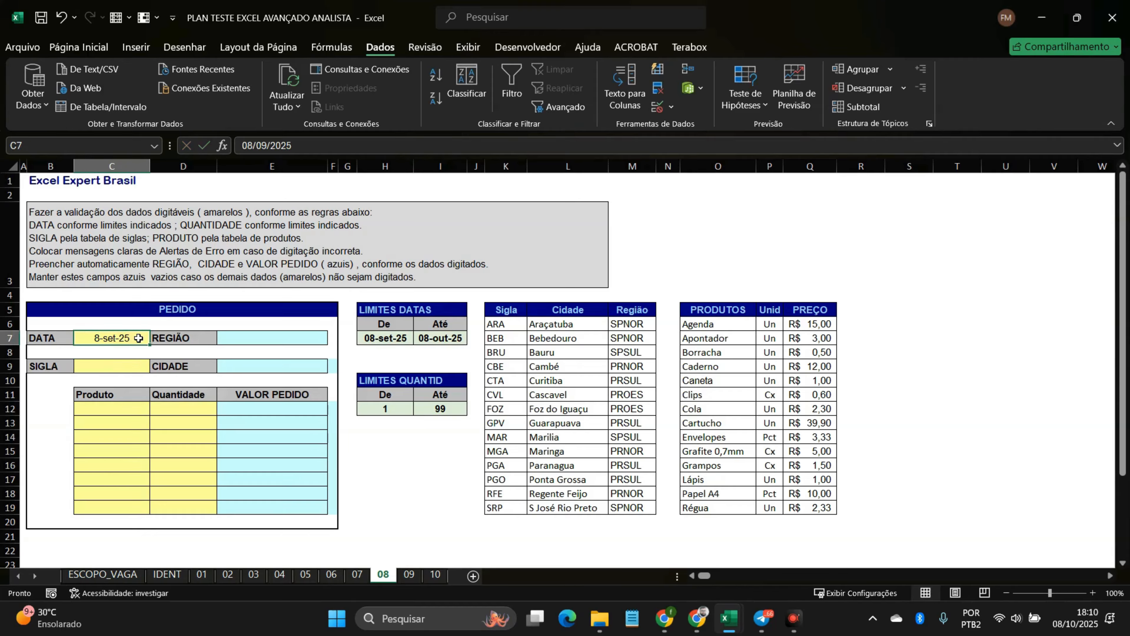
key("BackSpace")
left_click(113, 368)
left_click(113, 341)
left_click(657, 107)
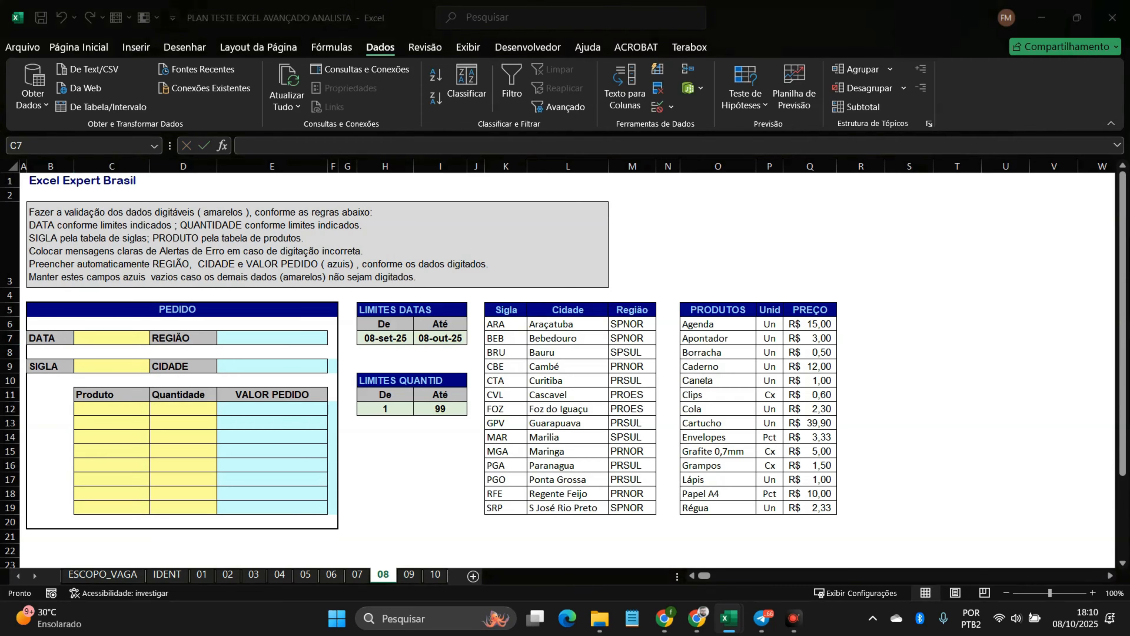
left_click(107, 366)
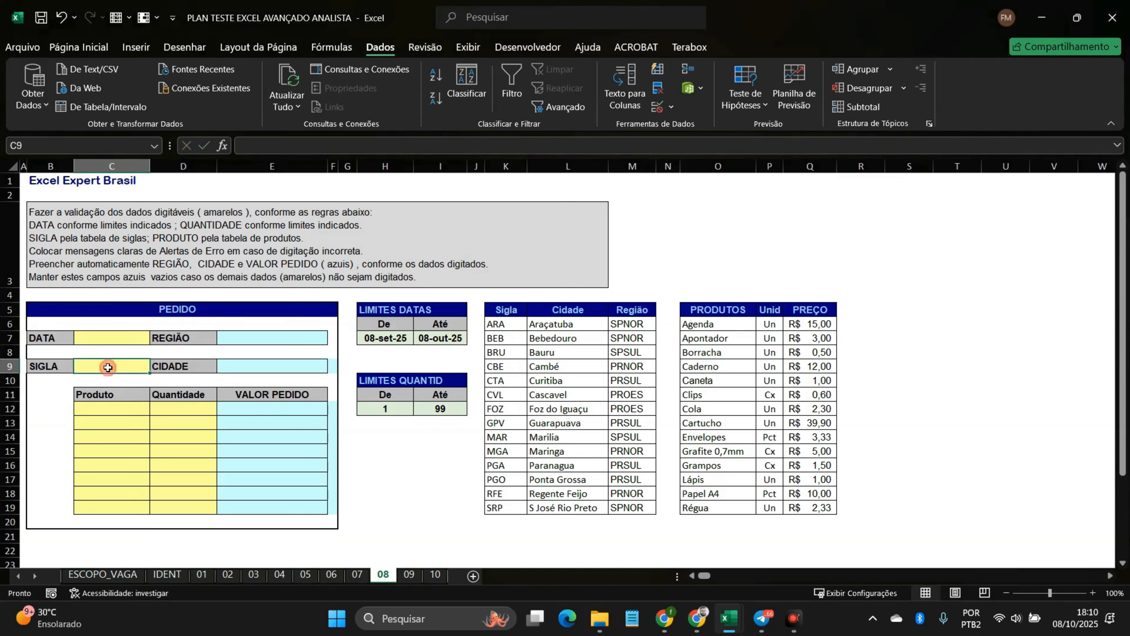
Step: Restrict C9 to a list sourced from the Sigla codes K6:K19
left_click(657, 107)
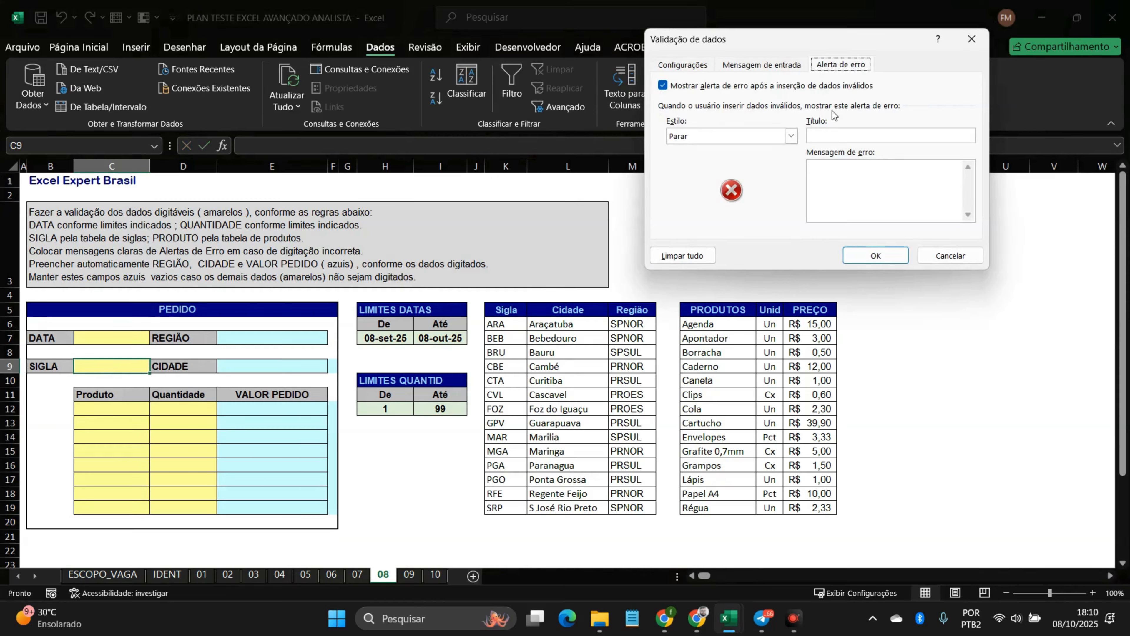
left_click(694, 67)
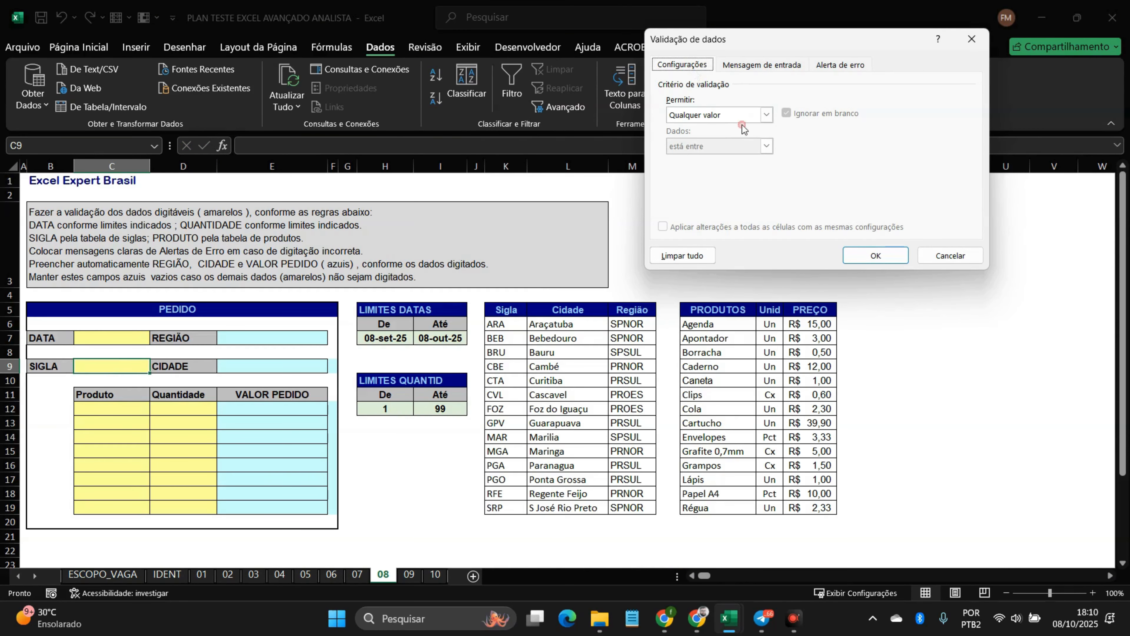
left_click(740, 117)
left_click(719, 159)
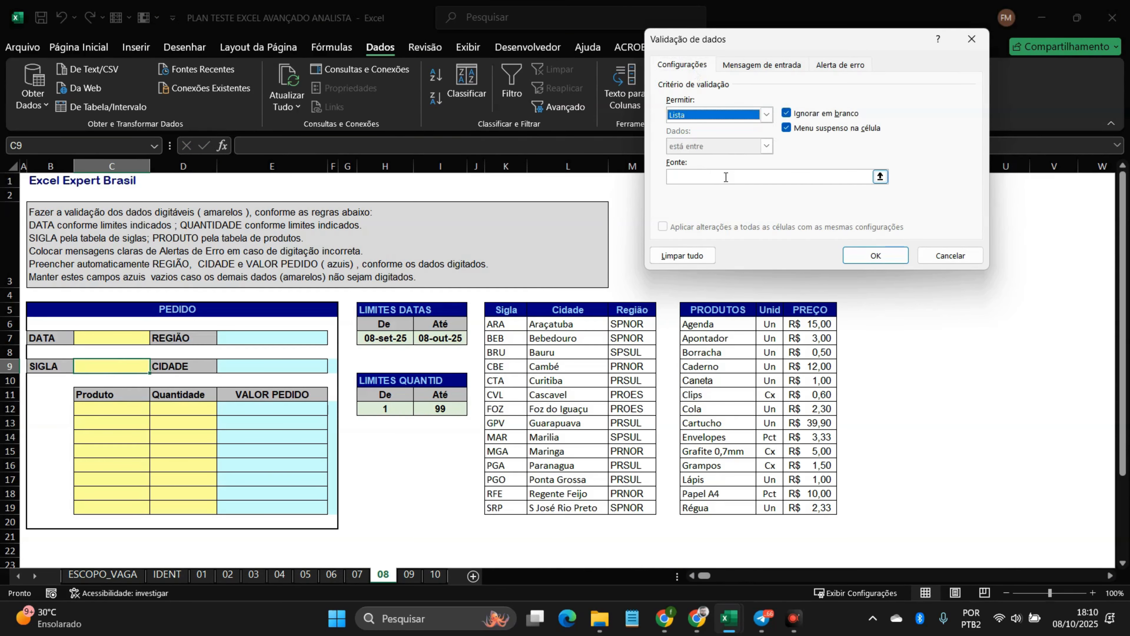
left_click(880, 177)
left_click_drag(507, 324, 507, 503)
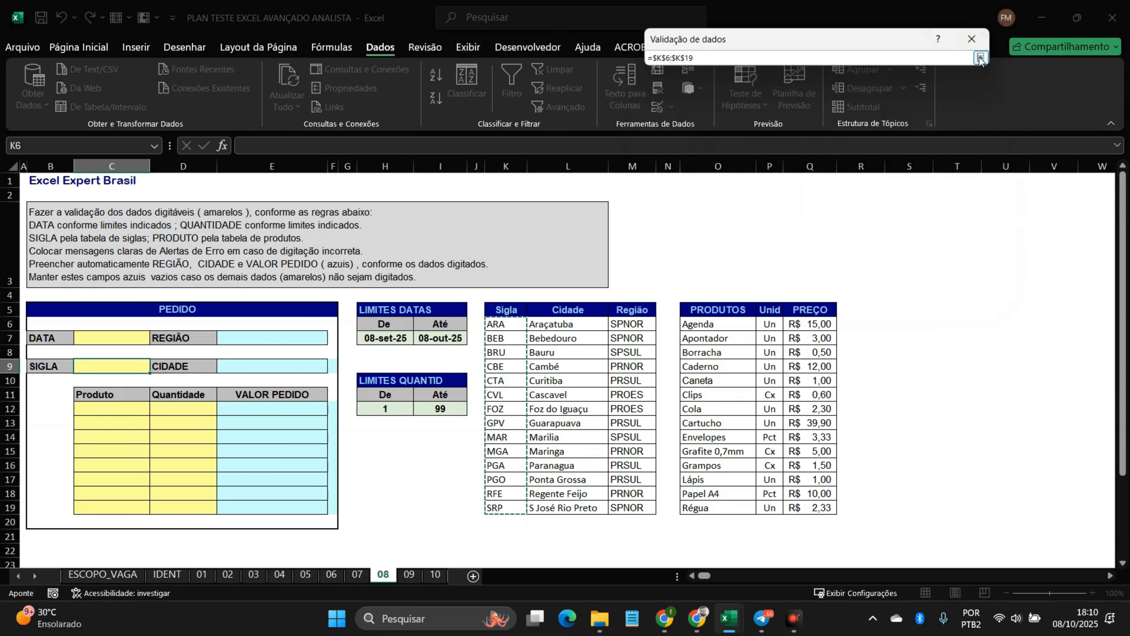
left_click(981, 57)
Step: Add stop alert 'Digite Uma Sigla Correta' asking to choose an available sigla, and confirm
left_click(840, 64)
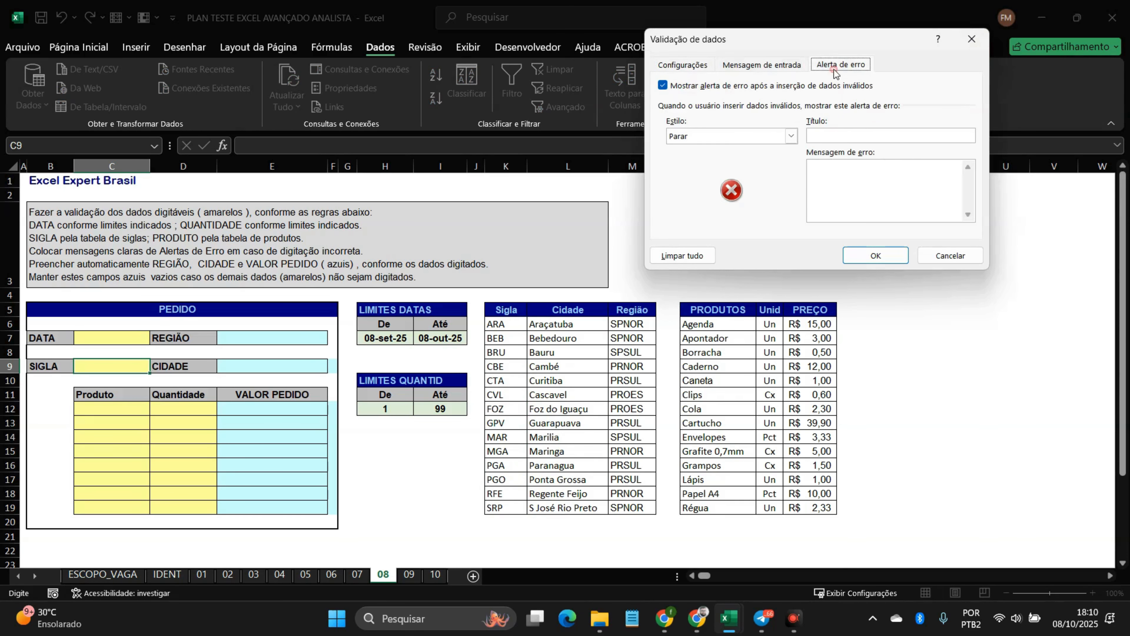
left_click(833, 135)
type("Digite Uma Sigl")
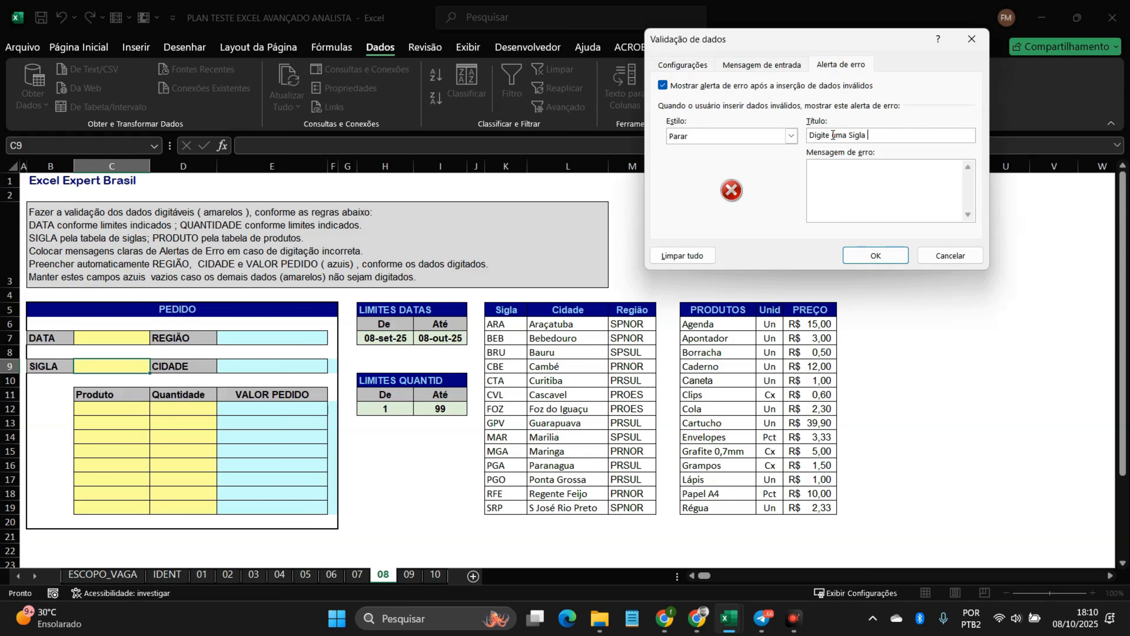
type("a Correta")
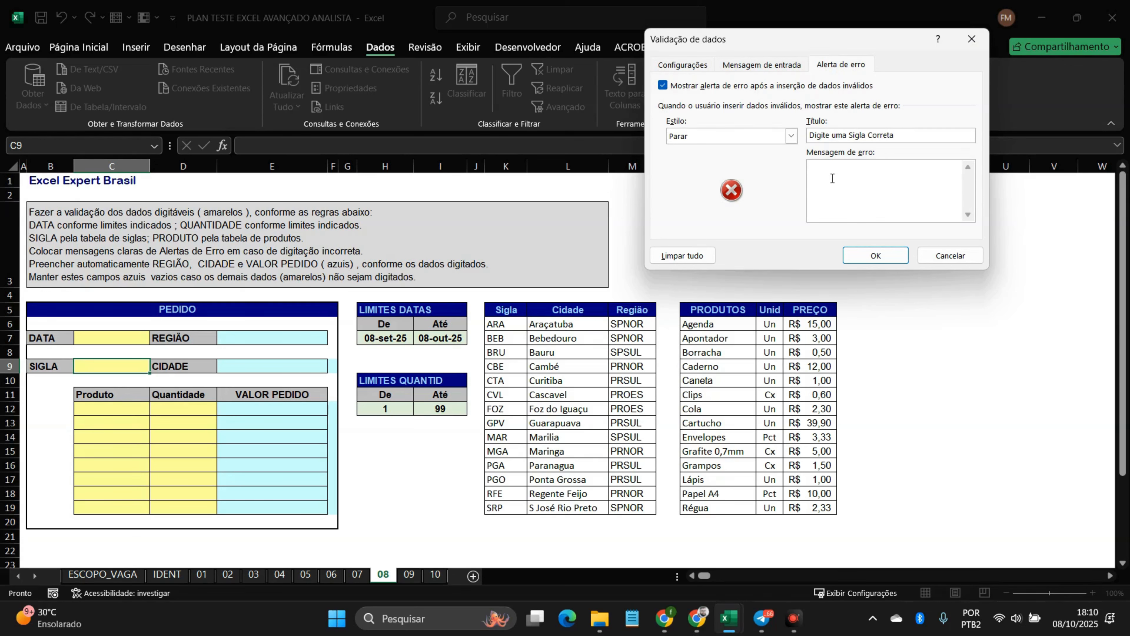
left_click(832, 178)
type("Olhe as")
type(" Siglas D")
type("siglas dis")
type("pomn")
type("nív")
type("eis e escolha ")
type("ua")
key("BackSpace")
type("ma dentro das ")
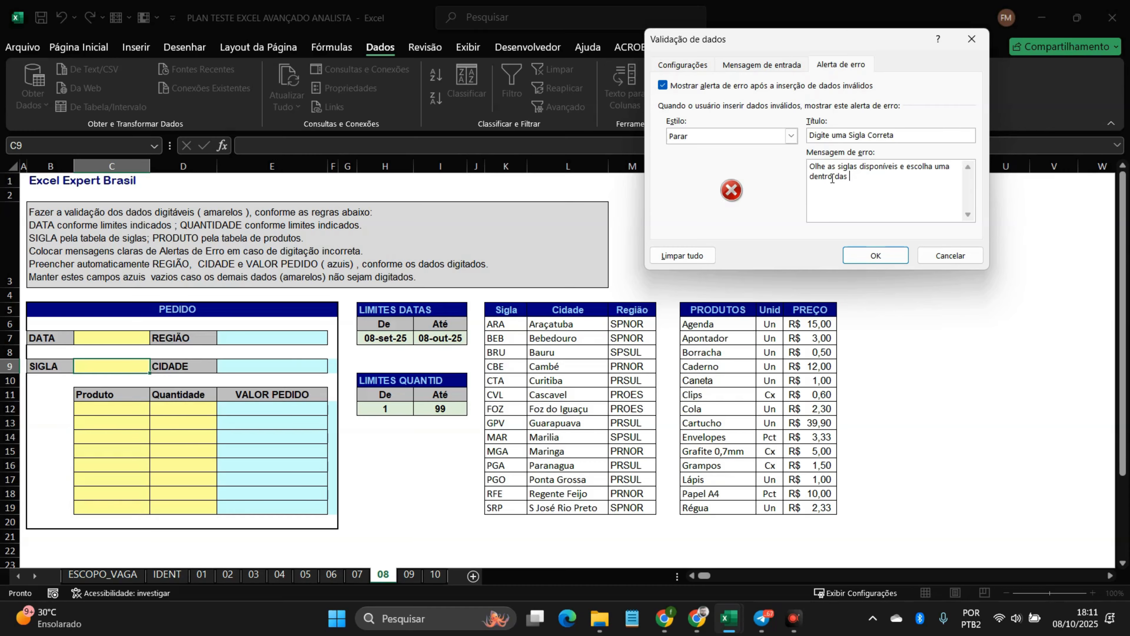
type("possibilidades.")
left_click(874, 255)
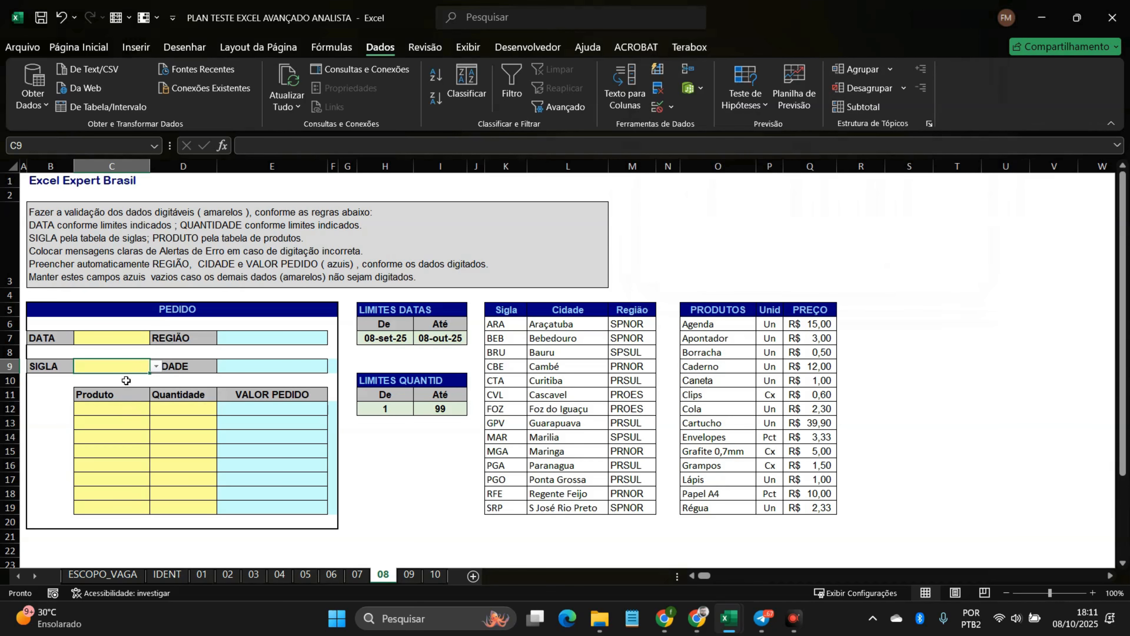
Step: Enter DF in C9 and see it rejected, then pick CBE from the dropdown
type("DF")
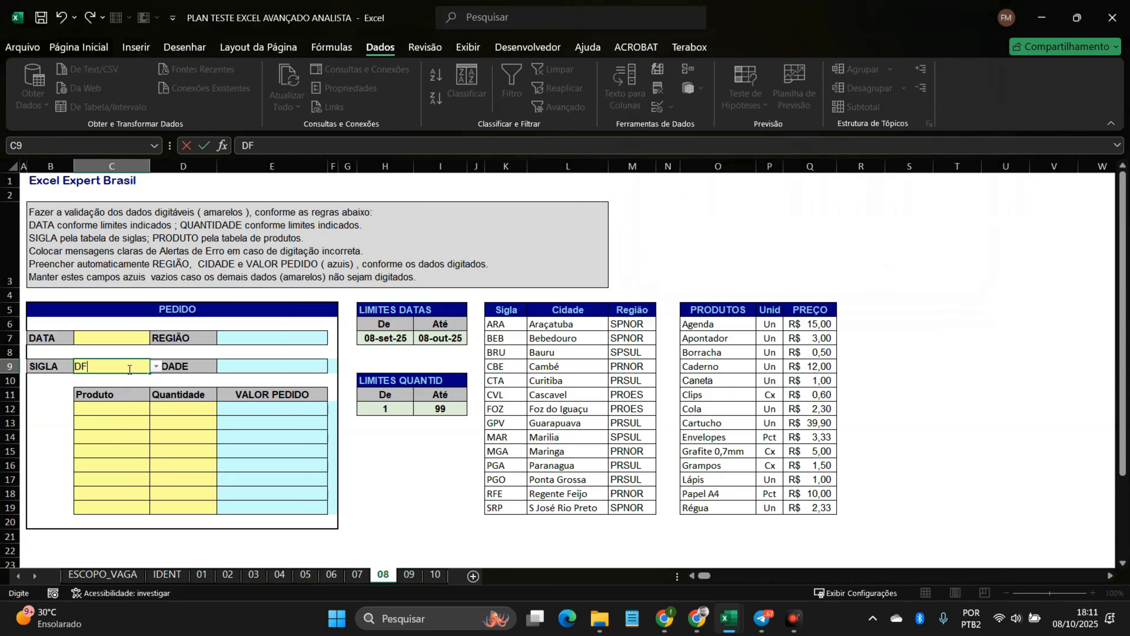
key("Return")
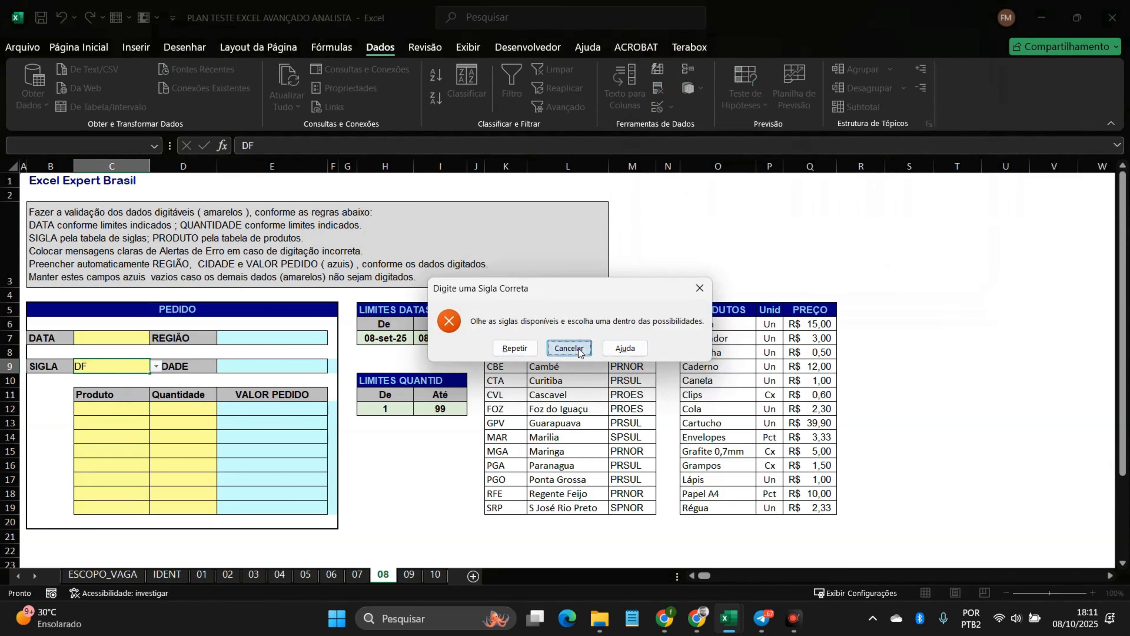
left_click(569, 348)
left_click_drag(508, 324, 510, 511)
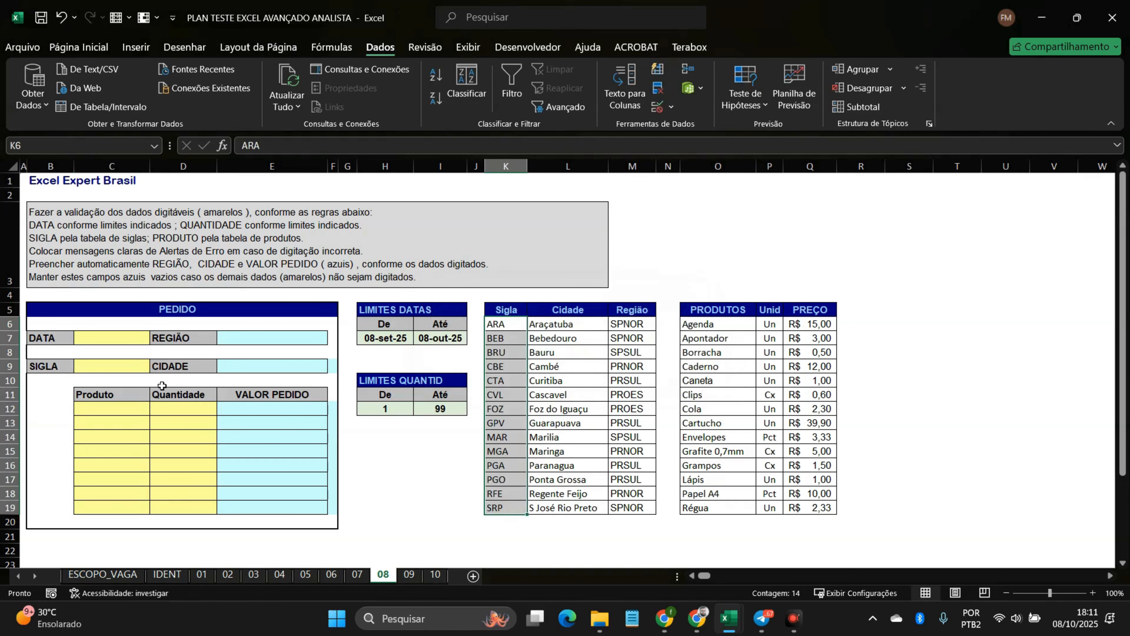
left_click(133, 366)
left_click(156, 365)
left_click(136, 418)
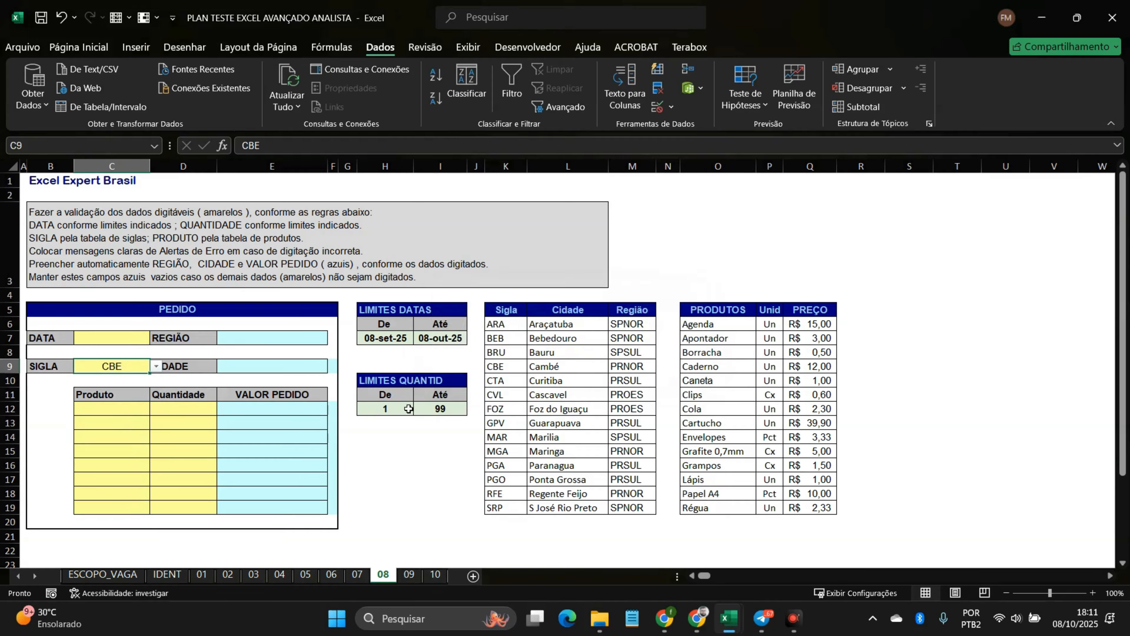
Step: Clear CBE from C9 and select the Produto cells C12:C19
left_click_drag(499, 311, 511, 506)
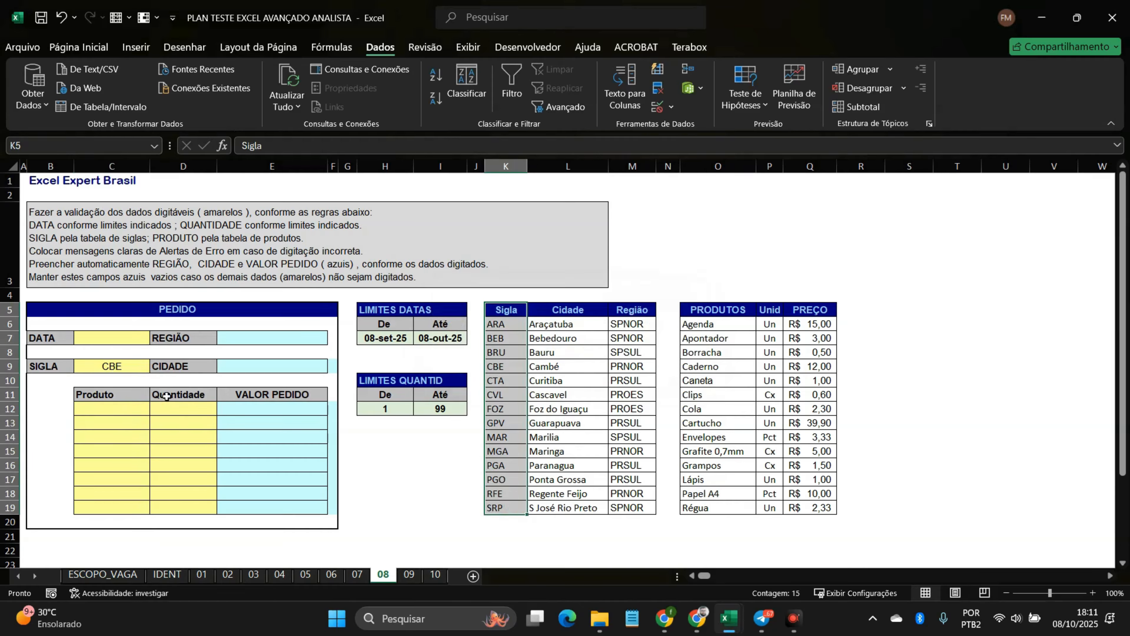
left_click_drag(502, 324, 506, 511)
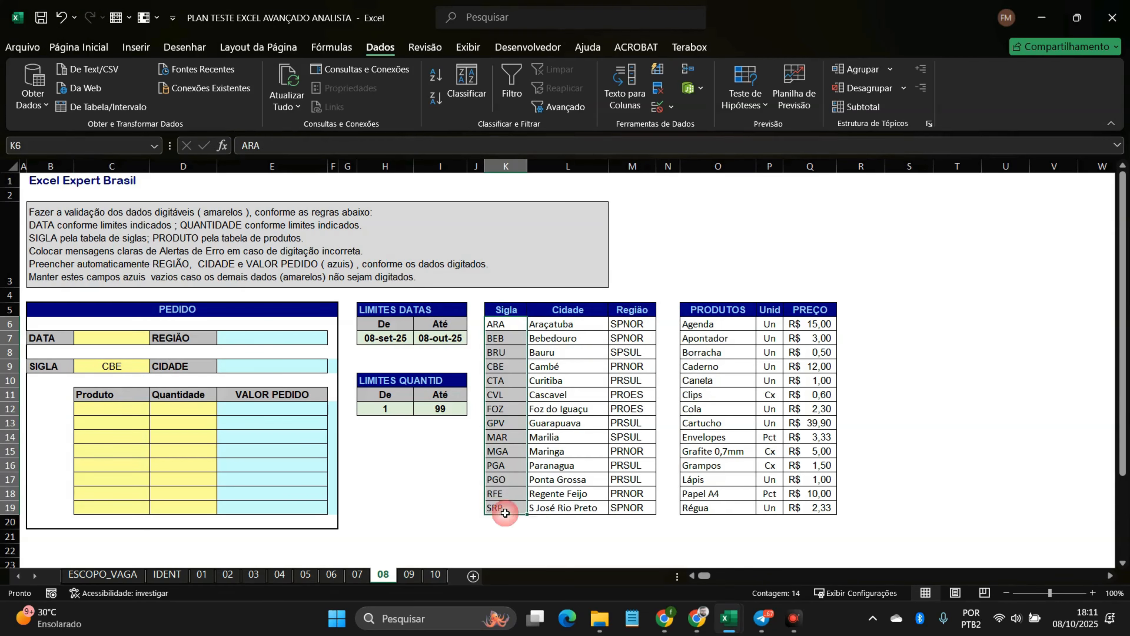
left_click(104, 365)
key("BackSpace")
key("Return")
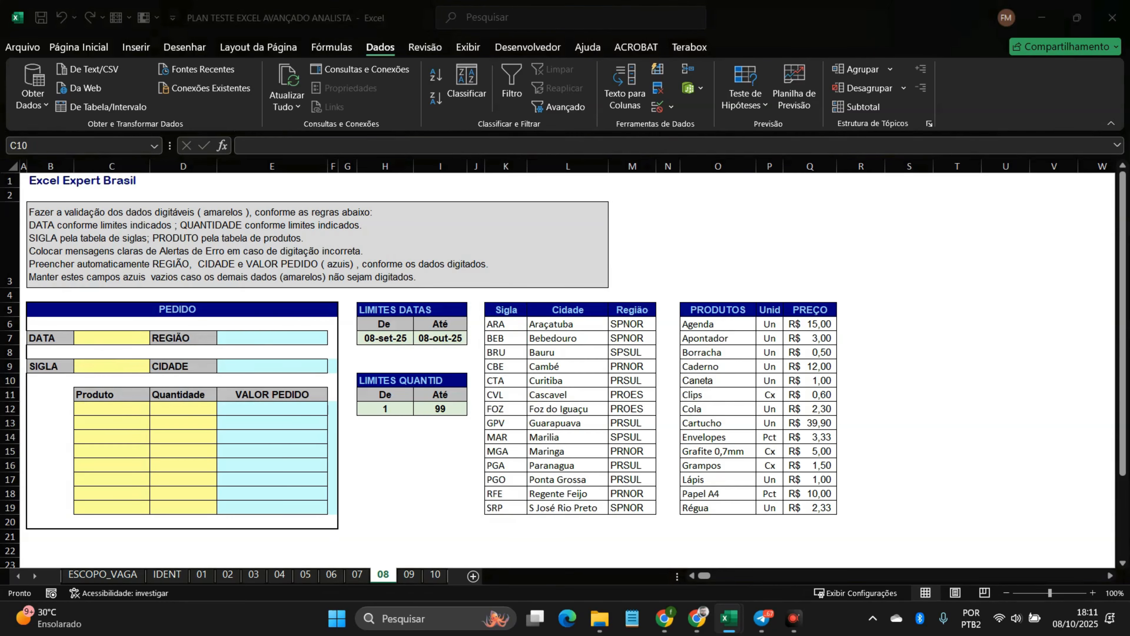
left_click_drag(85, 410, 121, 508)
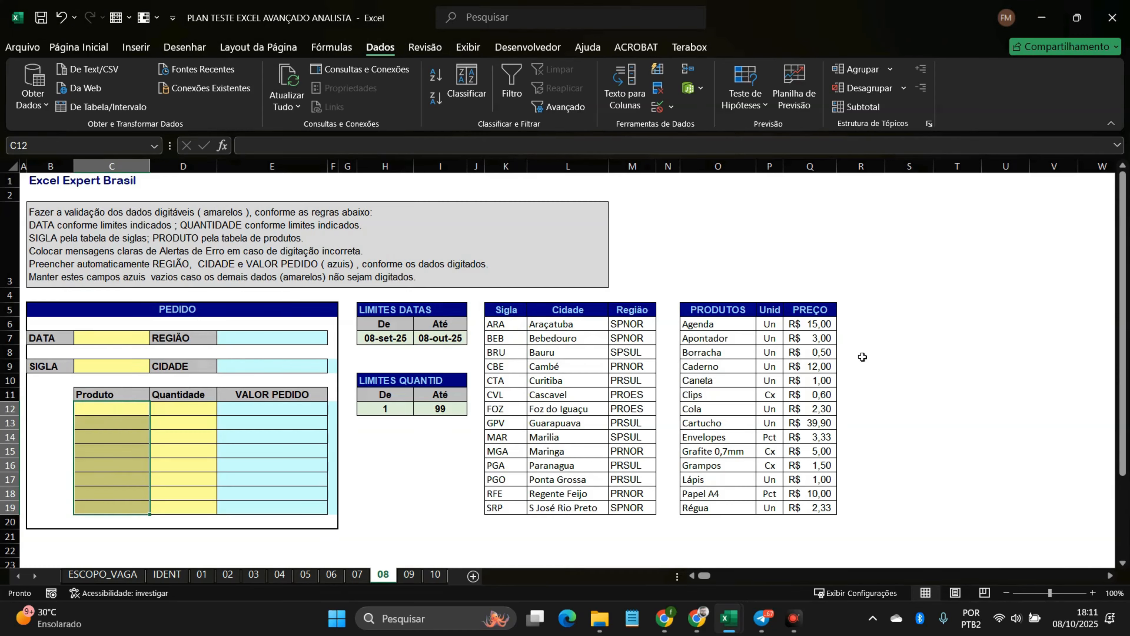
left_click(717, 329)
left_click_drag(138, 412, 136, 507)
Step: Restrict C12:C19 to a list sourced from the product names O6:O19
left_click_drag(123, 405, 126, 505)
left_click(655, 107)
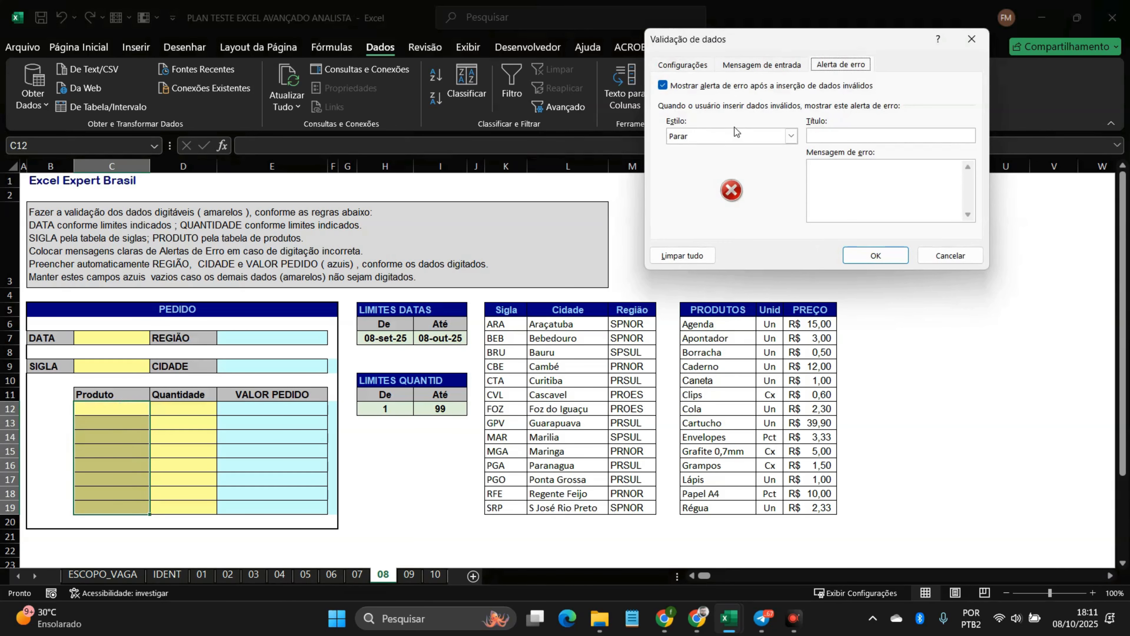
left_click(701, 67)
left_click(740, 117)
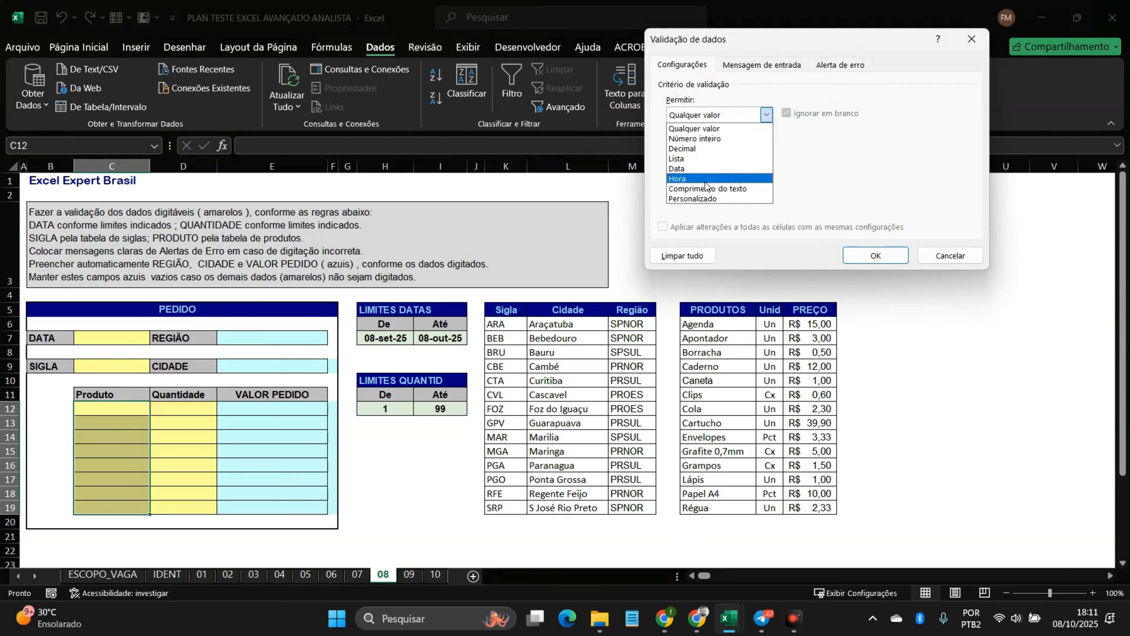
left_click(692, 160)
left_click(880, 175)
left_click_drag(705, 326, 701, 505)
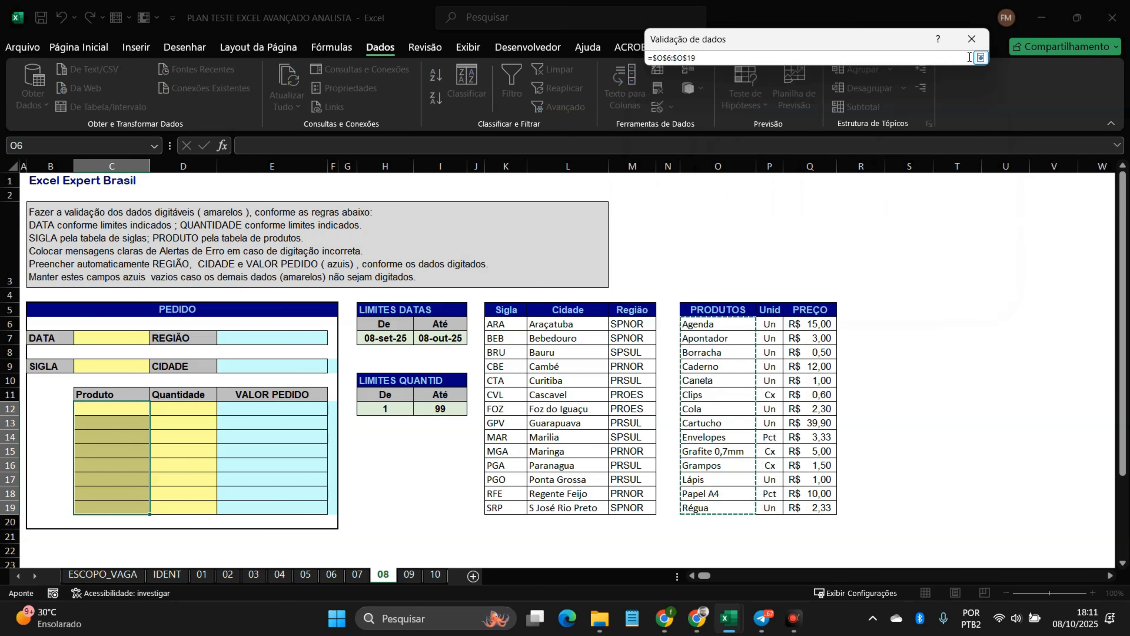
left_click(981, 57)
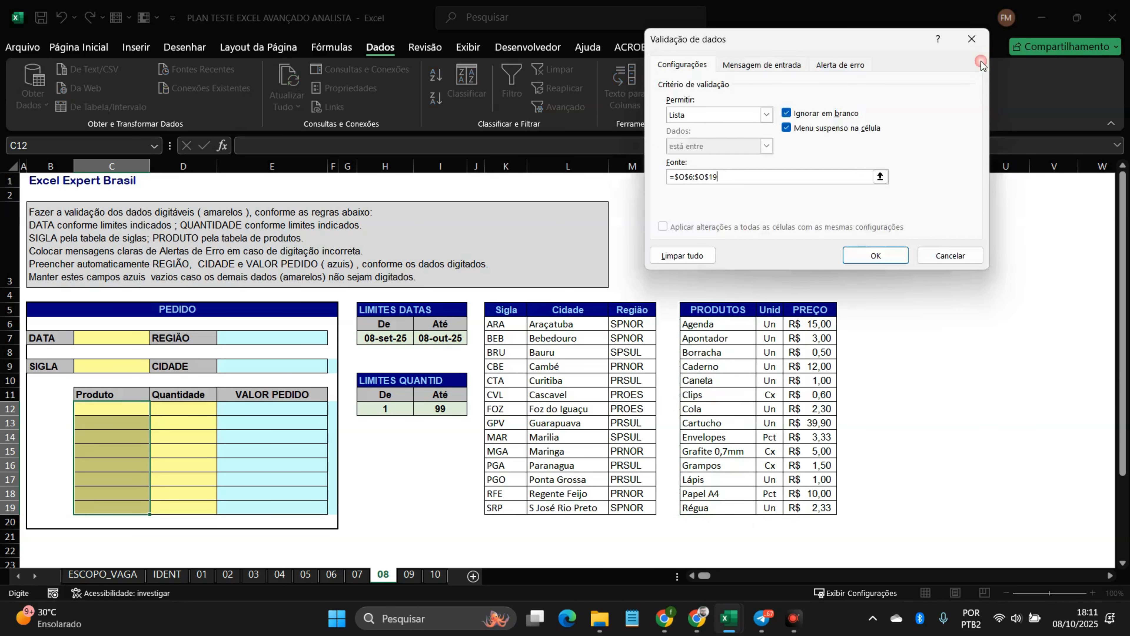
left_click(850, 66)
left_click(851, 135)
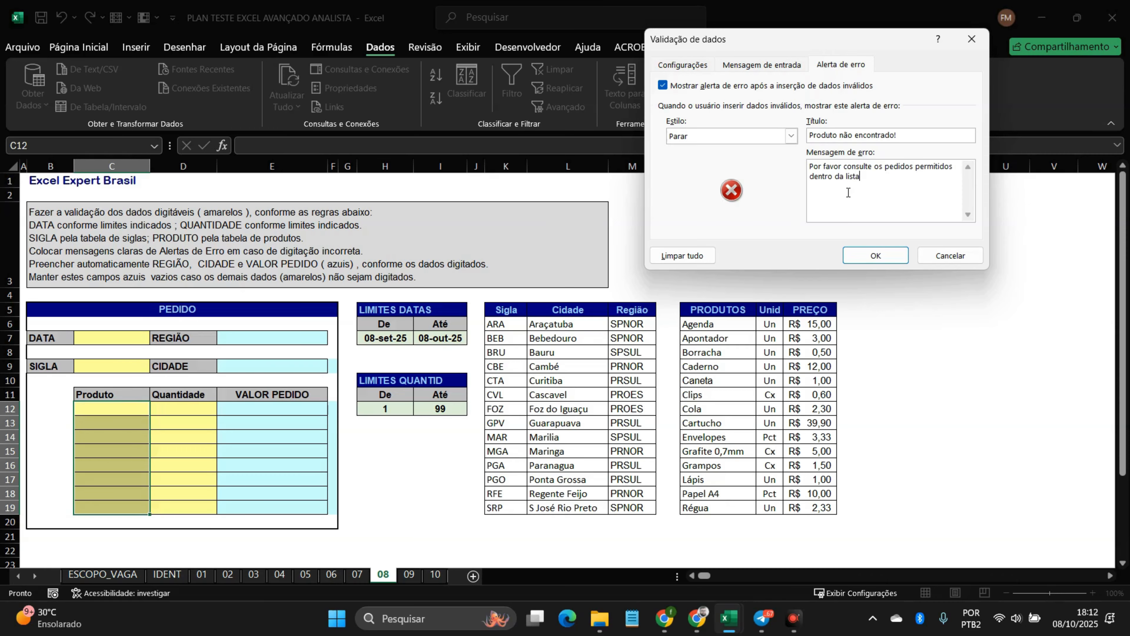
Step: Apply the Produto validation and pick Cartucho from C12's dropdown
left_click(875, 255)
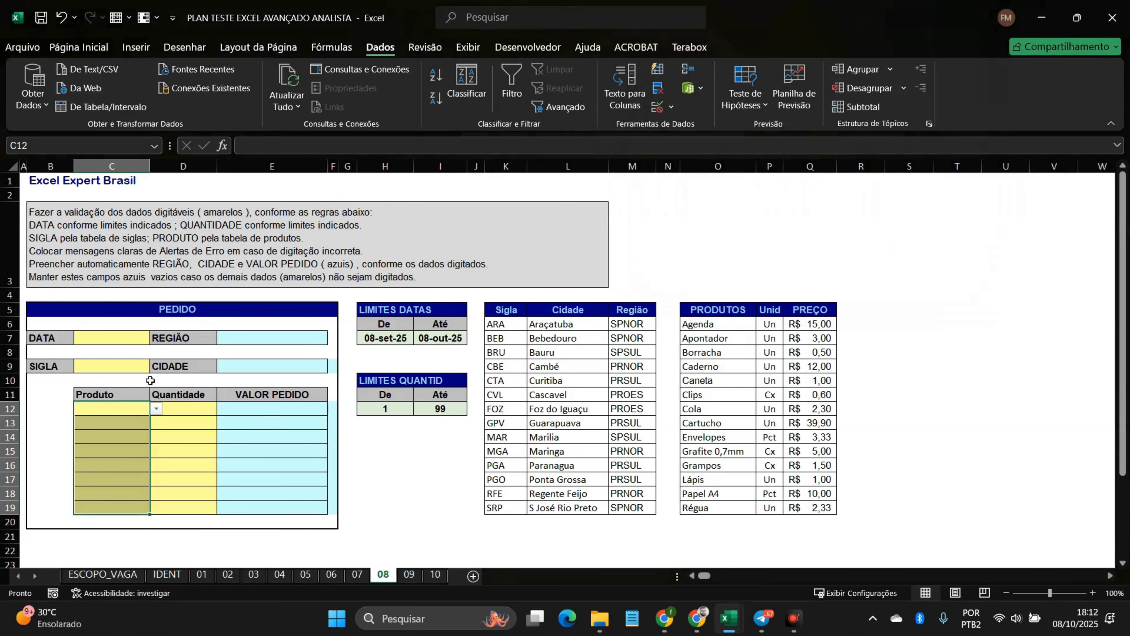
left_click(156, 409)
scroll(111, 488, "down", 1)
left_click(107, 484)
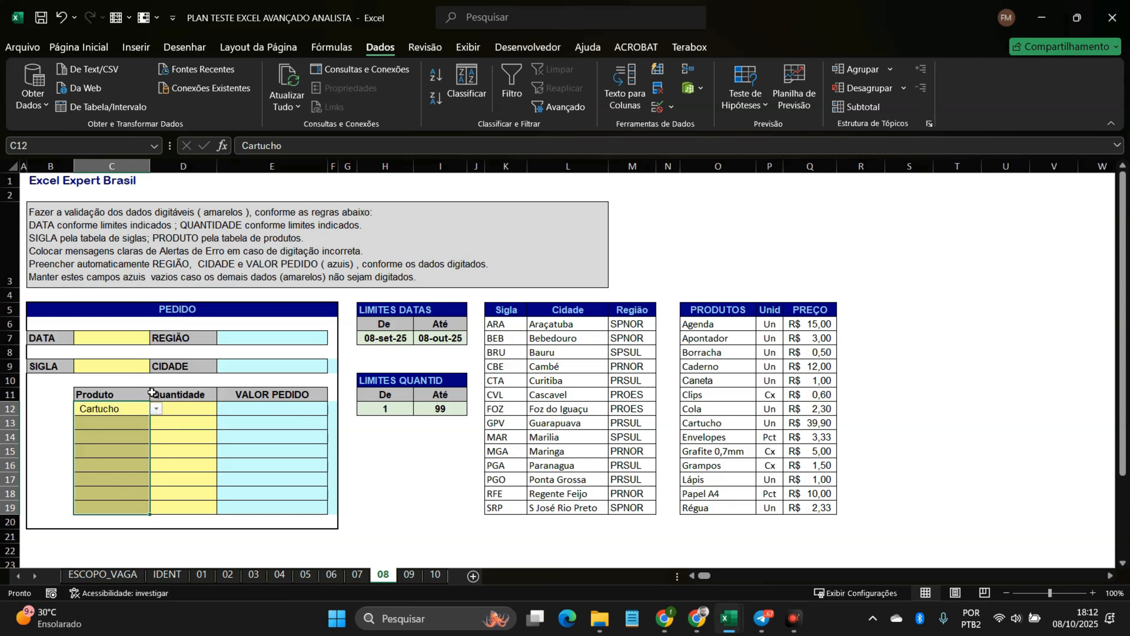
Step: Overtype Carro in C12, see it rejected, then clear the cell
double_click(130, 407)
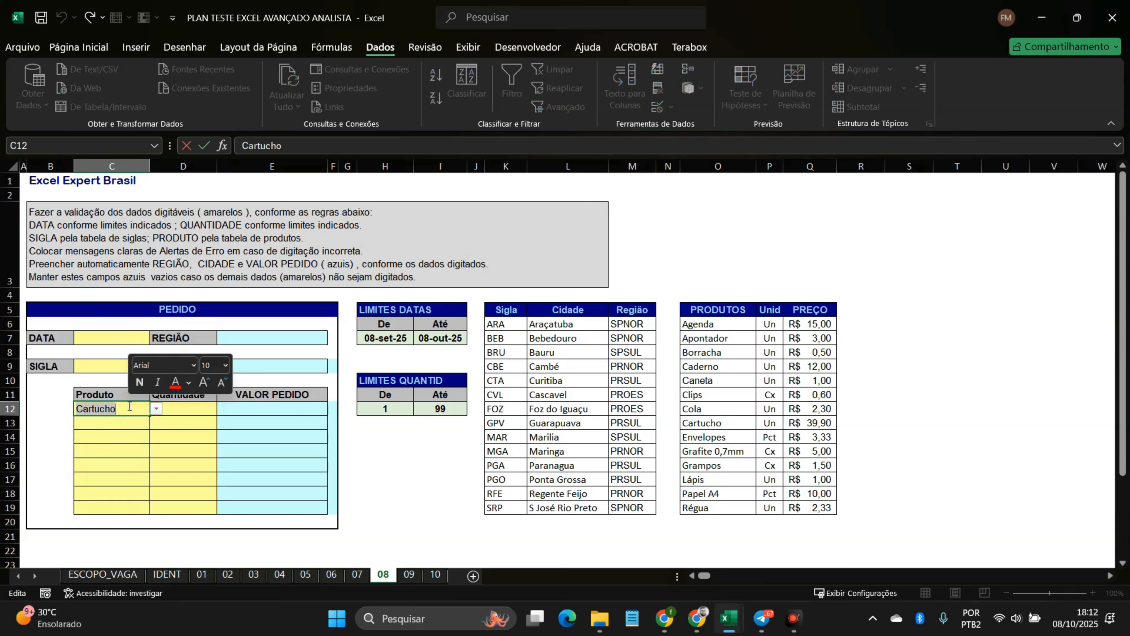
type("Carro")
key("Return")
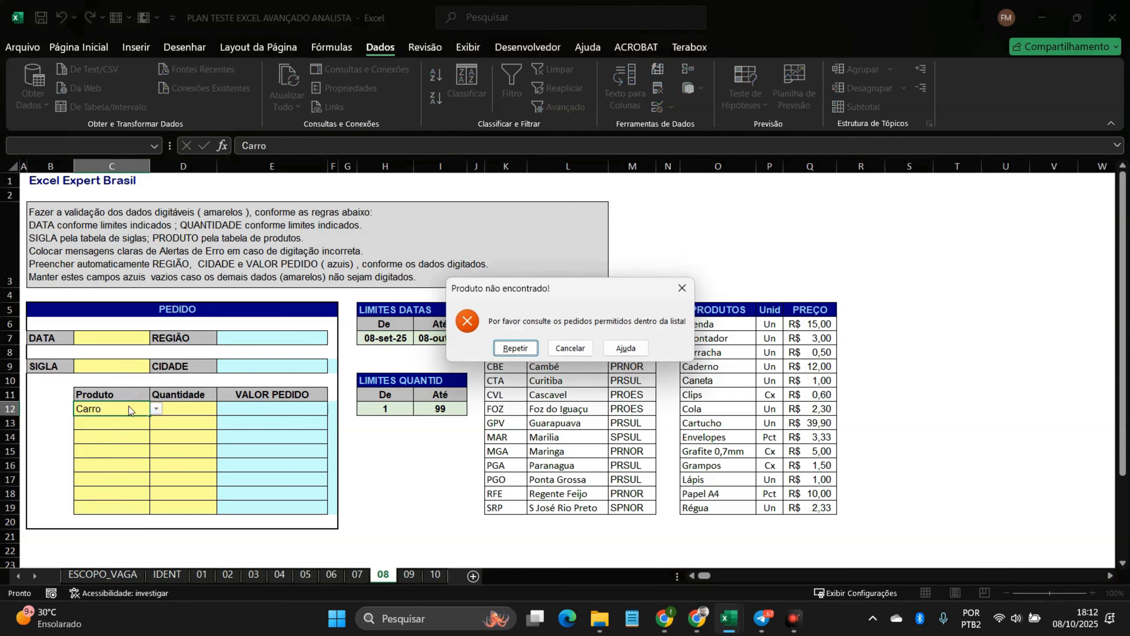
left_click(592, 352)
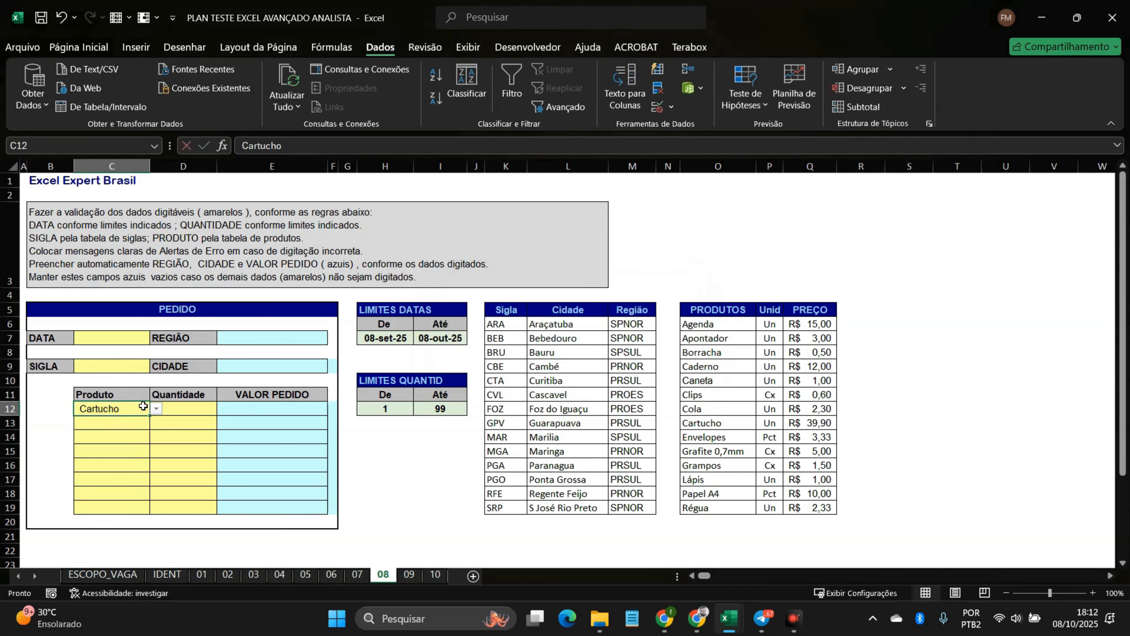
key("BackSpace")
left_click(101, 451)
left_click(114, 337)
left_click(114, 367)
left_click(116, 413)
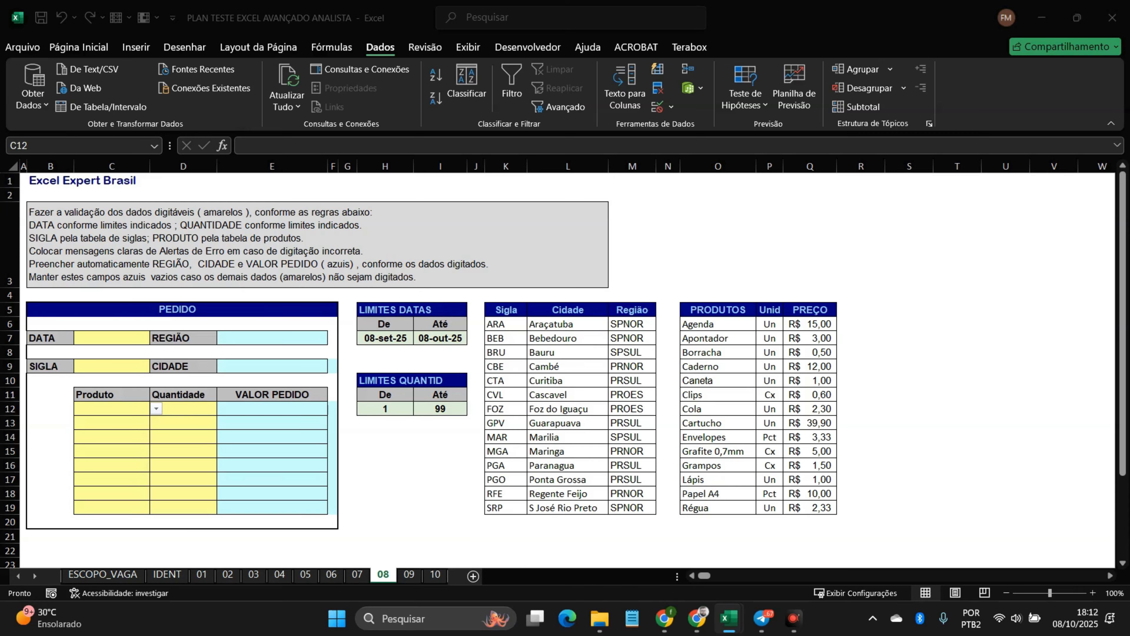
Step: Allow only whole numbers between H12 and I12 in Quantidade cells D12:D19
left_click_drag(185, 409, 185, 505)
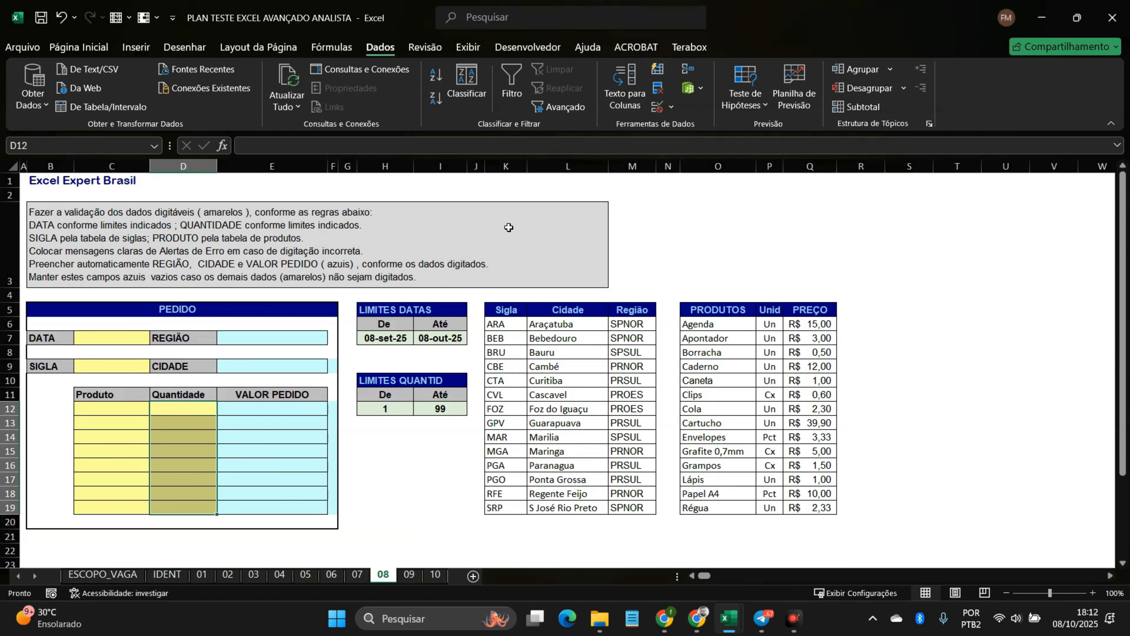
left_click(661, 107)
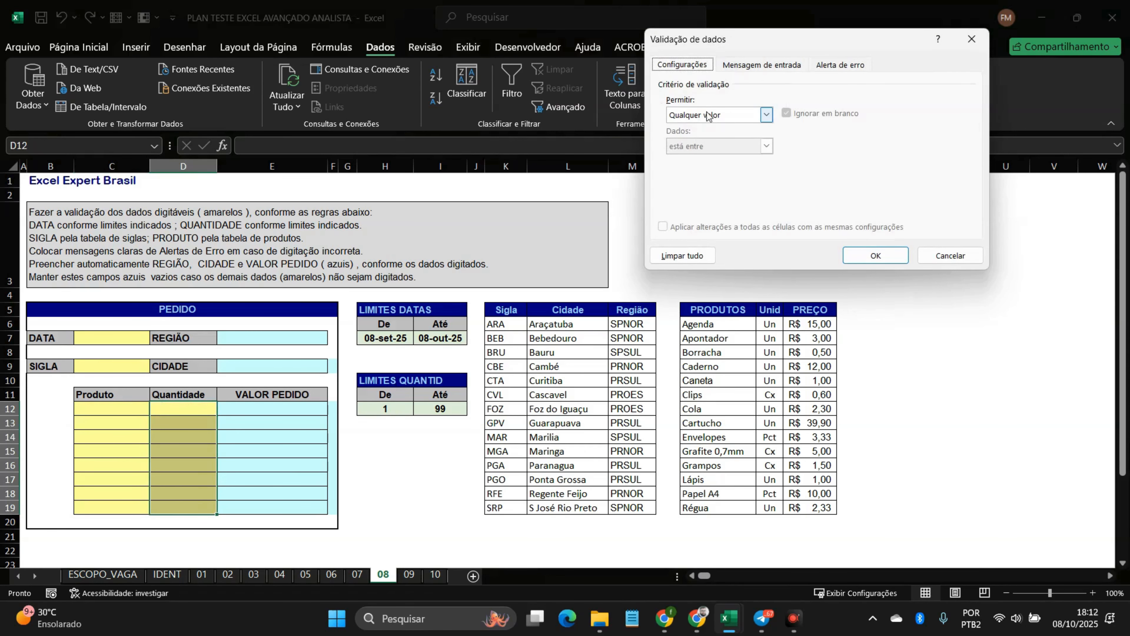
left_click(766, 115)
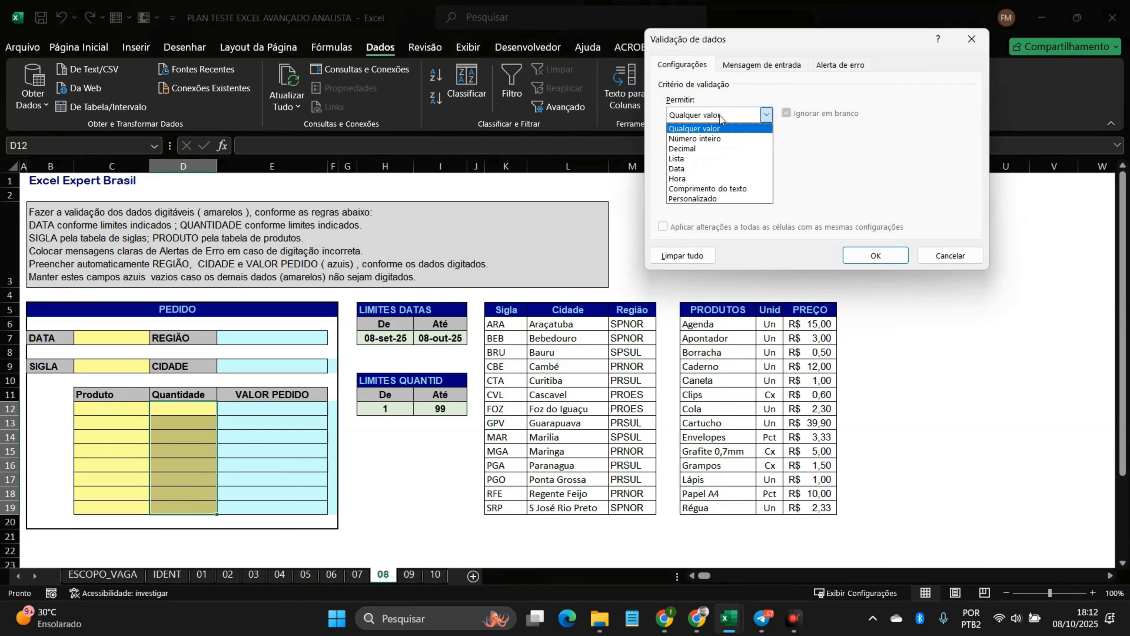
left_click(710, 139)
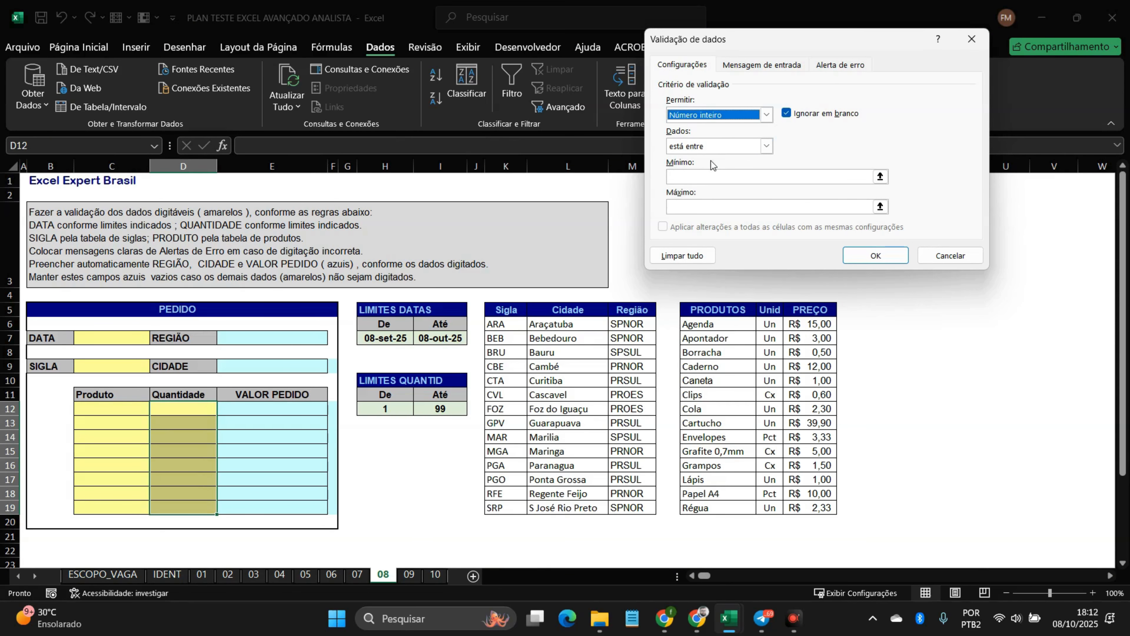
left_click(703, 176)
left_click(391, 409)
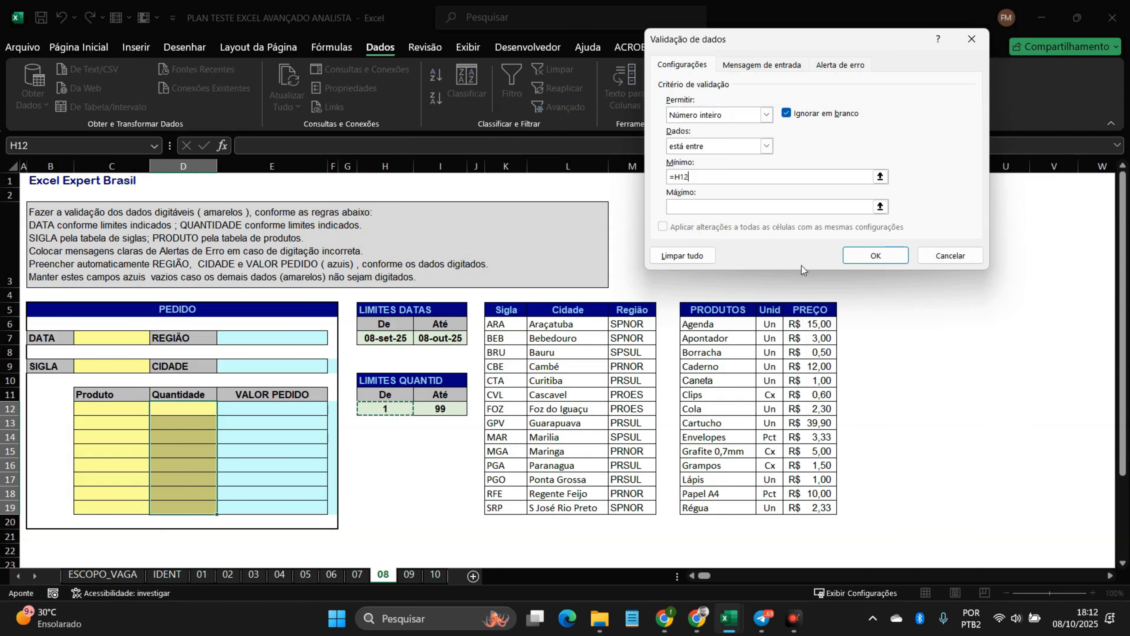
left_click(791, 206)
left_click(441, 409)
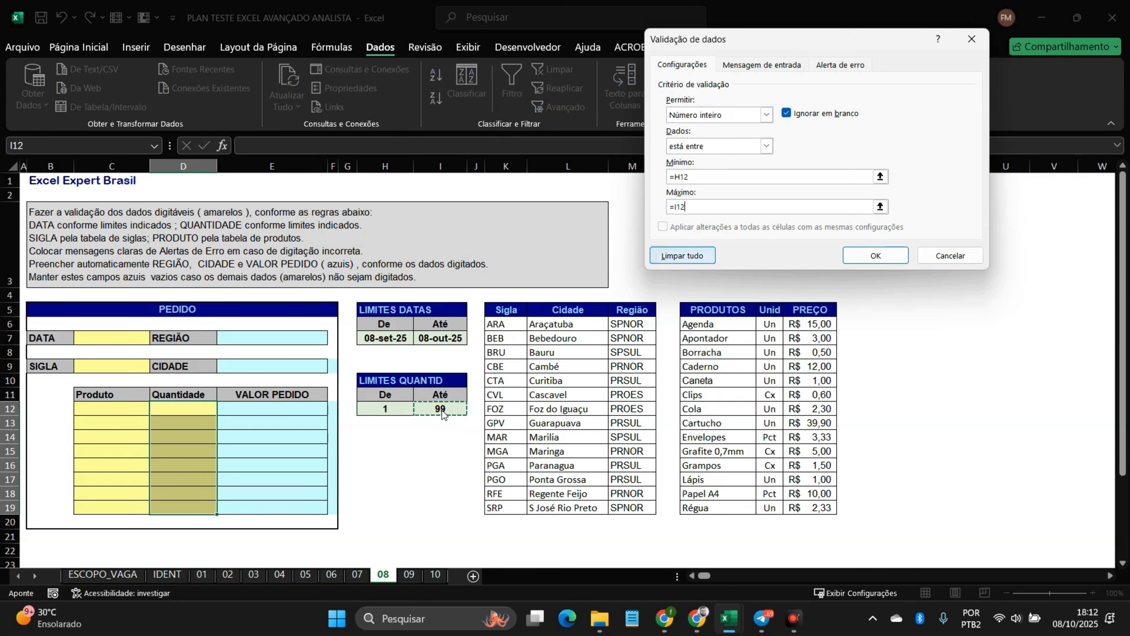
Step: Add stop alert 'Quantidade Indisponível!' with the pasted 1-to-99 message, and confirm
left_click(837, 64)
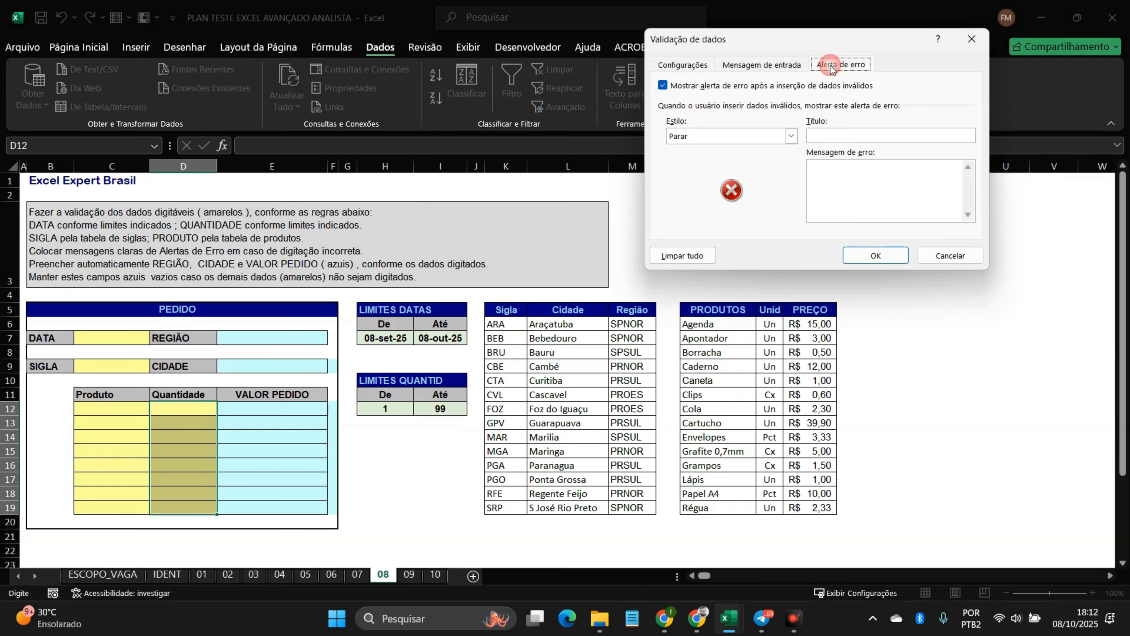
left_click(859, 164)
key("ctrl+v")
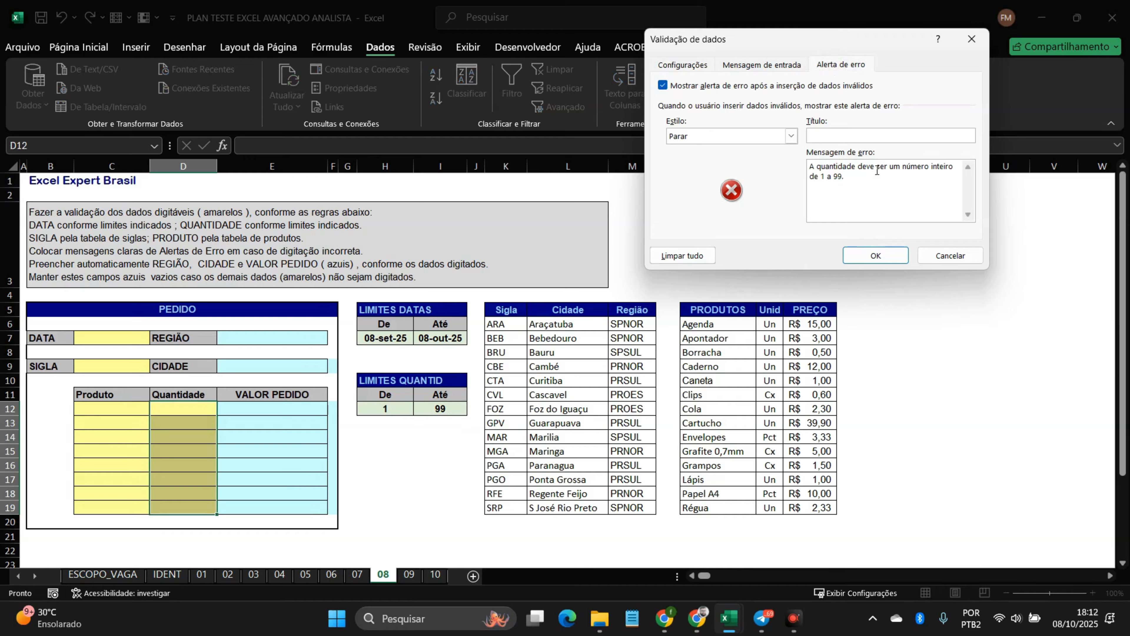
left_click(850, 135)
type("Quantidade Indisponível!")
left_click(874, 255)
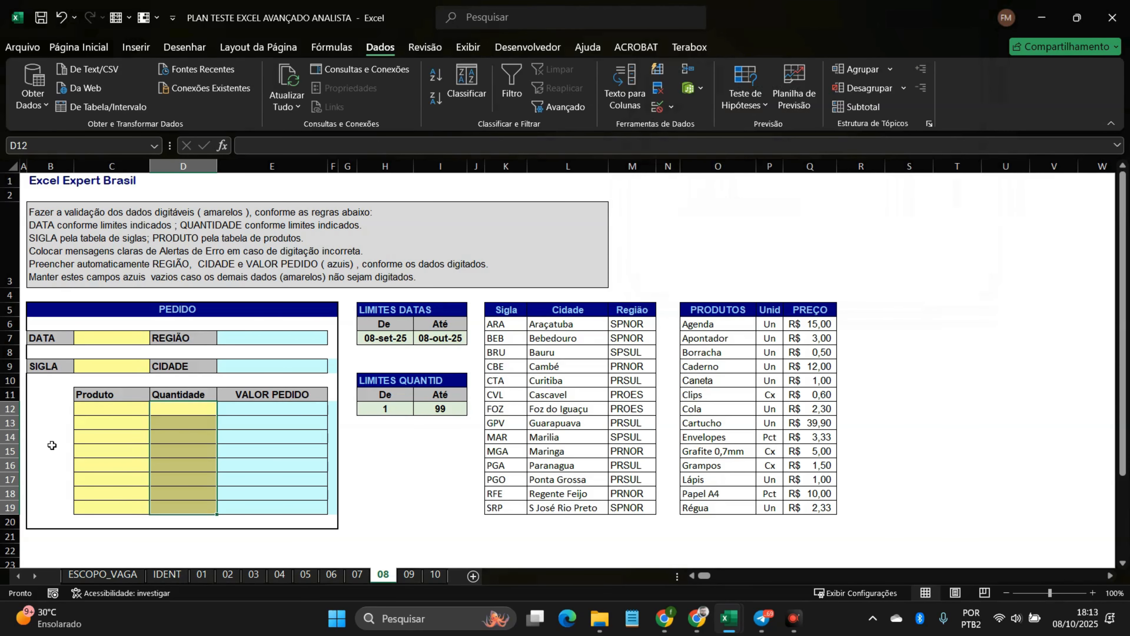
Step: Enter the test quantity 1000 in Quantidade cell D13
left_click(181, 420)
type("1000")
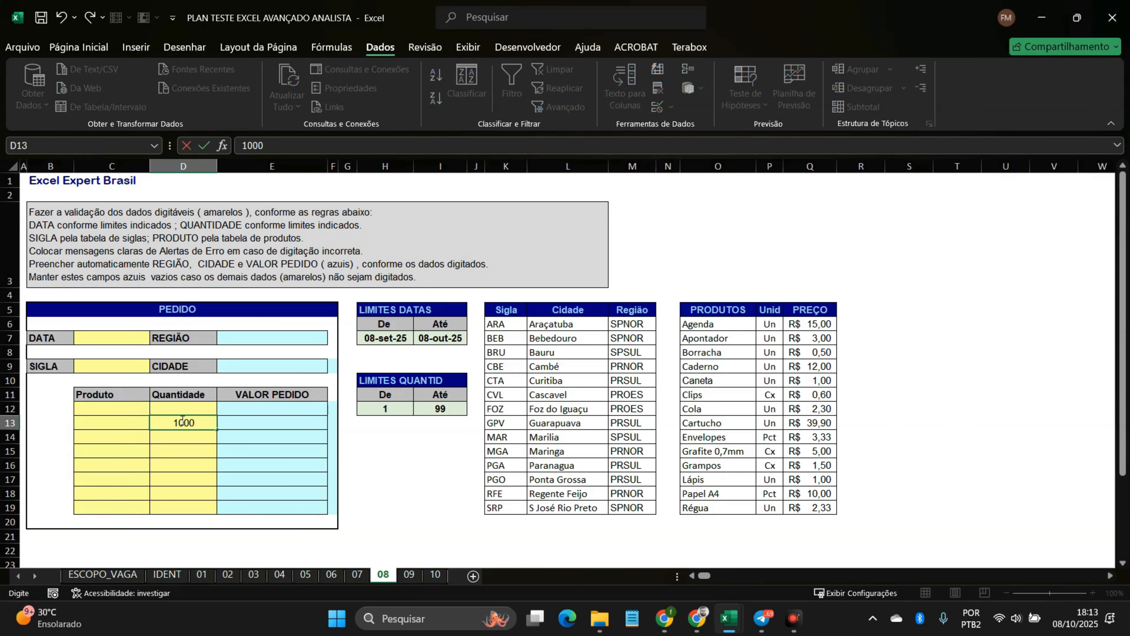
key("Return")
left_click(189, 418)
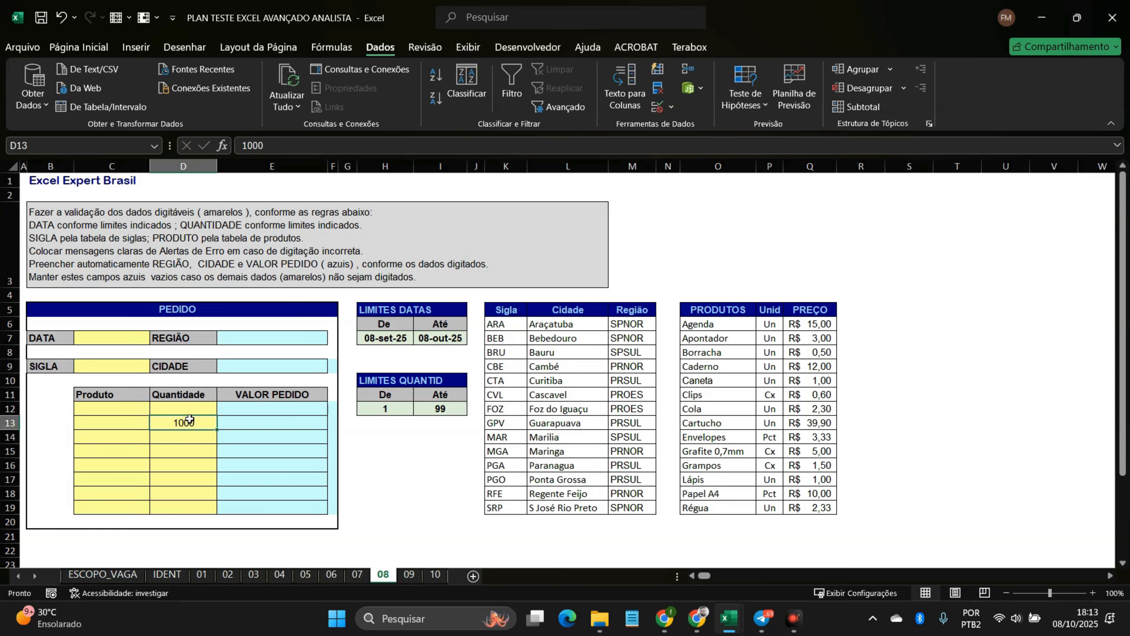
Step: Inspect D13's validation rule, a between check with Mínimo =H13 and Máximo =I13
left_click(657, 107)
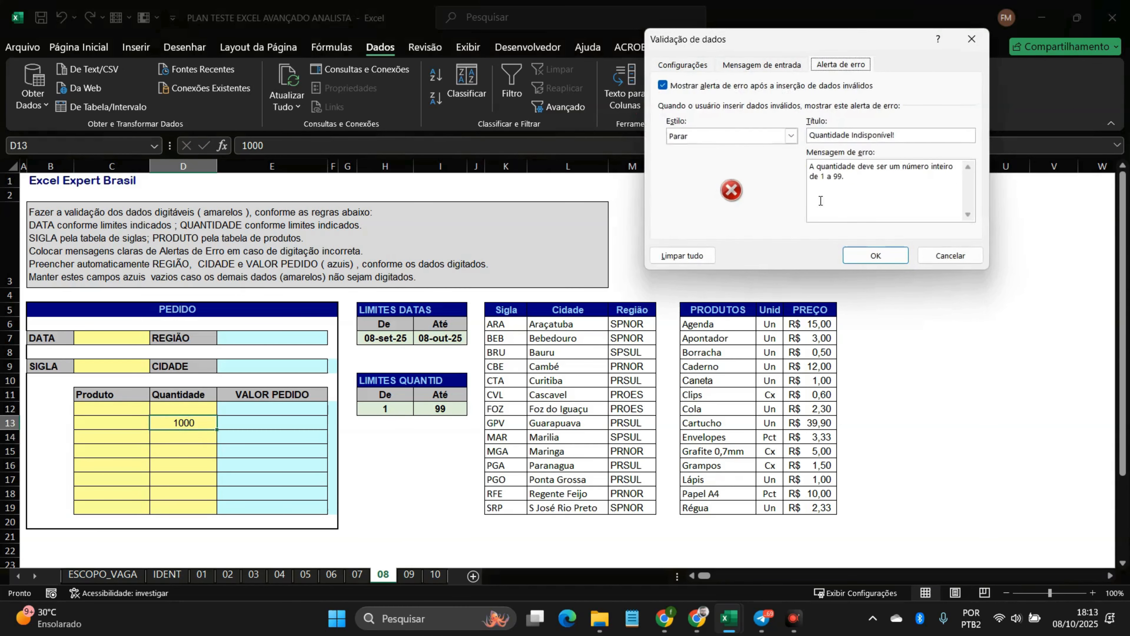
left_click(697, 66)
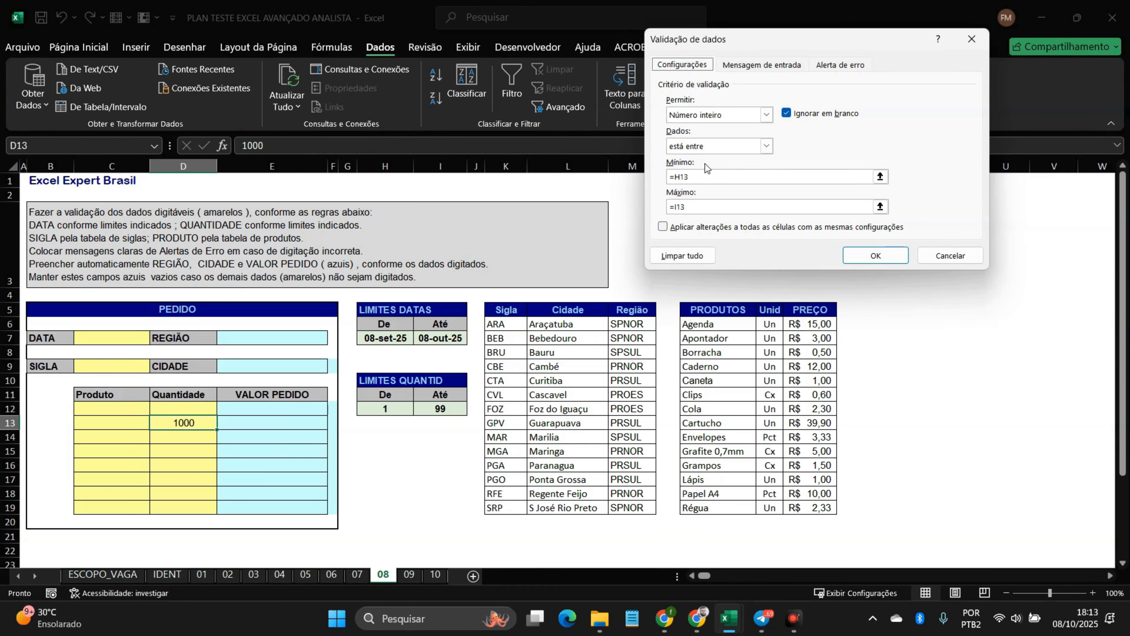
left_click(767, 147)
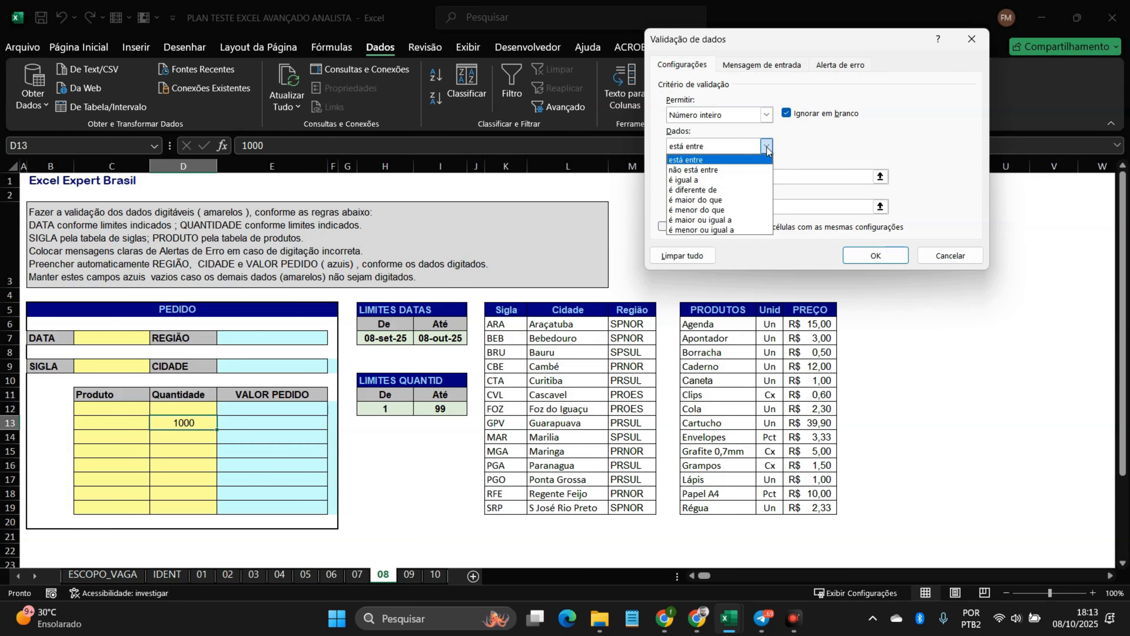
left_click(766, 149)
left_click(738, 176)
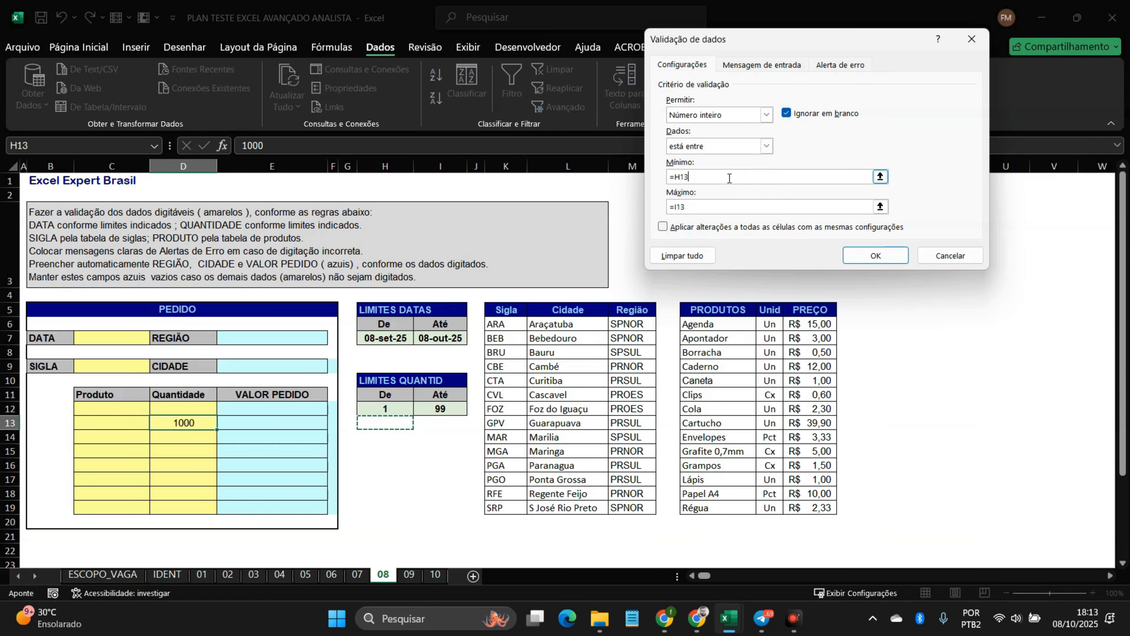
key("BackSpace")
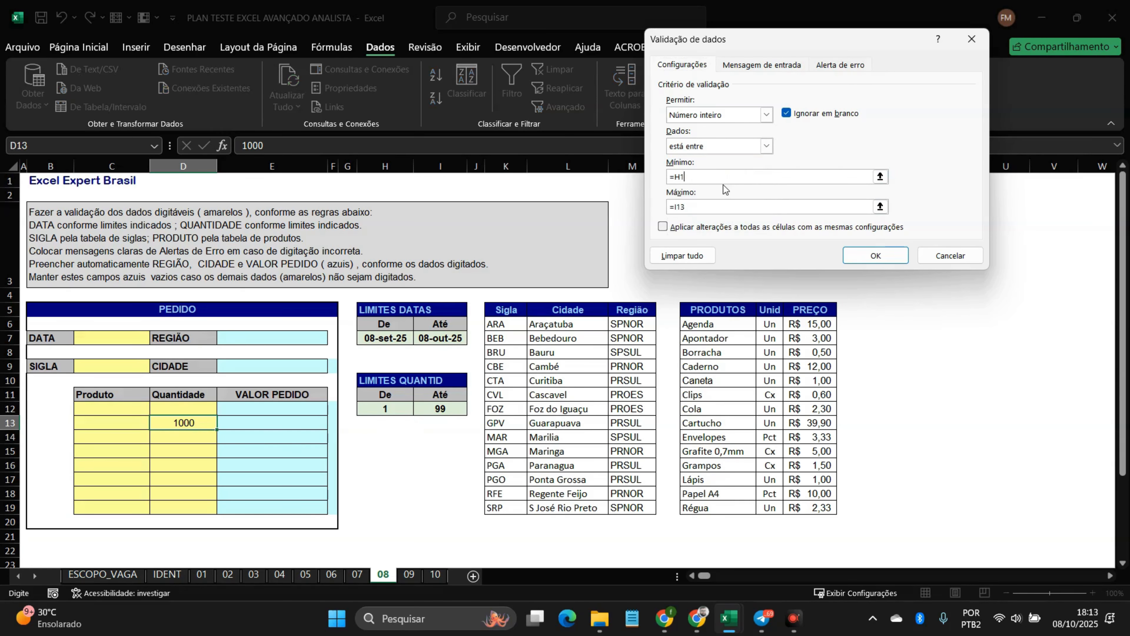
left_click(718, 207)
key("Return")
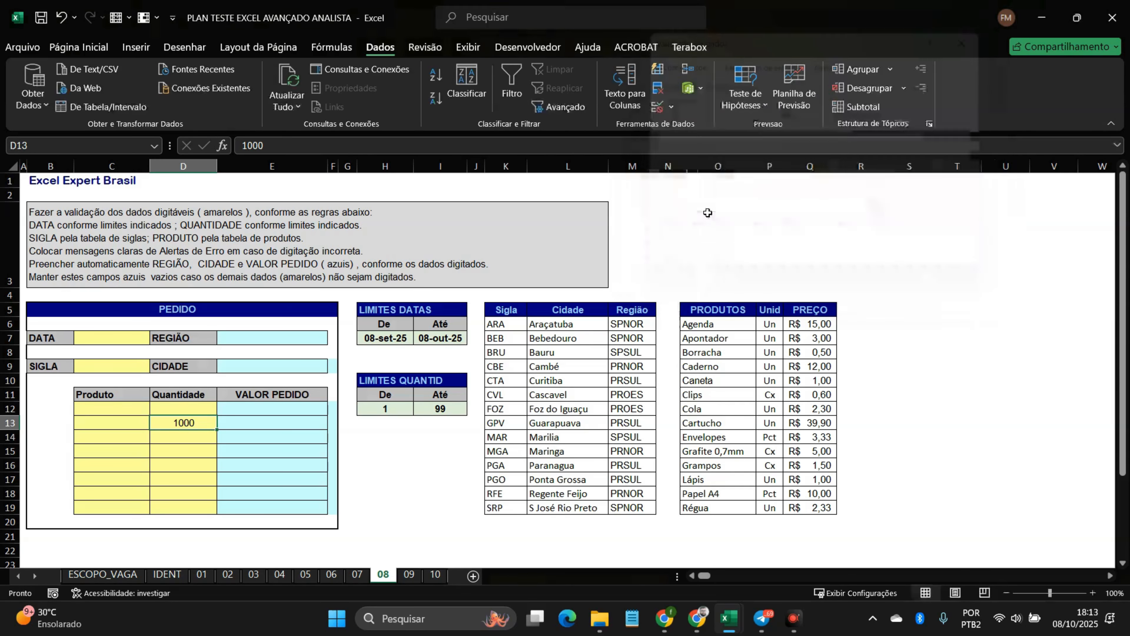
Step: Clear D13, enter 1000 in D14 and see it accepted, then delete it
left_click(198, 424)
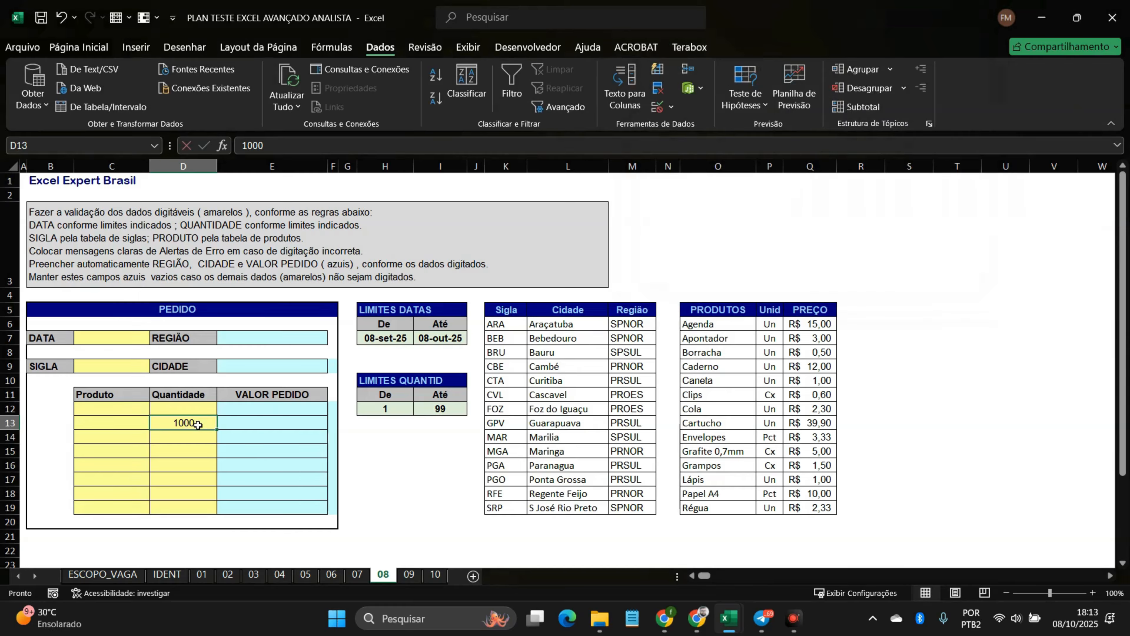
key("BackSpace")
key("Return")
key("BackSpace")
type("1000")
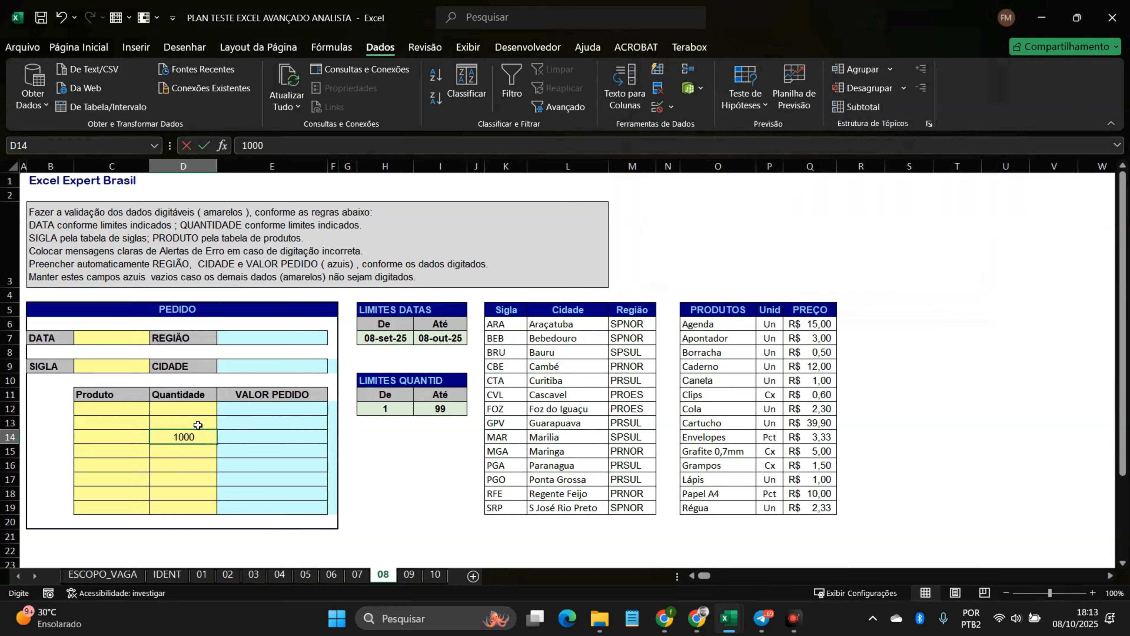
key("Return")
left_click(195, 435)
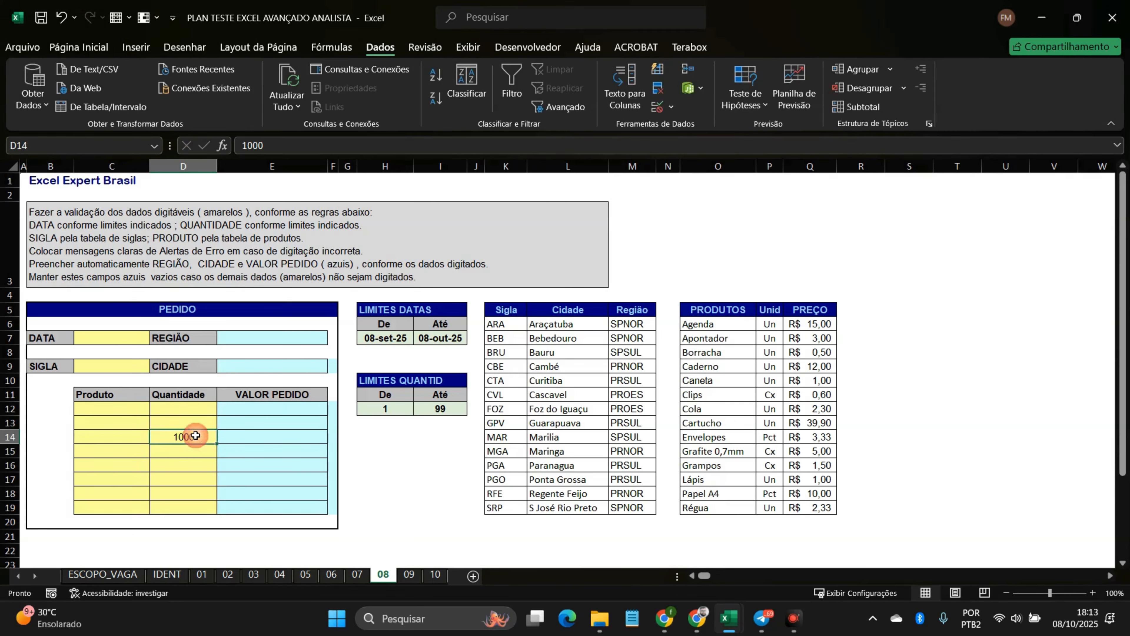
key("Delete")
Step: Replace D12:D19's mixed rules with a whole-number rule between =H12 and =I12
left_click_drag(195, 412, 189, 508)
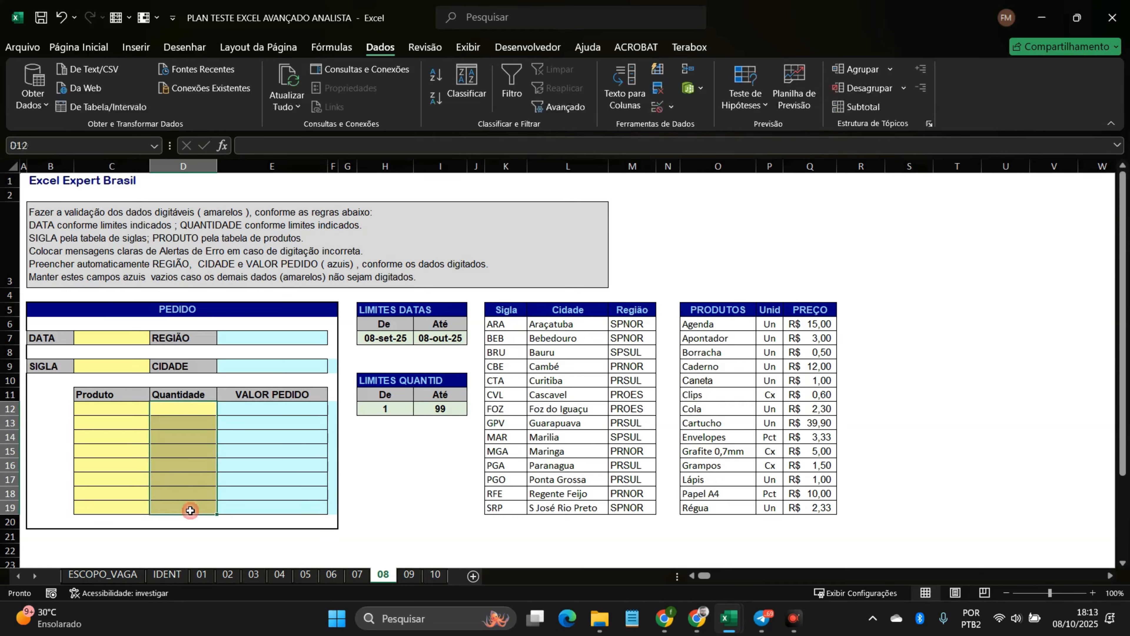
left_click(657, 106)
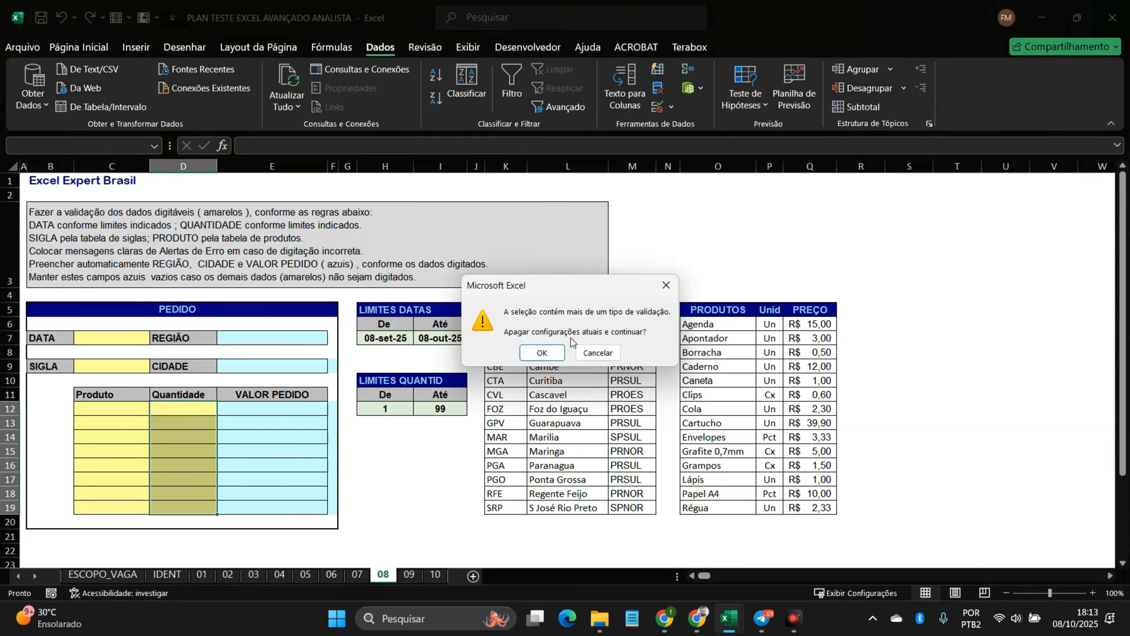
left_click(542, 353)
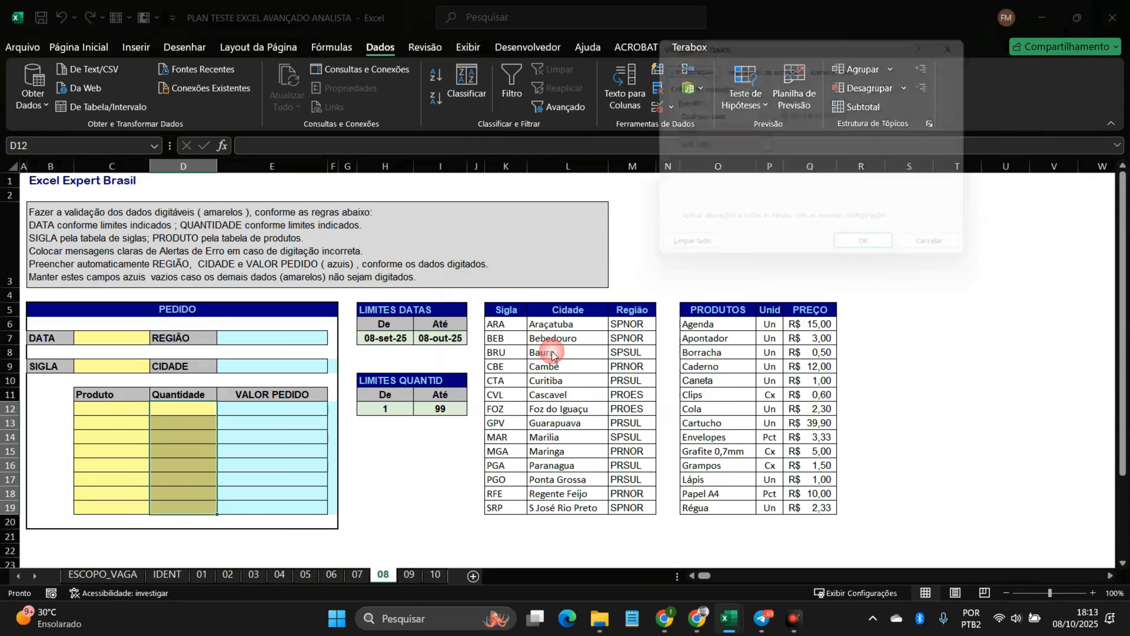
left_click(752, 116)
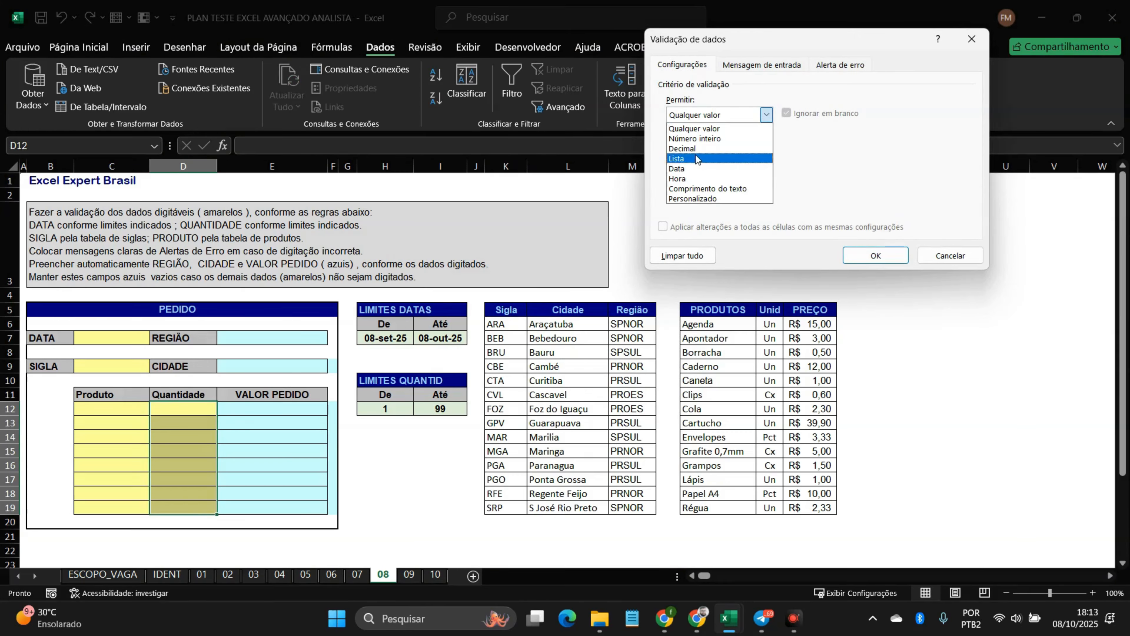
left_click(693, 138)
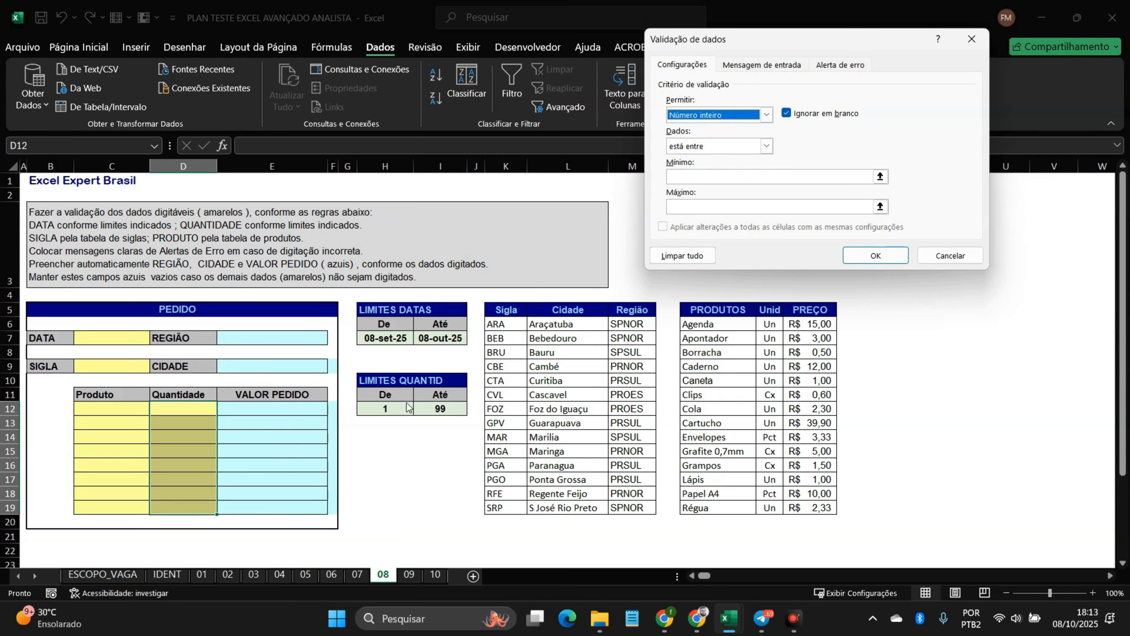
left_click(880, 176)
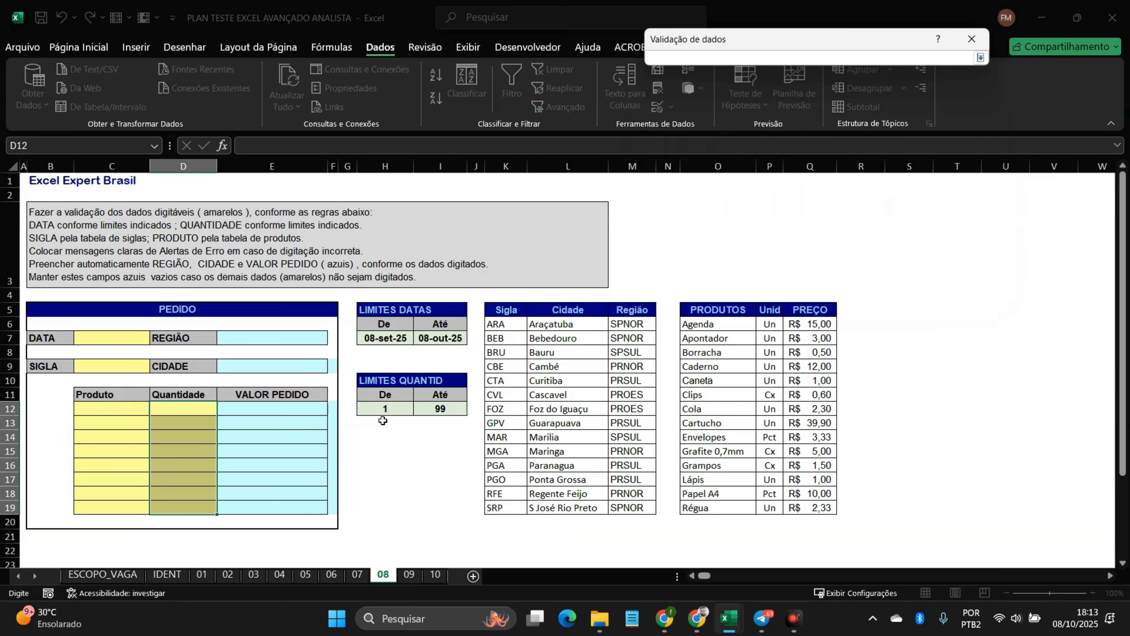
left_click(385, 408)
left_click(981, 58)
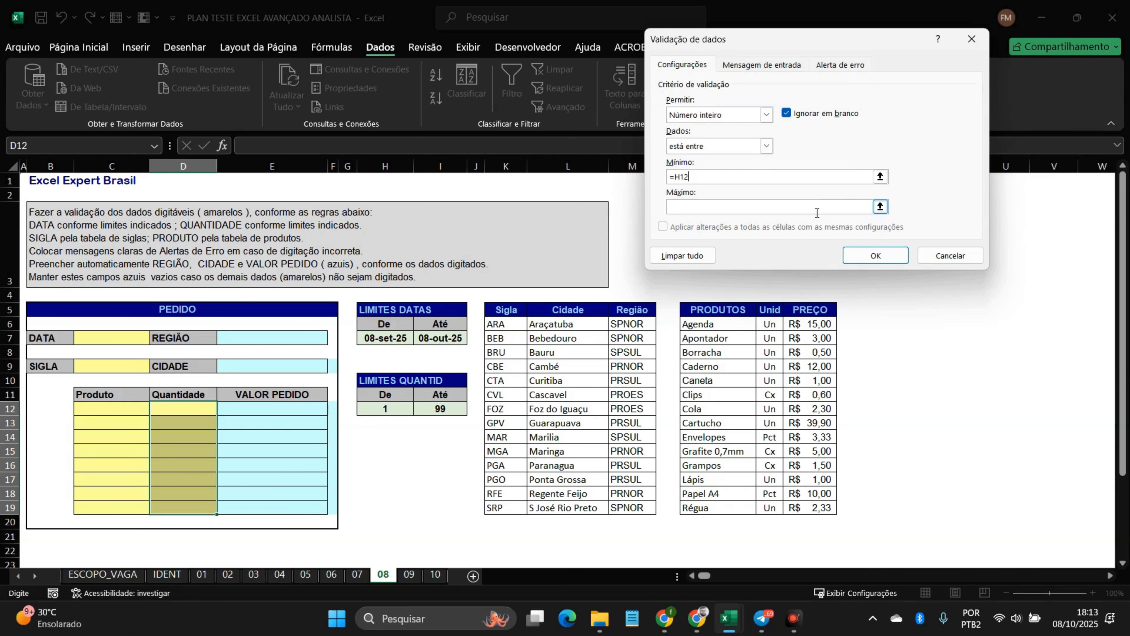
left_click(880, 207)
left_click(440, 408)
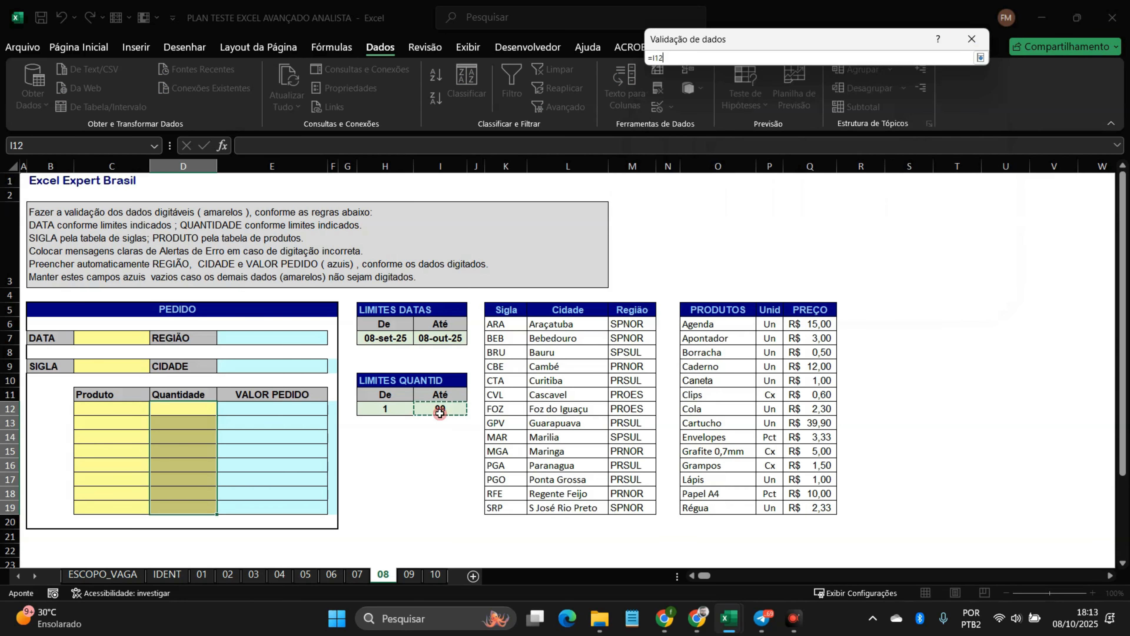
left_click(981, 58)
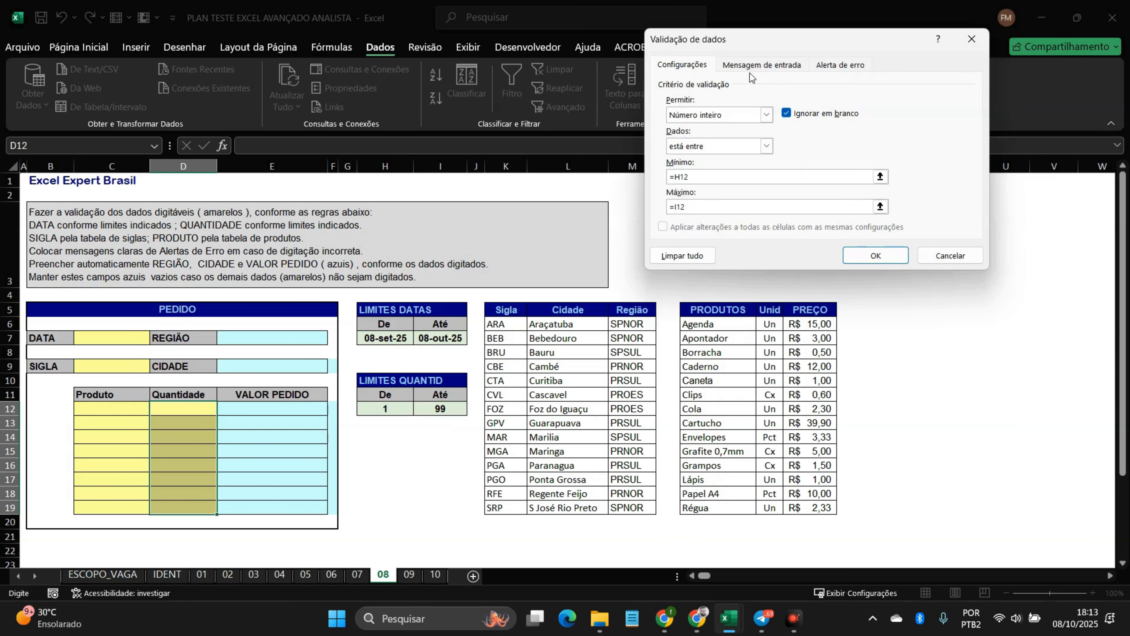
Step: Add the 'Quantidade Indisponível' stop error alert and apply the rule
left_click(822, 72)
left_click(852, 196)
key("ctrl+v")
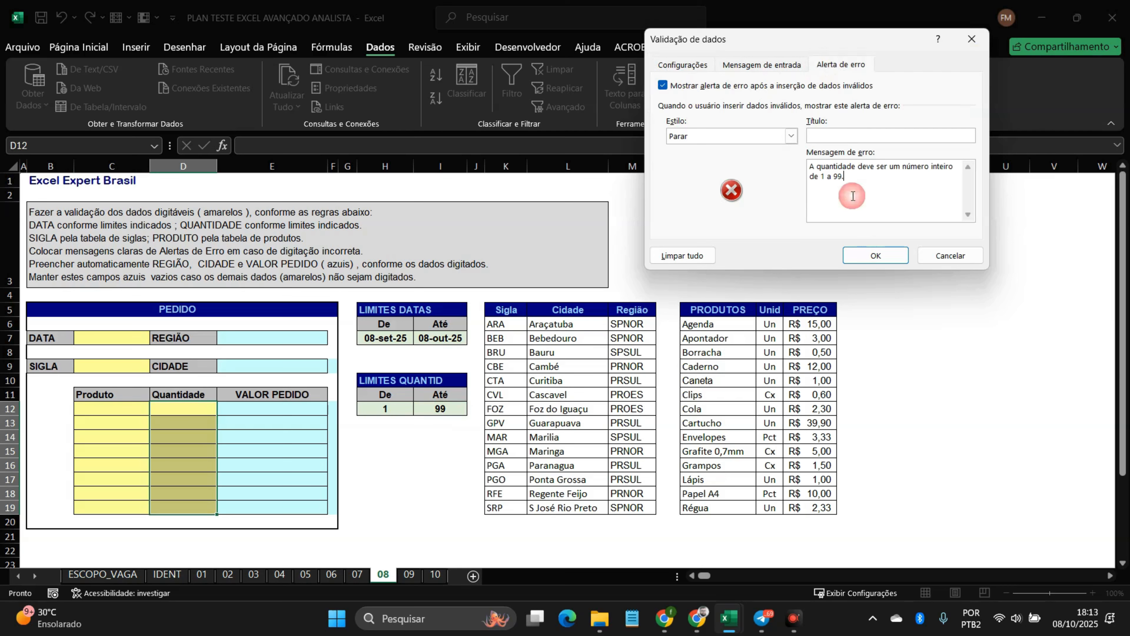
left_click(860, 139)
left_click(873, 255)
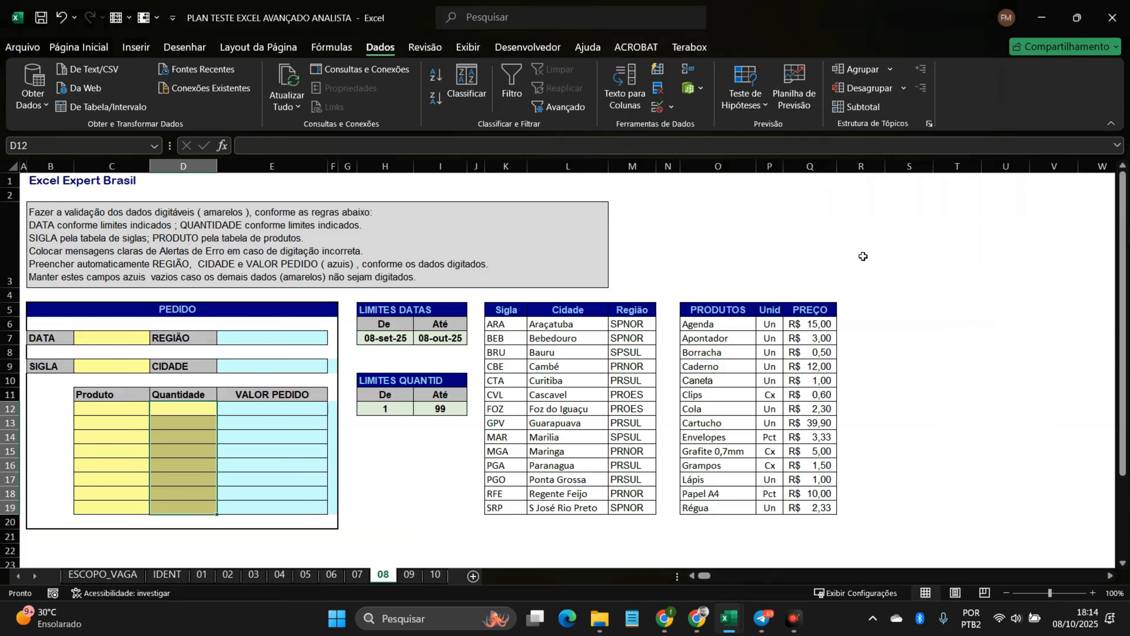
Step: Test 1000 in D16, then clear the Quantidade cells D12:D19
left_click(172, 469)
type("1000")
key("Return")
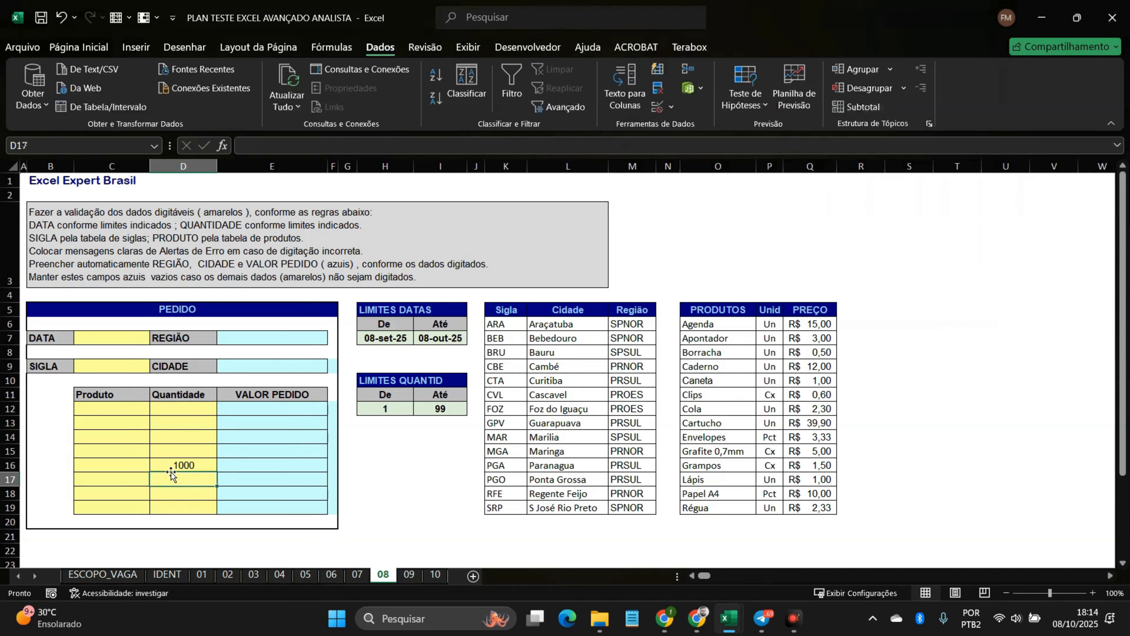
left_click(172, 468)
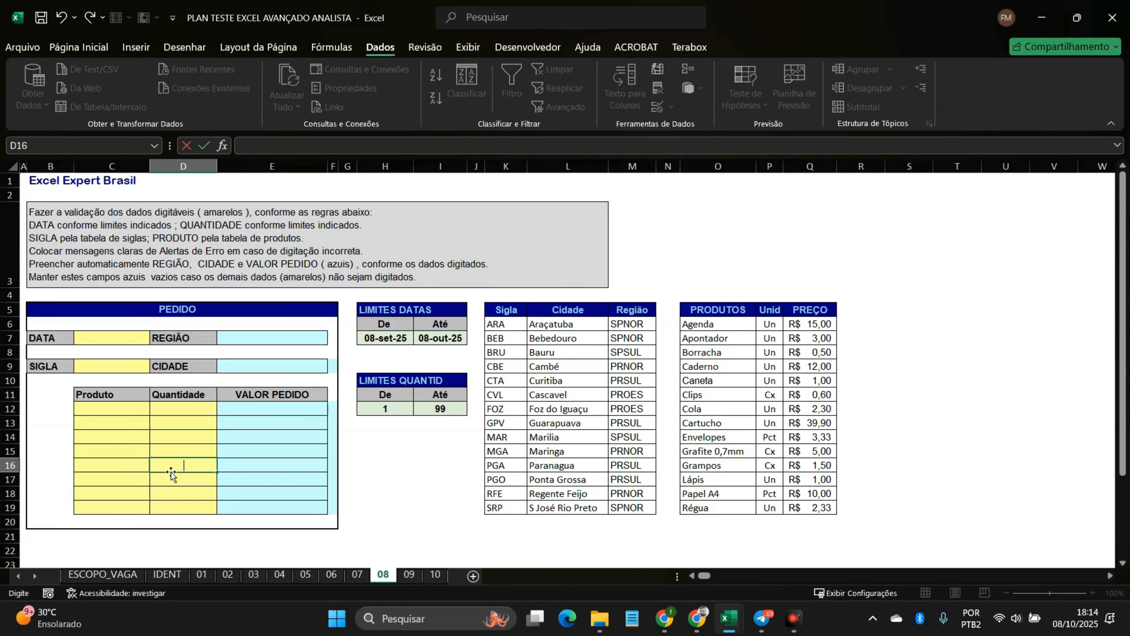
left_click(199, 405)
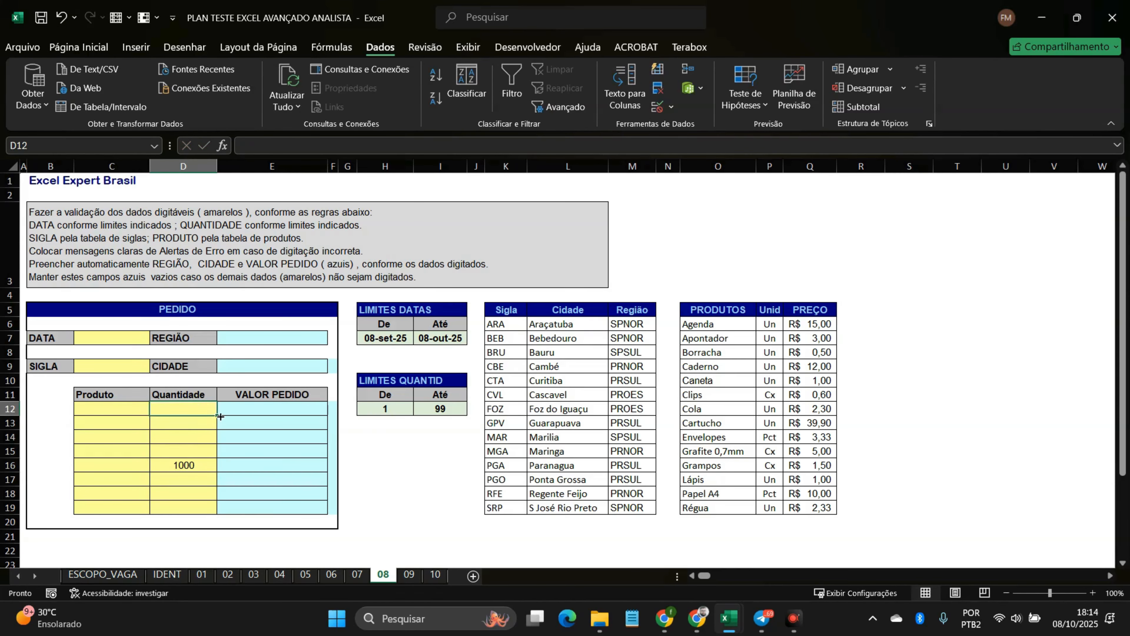
left_click_drag(217, 416, 211, 513)
Step: Retest 1000 in D16 and D12, cancelling the rejected 1000 in D12
left_click(208, 467)
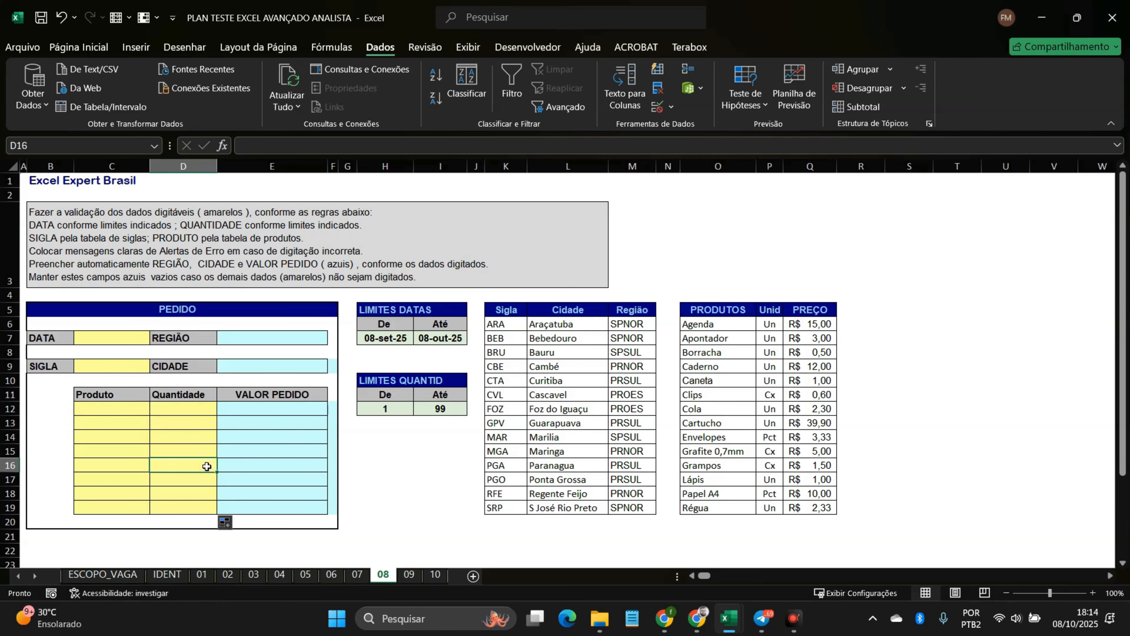
type("1000")
key("Return")
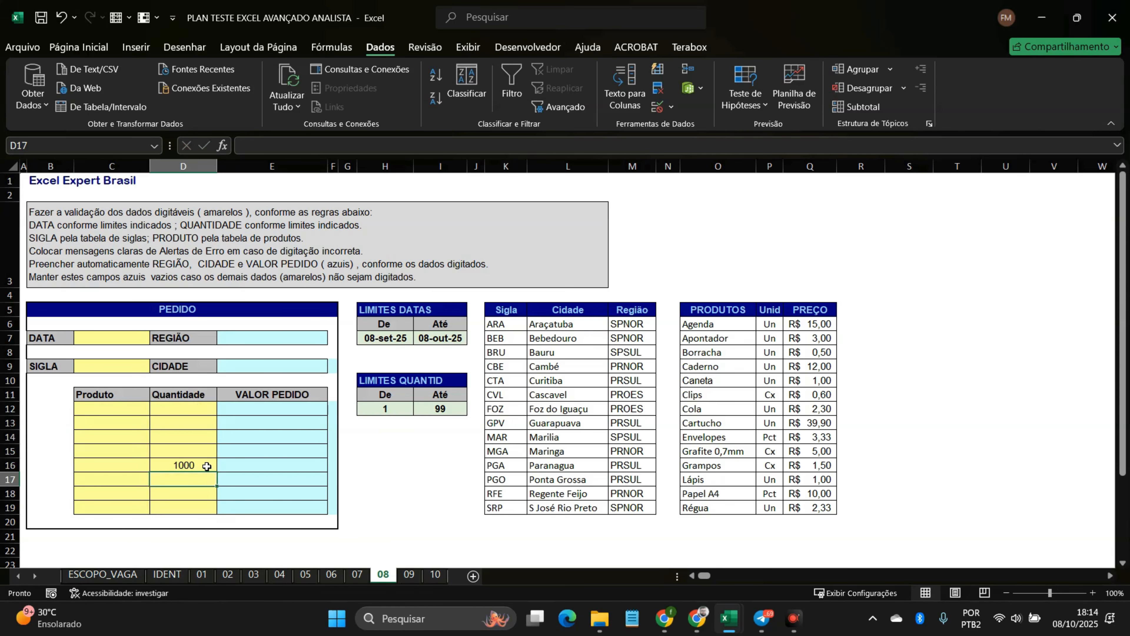
left_click(207, 466)
key("BackSpace")
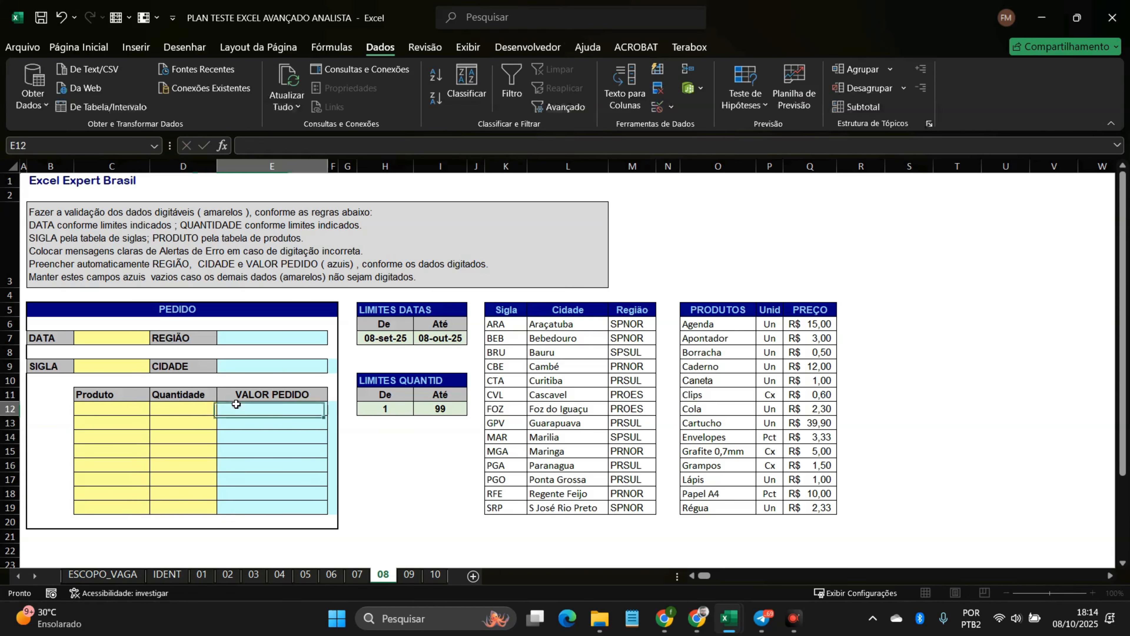
key("Return")
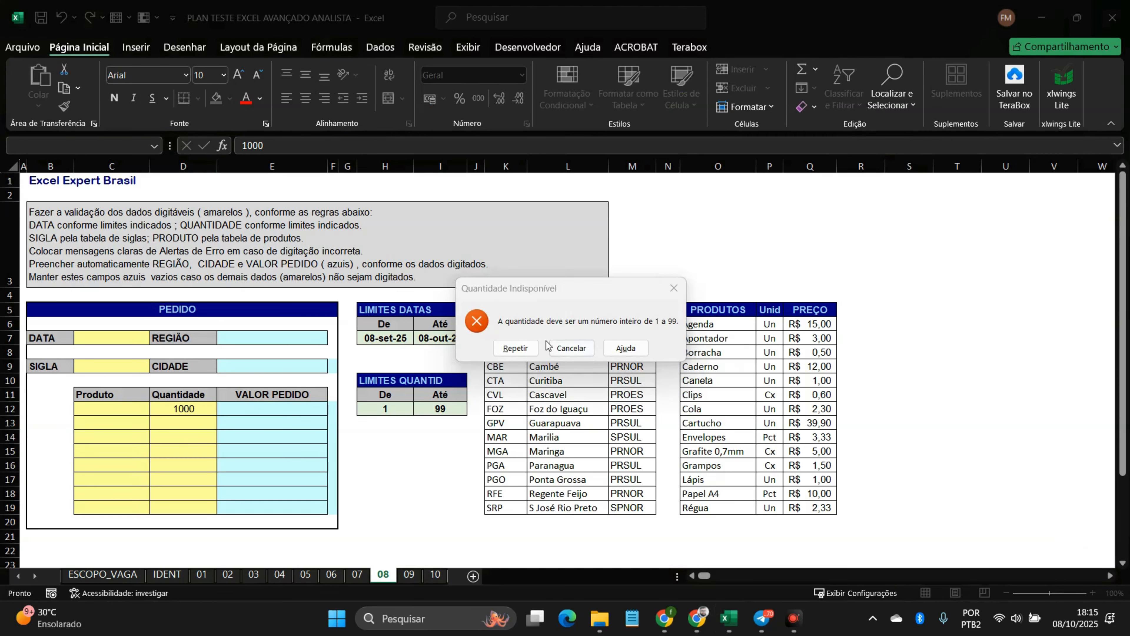
left_click(571, 348)
left_click(389, 410)
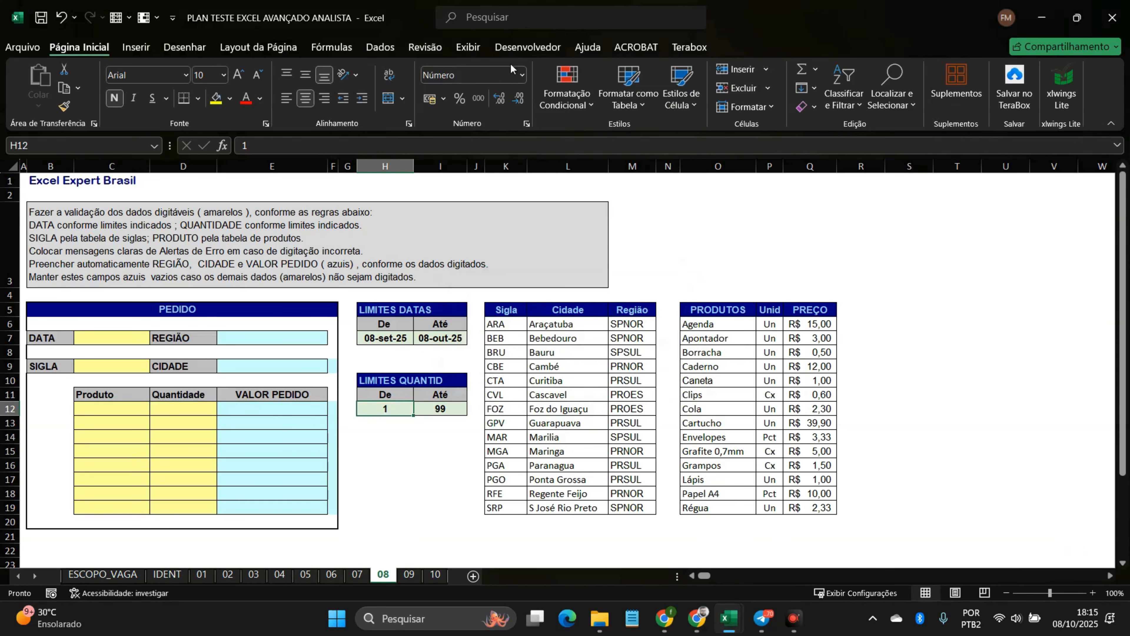
Step: Check the Número format settings in Format Cells and close without changes
left_click(521, 75)
left_click(490, 455)
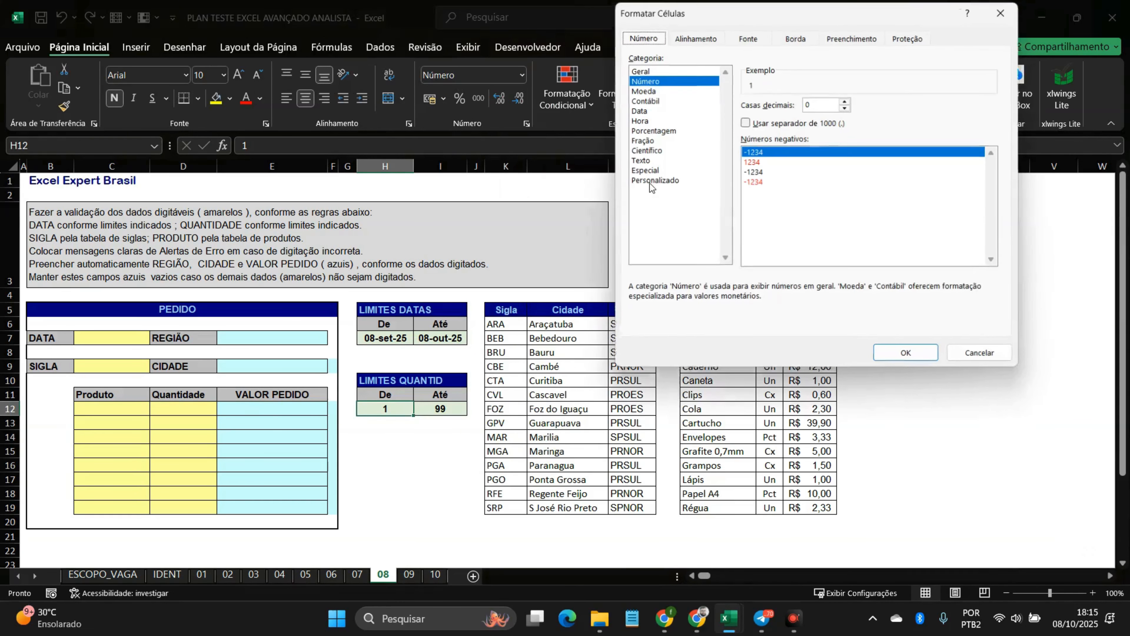
left_click(651, 82)
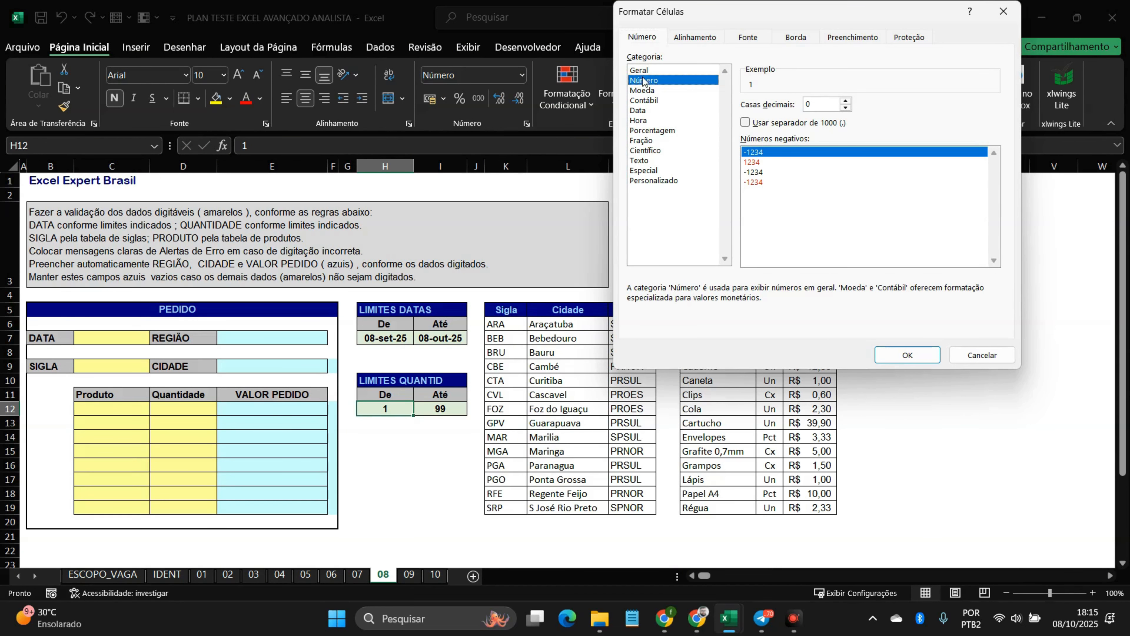
left_click(979, 356)
Step: Apply D12's quantity validation to all other cells with the same settings
left_click(178, 408)
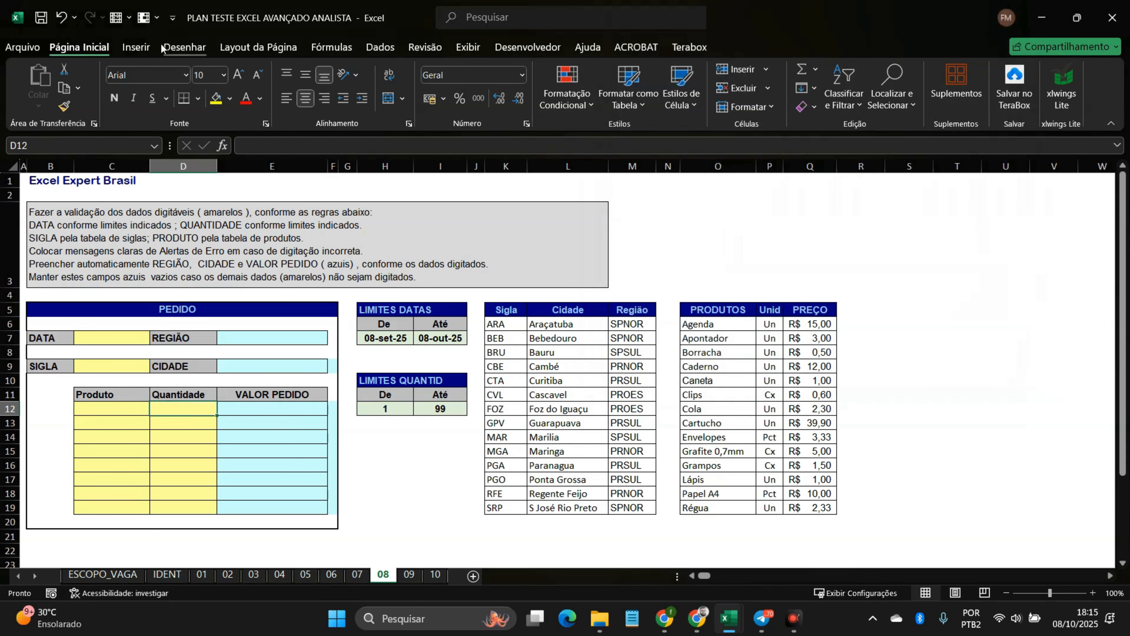
left_click(379, 47)
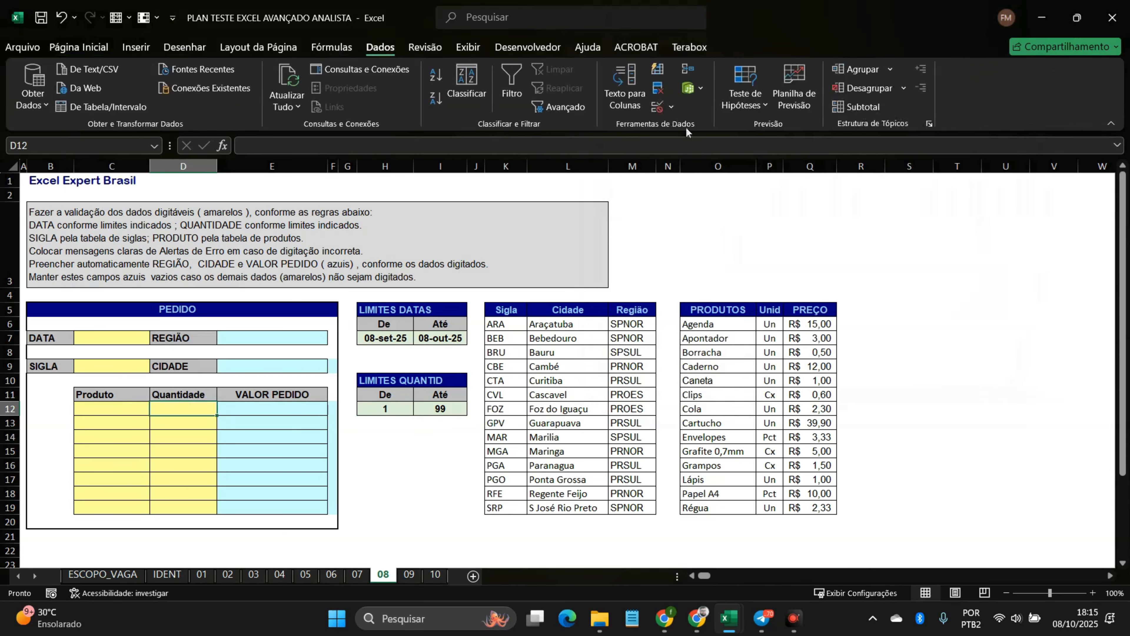
left_click(657, 107)
left_click(684, 101)
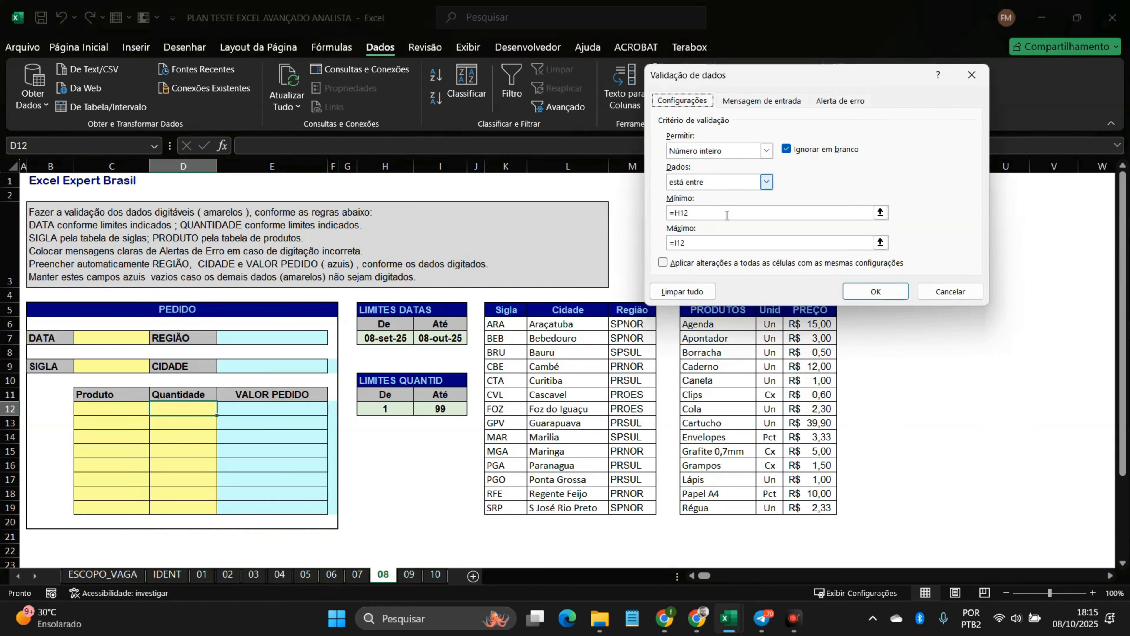
left_click(663, 263)
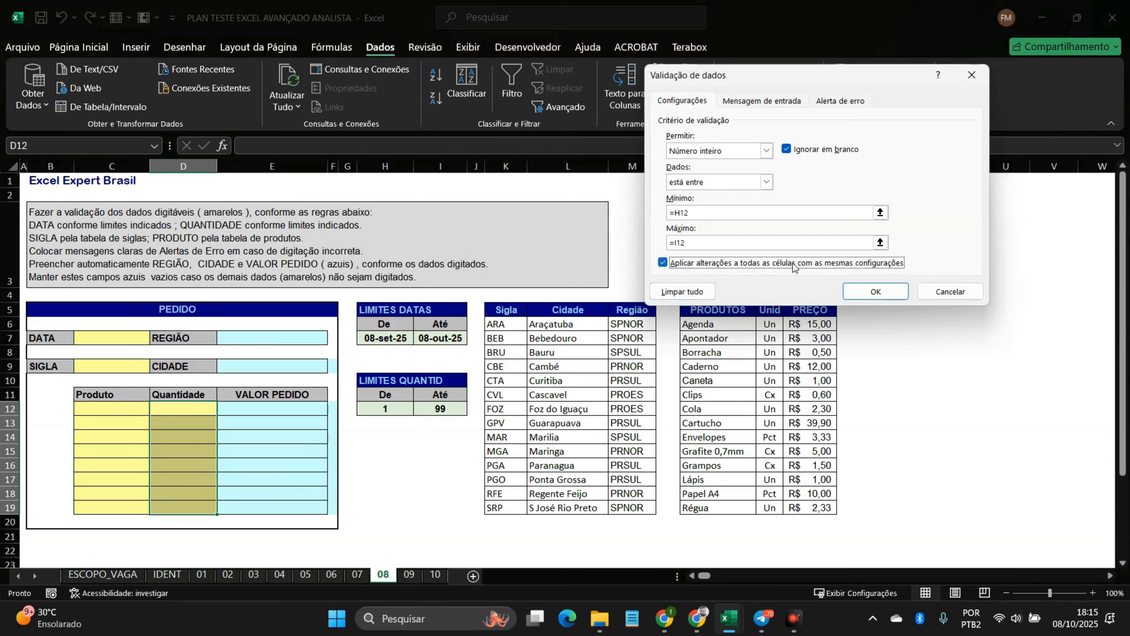
left_click(875, 292)
Step: Test the quantity 100 in D15, then clear it
left_click(179, 450)
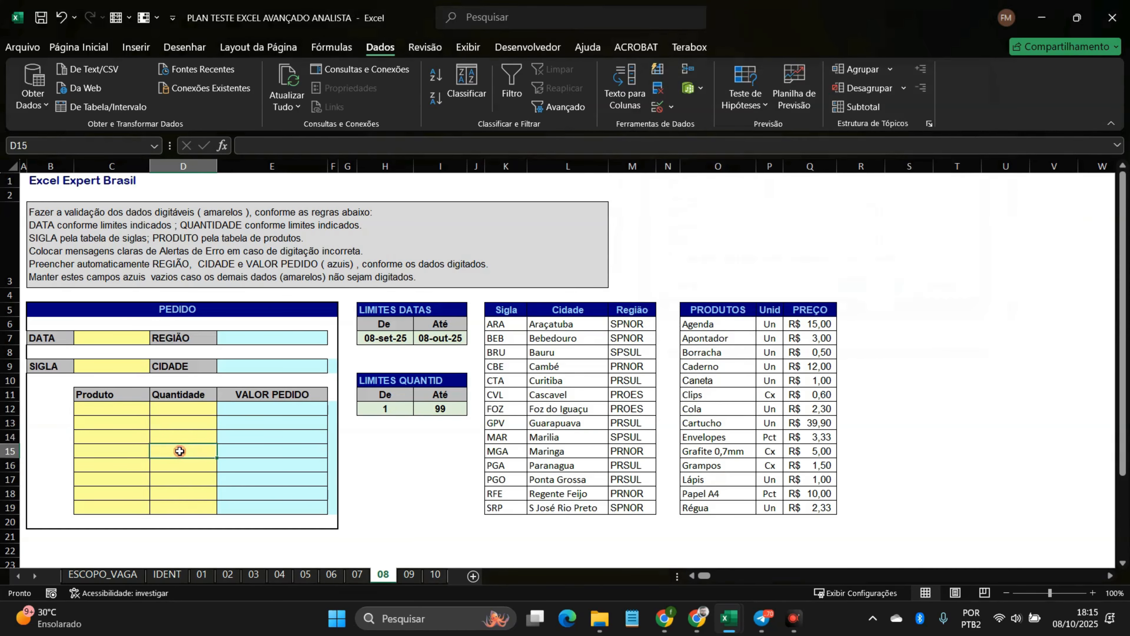
type("100")
key("Return")
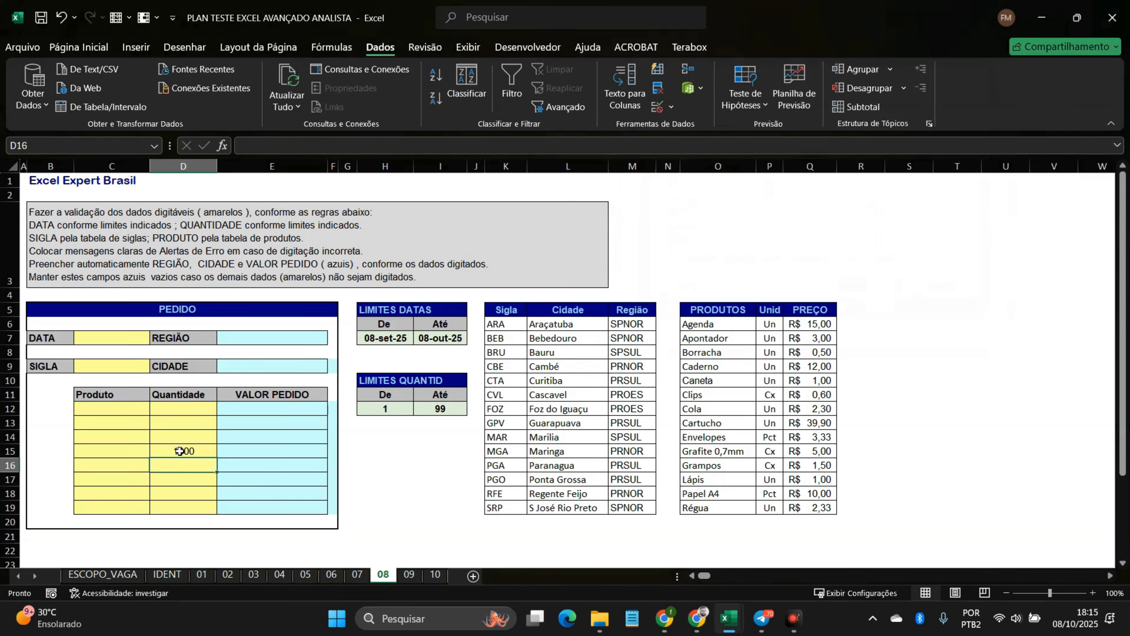
left_click(180, 450)
type("100")
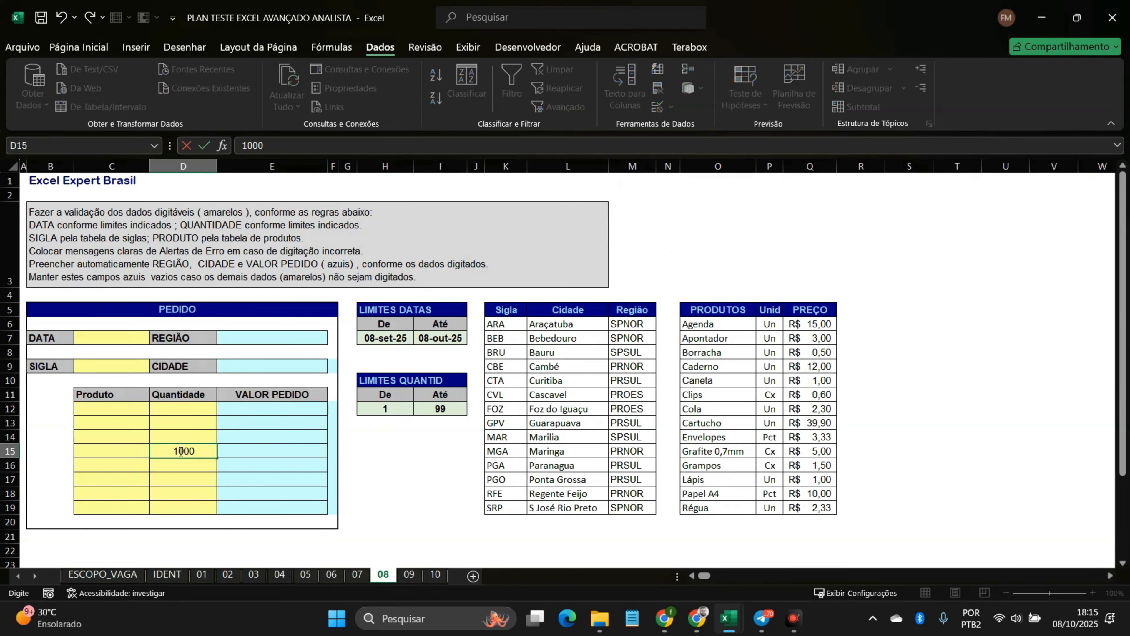
key("Return")
left_click(179, 451)
key("Delete")
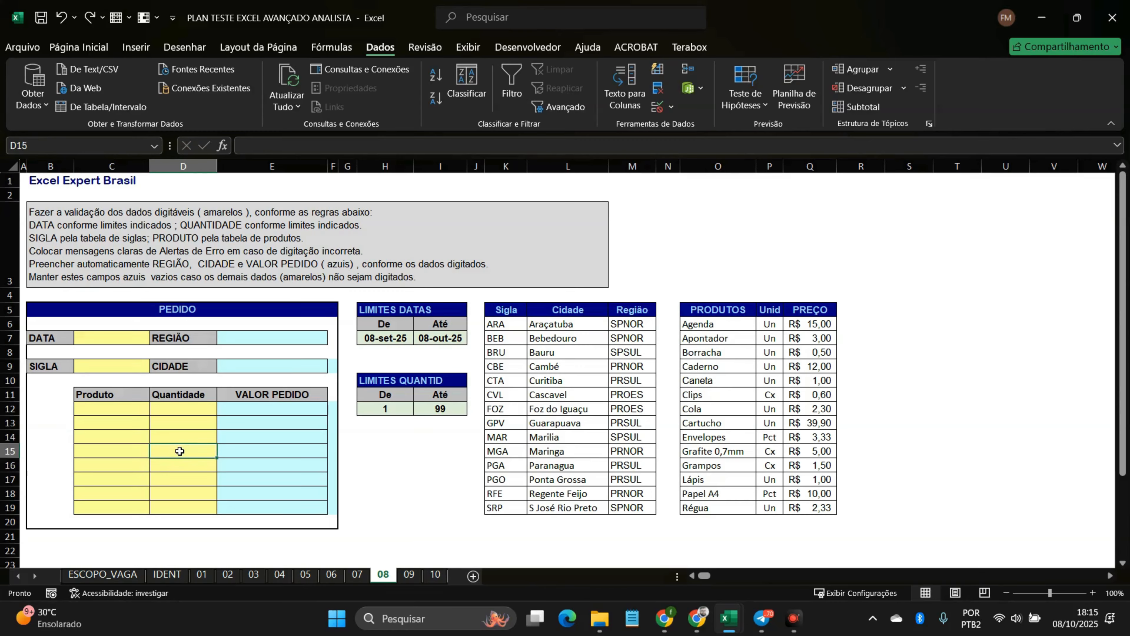
Step: Test 1000 in D12 and cancel the rejected entry
left_click(179, 407)
type("1000")
key("Return")
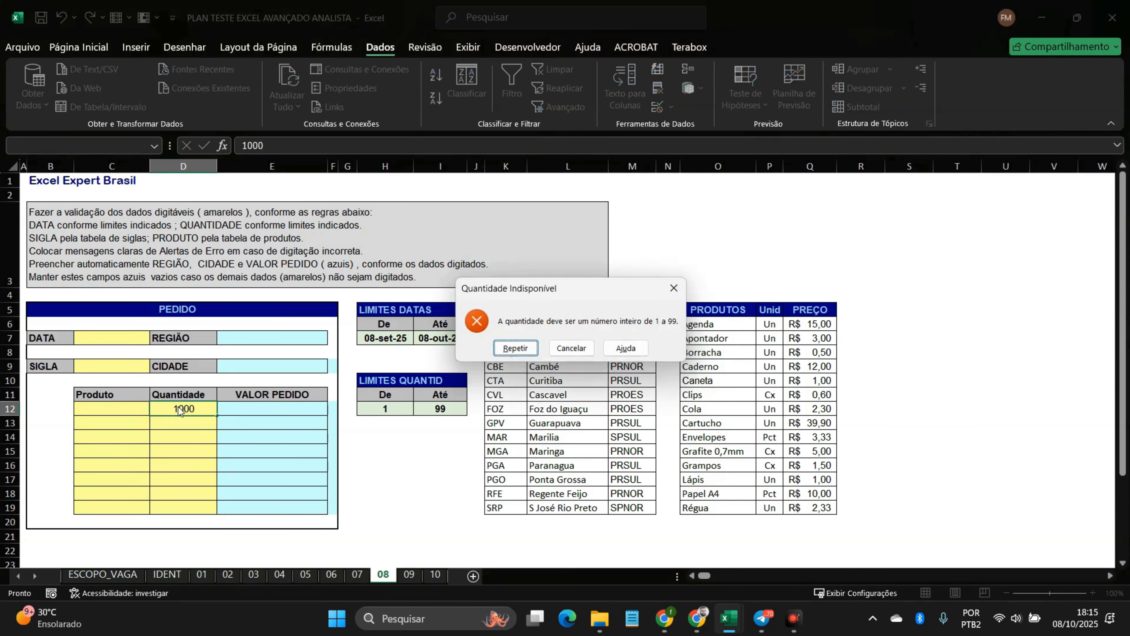
key("Return")
key("Escape")
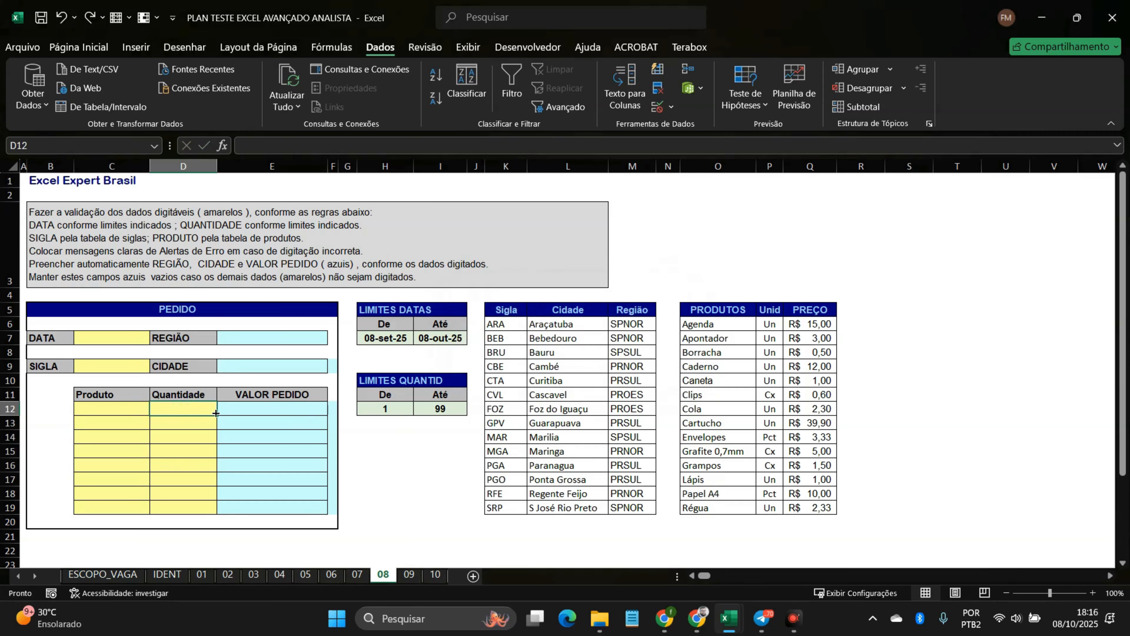
Step: Retest 1000 in D14 and again in D12, cancelling the pending D12 entry
left_click_drag(215, 413, 222, 517)
left_click(206, 435)
type("1000")
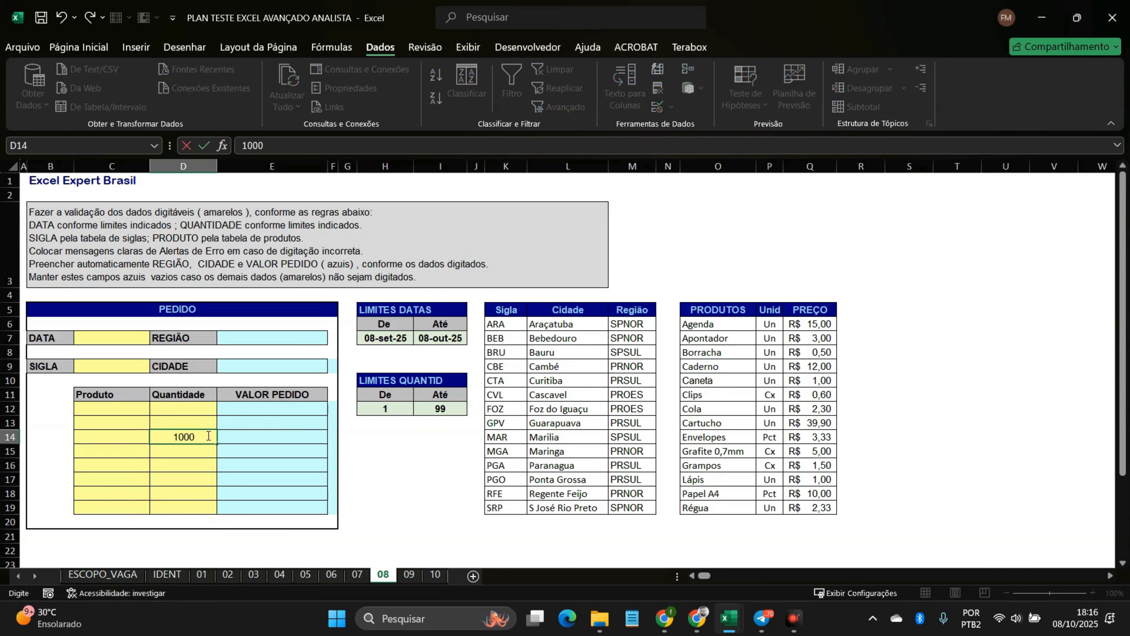
key("Return")
left_click(207, 436)
key("BackSpace")
type("1000")
left_click(202, 409)
type("1000")
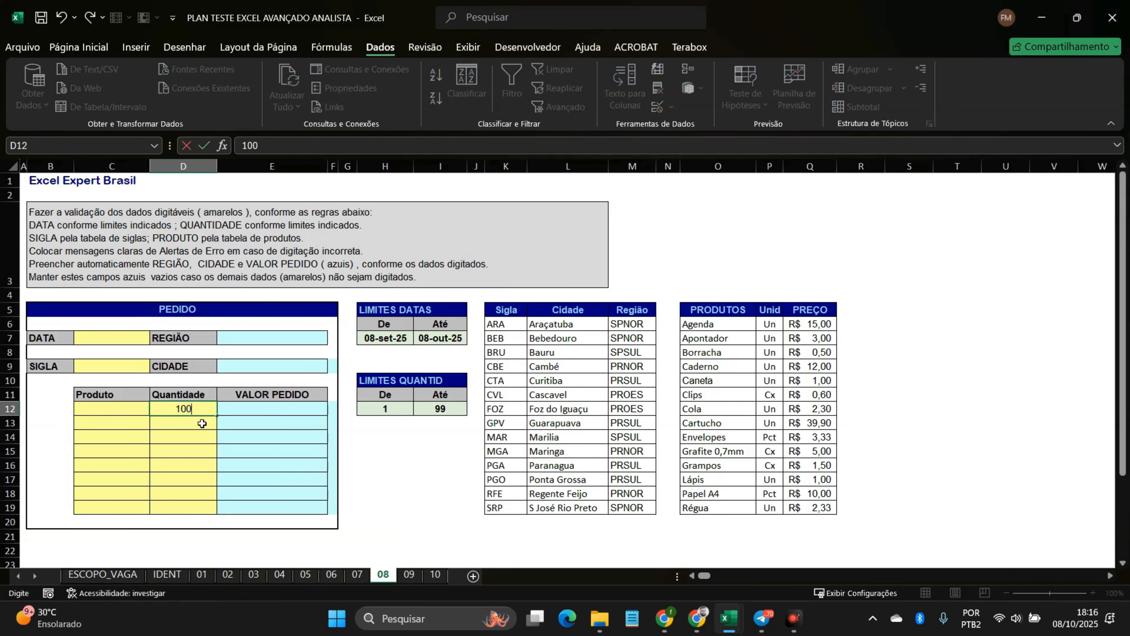
key("Return")
key("Return")
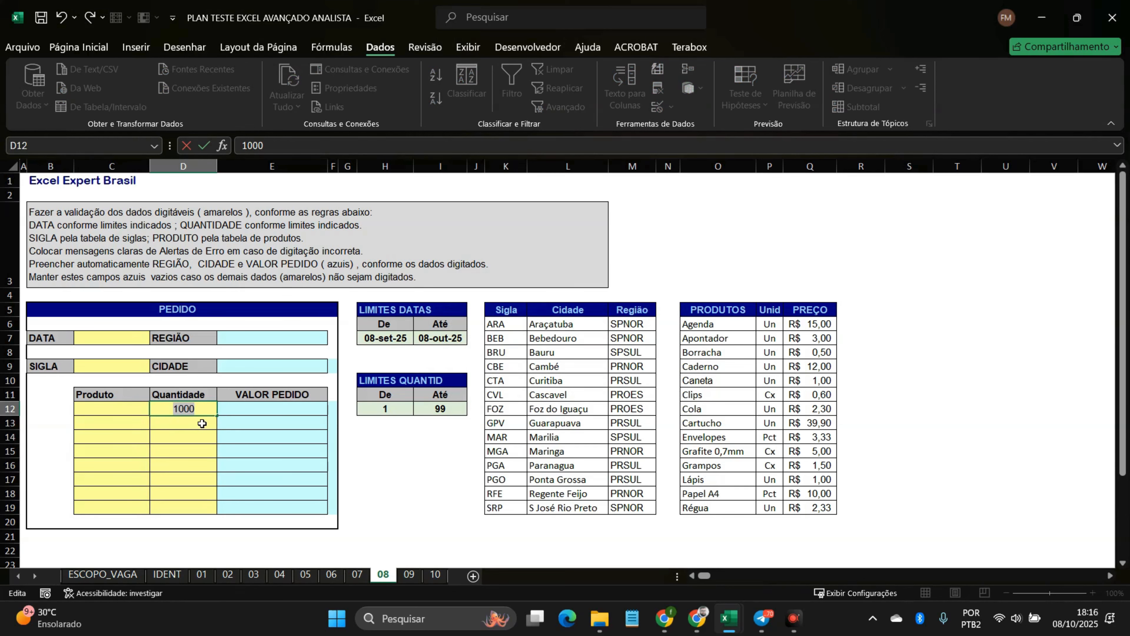
key("Escape")
Step: Reapply the validation rule to all Quantidade cells D12:D19
left_click_drag(203, 410, 195, 511)
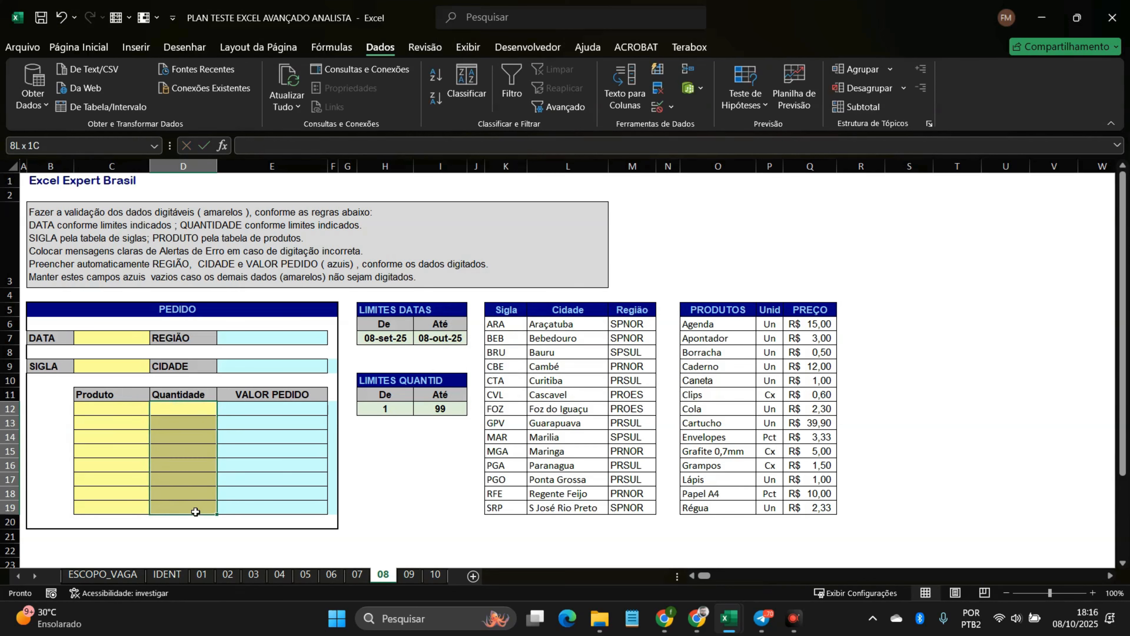
left_click(661, 108)
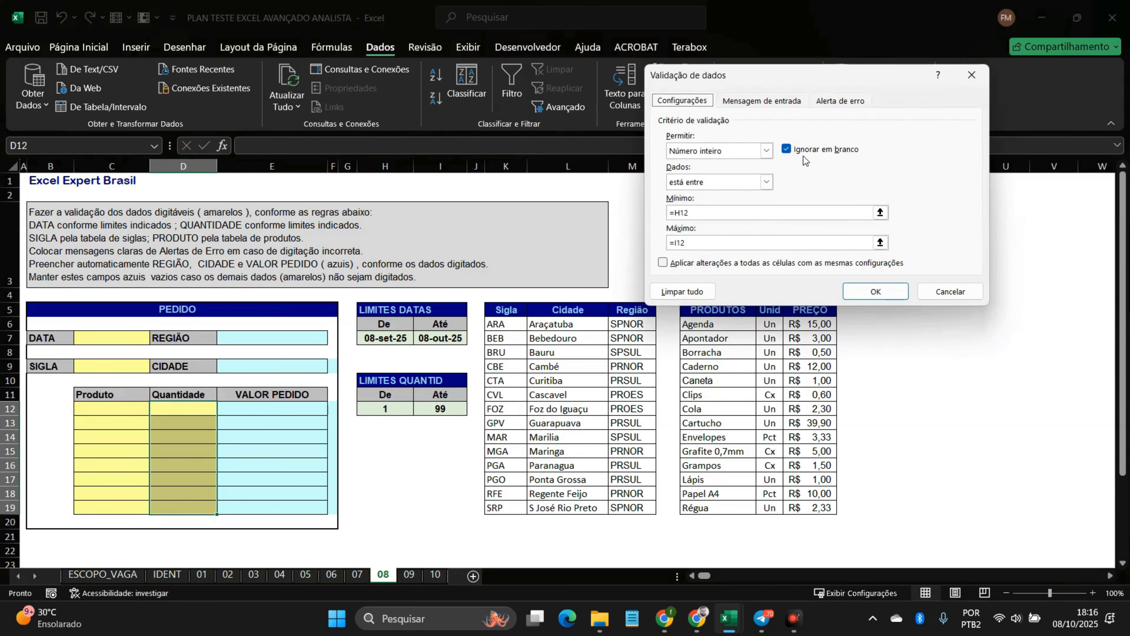
left_click(664, 263)
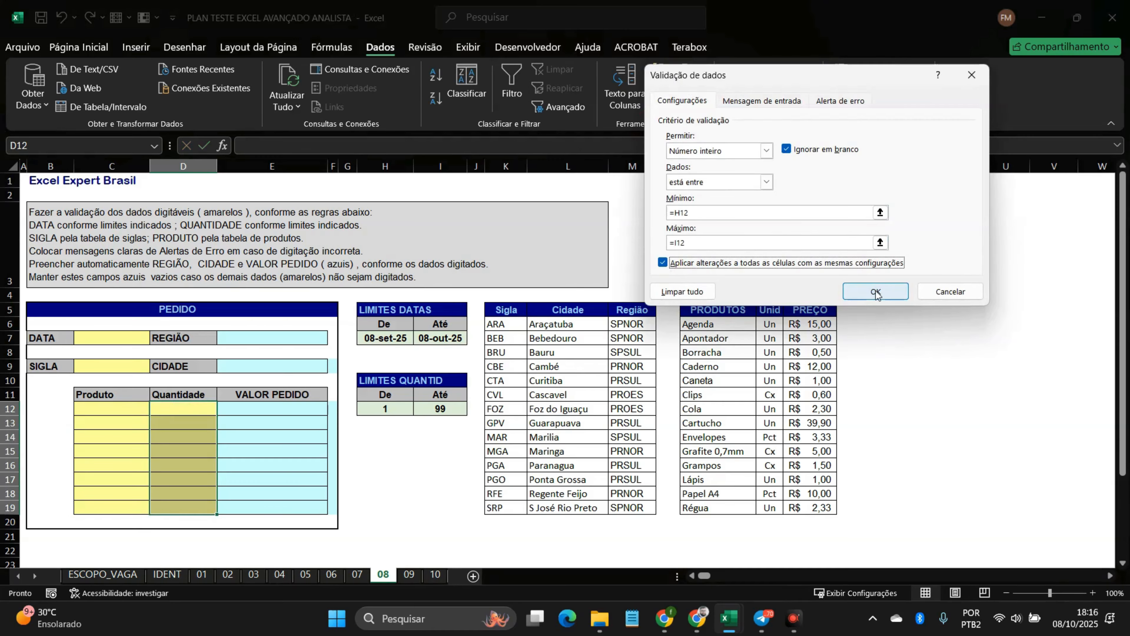
left_click(850, 294)
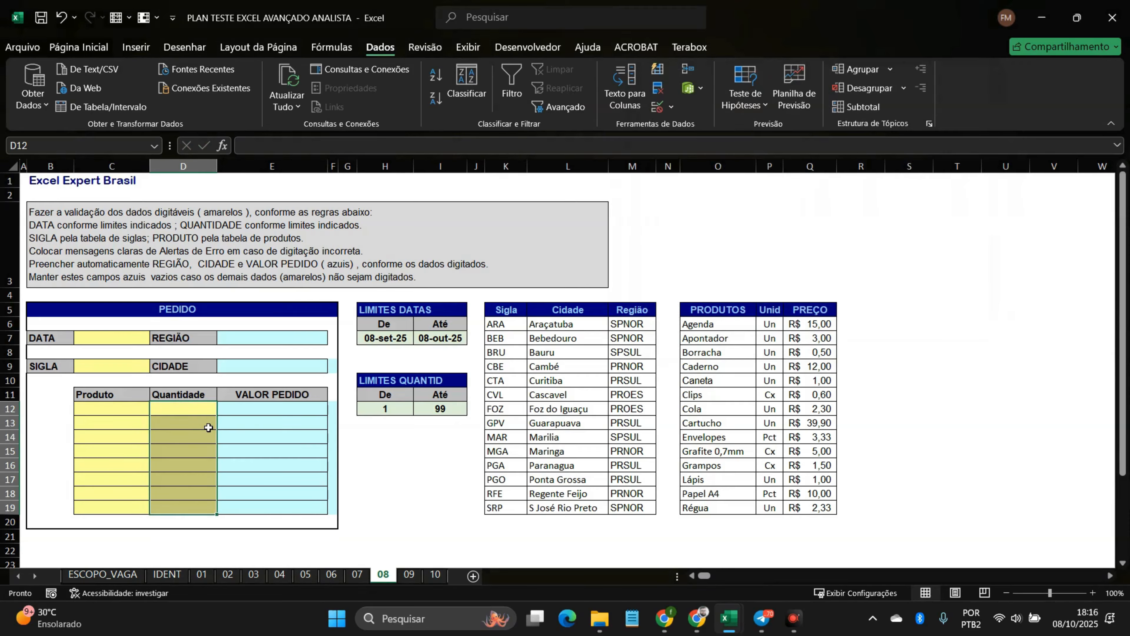
Step: Test 1000 in D15 and 100 in D12, clearing and cancelling both
left_click(197, 451)
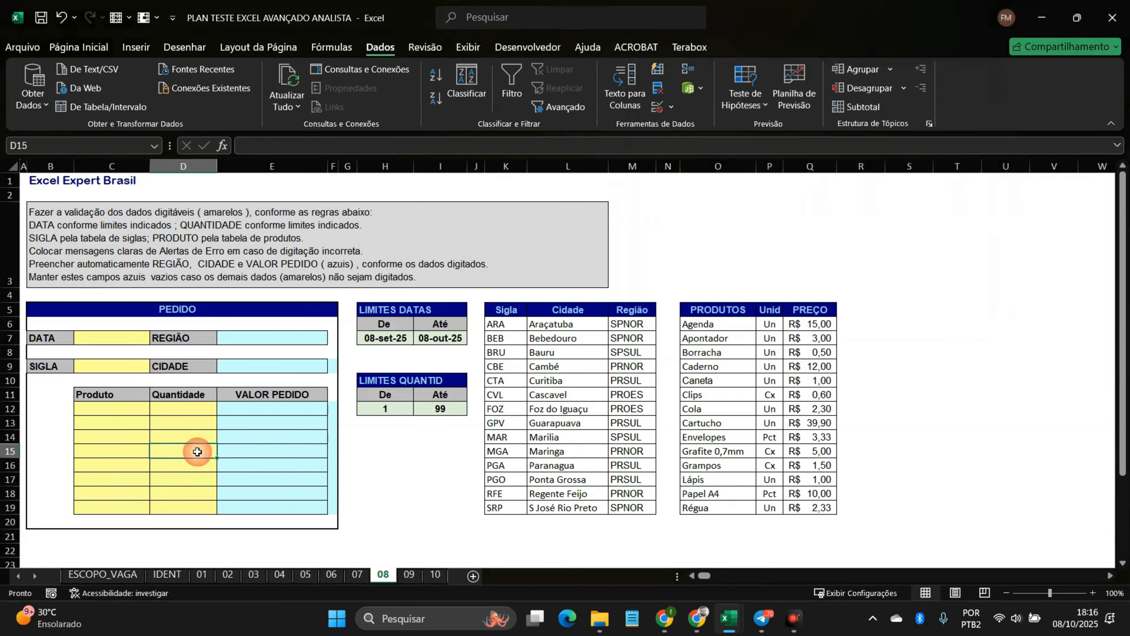
type("1000")
key("Return")
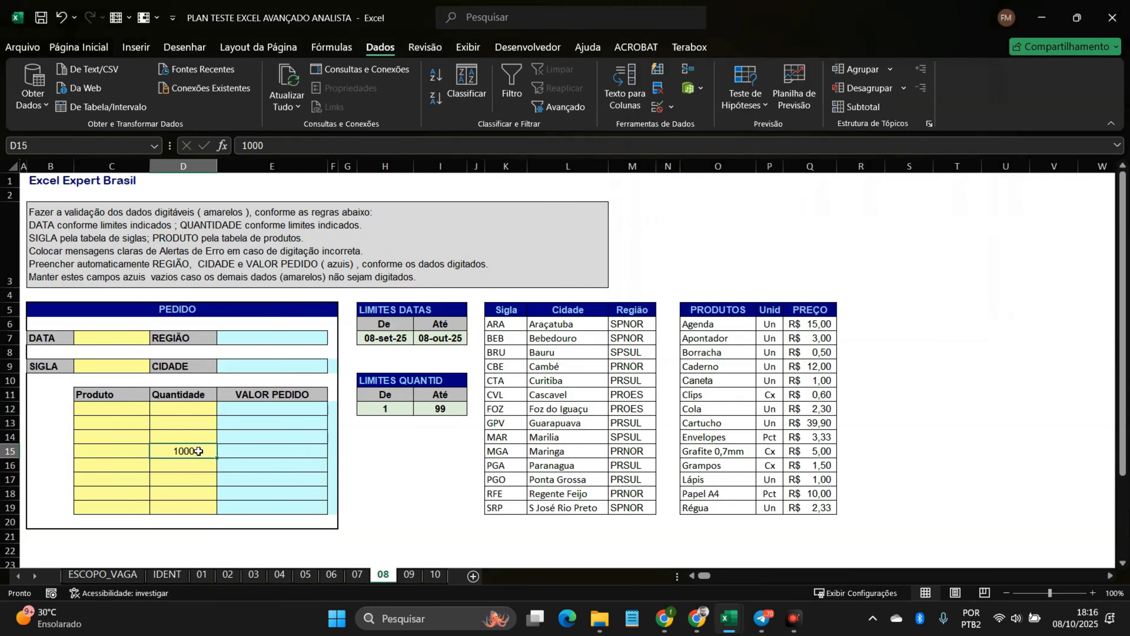
key("Delete")
key("Up")
key("Up")
key("Up")
type("100")
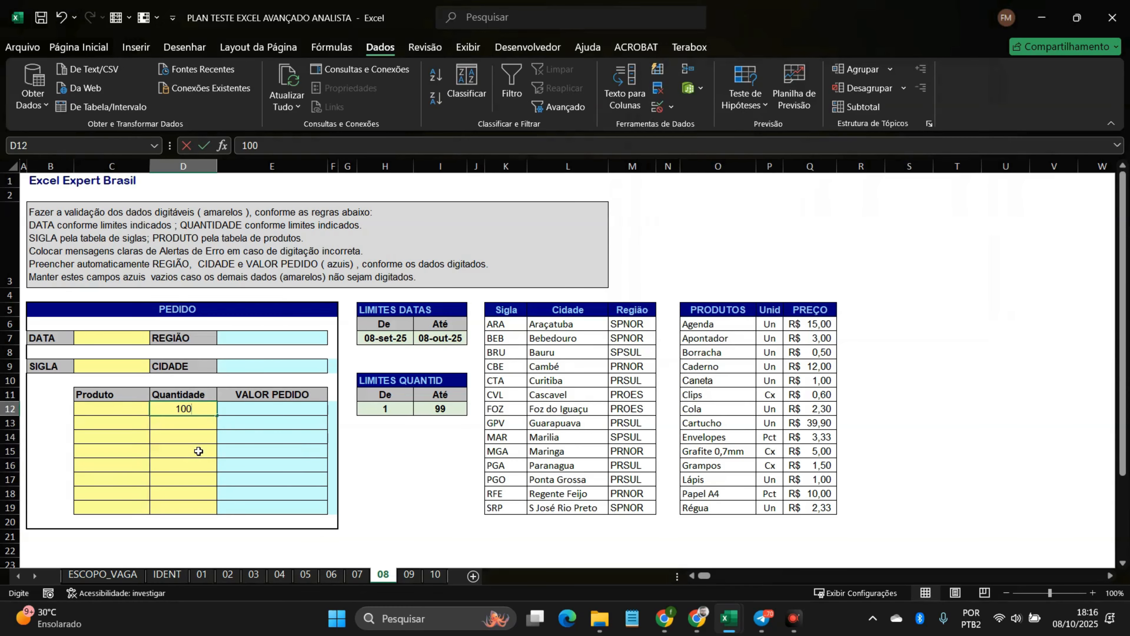
key("Return")
key("Escape")
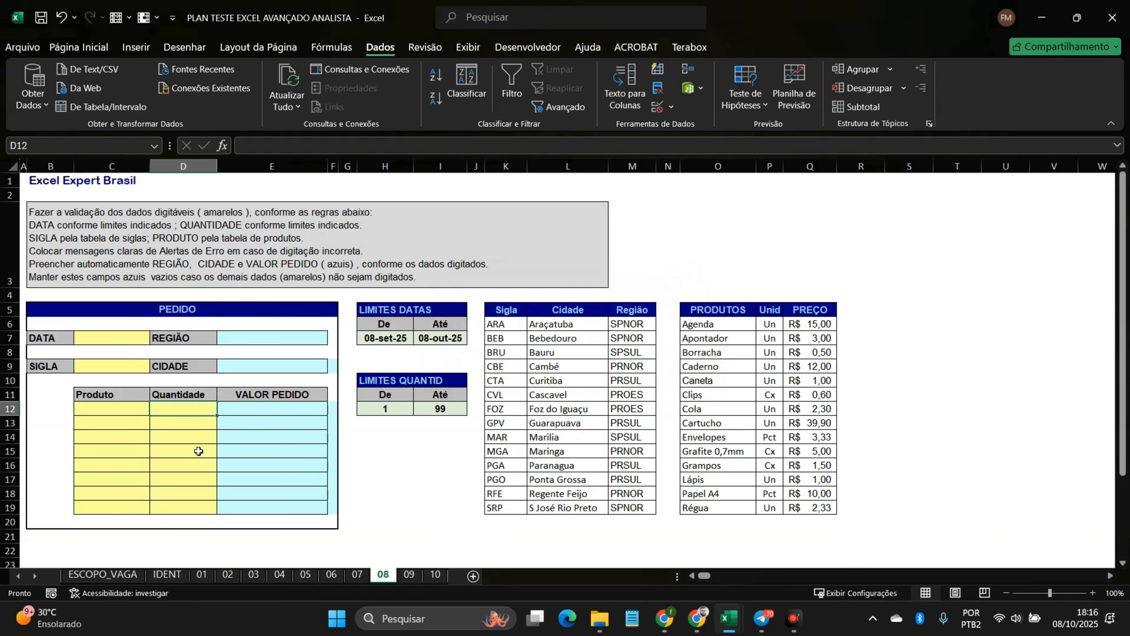
Step: Inspect the rules on D13 and D14, whose limits point to =H13 and =H14
left_click(207, 423)
left_click(657, 107)
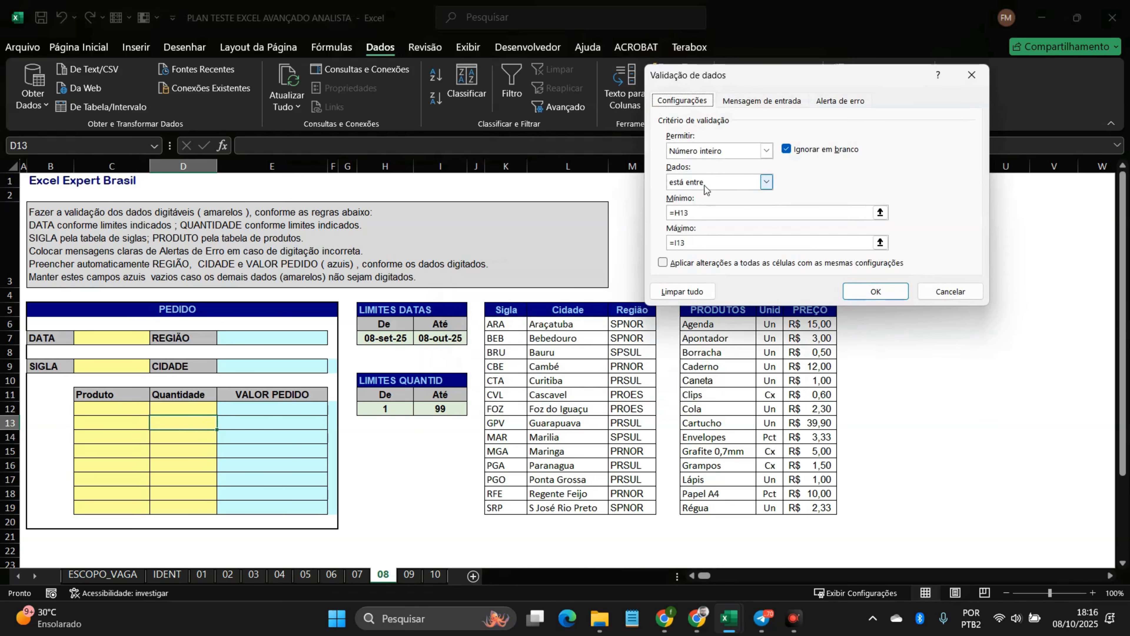
left_click(822, 263)
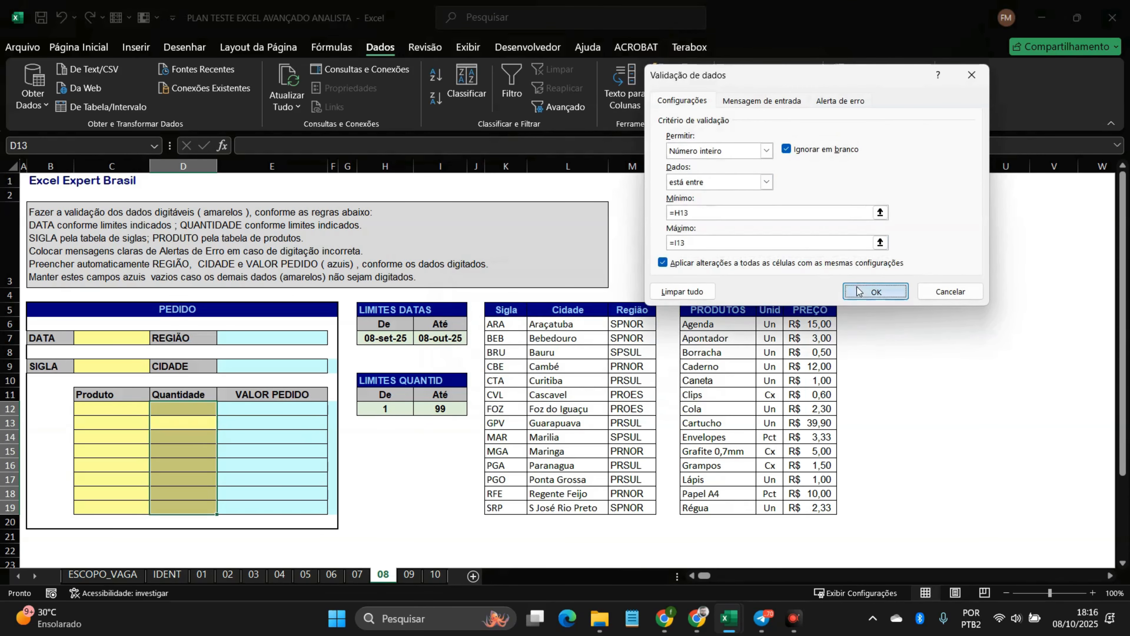
left_click(859, 292)
left_click(200, 437)
left_click(670, 108)
left_click(712, 125)
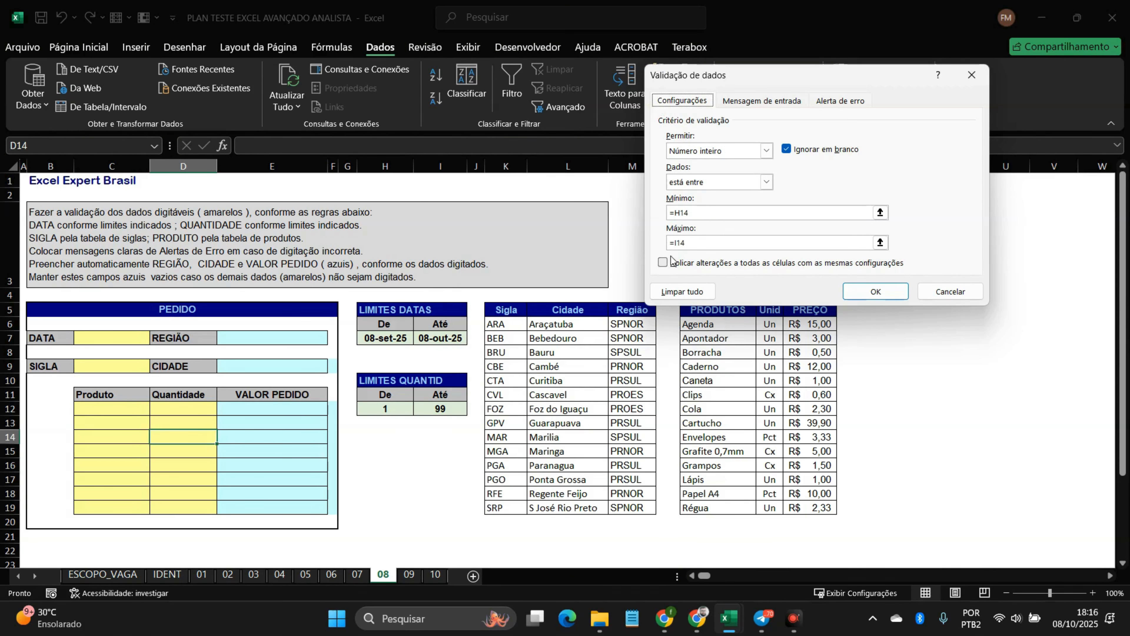
left_click(671, 261)
left_click(870, 291)
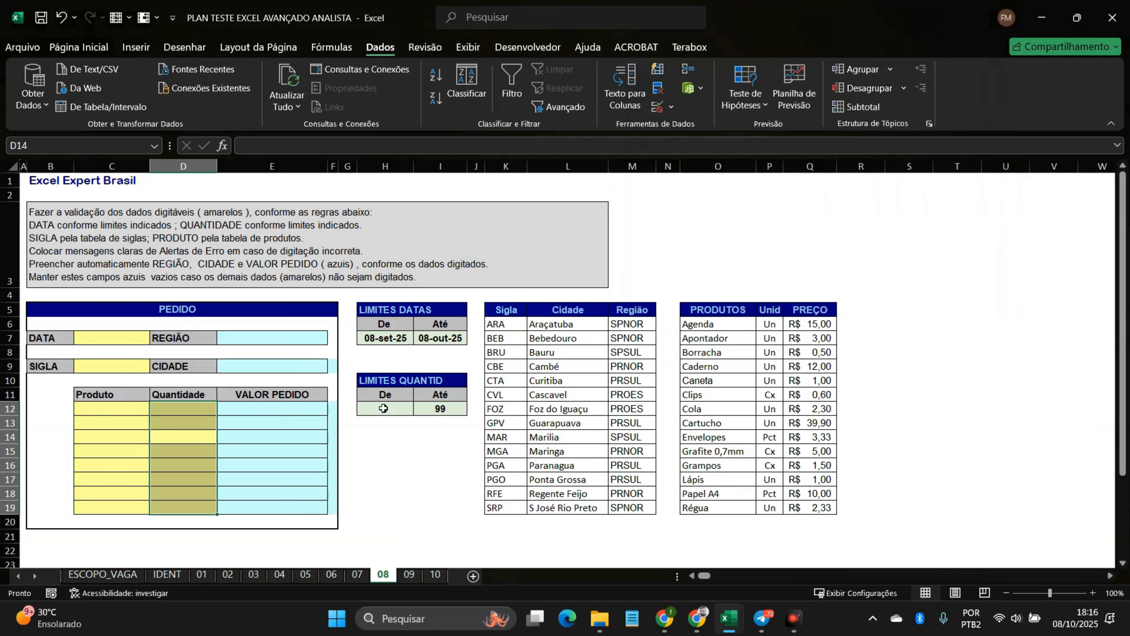
left_click(209, 410)
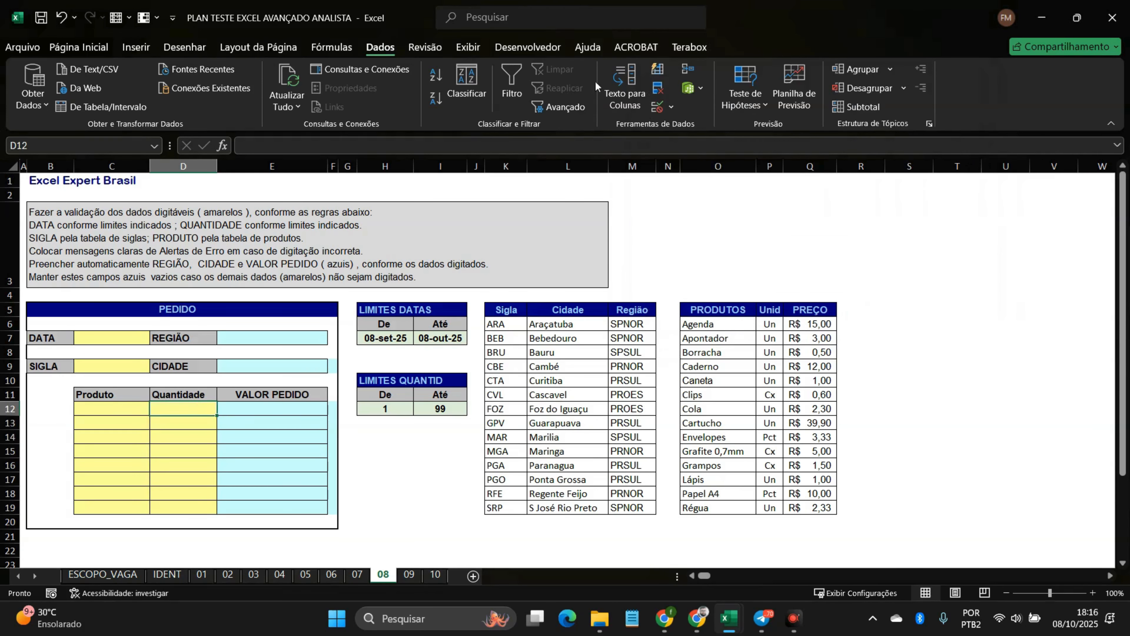
Step: Change D12's validation limits to absolute references =$H$12 and =$I$12
left_click(659, 110)
left_click(732, 213)
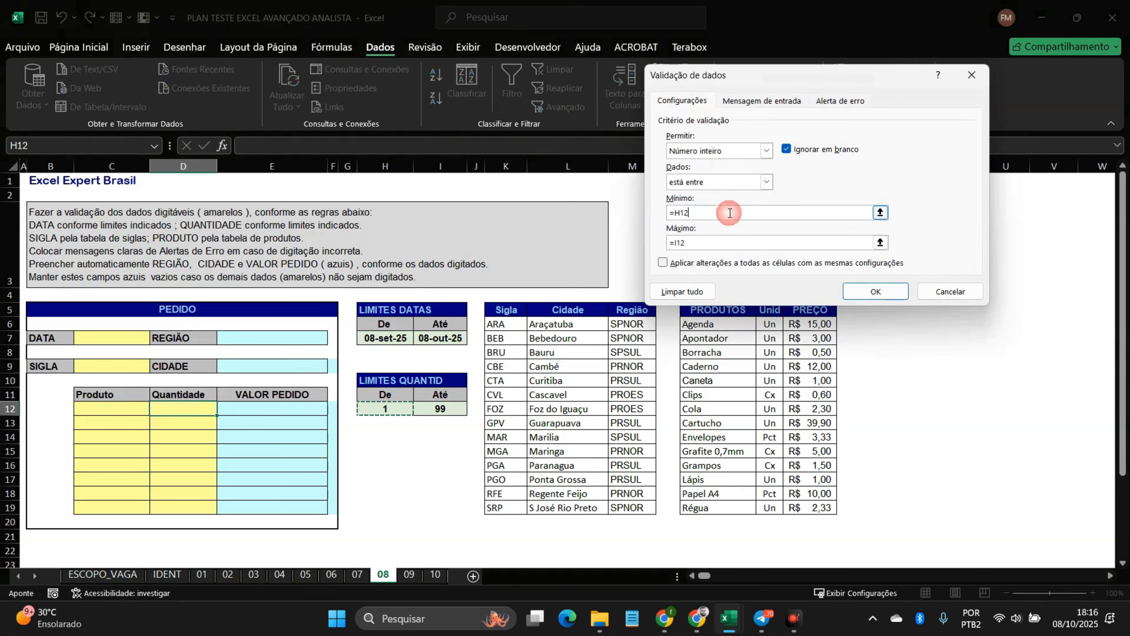
left_click(673, 212)
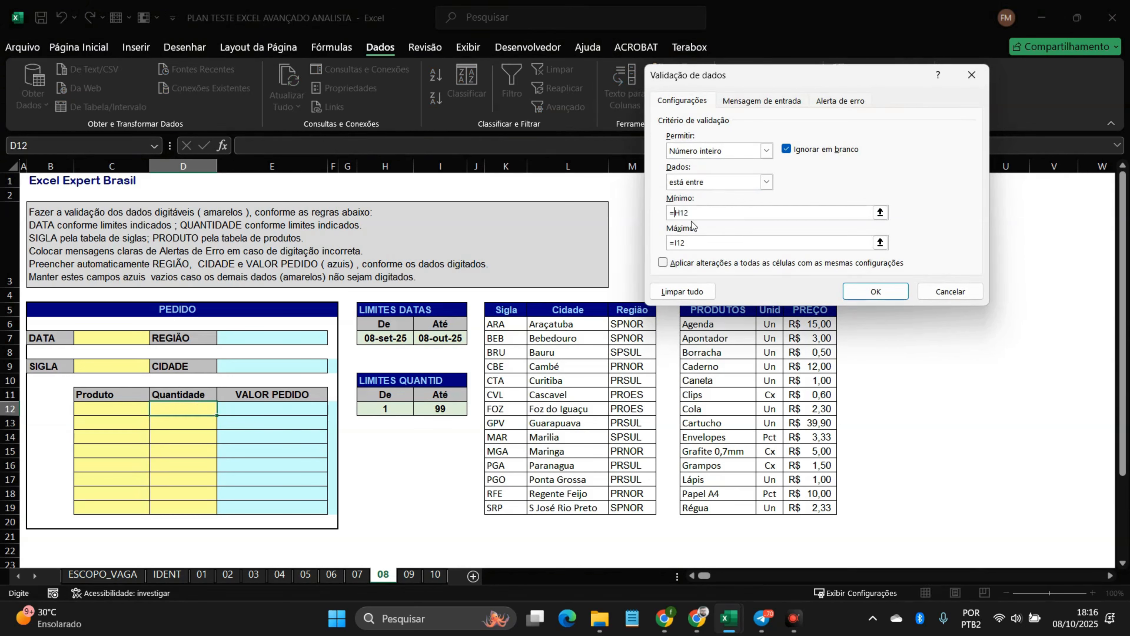
type("$")
key("Right")
type("$")
left_click(673, 242)
type("$")
key("Right")
type("$")
left_click(856, 290)
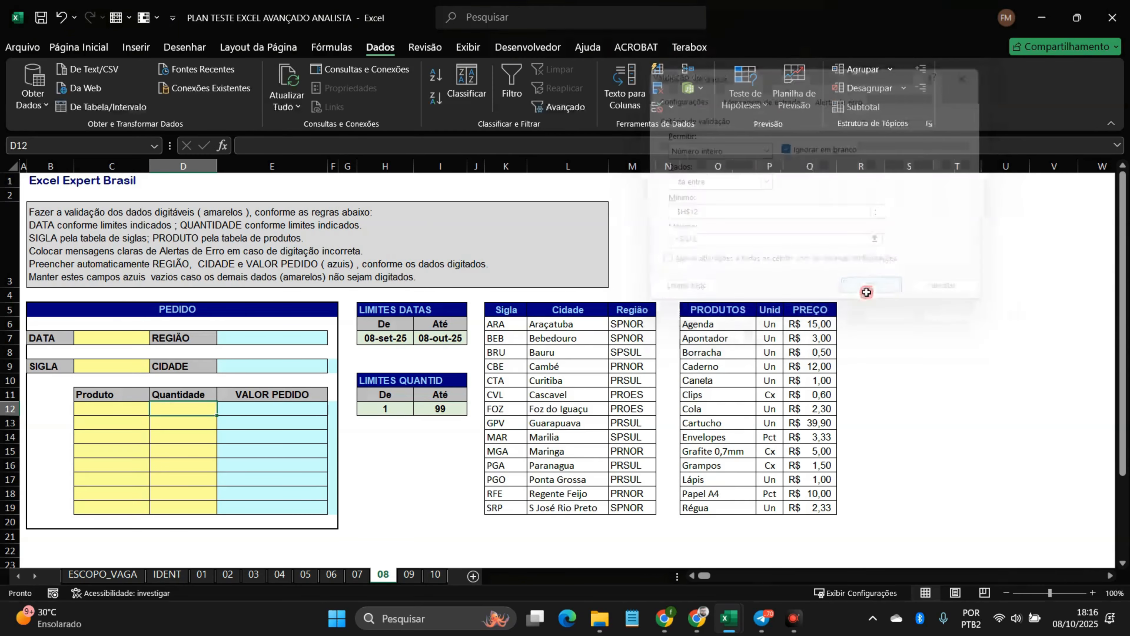
Step: Fill D12's rule down to D19 and confirm 1000 in D15 is rejected
left_click_drag(220, 413, 202, 512)
left_click(199, 451)
type("1000")
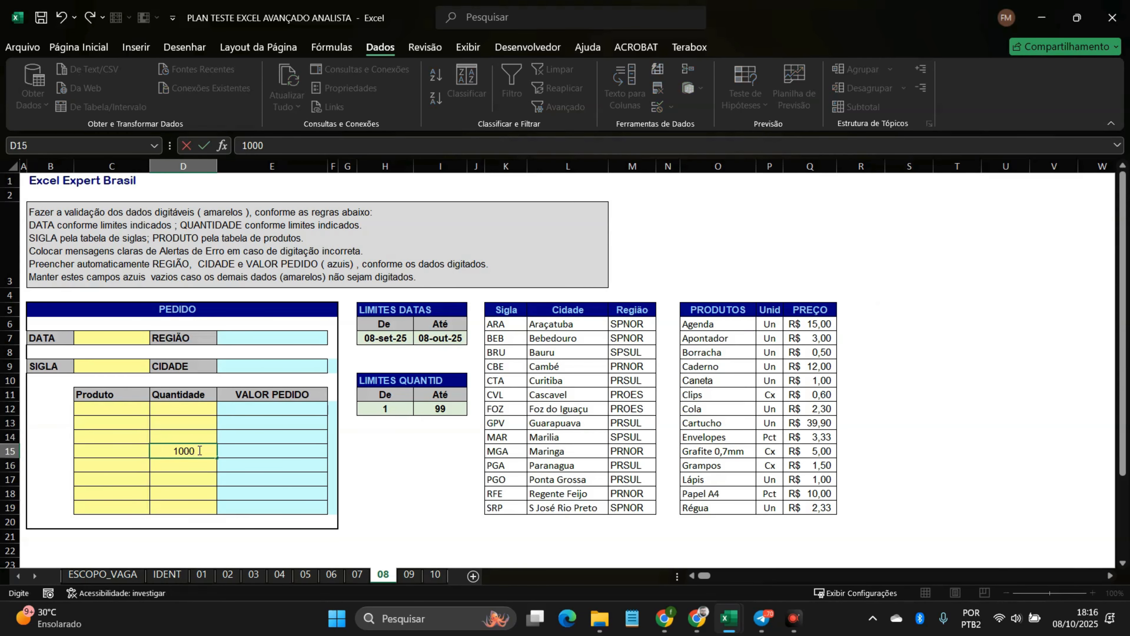
key("Return")
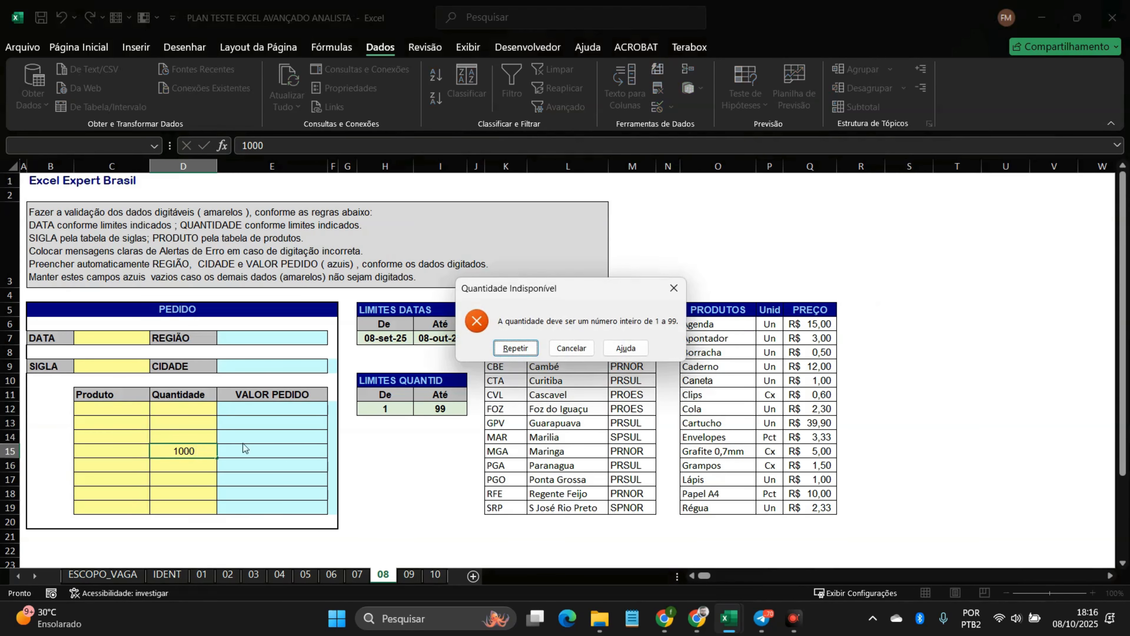
left_click(573, 349)
left_click(377, 409)
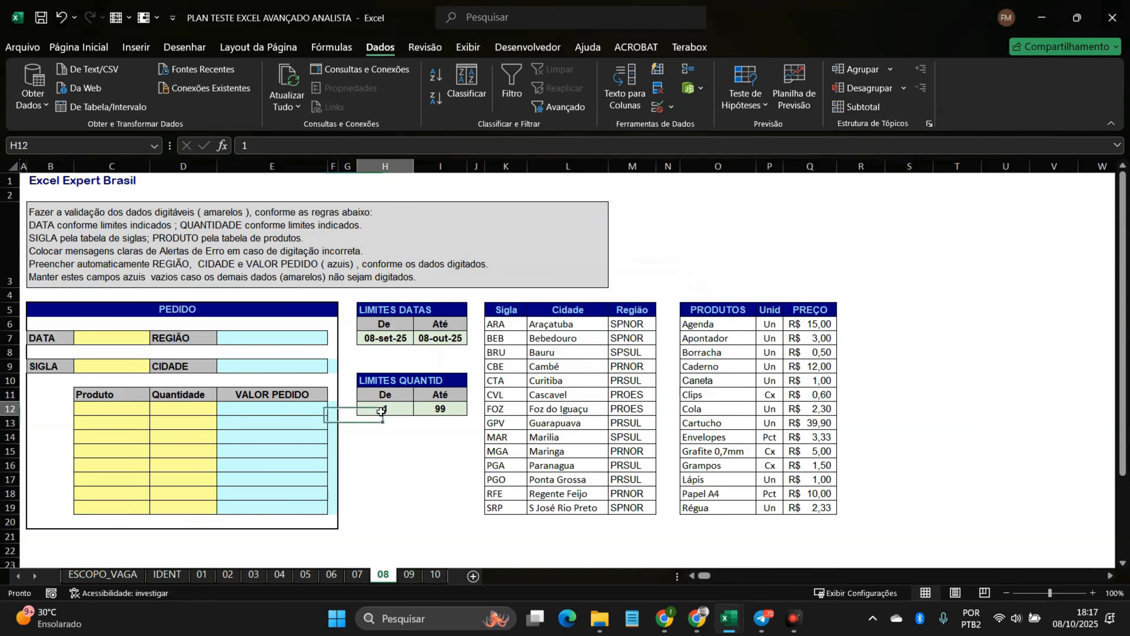
left_click(194, 413)
left_click(657, 107)
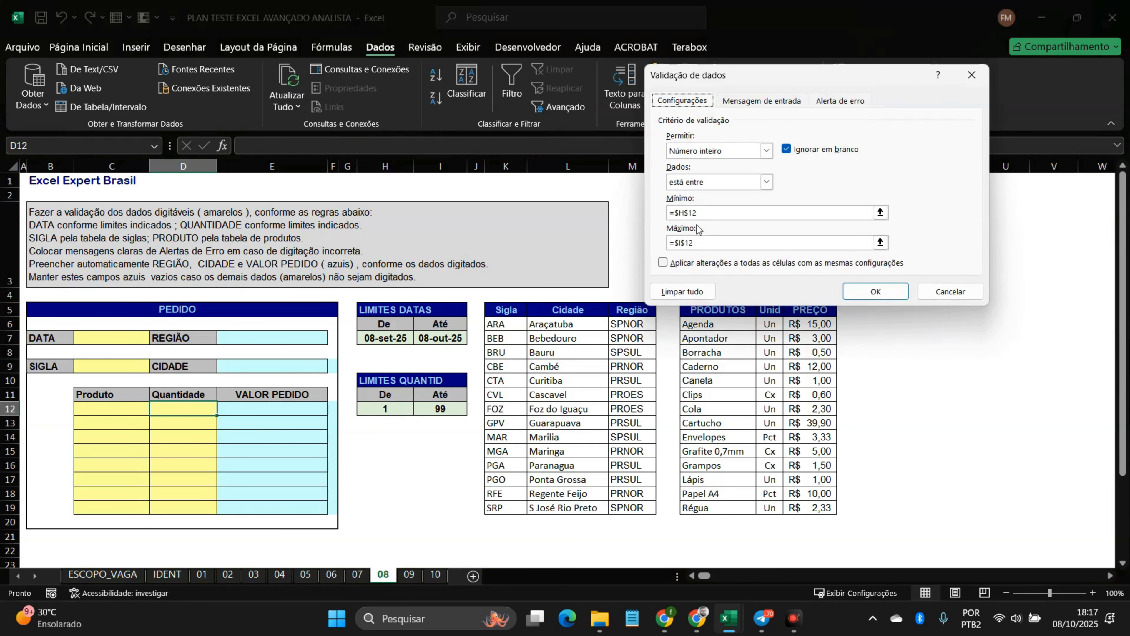
left_click(743, 102)
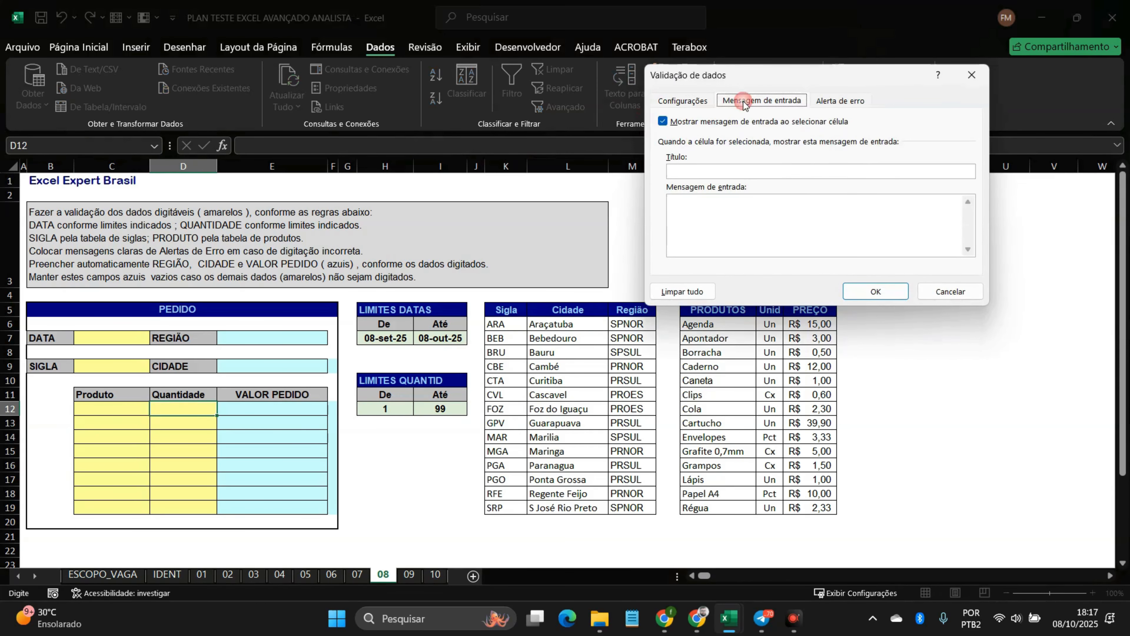
left_click(840, 101)
left_click(888, 295)
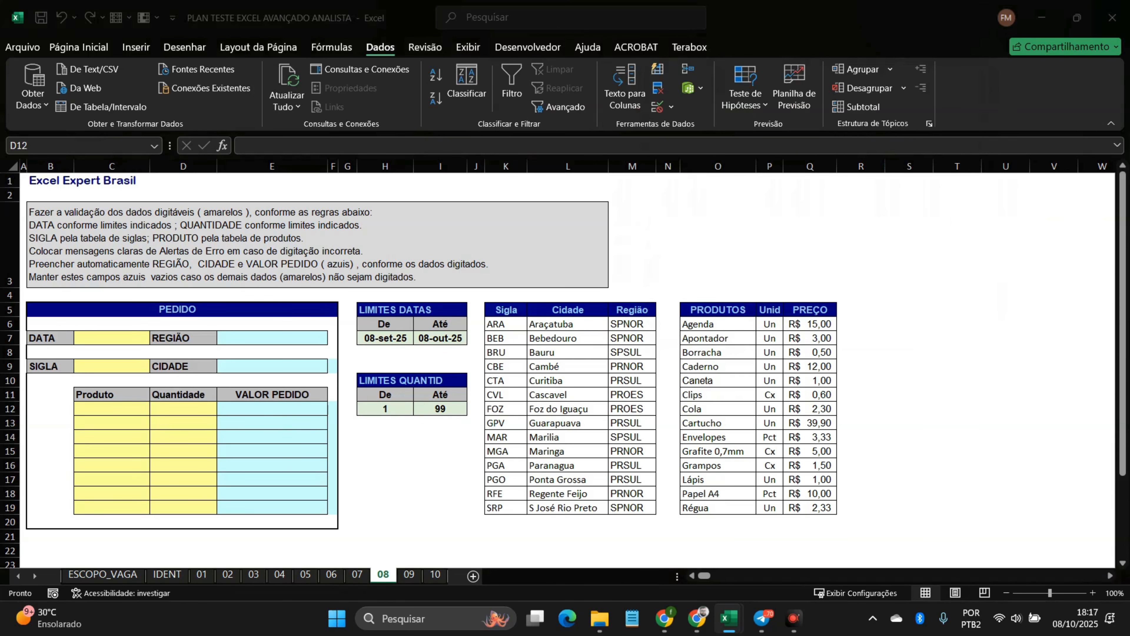
left_click(254, 338)
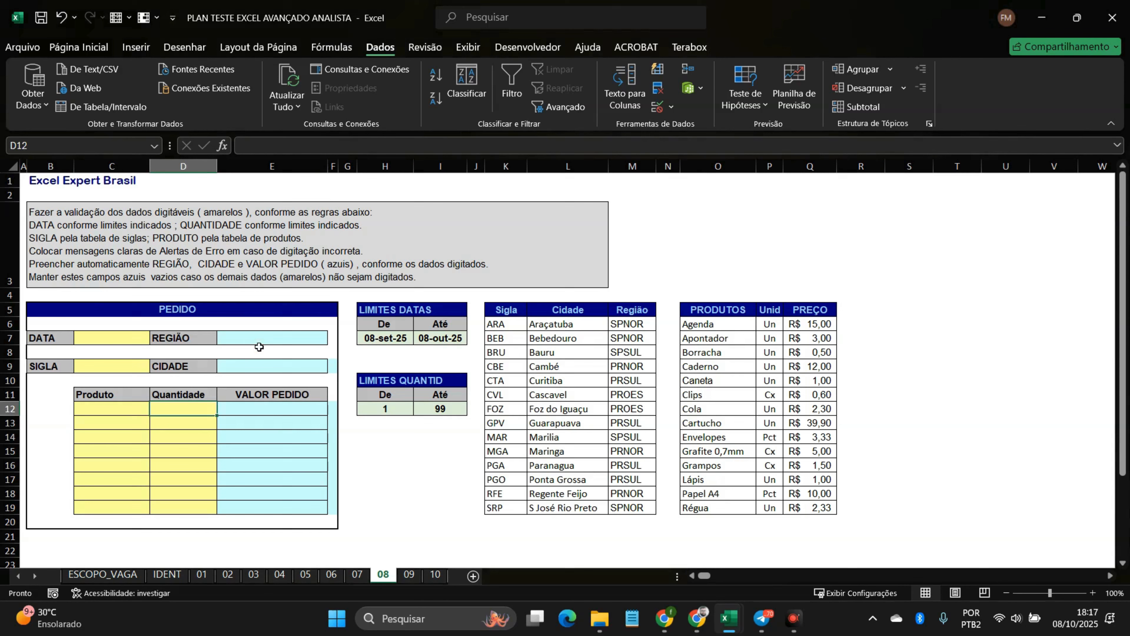
Step: Begin E7's formula with =SE testing C9 and a PROCV lookup of C9
type("=")
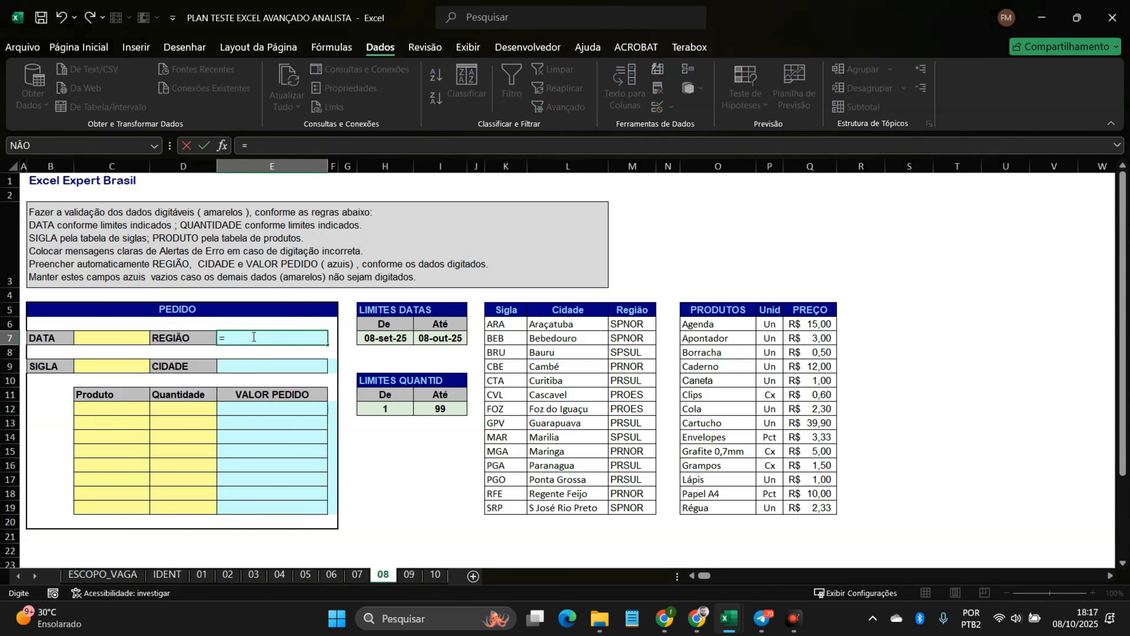
type("SE")
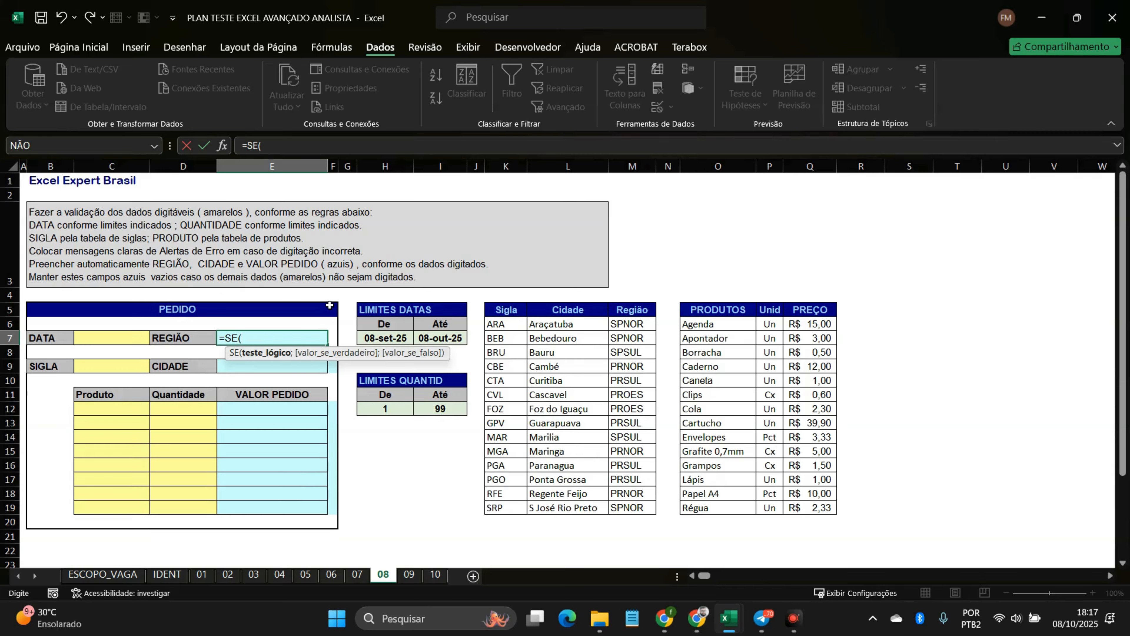
left_click(108, 366)
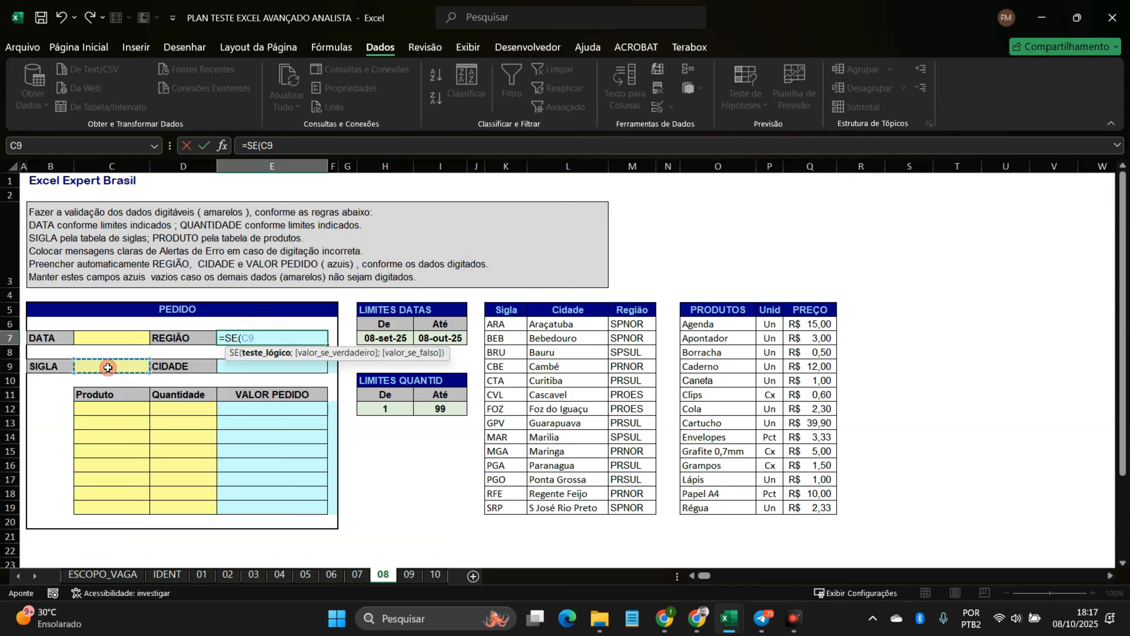
left_click(263, 339)
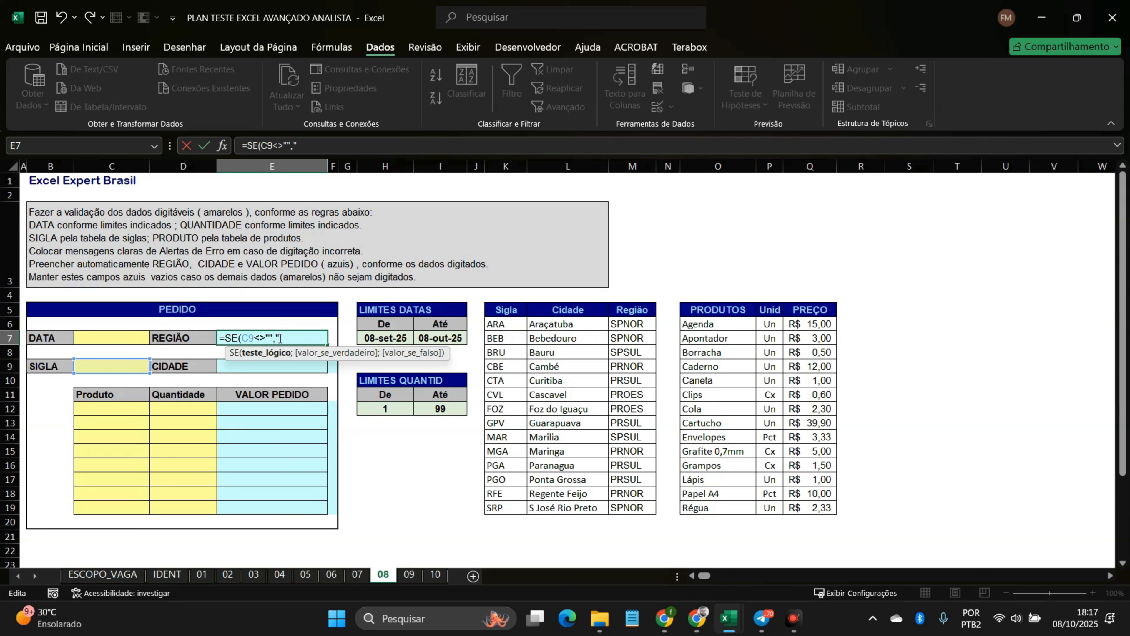
type("PROCV")
type("(")
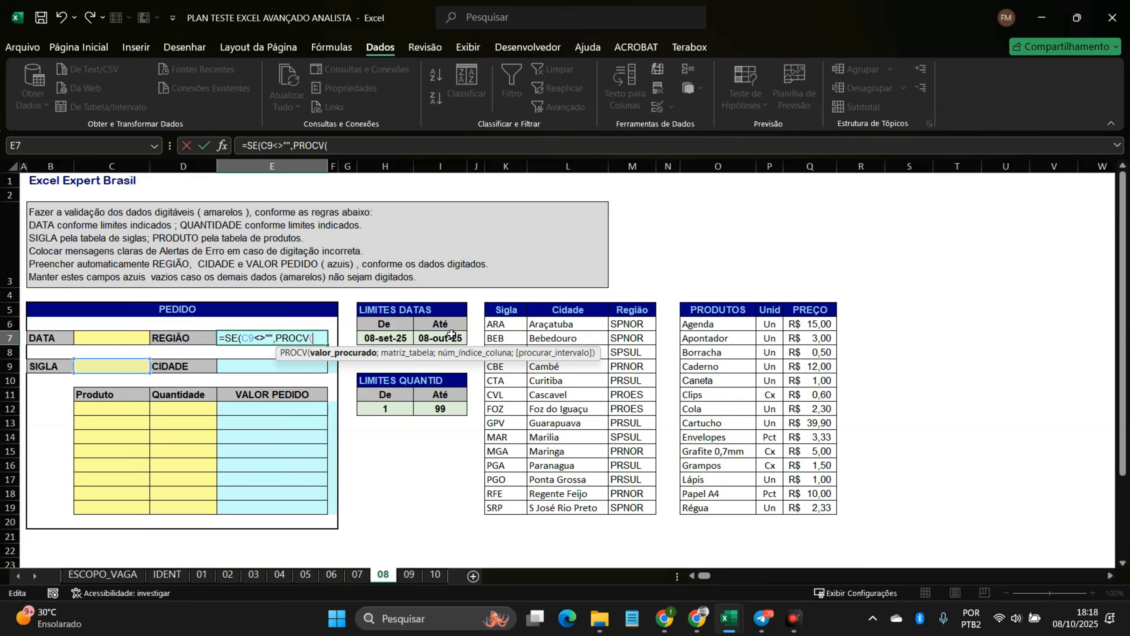
left_click(134, 366)
left_click(409, 150)
Step: Complete the PROCV with table K5:M19, column 3, and a blank fallback
type(";")
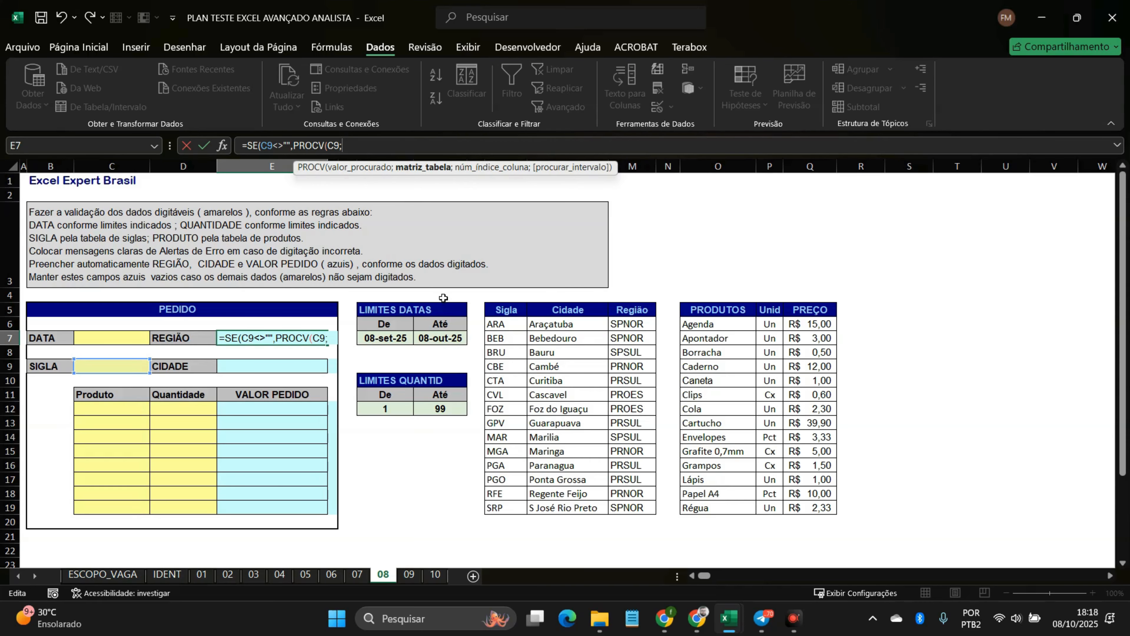
left_click(499, 310)
left_click_drag(499, 310, 620, 508)
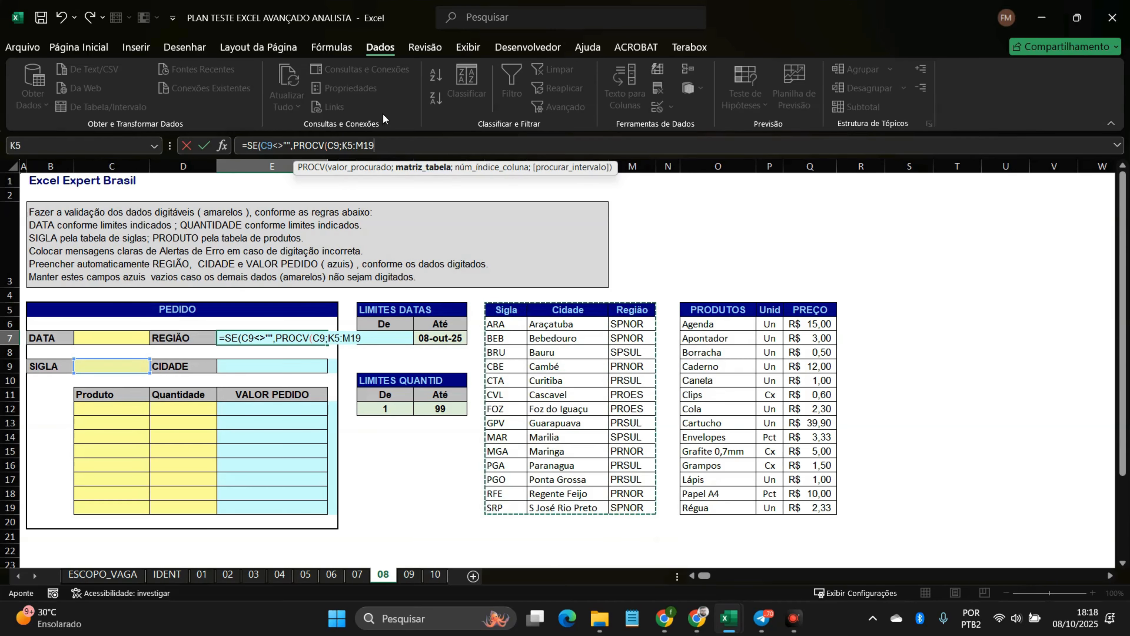
left_click(380, 145)
type(";3")
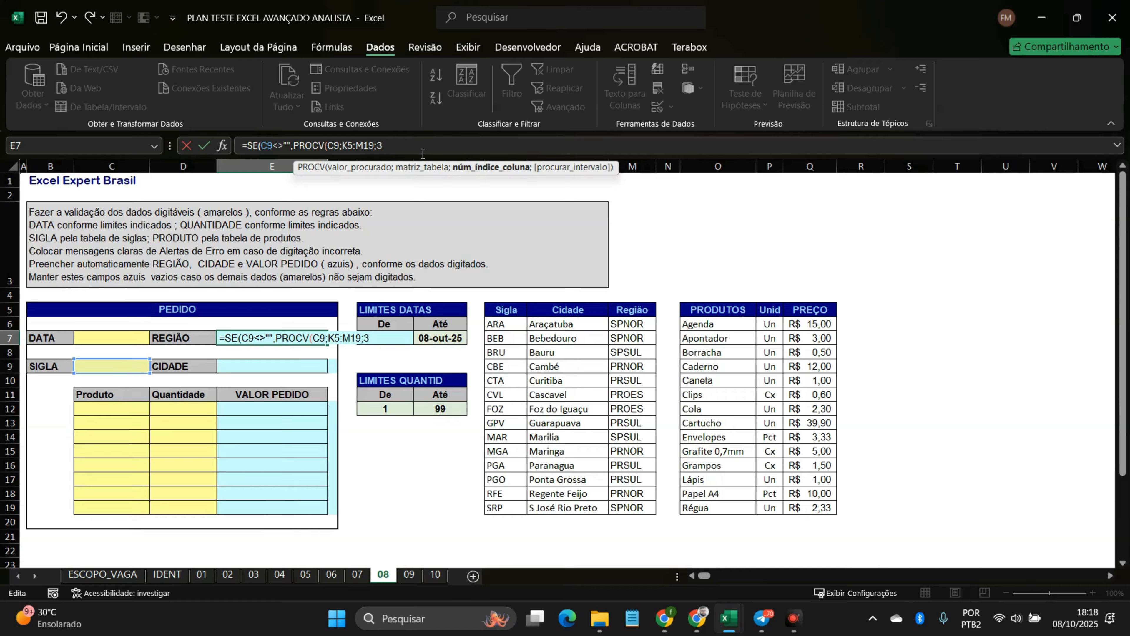
type(";)")
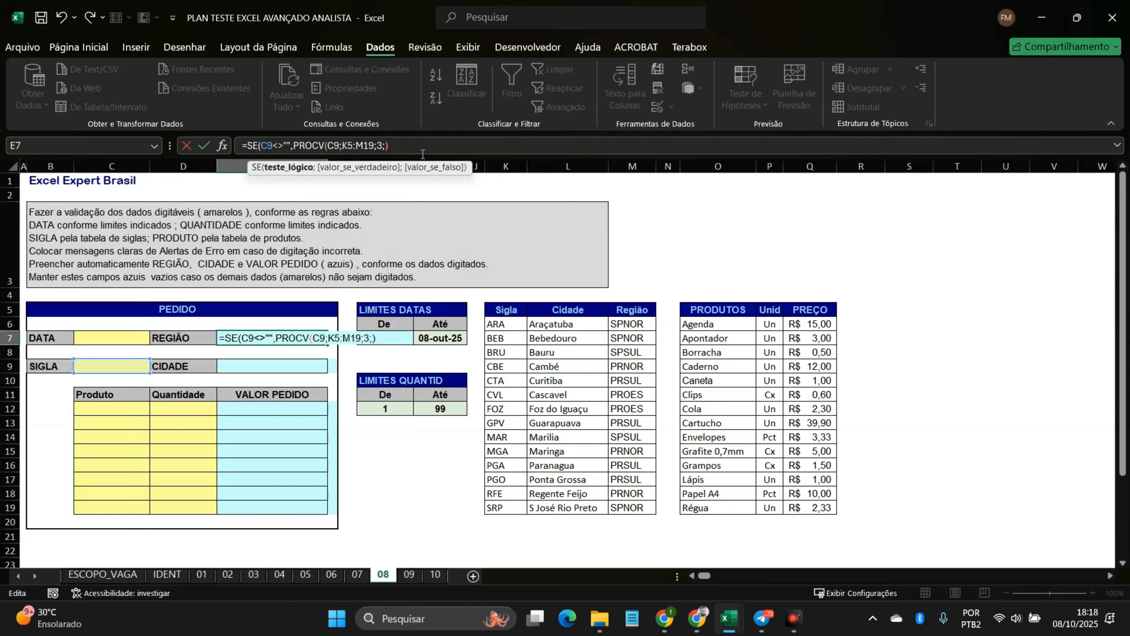
type(";")
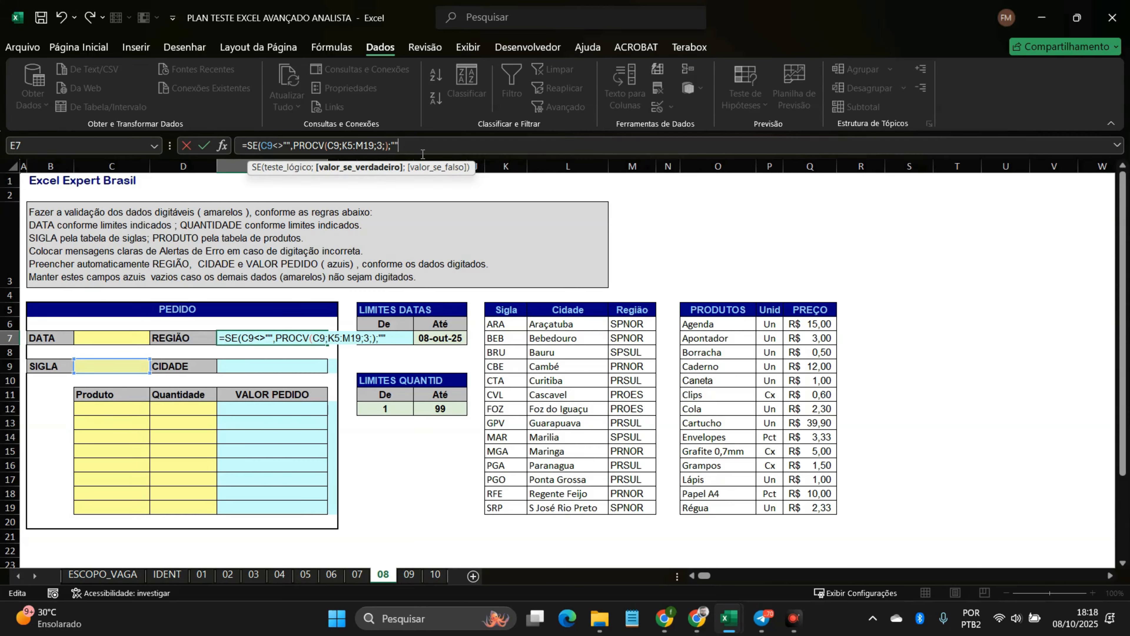
Step: Complete the E7 REGIÃO formula, replacing the faulty comma with a semicolon so it is accepted
type("\"\")")
key("Return")
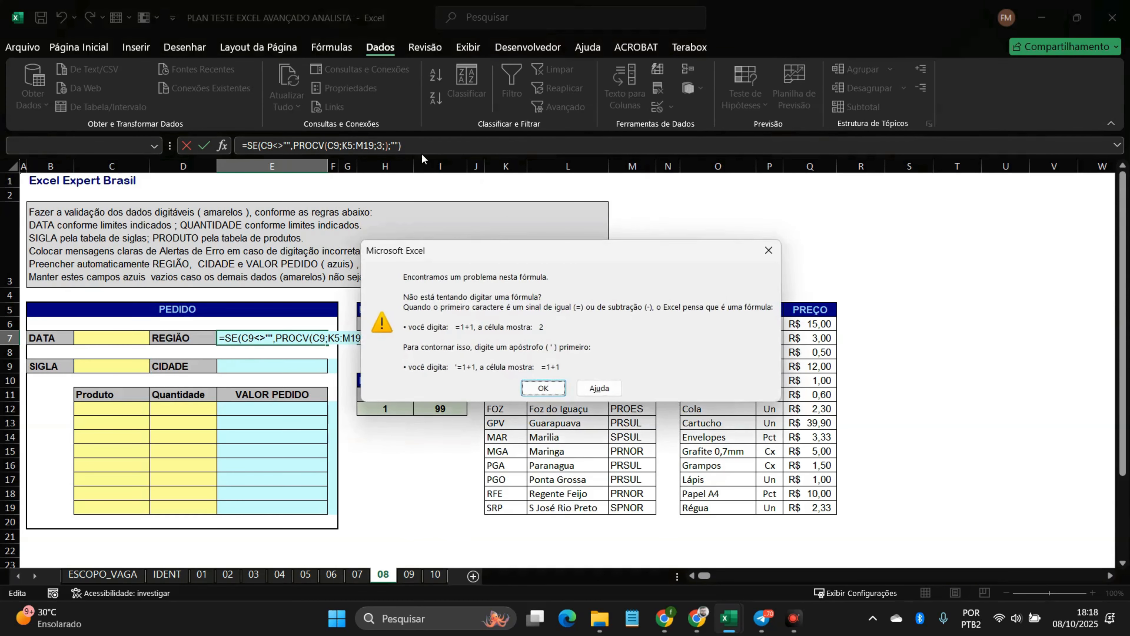
key("Return")
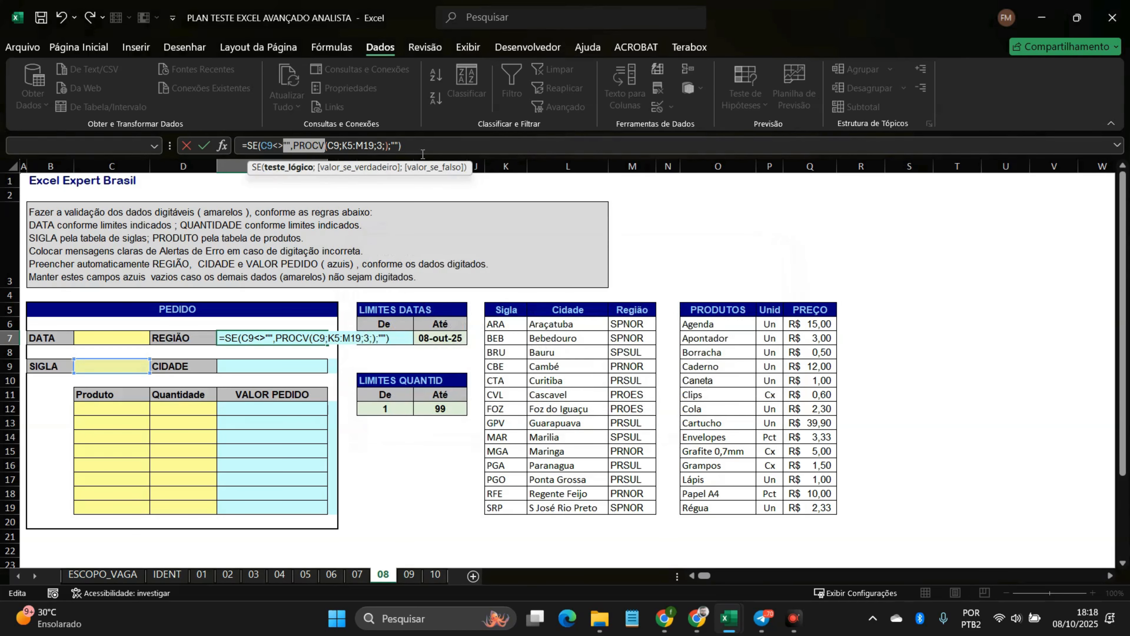
left_click(296, 146)
key("Delete")
type(";")
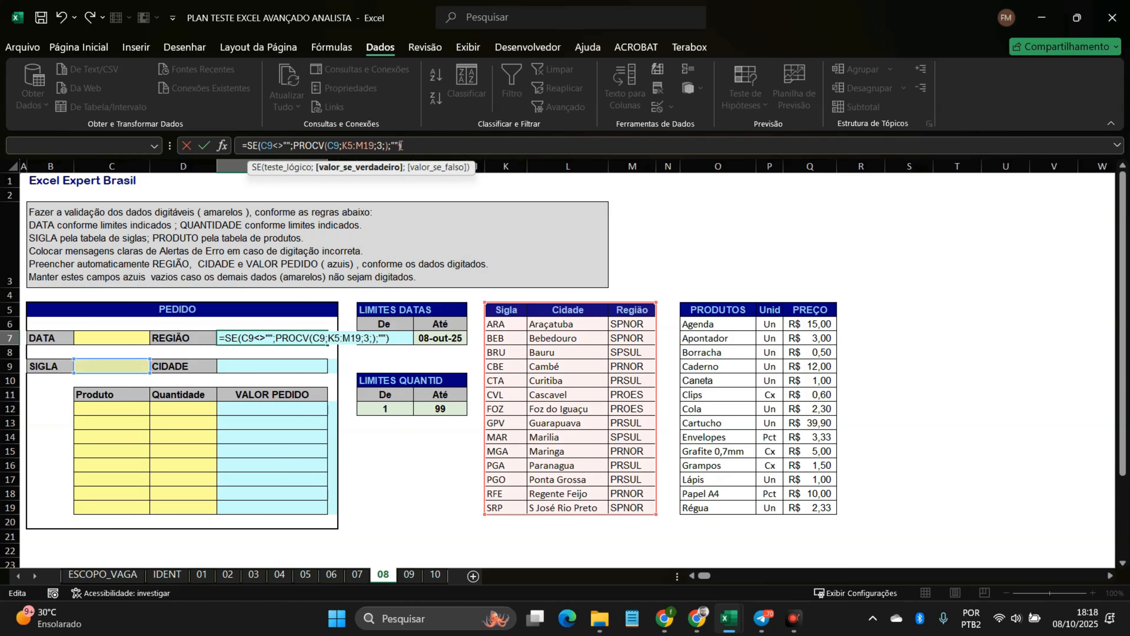
key("ctrl+Return")
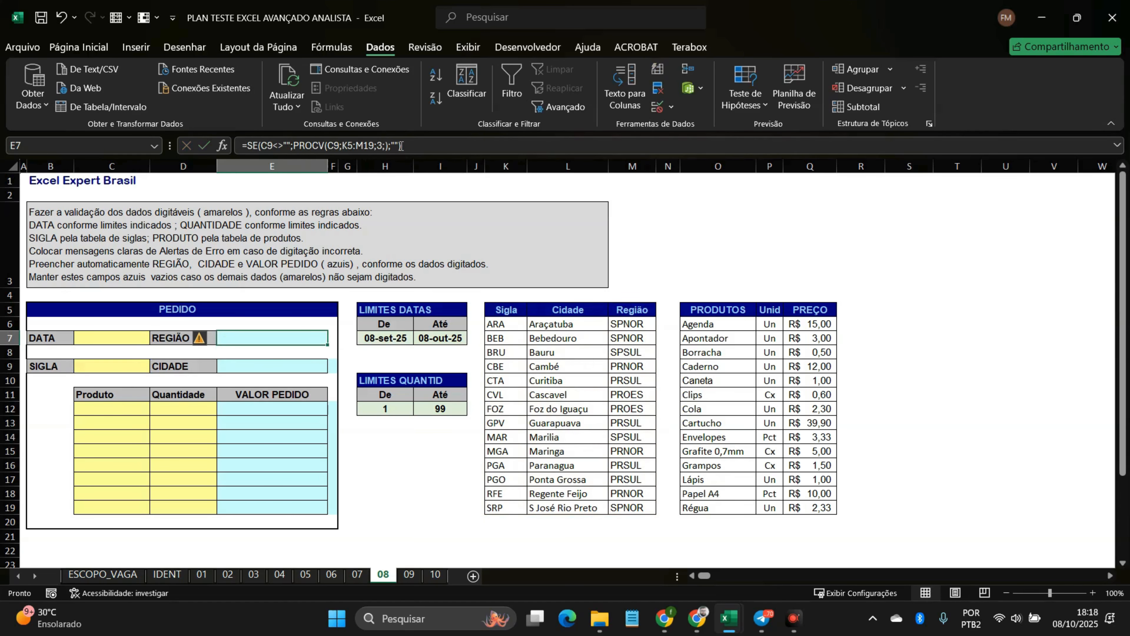
Step: Test E7 by choosing sigla CVL in C9, ignore E7's warning, then clear C9
mouse_move(201, 341)
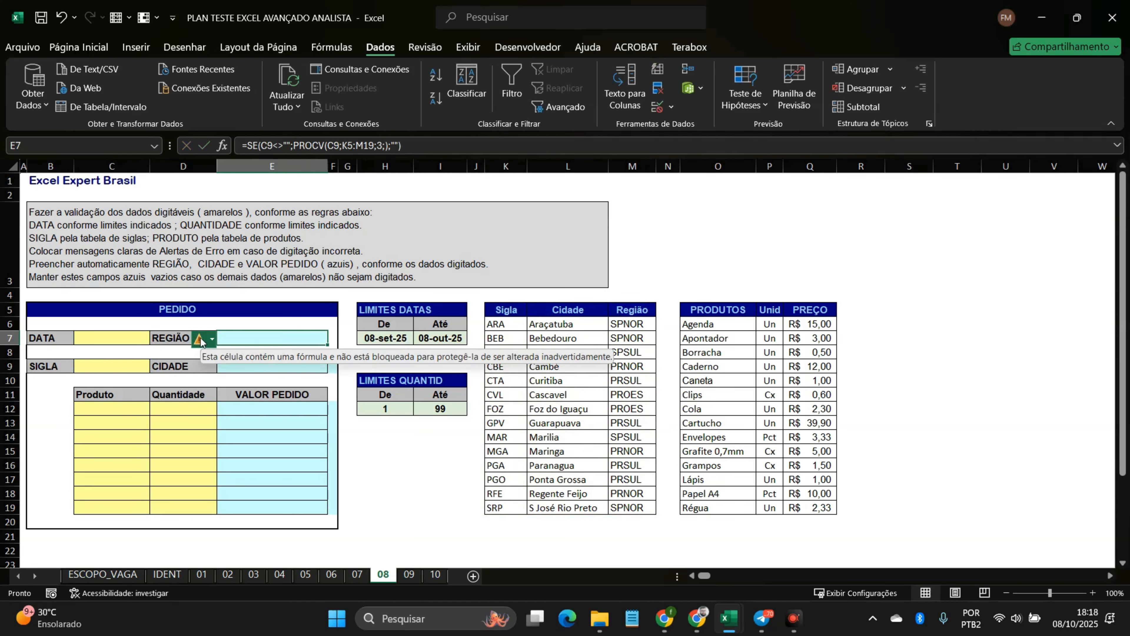
left_click(101, 370)
left_click(155, 366)
left_click(120, 441)
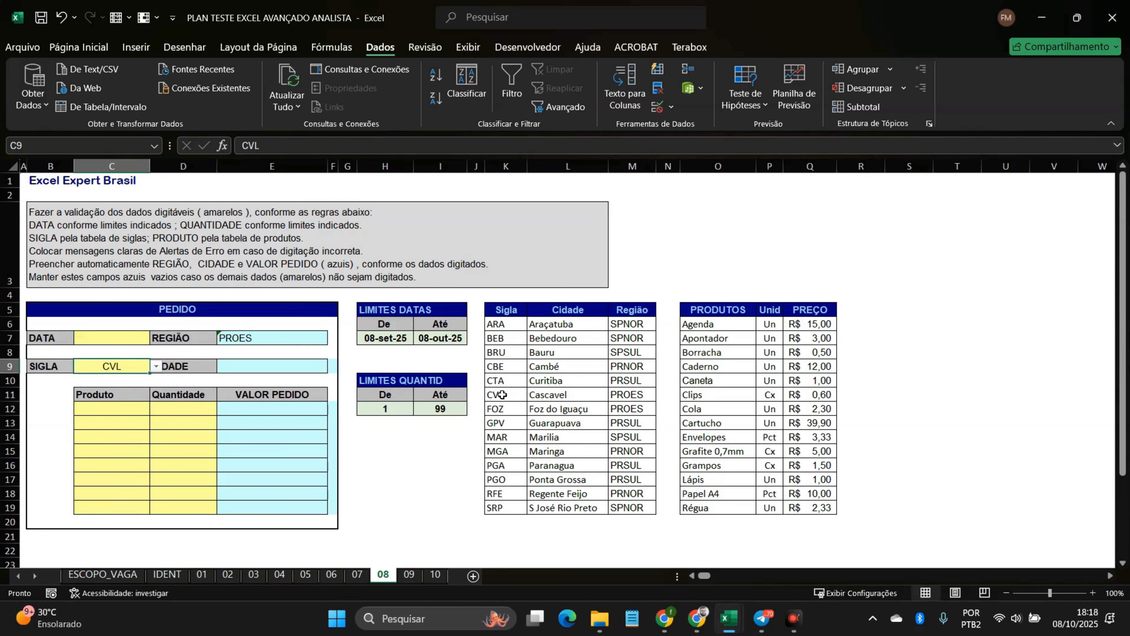
left_click(219, 343)
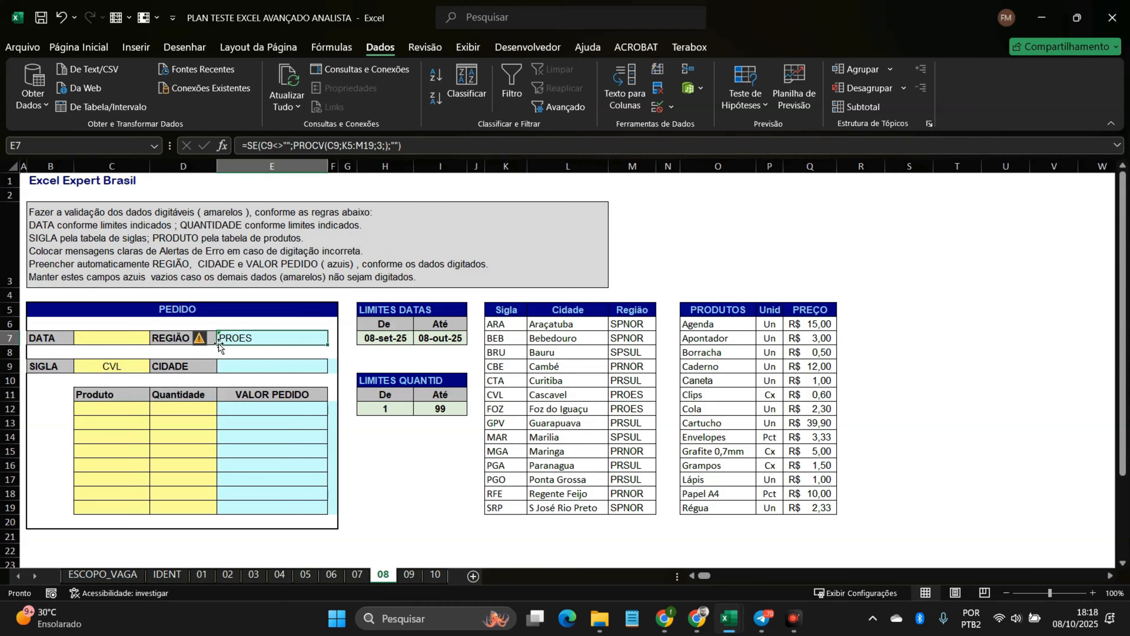
left_click(199, 338)
left_click(245, 412)
left_click(114, 373)
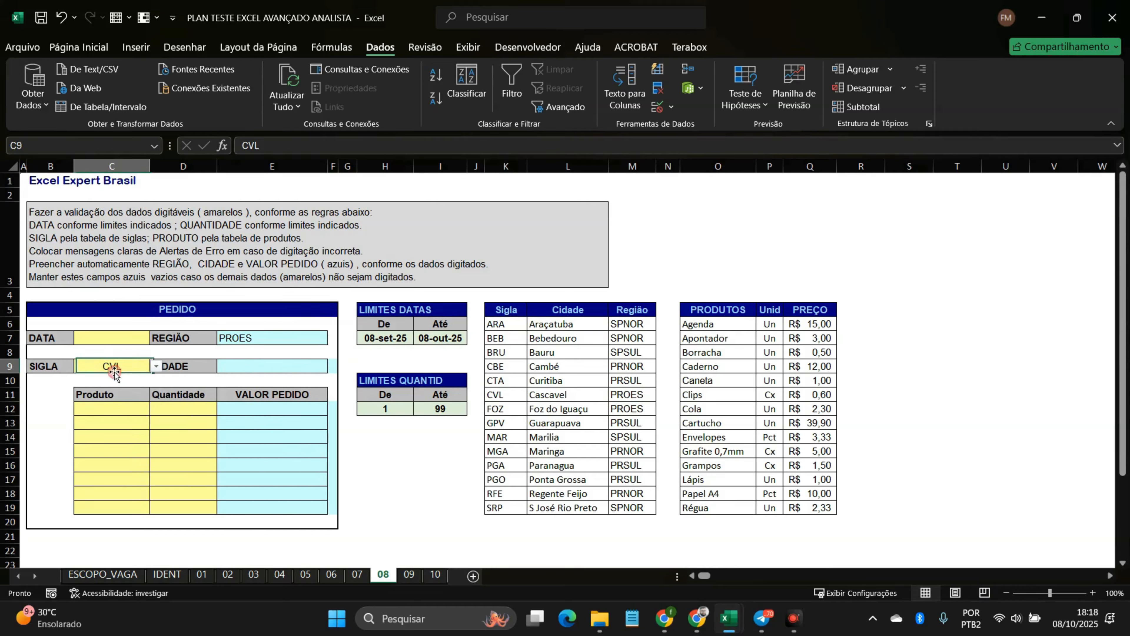
key("BackSpace")
key("Escape")
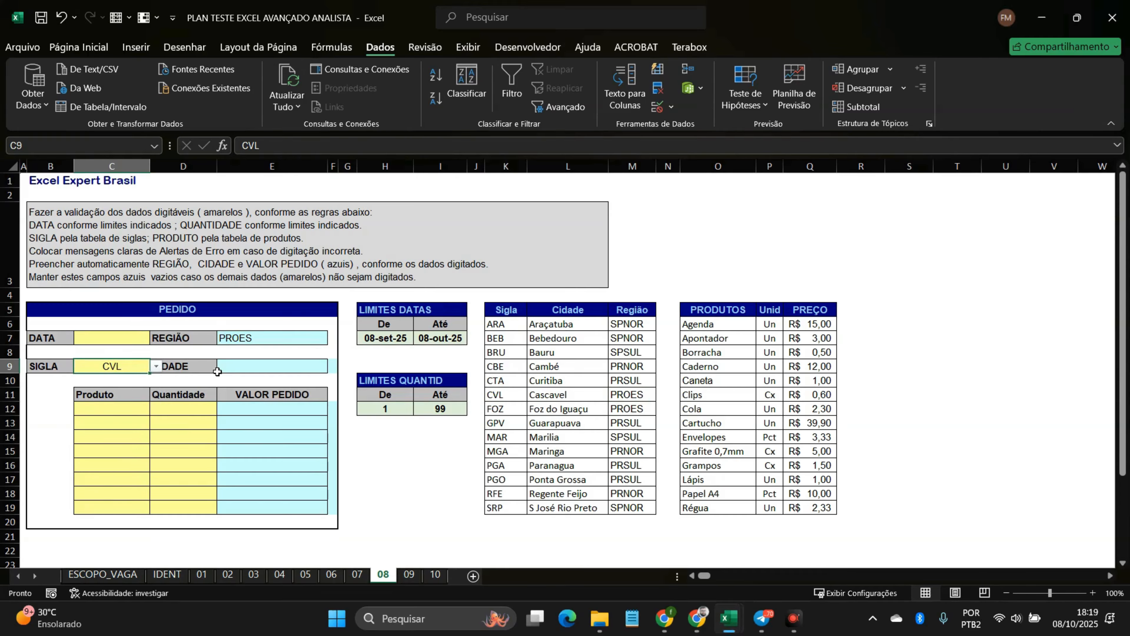
key("Delete")
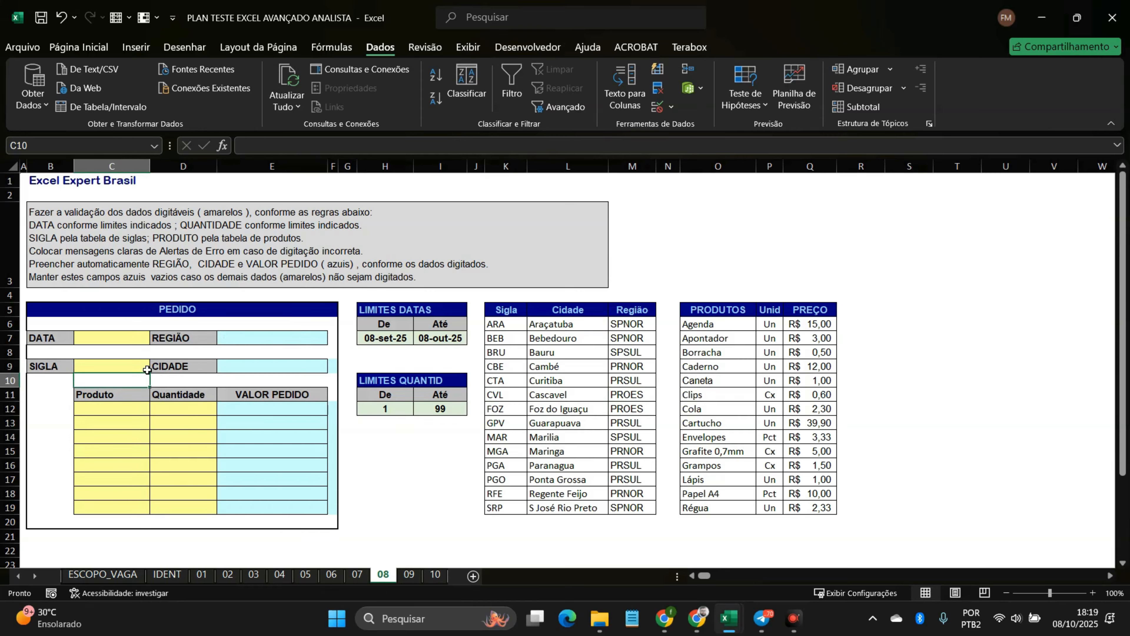
Step: Centre E7 horizontally and vertically, then begin editing the copied formula in E9
left_click(284, 337)
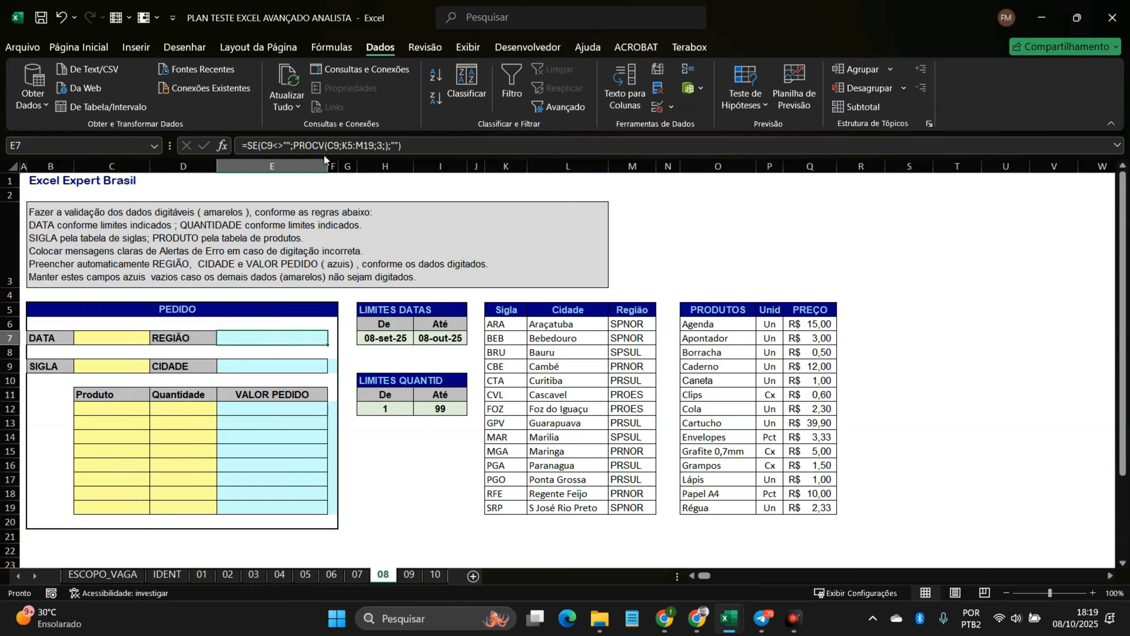
left_click(87, 47)
left_click(311, 98)
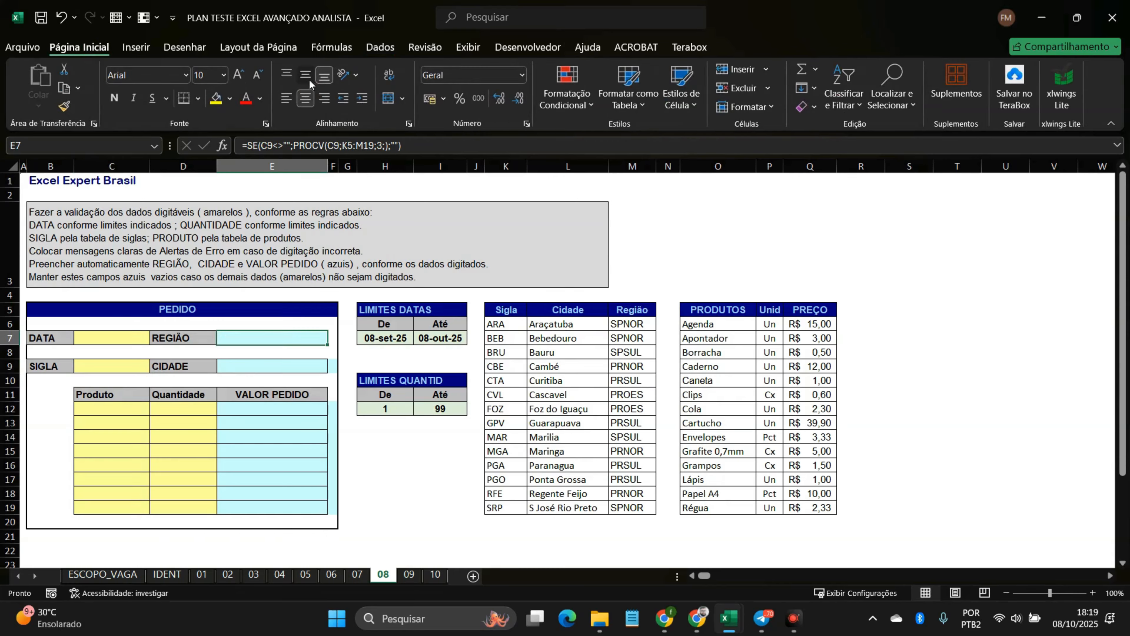
left_click(307, 76)
left_click(247, 337)
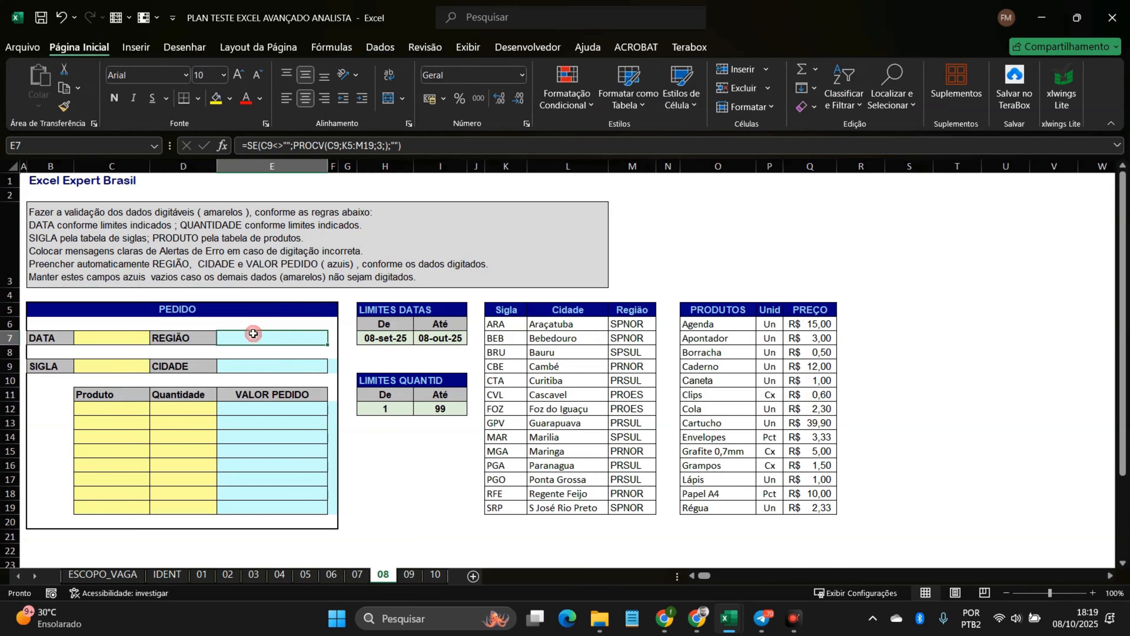
key("F2")
key("Escape")
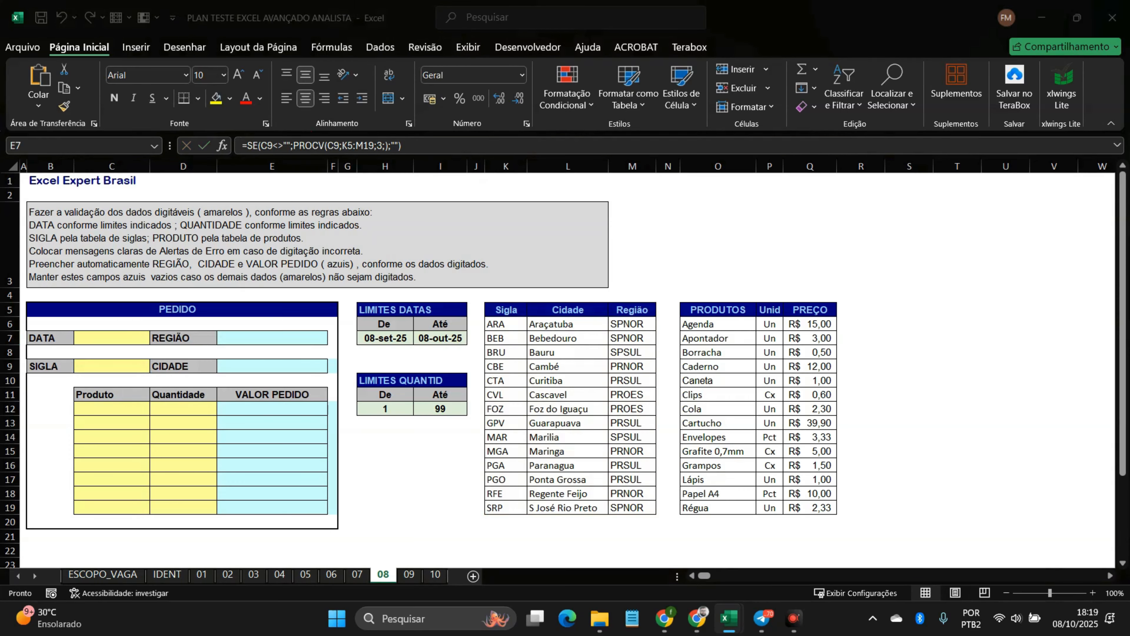
left_click(310, 366)
left_click(304, 368)
left_click(331, 150)
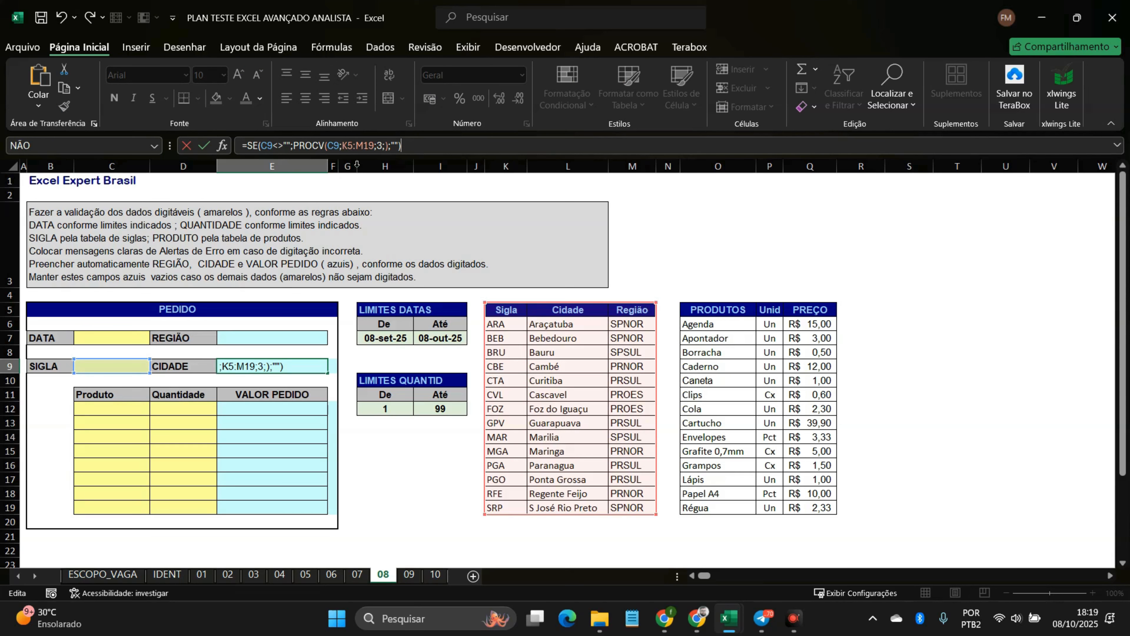
Step: Make E9's table range absolute as $K$5:$M$19 and commit the CIDADE formula
left_click(374, 148)
left_click(349, 145)
left_click(345, 143)
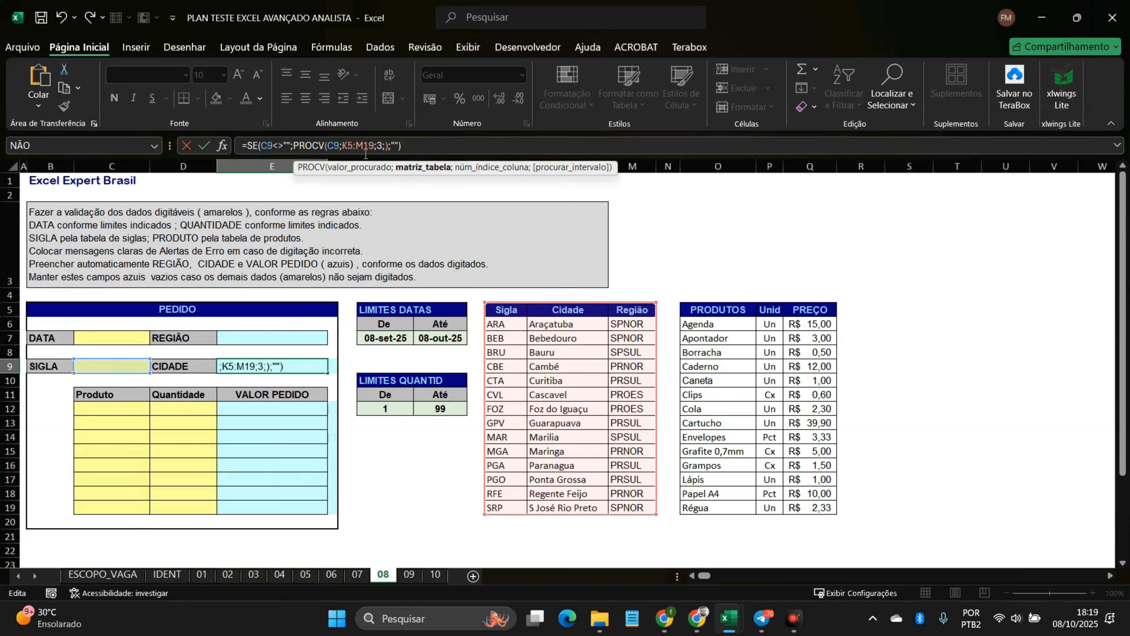
type("$")
left_click(355, 142)
type("$")
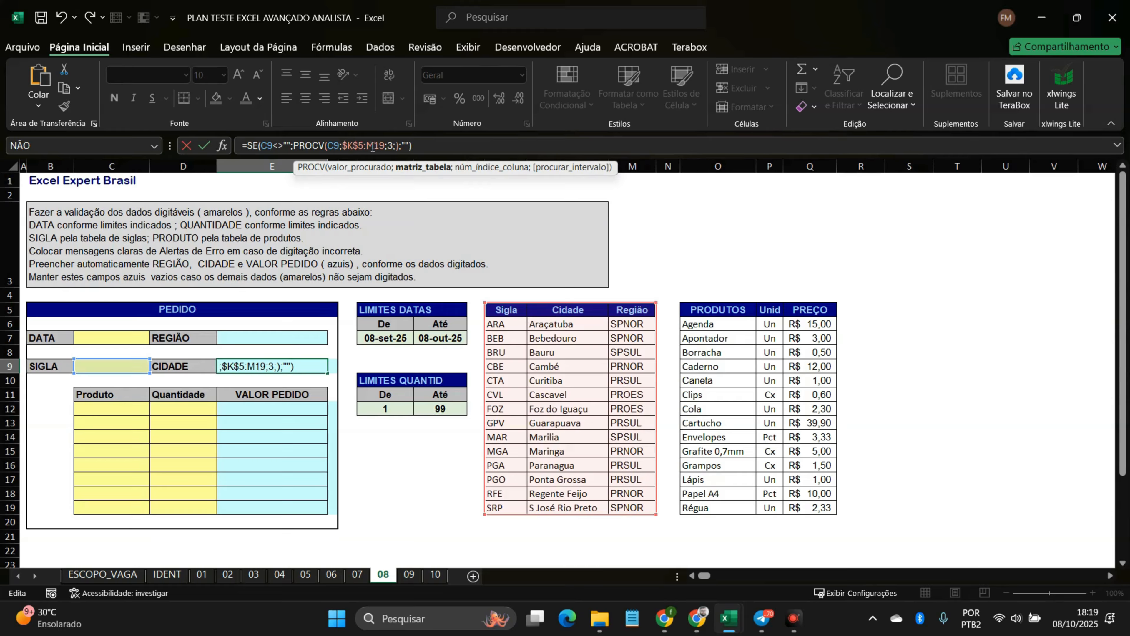
left_click(369, 145)
type("$")
left_click(379, 145)
type("$M$")
left_click(403, 146)
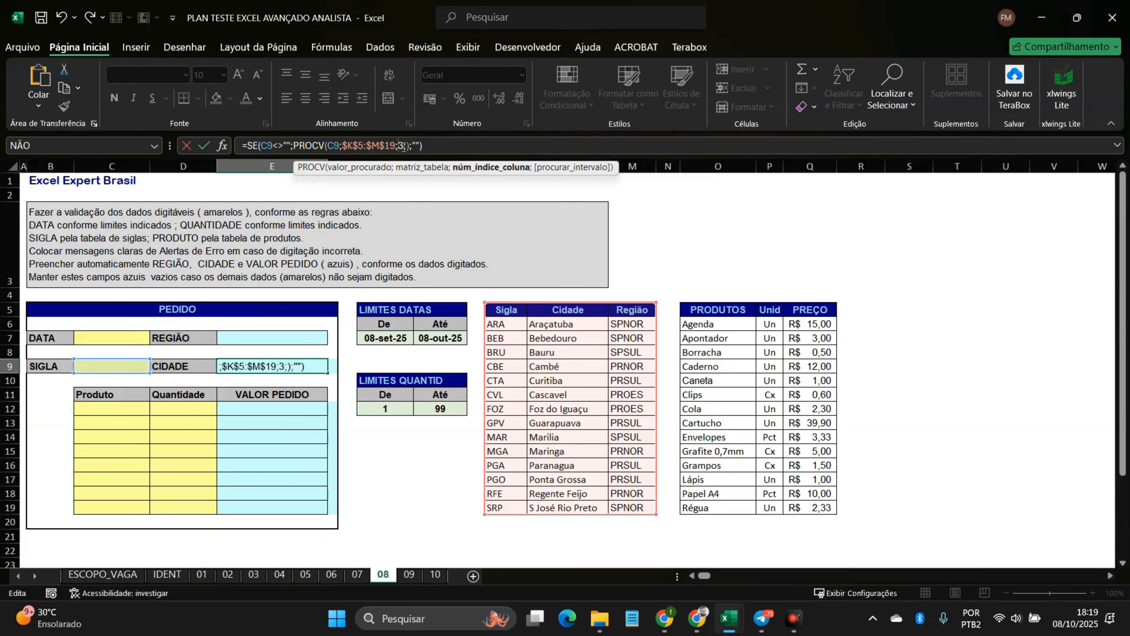
key("Return")
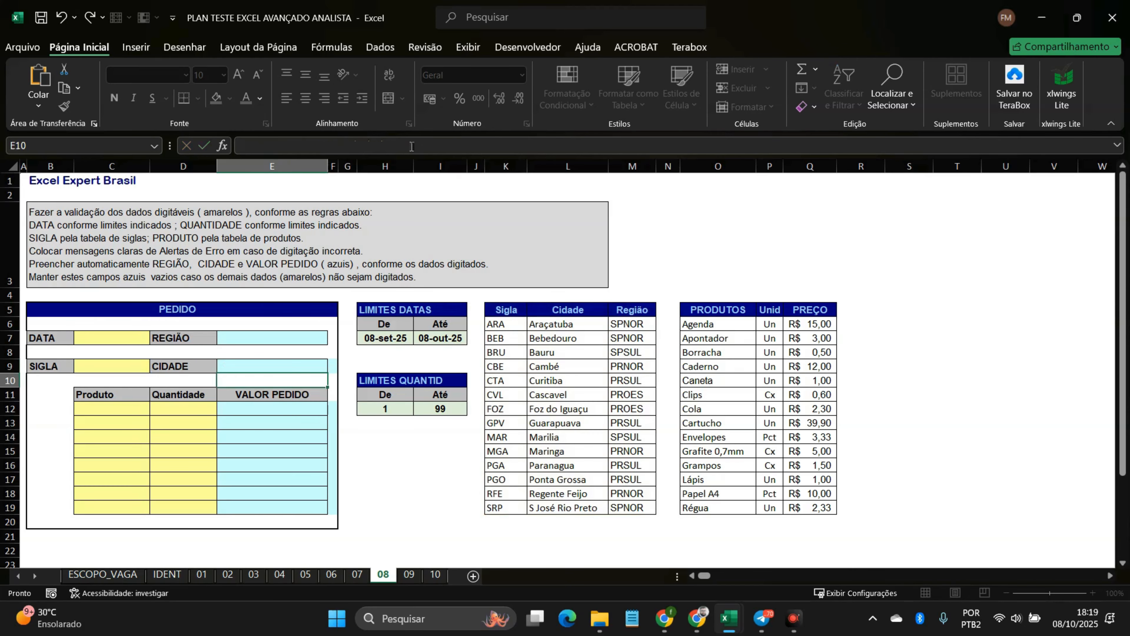
Step: Change E7's lookup to use $C$9 and the absolute range $K$5:$M$19
left_click(263, 339)
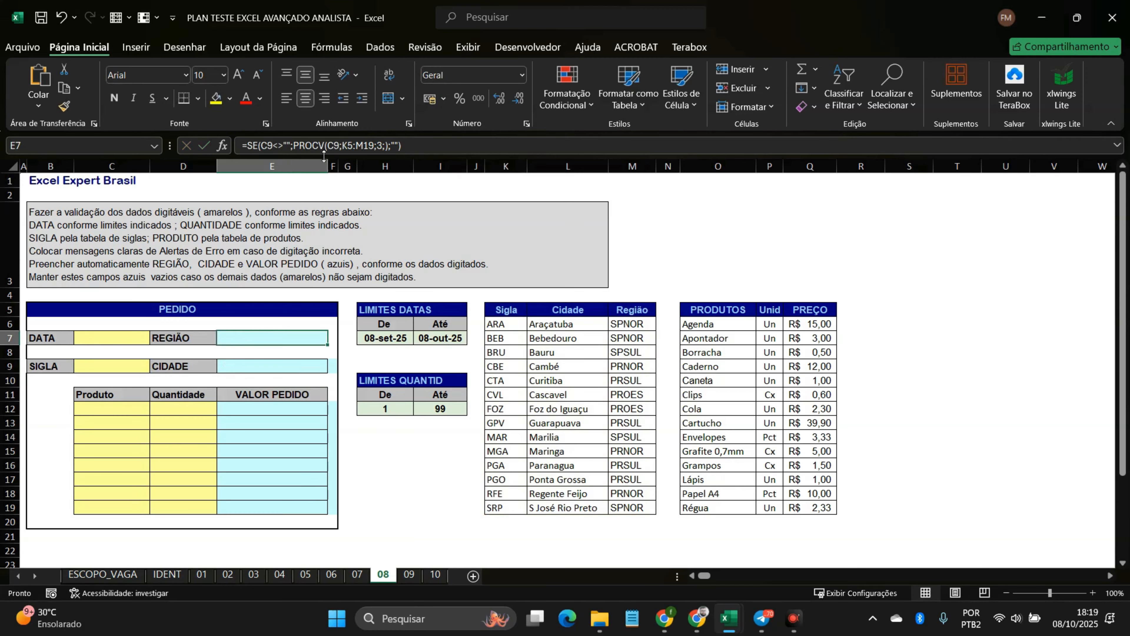
left_click(335, 146)
type("$C$")
key("Right")
type("$")
key("Right")
type("$")
key("Right")
key("Right")
type("$C$")
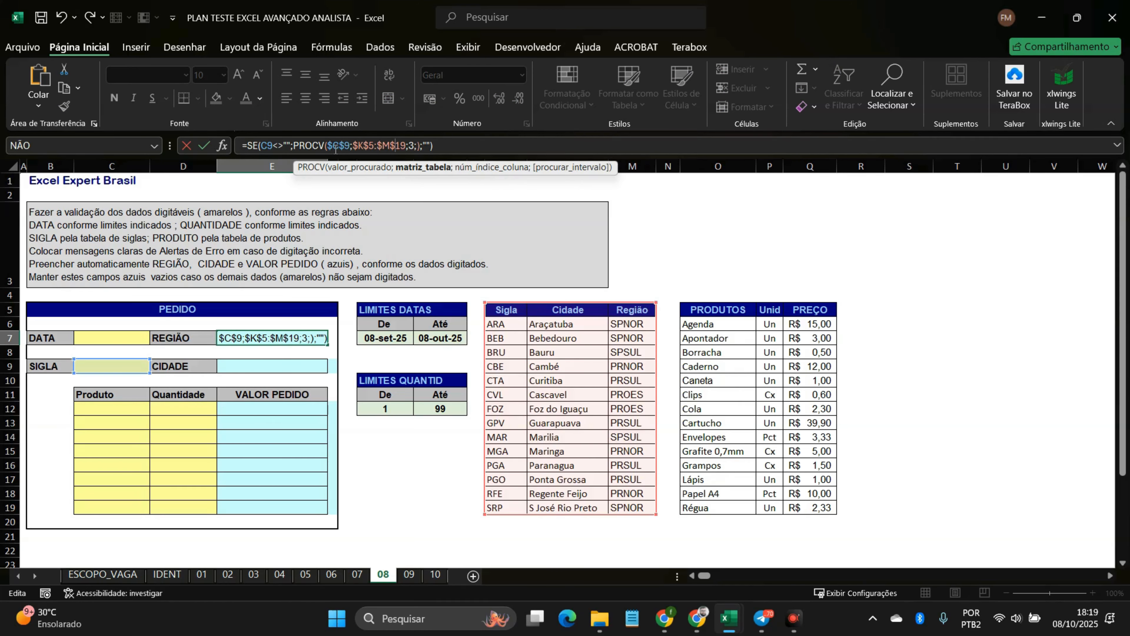
key("Return")
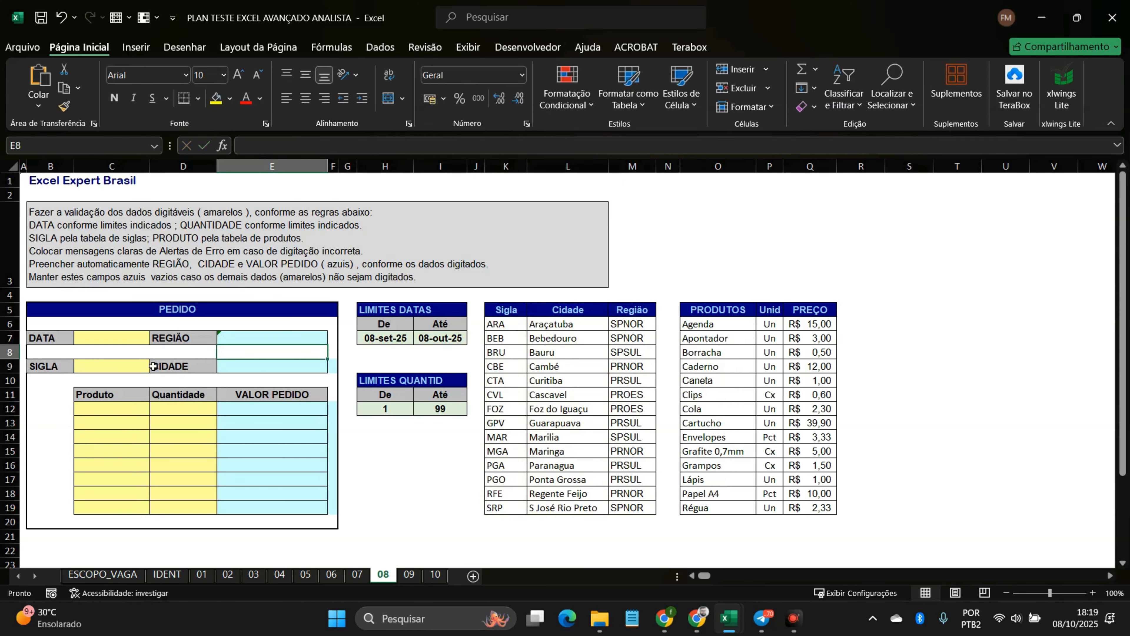
Step: Pick sigla CVL in C9, verify E9 shows Cascavel, and centre E9
left_click(130, 366)
left_click(155, 366)
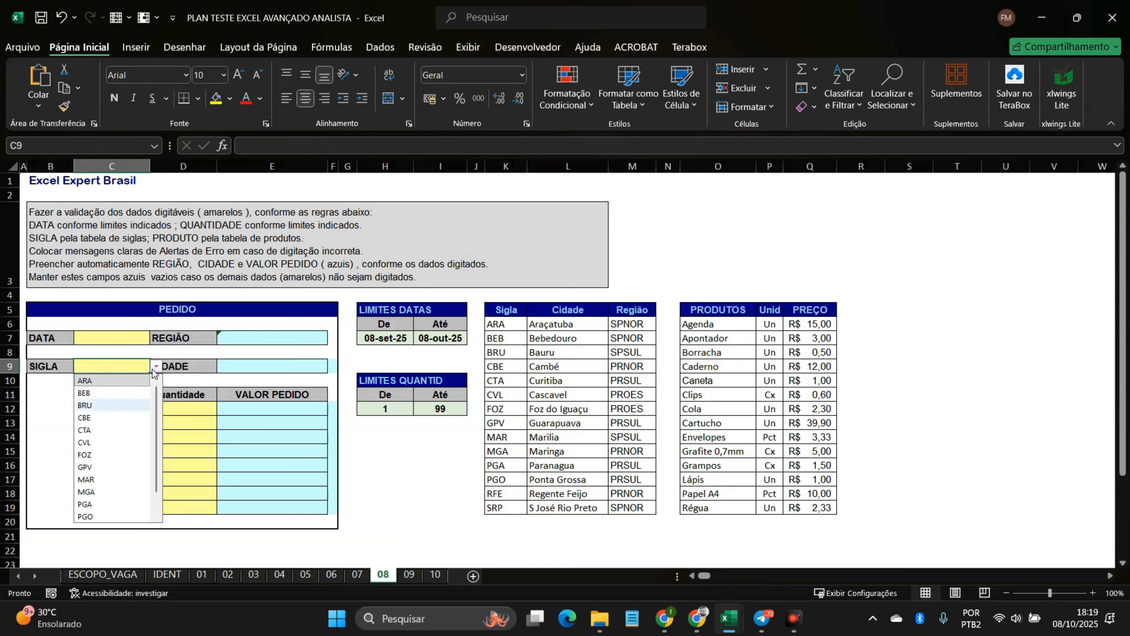
left_click(140, 442)
left_click(255, 373)
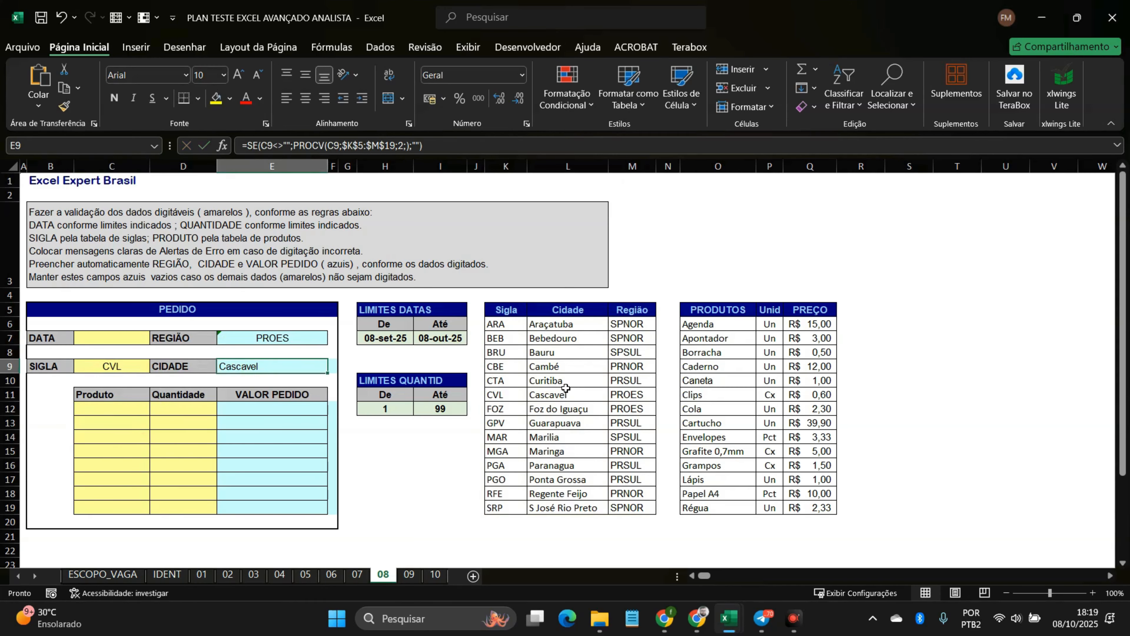
left_click(556, 394)
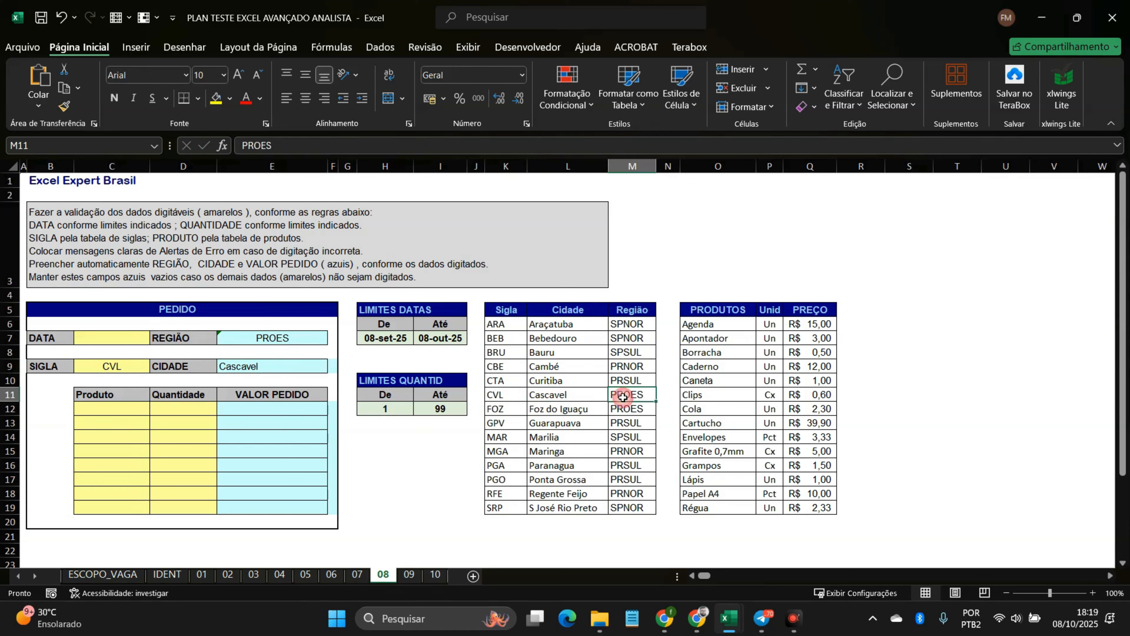
left_click(289, 371)
left_click(305, 98)
Step: Ignore the error warning on E7, clear C9, and confirm E7 and E9 go blank
left_click(259, 337)
left_click(200, 337)
left_click(240, 411)
left_click(149, 370)
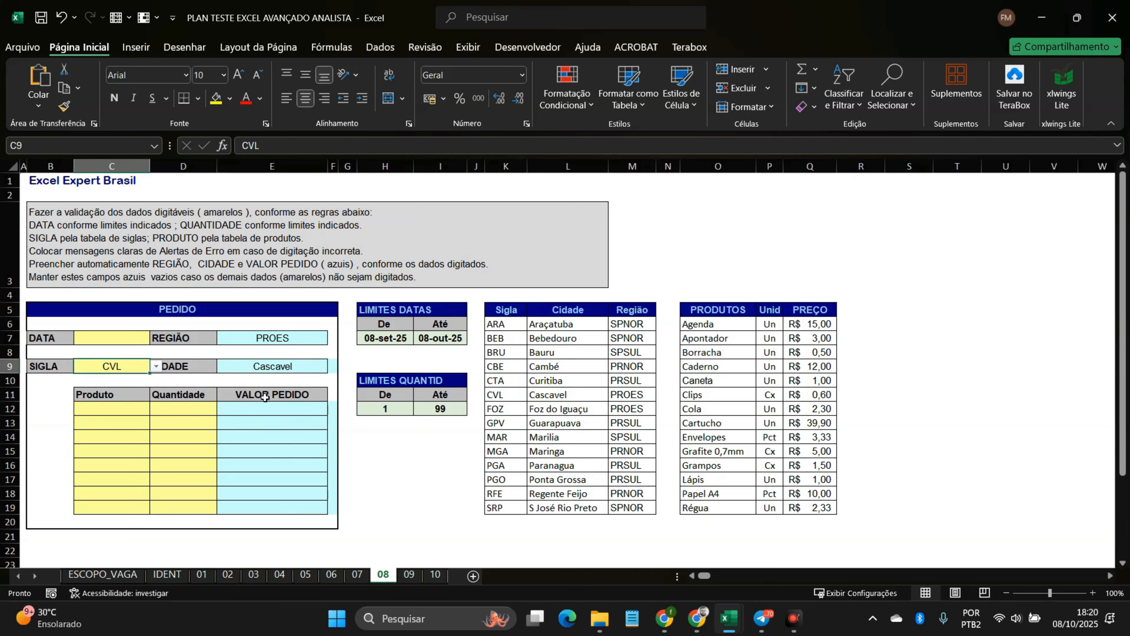
key("BackSpace")
left_click(309, 342)
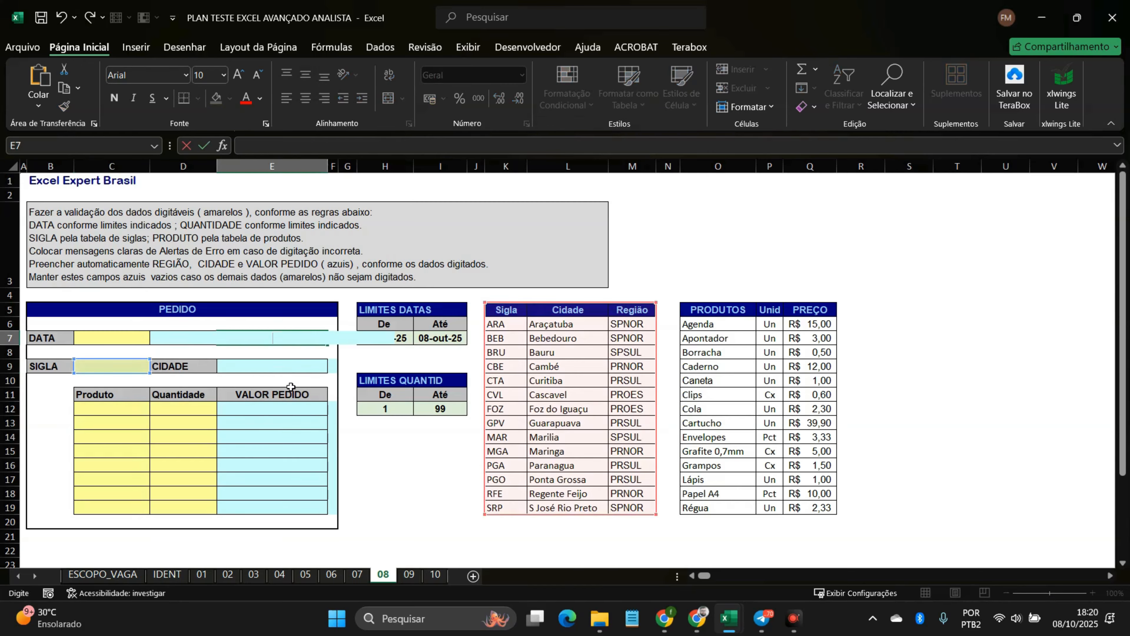
left_click(281, 368)
left_click(278, 337)
left_click(268, 430)
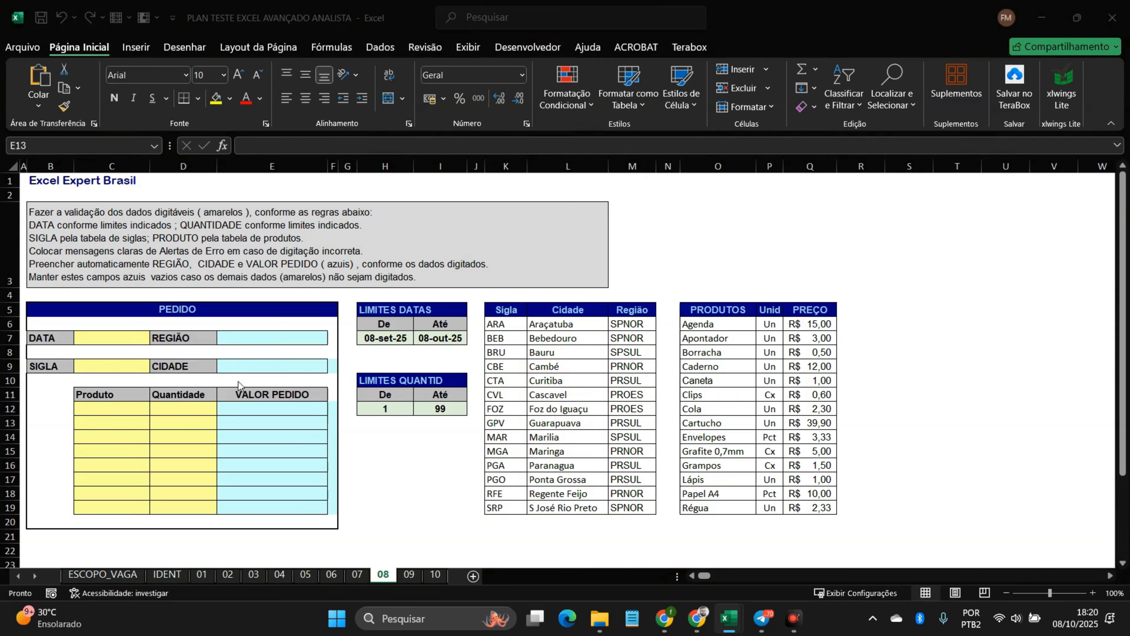
Step: Start E12's formula as =SE(OU(C12=""; to test for an empty Produto
left_click(121, 407)
left_click(182, 407)
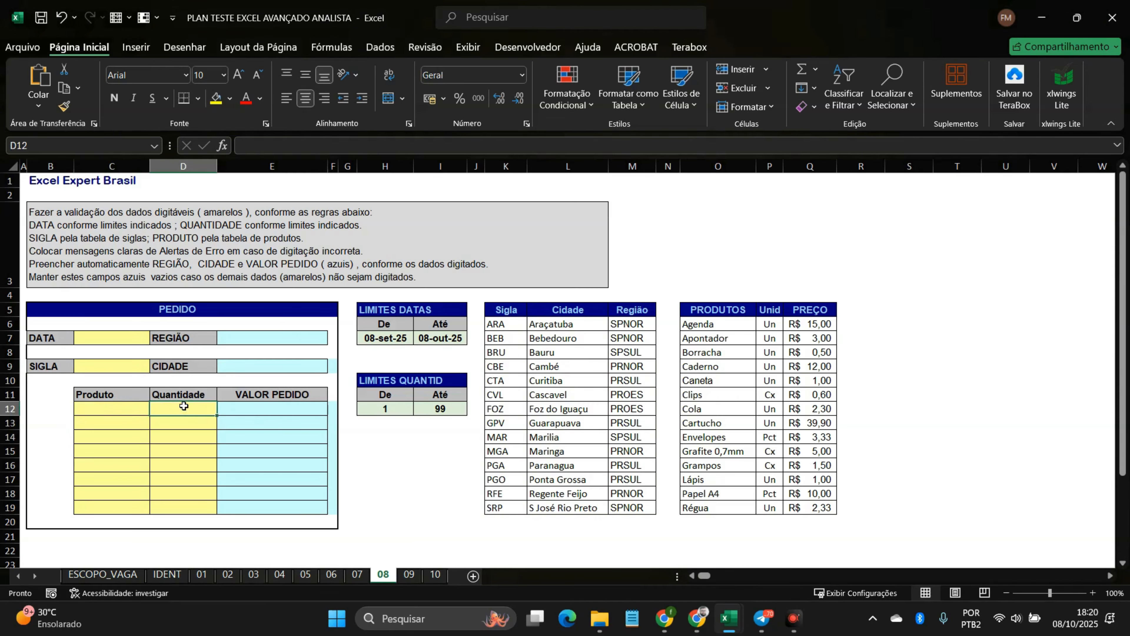
left_click(254, 409)
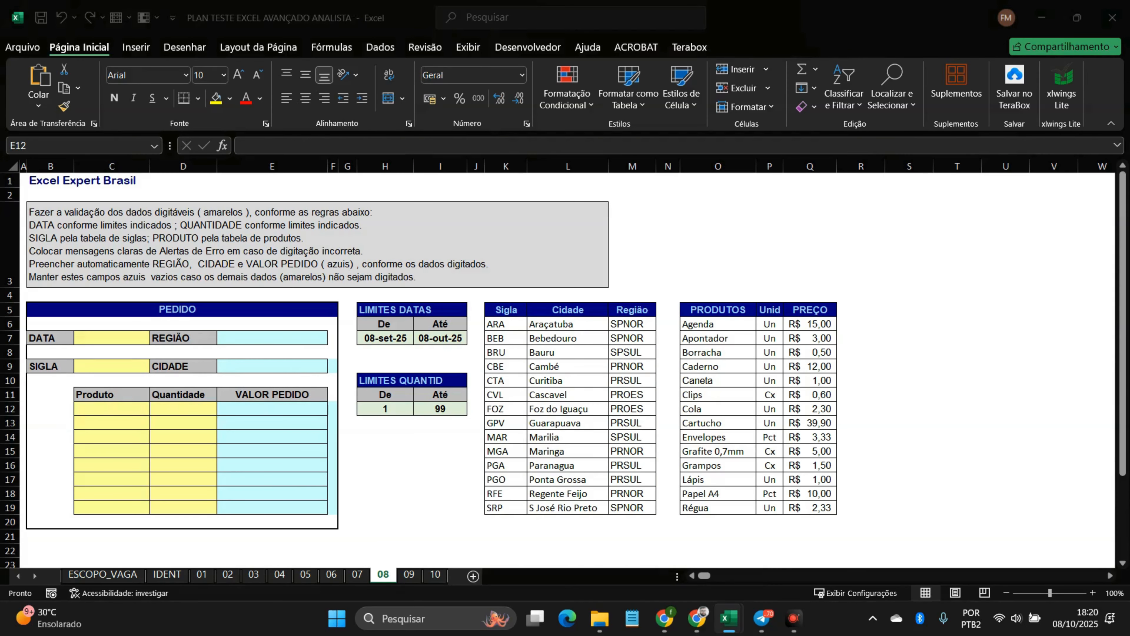
left_click(269, 410)
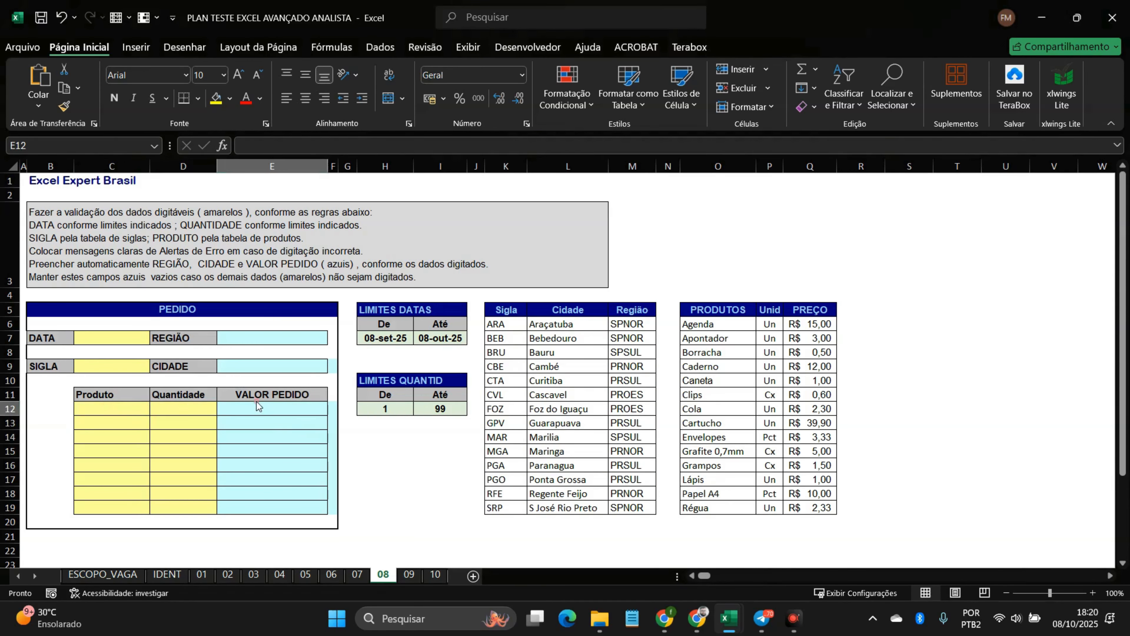
type("=")
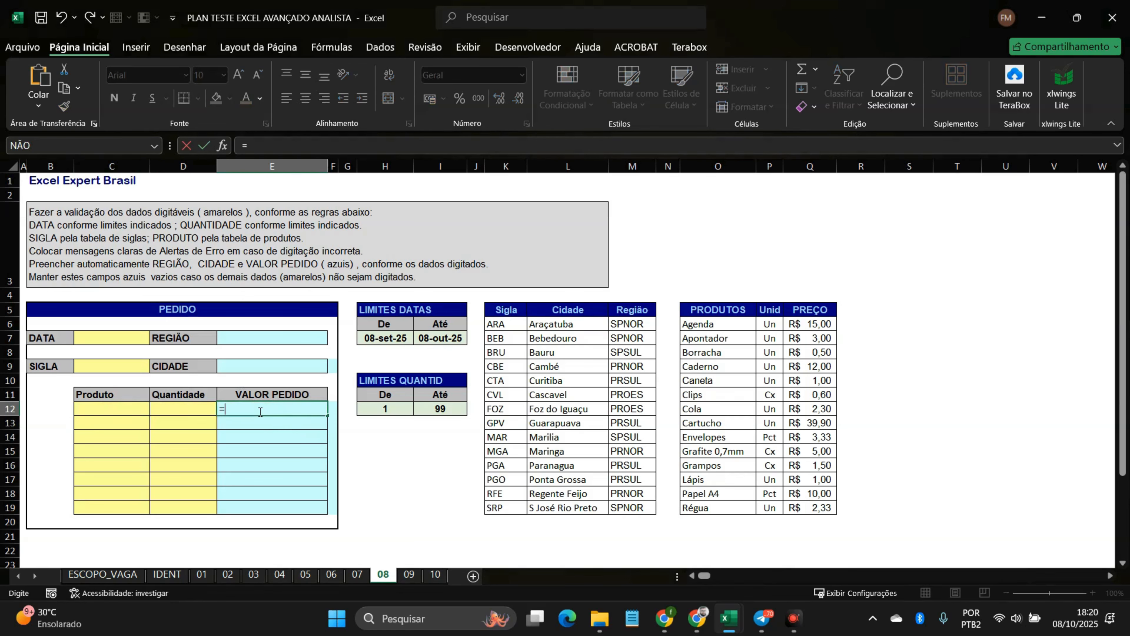
type("SE")
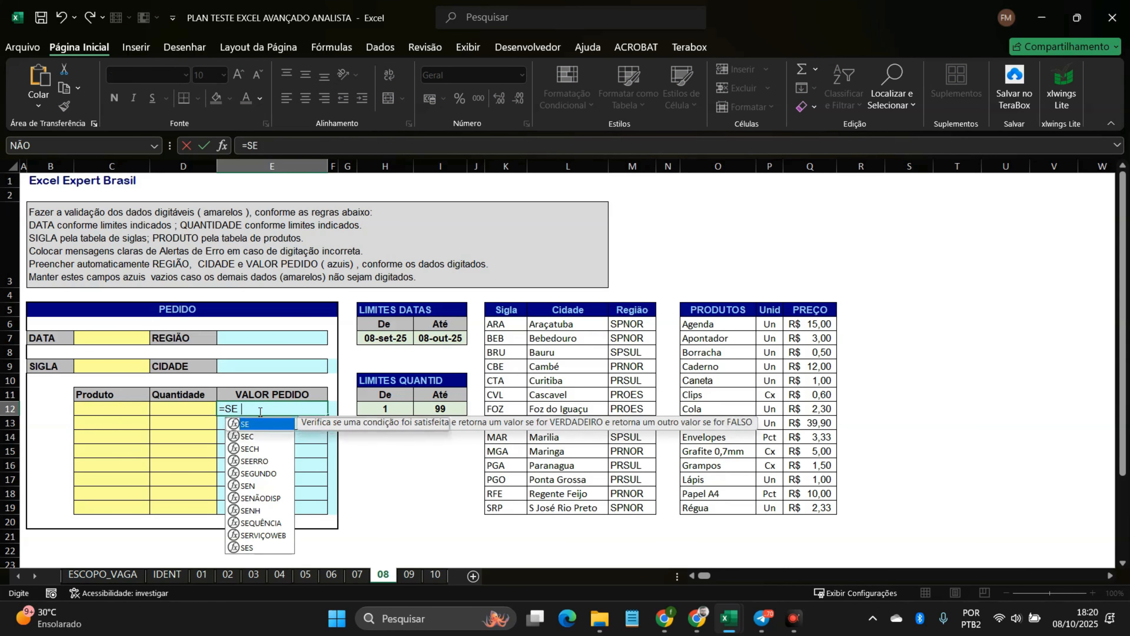
type("(")
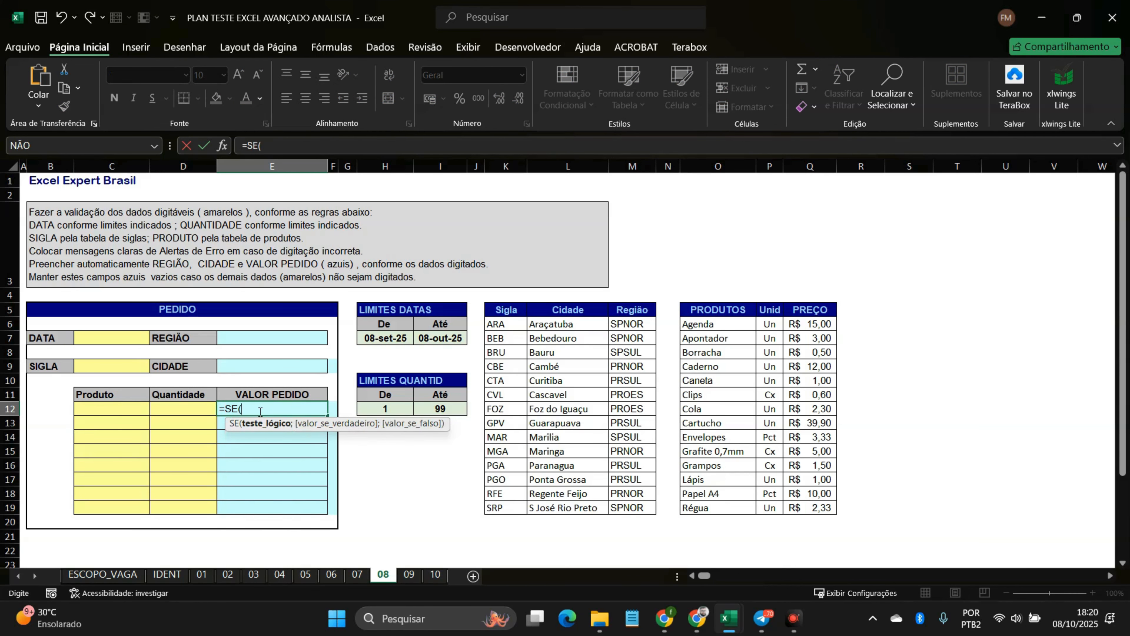
left_click(303, 142)
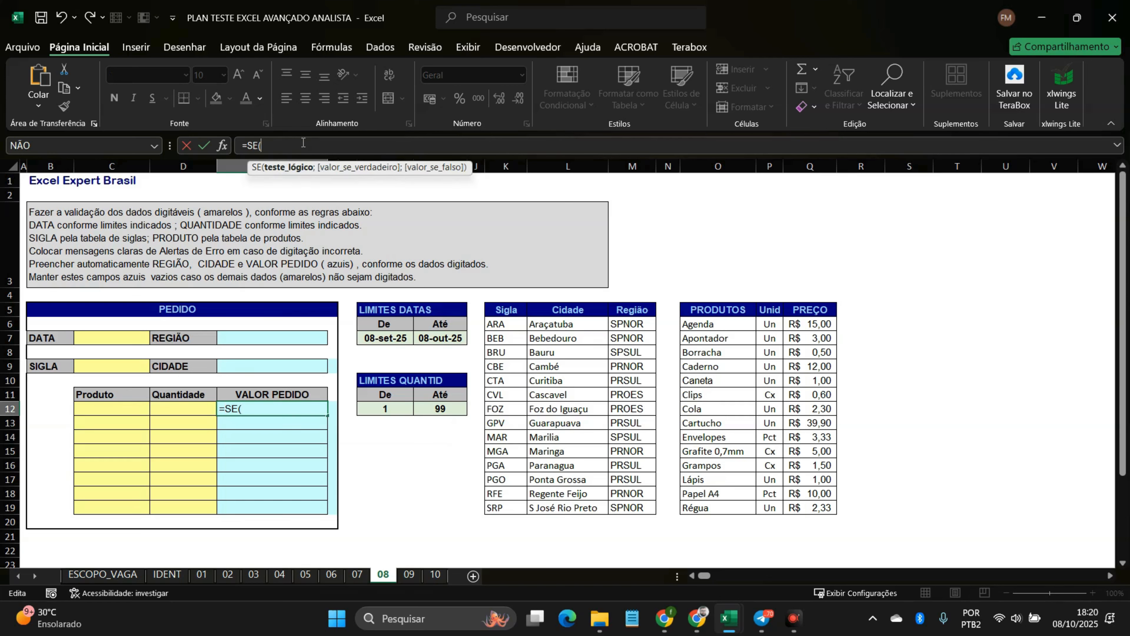
type("OU")
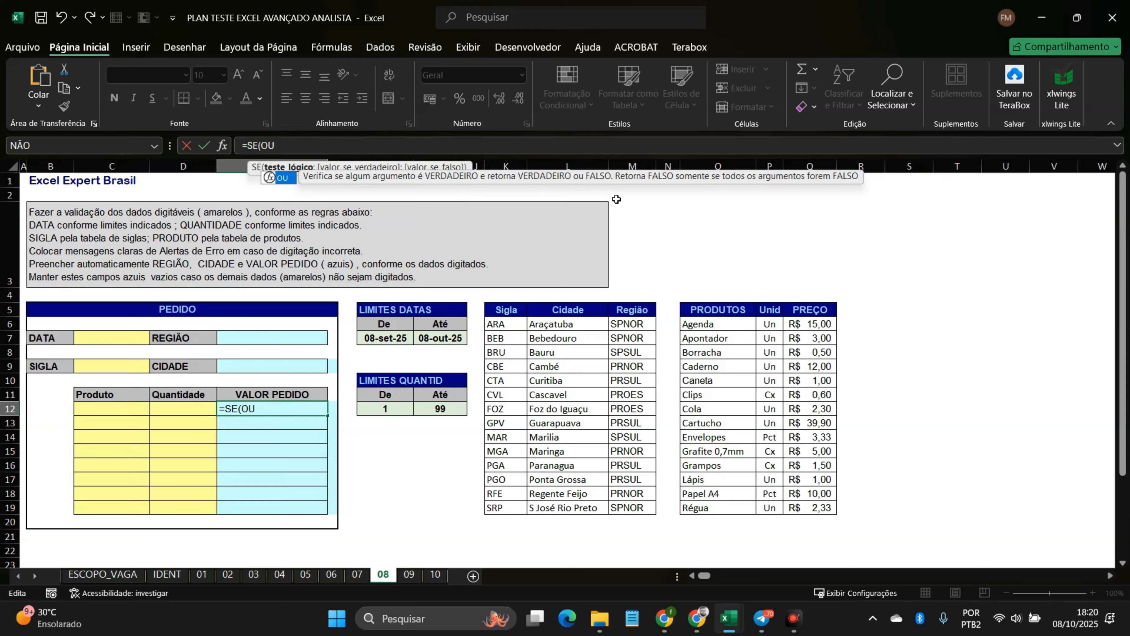
left_click(353, 141)
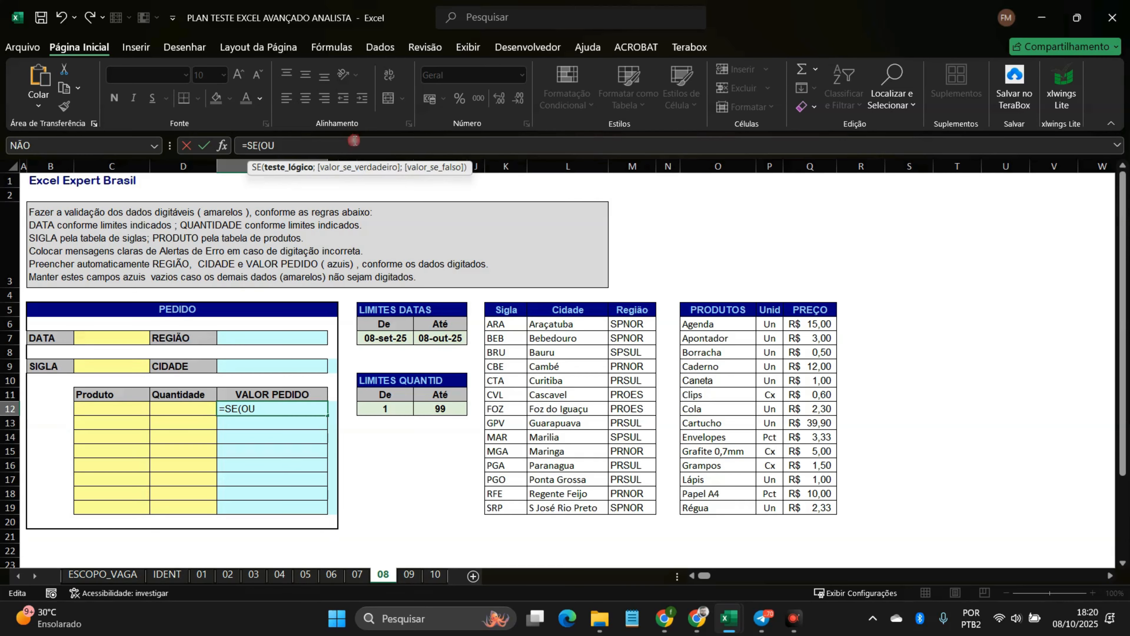
type("(")
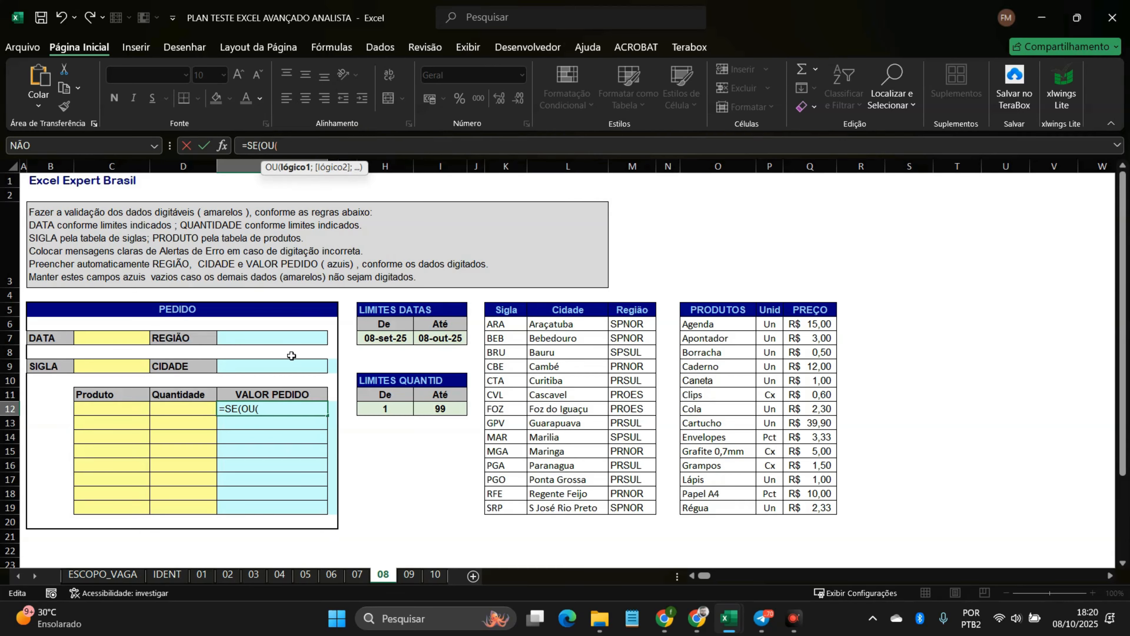
left_click(129, 410)
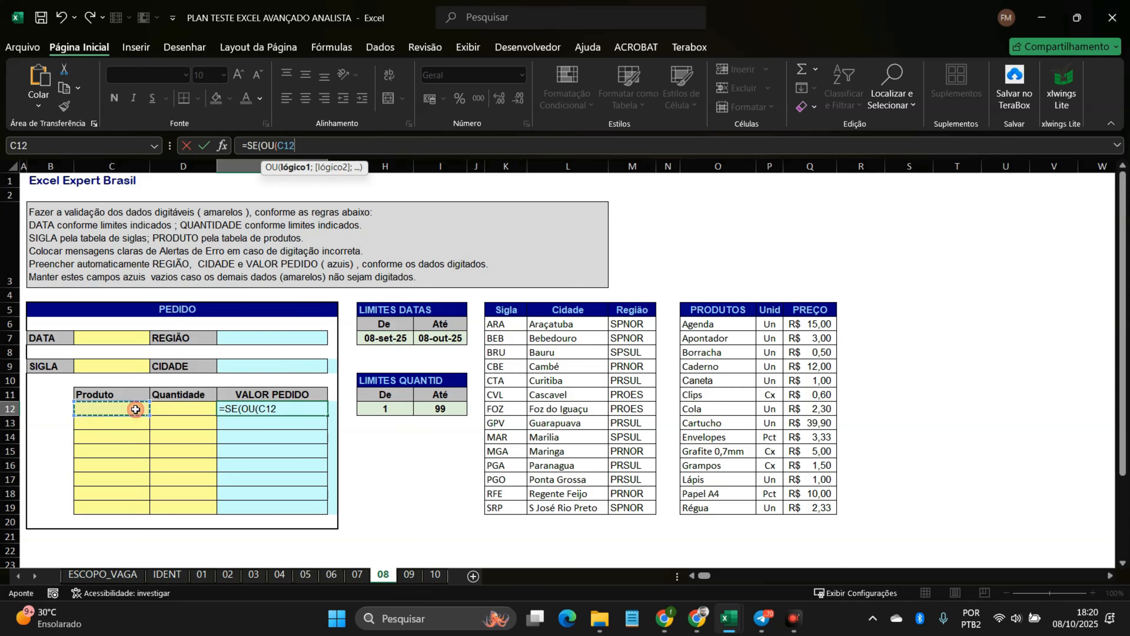
left_click(393, 148)
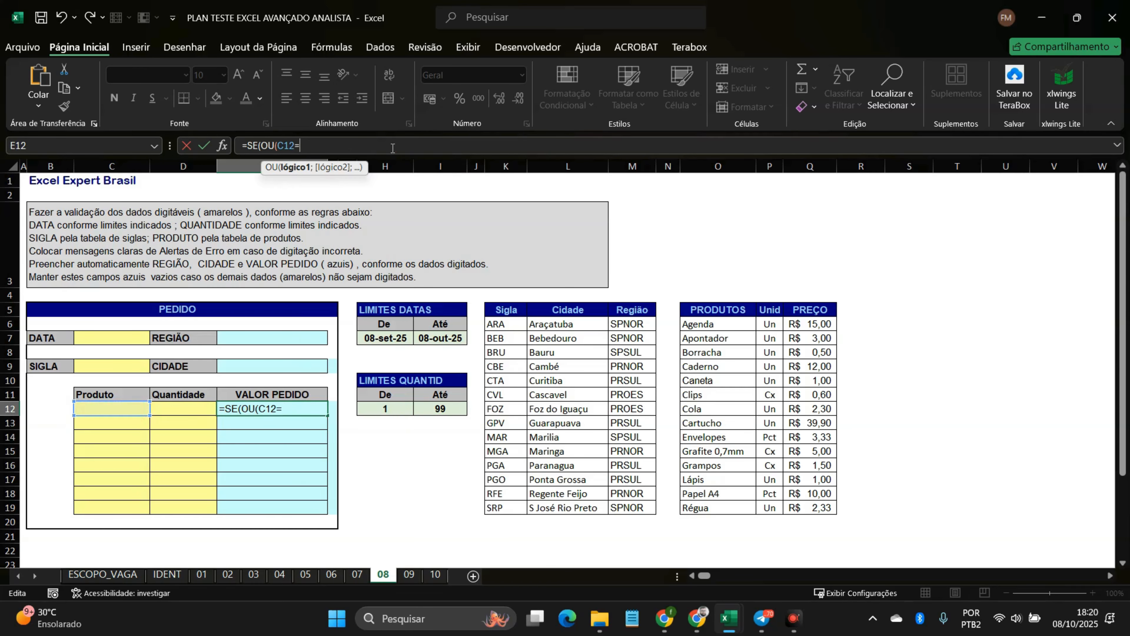
type("=\"\";")
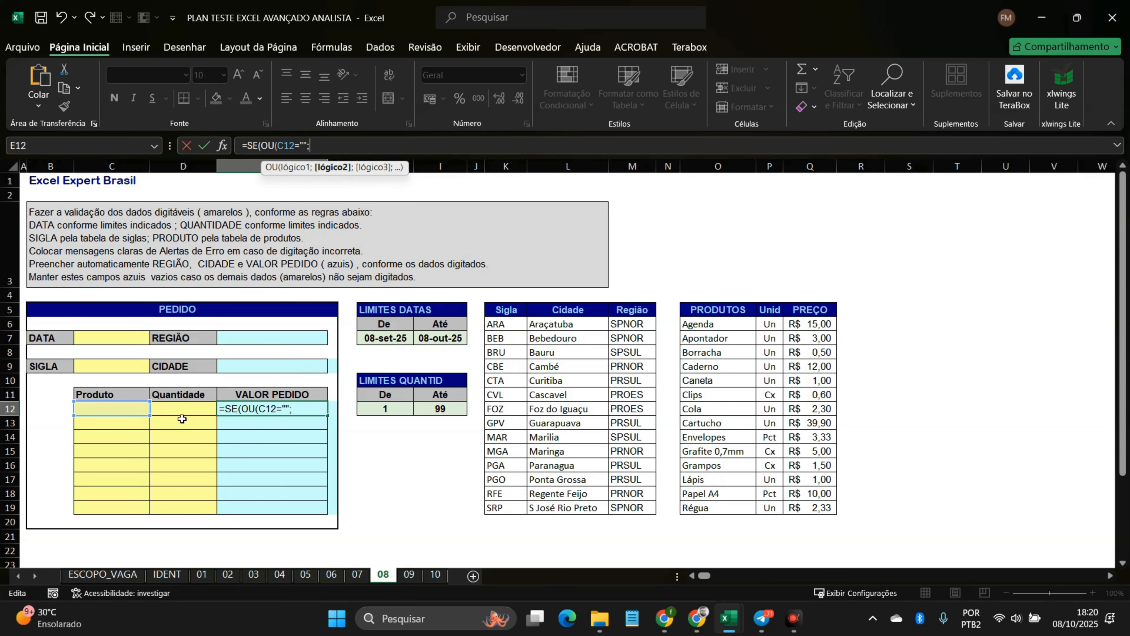
Step: Extend it with D12=""), a blank result, and D12*PROCV( for the value
left_click(180, 410)
left_click(381, 149)
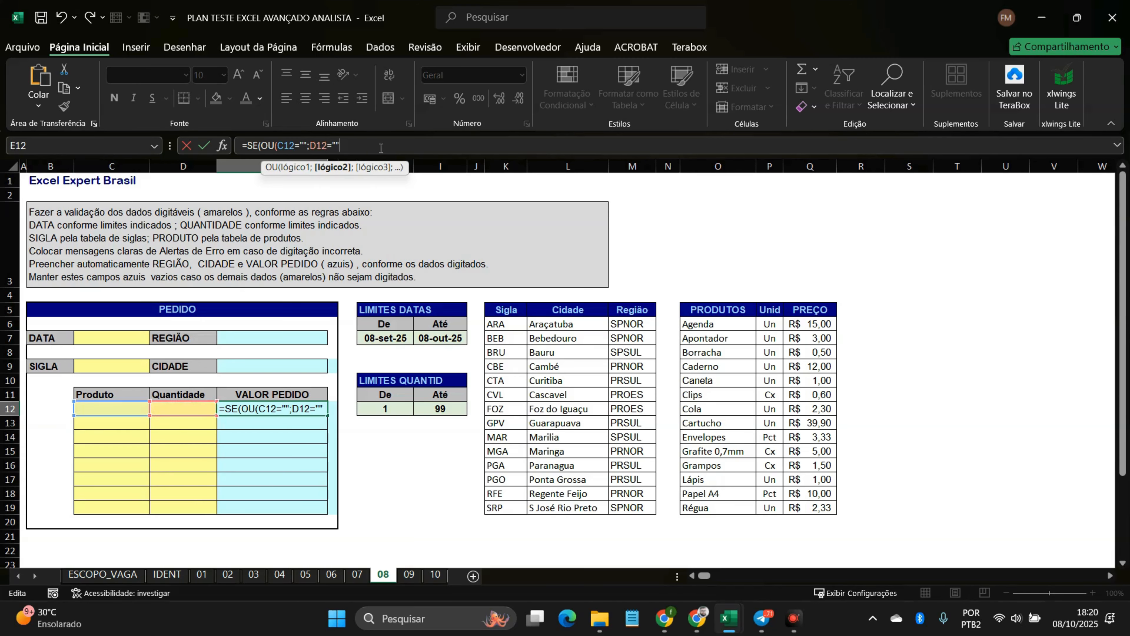
type("=\"\")")
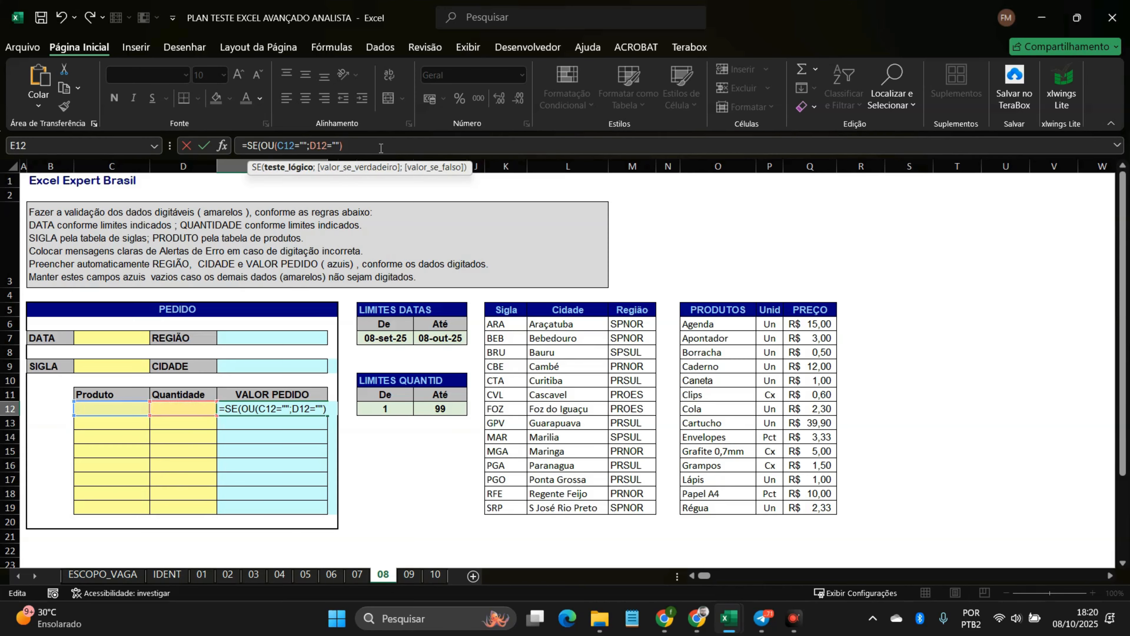
type(";\"\"")
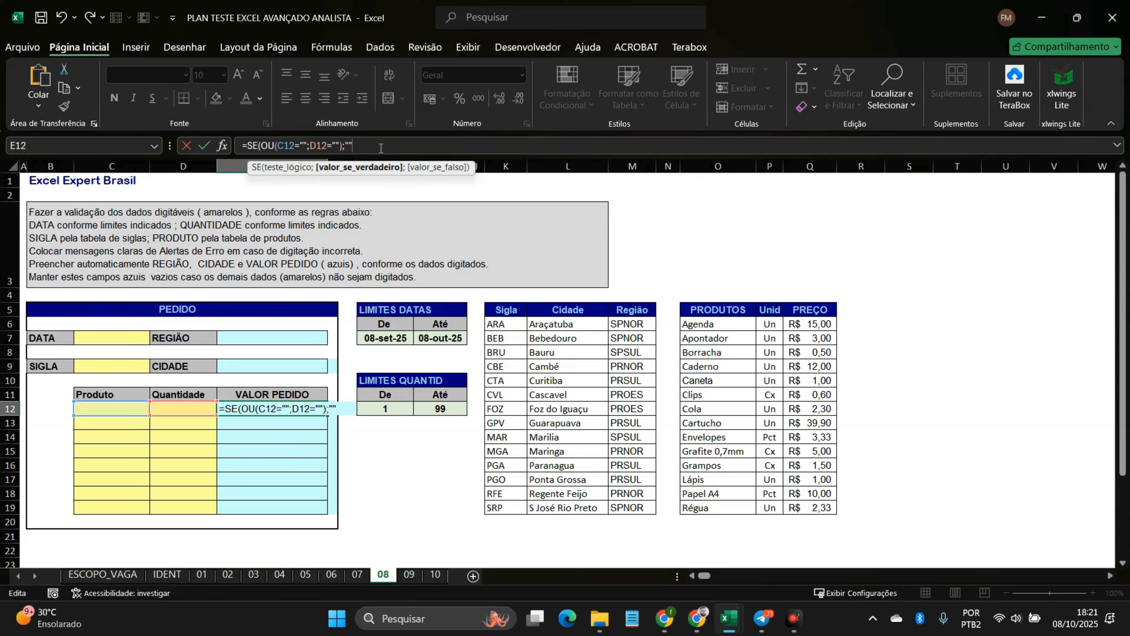
type(";")
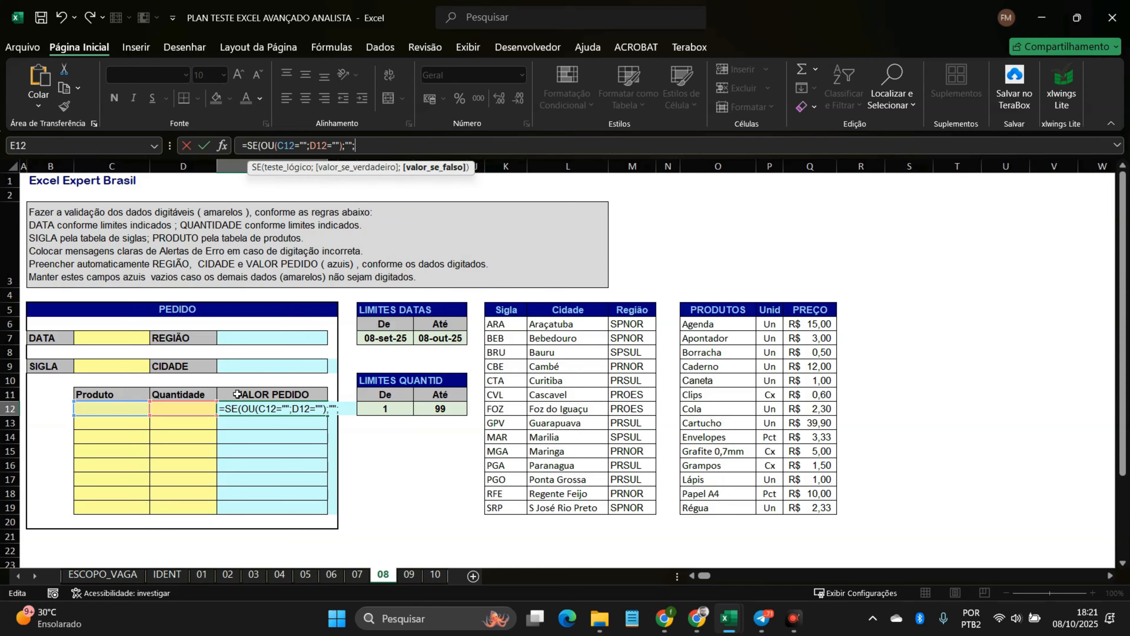
left_click(187, 409)
left_click(396, 150)
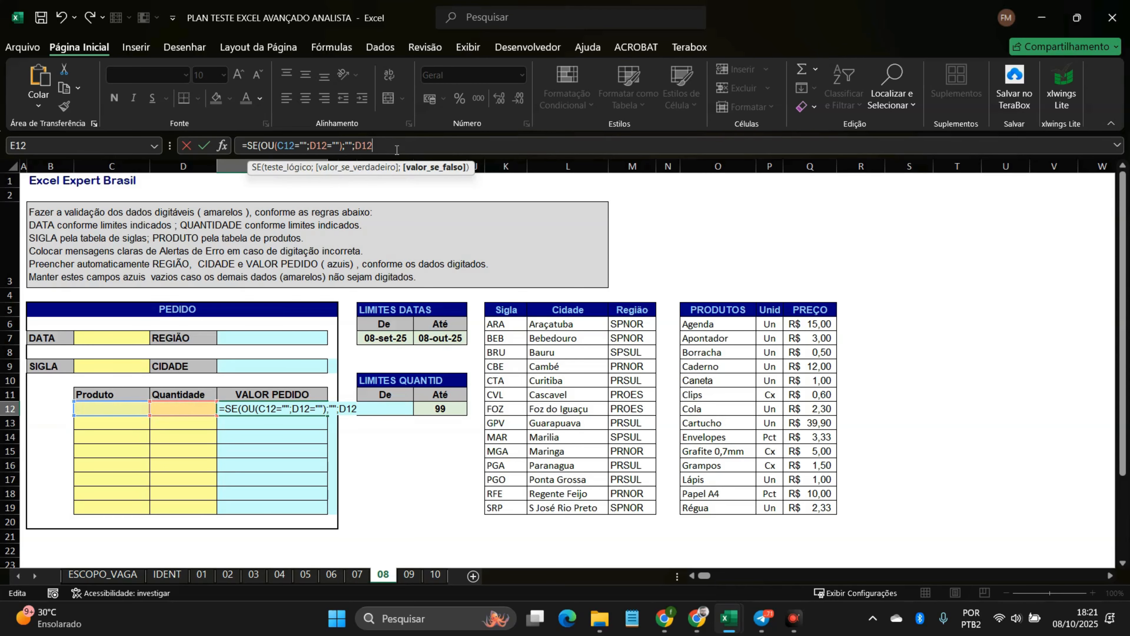
type("*PROCV(")
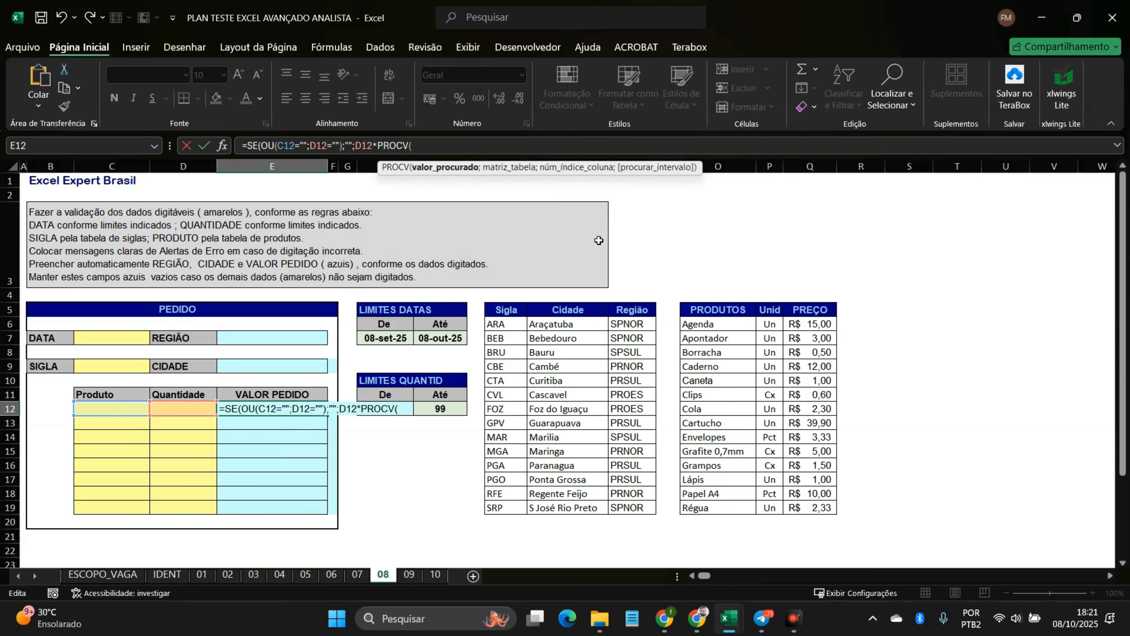
Step: Give PROCV lookup value C12 and the product price table range, adding $ locks
left_click(130, 411)
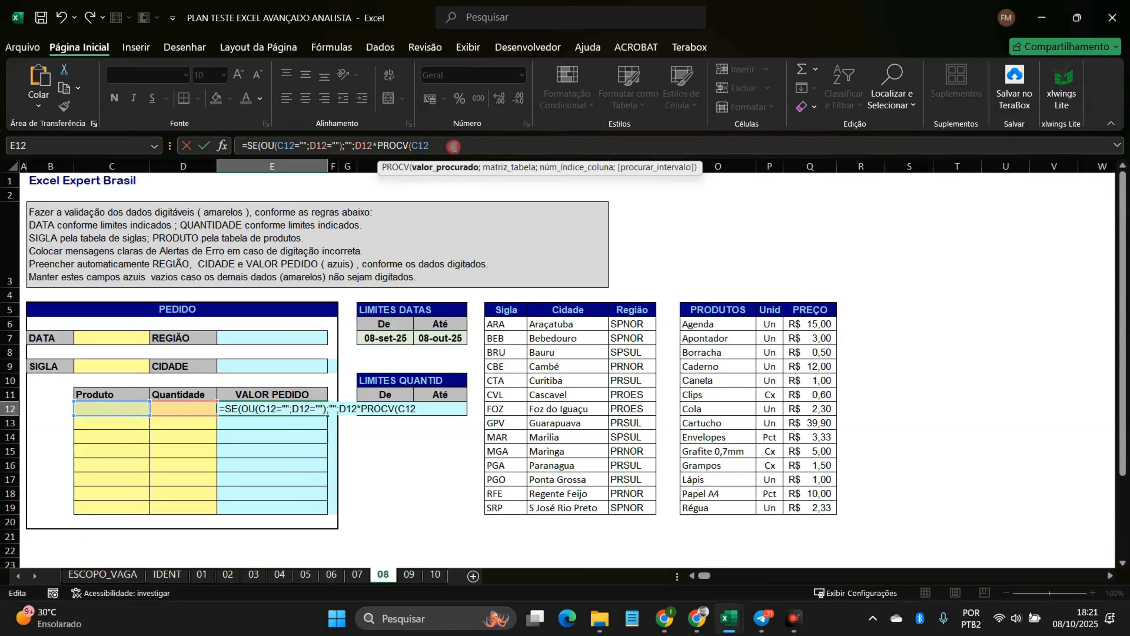
type(";")
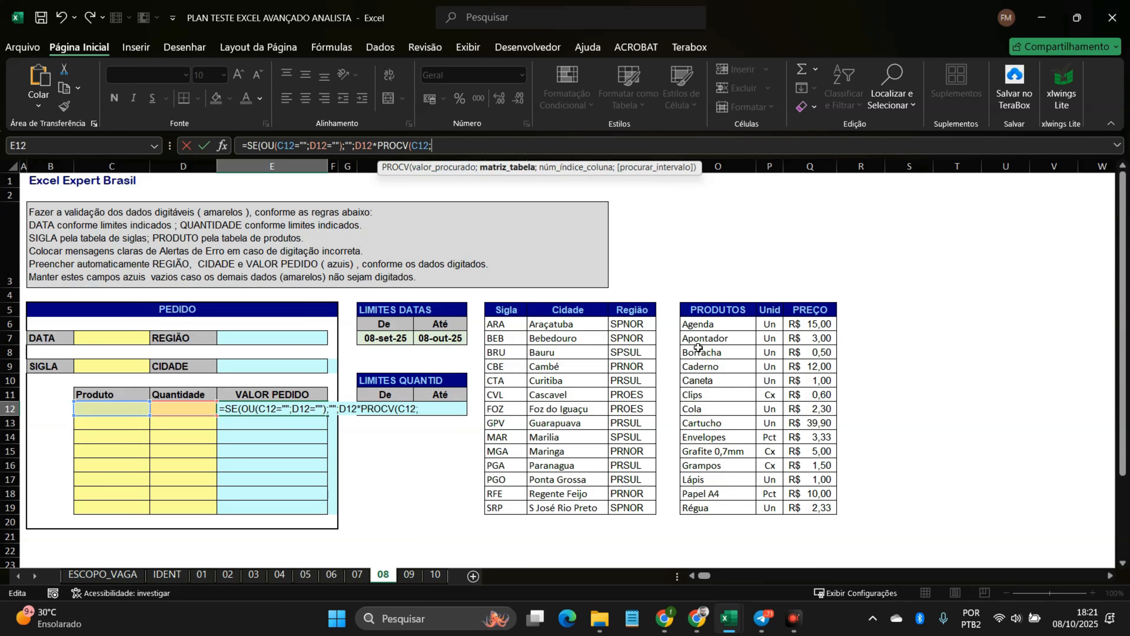
left_click_drag(730, 314, 801, 508)
left_click(432, 146)
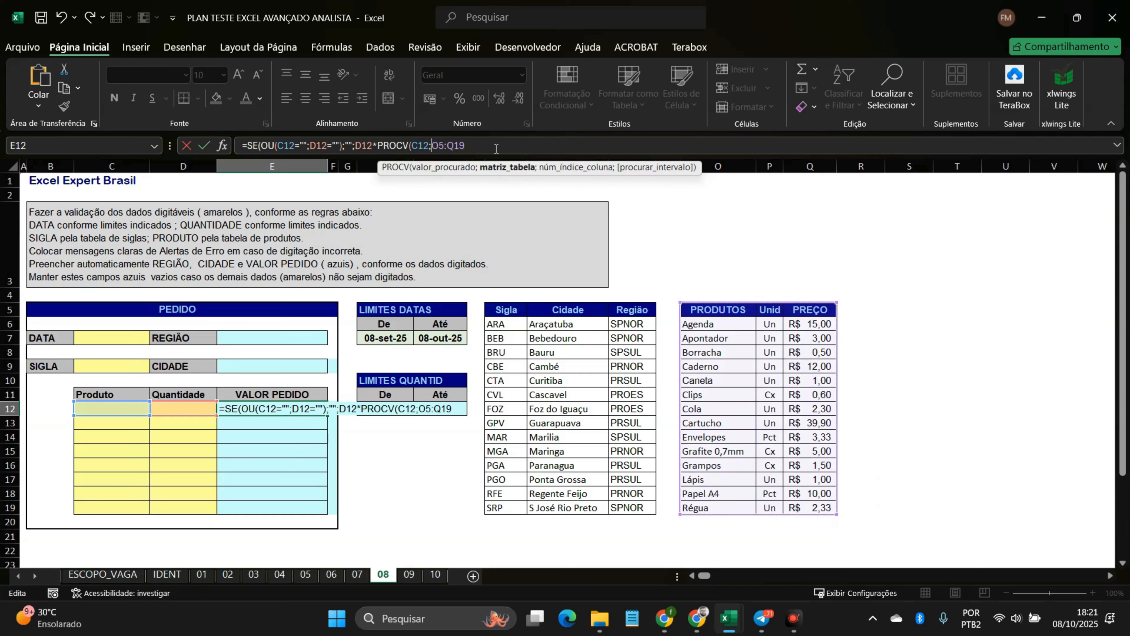
type("$")
key("Right")
type("$")
key("Right")
key("Right")
Step: Finish with $O$5:$Q$19, column 3, close the parentheses and commit E12's formula
type("$")
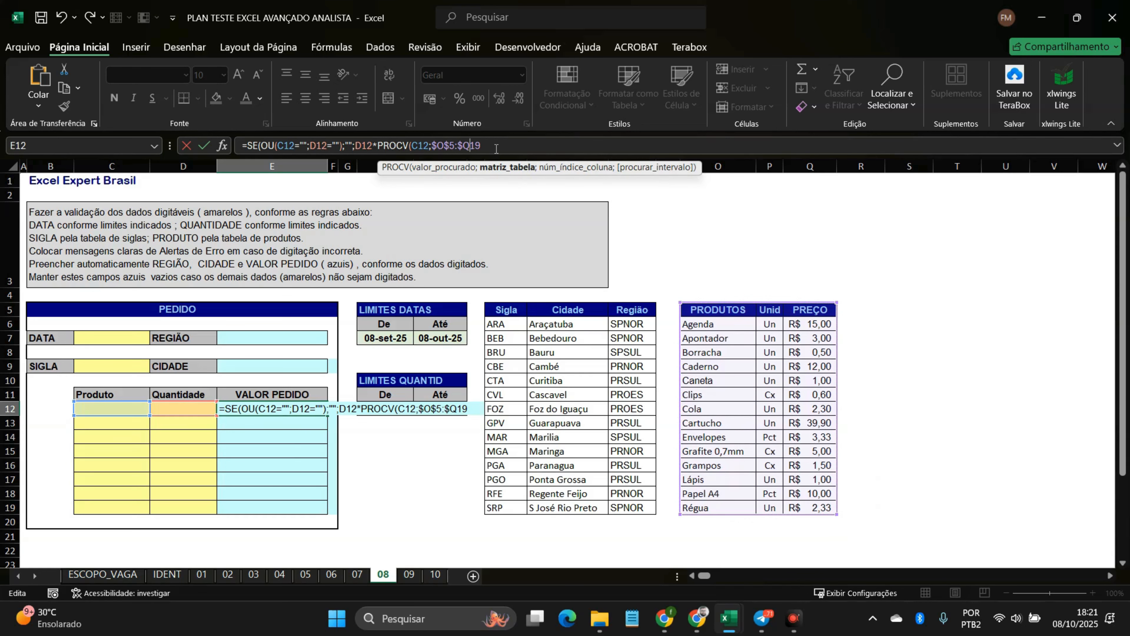
key("Right")
type("$19;")
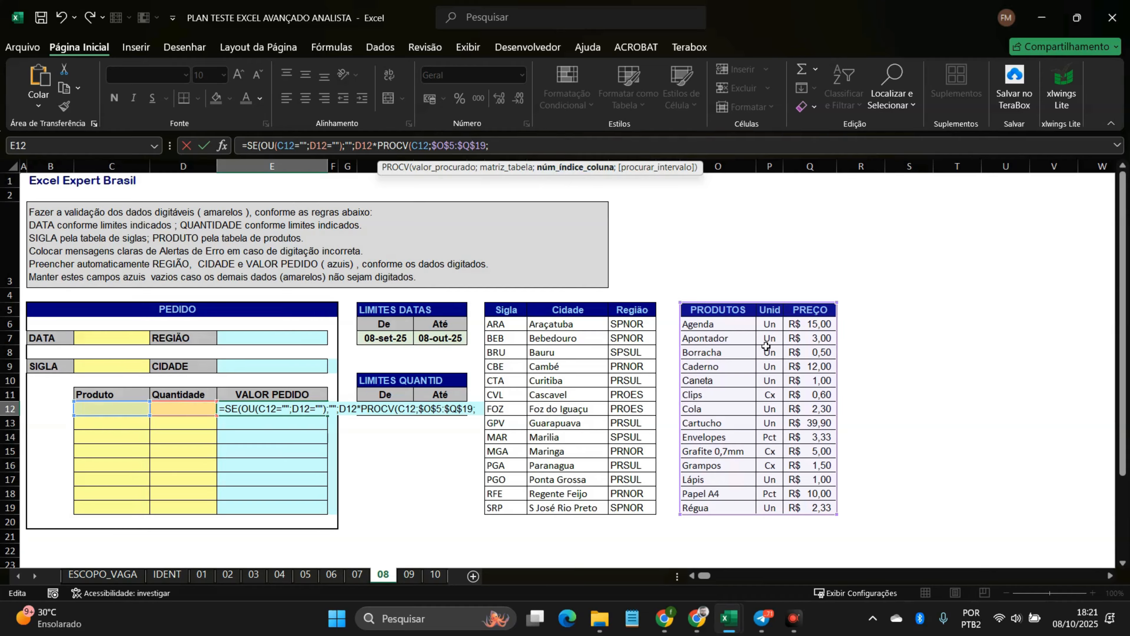
type("3")
type(";")
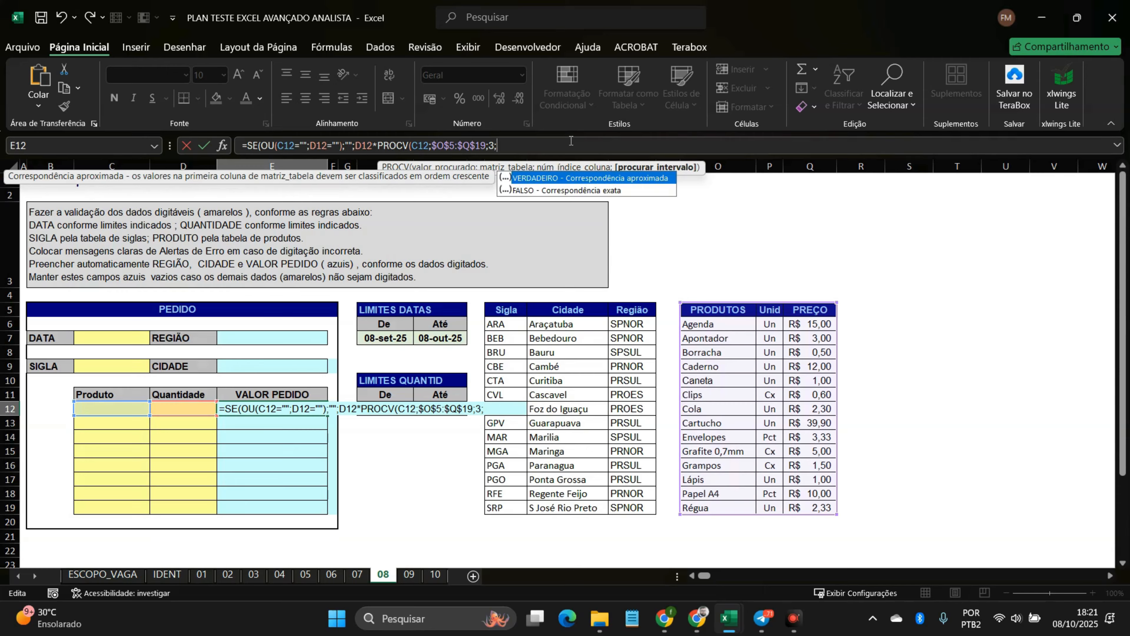
type(")")
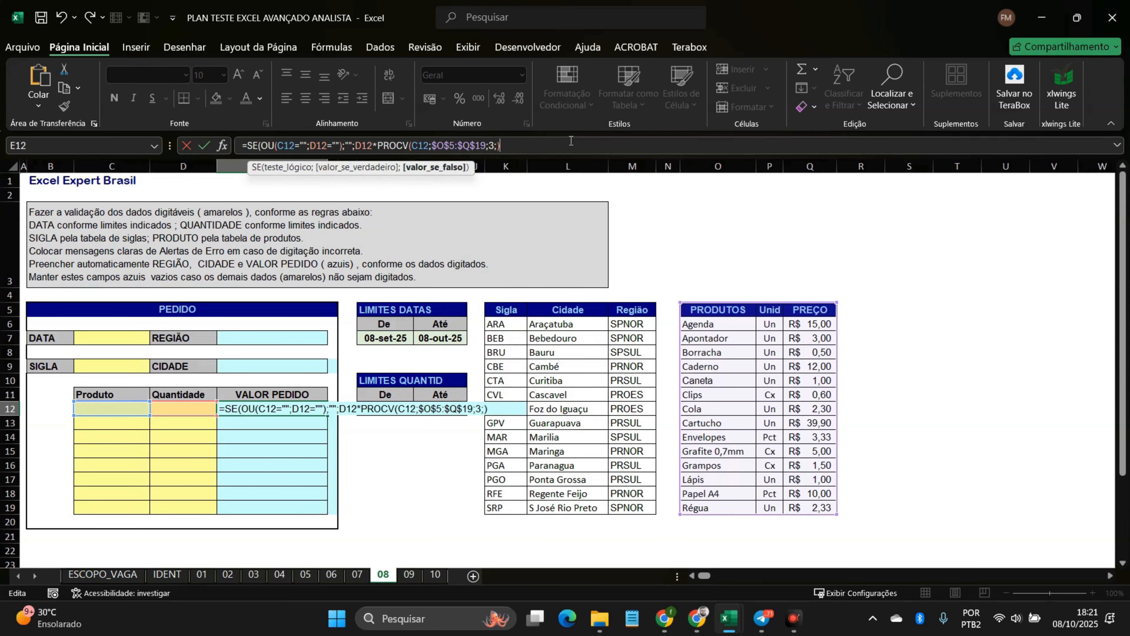
type(")")
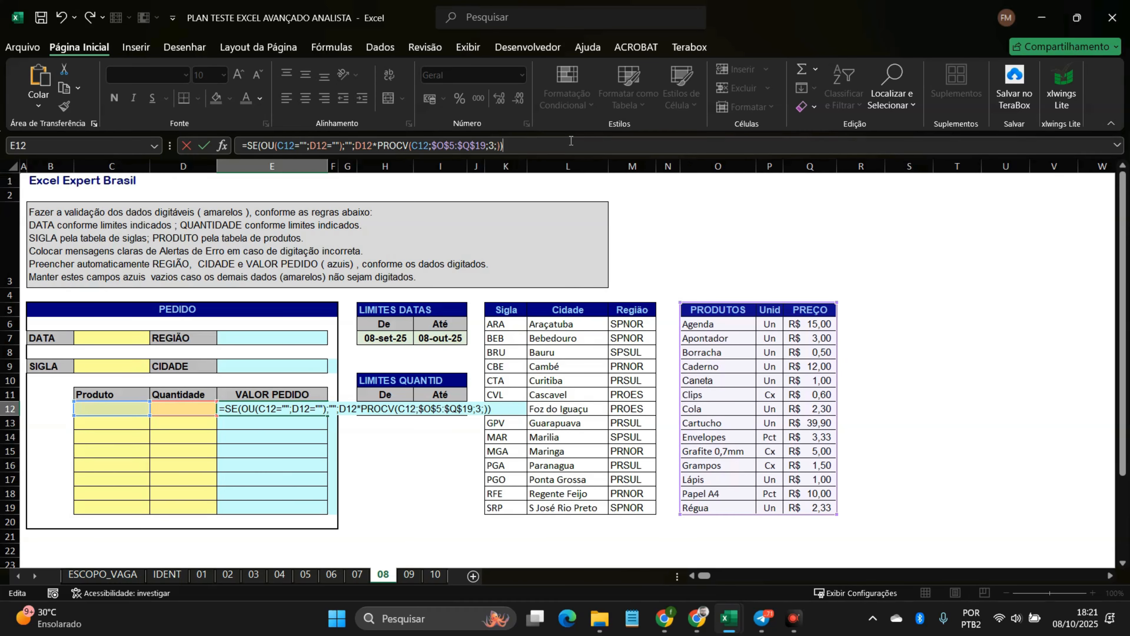
key("Return")
key("Up")
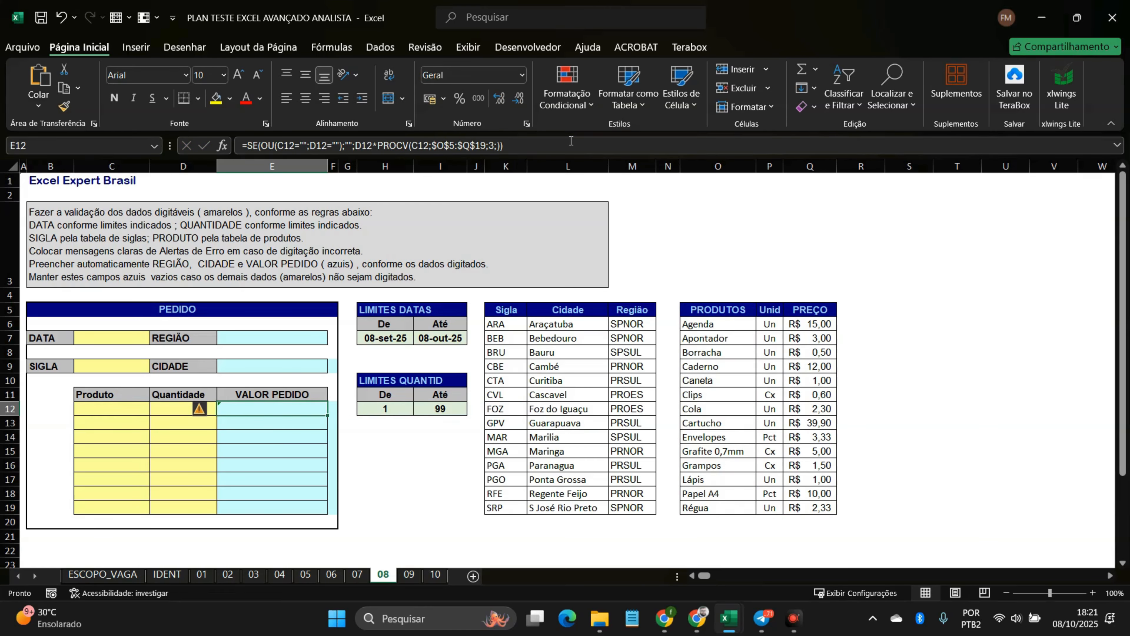
Step: Review E12's formula and ignore its error warning
left_click(384, 146)
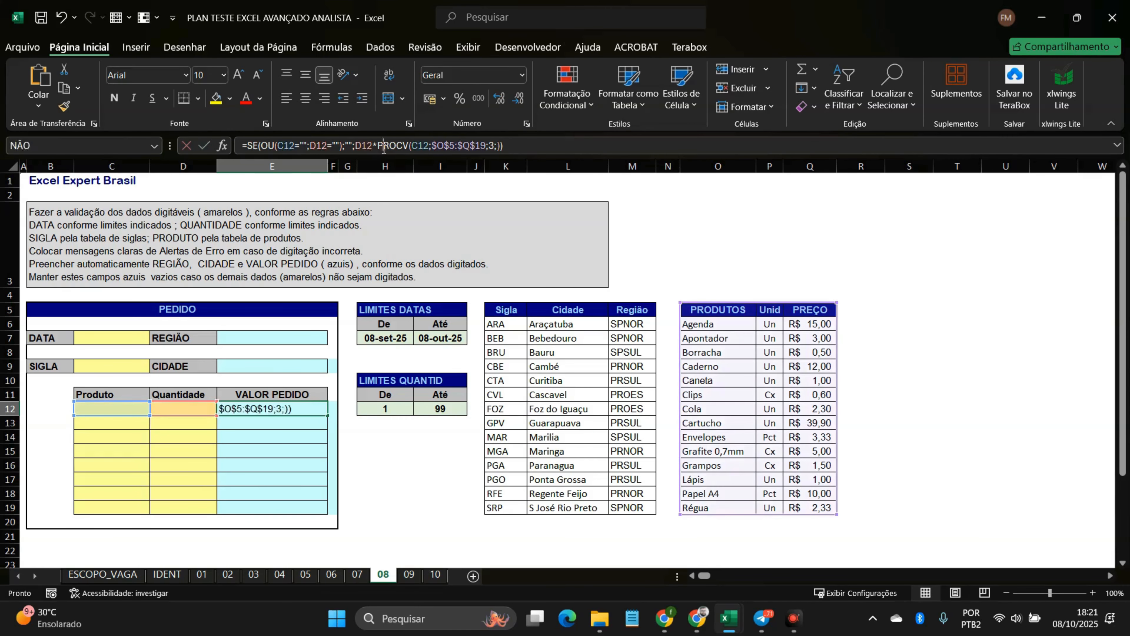
key("Escape")
left_click(201, 410)
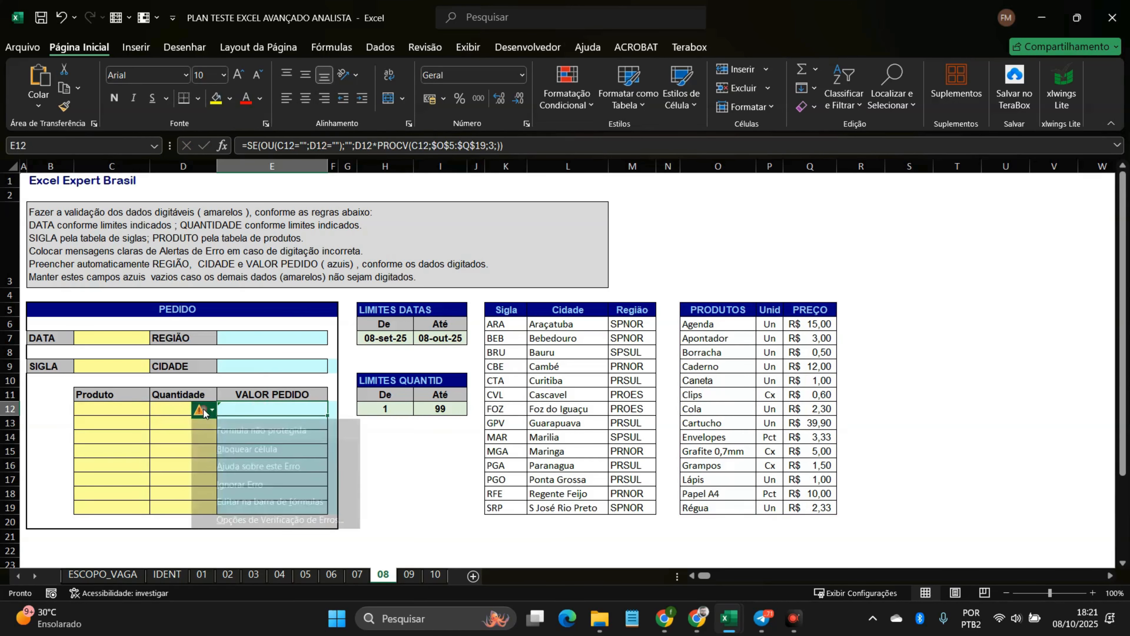
left_click(237, 483)
Step: Enter the order date 10/09/25 in DATA cell C7
left_click(120, 406)
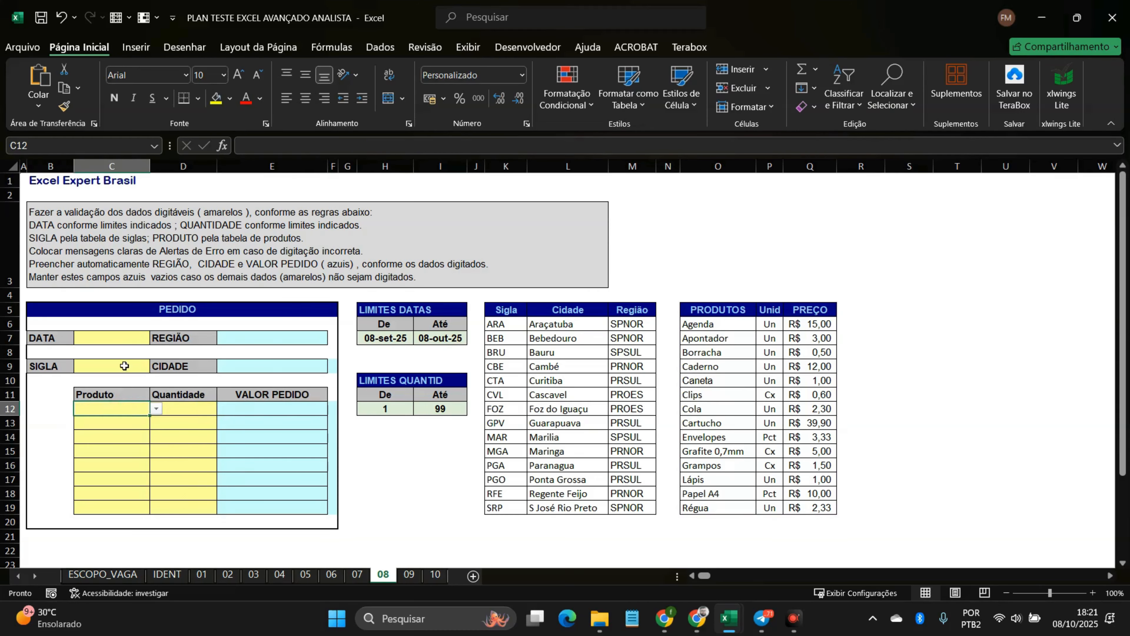
left_click(119, 339)
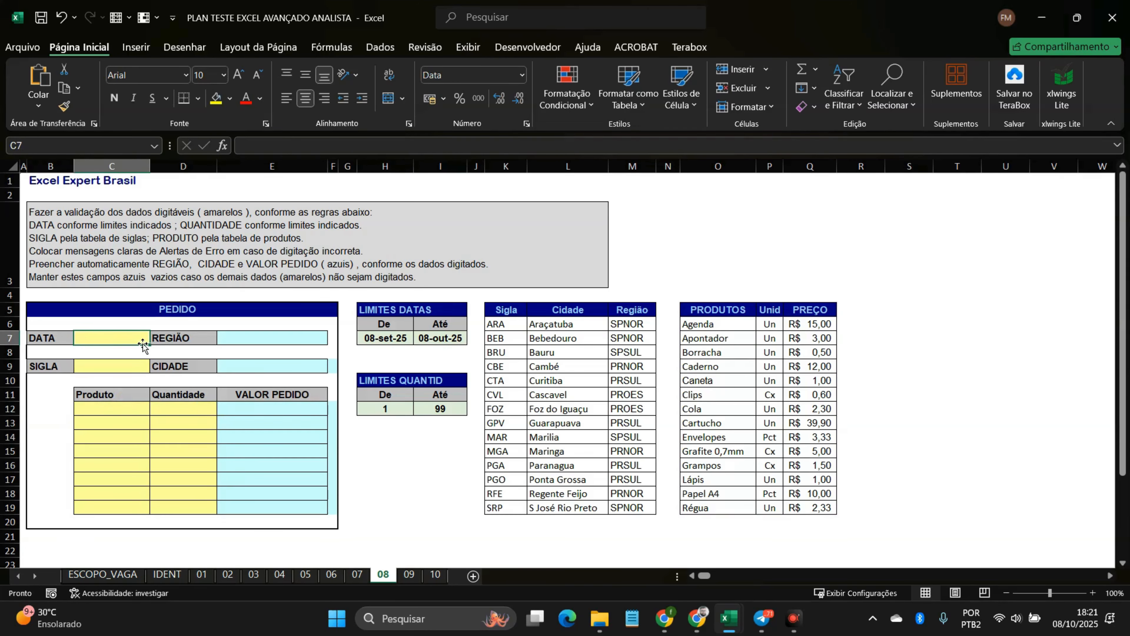
type("10/0")
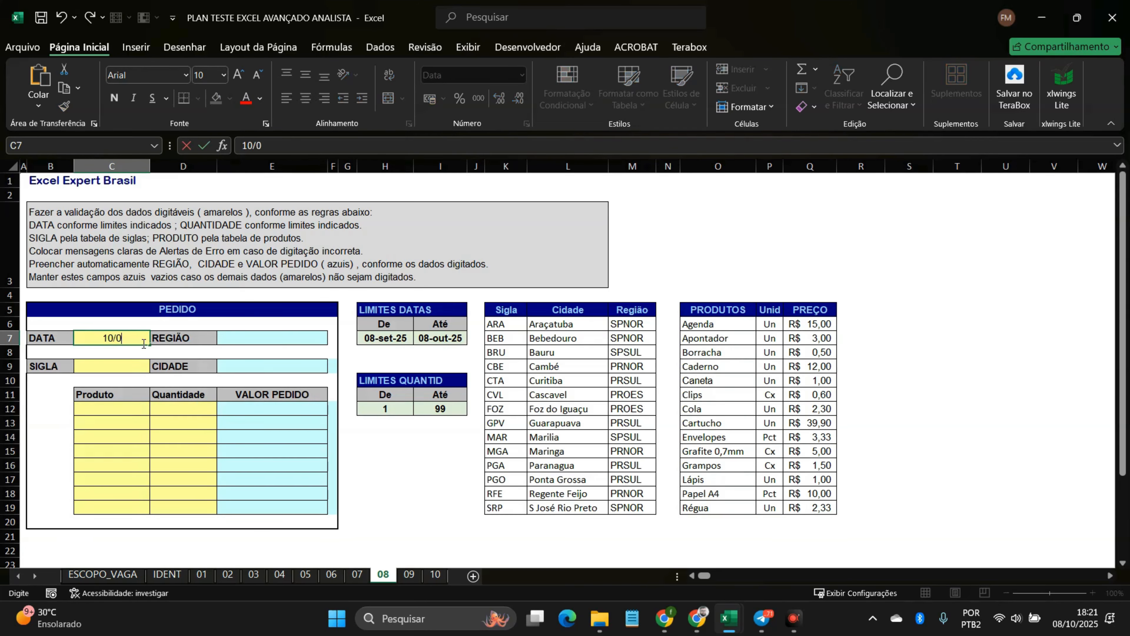
type("9/25")
key("Return")
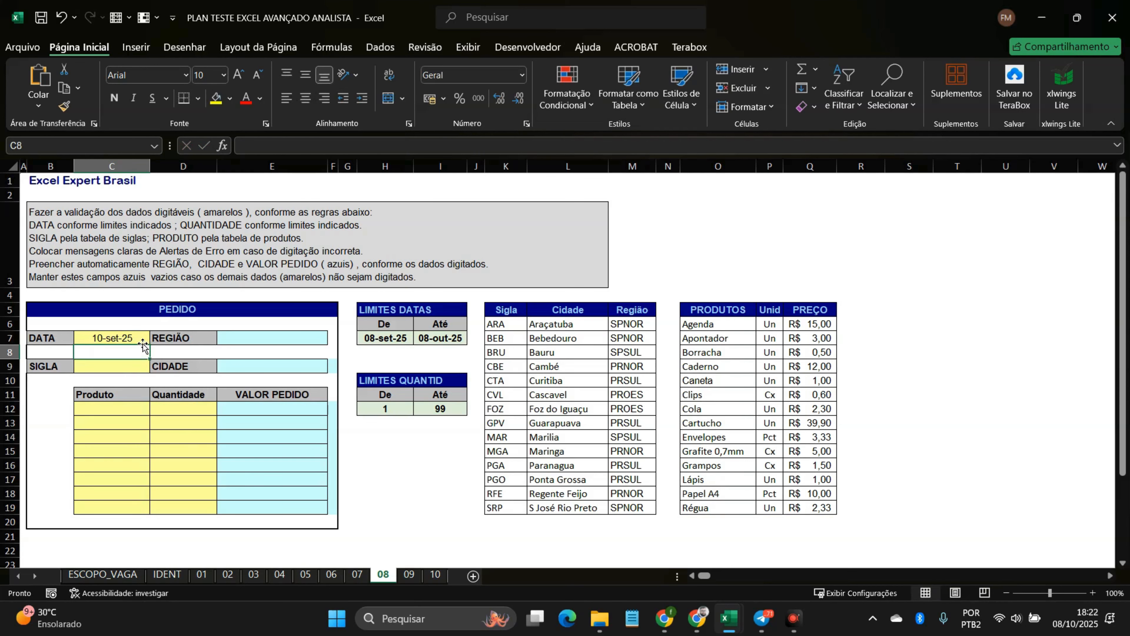
Step: Choose sigla BEB in C9 and compare its city and region with the siglas table
left_click(120, 365)
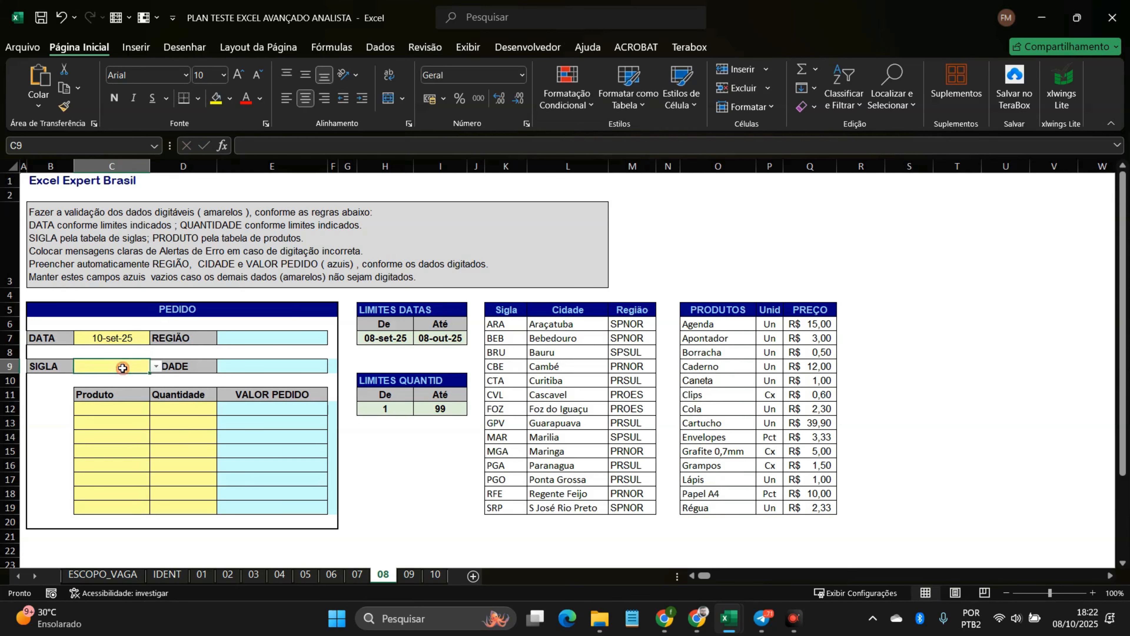
left_click(156, 366)
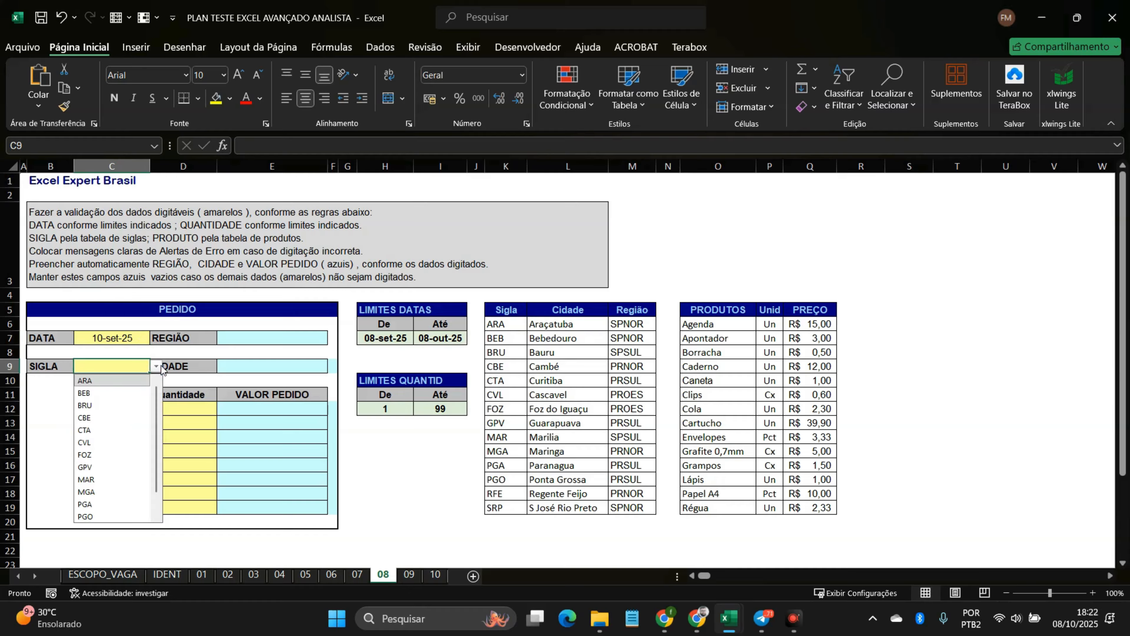
left_click(113, 394)
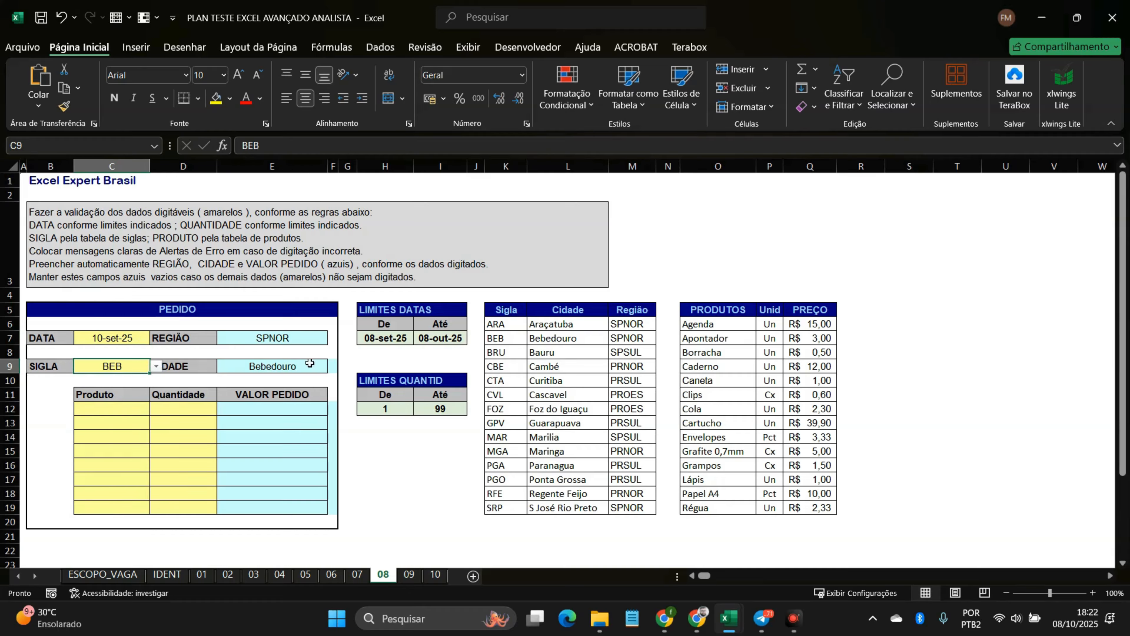
left_click(564, 339)
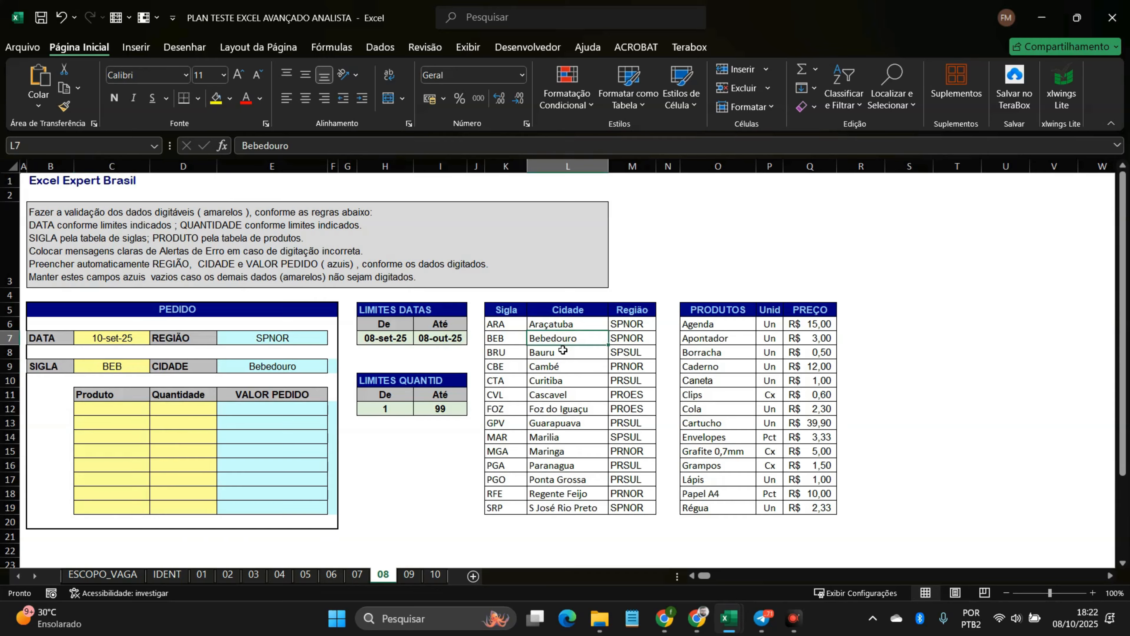
left_click(633, 342)
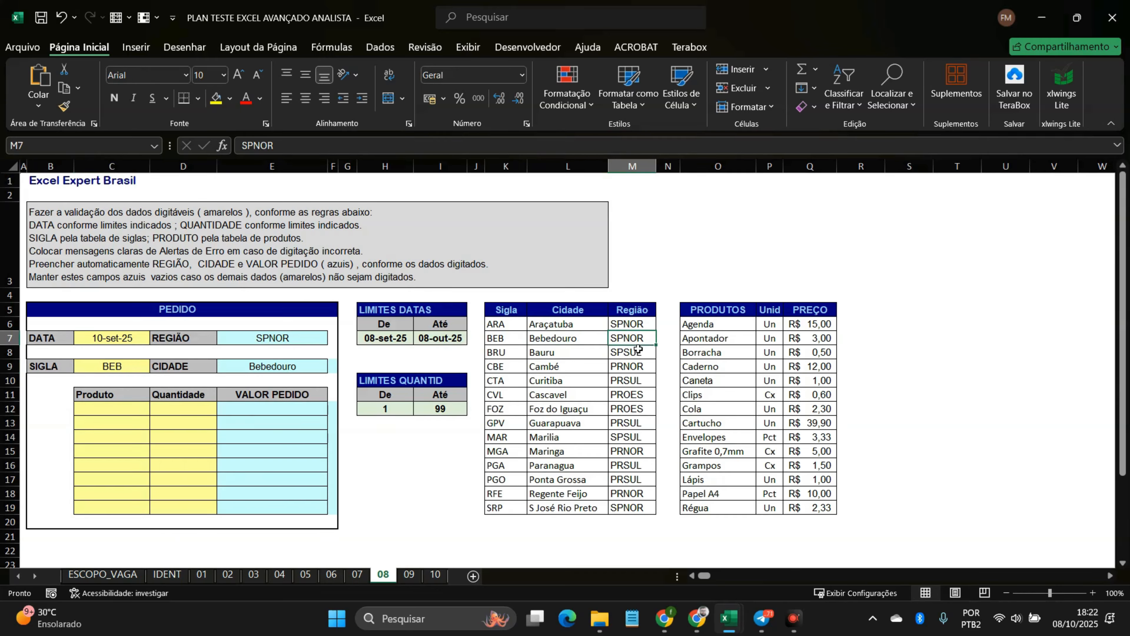
Step: Order 2 Cola in C12/D12 and verify VALOR PEDIDO against Cola's price
left_click(125, 413)
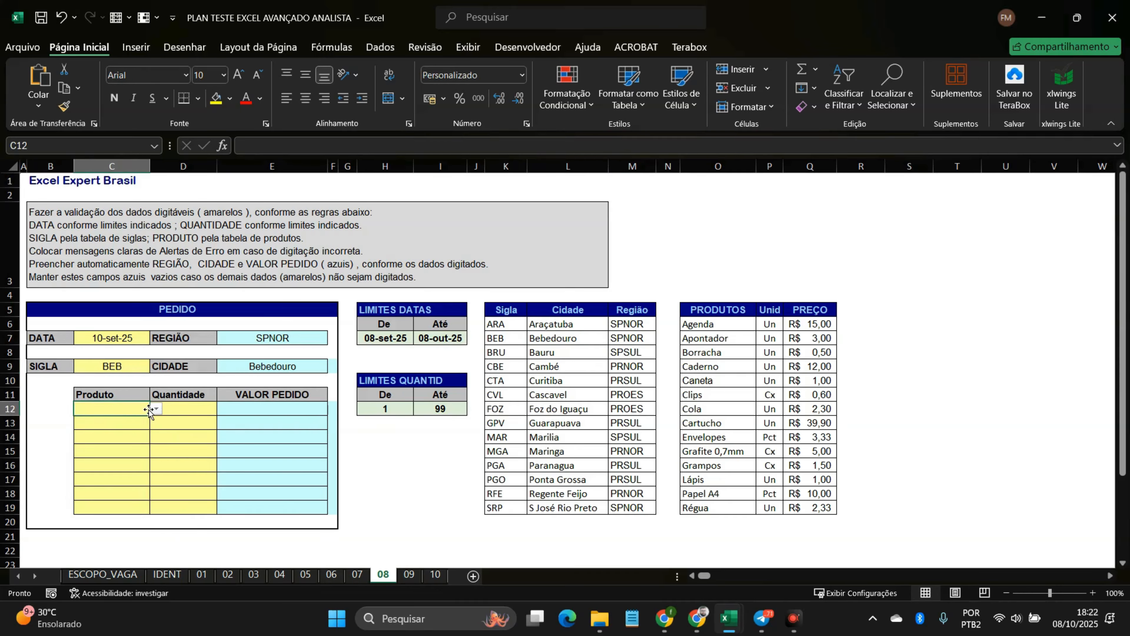
left_click(156, 410)
left_click(127, 497)
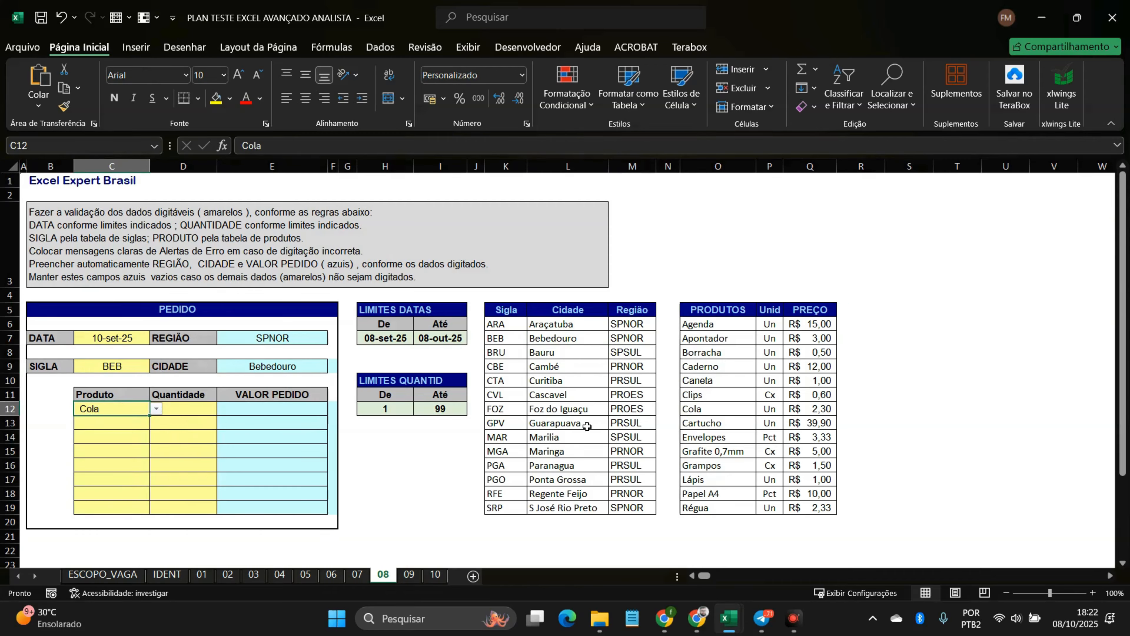
left_click(198, 416)
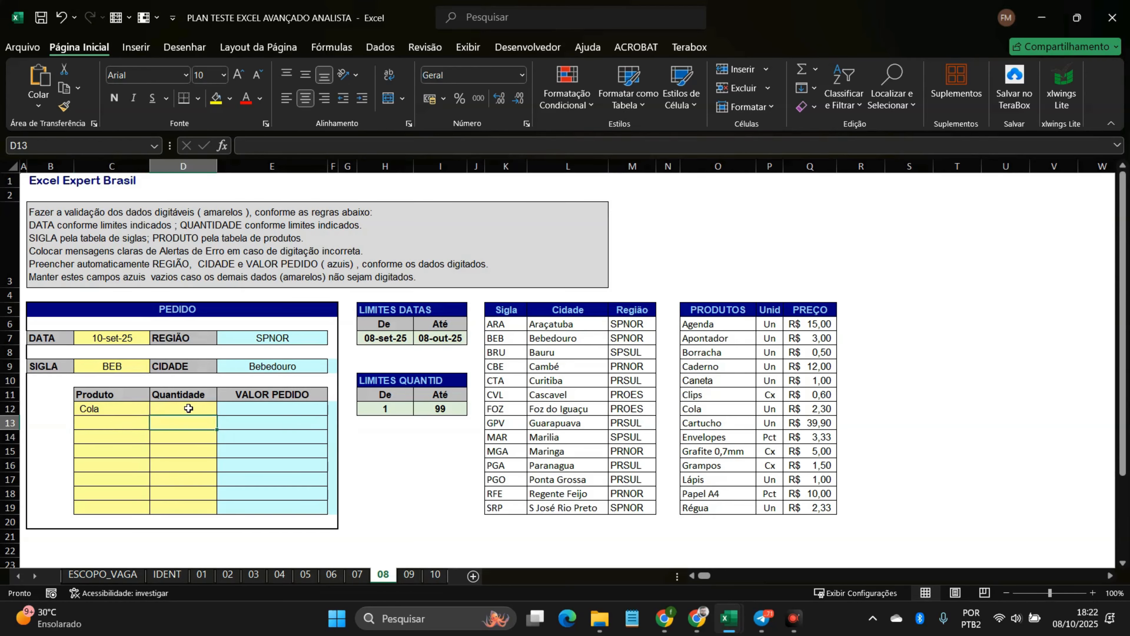
type("2")
key("Return")
left_click(323, 408)
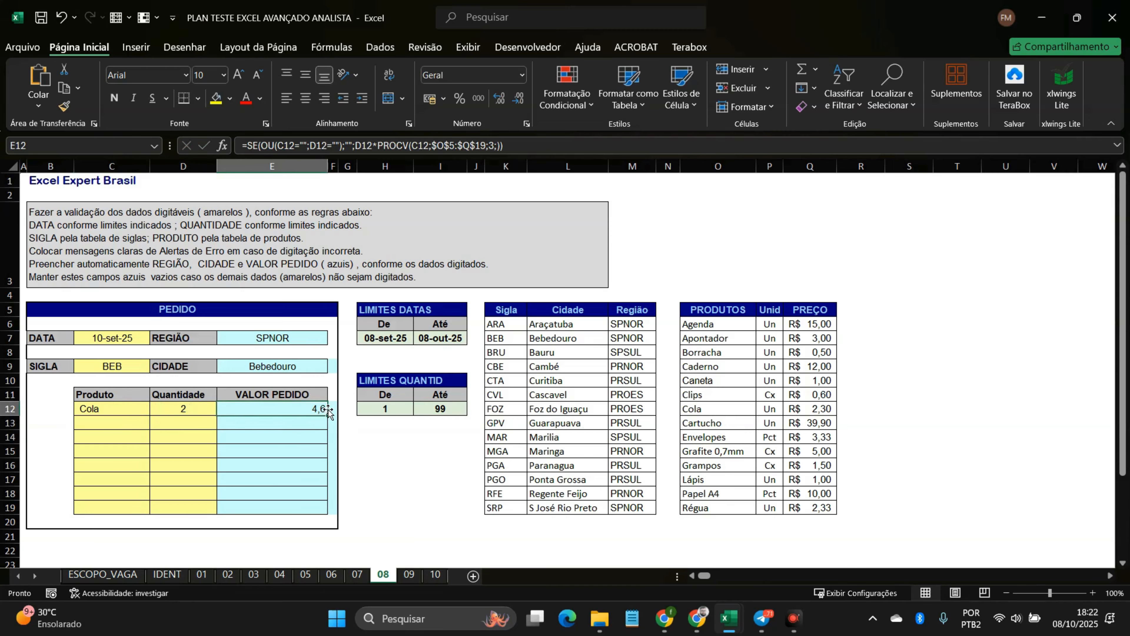
left_click(180, 411)
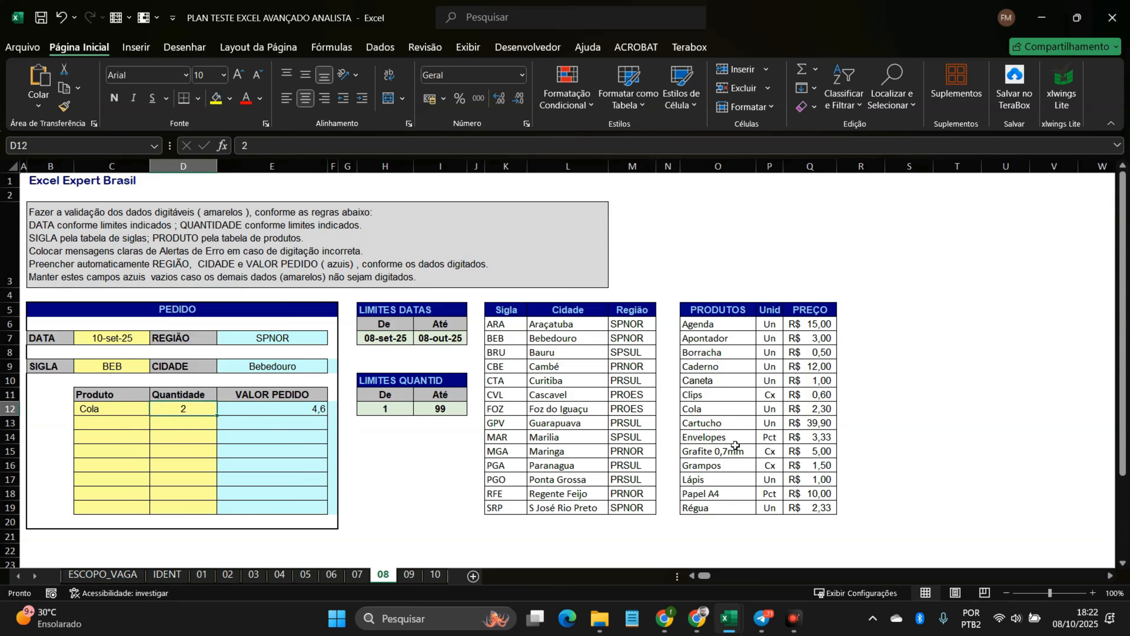
left_click(819, 408)
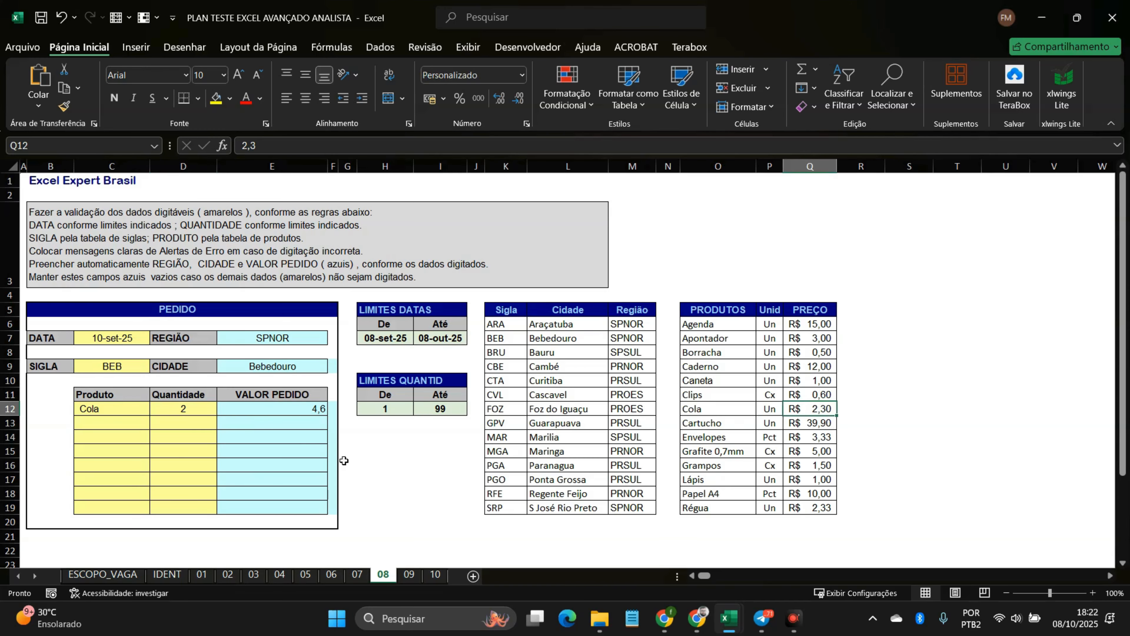
Step: Apply the Contábil accounting format to VALOR PEDIDO cells E12:E19
left_click_drag(255, 415, 267, 511)
left_click(430, 99)
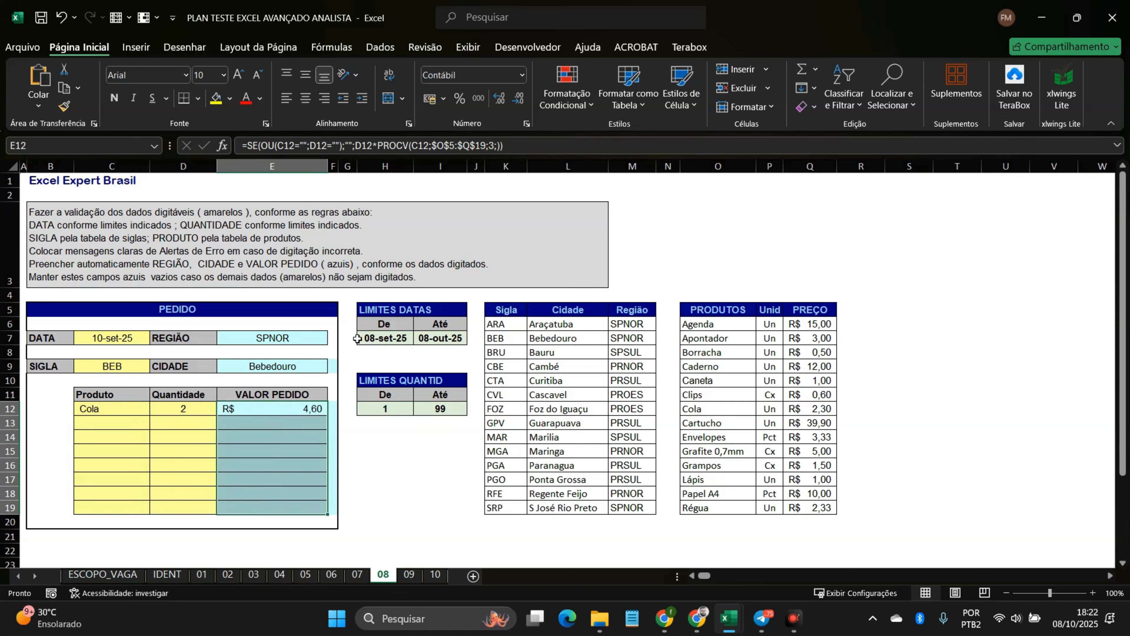
left_click(287, 422)
mouse_move(77, 334)
left_mouse_down()
mouse_move(276, 343)
mouse_move(756, 472)
mouse_move(824, 524)
left_mouse_up()
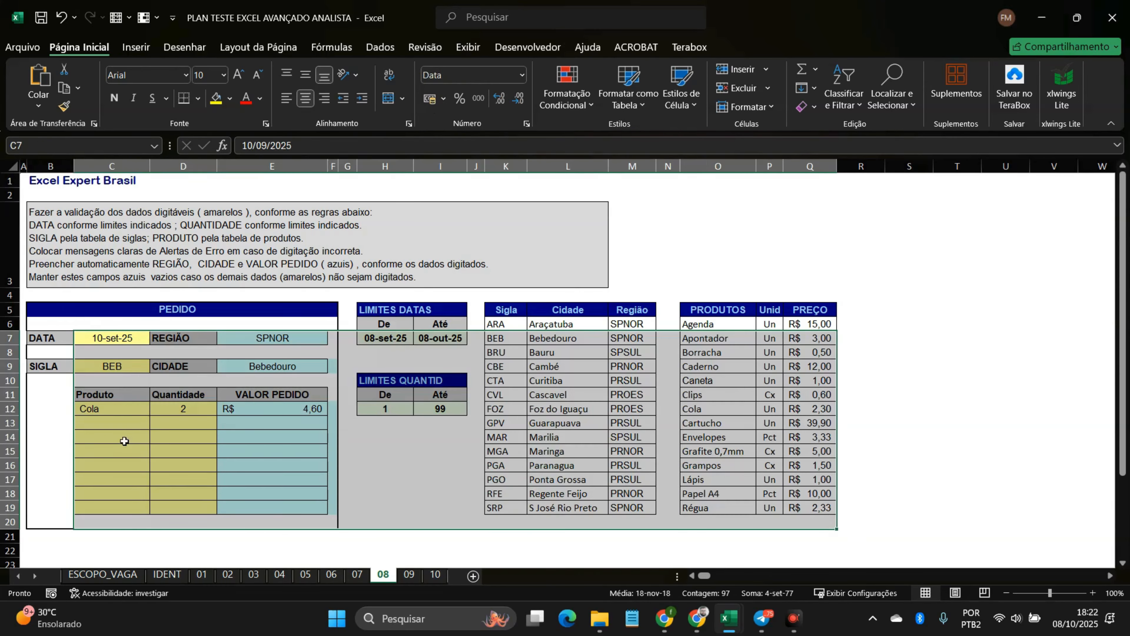
left_click(127, 435)
mouse_move(177, 232)
left_mouse_down()
mouse_move(311, 284)
mouse_move(610, 483)
mouse_move(770, 518)
left_mouse_up()
Step: Switch to sheet 09, select the sales table from B8, and scroll up to the pivot instructions
left_click(409, 576)
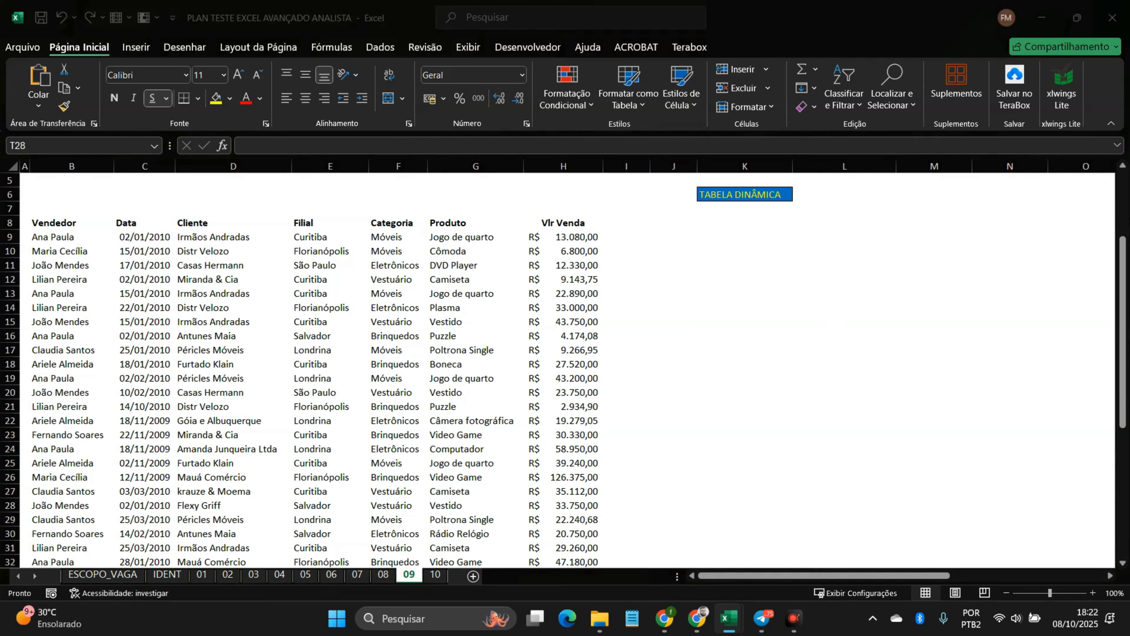
mouse_move(64, 223)
left_mouse_down()
mouse_move(535, 347)
mouse_move(594, 562)
mouse_move(603, 540)
mouse_move(573, 539)
left_mouse_up()
scroll(609, 557, "up", 4)
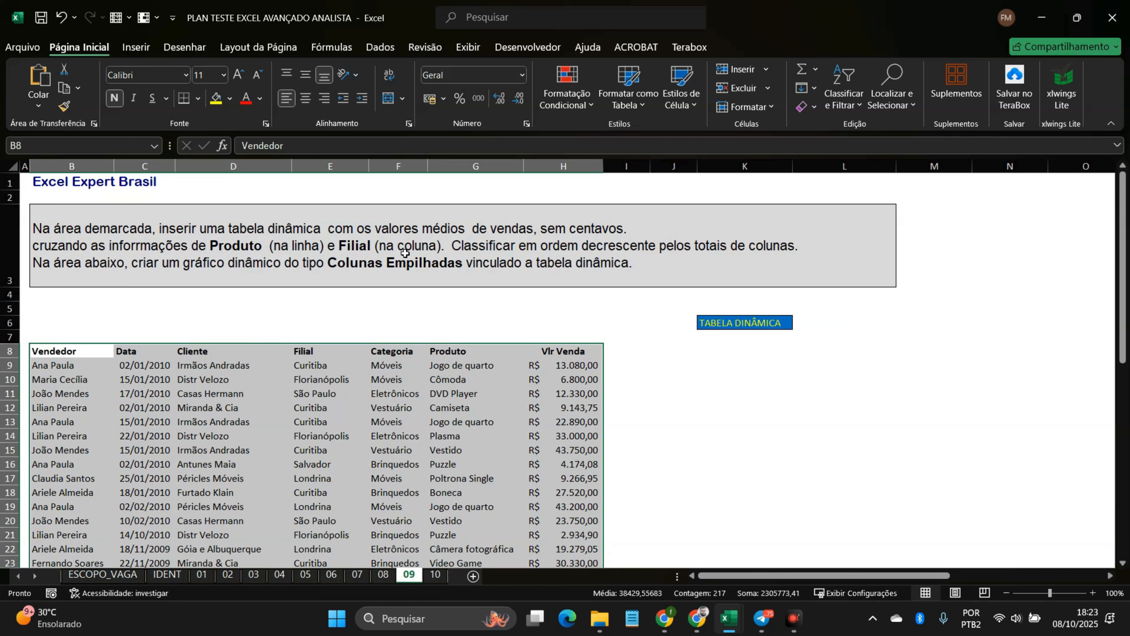
Step: Select the sales data B8:H38 on sheet 09 and bring up the Inserir ribbon commands
key("ctrl+alt+t")
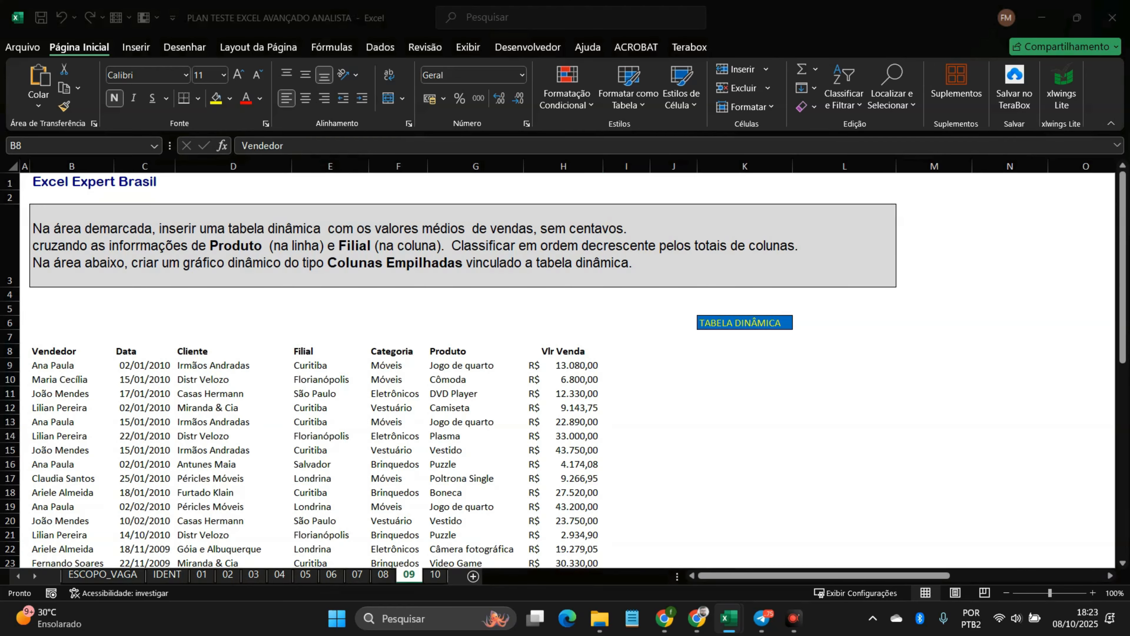
left_click(665, 245)
left_click(726, 247)
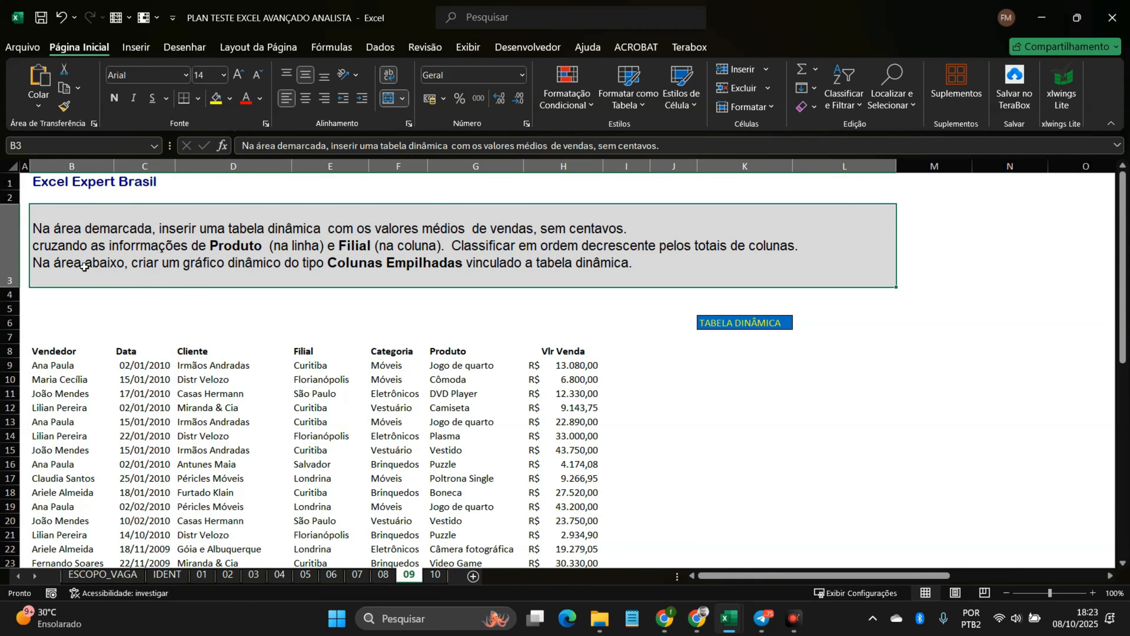
scroll(596, 309, "down", 8)
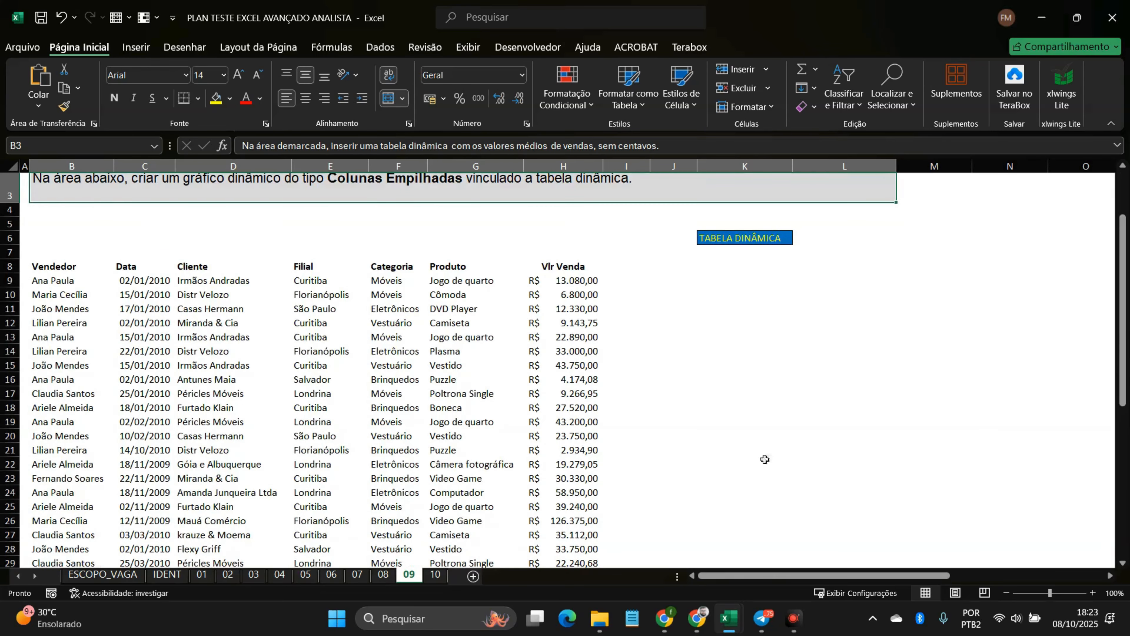
scroll(759, 434, "up", 8)
scroll(752, 421, "up", 1)
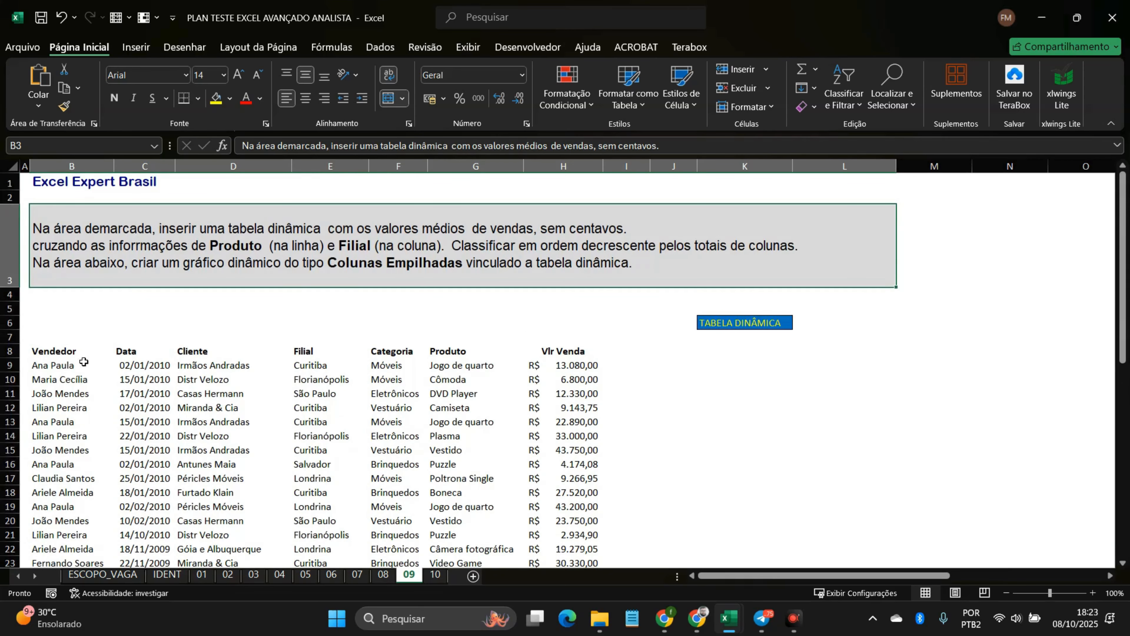
left_click_drag(53, 352, 614, 541)
scroll(529, 342, "up", 4)
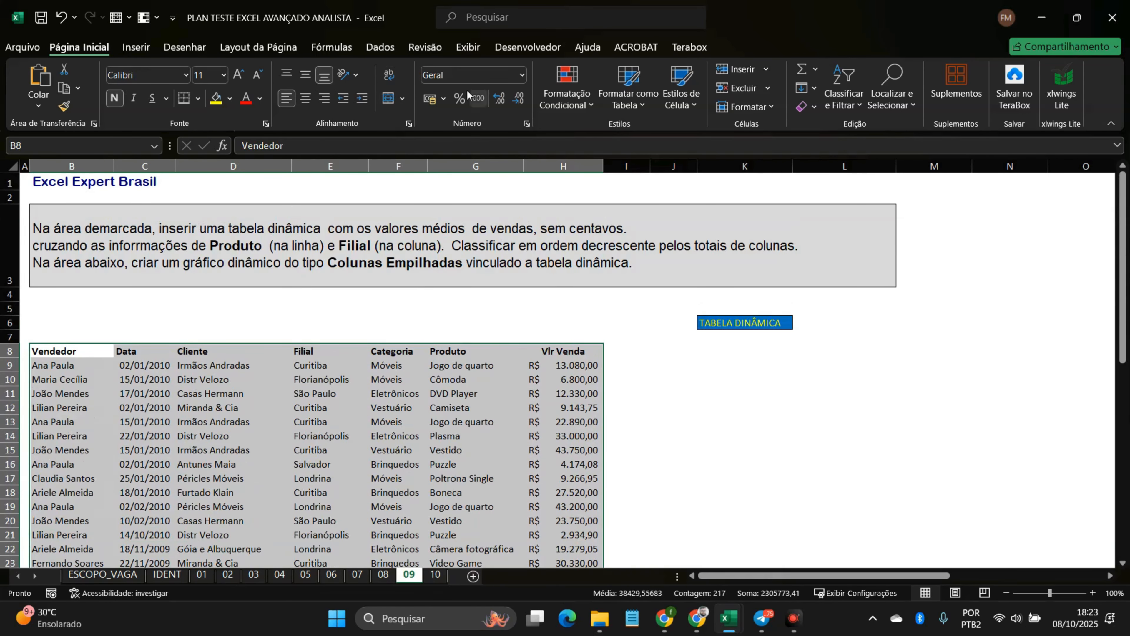
left_click(144, 49)
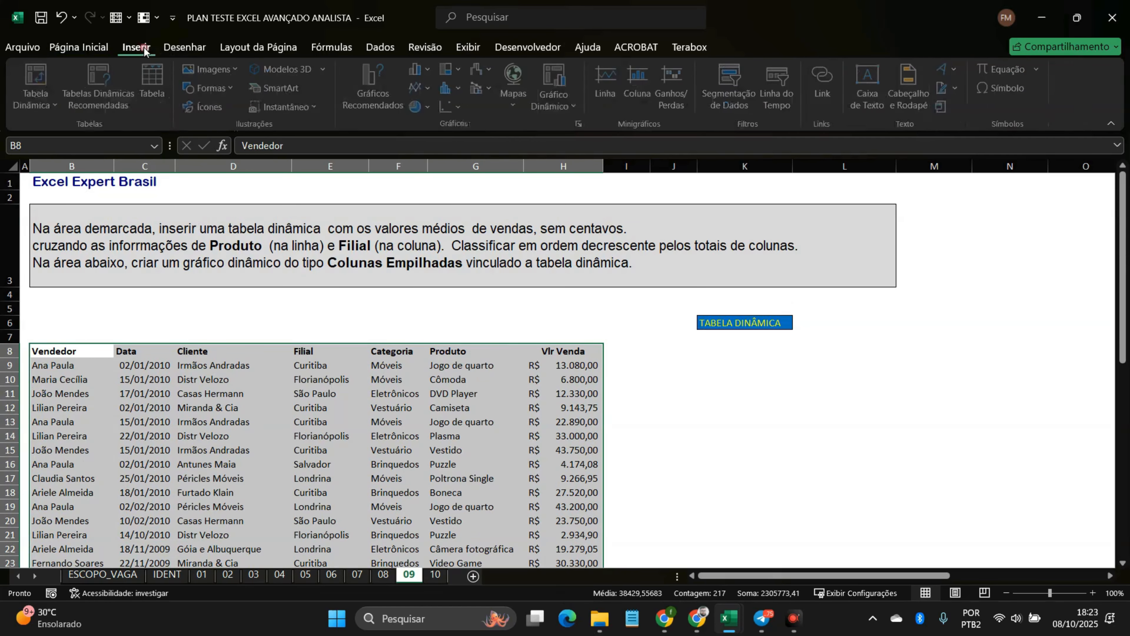
Step: Attempt a pivot table at K8 from the selection, then cancel the misconfigured setup
left_click(35, 76)
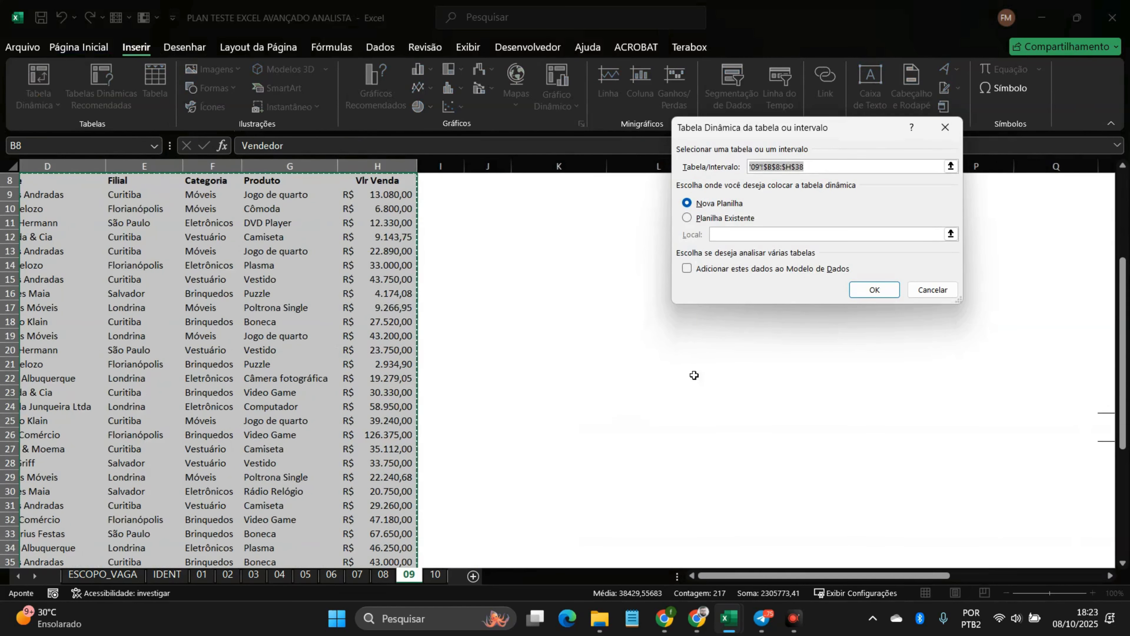
scroll(667, 376, "up", 3)
left_click(730, 336)
left_click(718, 353)
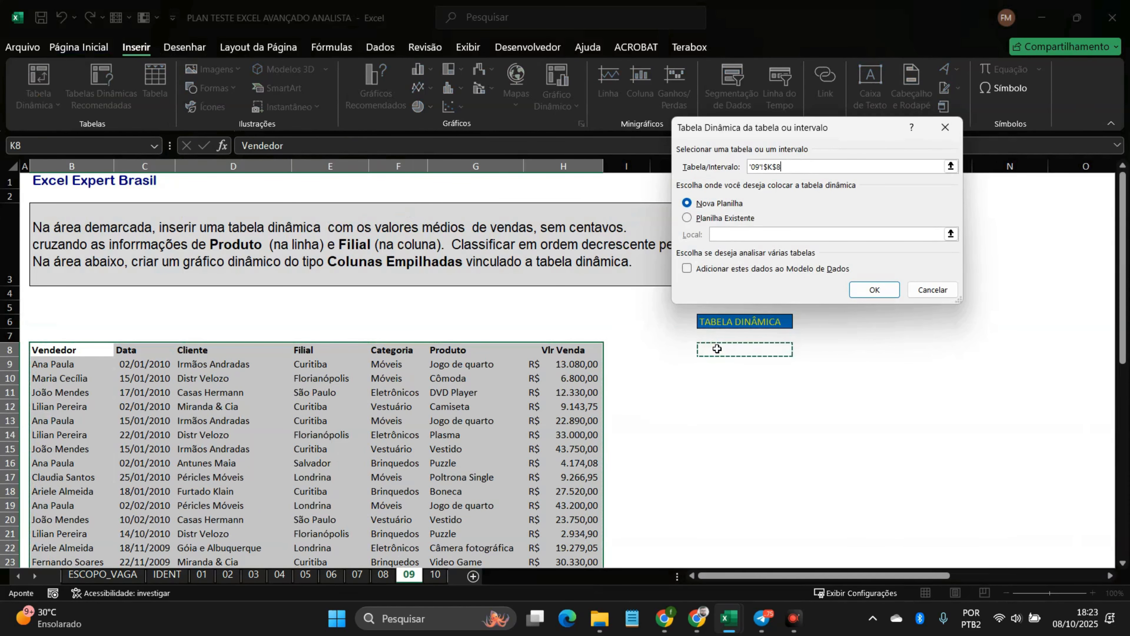
left_click(702, 218)
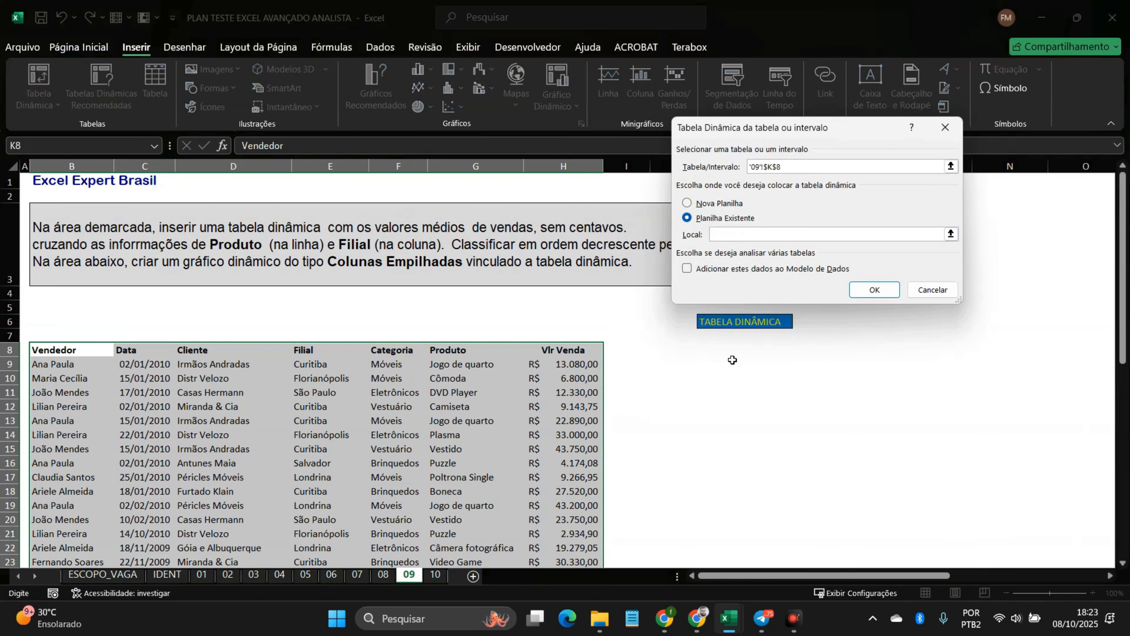
left_click(730, 349)
left_click(865, 290)
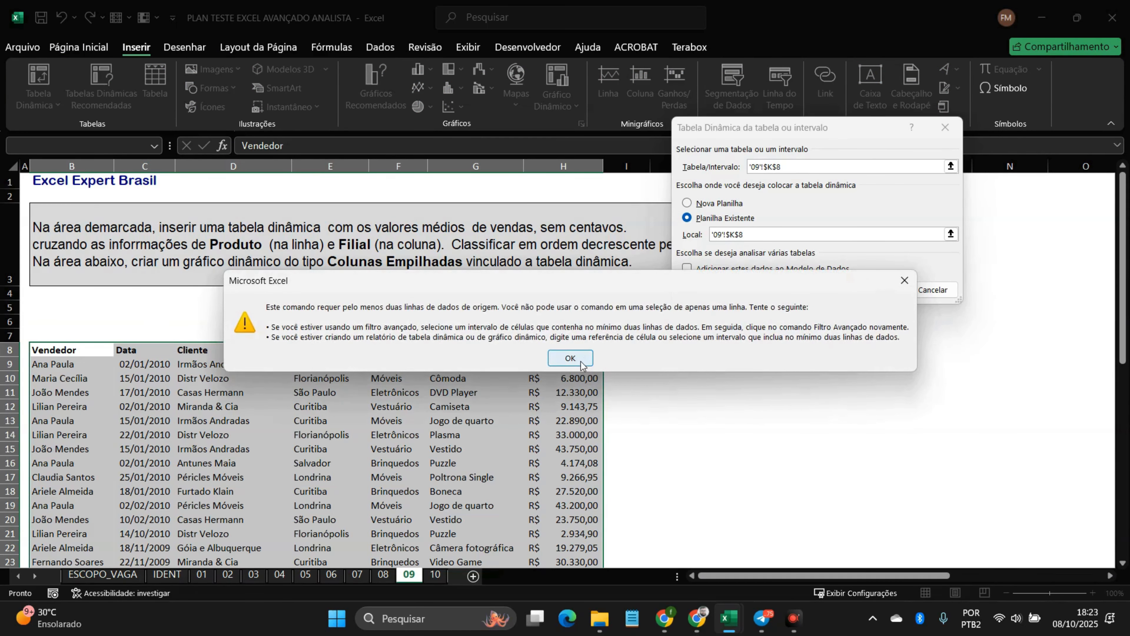
left_click(571, 358)
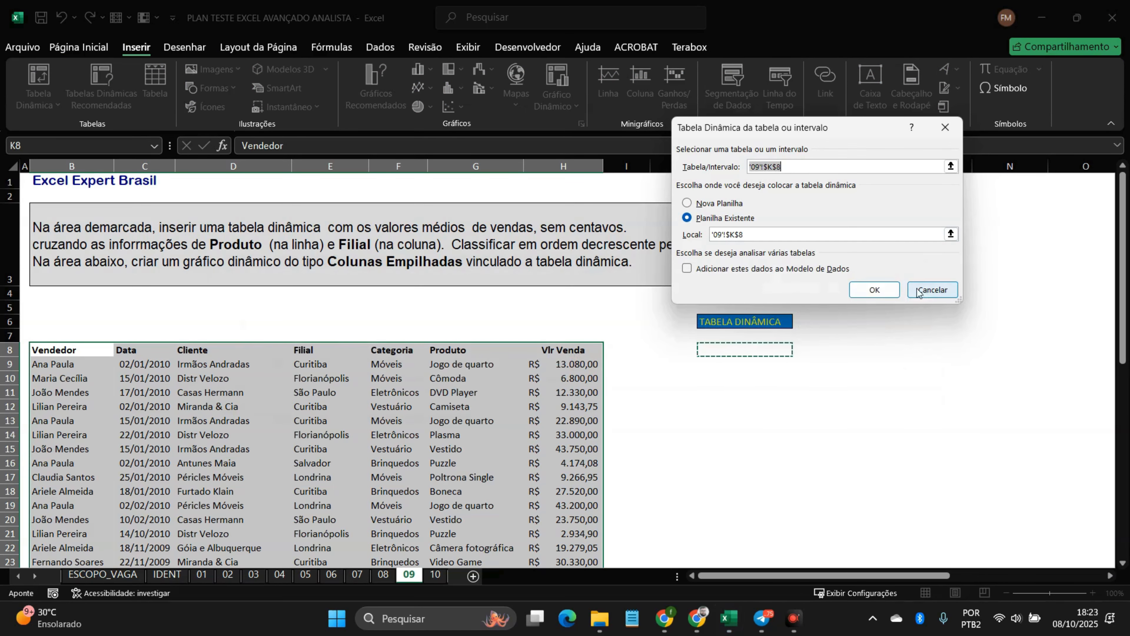
left_click(927, 293)
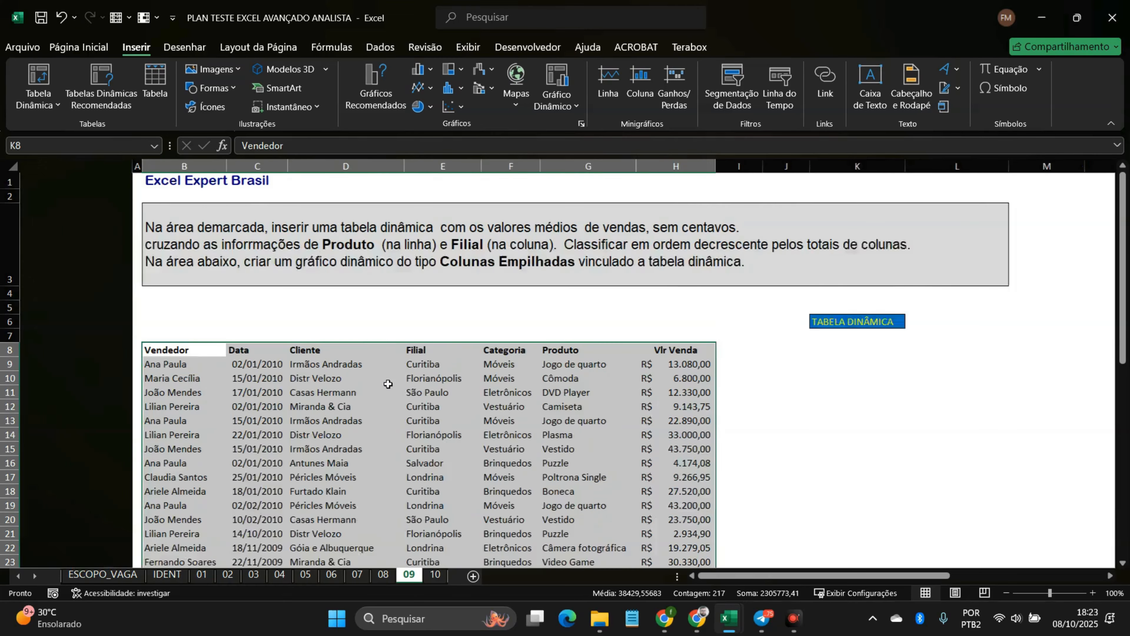
Step: Reselect the sales data and create the empty pivot table on this sheet at K8
left_click(253, 301)
left_click_drag(88, 353, 594, 534)
left_click(39, 77)
left_click(687, 218)
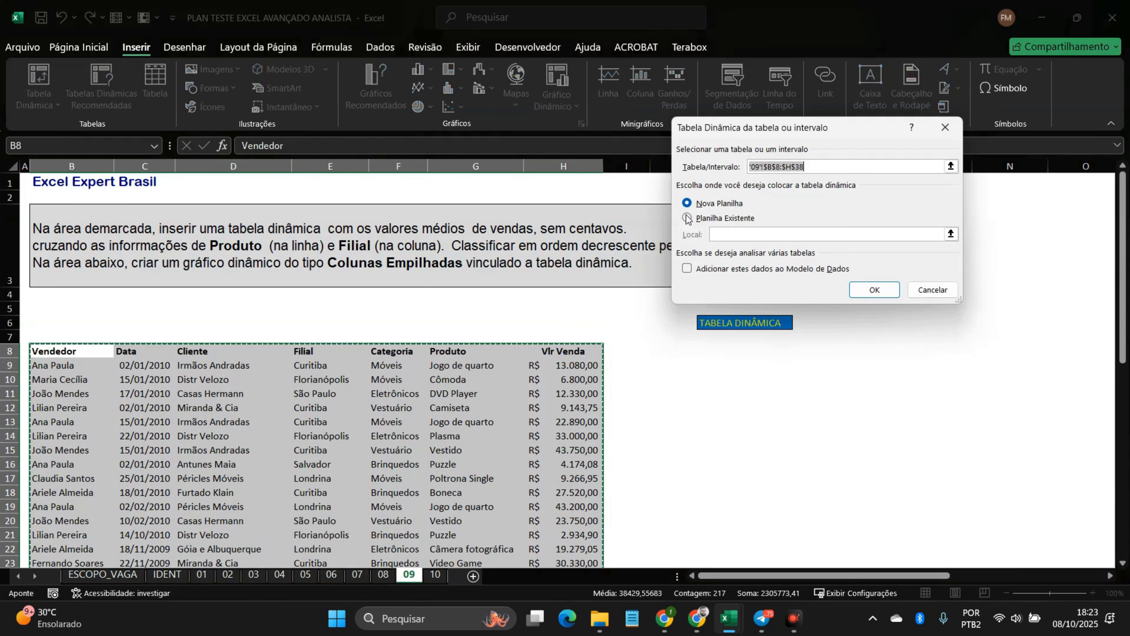
left_click(720, 350)
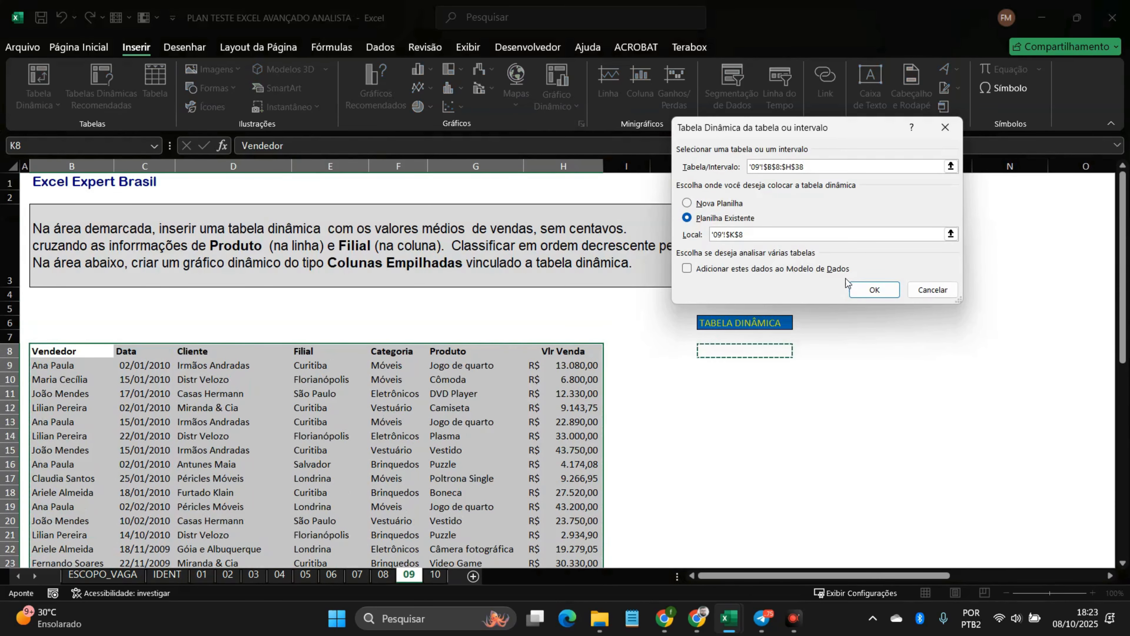
left_click(874, 289)
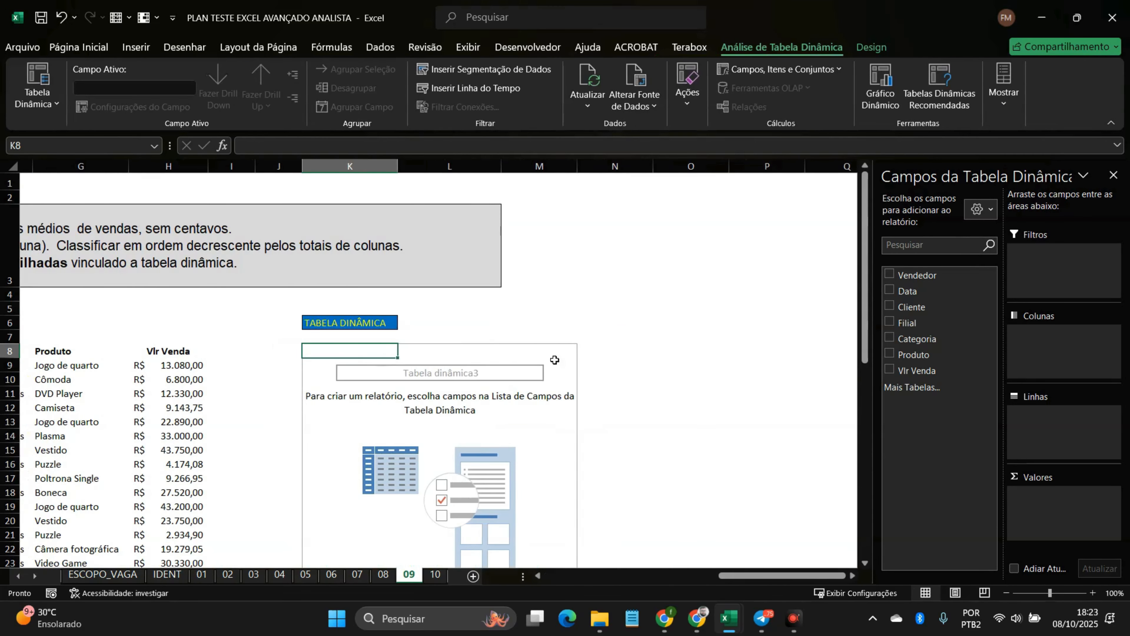
Step: Put the Filial branches in the pivot columns and check the branch labels
scroll(534, 349, "down", 1)
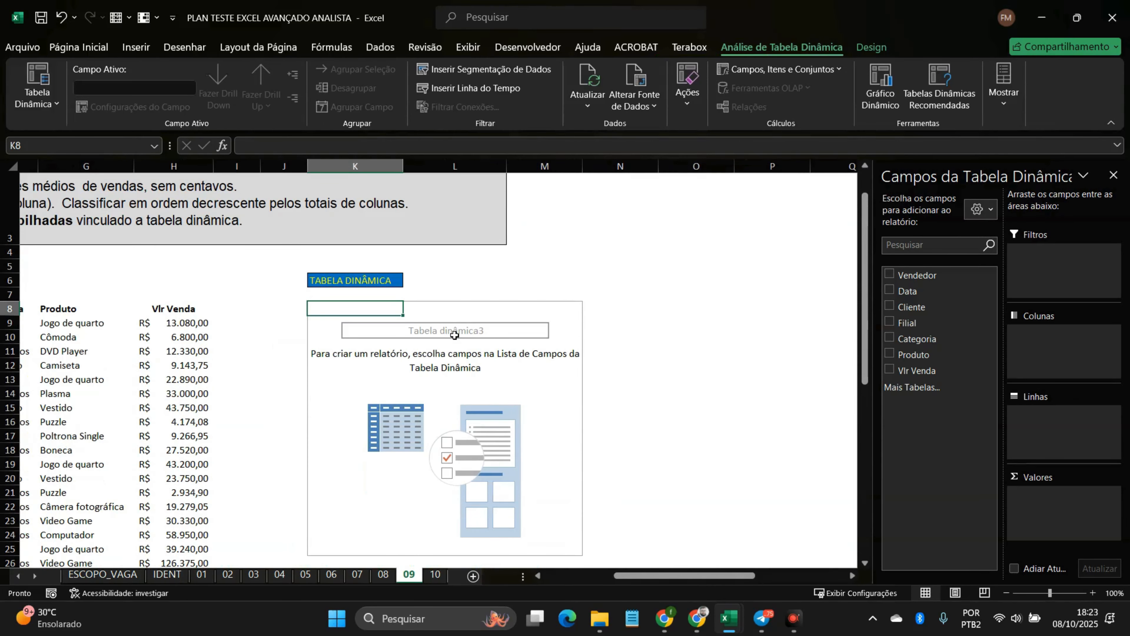
left_click(880, 86)
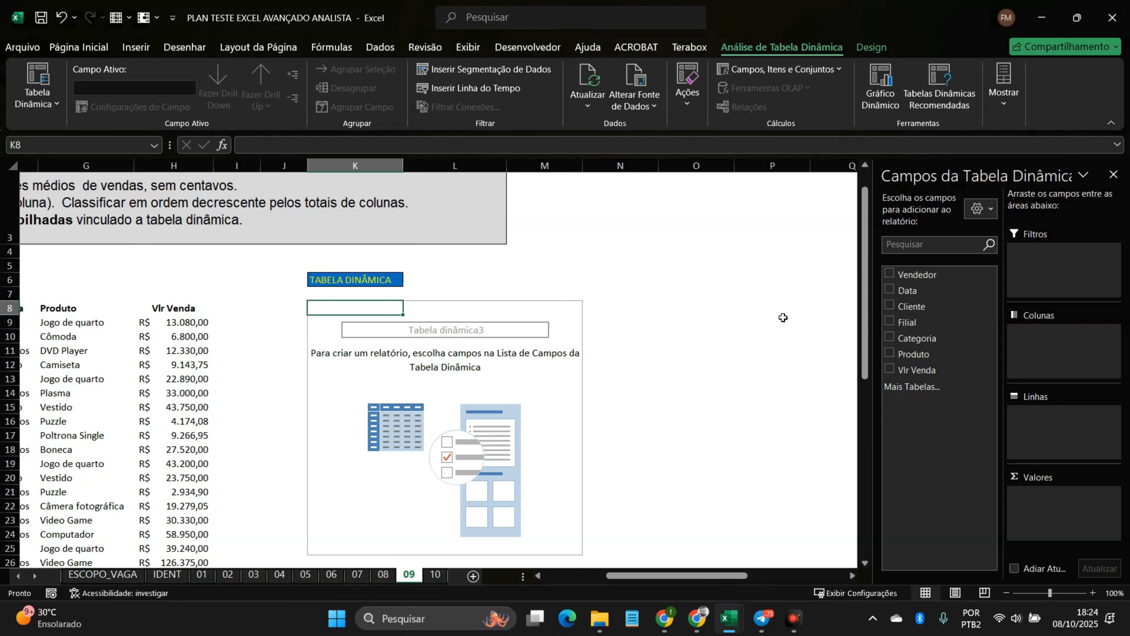
left_click_drag(907, 322, 1037, 339)
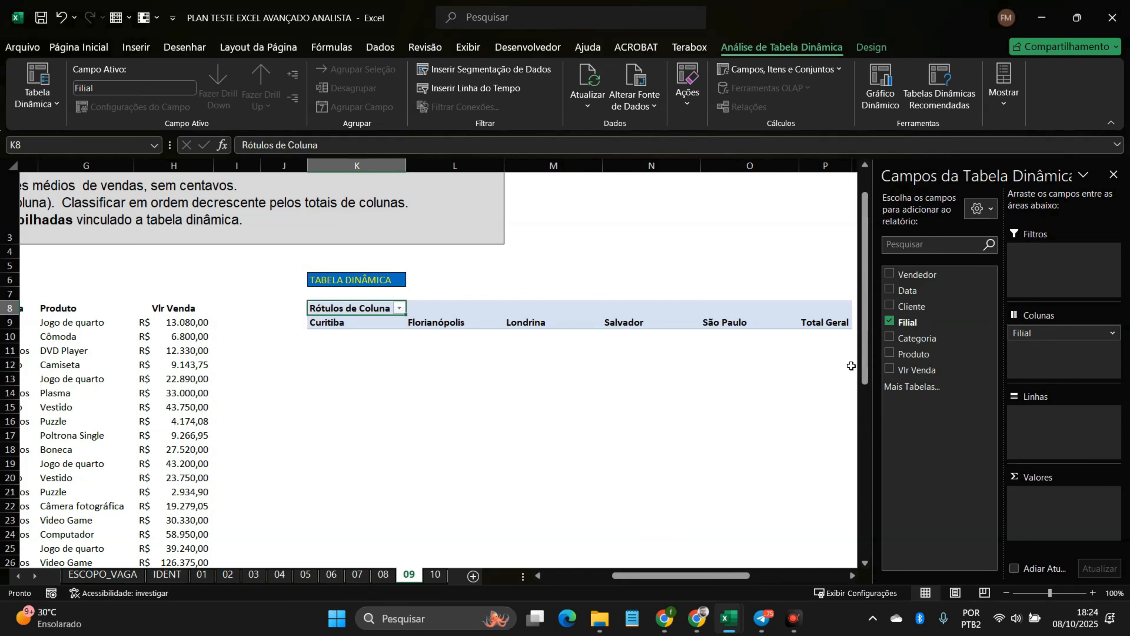
scroll(421, 368, "right", 1)
left_click(260, 322)
left_click(405, 326)
left_click(479, 324)
left_click(608, 325)
left_click(681, 323)
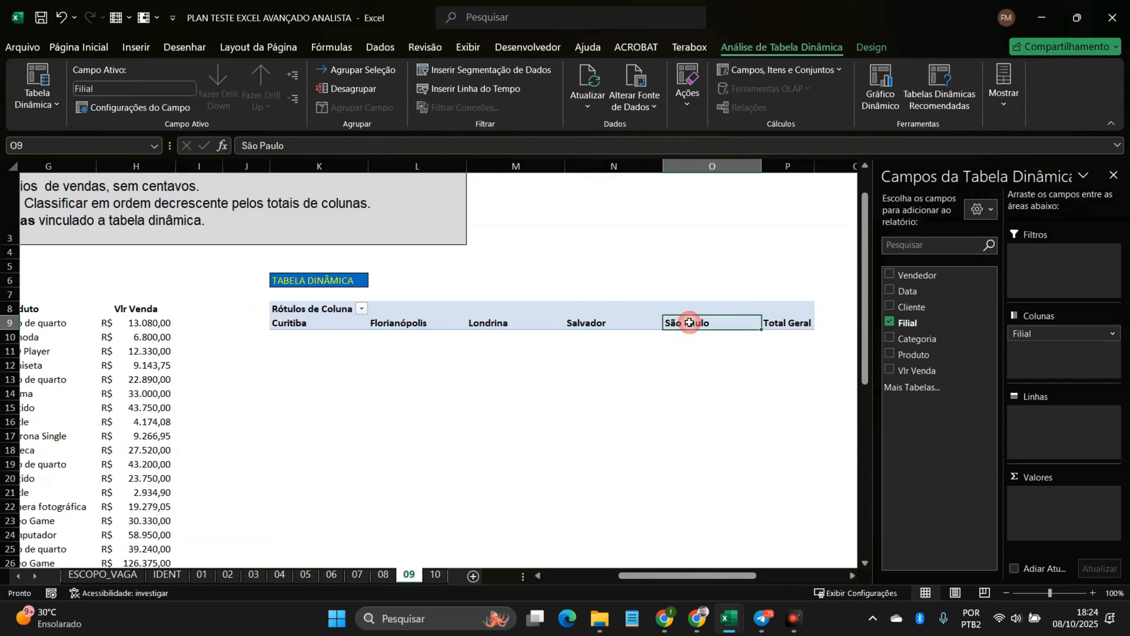
left_click(793, 323)
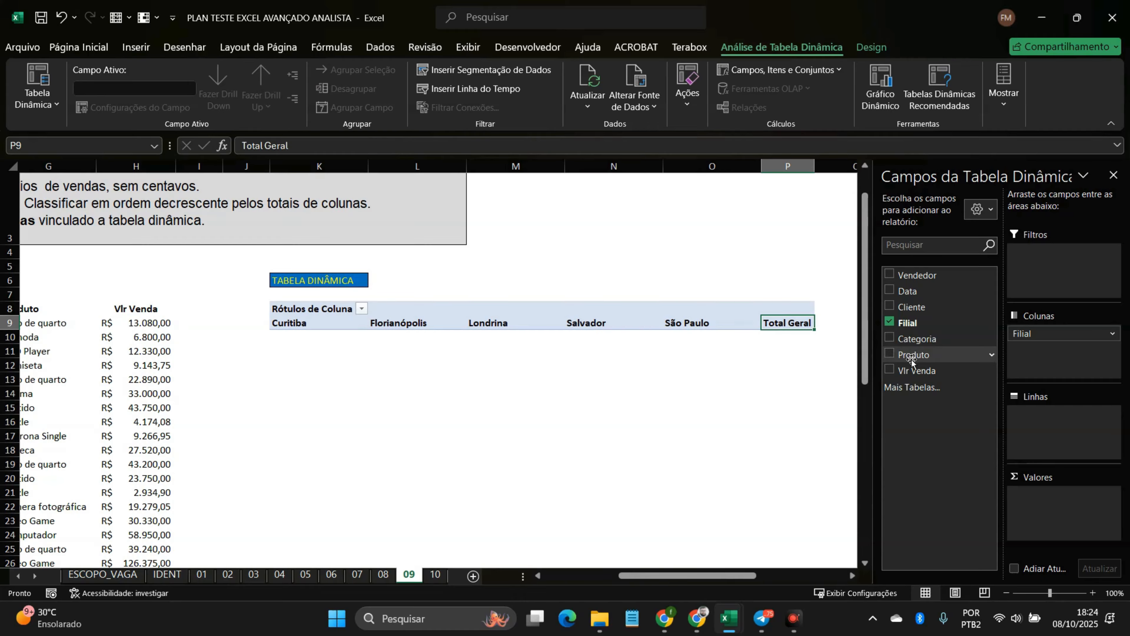
Step: List Produto as pivot rows and sum Vlr Venda in the values
left_click_drag(911, 359, 1027, 430)
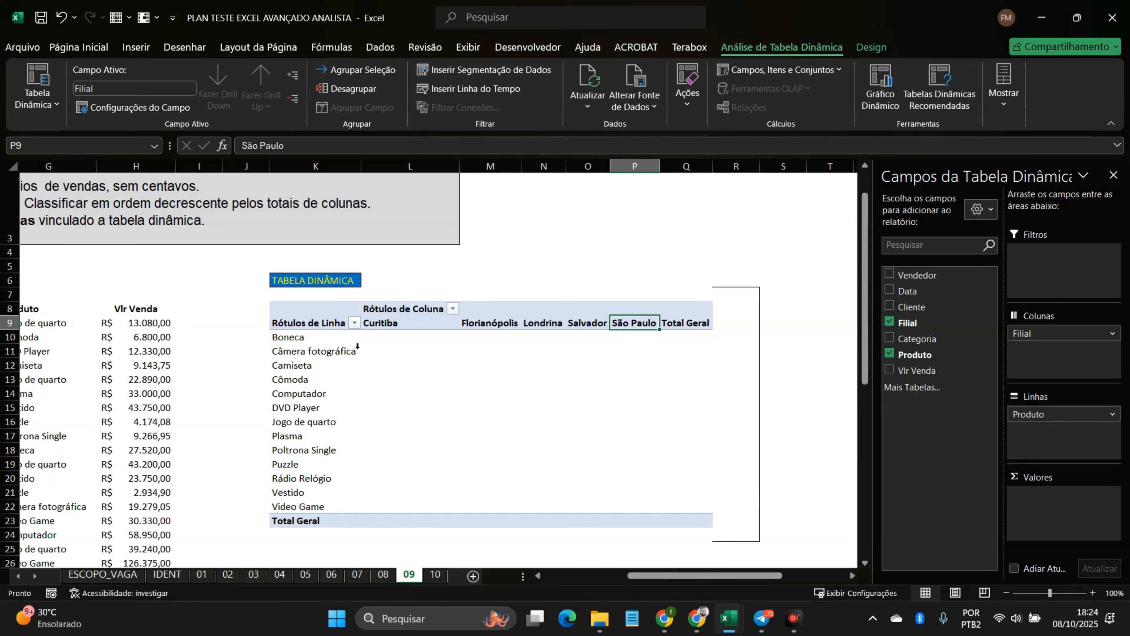
scroll(358, 346, "left", 5)
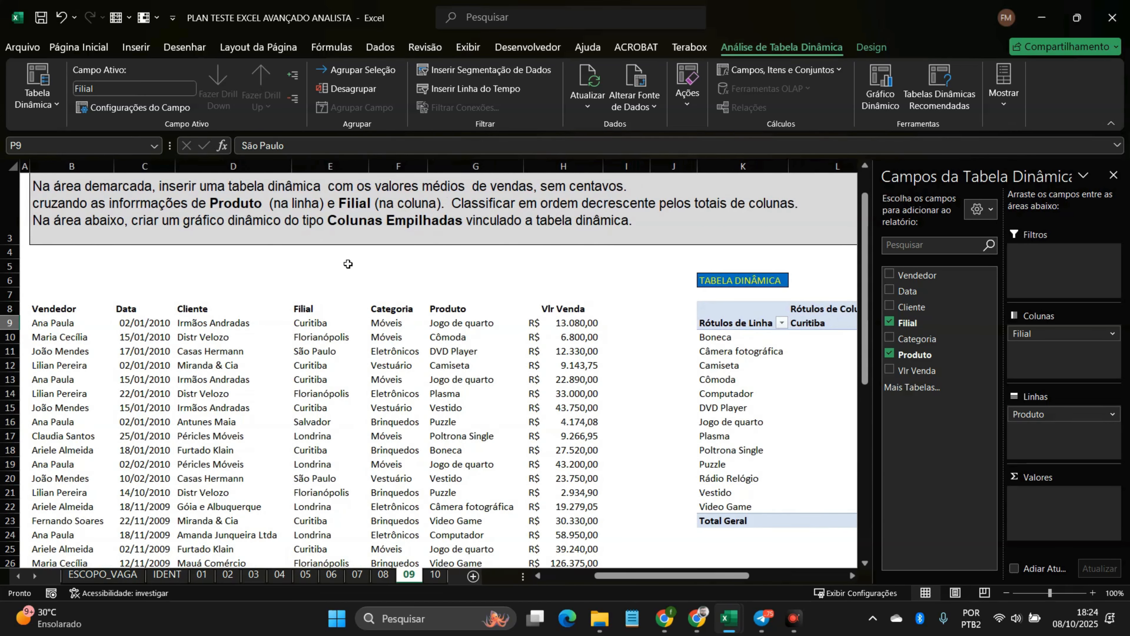
scroll(415, 216, "right", 5)
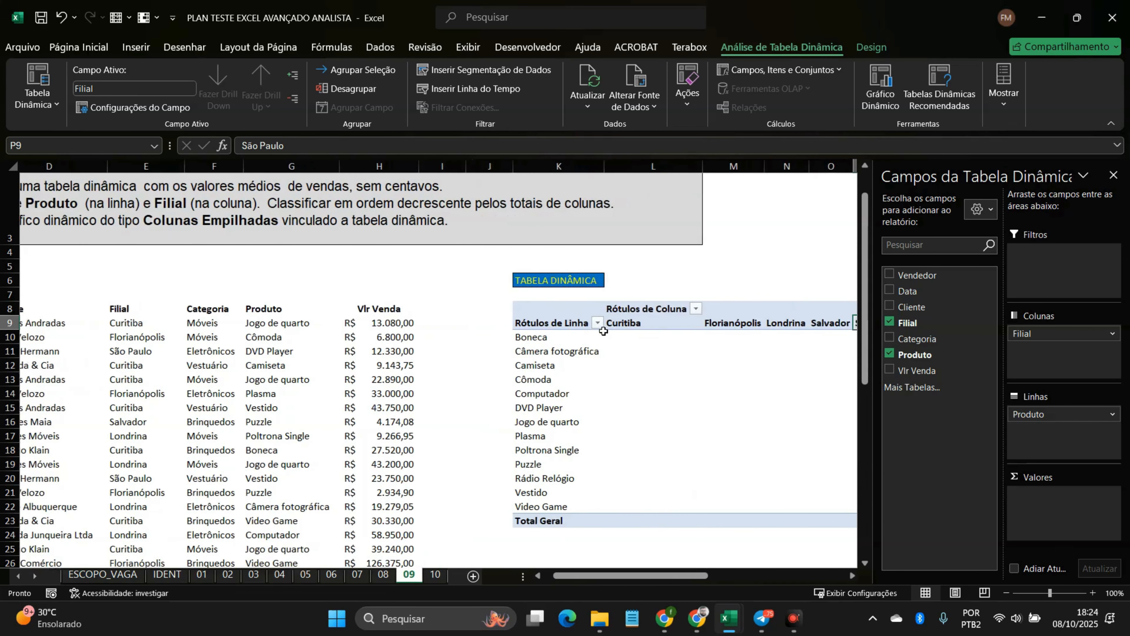
scroll(604, 331, "left", 4)
scroll(604, 331, "left", 3)
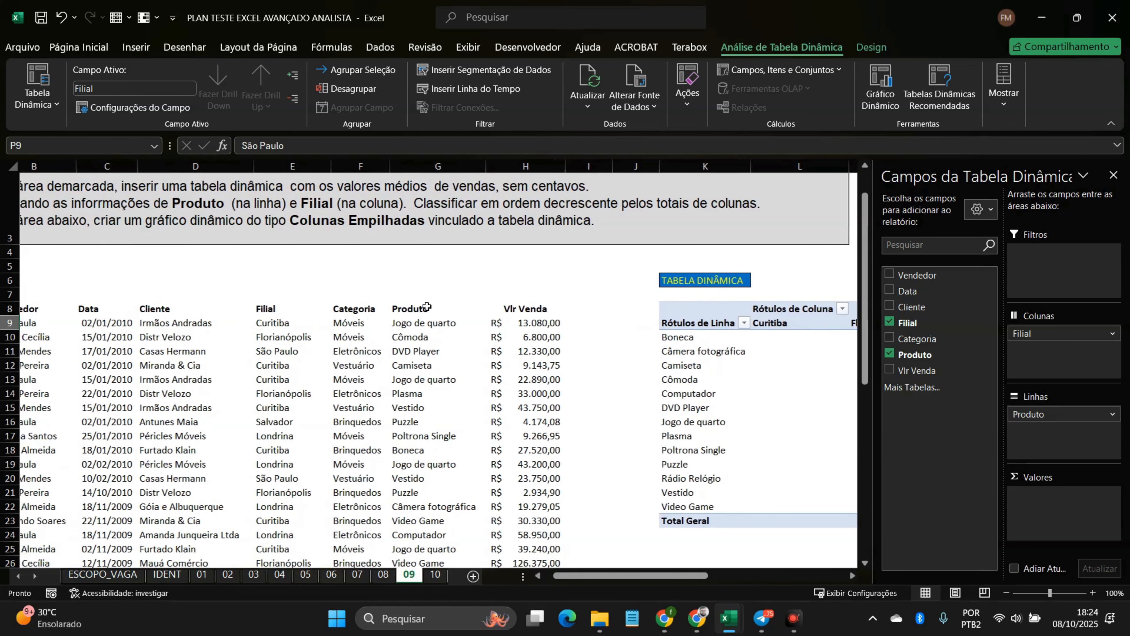
scroll(460, 241, "up", 2)
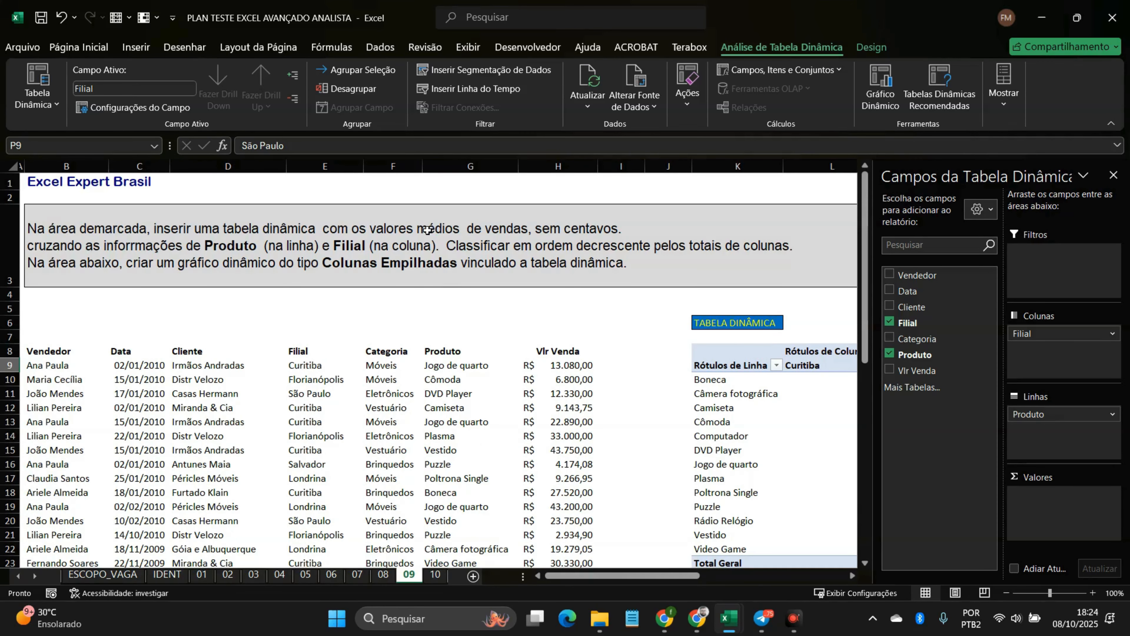
scroll(401, 229, "right", 3)
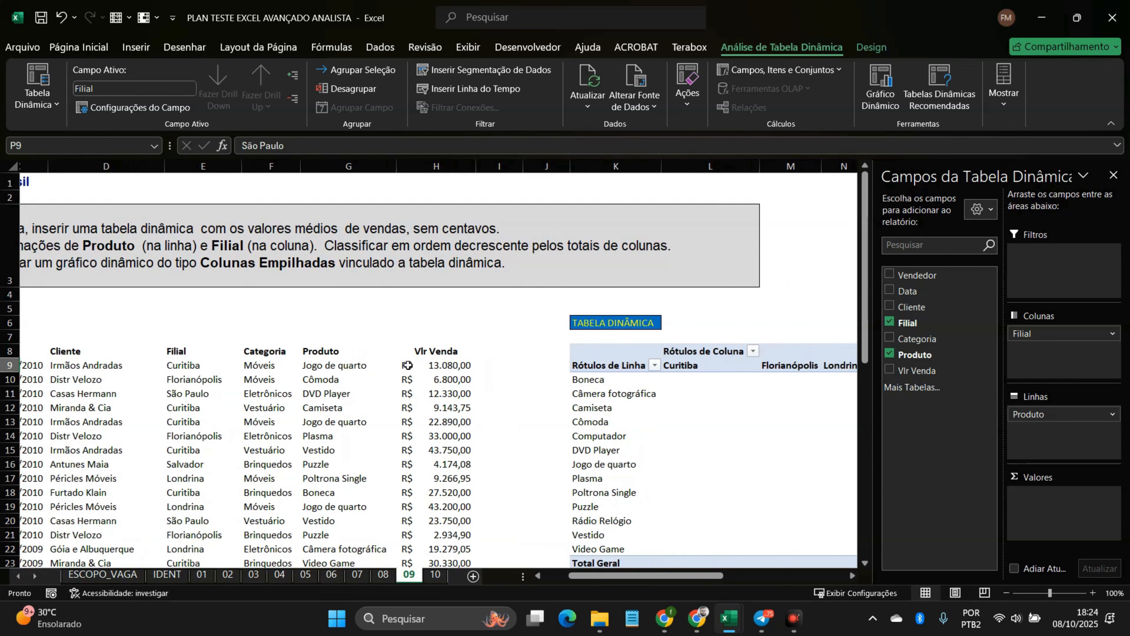
left_click_drag(916, 370, 1055, 499)
scroll(768, 461, "right", 5)
scroll(714, 416, "down", 1)
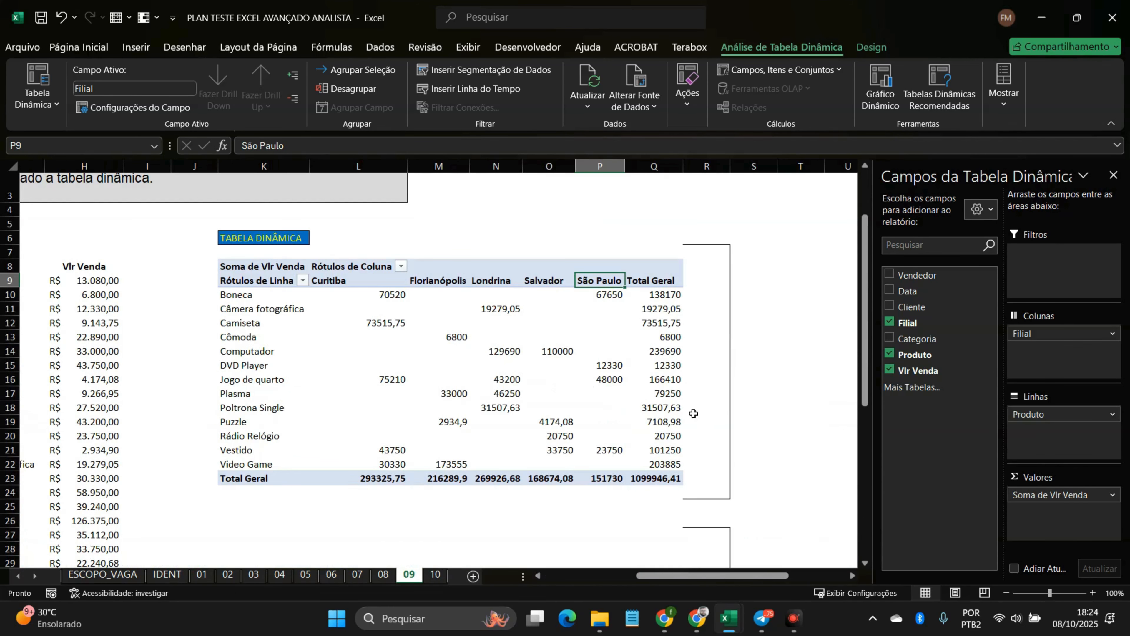
Step: Change the Vlr Venda value field from sum to average (Média de Vlr Venda)
left_click(1063, 498)
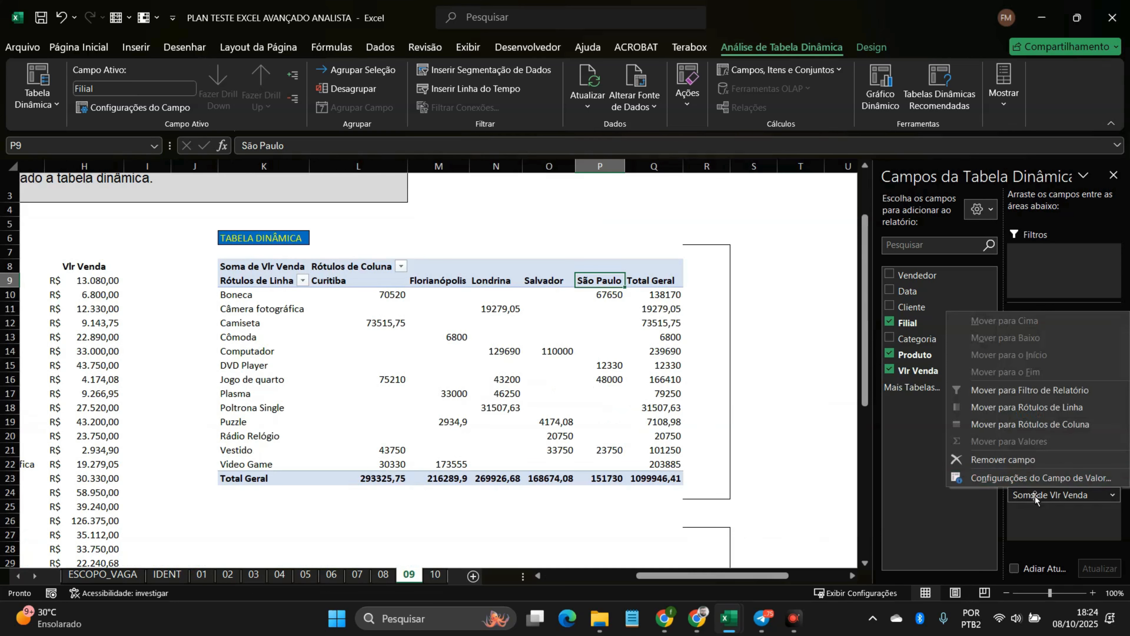
left_click(1032, 518)
left_click(1031, 495)
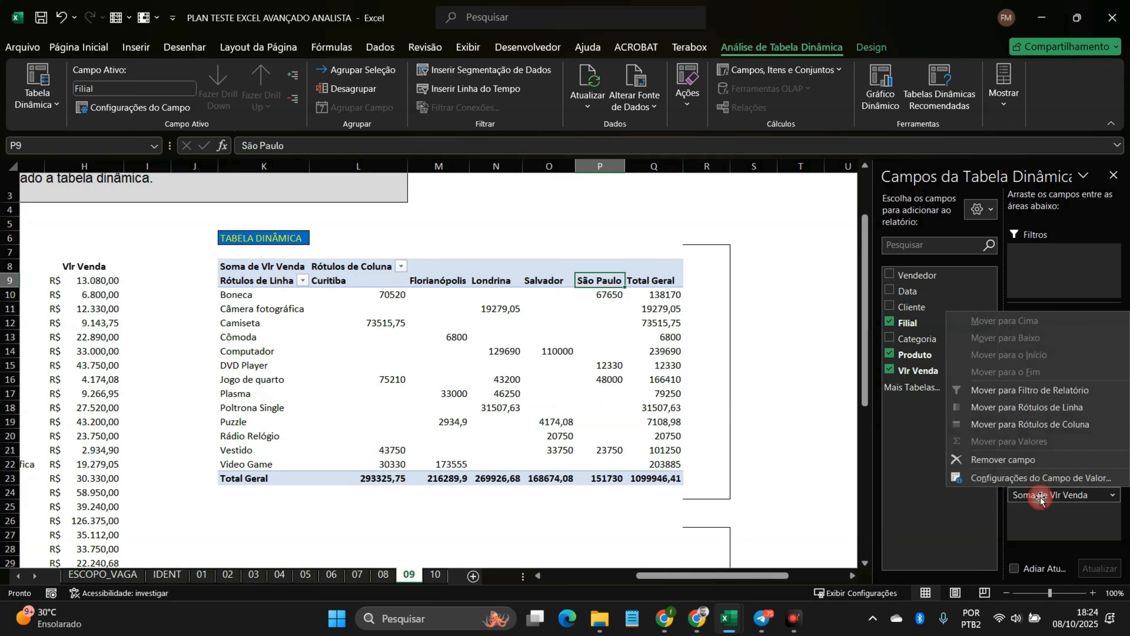
left_click(1020, 479)
left_click(692, 220)
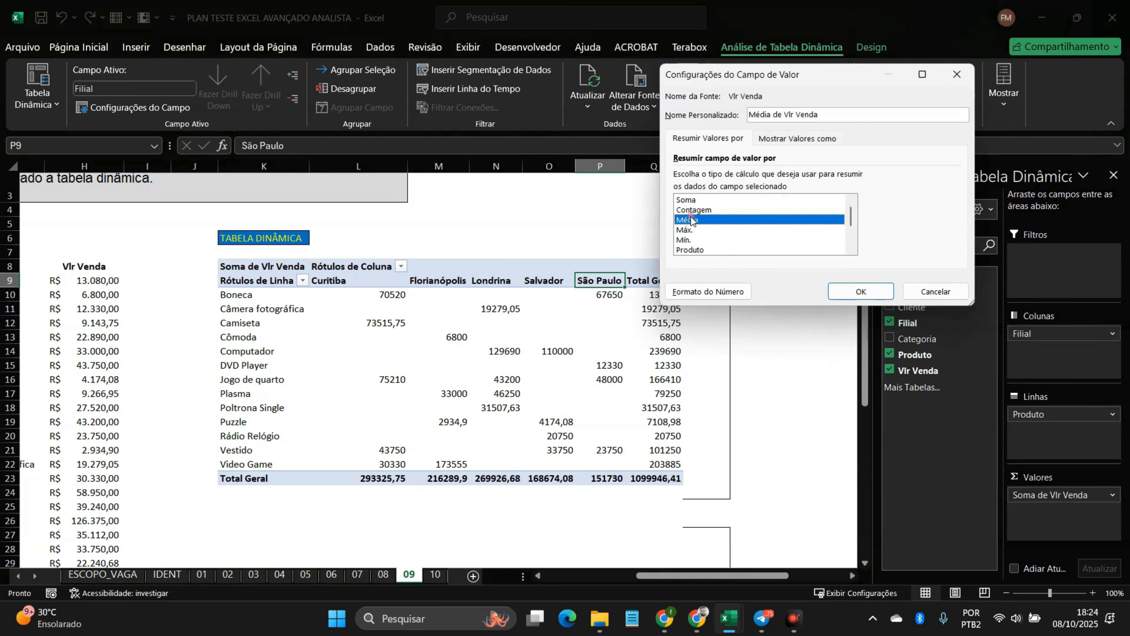
left_click(862, 292)
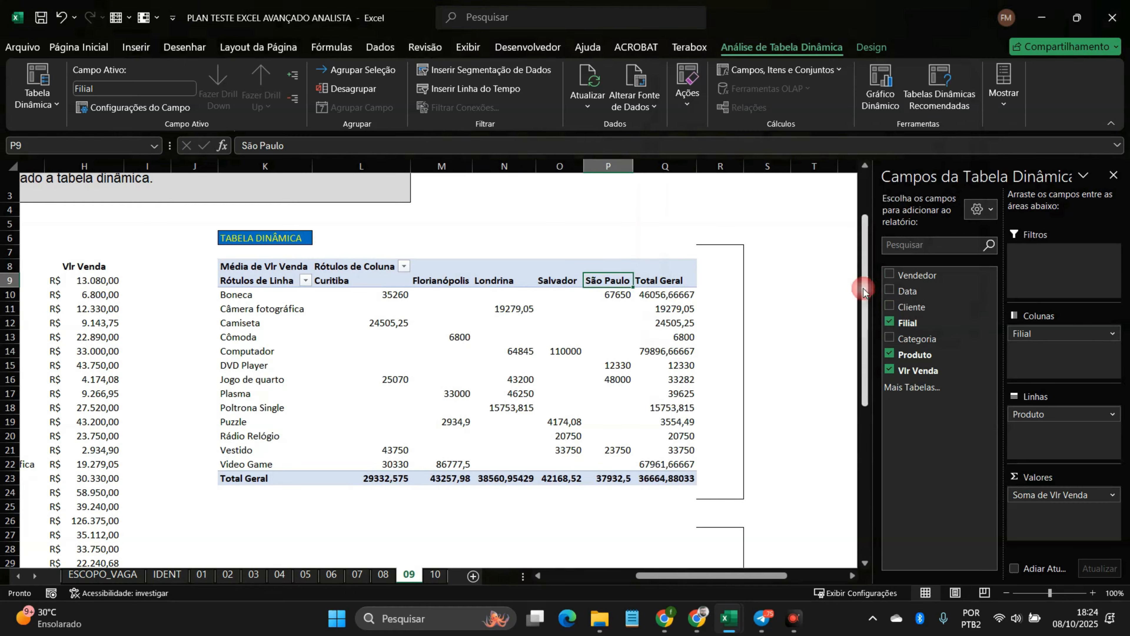
left_click(650, 346)
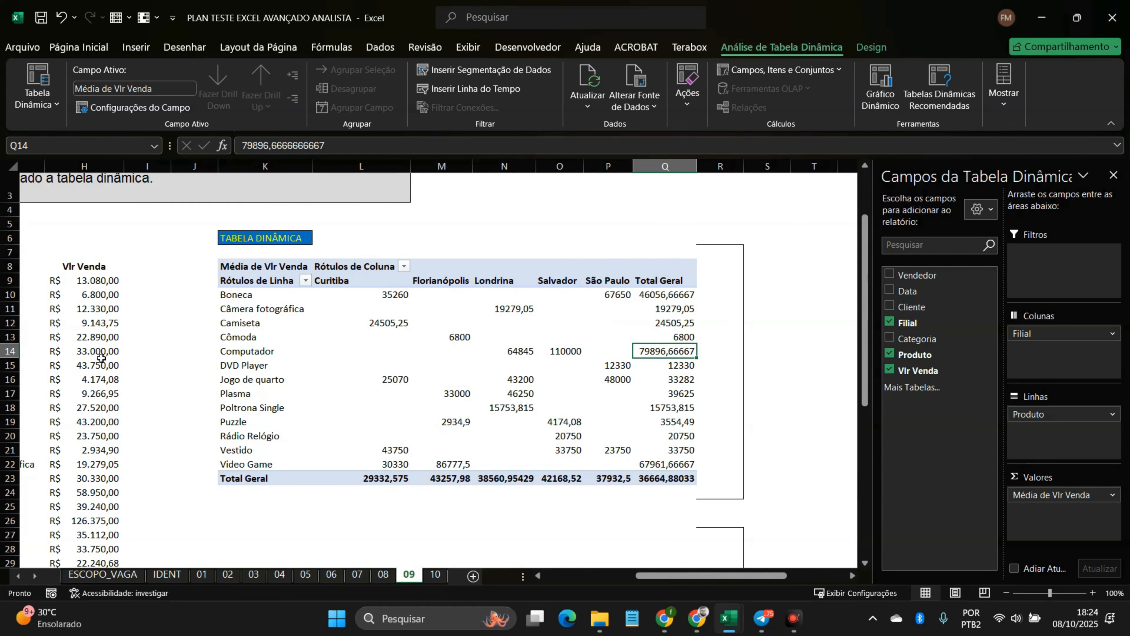
scroll(405, 290, "up", 2)
scroll(340, 288, "left", 6)
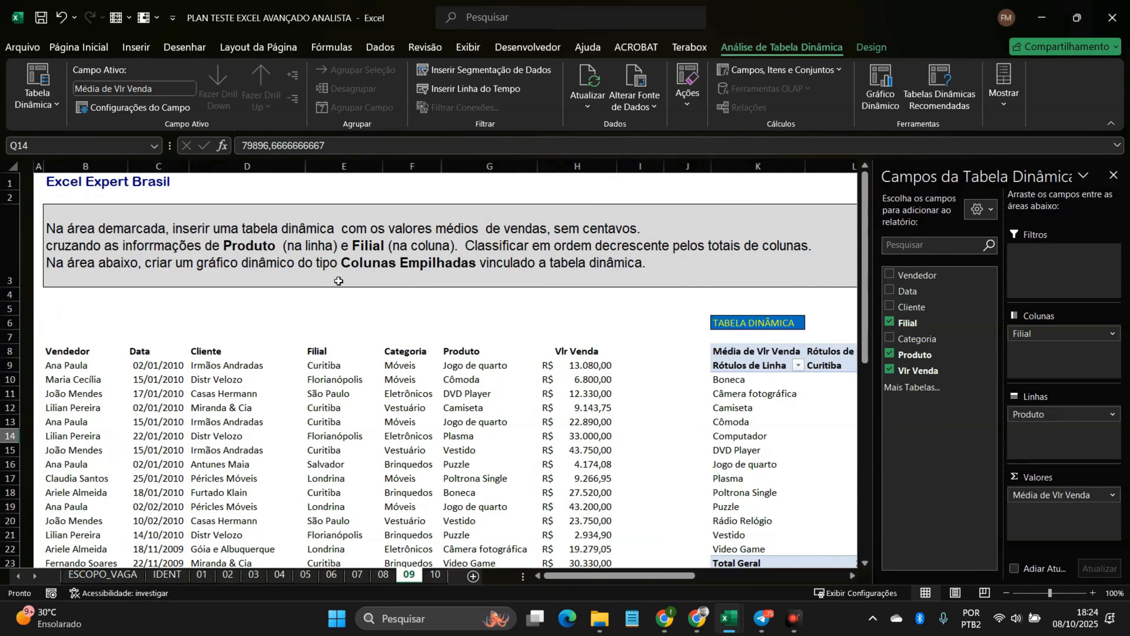
scroll(338, 280, "right", 1)
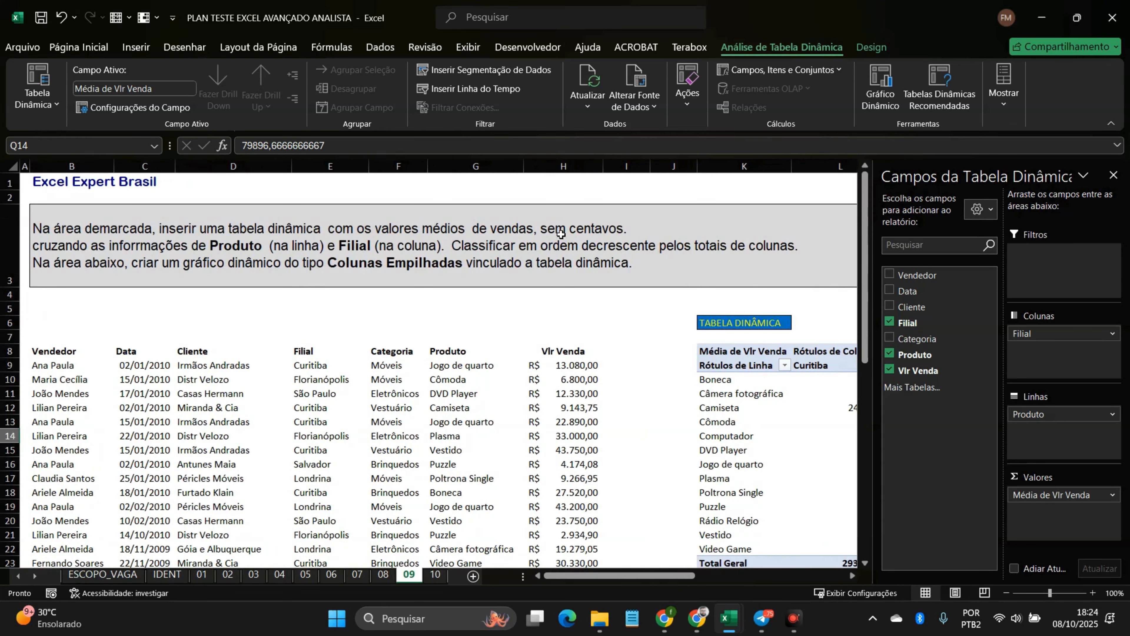
scroll(565, 242, "right", 2)
scroll(749, 412, "right", 5)
scroll(558, 392, "left", 5)
left_click(463, 394)
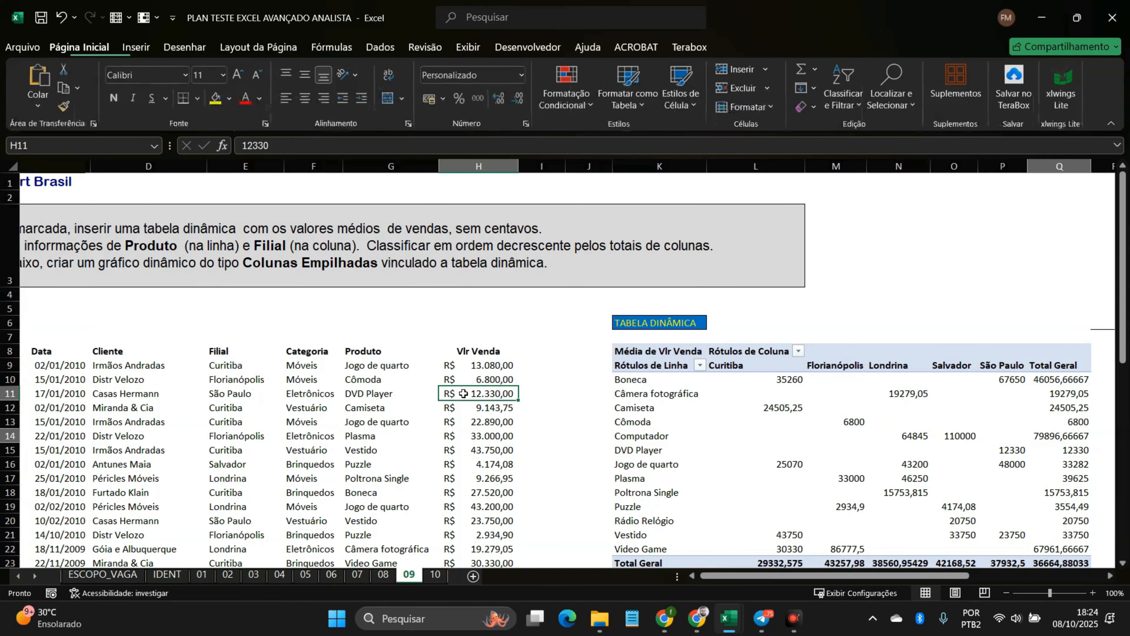
left_click(629, 421)
scroll(629, 422, "right", 4)
Step: Format the average values as Moeda currency with 0 decimal places
left_click(1111, 492)
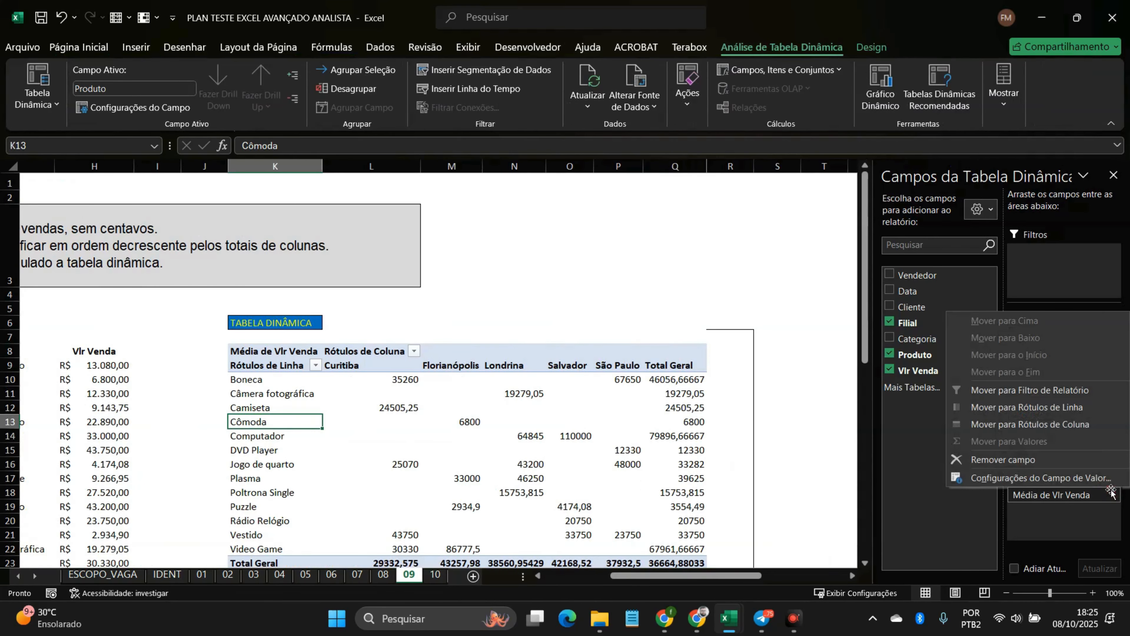
left_click(1037, 478)
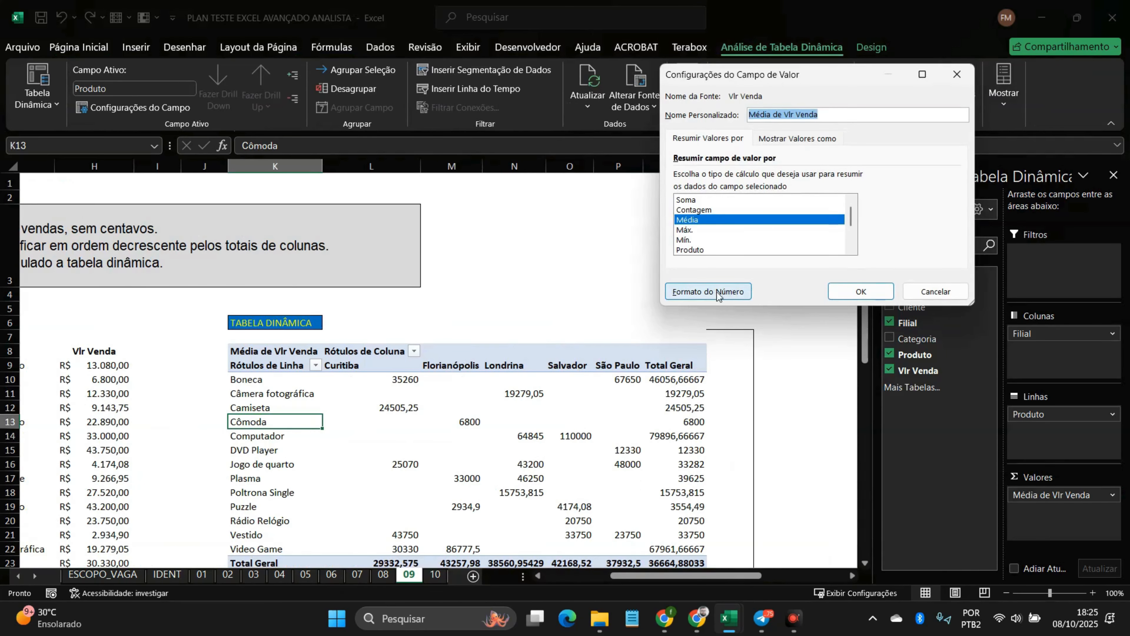
left_click(718, 293)
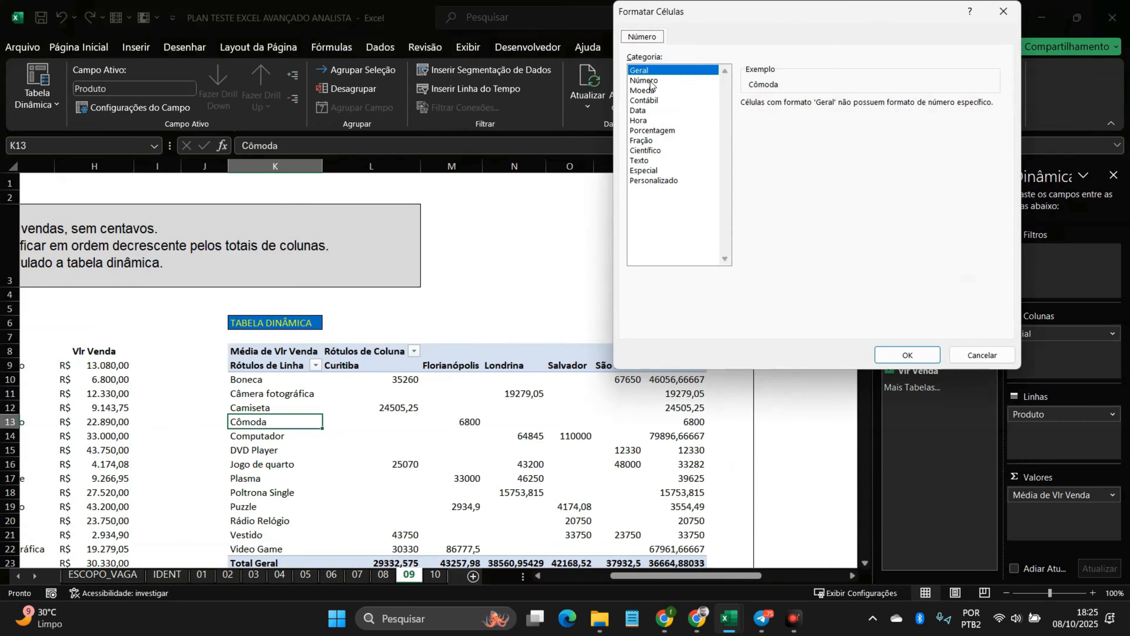
left_click(647, 91)
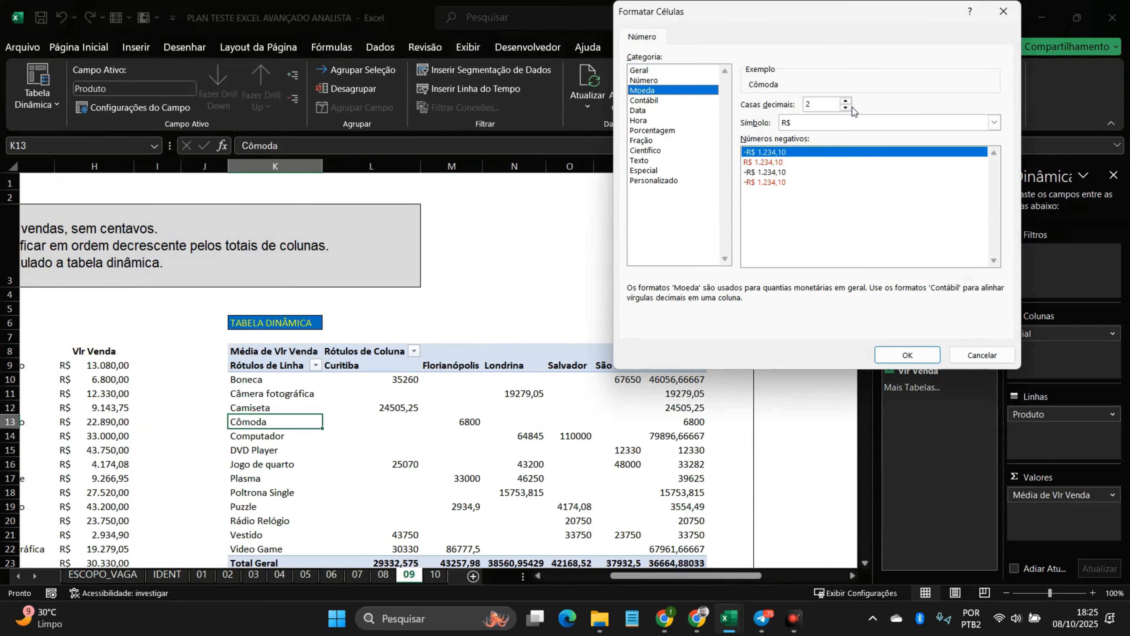
left_click(846, 108)
left_click(845, 107)
left_click(907, 355)
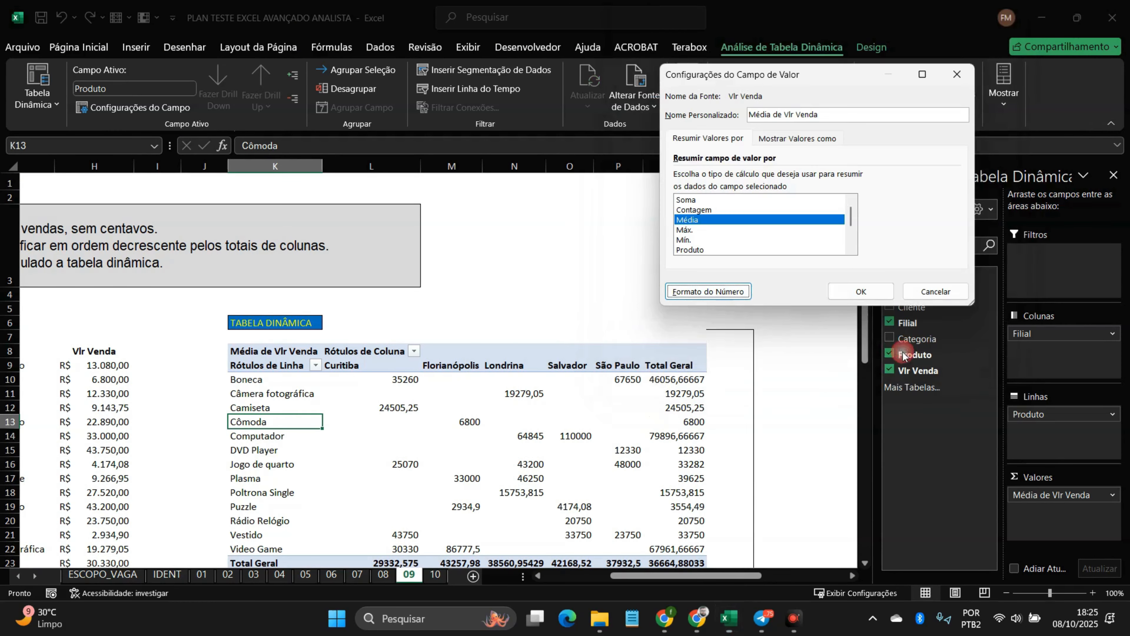
left_click(887, 292)
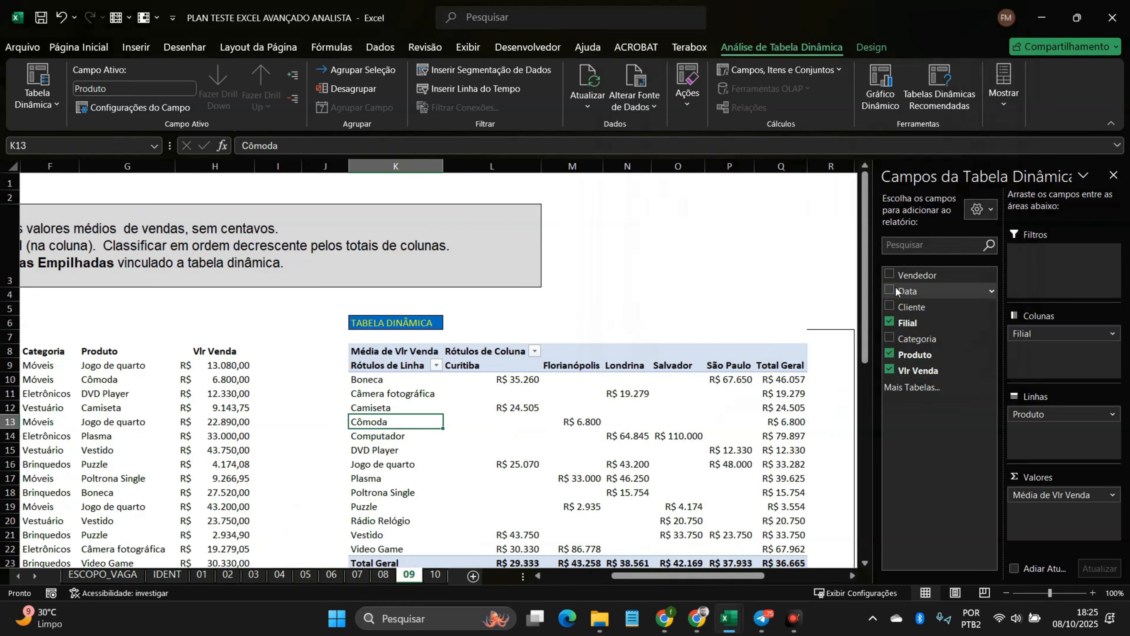
scroll(623, 428, "down", 1)
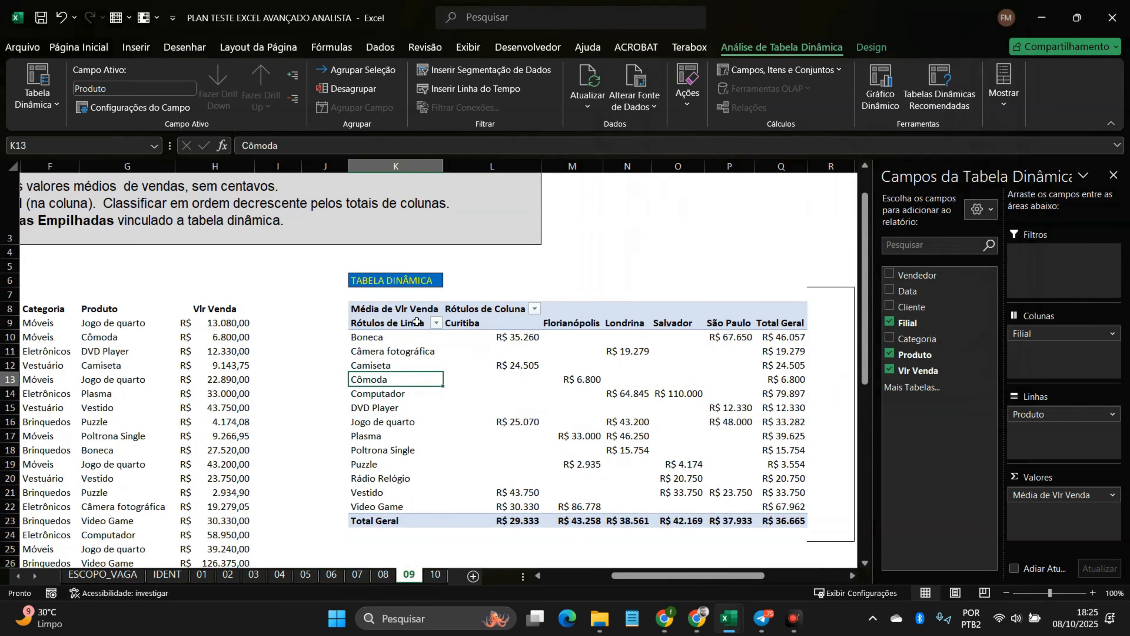
left_click_drag(409, 311, 775, 520)
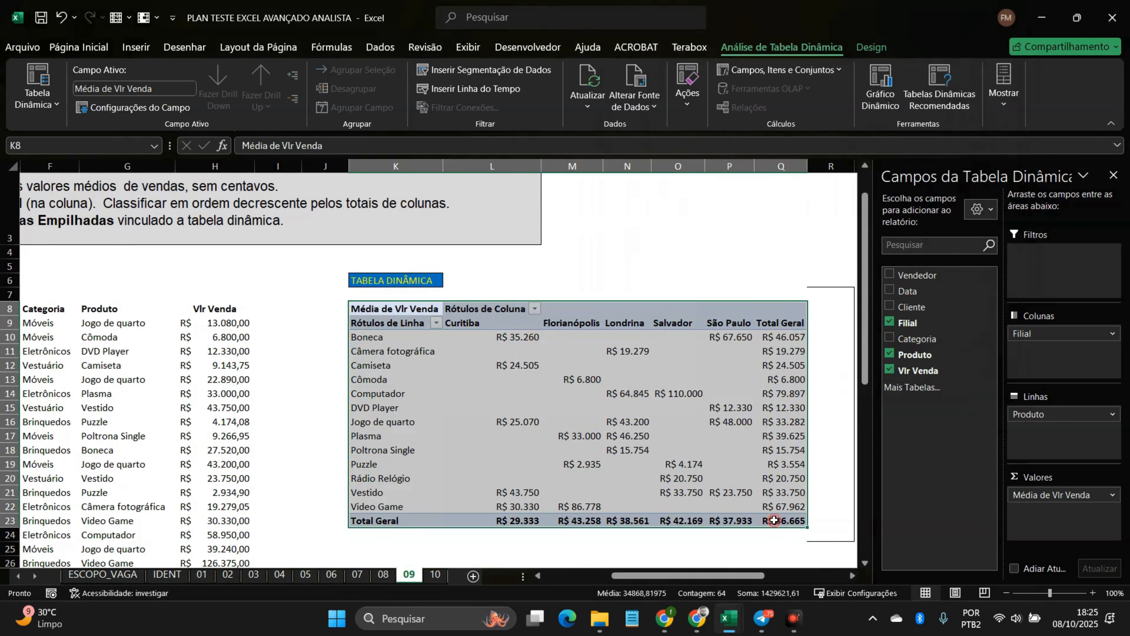
scroll(291, 327, "up", 1)
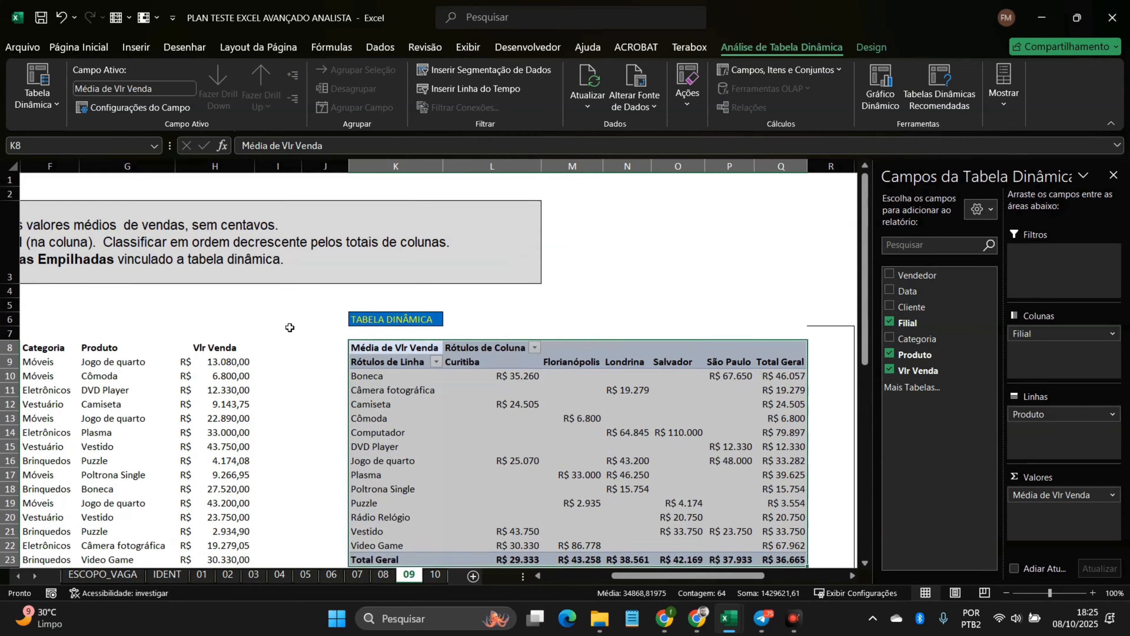
scroll(312, 311, "left", 5)
Step: Rename the pivot's row labels header to PRODUTO
scroll(455, 341, "right", 2)
scroll(456, 340, "left", 1)
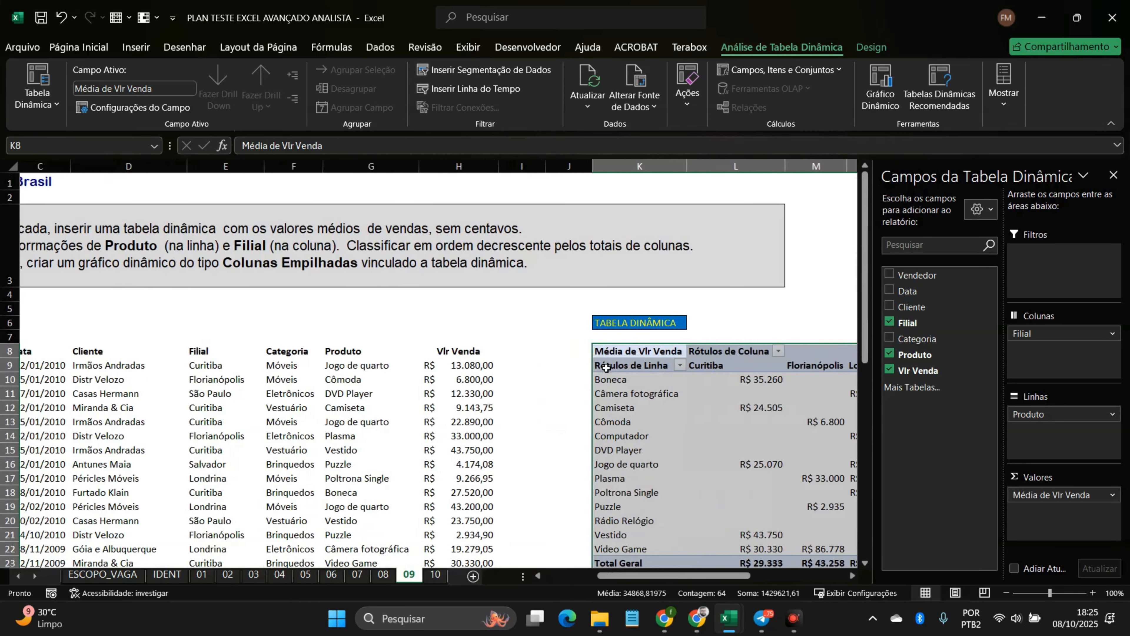
scroll(625, 366, "right", 3)
left_click(625, 367)
left_click(494, 364)
double_click(489, 363)
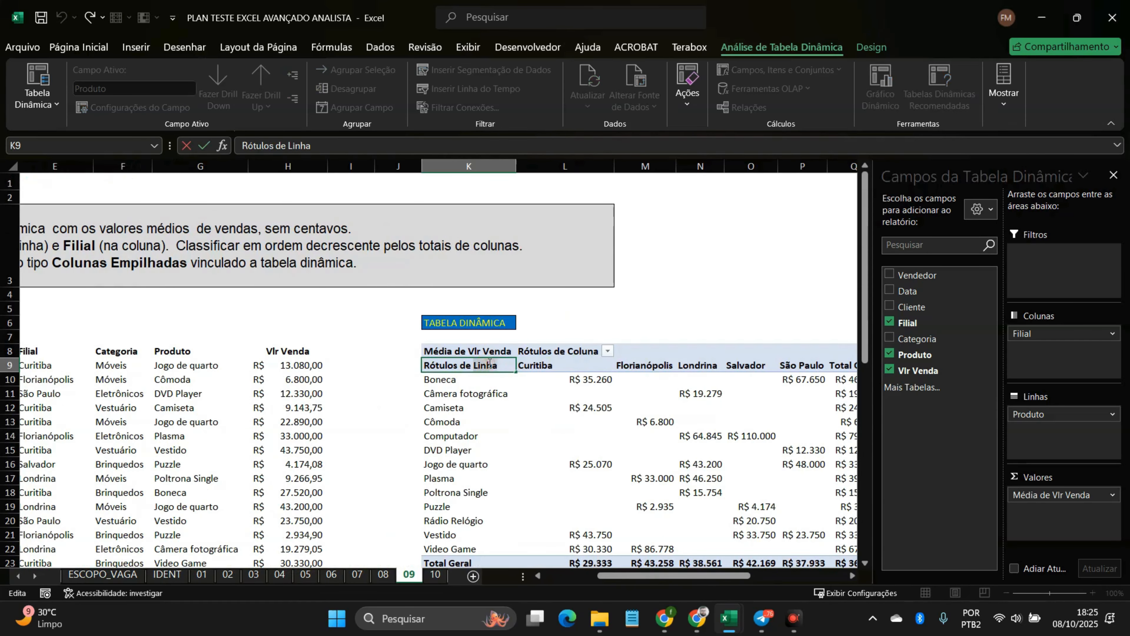
type("P")
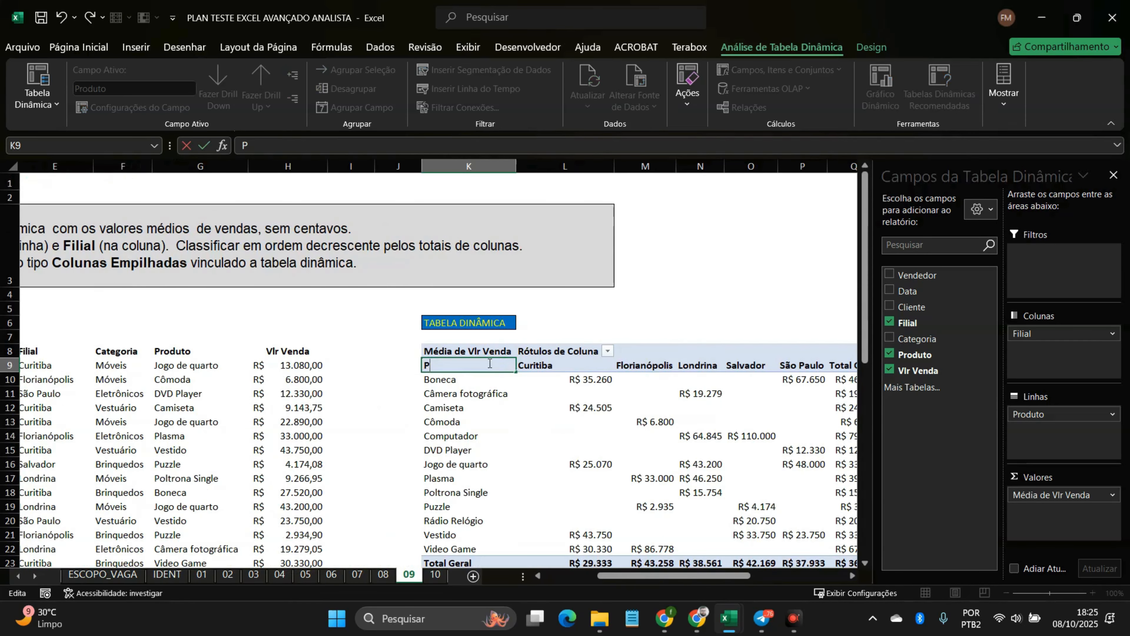
type("roduto")
key("Return")
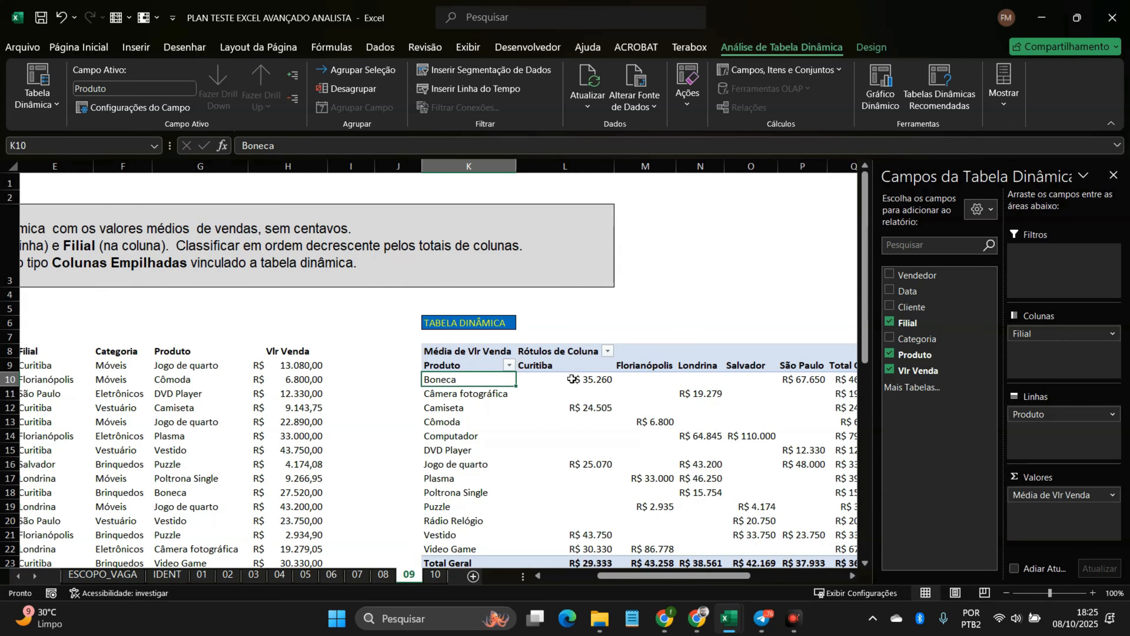
left_click(491, 352)
double_click(485, 352)
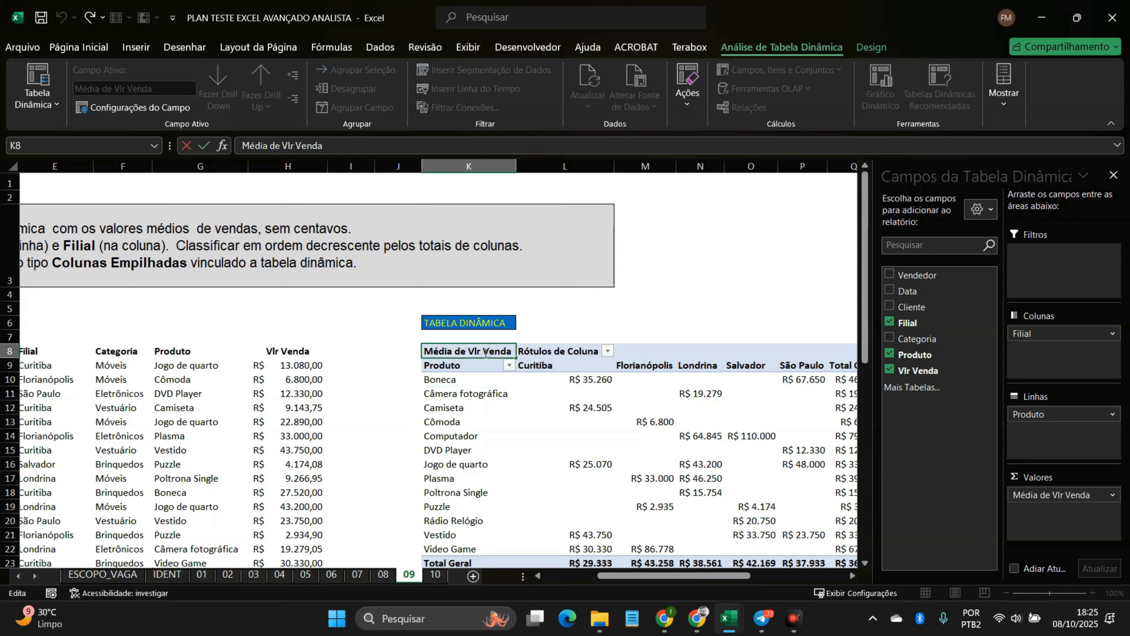
left_click(465, 366)
double_click(465, 366)
type("P")
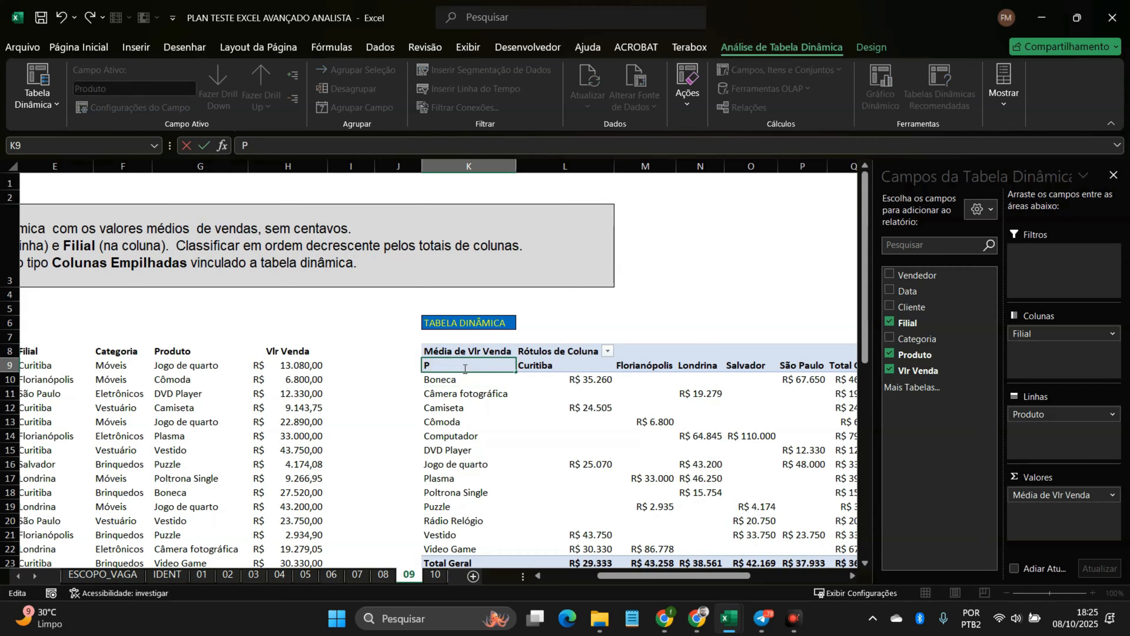
type("RODUTO")
key("Return")
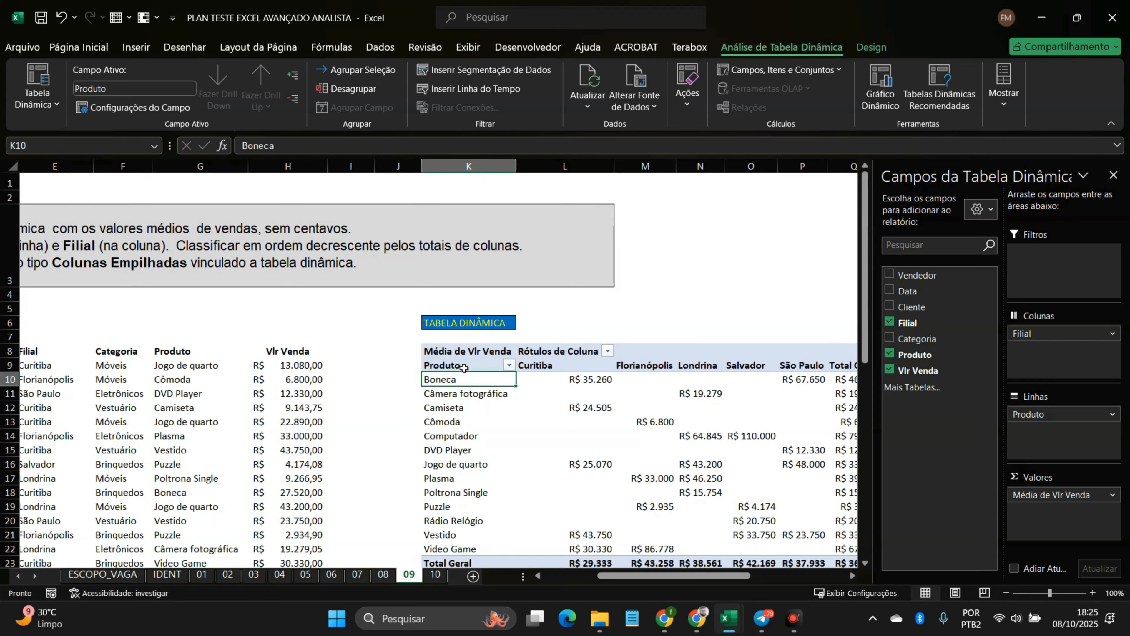
left_click(463, 366)
double_click(462, 366)
type("P")
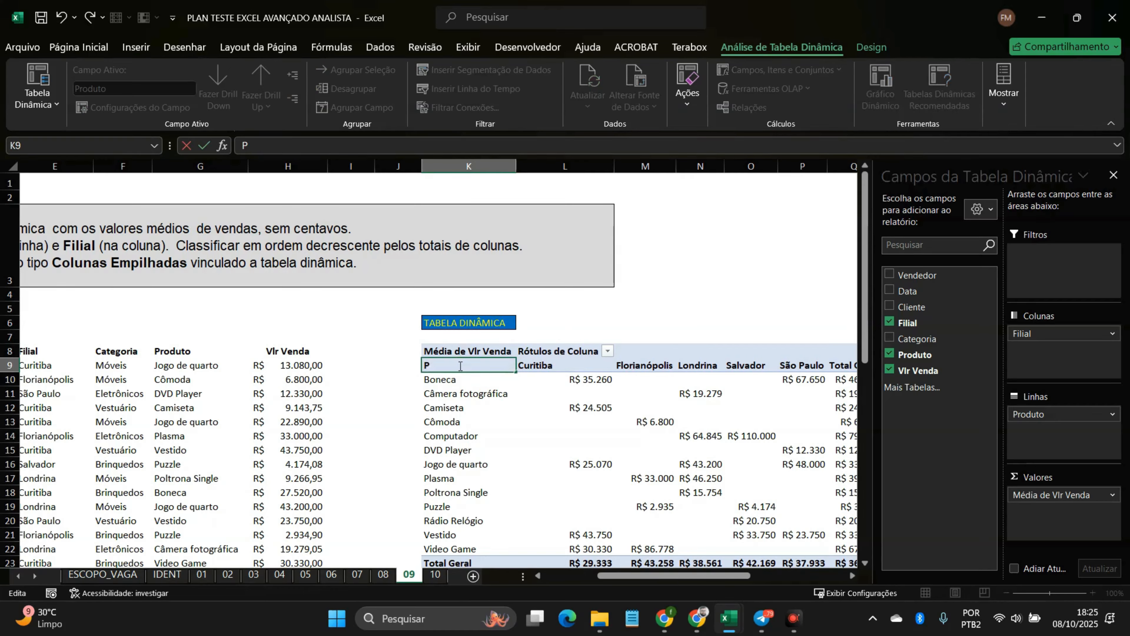
type("RODUTO")
key("Return")
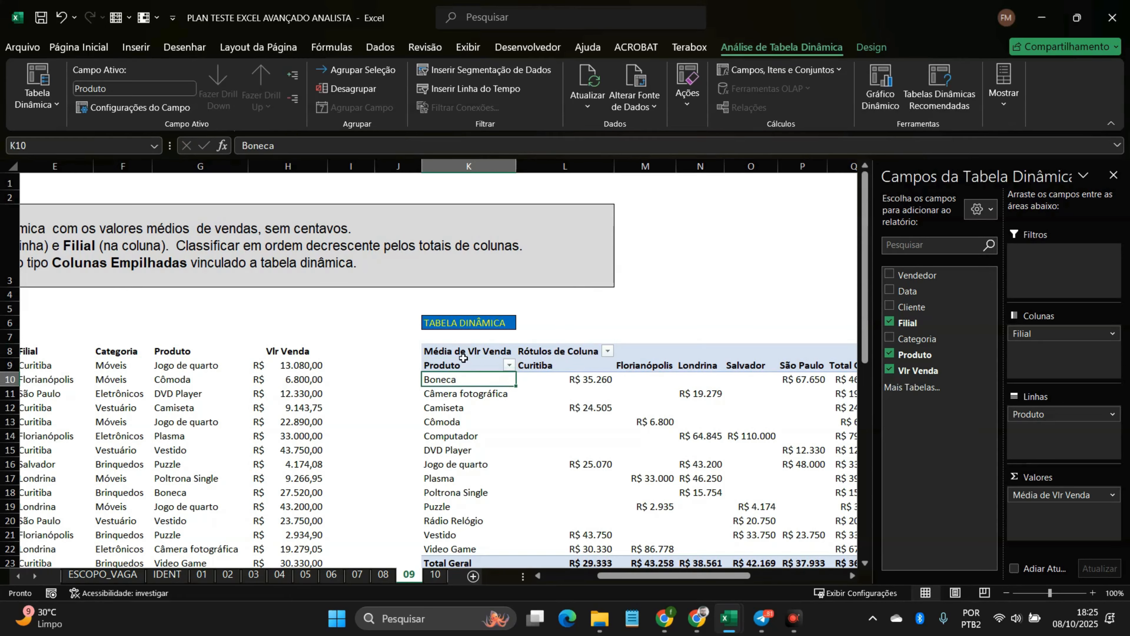
Step: Rename the value header to MÉDIA DE VENDAS and the column header to FILIAL
left_click(463, 356)
double_click(468, 350)
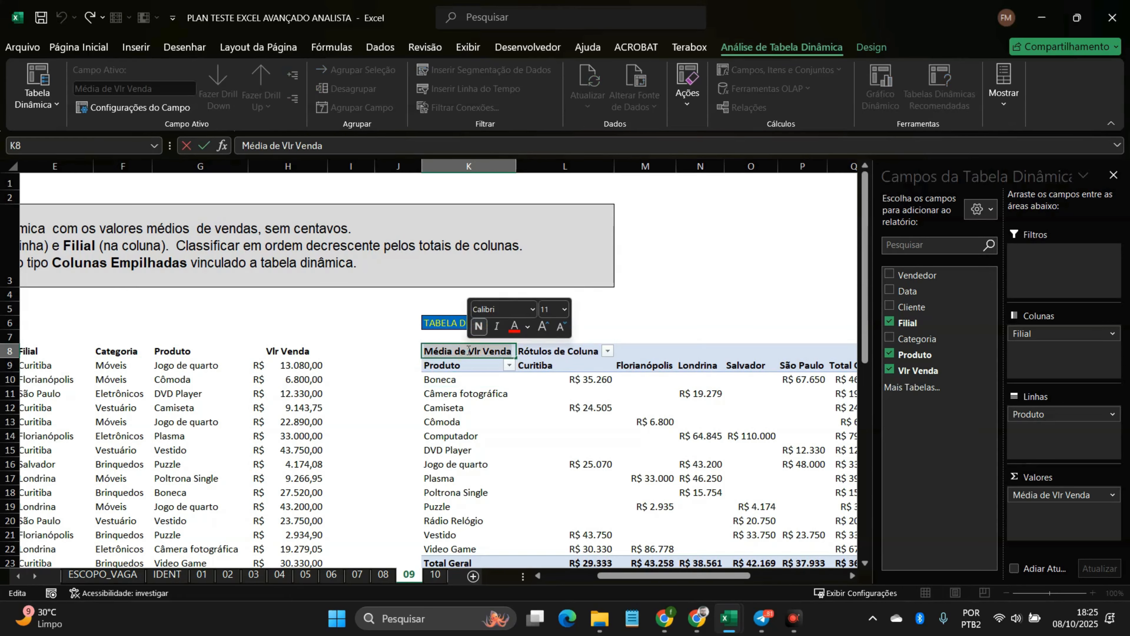
type("MÉDIA DE VENDAS")
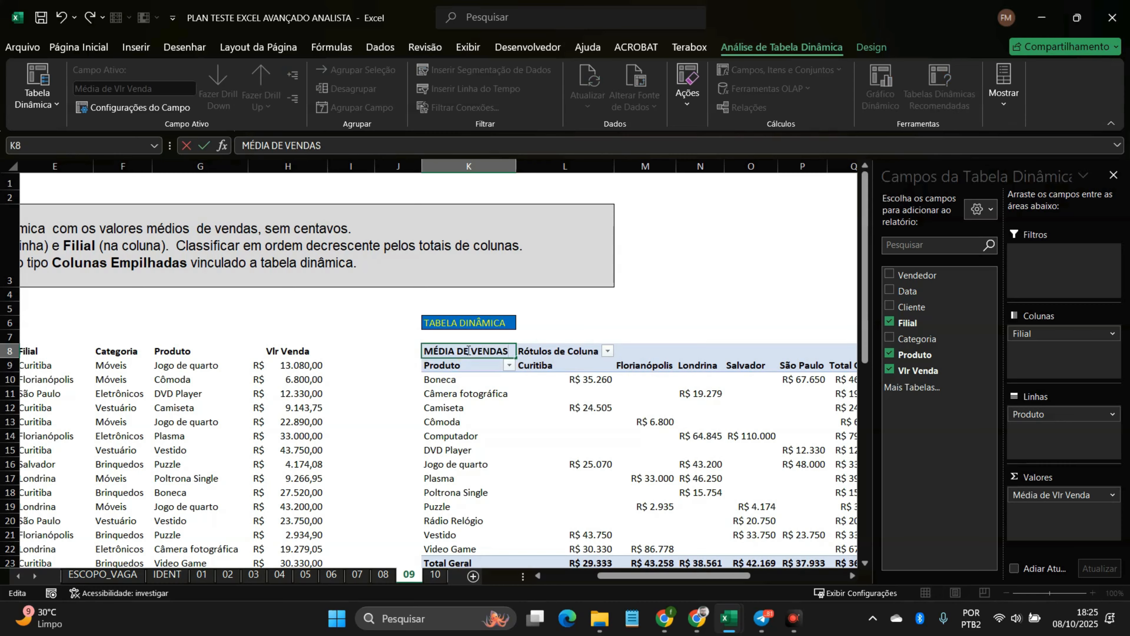
key("Return")
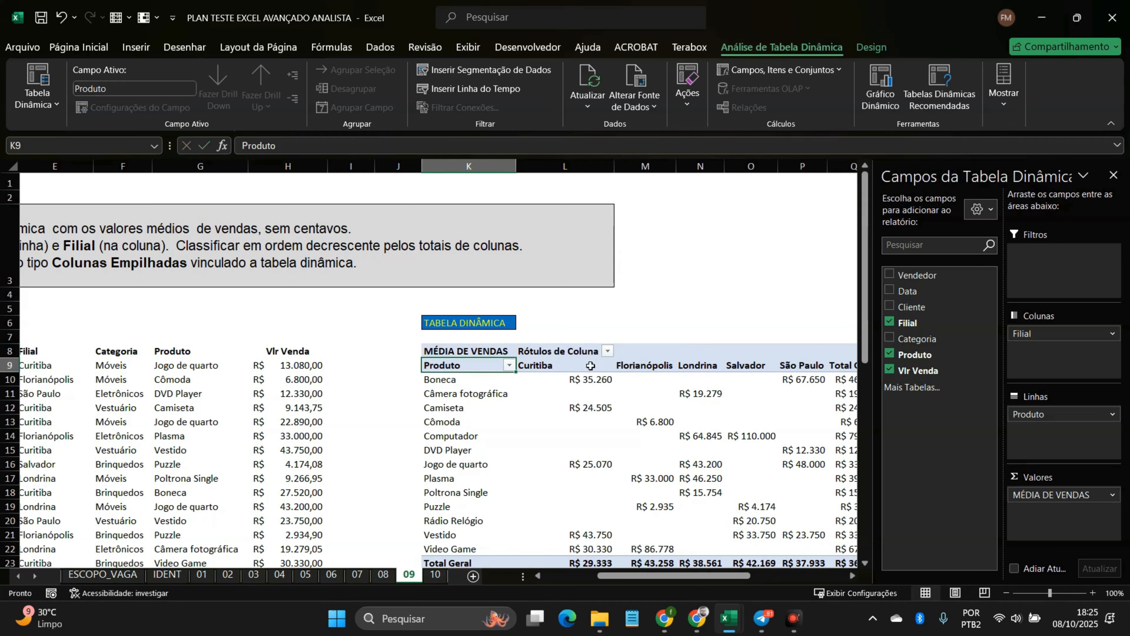
left_click(579, 354)
double_click(579, 354)
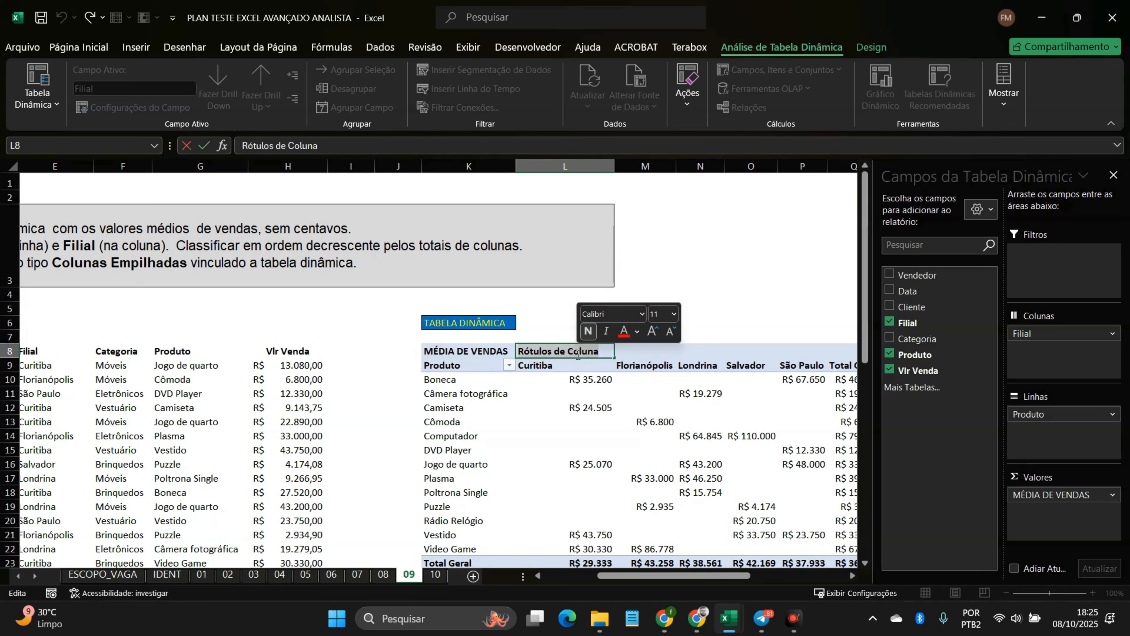
type("FILIAR")
key("Return")
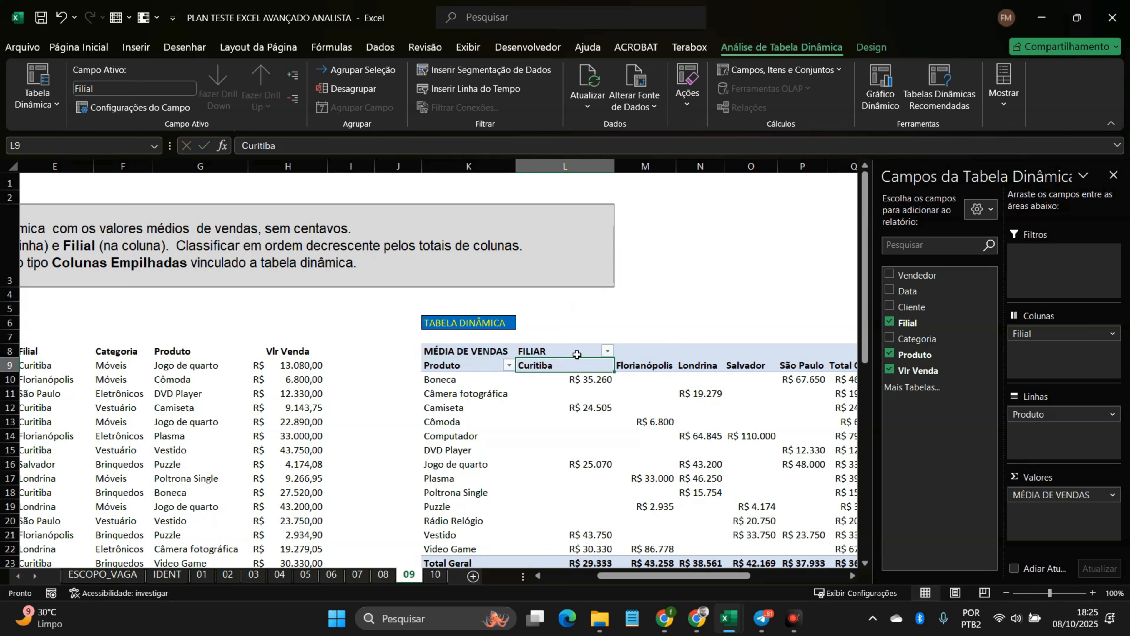
left_click(578, 354)
type("F")
type("FI")
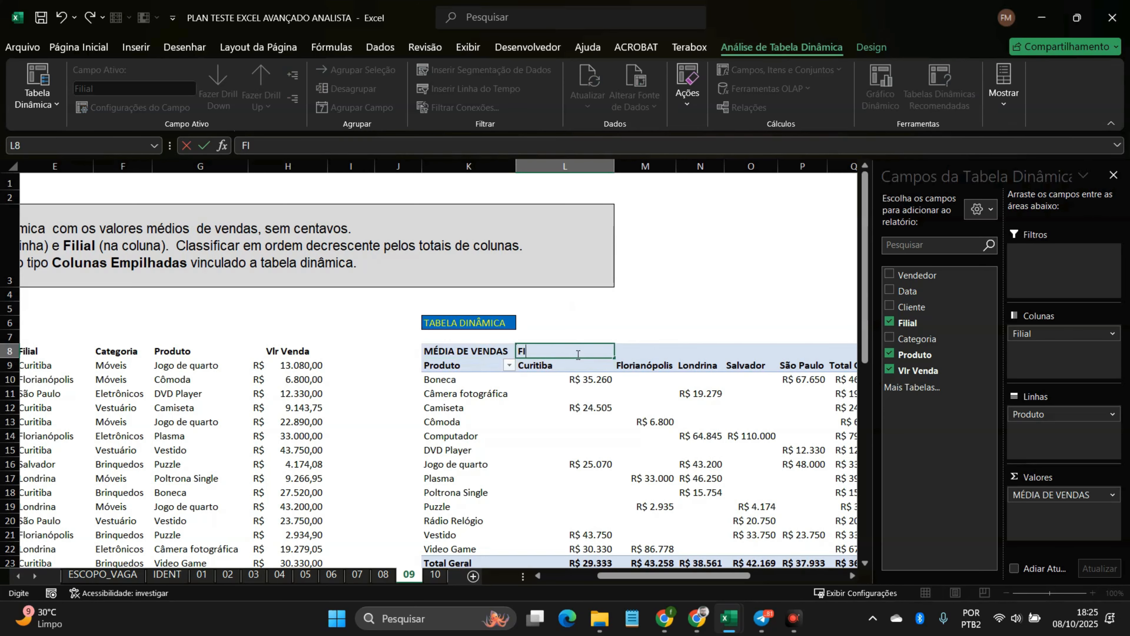
type("LIAL")
key("Return")
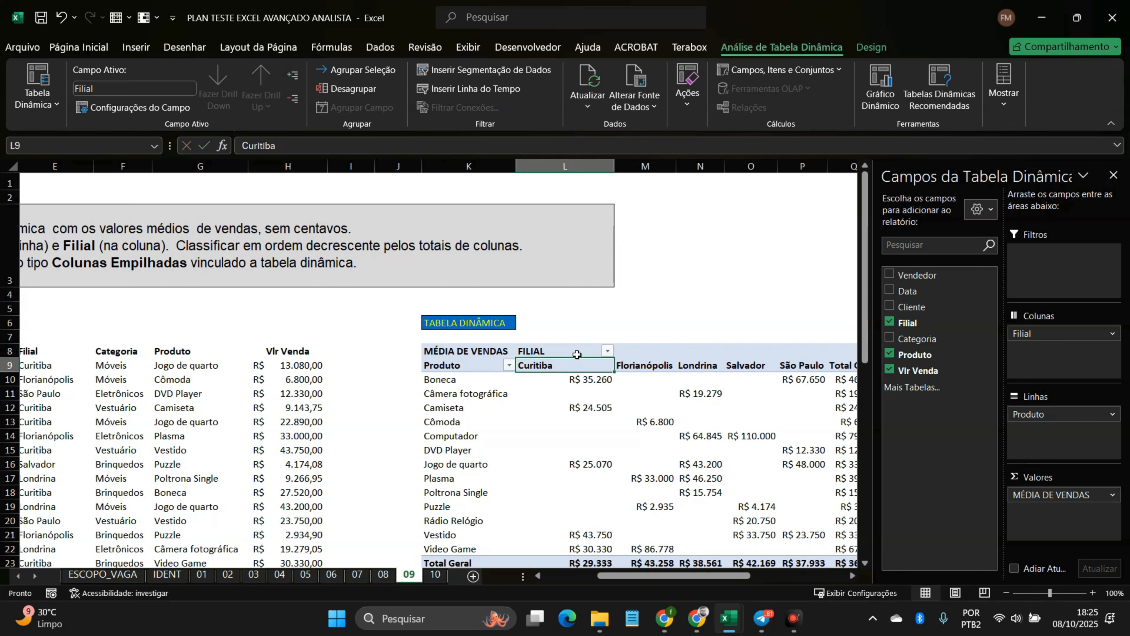
Step: Re-enter PRODUTO in the row header and refresh the pivot table
left_click(460, 365)
type("PRODUTO")
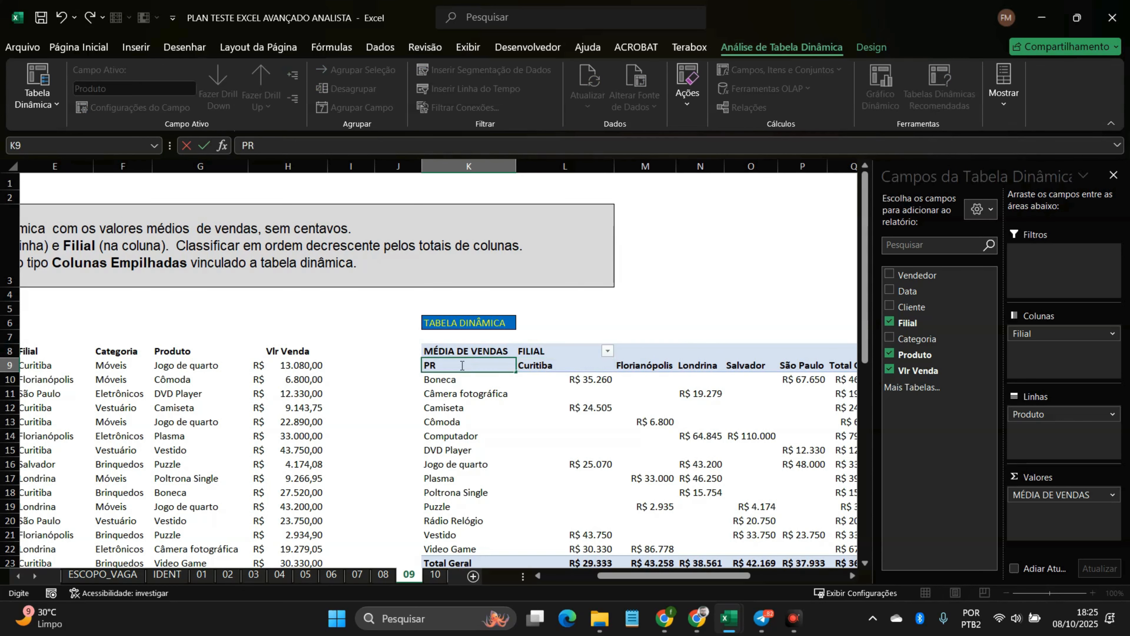
key("Return")
right_click(461, 365)
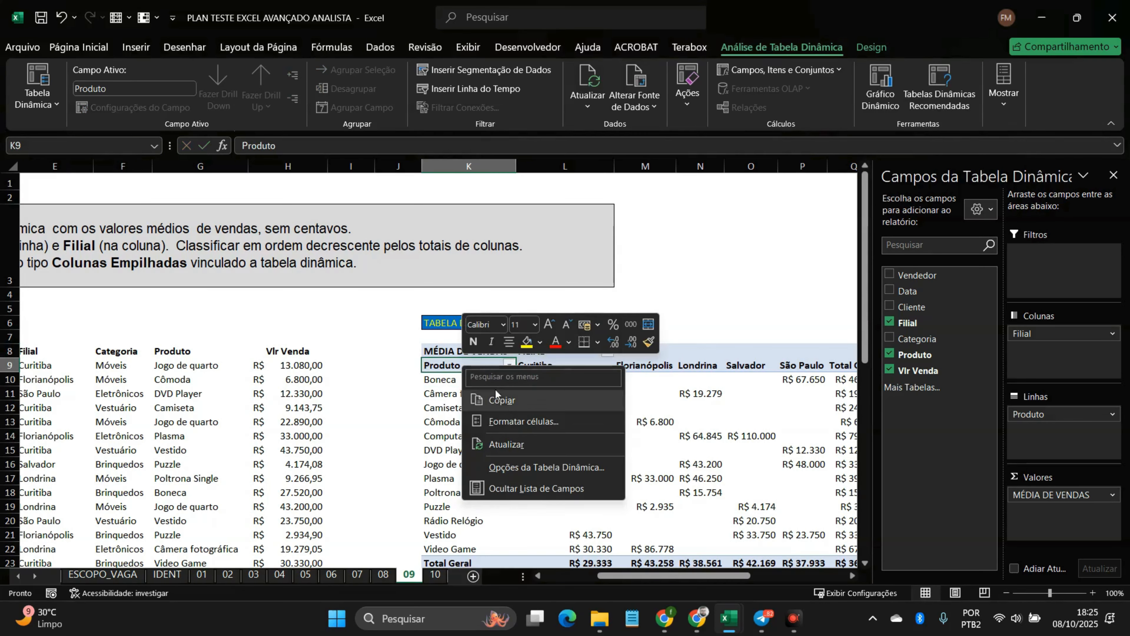
left_click(496, 443)
Step: Select the pivot's Total Geral column of average sales
left_click(491, 410)
scroll(491, 410, "down", 1)
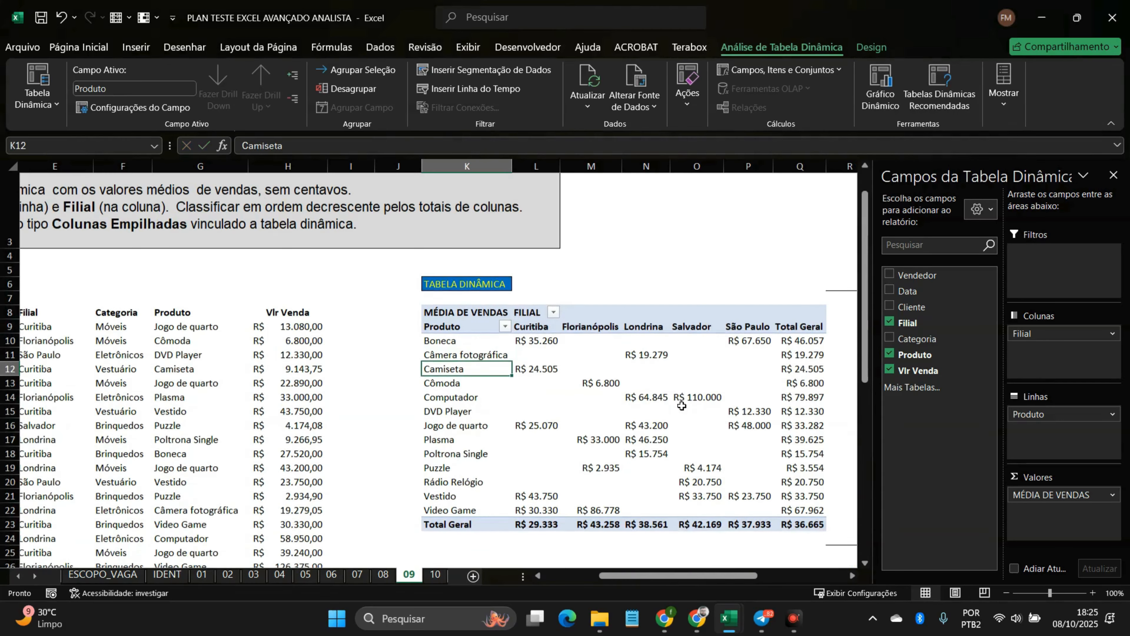
mouse_move(538, 356)
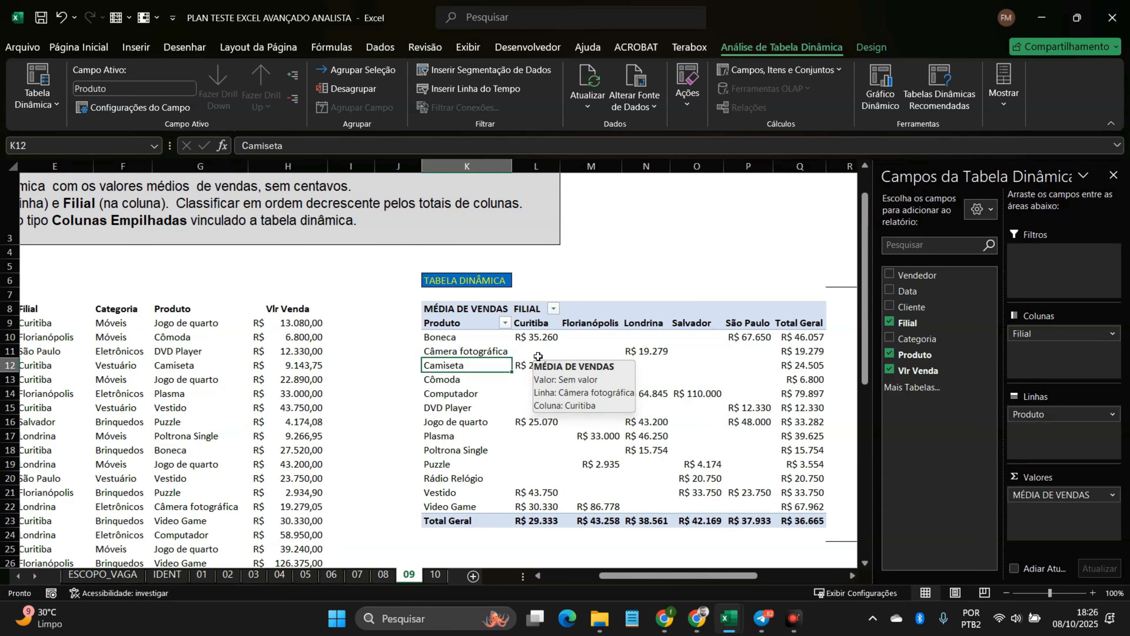
left_click_drag(803, 337, 803, 506)
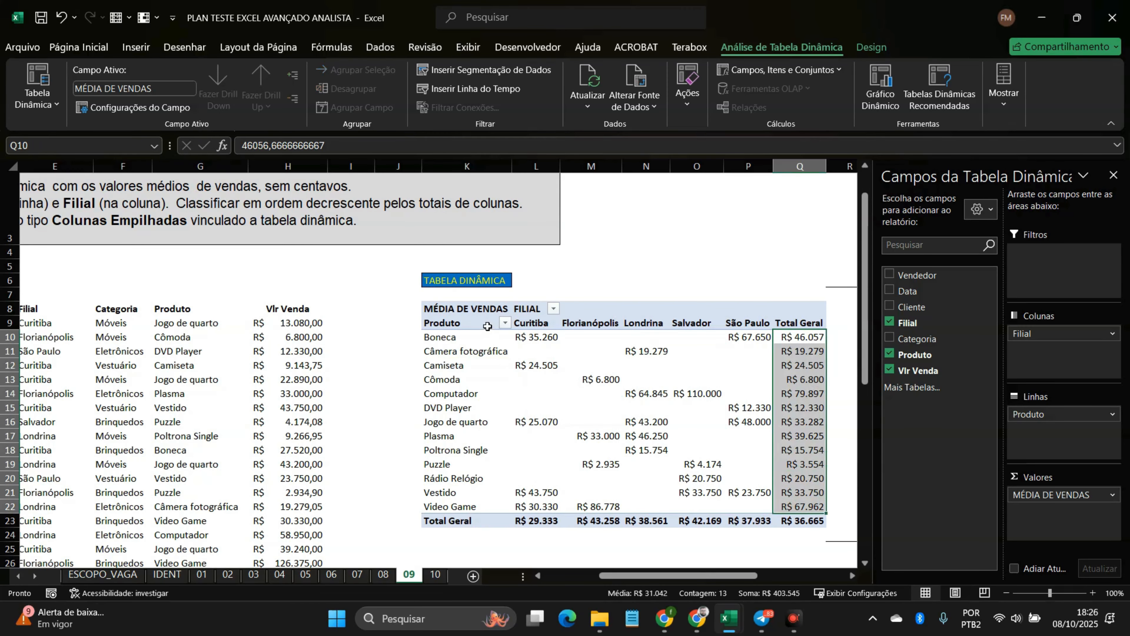
left_click(438, 208)
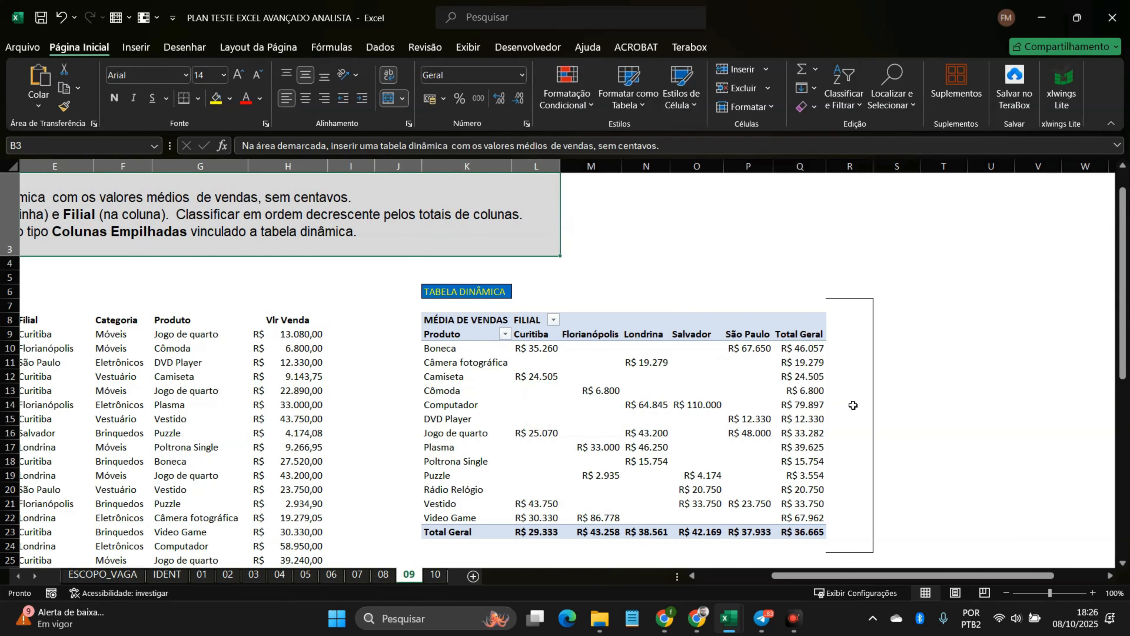
left_click_drag(804, 329, 806, 439)
Step: Sort Produto descending (Z to A) by MÉDIA DE VENDAS, putting Computador first
left_click(504, 335)
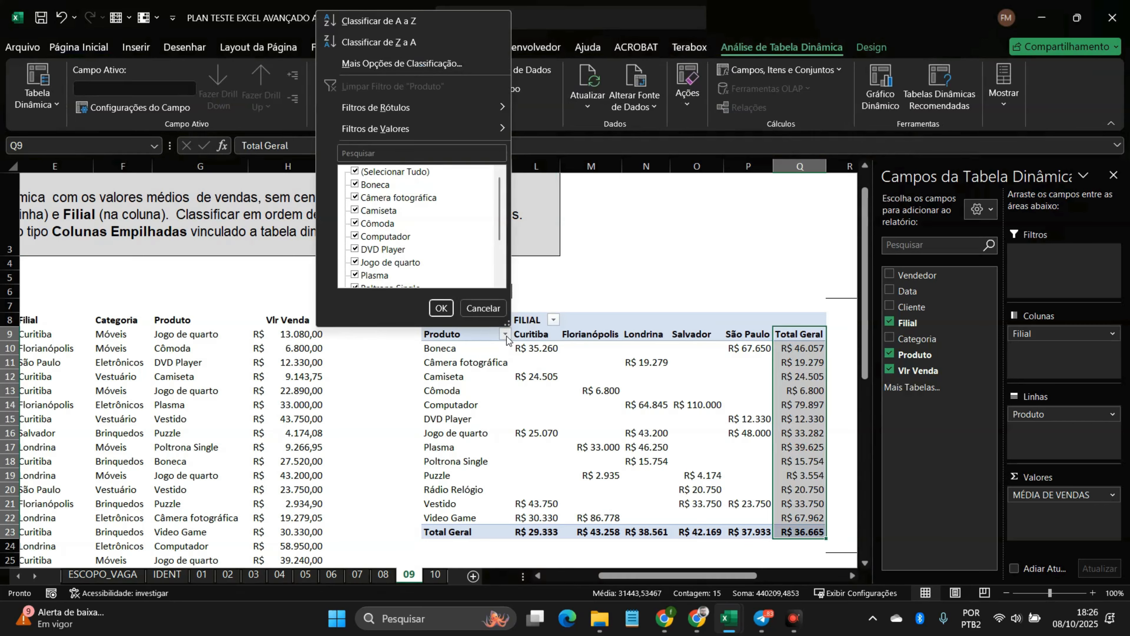
left_click(505, 335)
left_click(505, 335)
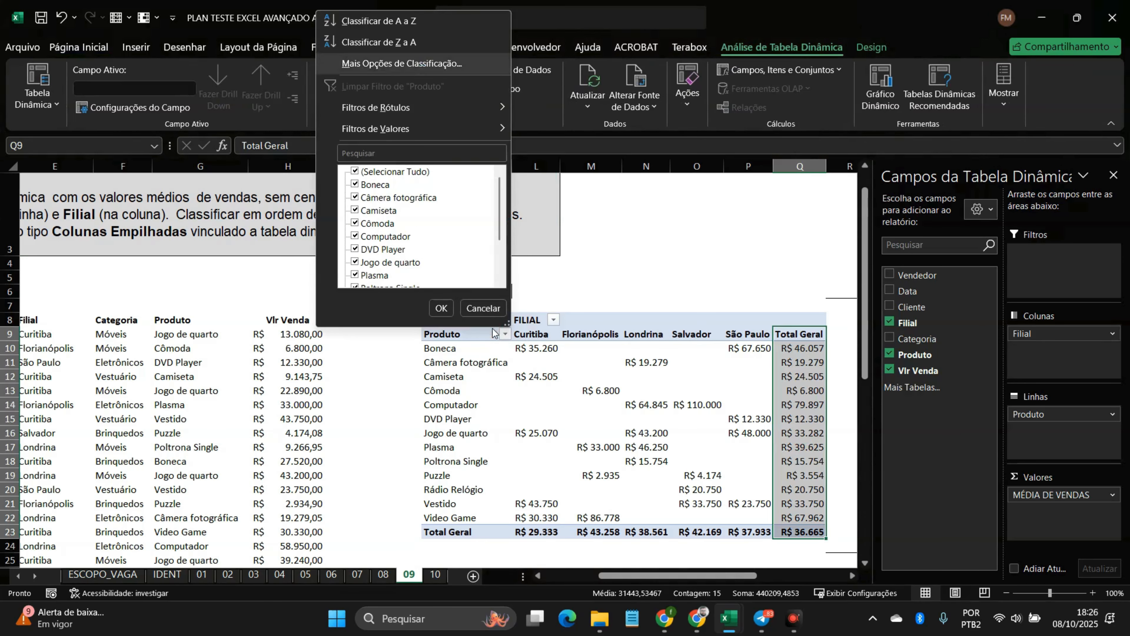
left_click(418, 65)
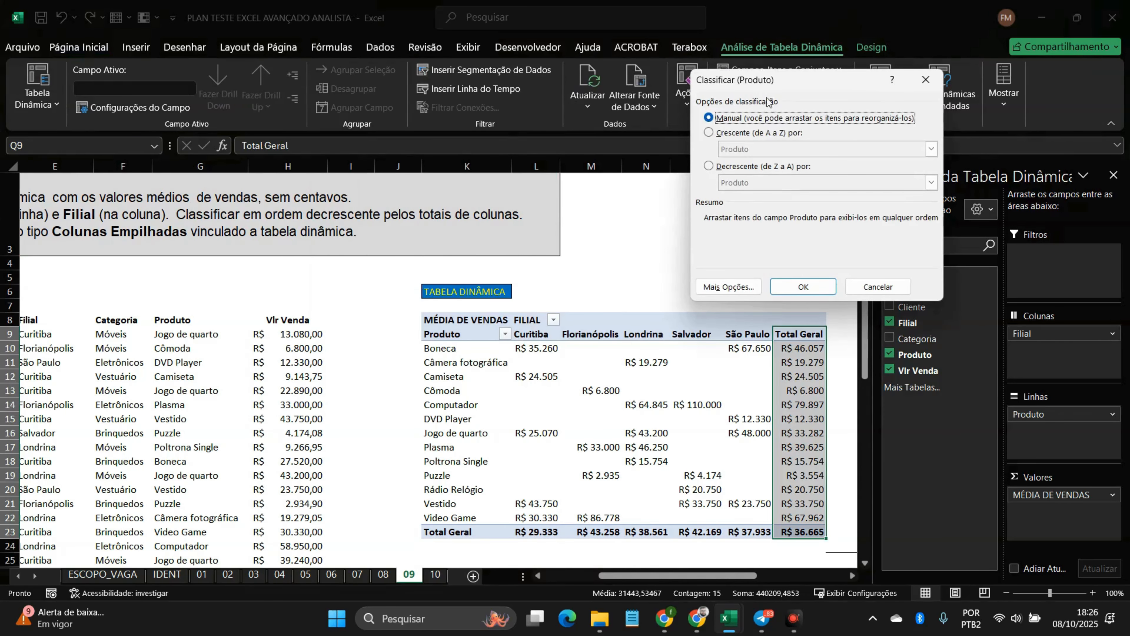
left_click_drag(759, 81, 221, 154)
left_click(170, 240)
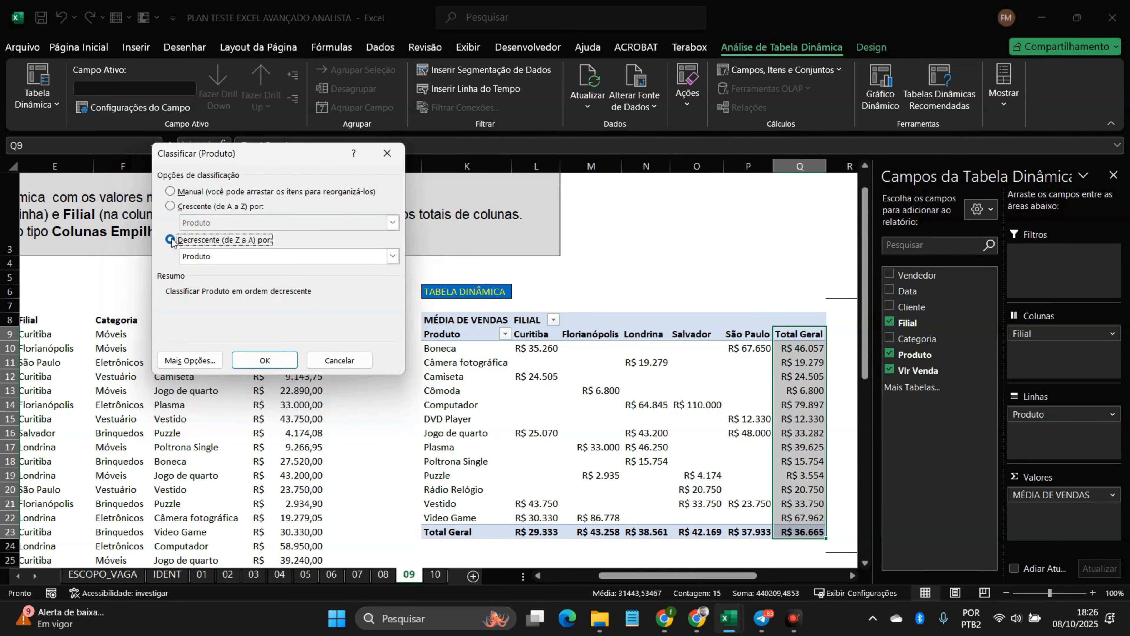
left_click(392, 256)
left_click(209, 270)
left_click(264, 360)
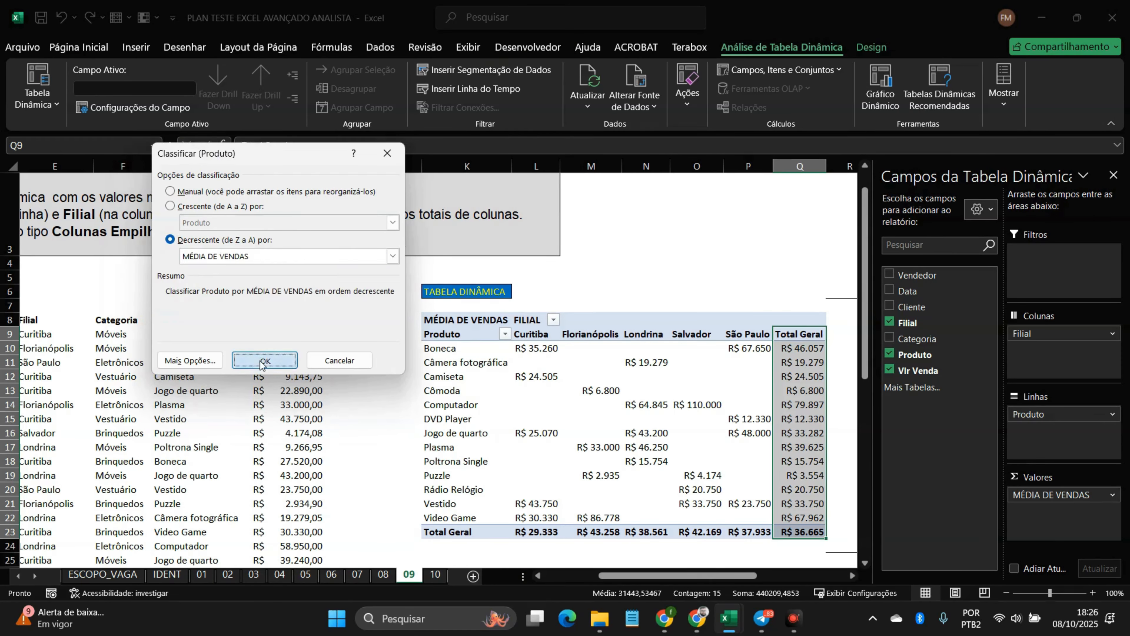
left_click_drag(783, 348, 808, 528)
left_click(472, 367)
left_click(428, 271)
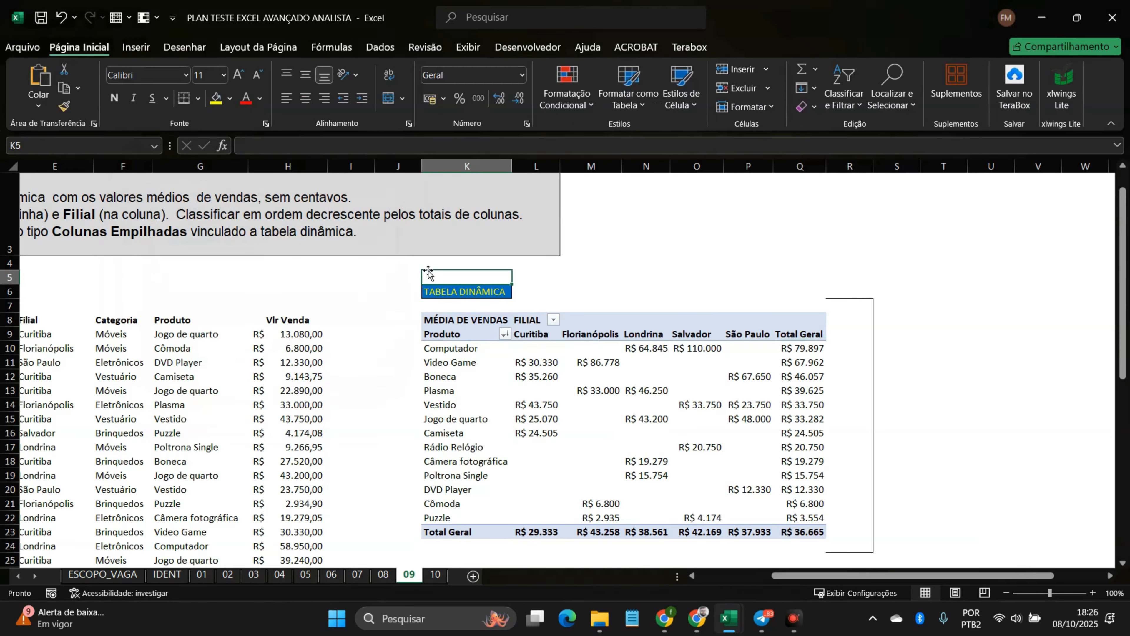
left_click(407, 252)
Step: Close the PivotTable field list and select a value cell inside the pivot
scroll(407, 257, "left", 5)
scroll(421, 268, "right", 3)
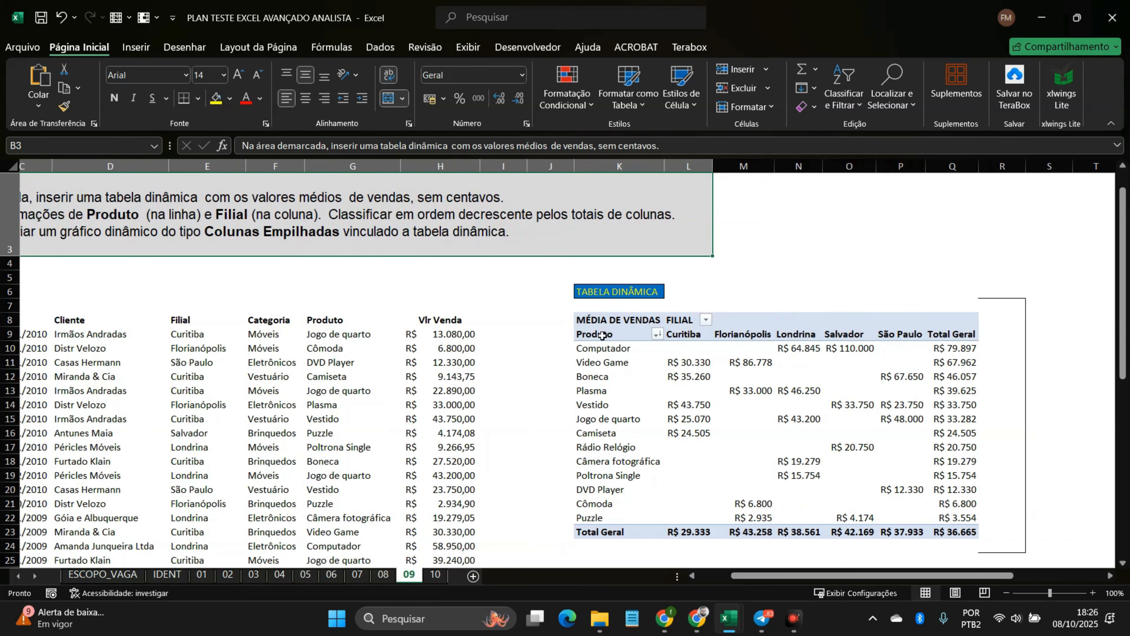
scroll(150, 250, "left", 3)
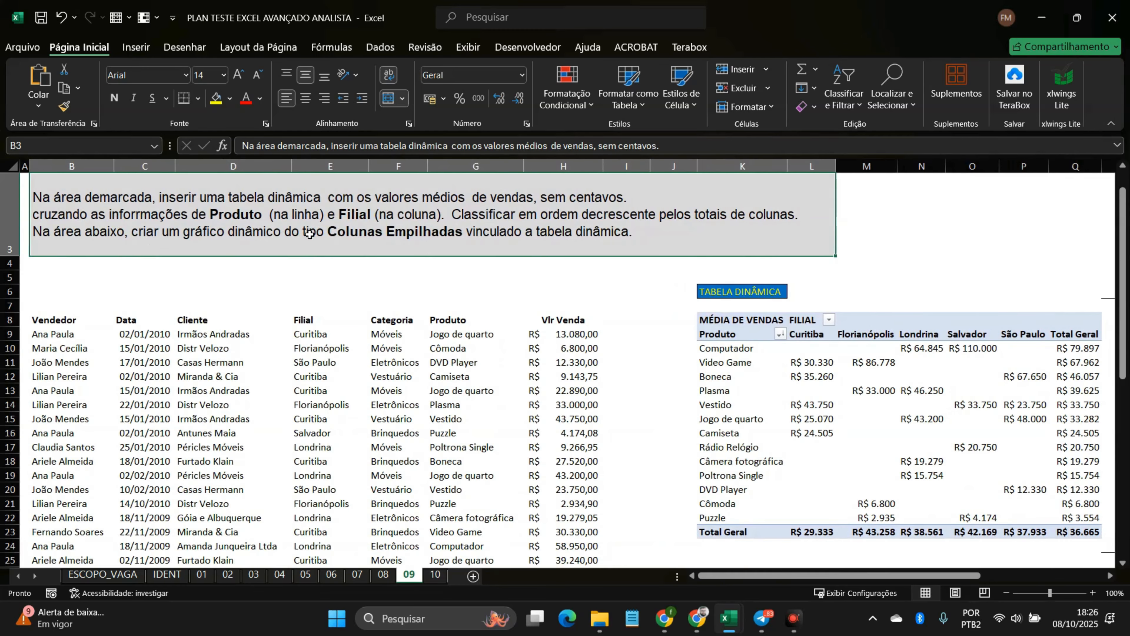
left_click(782, 373)
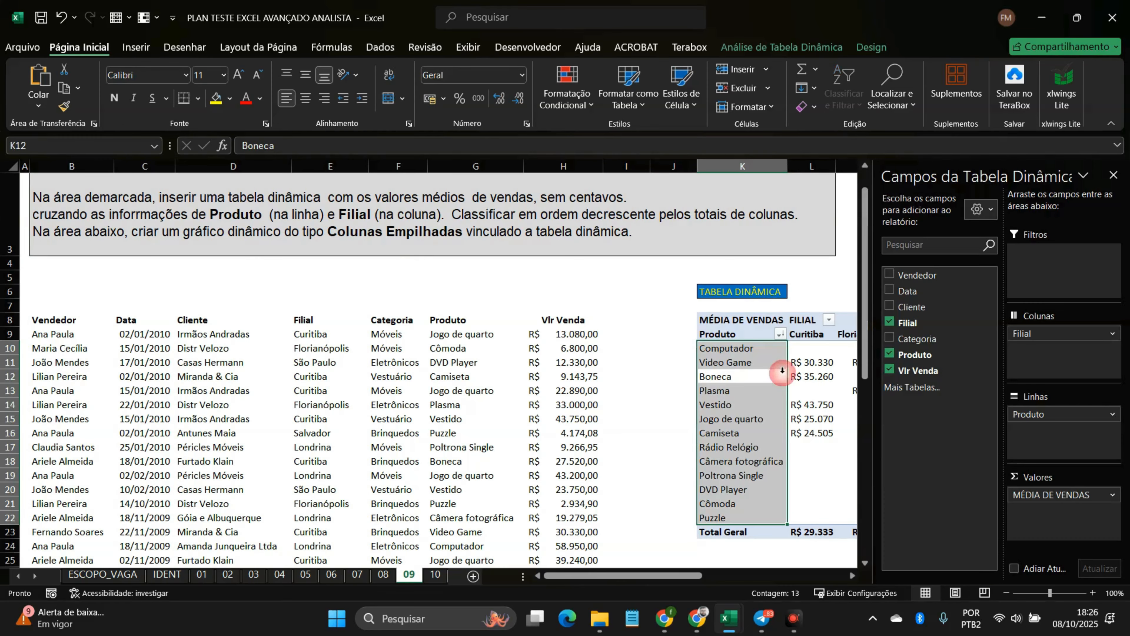
key("Return")
key("Return")
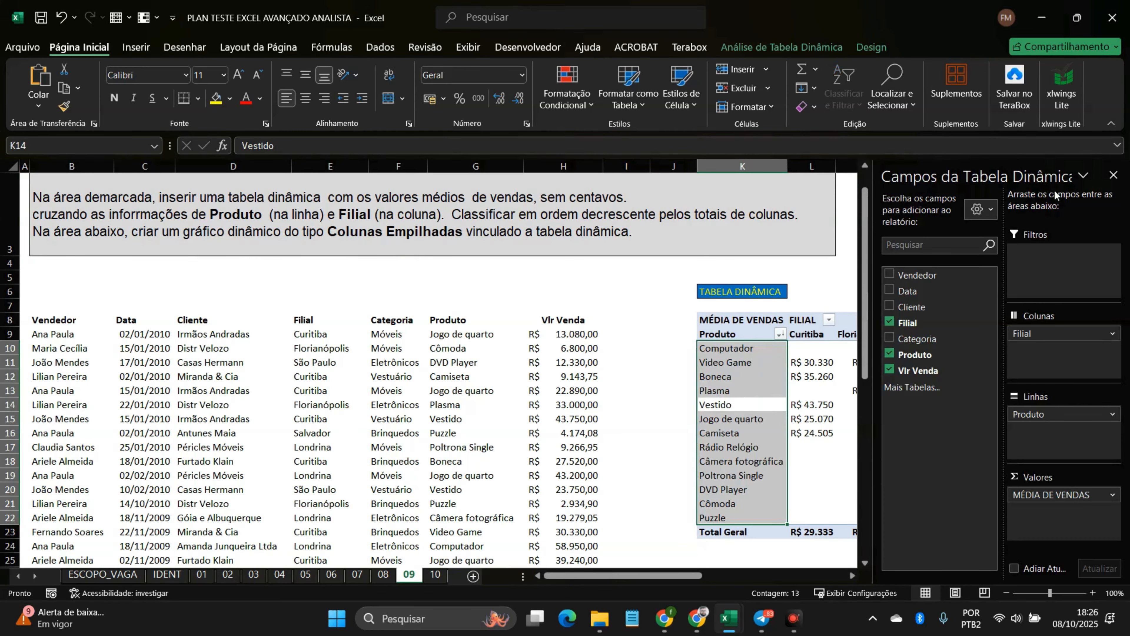
left_click(1114, 175)
left_click(872, 358)
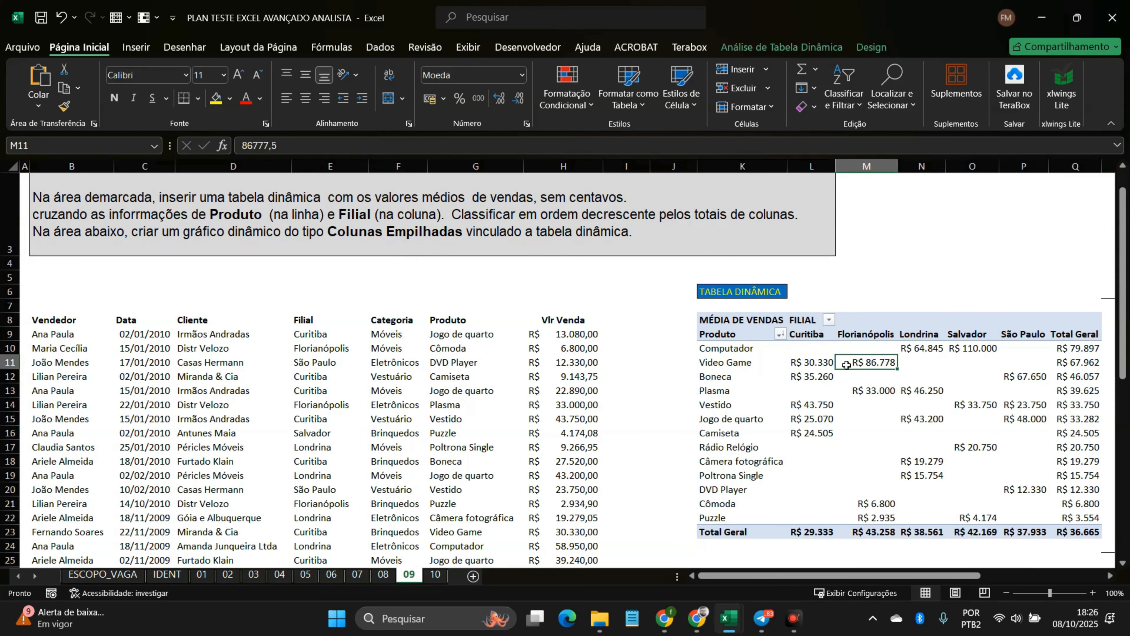
left_click(814, 361)
Step: Start a Gráfico Dinâmico from the Análise de Tabela Dinâmica tools
left_click(789, 47)
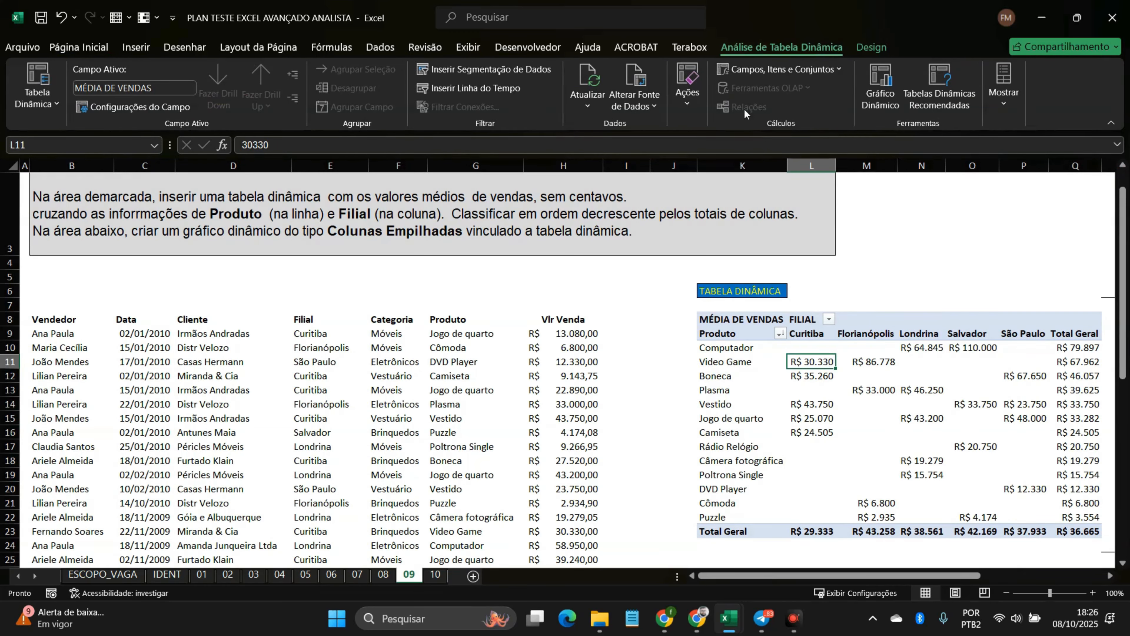
left_click(692, 105)
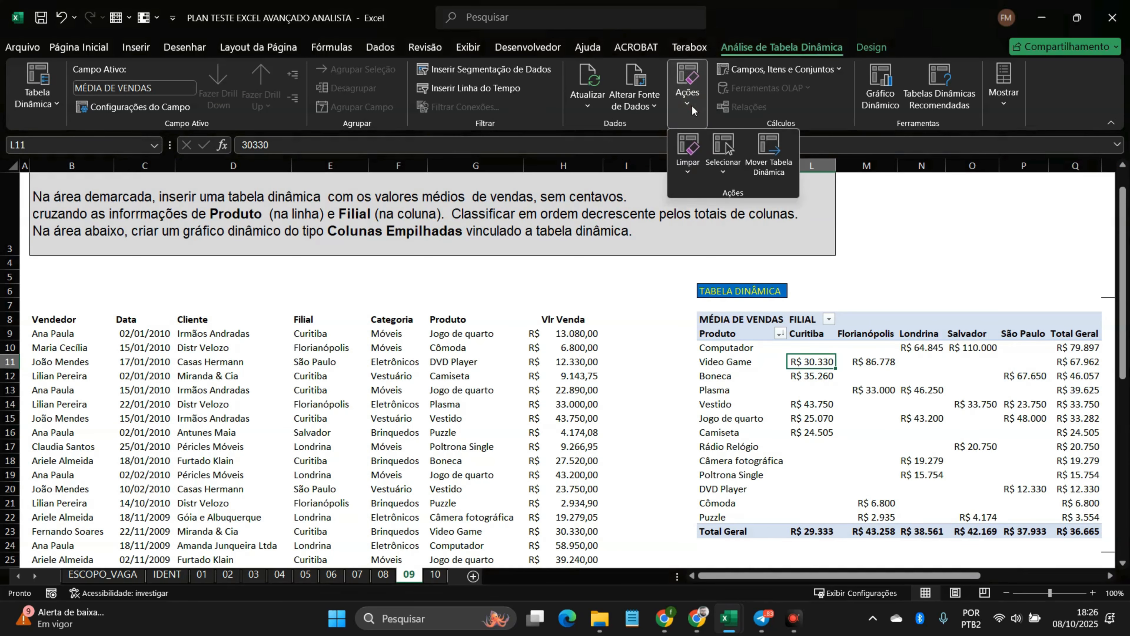
left_click(722, 171)
left_click(722, 173)
left_click(885, 94)
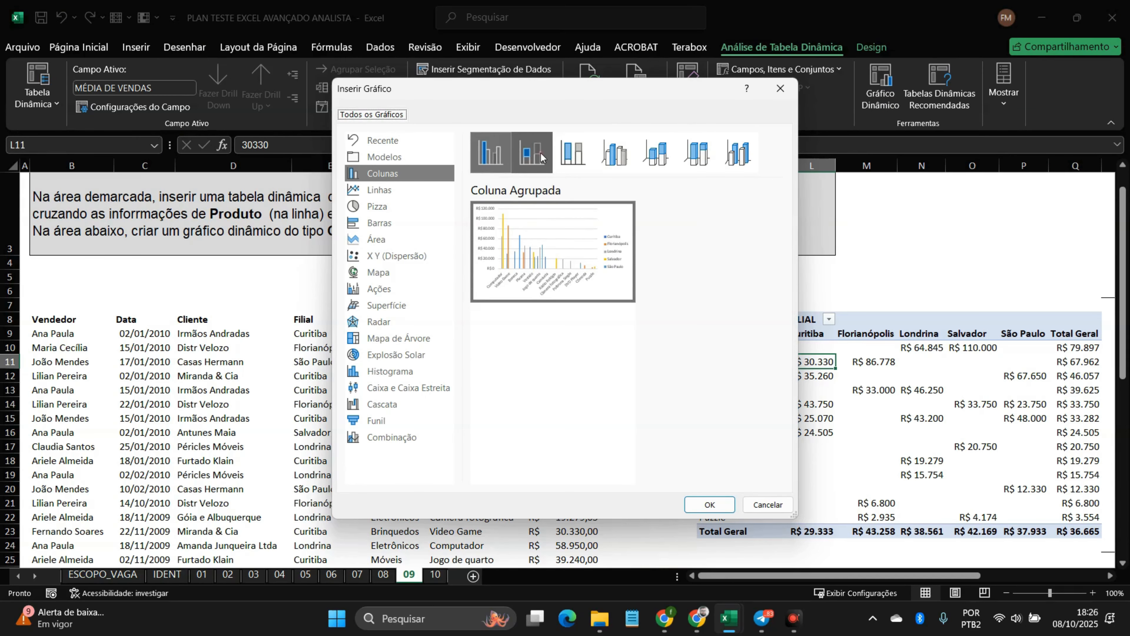
Step: Insert a Coluna Empilhada (stacked column) pivot chart and shift it right and down
left_click(532, 153)
left_click(713, 506)
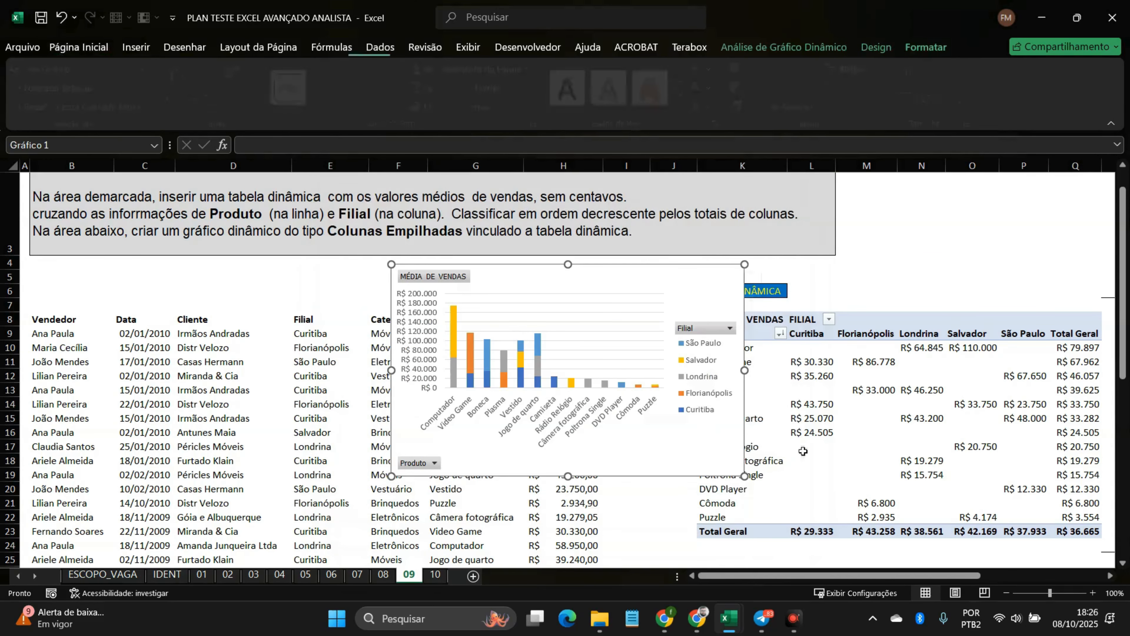
scroll(803, 454, "down", 3)
scroll(803, 454, "right", 5)
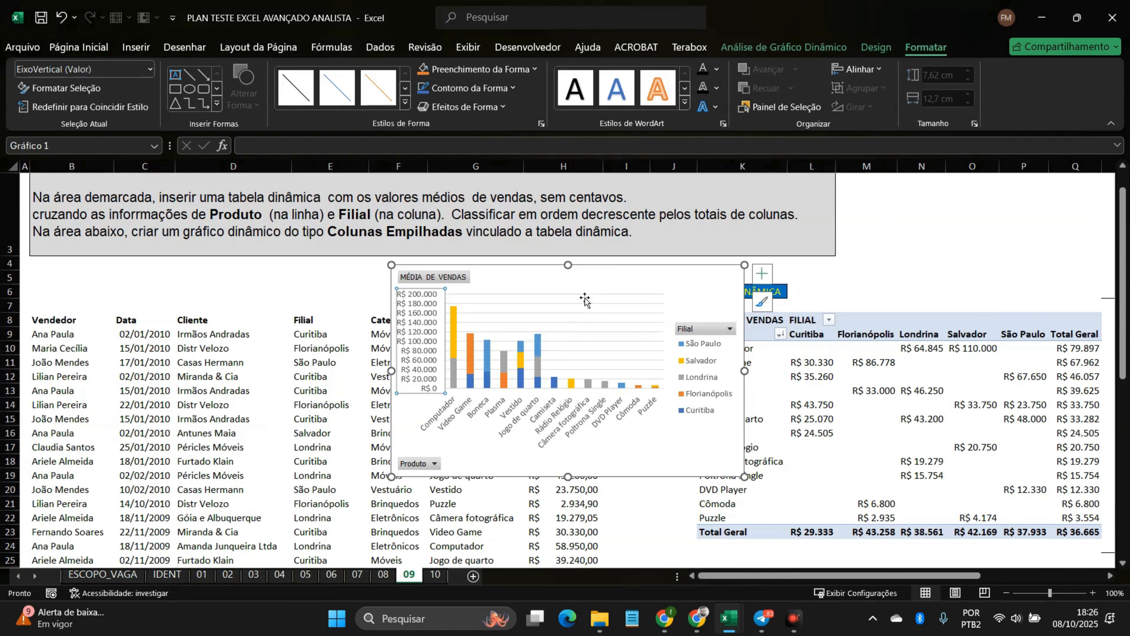
left_click_drag(605, 268, 901, 506)
scroll(901, 507, "down", 6)
scroll(901, 506, "right", 5)
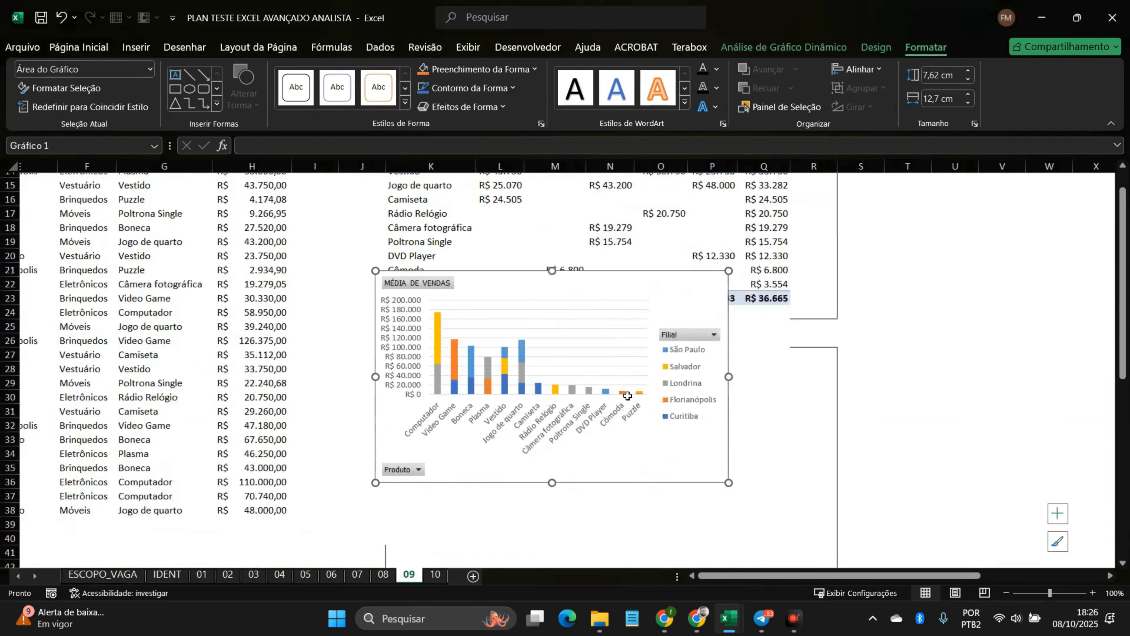
key("Escape")
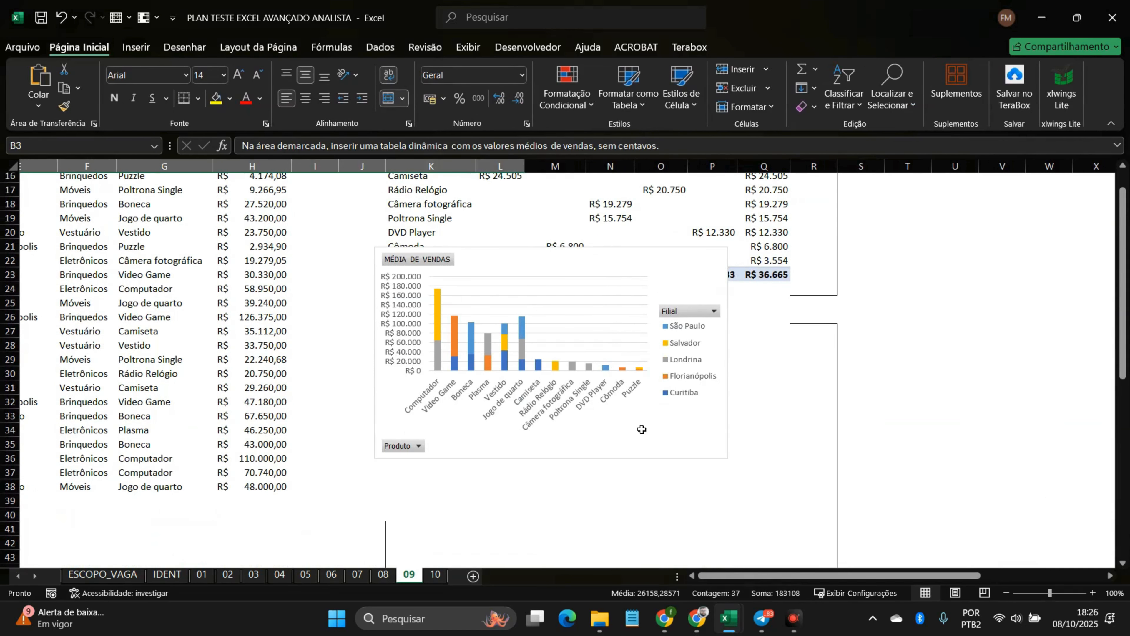
key("ctrl+Left")
key("ctrl+Up")
key("ctrl+Up")
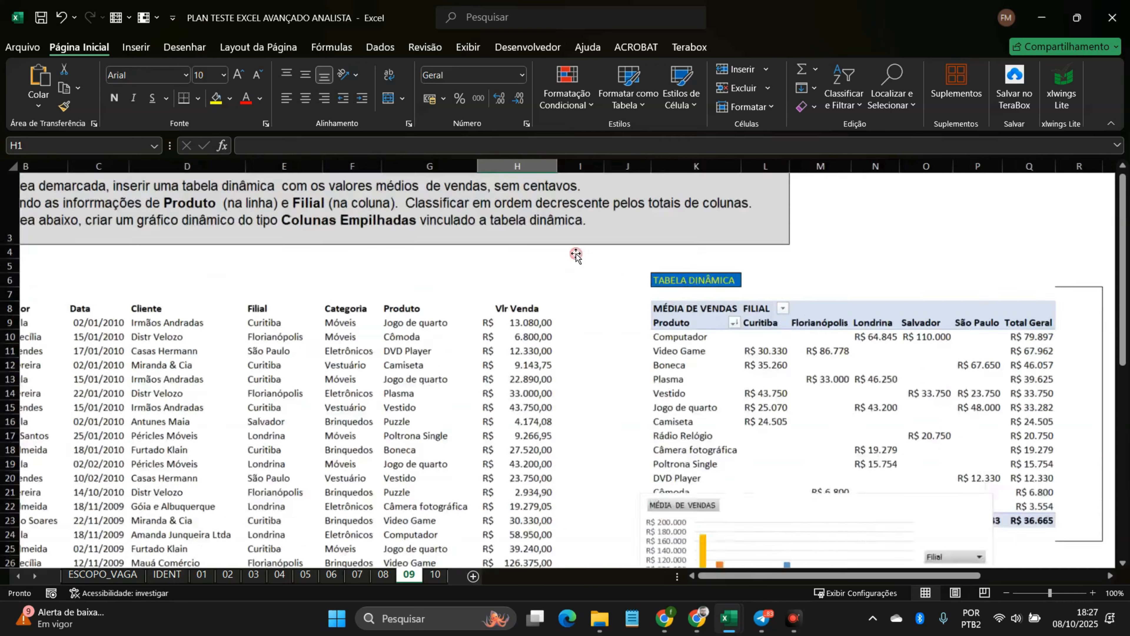
scroll(672, 368, "down", 3)
scroll(672, 368, "right", 4)
Step: Place the pivot chart below the pivot table, then widen it and make it taller
left_click(688, 403)
left_click_drag(689, 404, 702, 482)
scroll(766, 450, "down", 4)
left_click_drag(864, 409, 961, 413)
mouse_move(834, 316)
left_mouse_down()
mouse_move(832, 334)
mouse_move(832, 321)
left_mouse_up()
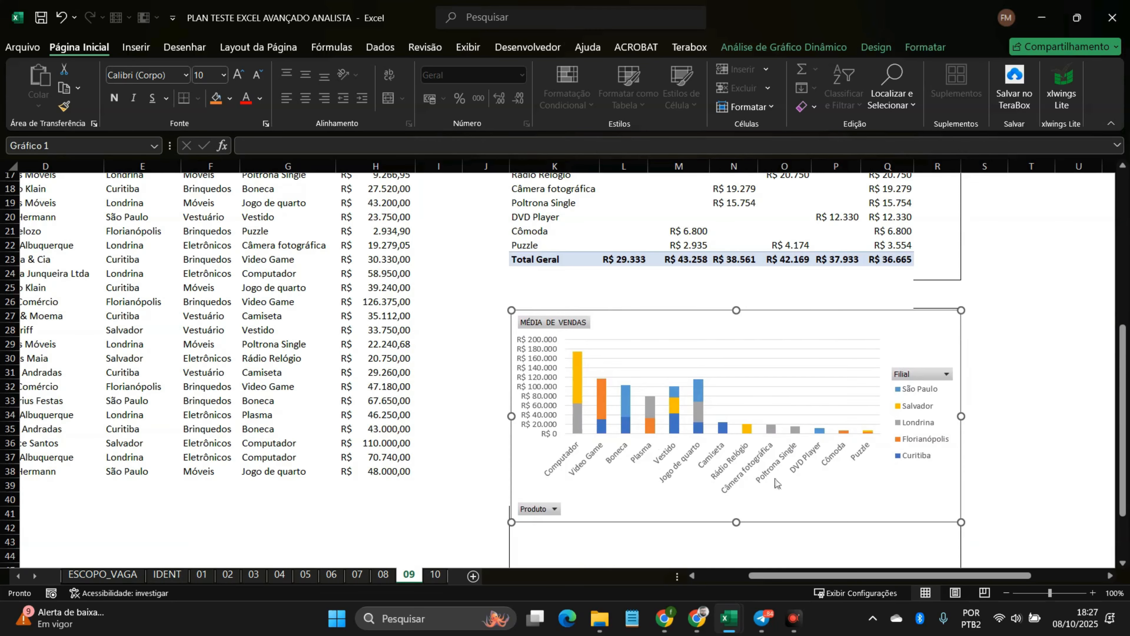
scroll(778, 488, "down", 3)
left_click_drag(735, 395, 710, 502)
Step: Hide all field buttons on the pivot chart with Ocultar Todos os Botões de Campo
right_click(554, 494)
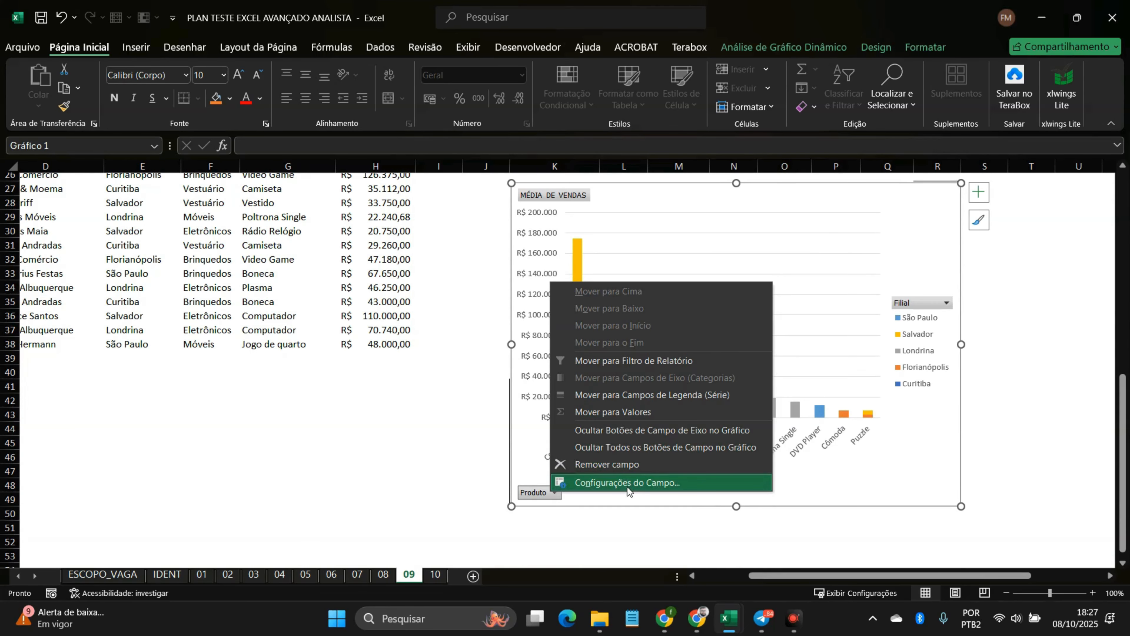
left_click(620, 438)
scroll(757, 421, "up", 1)
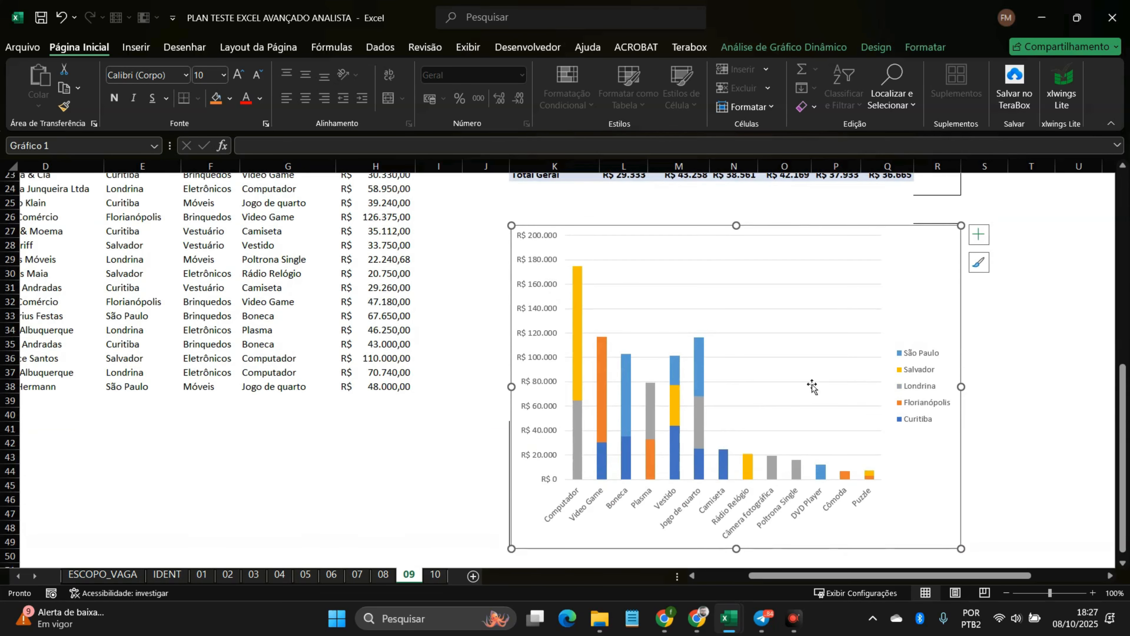
left_click(978, 234)
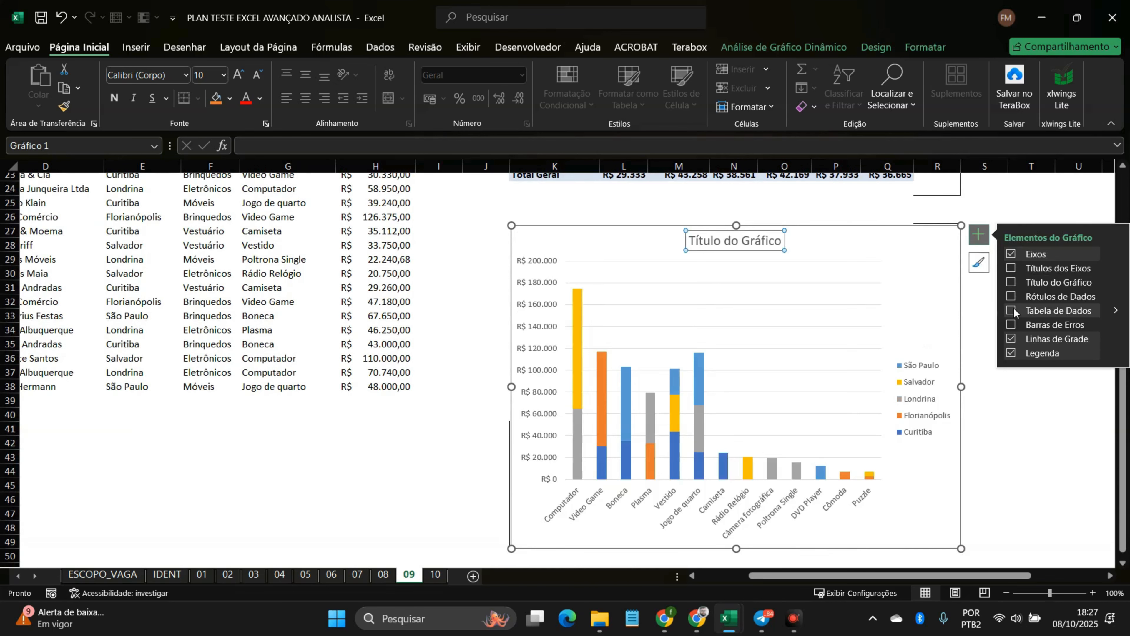
Step: Add a chart title reading 'Produtos por Região Agrupados'
left_click(1012, 284)
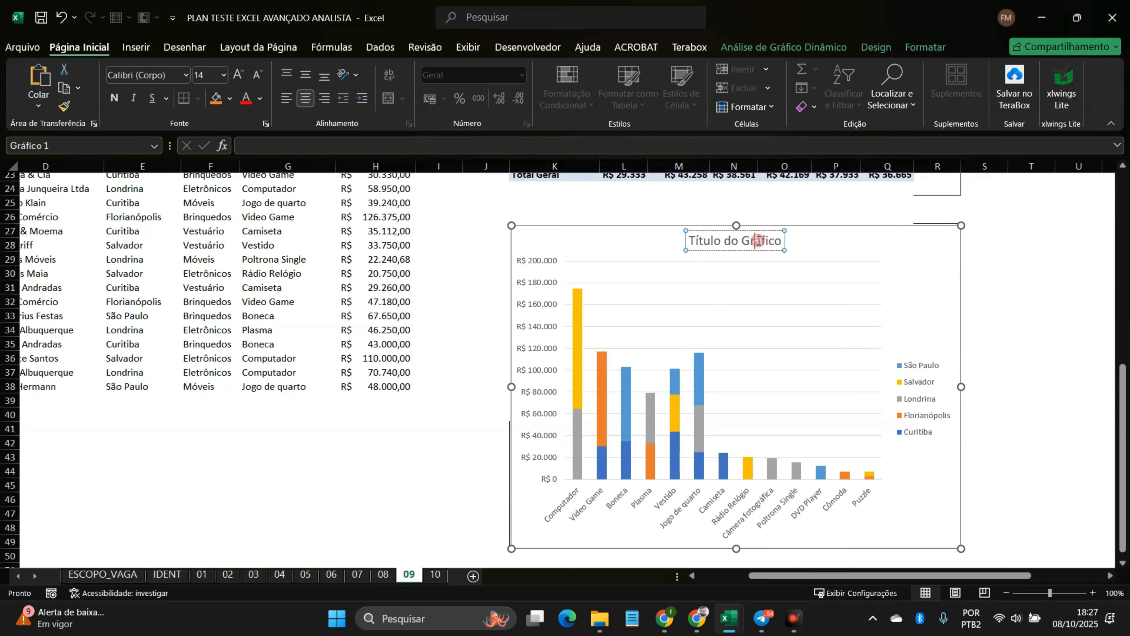
triple_click(736, 240)
type("P")
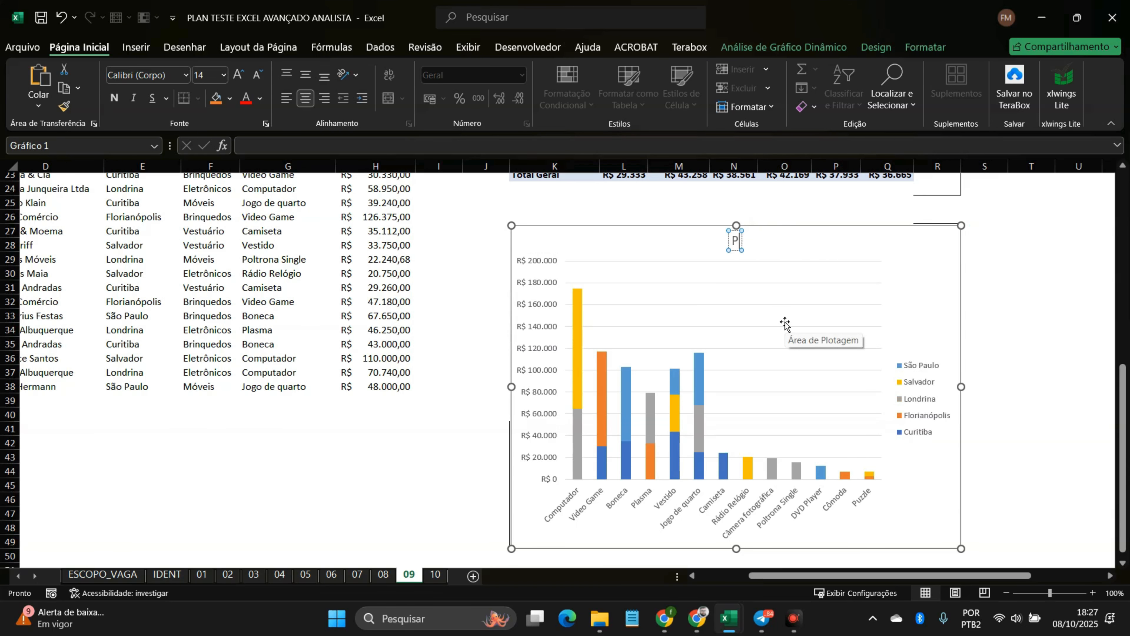
type("rodutos por")
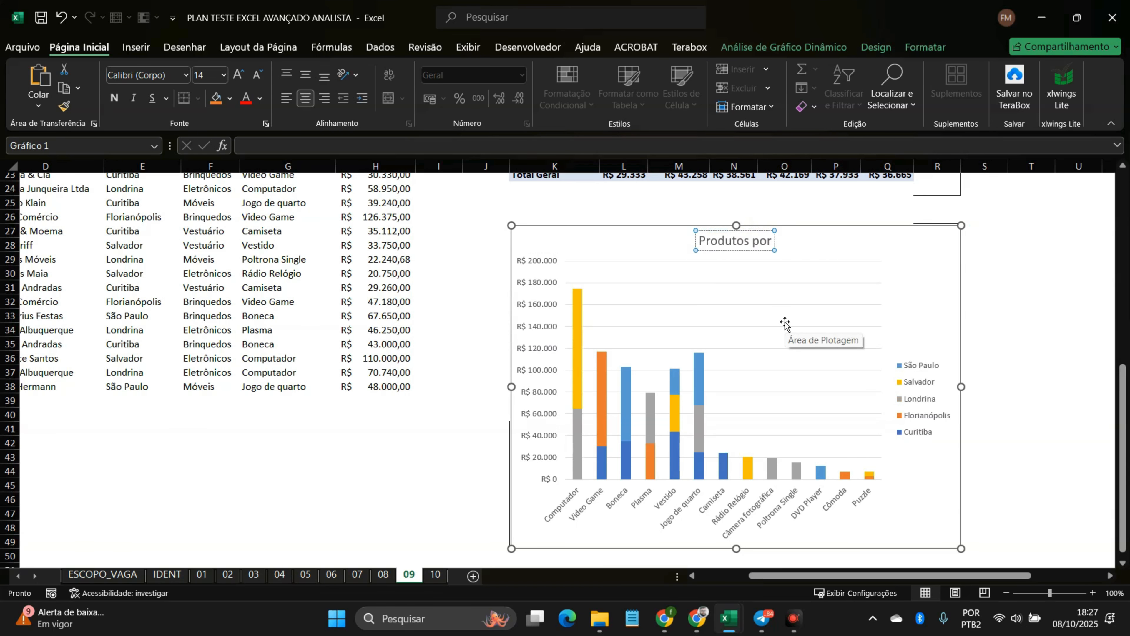
type(" Região")
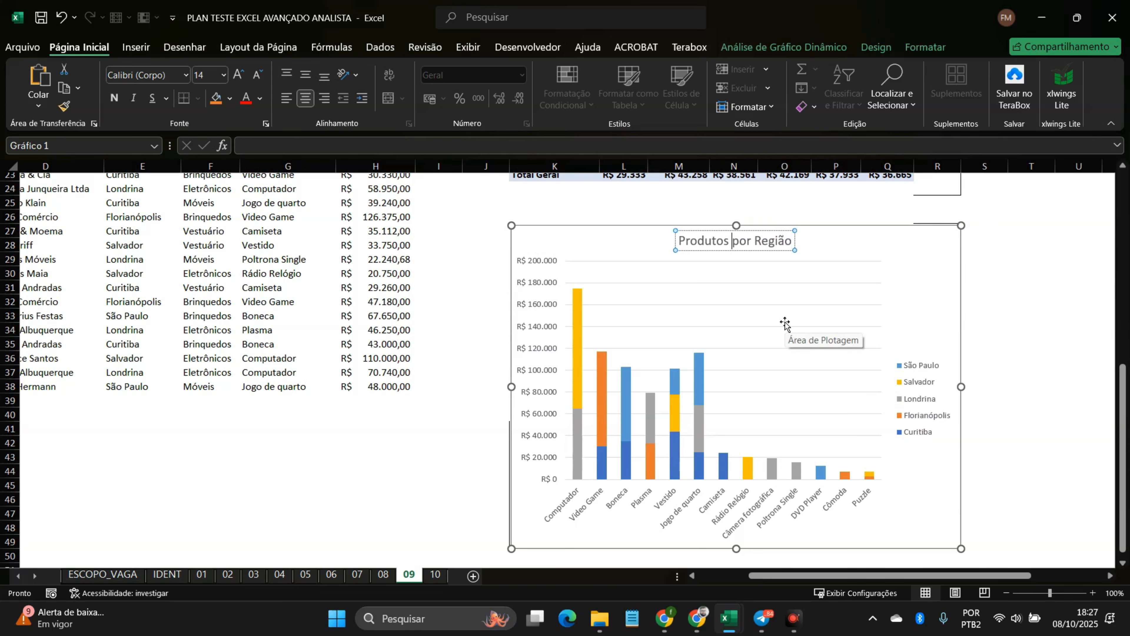
type(" Agrupado")
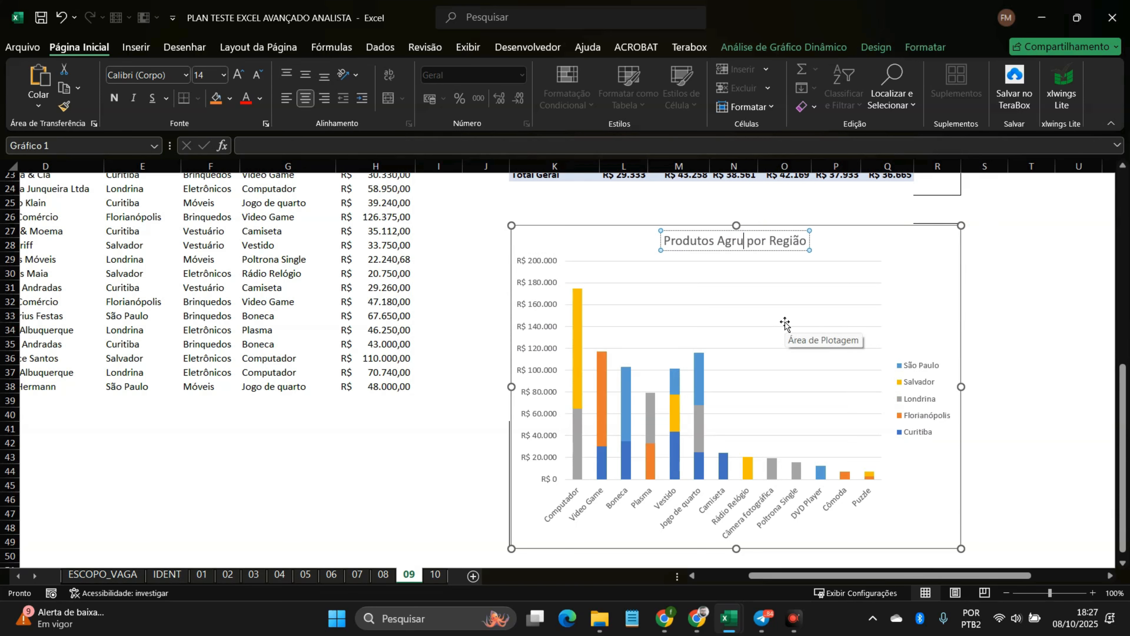
type("s")
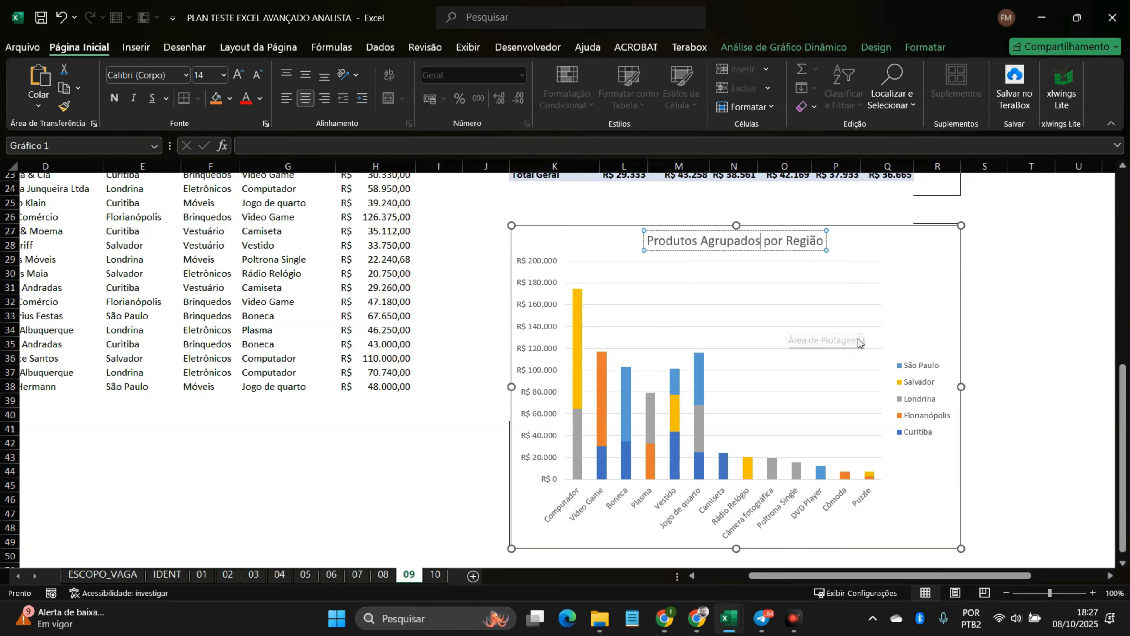
Step: Move the chart legend to Parte Inferior (bottom) and deselect the chart
left_click(890, 323)
left_click(979, 235)
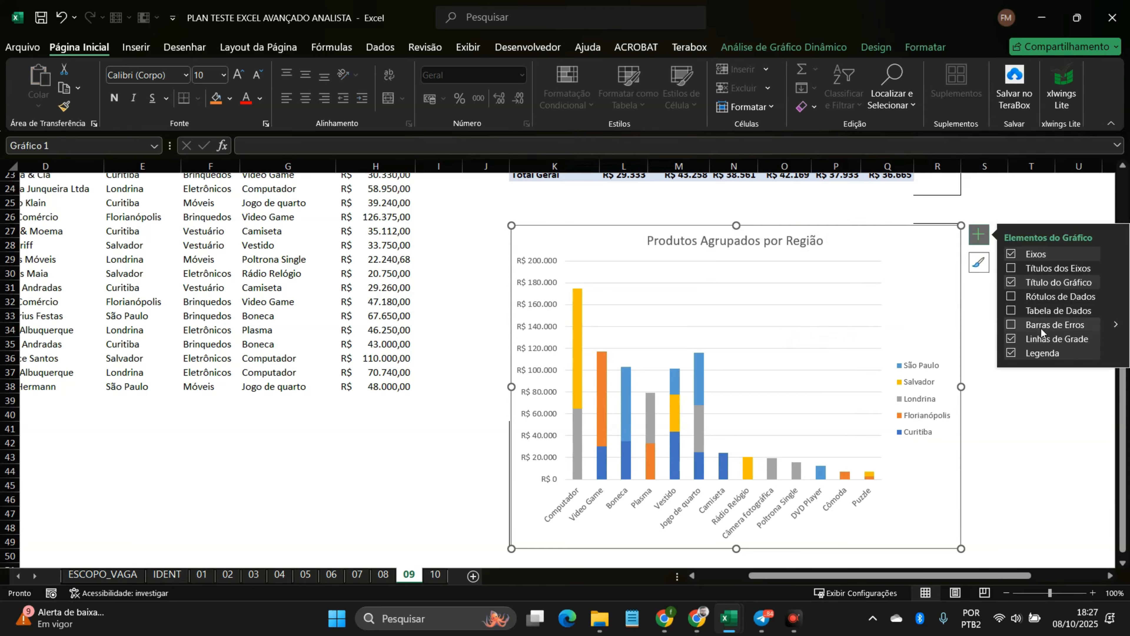
mouse_move(1116, 355)
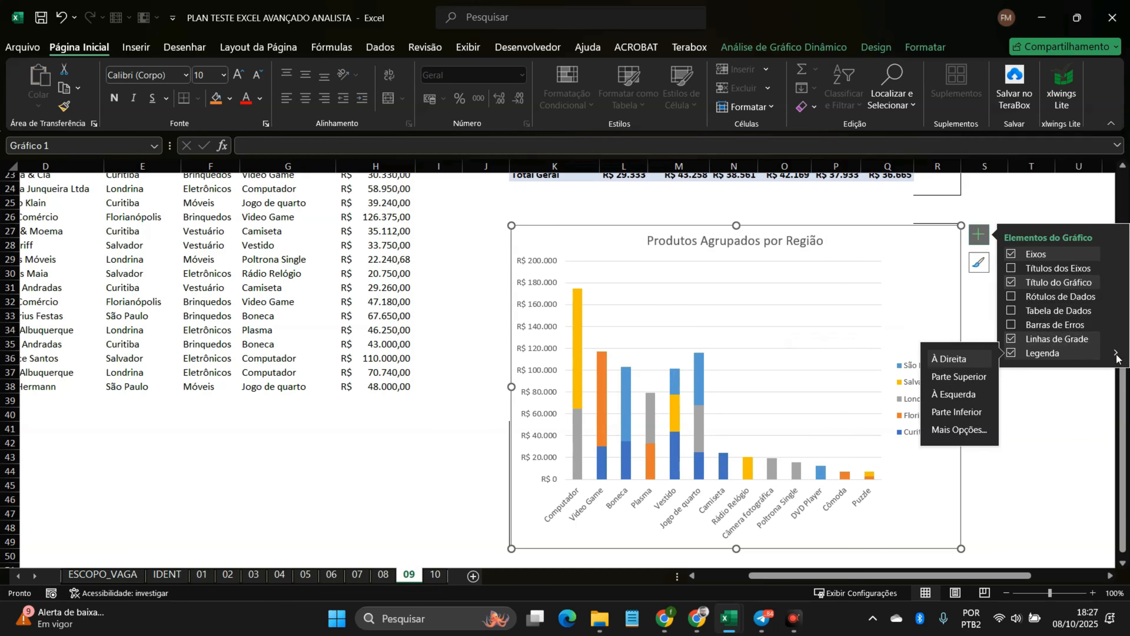
left_click(959, 413)
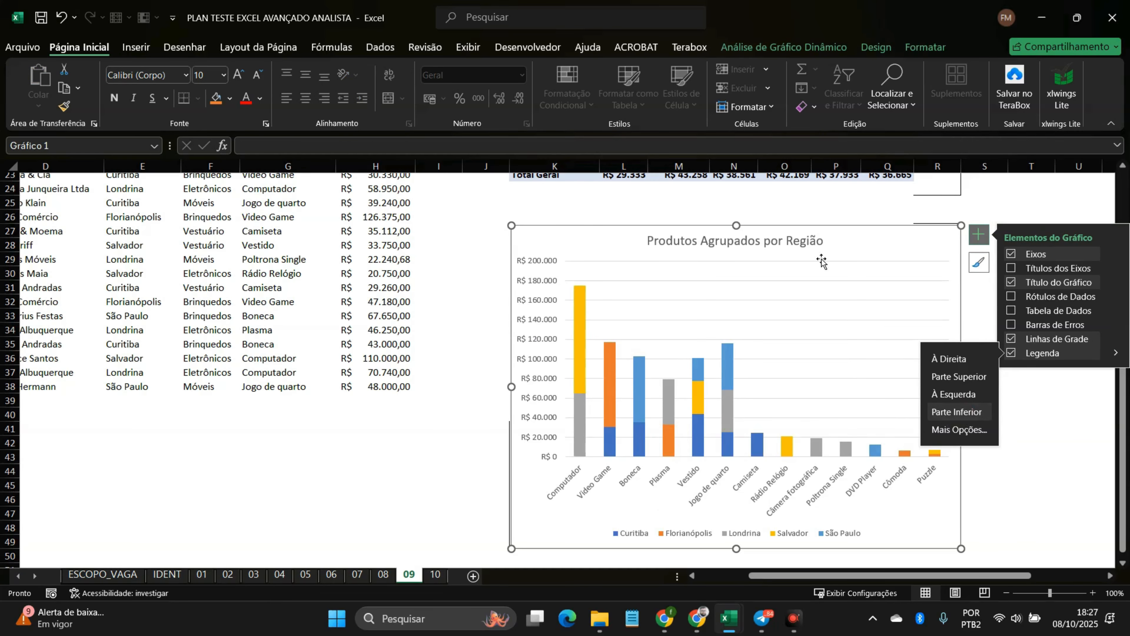
left_click(397, 315)
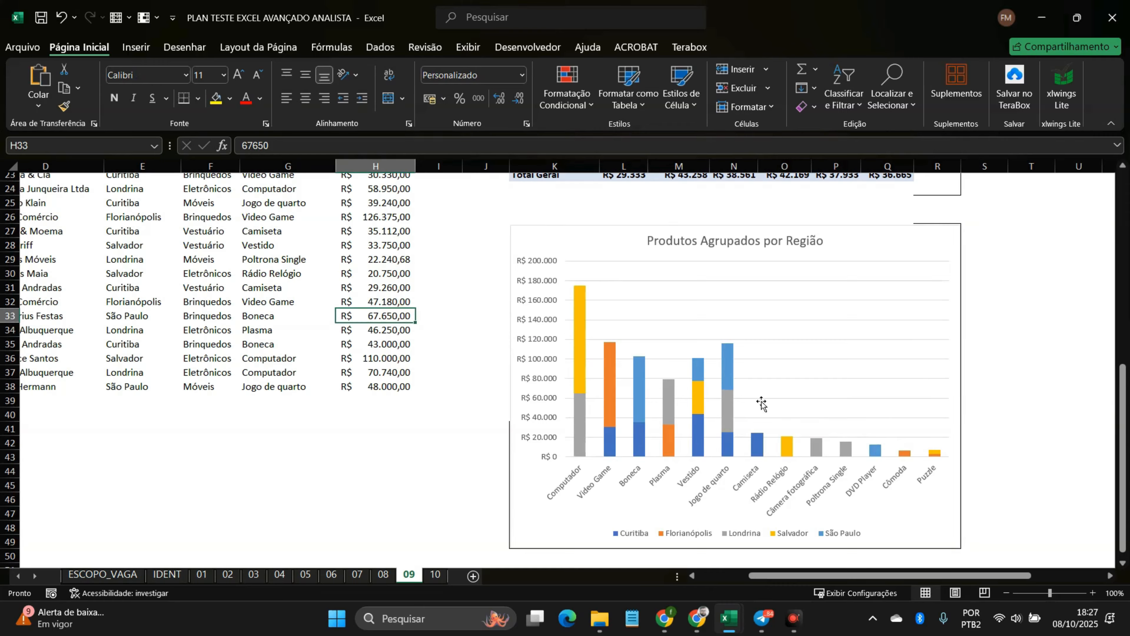
scroll(756, 410, "up", 2)
scroll(757, 414, "down", 2)
scroll(744, 391, "up", 7)
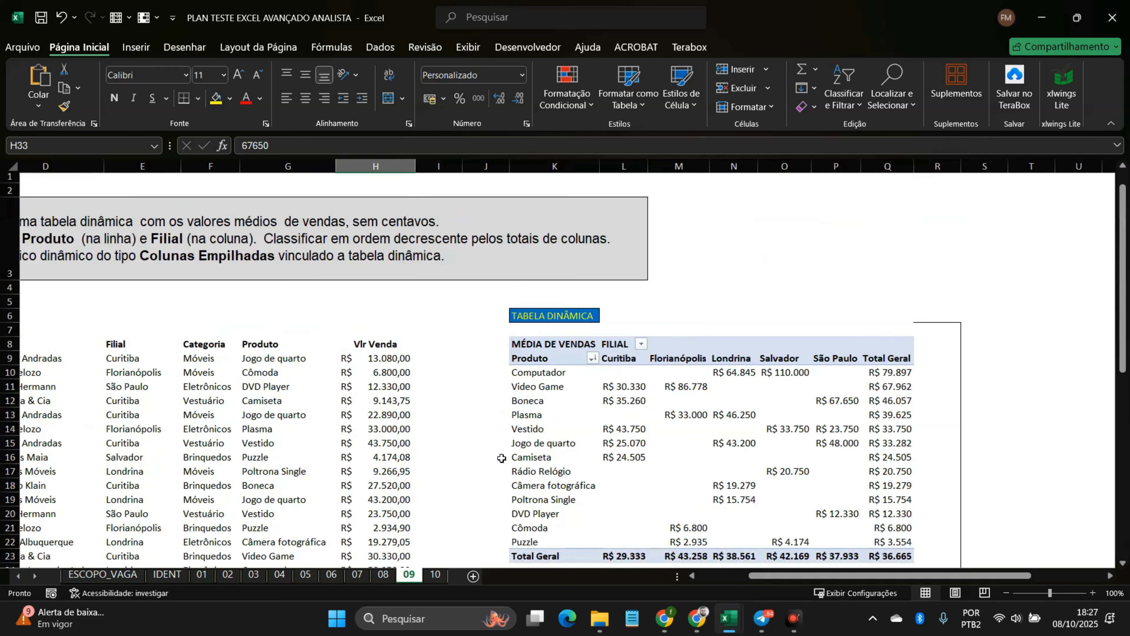
Step: Go to sheet 10 and select the seller sales data from B6 through column H, headers included
left_click(432, 579)
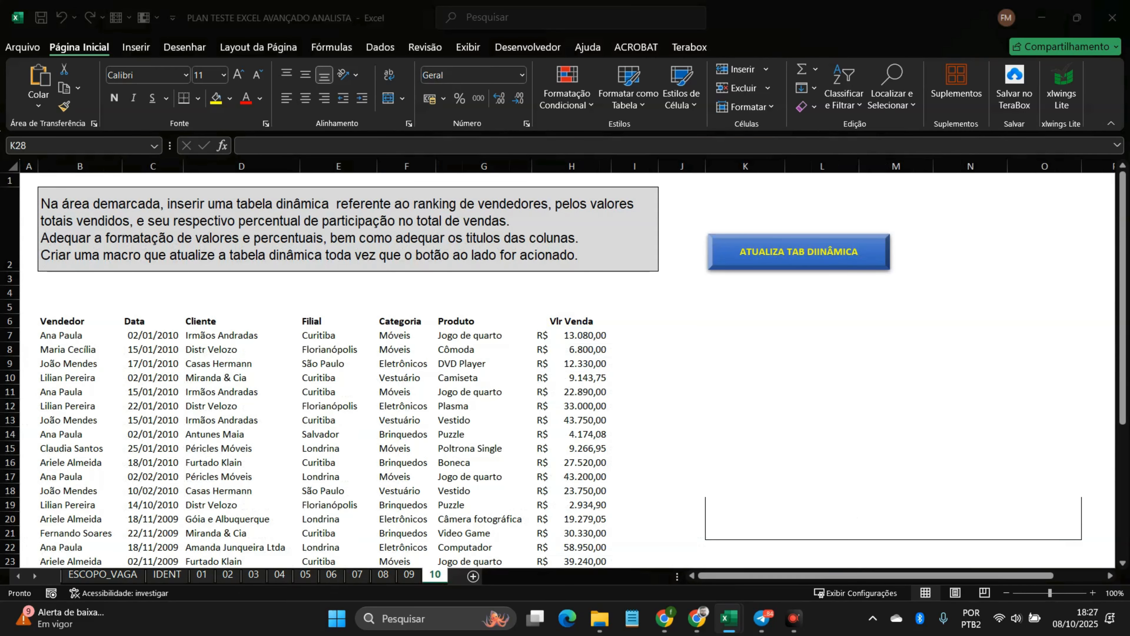
left_click(177, 227)
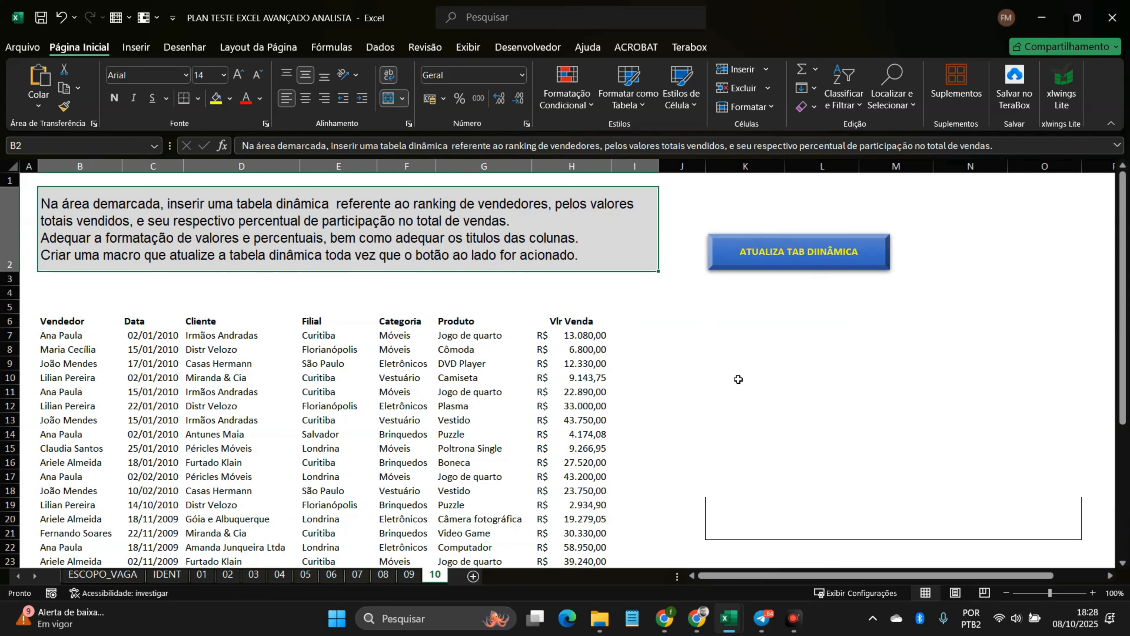
left_click_drag(68, 323, 572, 530)
scroll(572, 530, "up", 4)
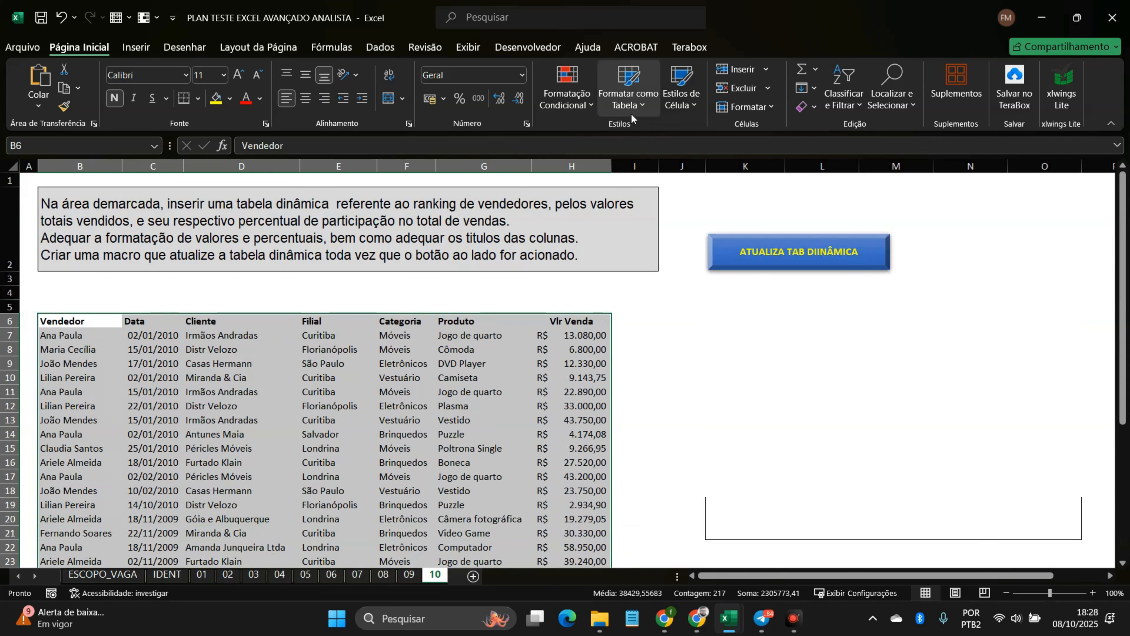
Step: Set up a pivot table from '10'!$B$6:$H$1000 on the existing sheet at cell K4
left_click(135, 47)
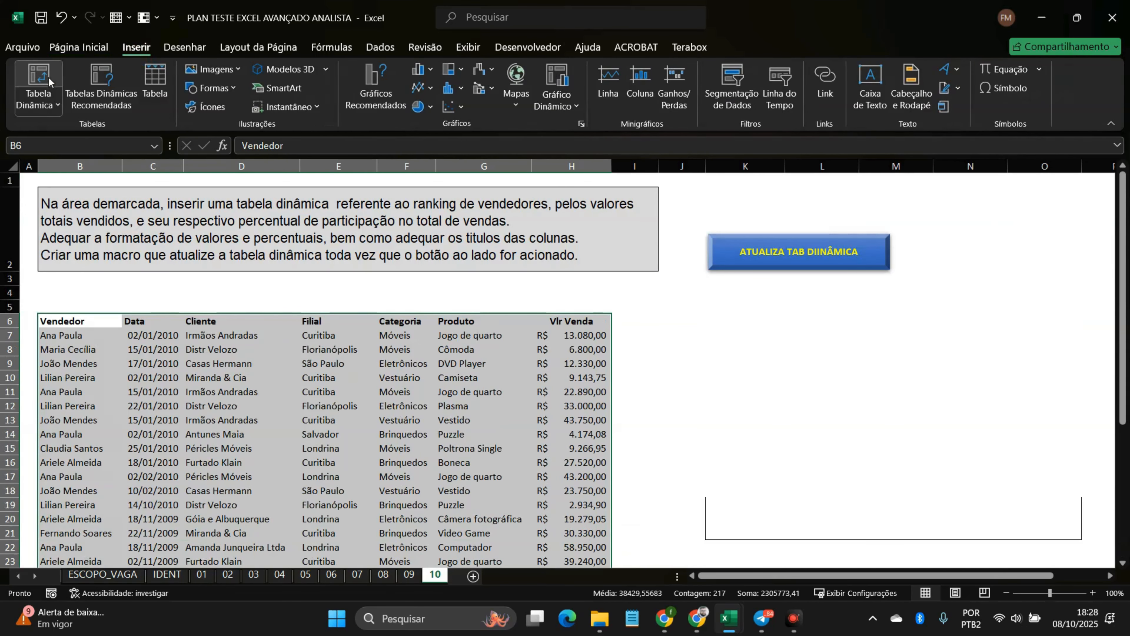
left_click(39, 76)
left_click(311, 238)
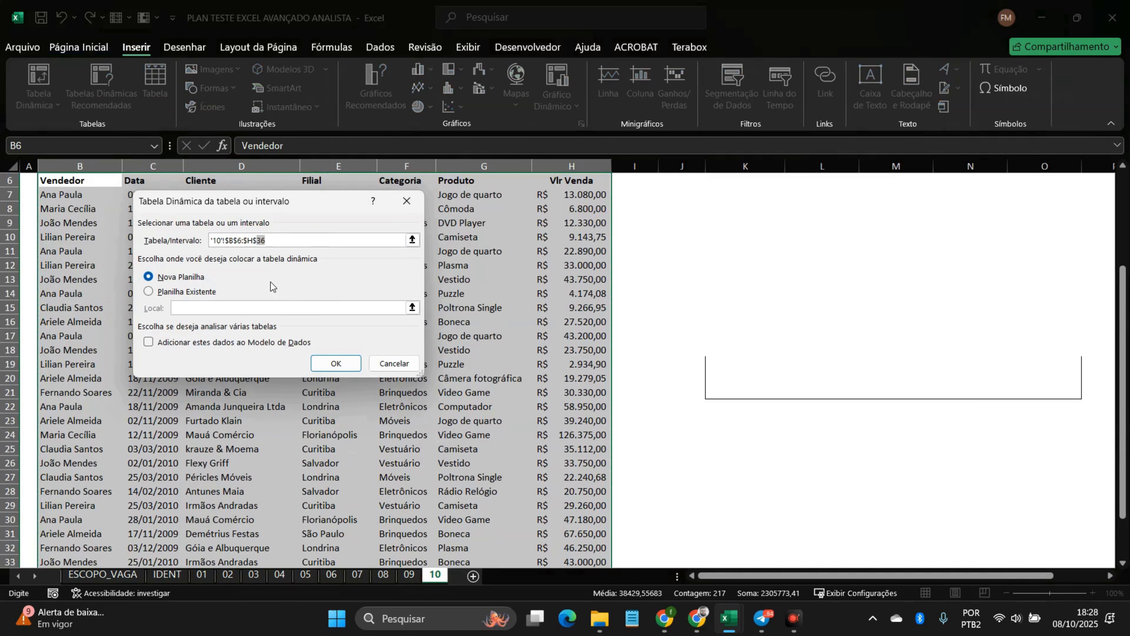
key("BackSpace")
type("1000")
key("BackSpace")
key("BackSpace")
key("BackSpace")
key("BackSpace")
left_click(170, 292)
scroll(597, 327, "up", 2)
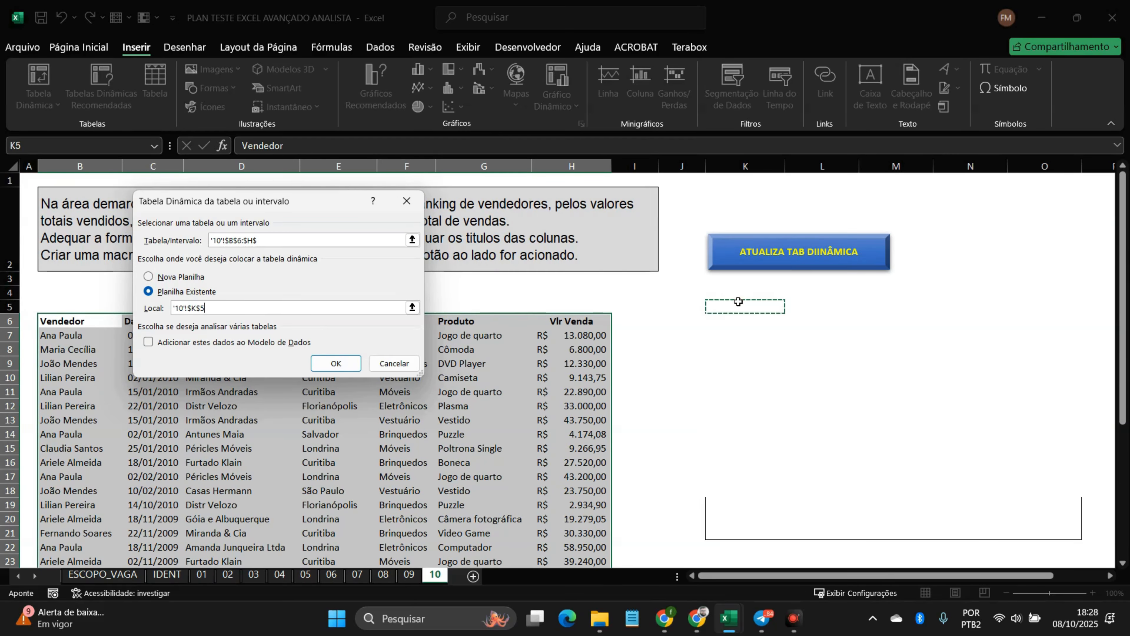
left_click(742, 295)
left_click(341, 366)
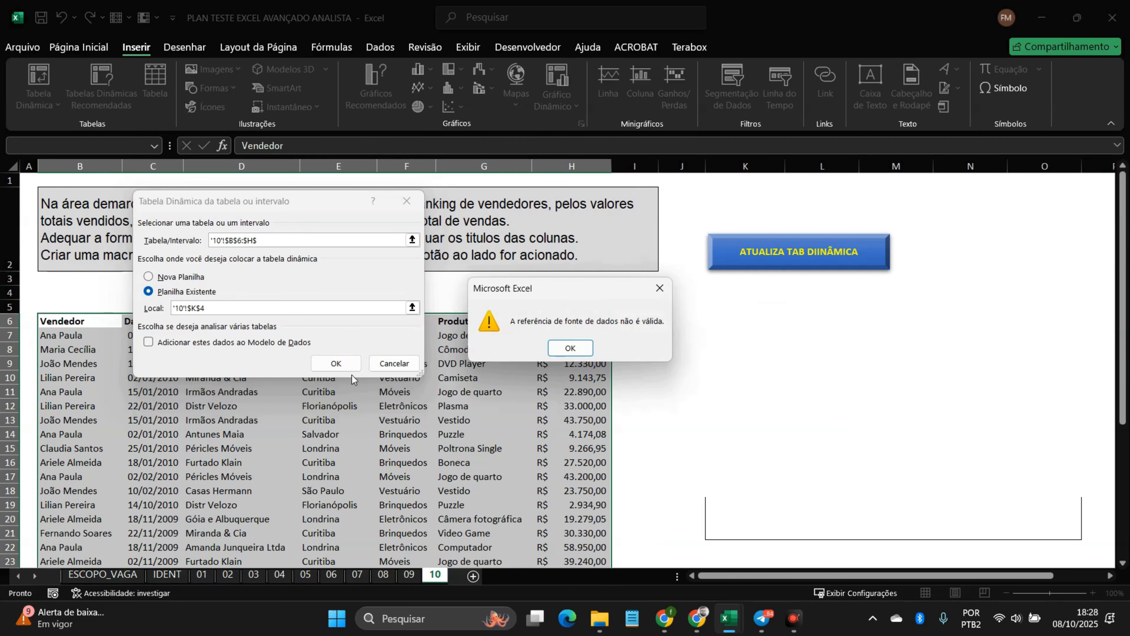
Step: Fix the invalid source reference and create the empty pivot table at K4
left_click(569, 346)
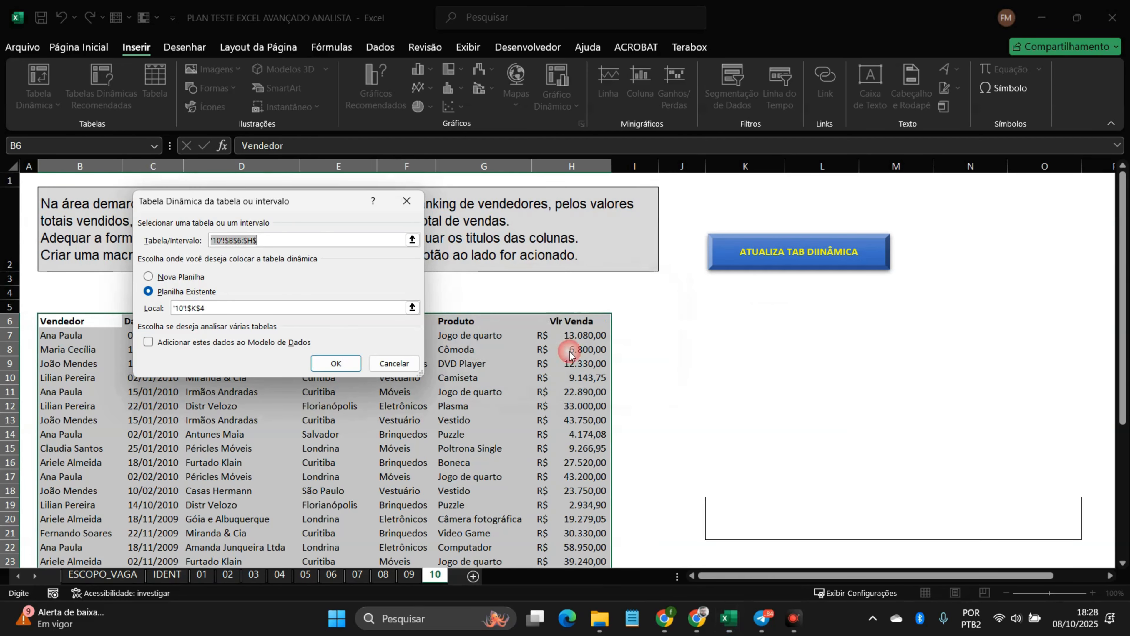
left_click(322, 241)
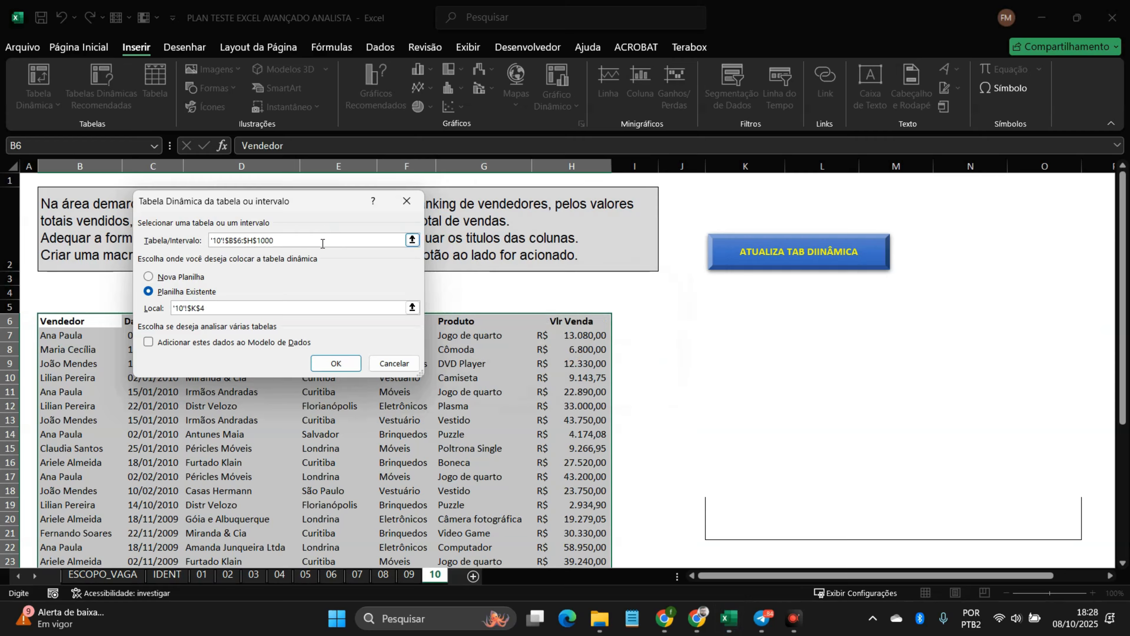
left_click(323, 360)
scroll(780, 309, "right", 3)
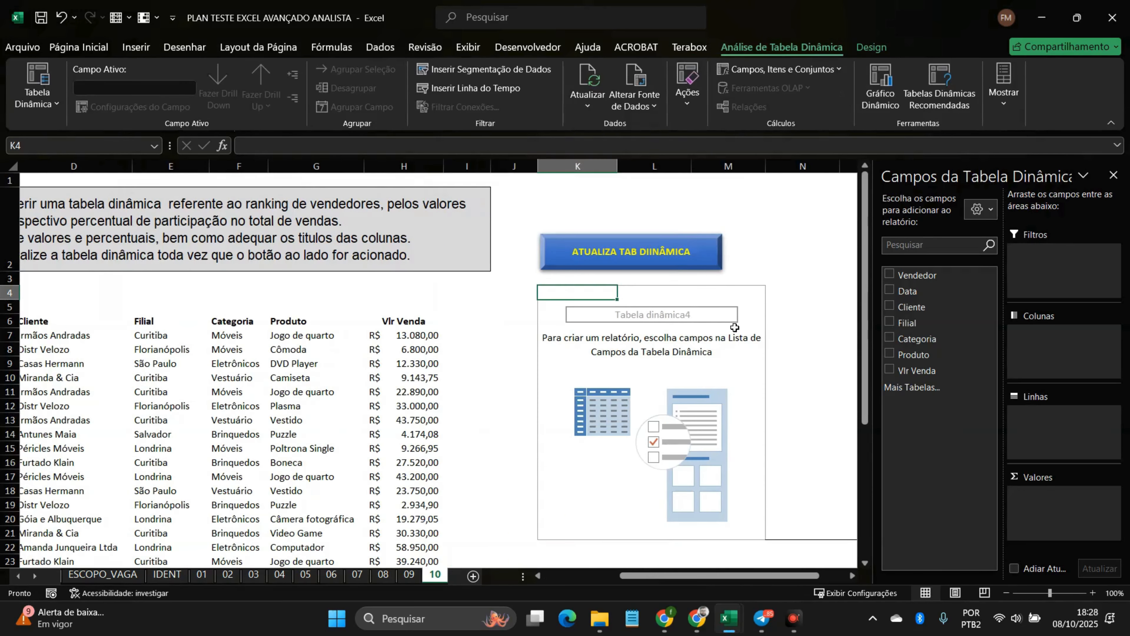
Step: Put Vendedor in the pivot rows and filter out the (vazio) blank seller
scroll(538, 407, "right", 1)
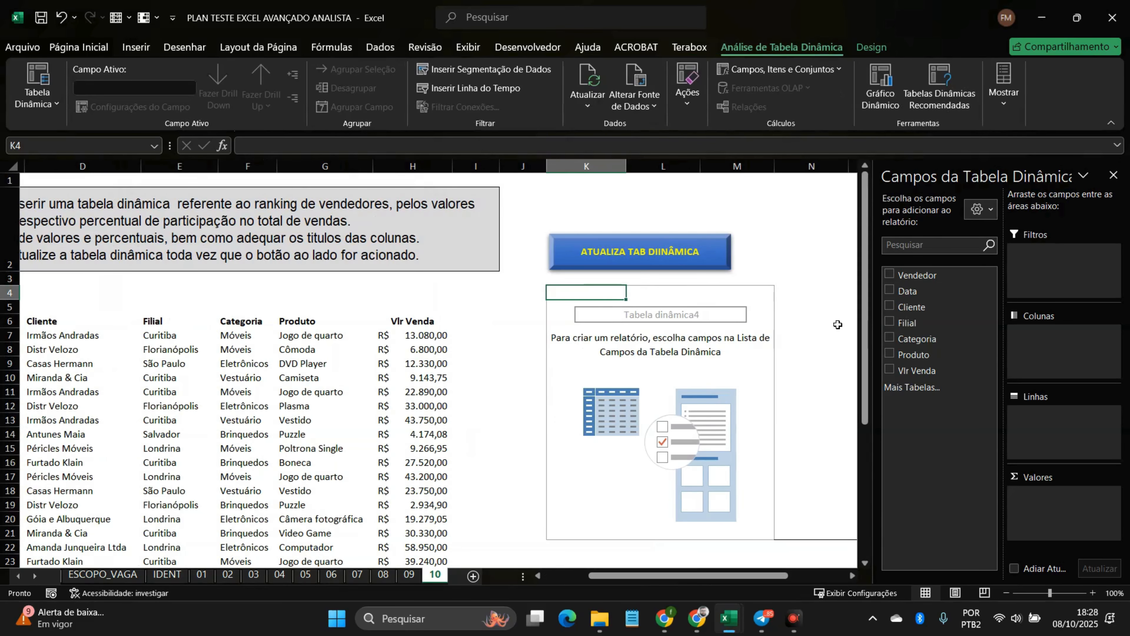
left_click_drag(917, 275, 1043, 433)
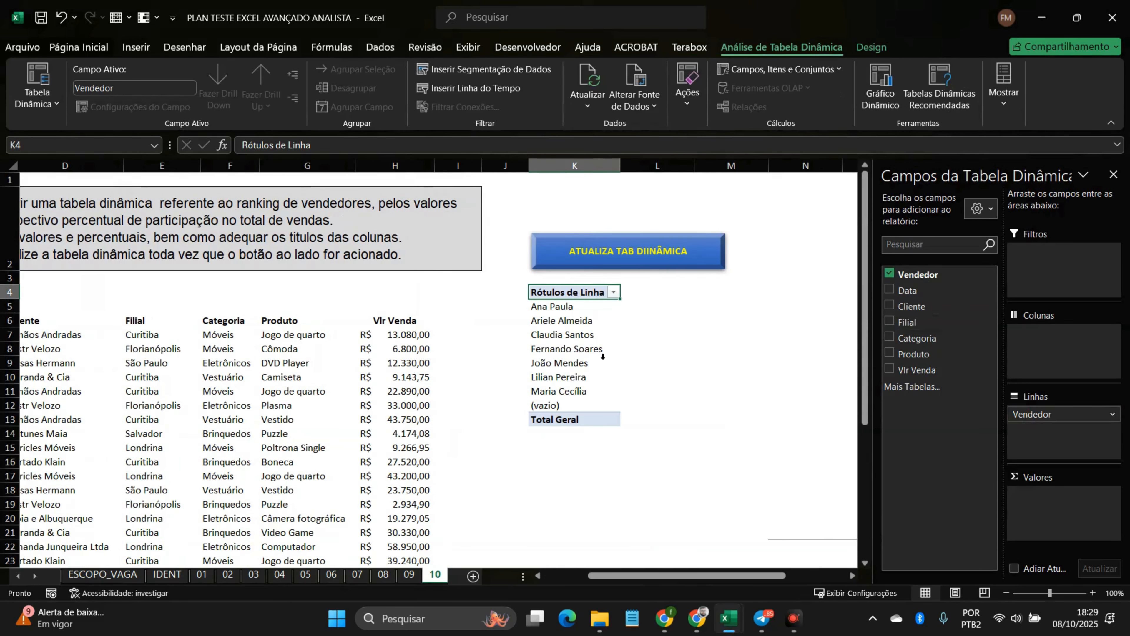
scroll(562, 351, "left", 2)
scroll(632, 332, "right", 1)
key("Left")
key("Left")
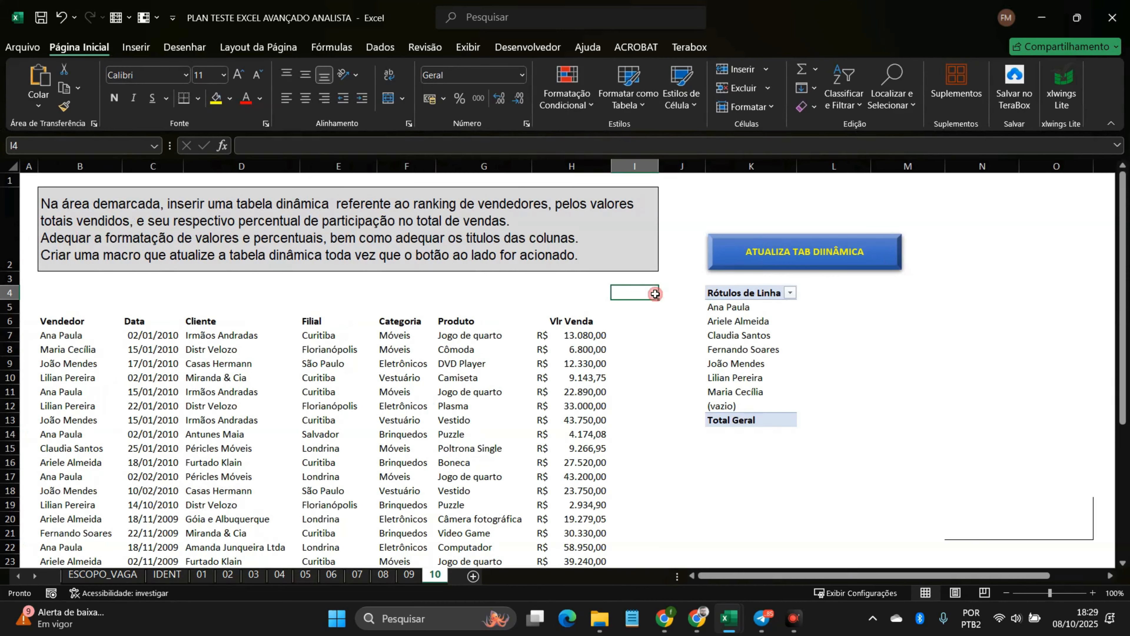
left_click(790, 292)
left_click(830, 384)
left_click(758, 410)
left_click(791, 293)
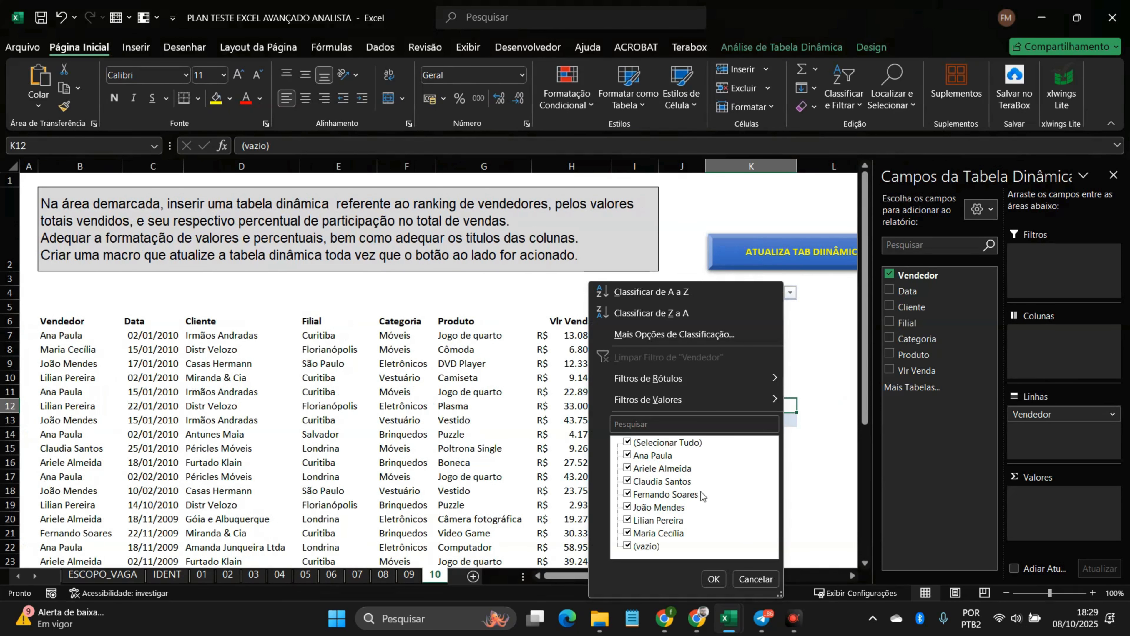
left_click(713, 578)
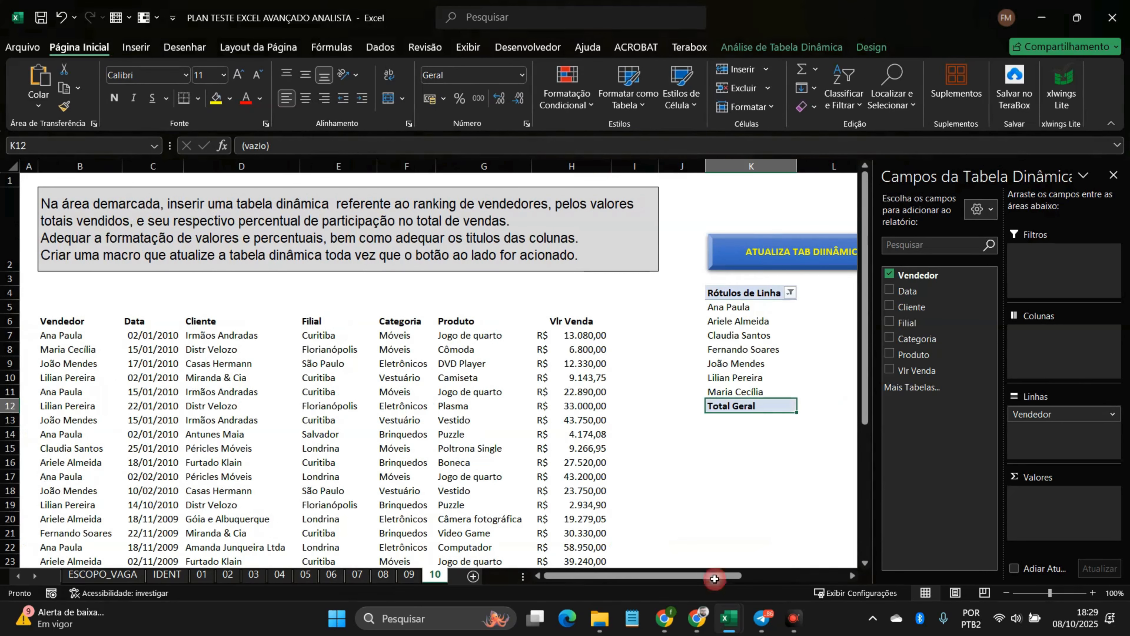
left_click(752, 307)
Step: Add Vlr Venda to the pivot values twice, giving two sum columns
scroll(740, 321, "right", 2)
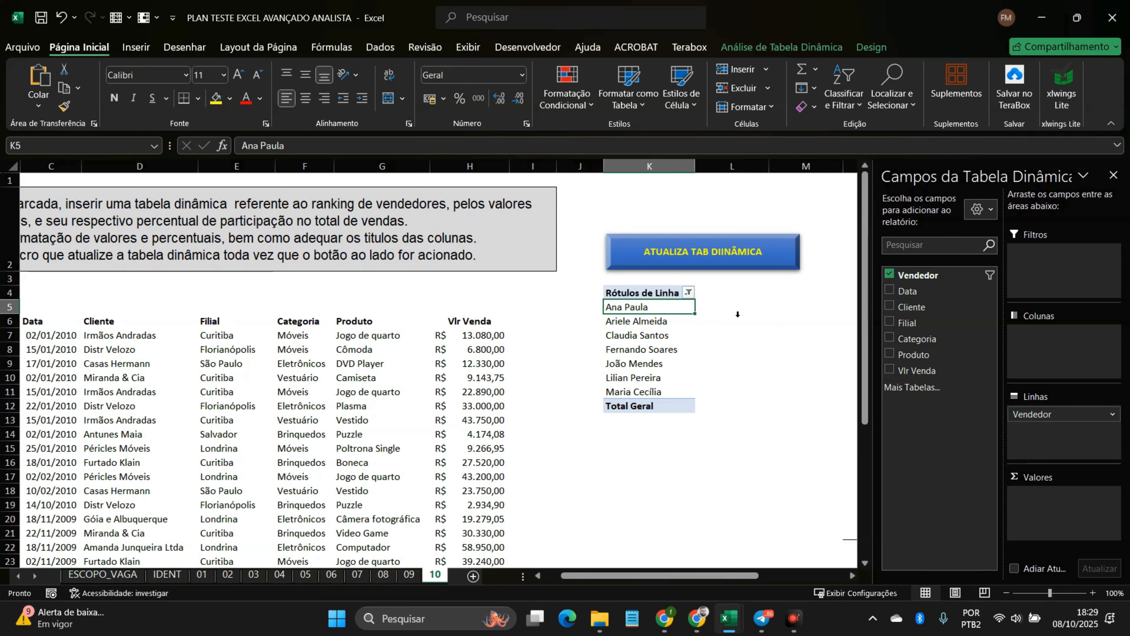
left_click_drag(917, 370, 1050, 512)
scroll(335, 259, "left", 3)
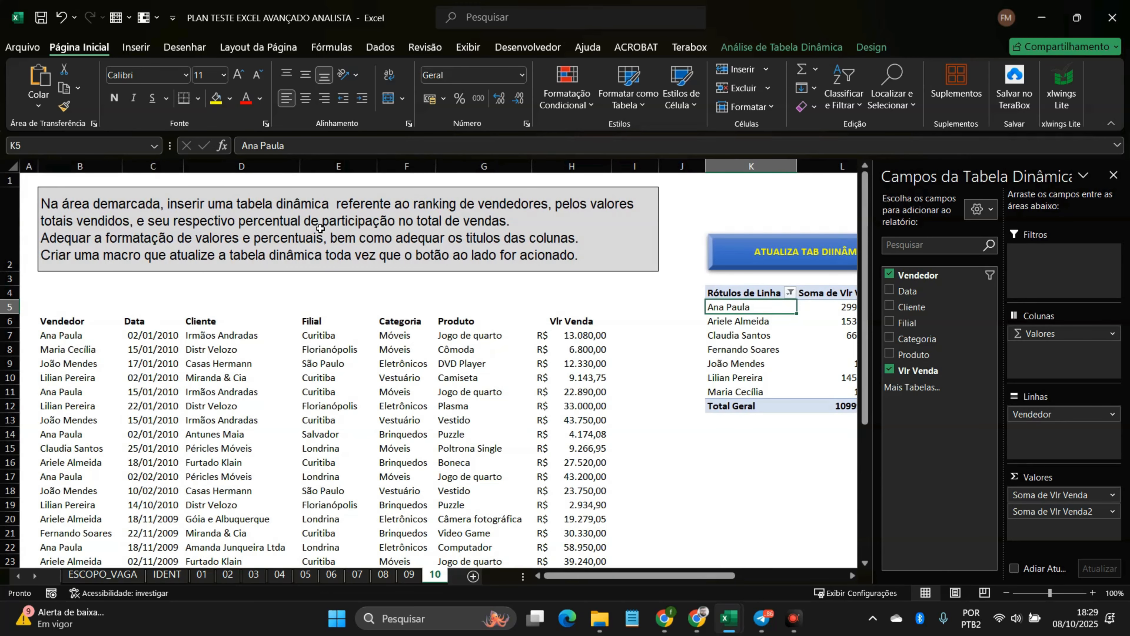
scroll(752, 384, "right", 3)
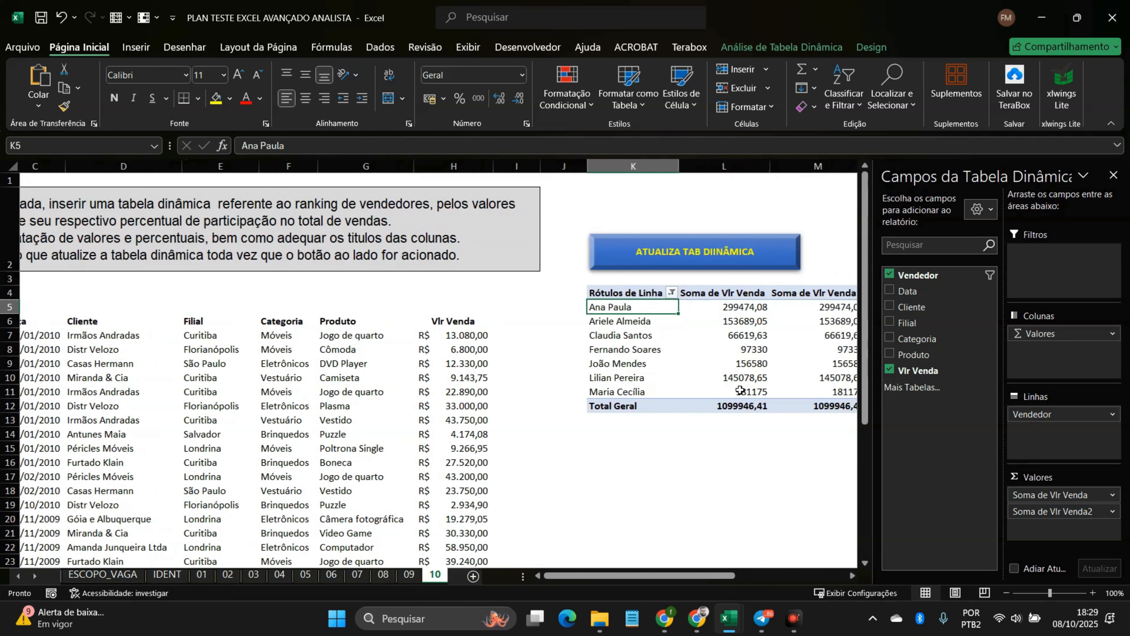
scroll(736, 390, "left", 3)
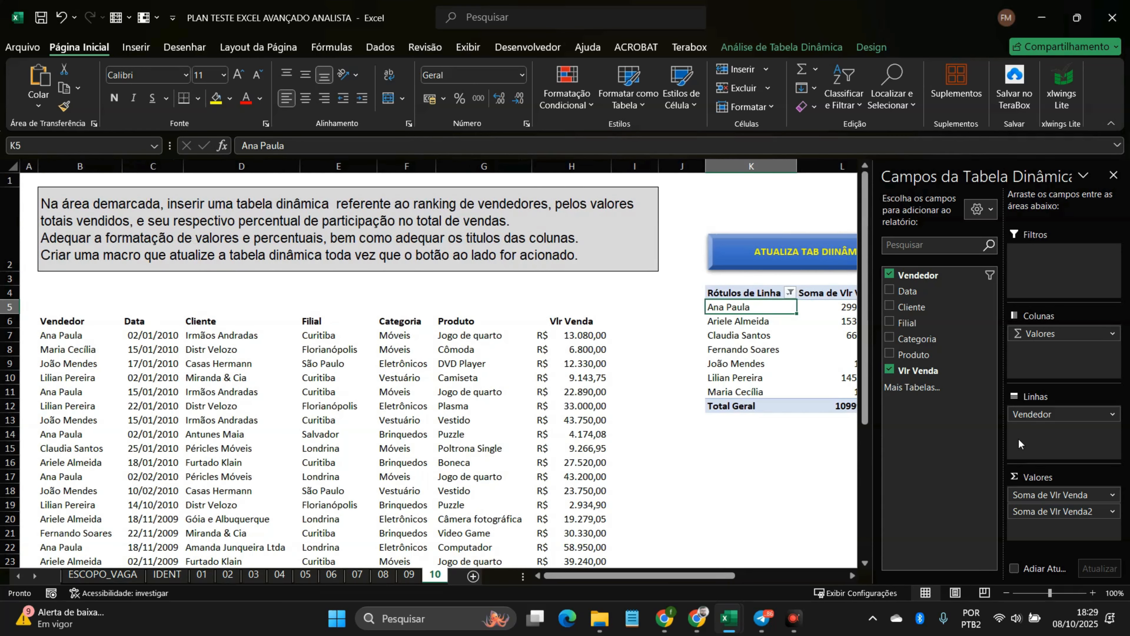
Step: Rename Soma de Vlr Venda to 'Valor Total Vendido' and format it as Moeda (R$)
left_click(1047, 495)
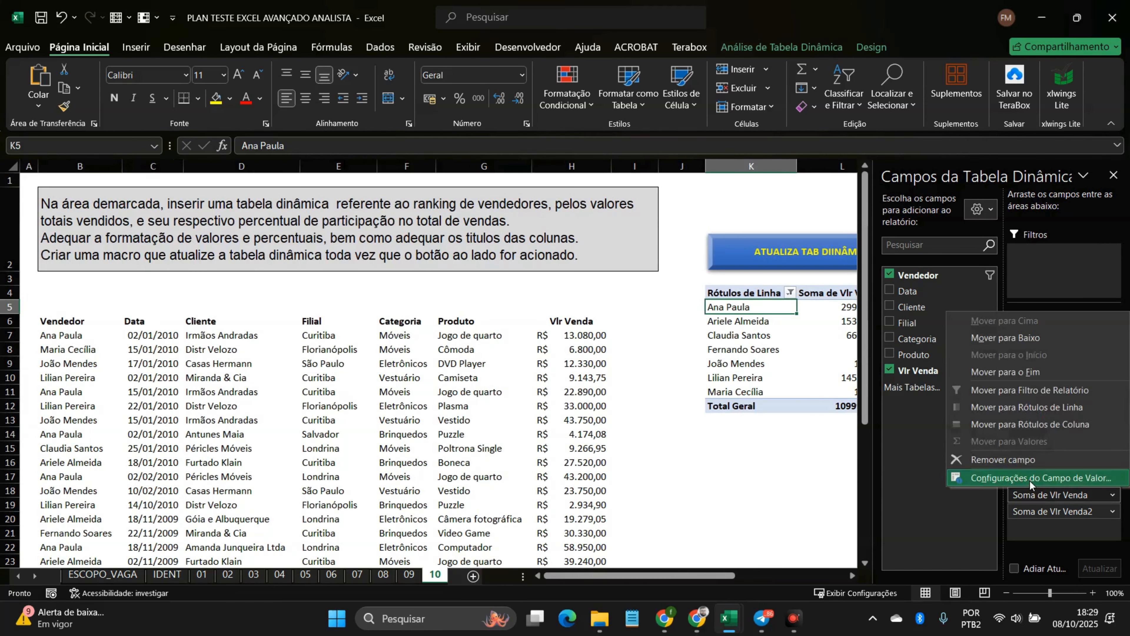
left_click(1030, 481)
left_click(178, 364)
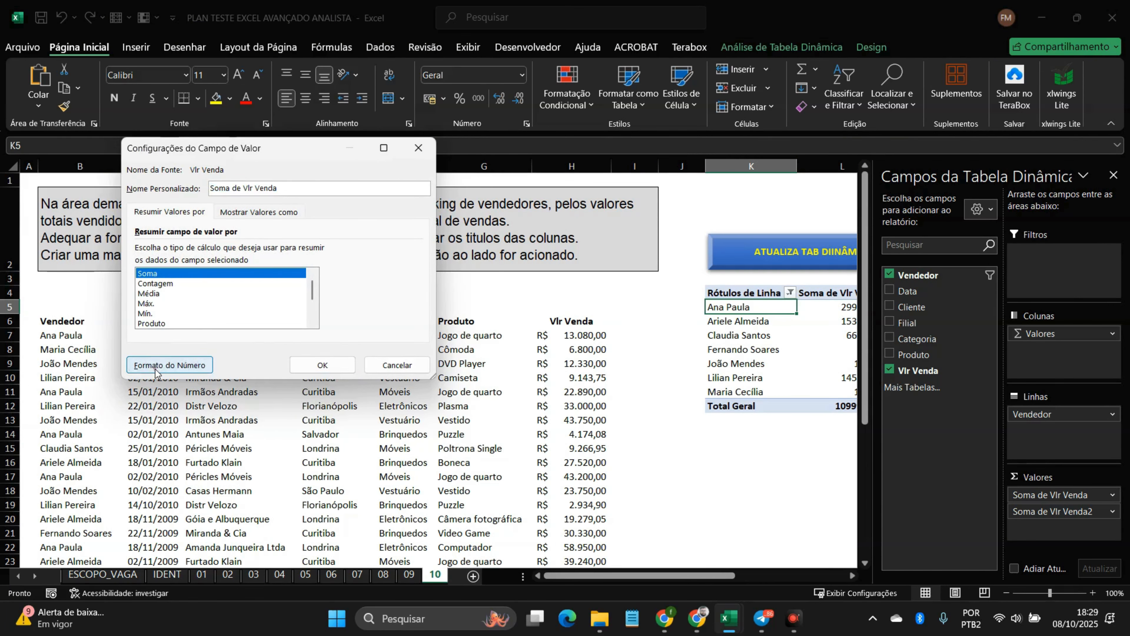
left_click(121, 166)
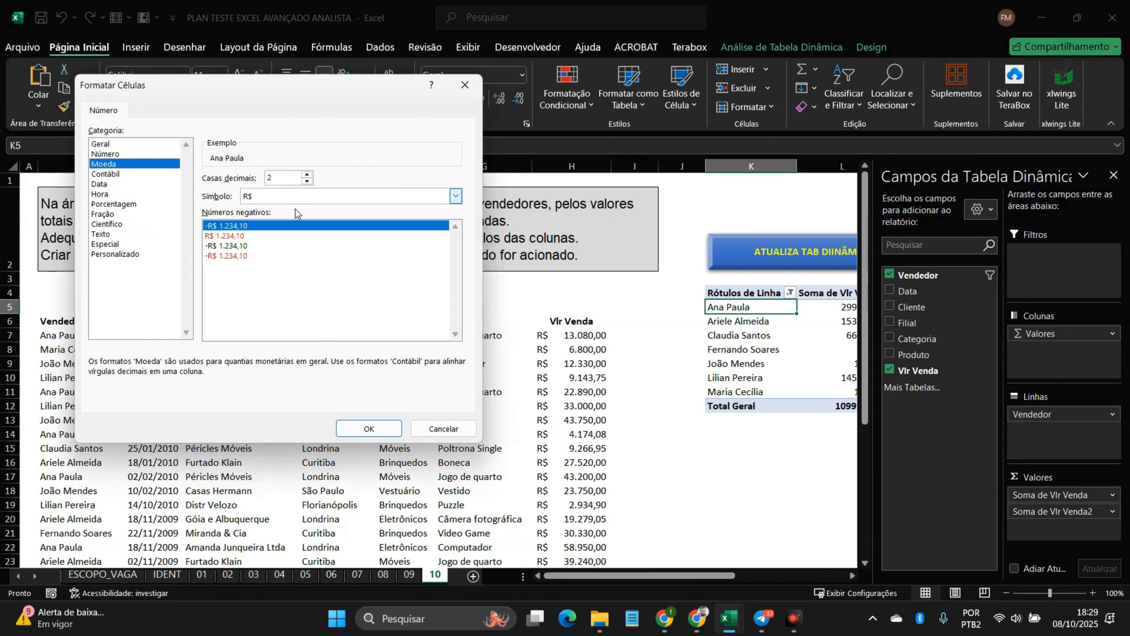
left_click(367, 429)
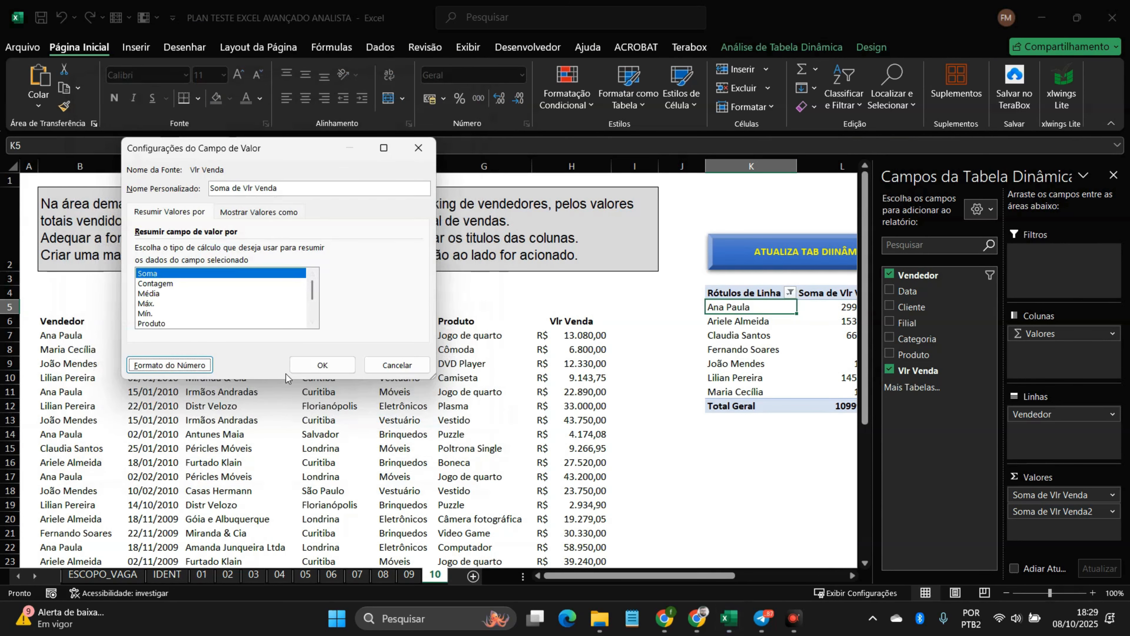
triple_click(273, 188)
type("Valor Total Vendido")
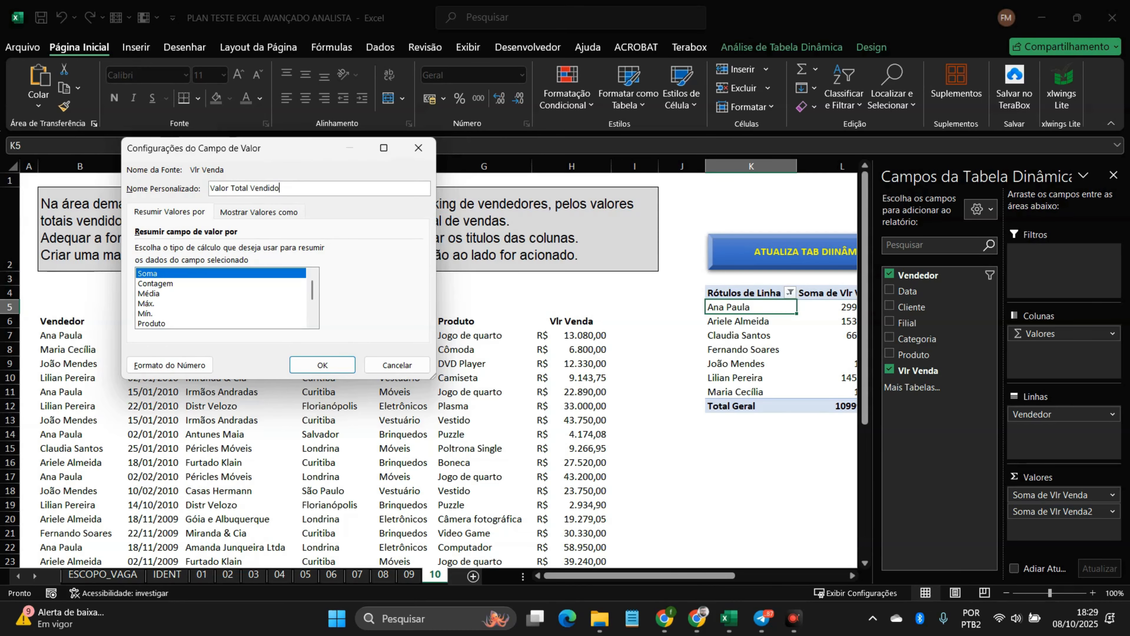
left_click(322, 365)
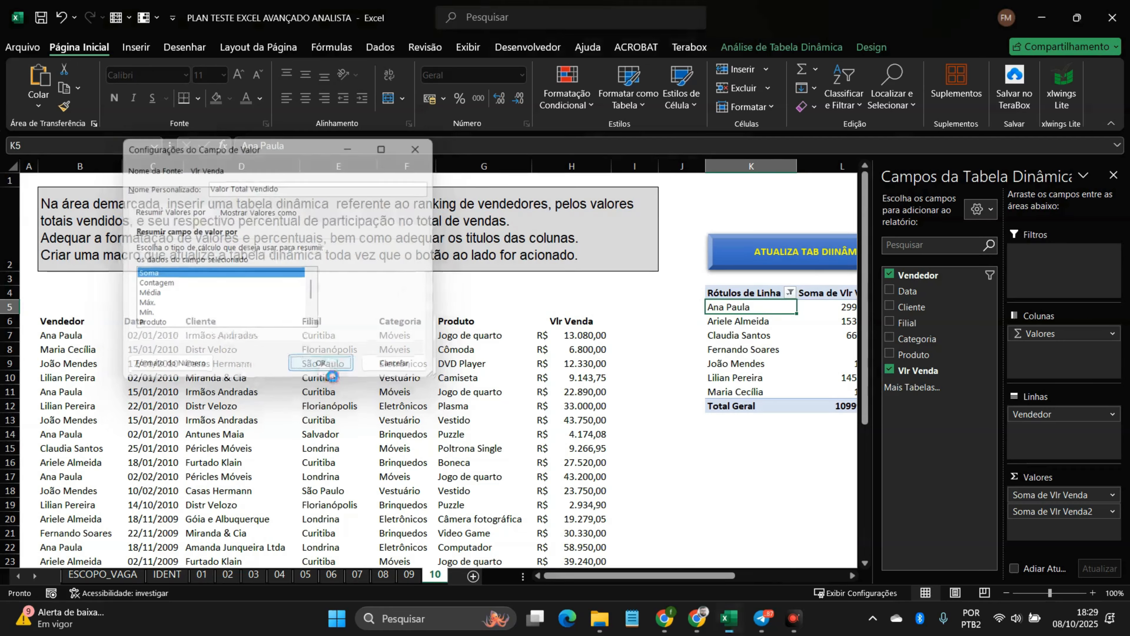
scroll(695, 346, "right", 3)
left_click_drag(604, 295, 610, 399)
left_click(701, 294)
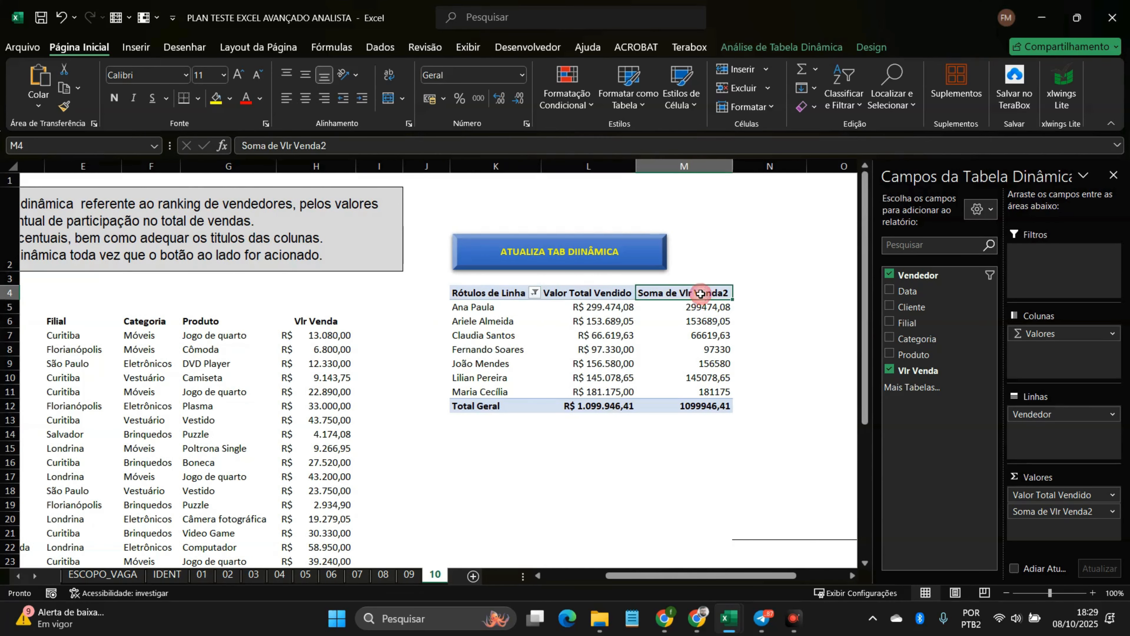
Step: Show Soma de Vlr Venda2 as % do Total Geral and begin retyping its custom name
left_click(1061, 512)
left_click(1019, 494)
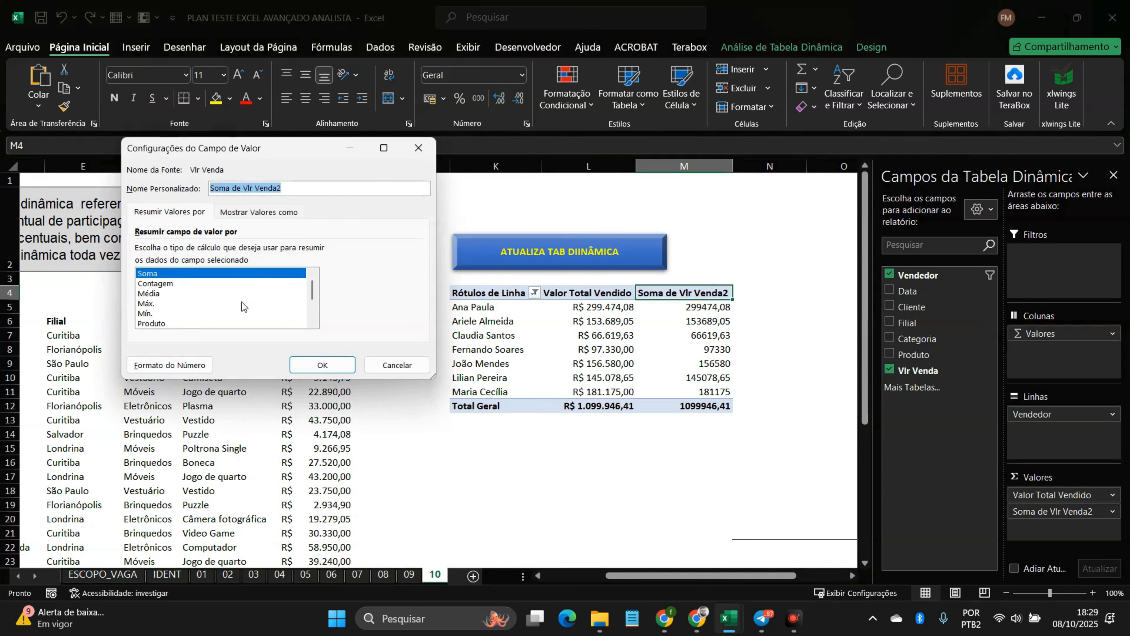
left_click(246, 213)
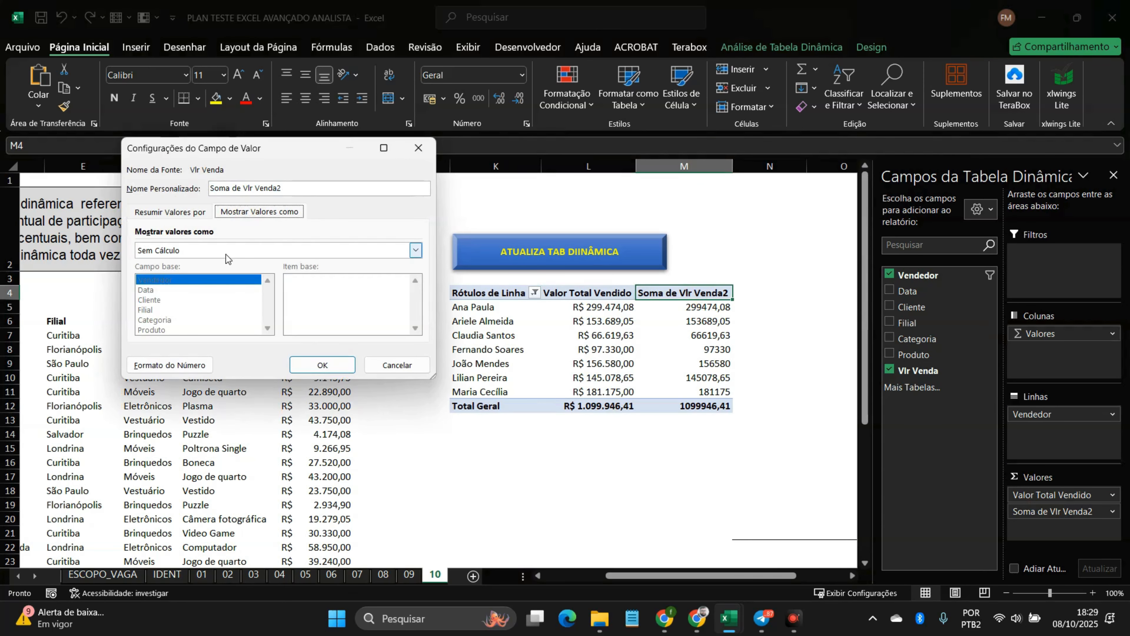
left_click(226, 252)
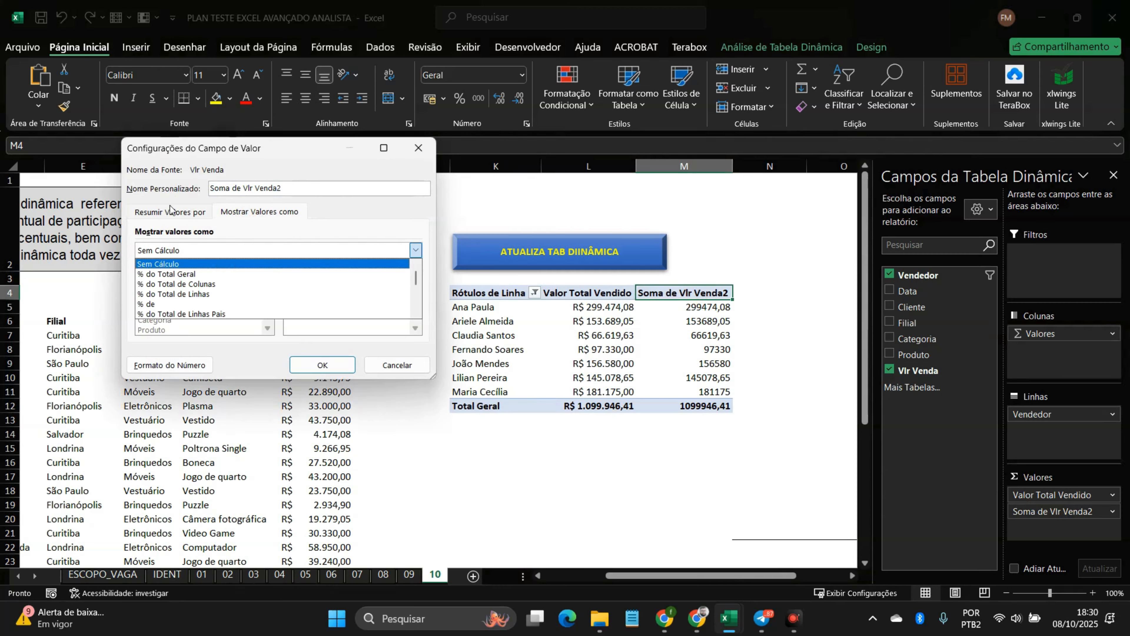
left_click(176, 212)
left_click(249, 213)
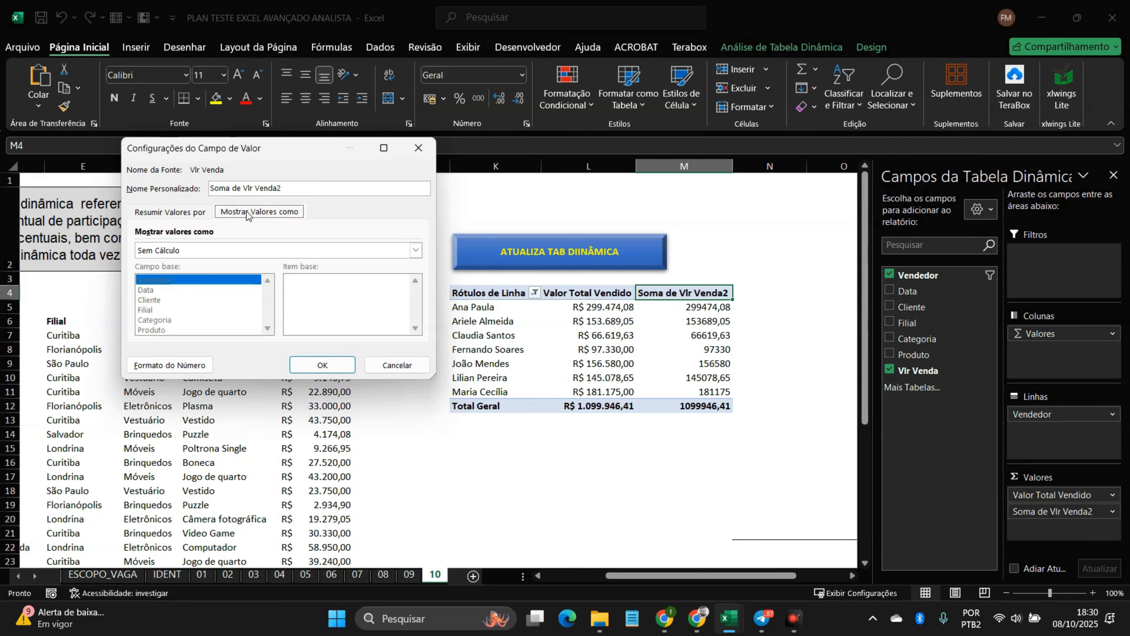
left_click(242, 253)
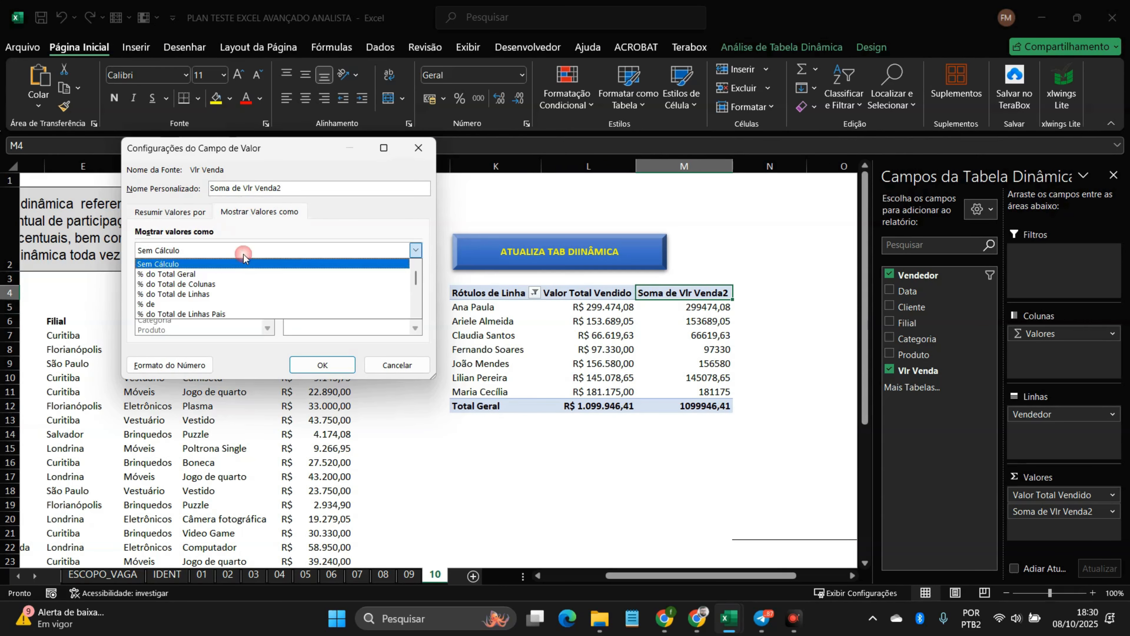
left_click(214, 274)
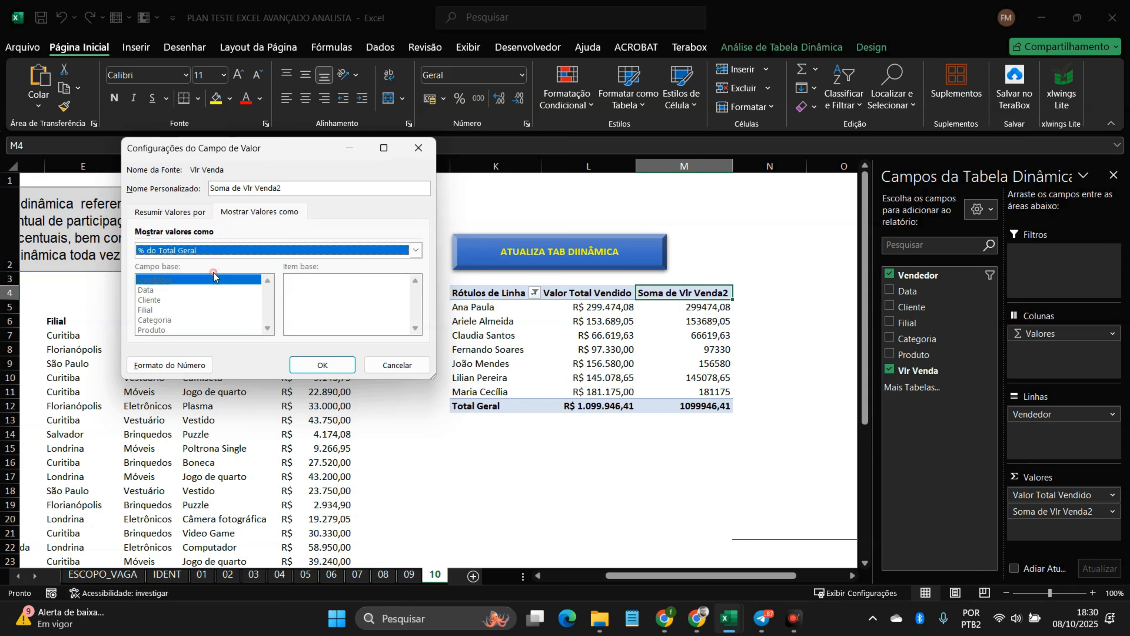
left_click(325, 194)
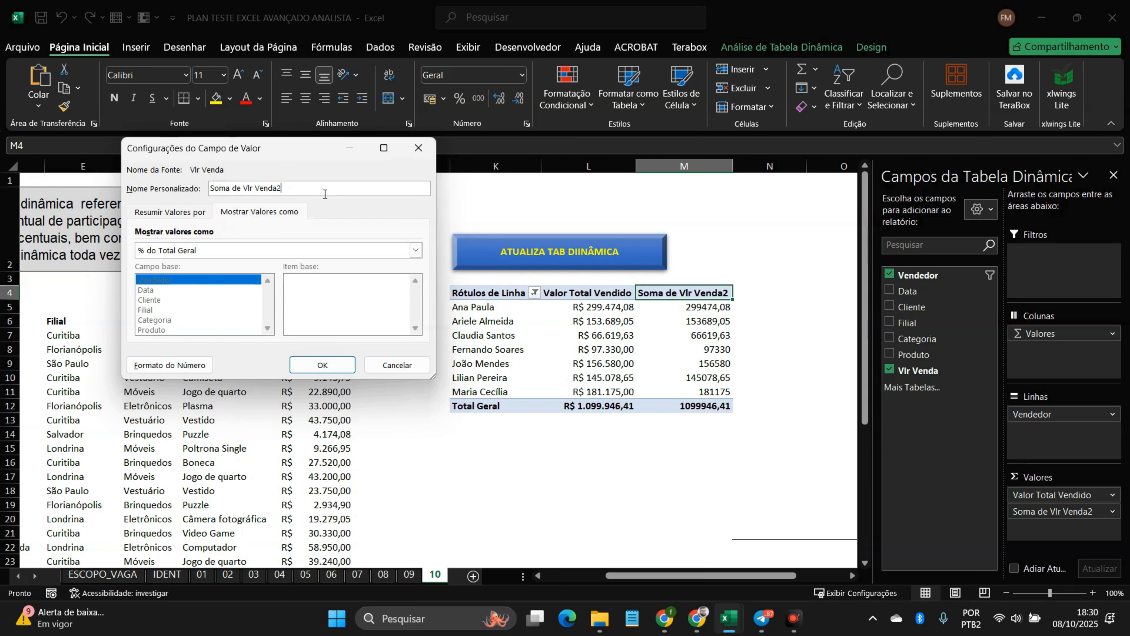
triple_click(325, 194)
type("Percentual de Participação")
Step: Apply the Percentual de Participação column, check seller shares like Ana Paula's 27,23%, and show Desenvolvedor
left_click(322, 365)
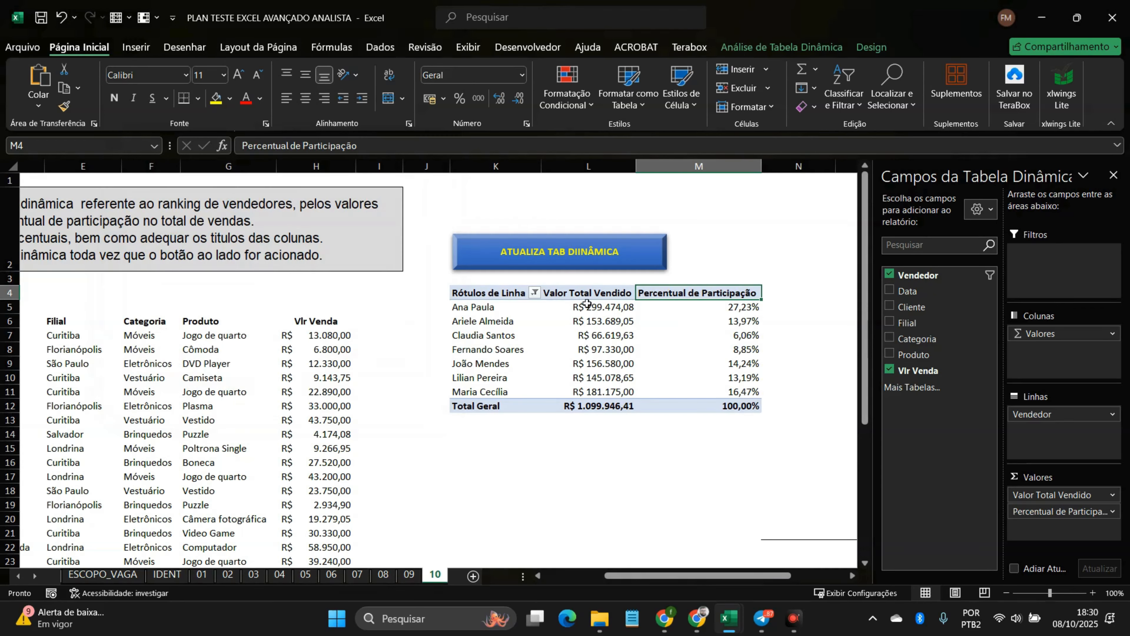
left_click_drag(514, 314, 712, 321)
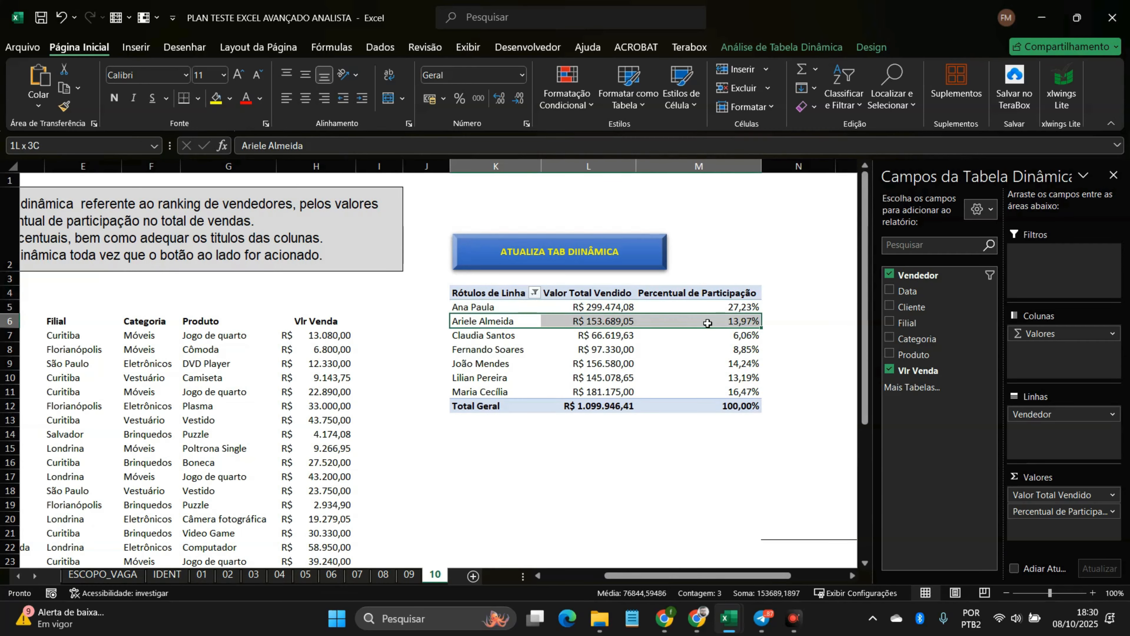
left_click(710, 307)
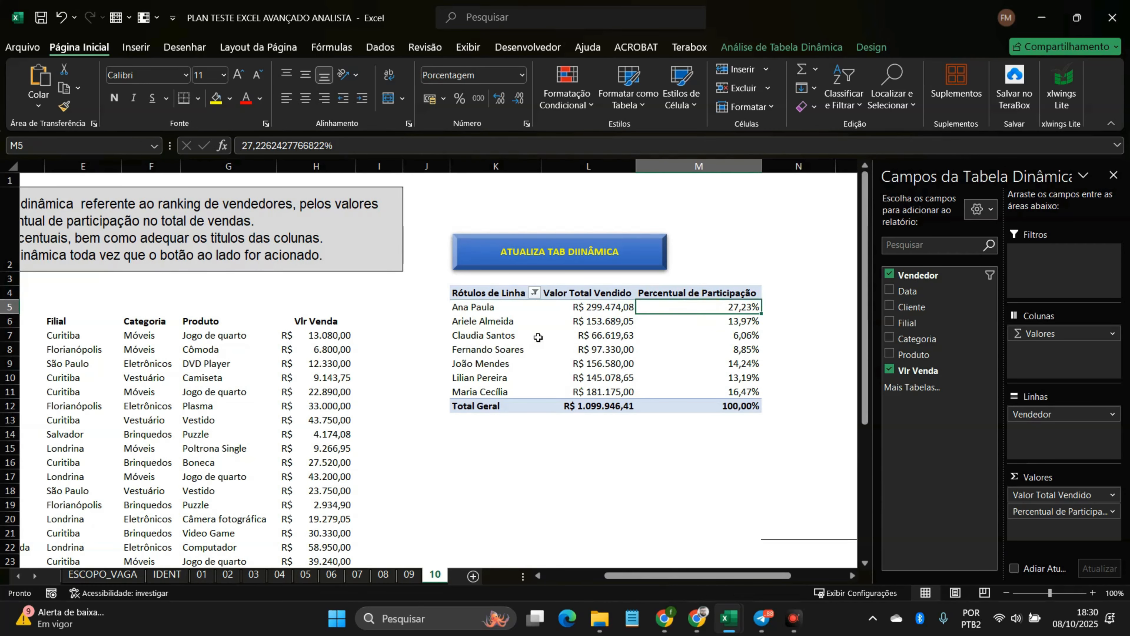
left_click_drag(515, 302, 729, 398)
left_click(523, 324)
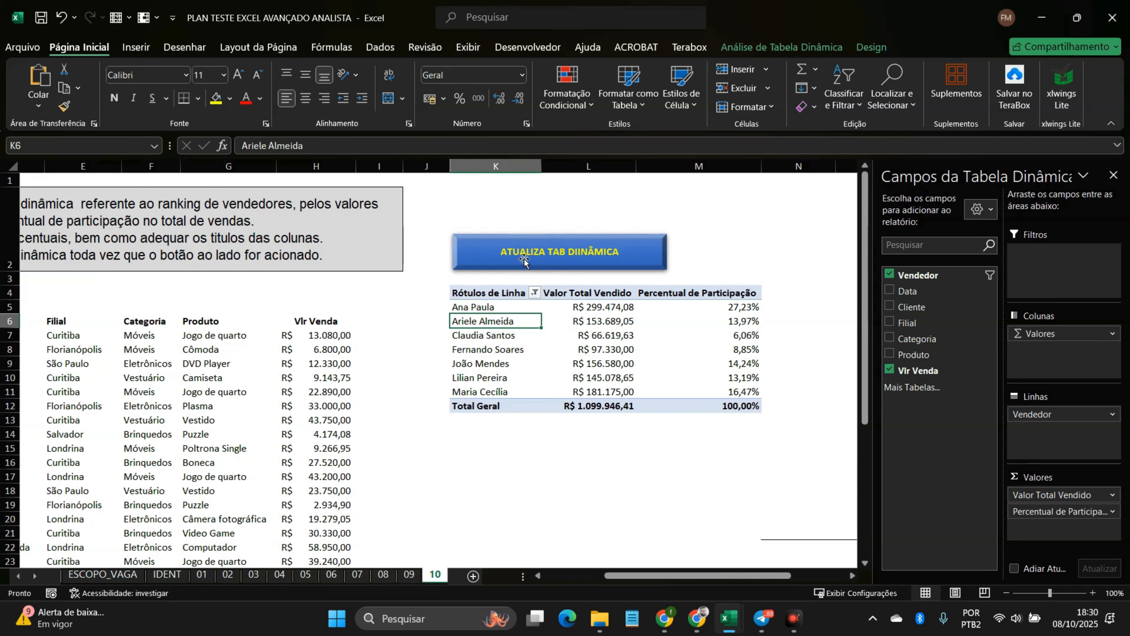
left_click(516, 47)
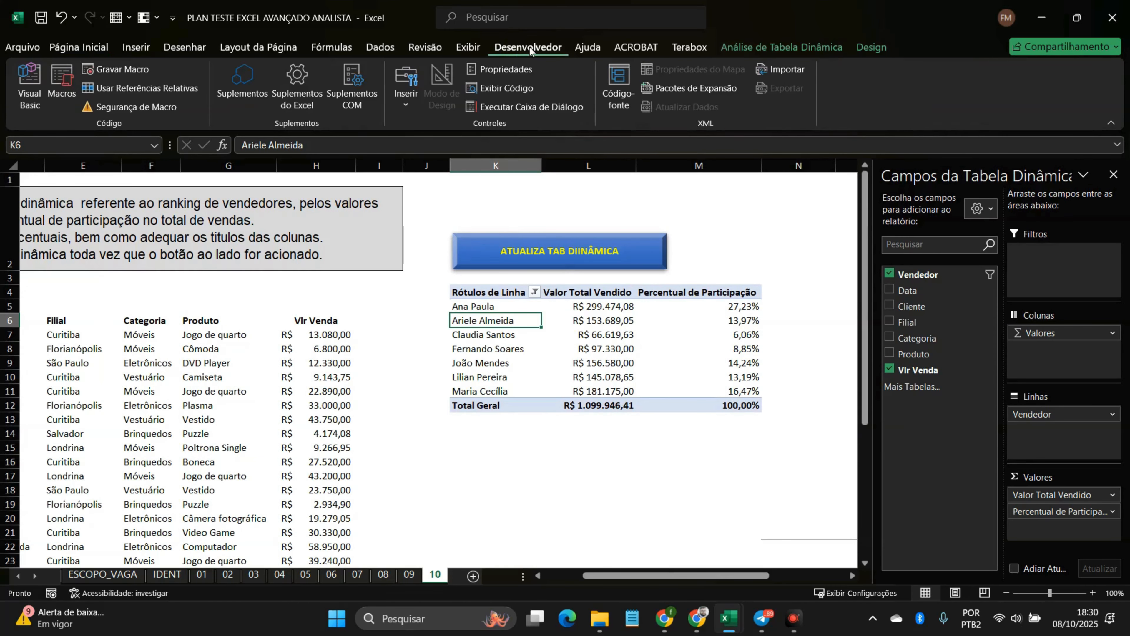
left_click(36, 51)
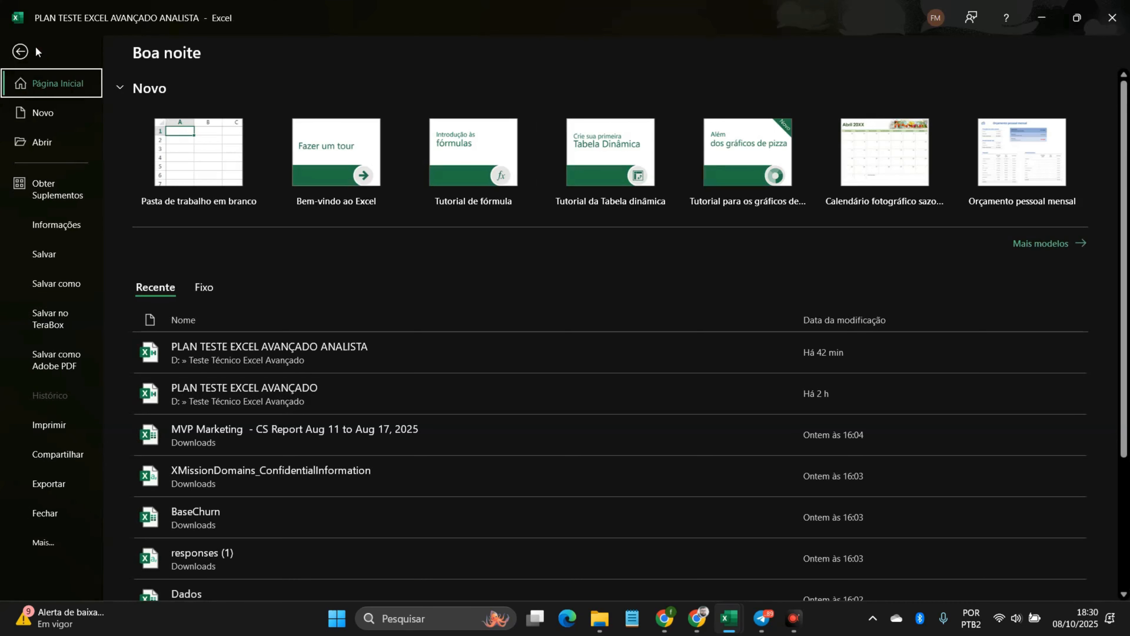
left_click(52, 537)
left_click(143, 540)
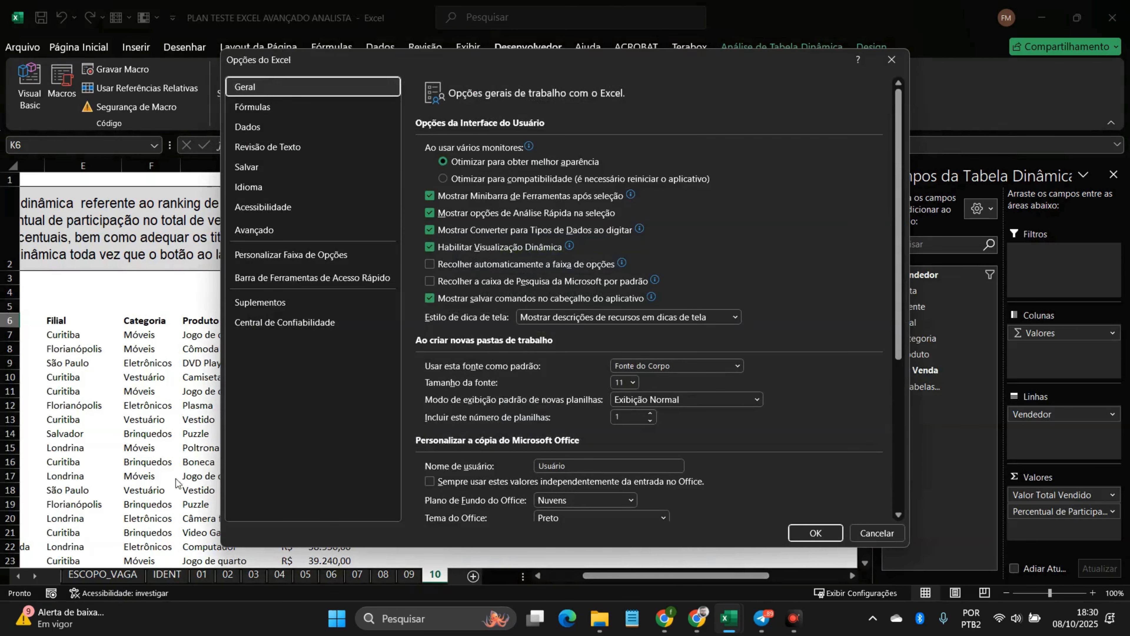
left_click(285, 304)
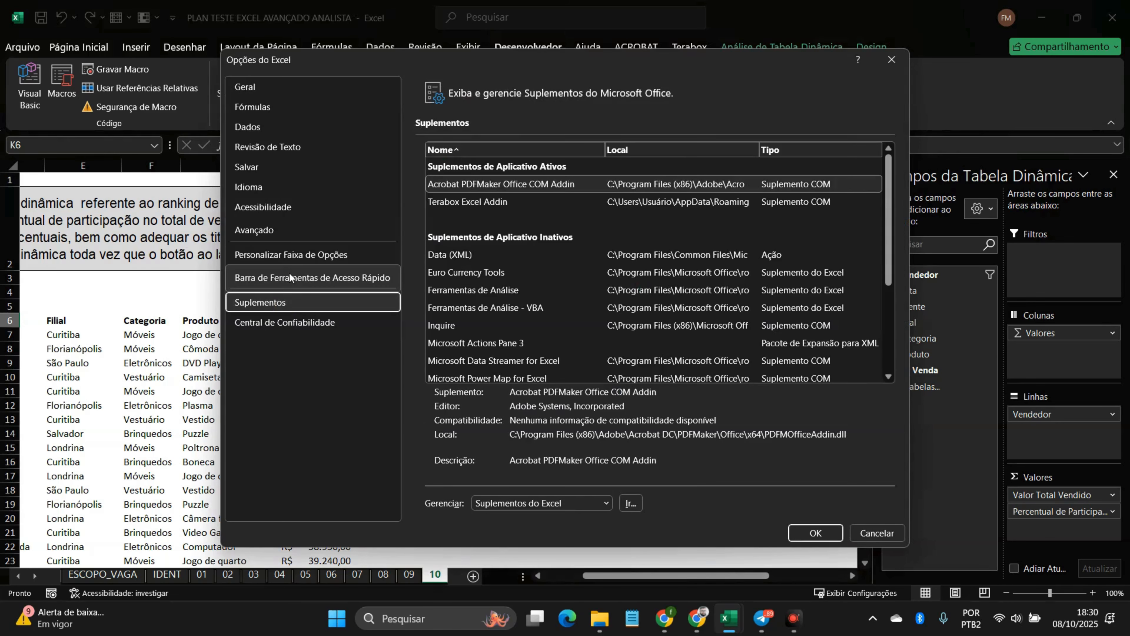
left_click(293, 256)
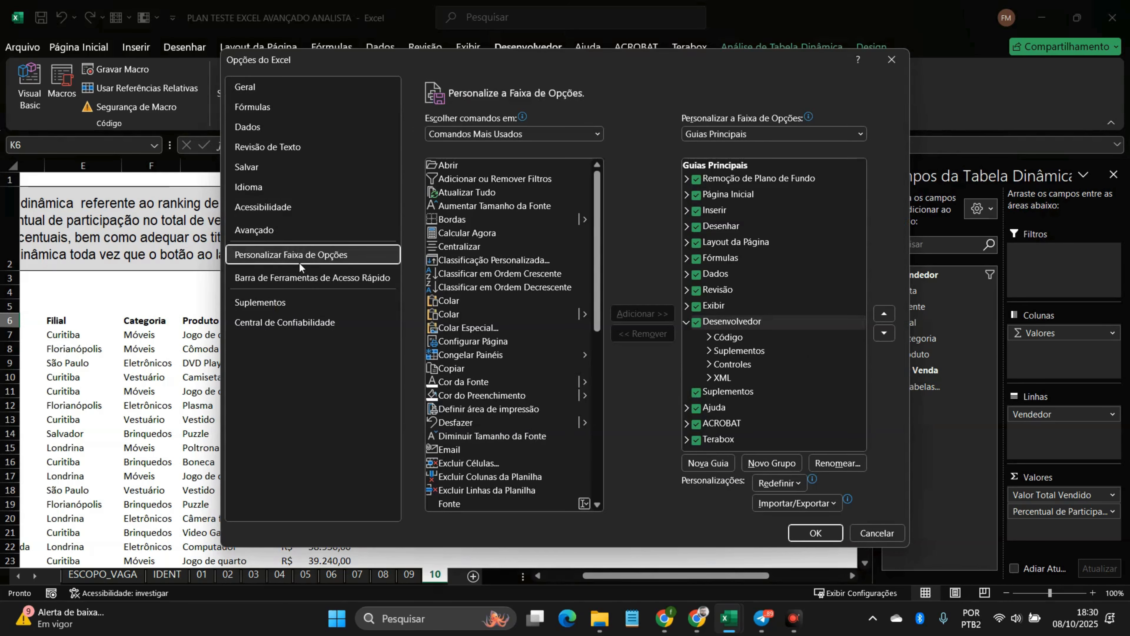
left_click(688, 322)
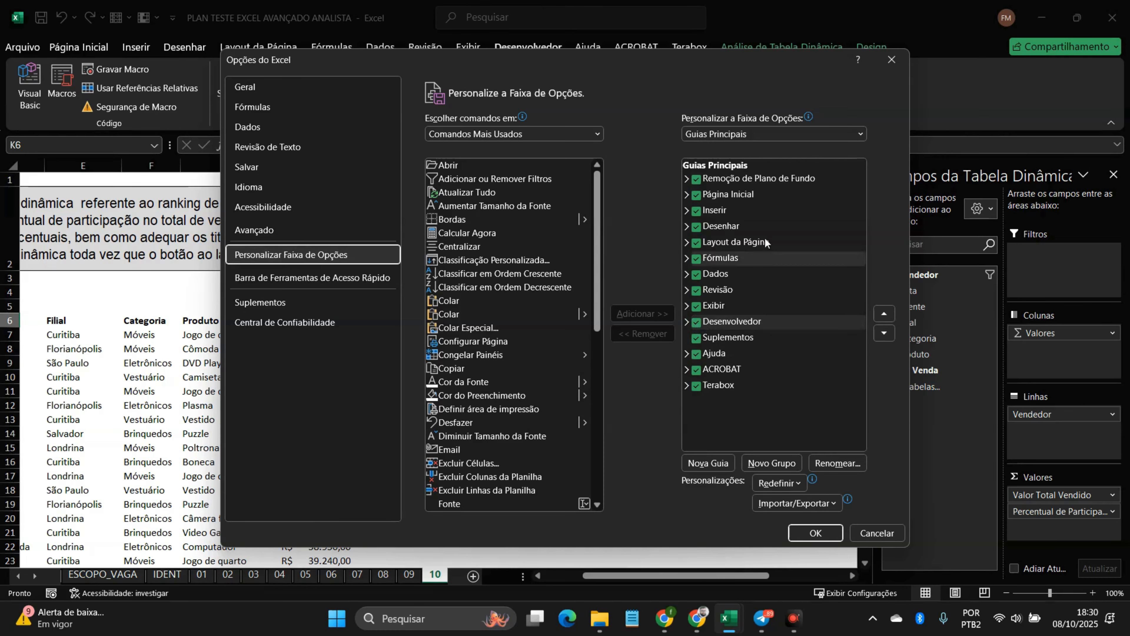
left_click(813, 534)
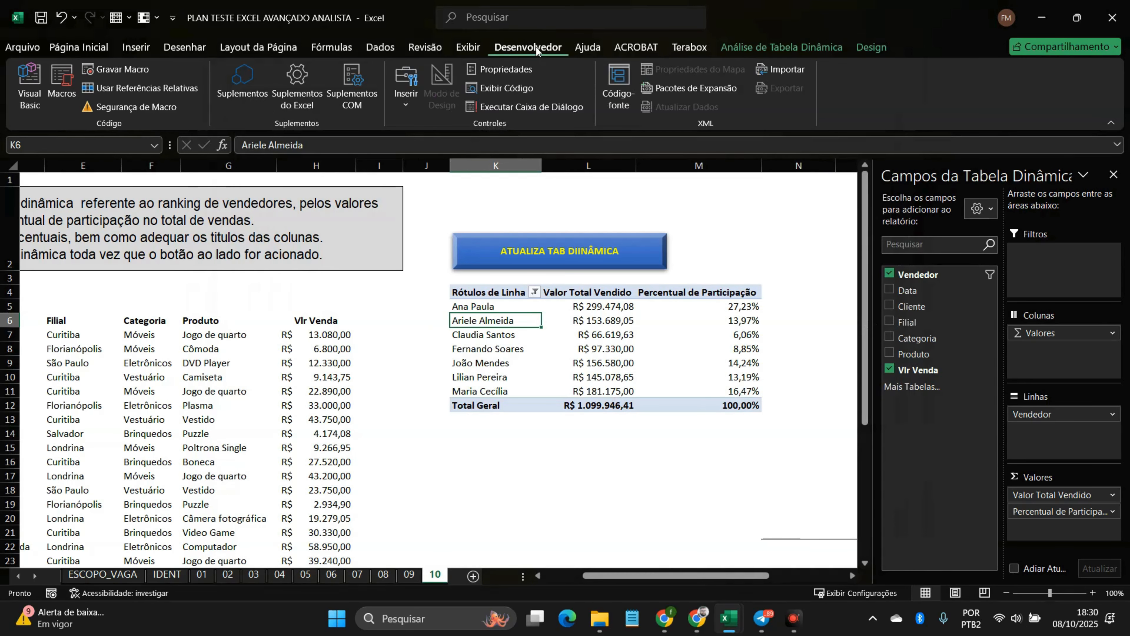
Step: Record macro AtualizarTabelaVendedores that refreshes the seller pivot, then bring up the Macros list
left_click(100, 72)
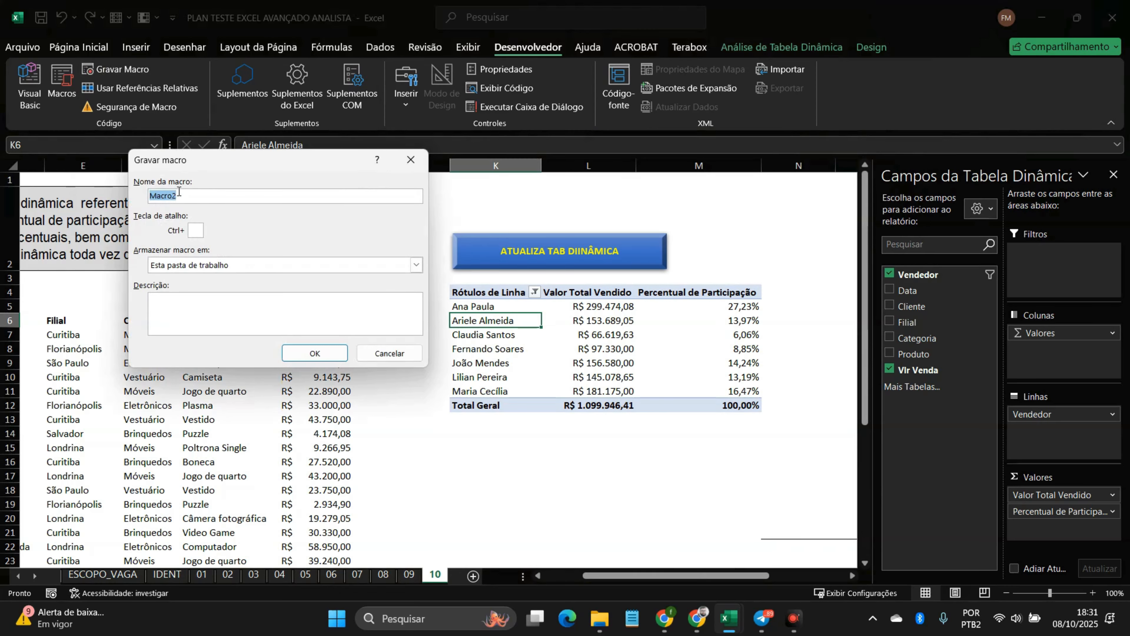
type("AtualizarTabelaVendedores")
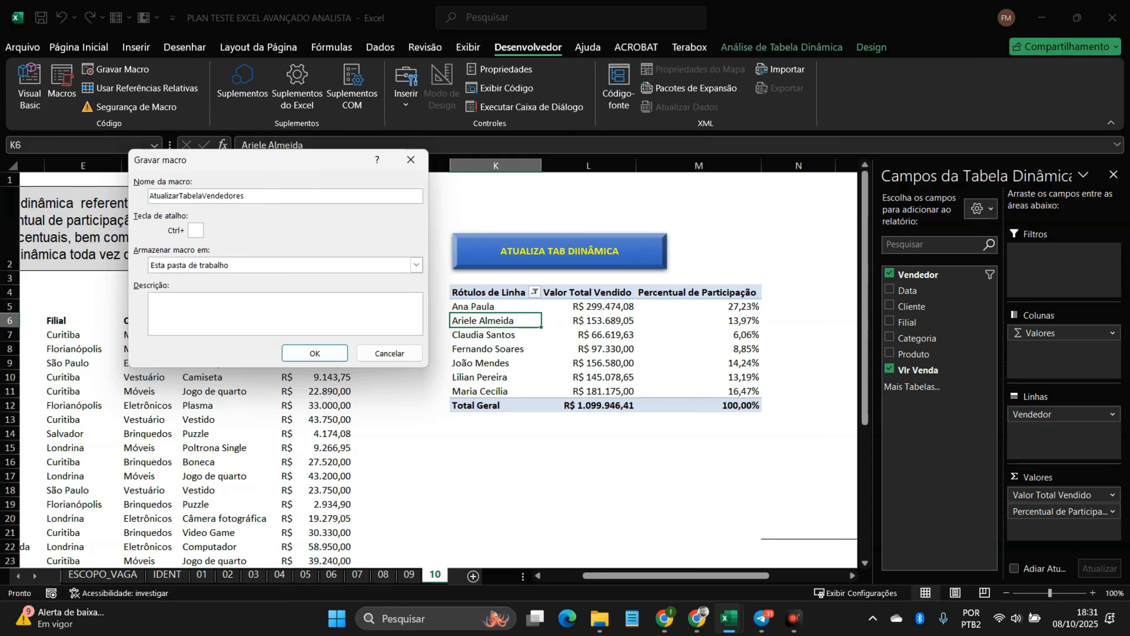
left_click(319, 356)
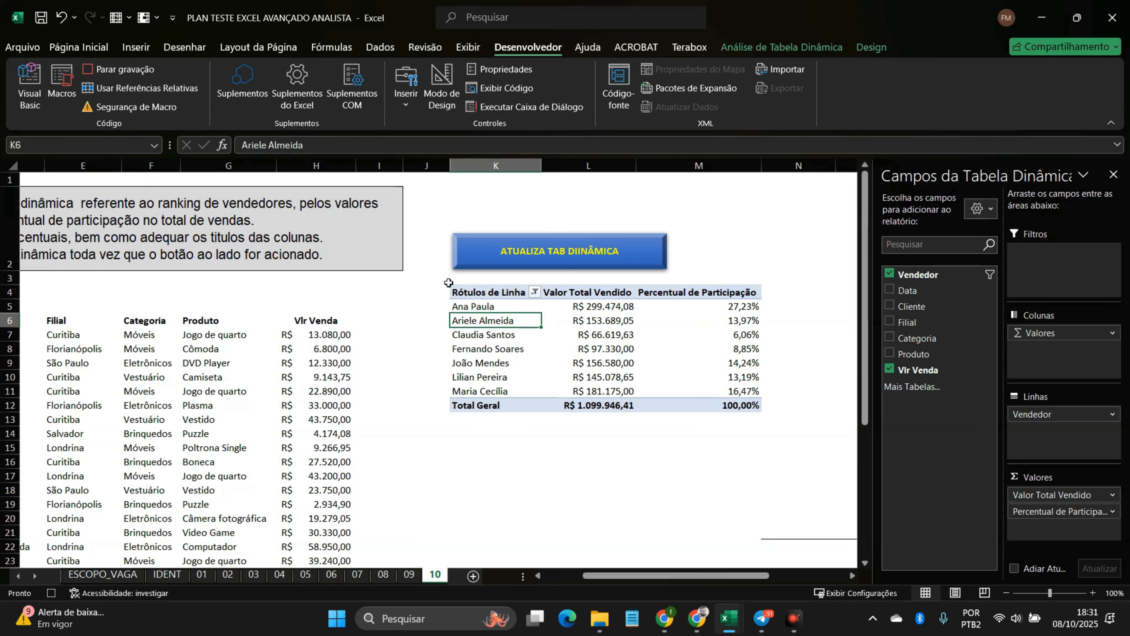
right_click(493, 305)
left_click(532, 340)
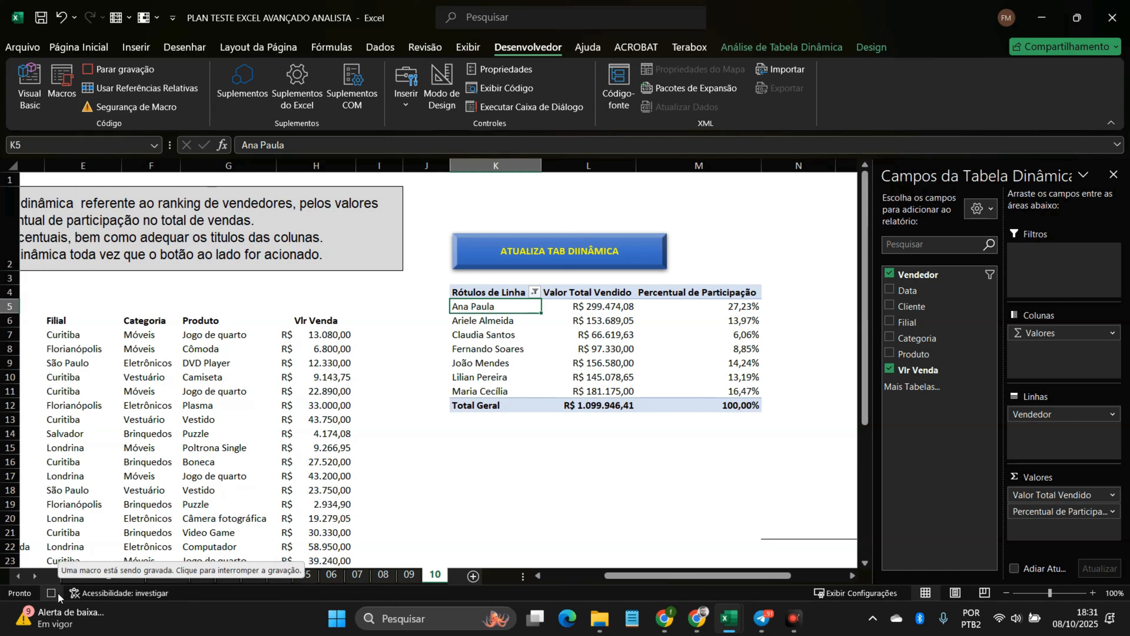
left_click(115, 71)
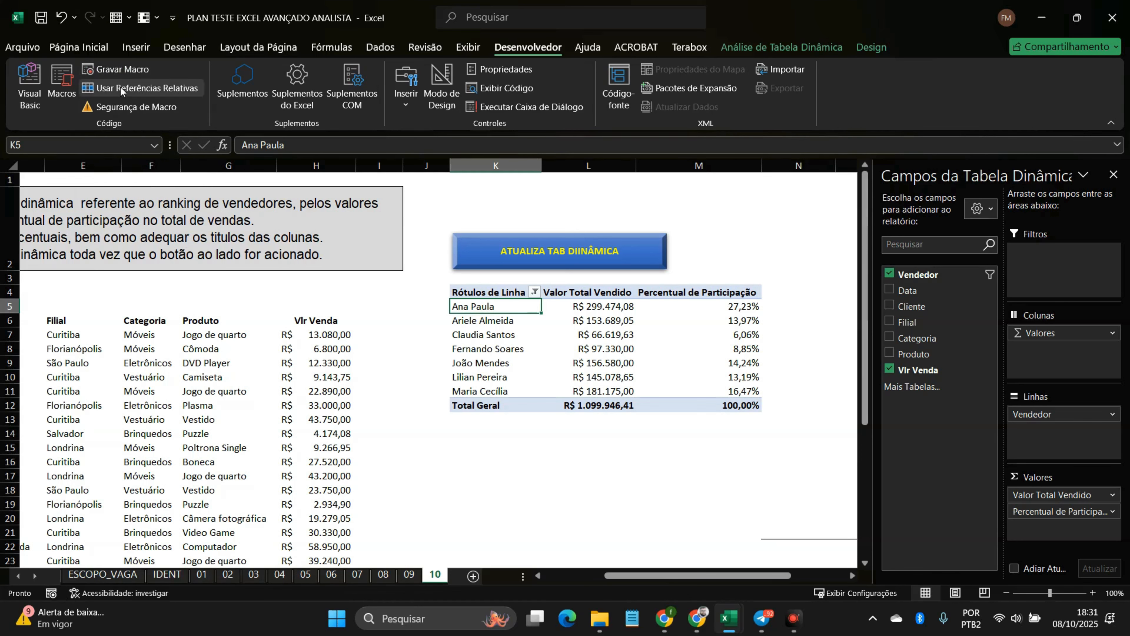
left_click(61, 85)
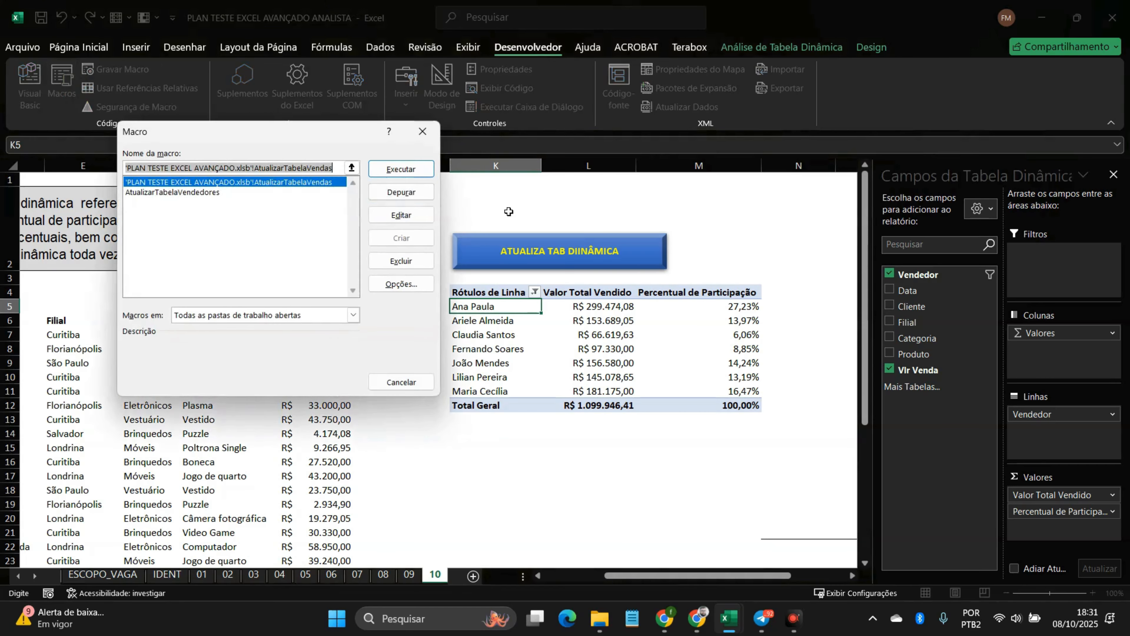
Step: Assign the AtualizarTabelaVendedores macro to the ATUALIZA TAB DIINÂMICA shape
left_click(182, 193)
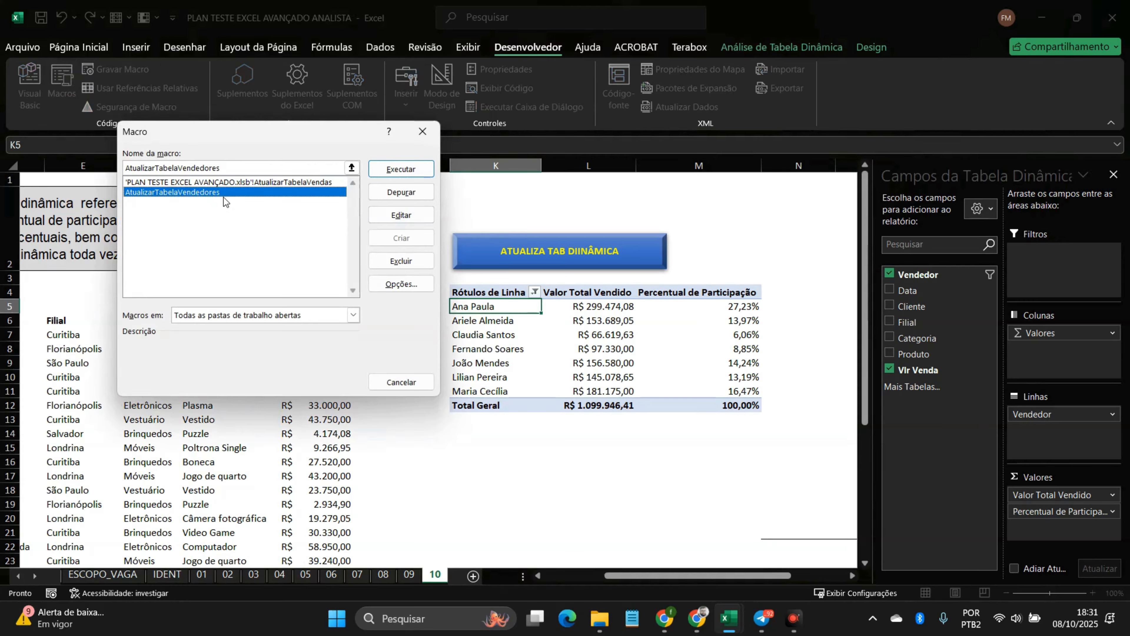
left_click(401, 383)
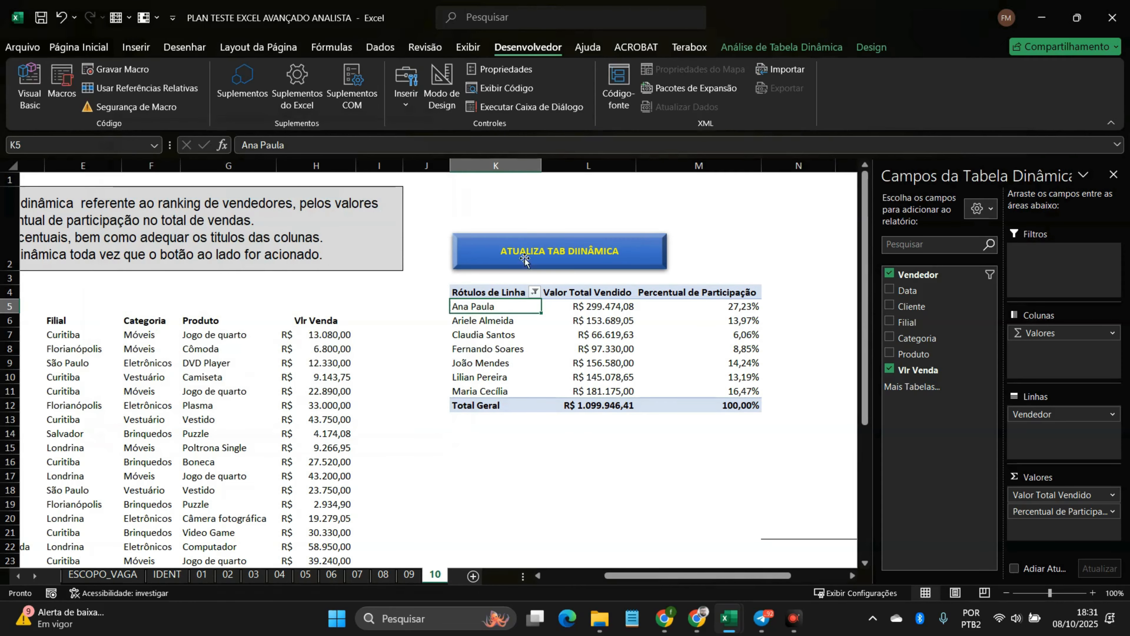
right_click(531, 242)
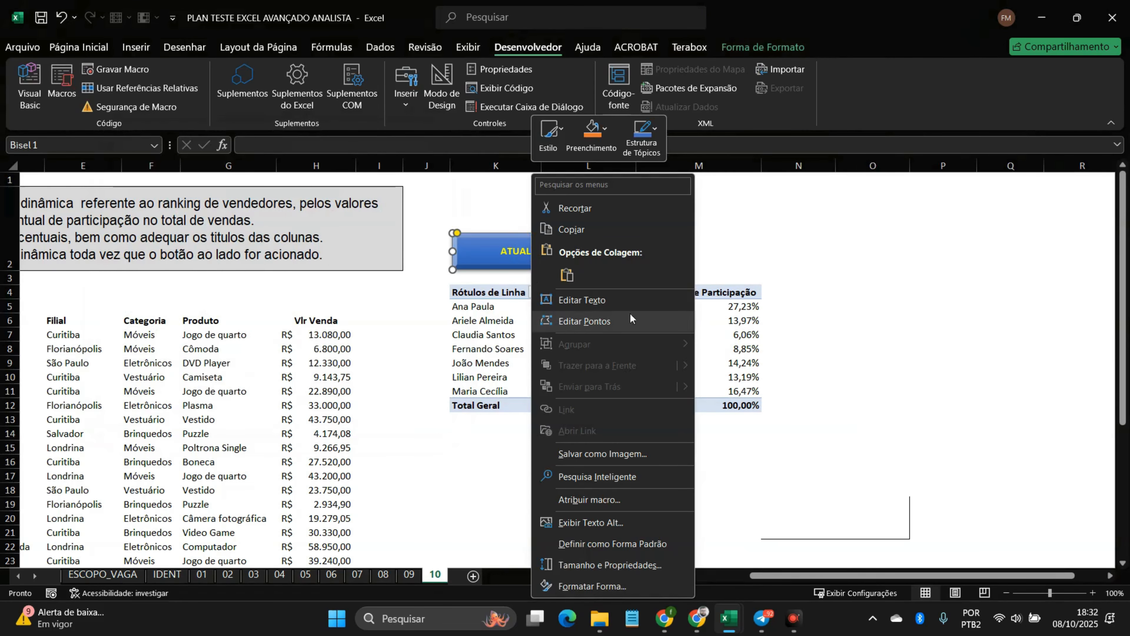
left_click(620, 498)
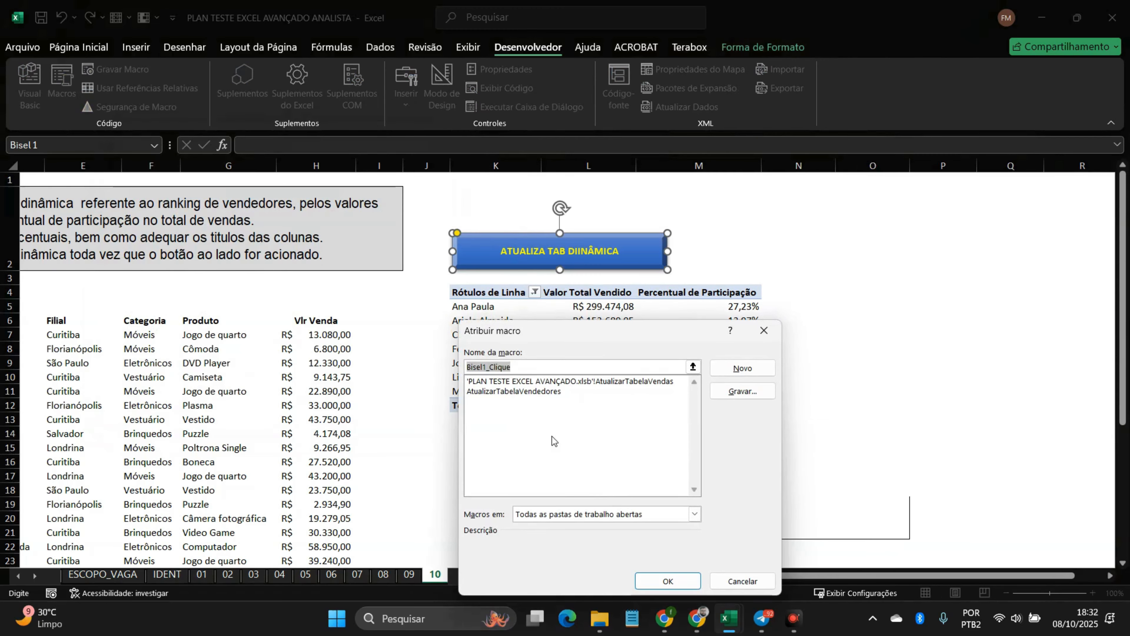
left_click(524, 391)
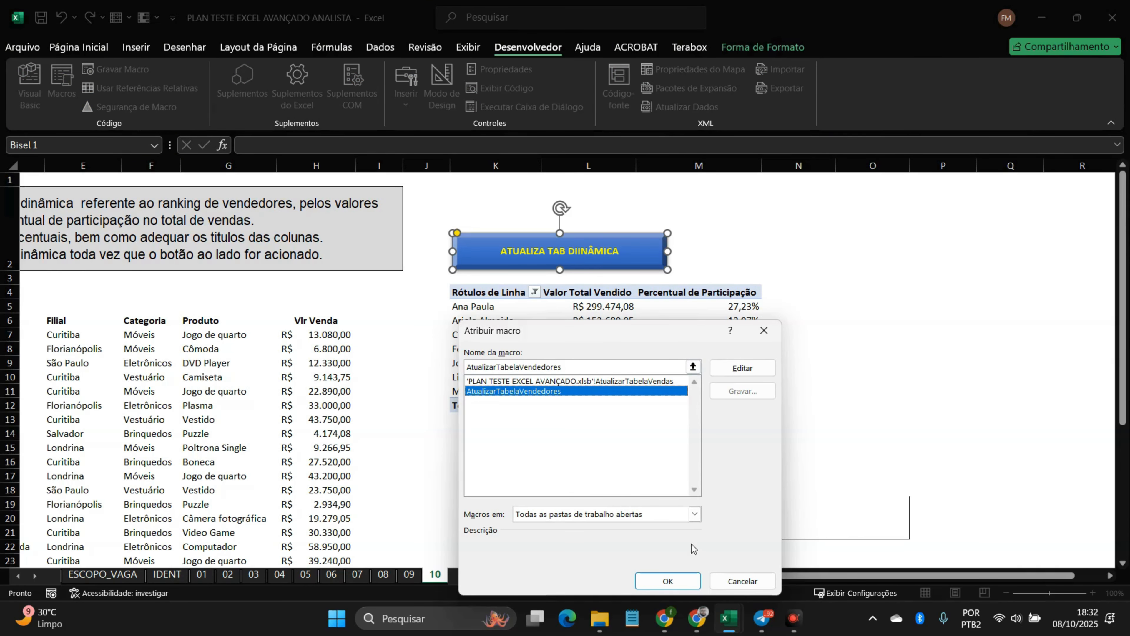
left_click(668, 581)
left_click(445, 324)
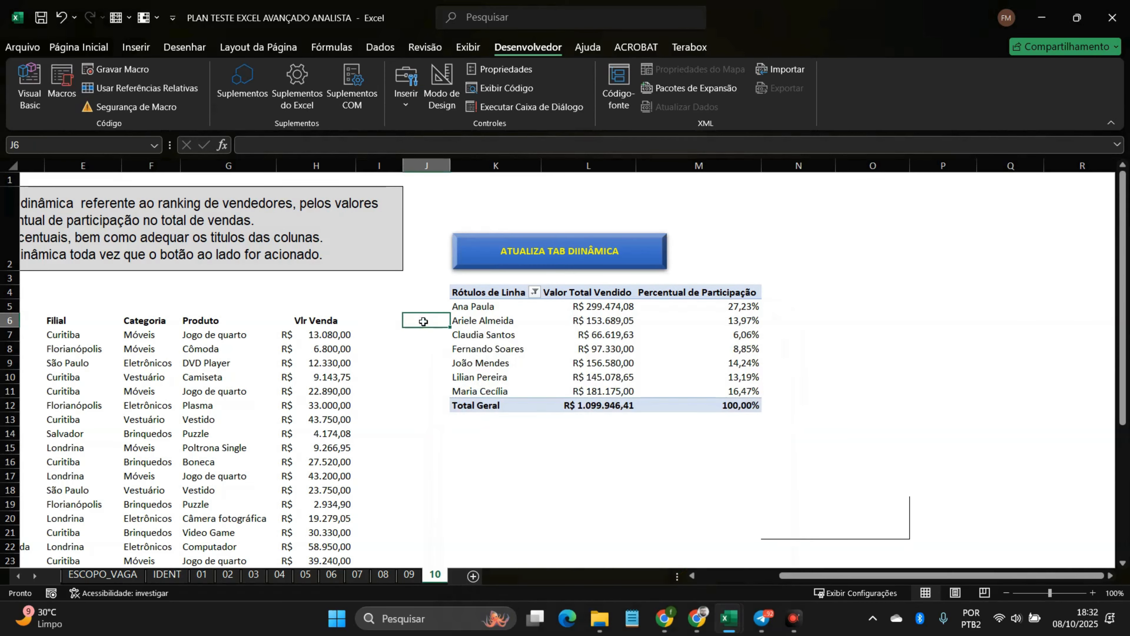
scroll(467, 247, "left", 5)
Step: Run the ATUALIZA TAB DIINÂMICA button to refresh the seller pivot table, hiding the field list
left_click(806, 245)
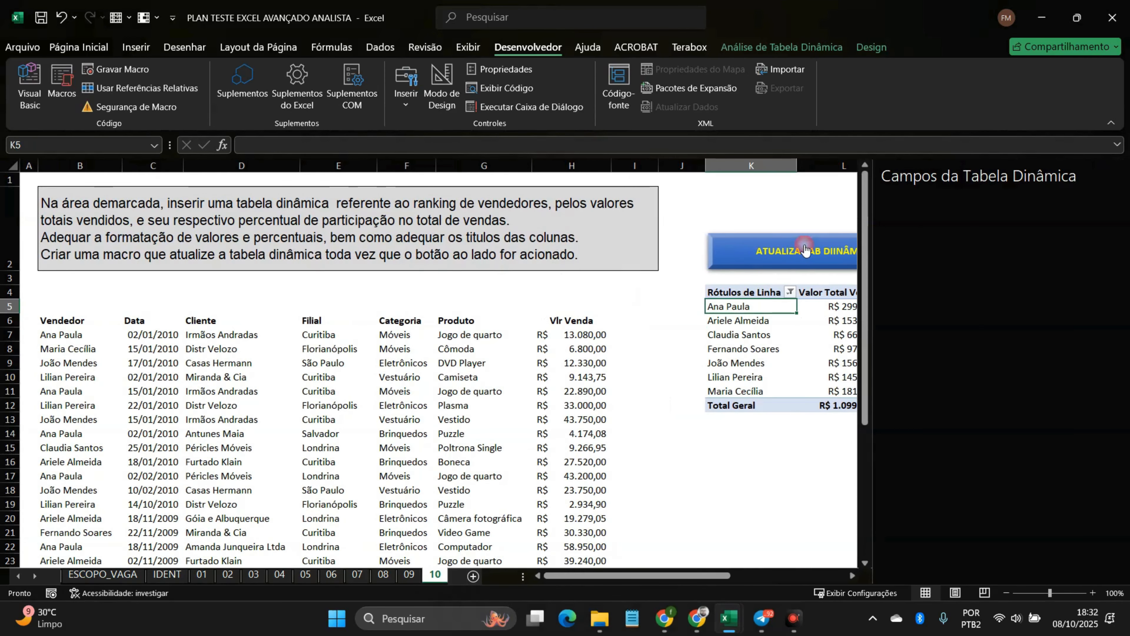
left_click(1115, 182)
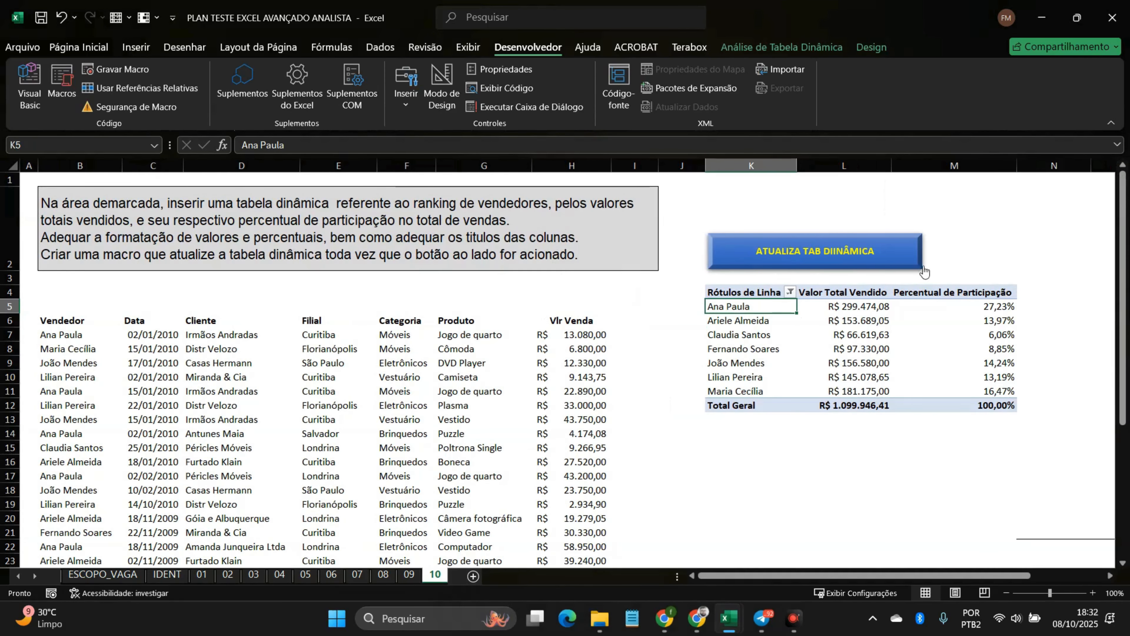
left_click(861, 262)
right_click(859, 261)
key("Escape")
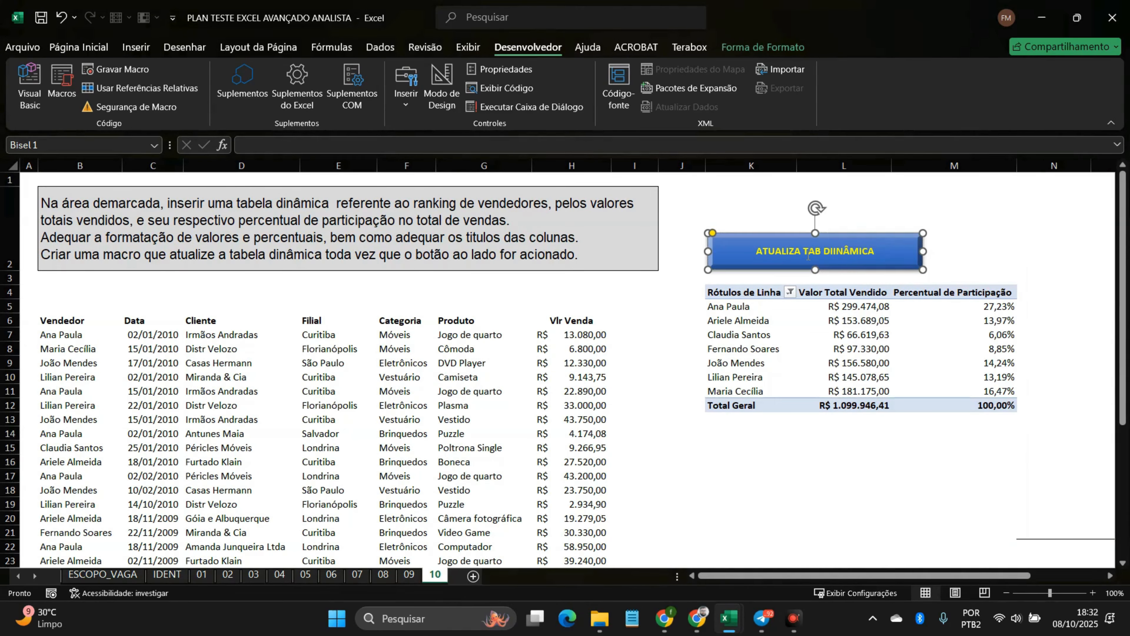
left_click(973, 240)
left_click(852, 256)
left_click(851, 256)
scroll(330, 386, "down", 5)
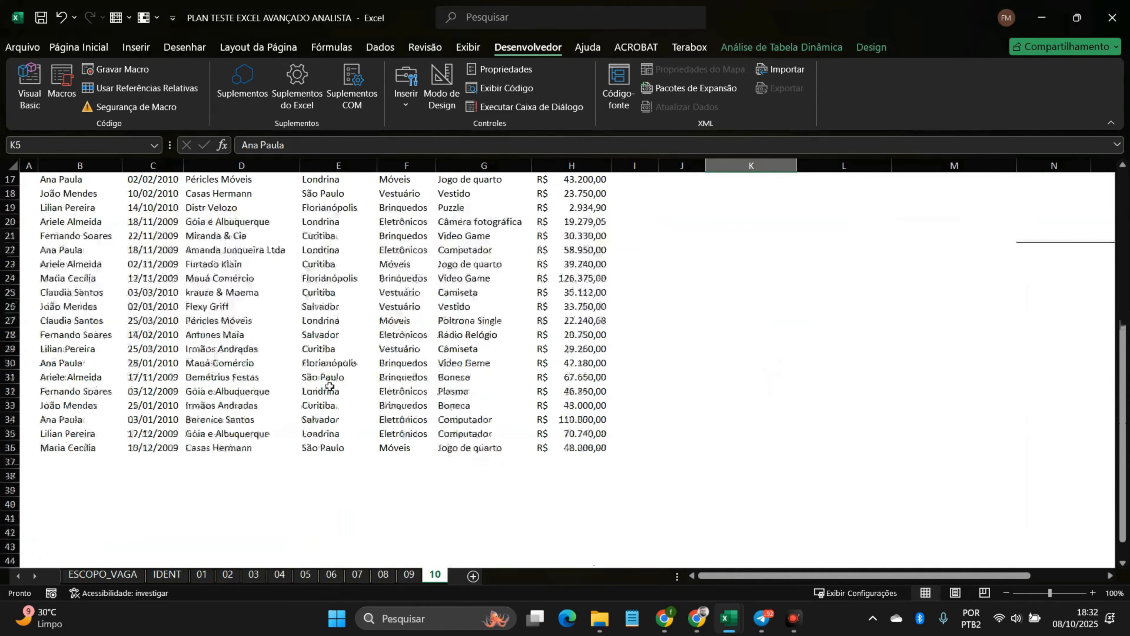
Step: Start a test sale in row 37 with a new seller's name and the 28/01/2010 date in C37
scroll(329, 387, "down", 6)
scroll(237, 388, "up", 4)
left_click(71, 377)
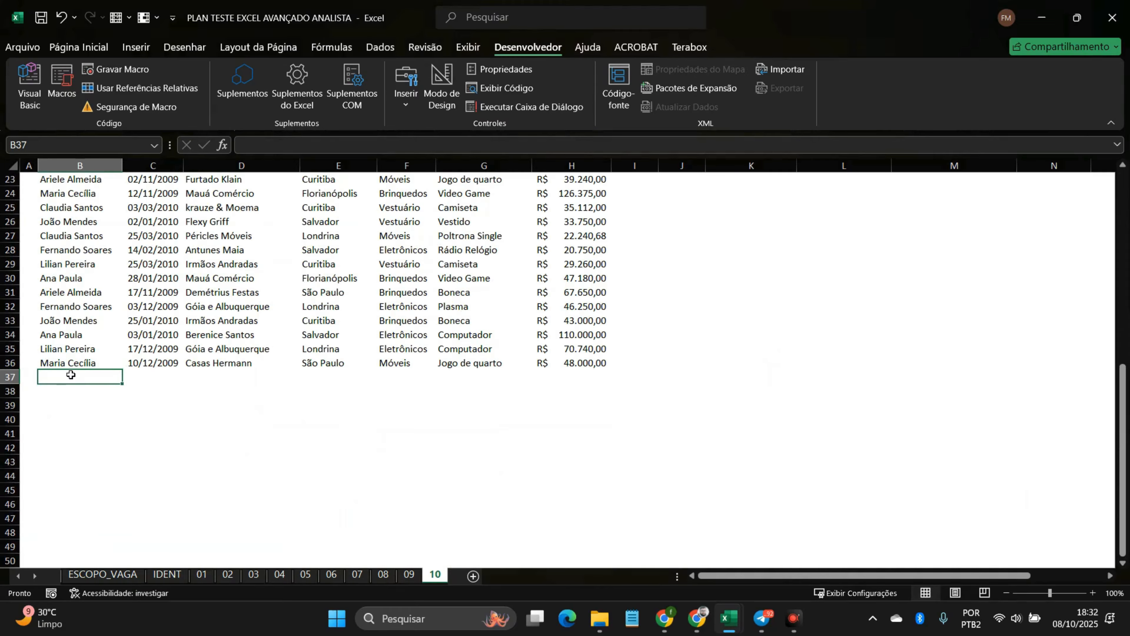
type("Feli")
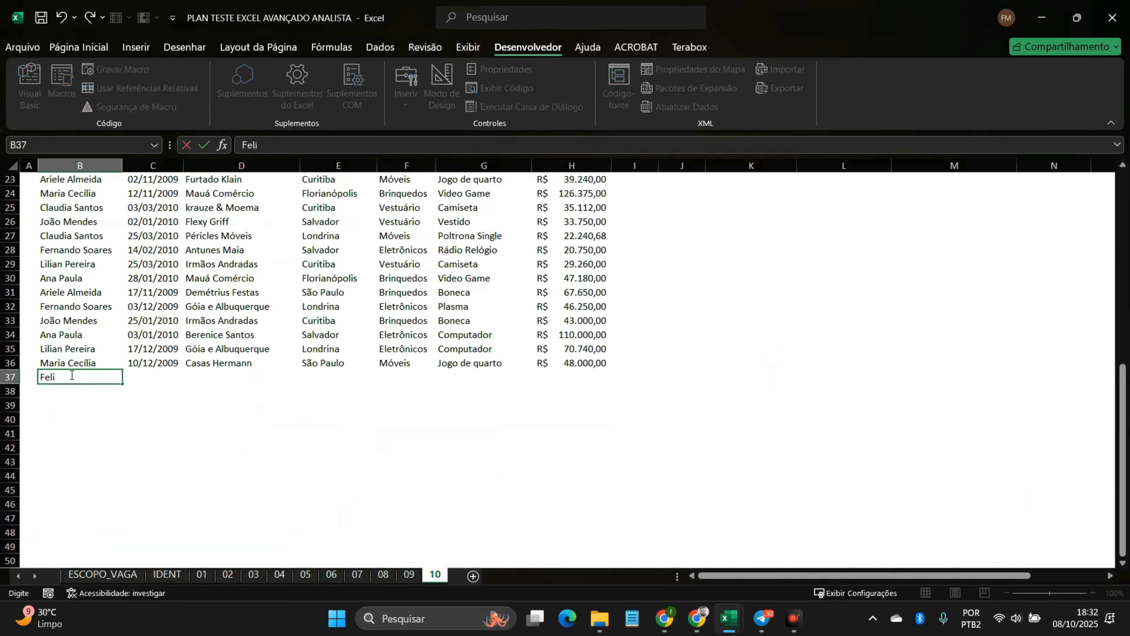
type("pe Matos")
key("Tab")
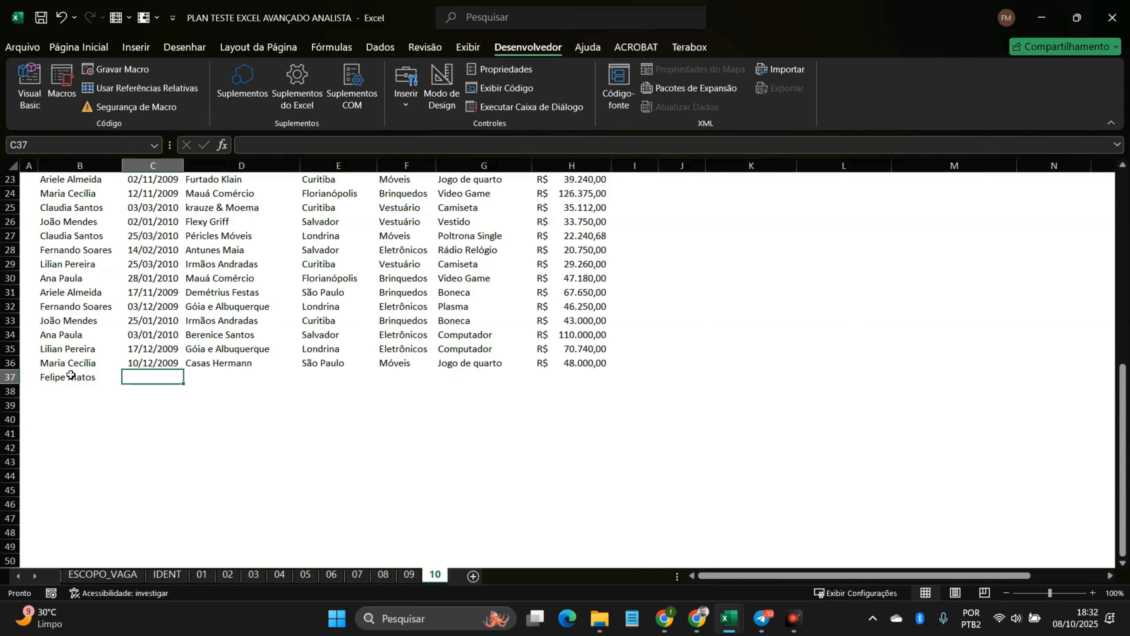
left_click(129, 279)
key("ctrl+c")
left_click(156, 378)
key("ctrl+v")
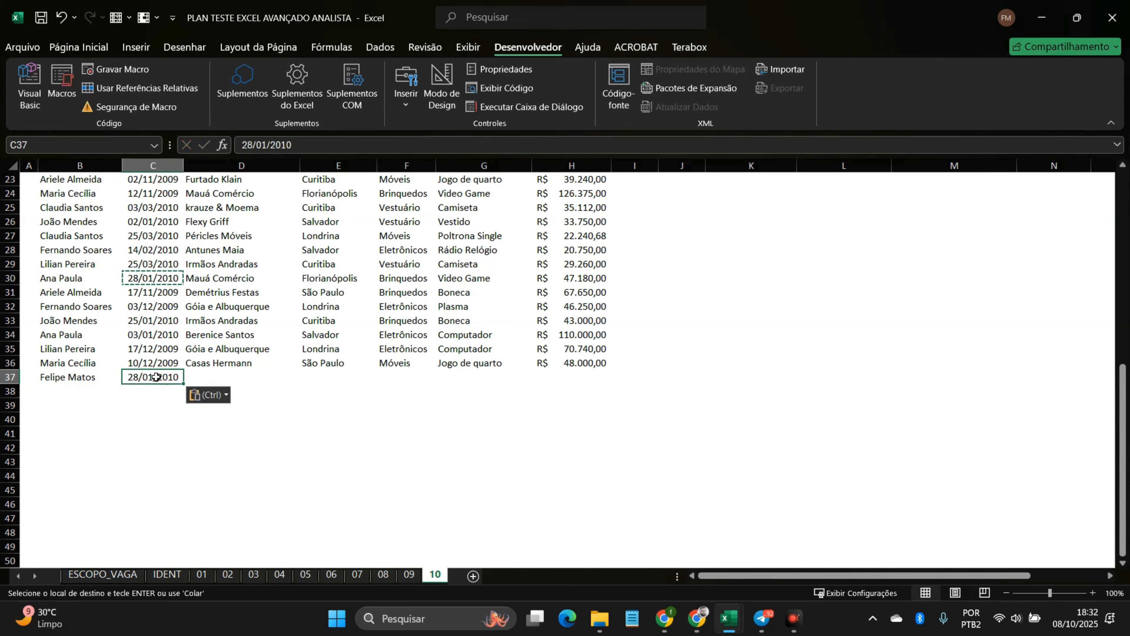
Step: Copy the Flexy Griff client and Londrina branch into D37 and E37
left_click(235, 217)
key("ctrl+c")
key("ctrl+v")
left_click(341, 235)
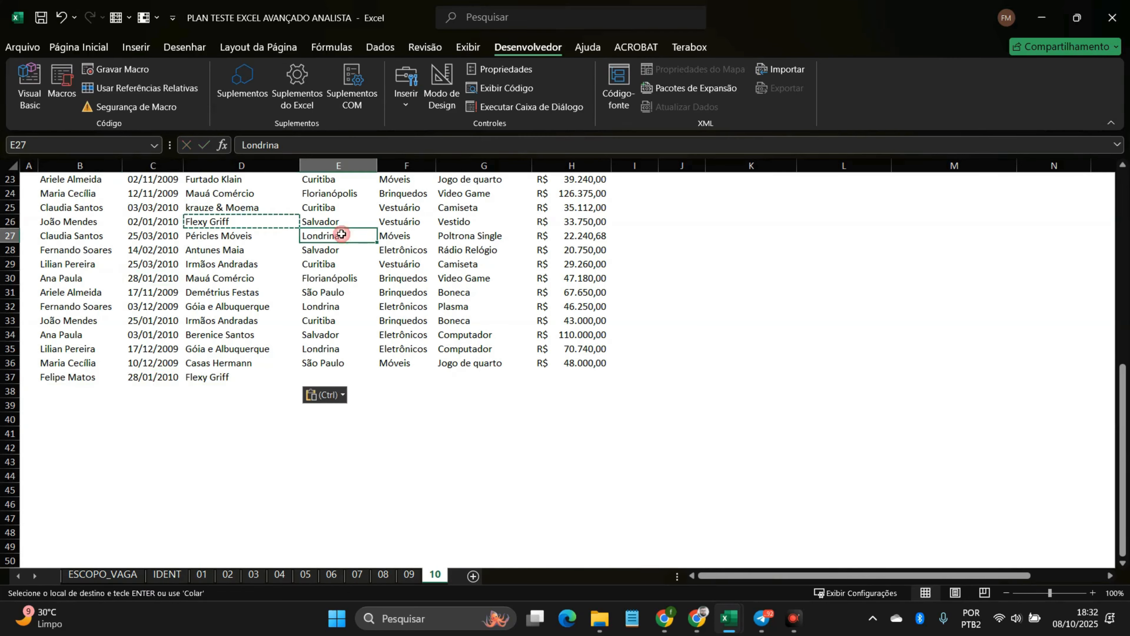
key("ctrl+c")
left_click(318, 378)
key("ctrl+v")
Step: Copy the Brinquedos category and Camiseta product into F37 and G37
left_click(396, 271)
key("ctrl+c")
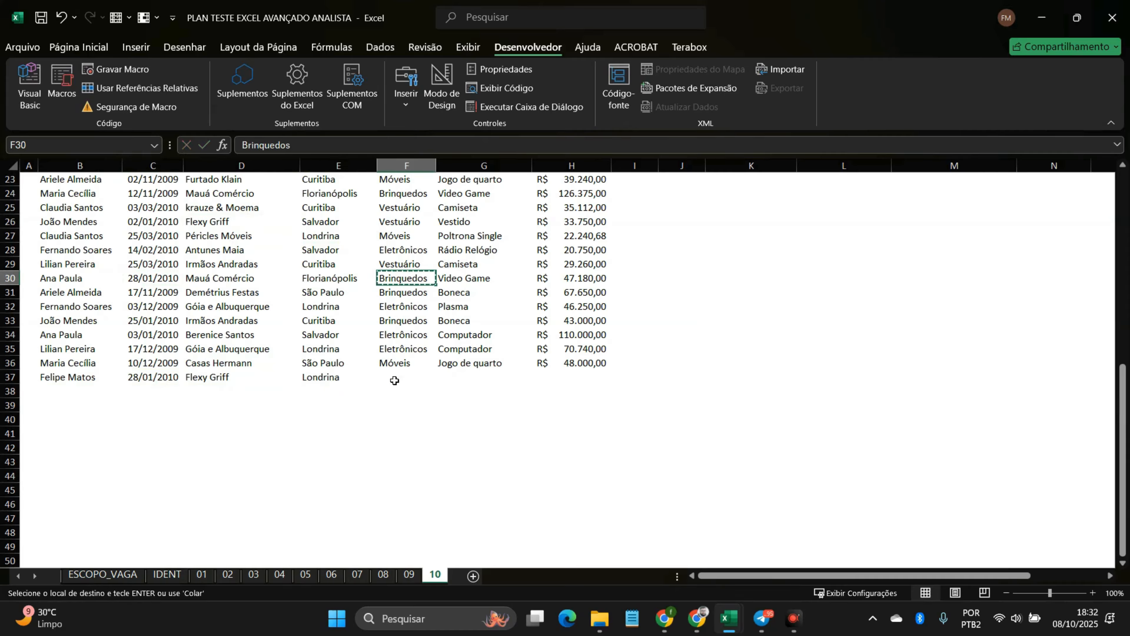
left_click(394, 378)
key("ctrl+v")
left_click(471, 208)
key("ctrl+c")
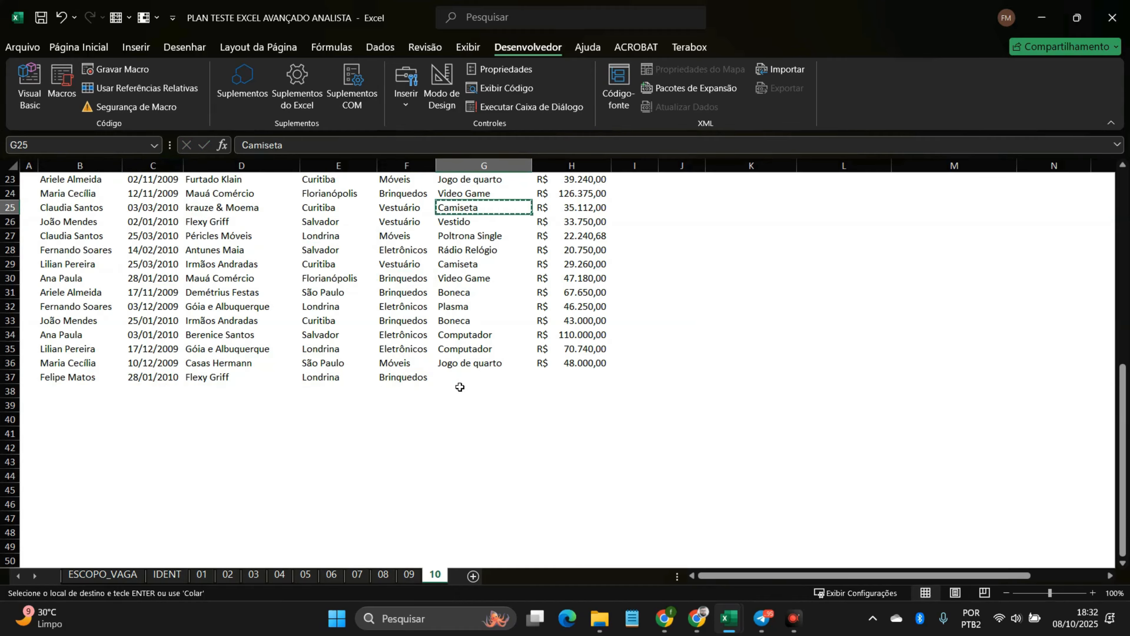
left_click(456, 377)
key("ctrl+v")
Step: Enter 100000000 as the H37 sale value and autofit column H to show R$ 100.000.000,00
left_click(579, 222)
left_click(579, 193)
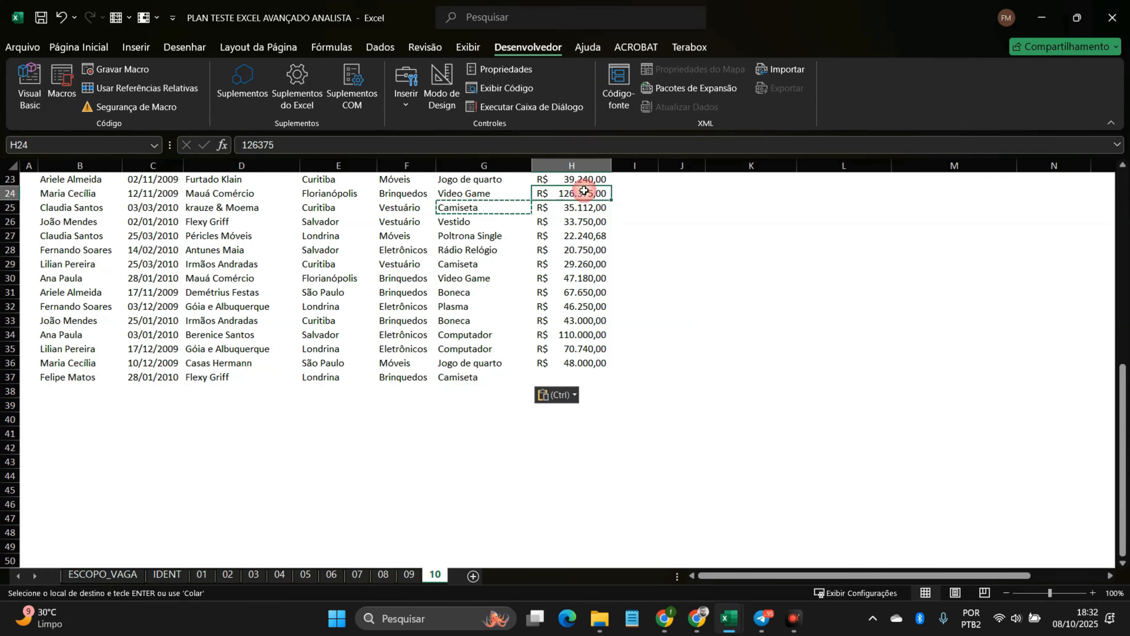
key("ctrl+c")
left_click(573, 376)
type("100000000")
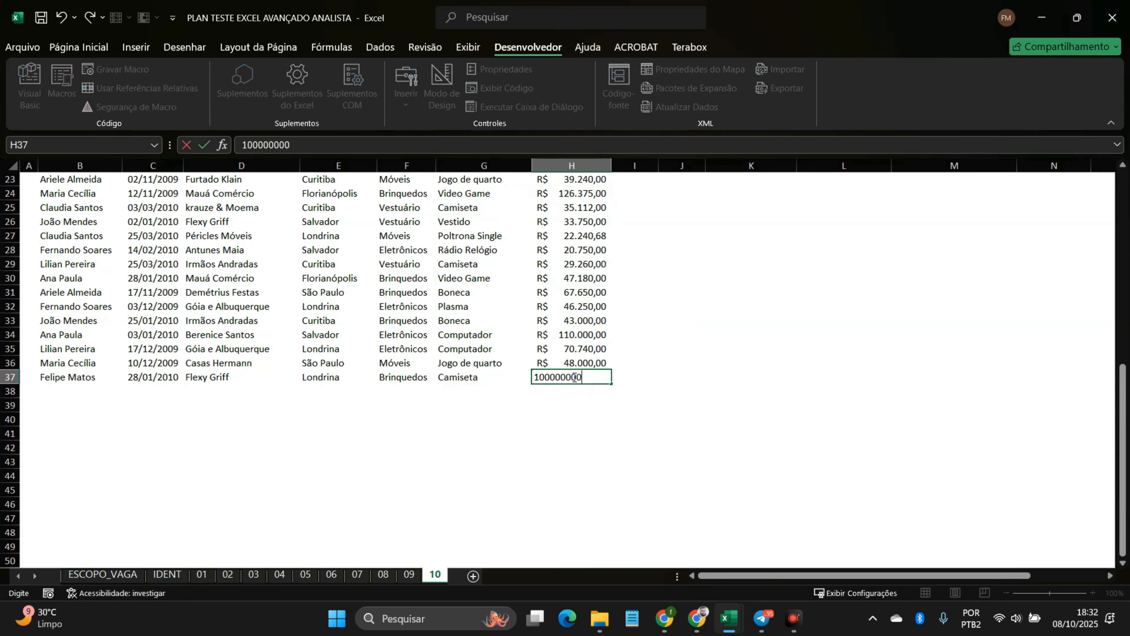
key("ctrl+Return")
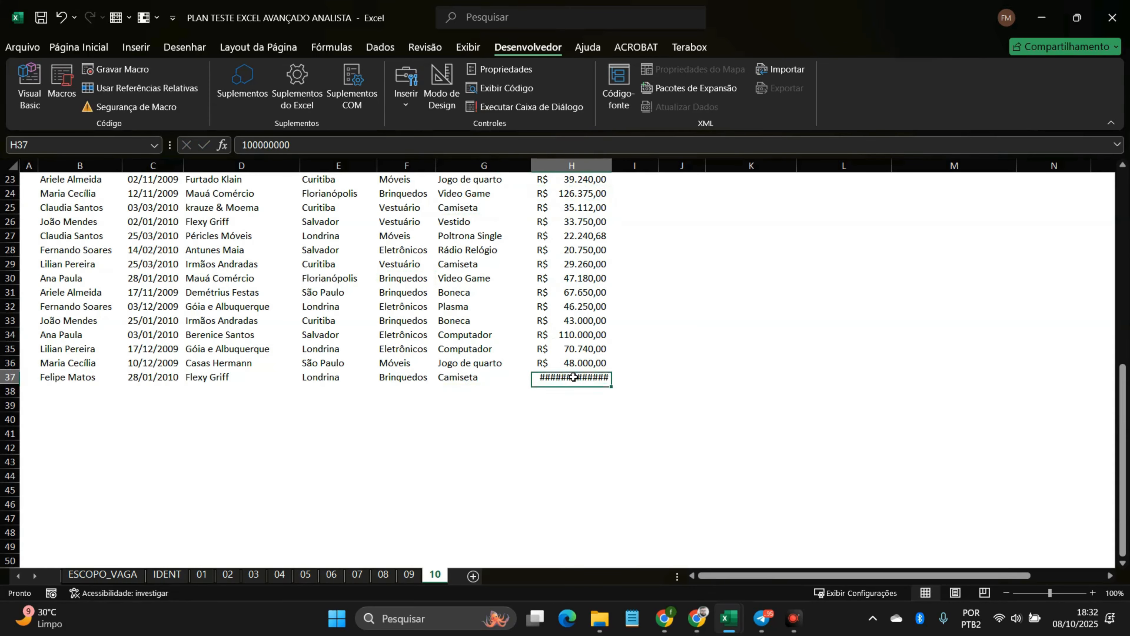
double_click(616, 165)
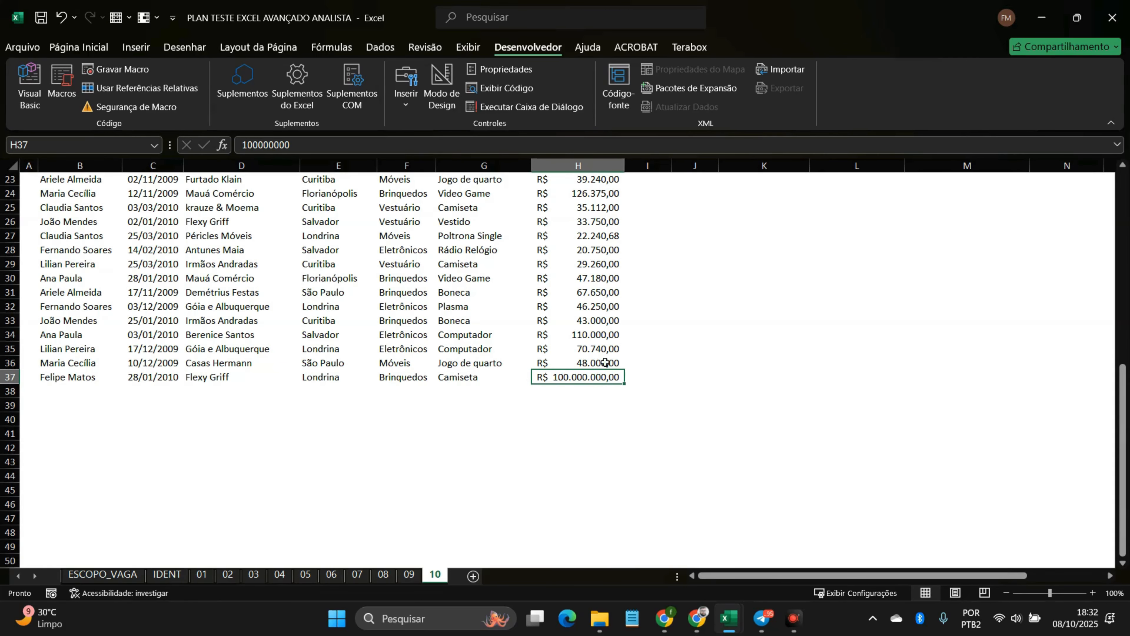
scroll(588, 378, "up", 7)
scroll(625, 438, "down", 4)
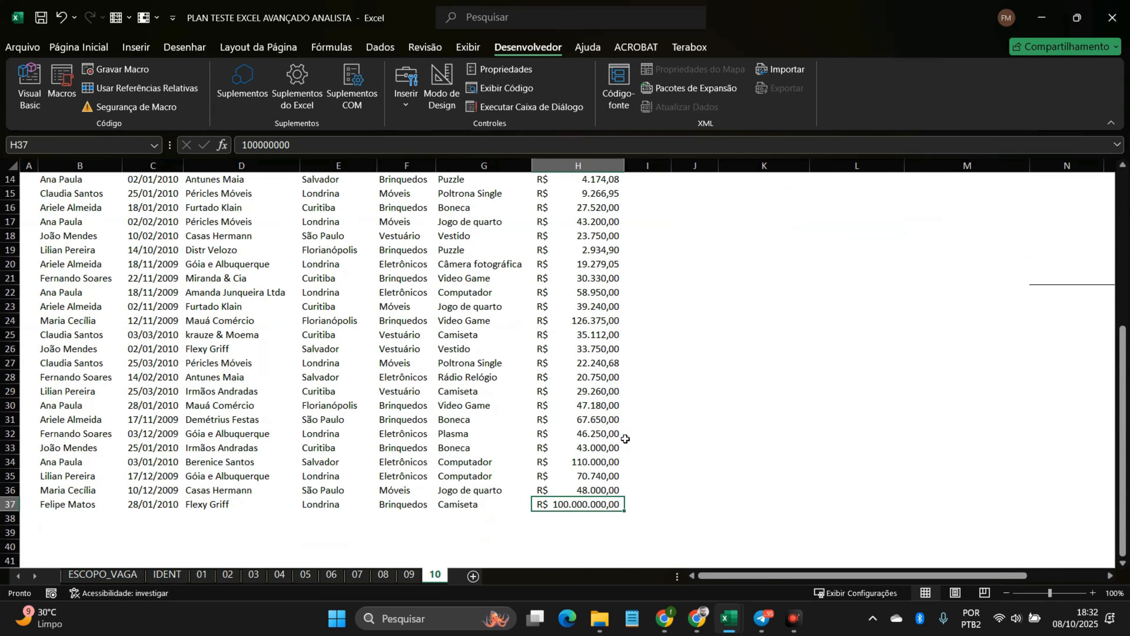
scroll(536, 347, "up", 5)
left_click(784, 315)
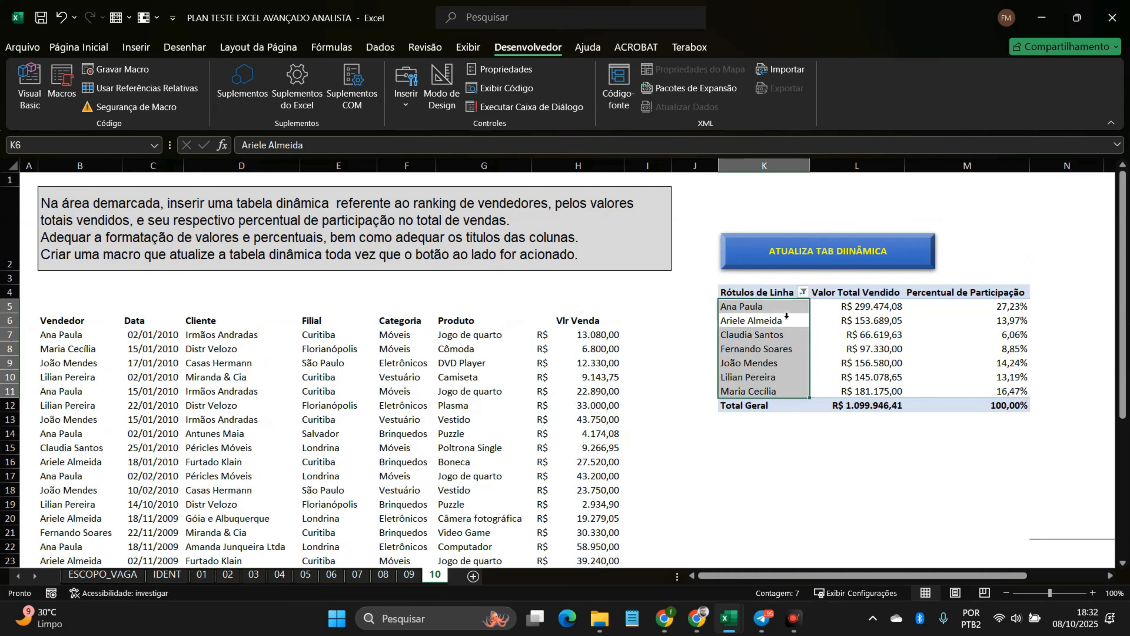
Step: Refresh the pivot with the ATUALIZA macro and open Change Data Source under PivotTable Analyze
left_click(824, 254)
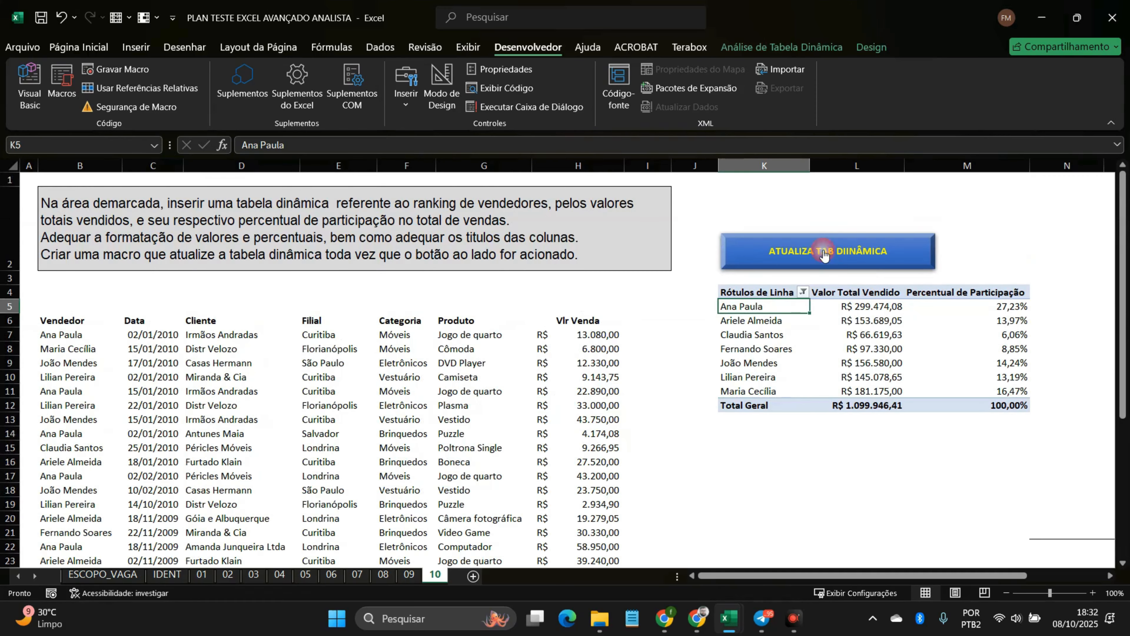
left_click(742, 45)
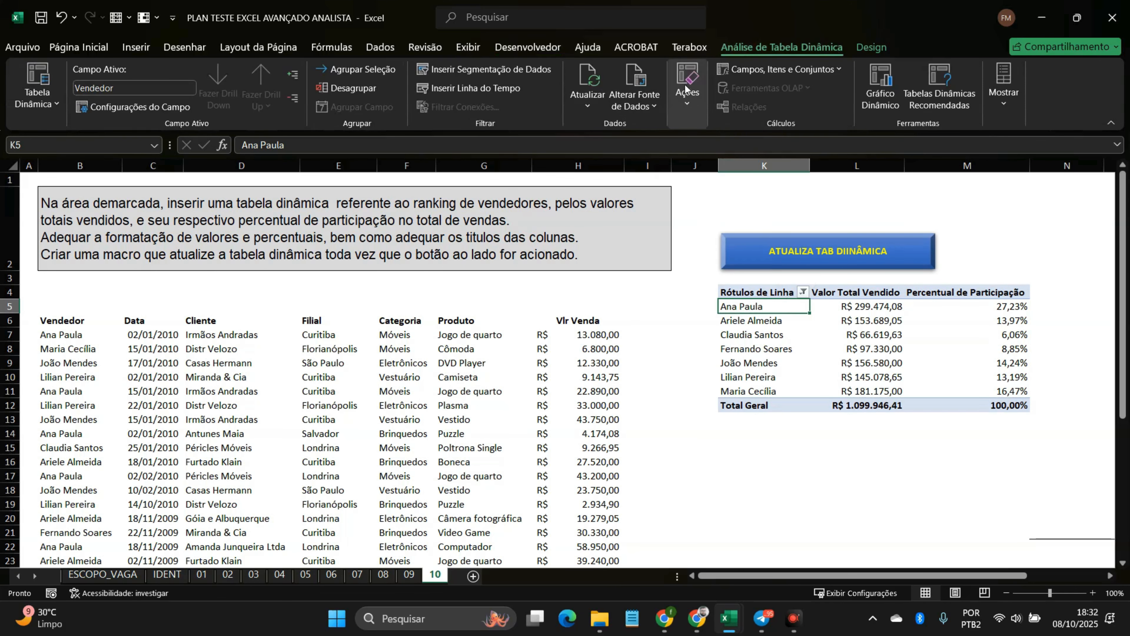
left_click(646, 110)
Step: Reselect B6:H37 on the sheet as the pivot source, giving '10'!$B$6:$H$37
left_click(650, 131)
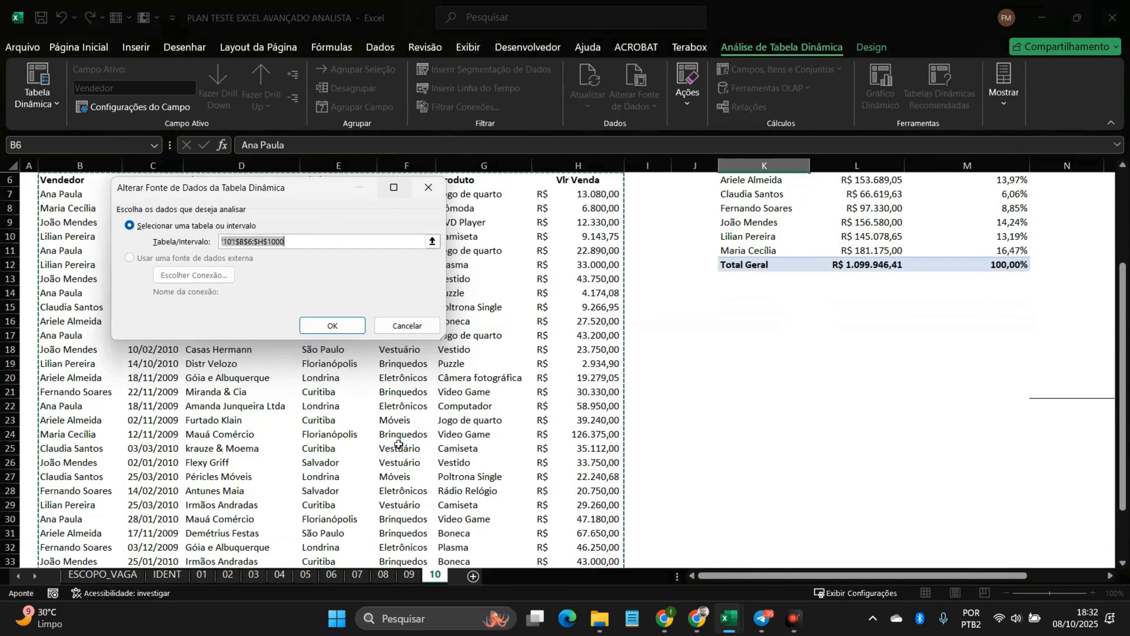
scroll(392, 425, "down", 4)
scroll(400, 426, "up", 6)
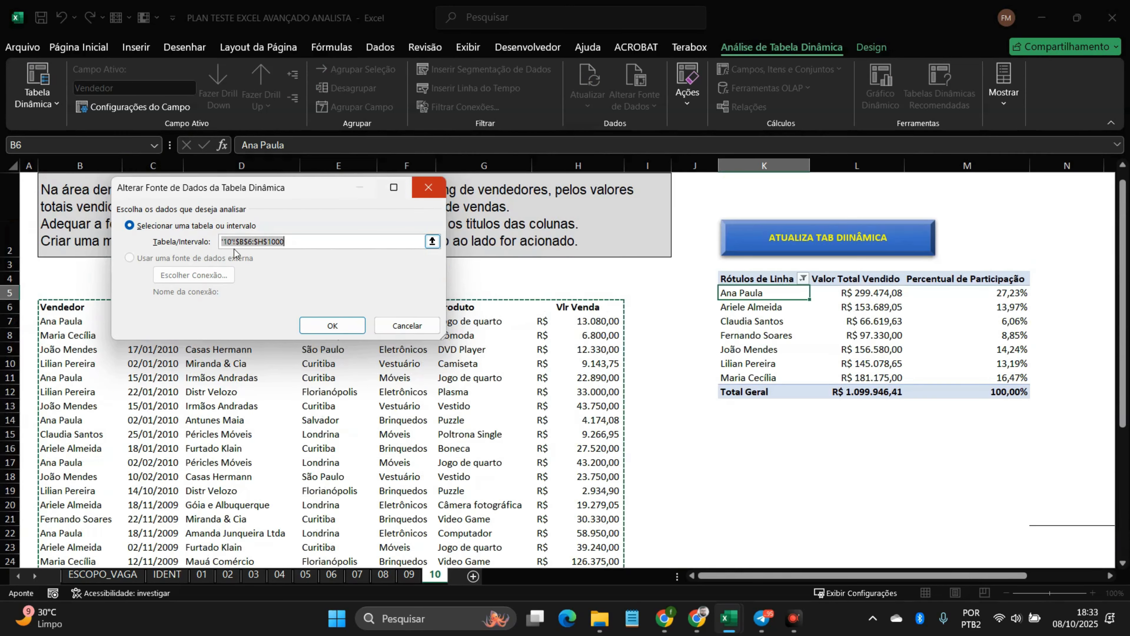
left_click(300, 246)
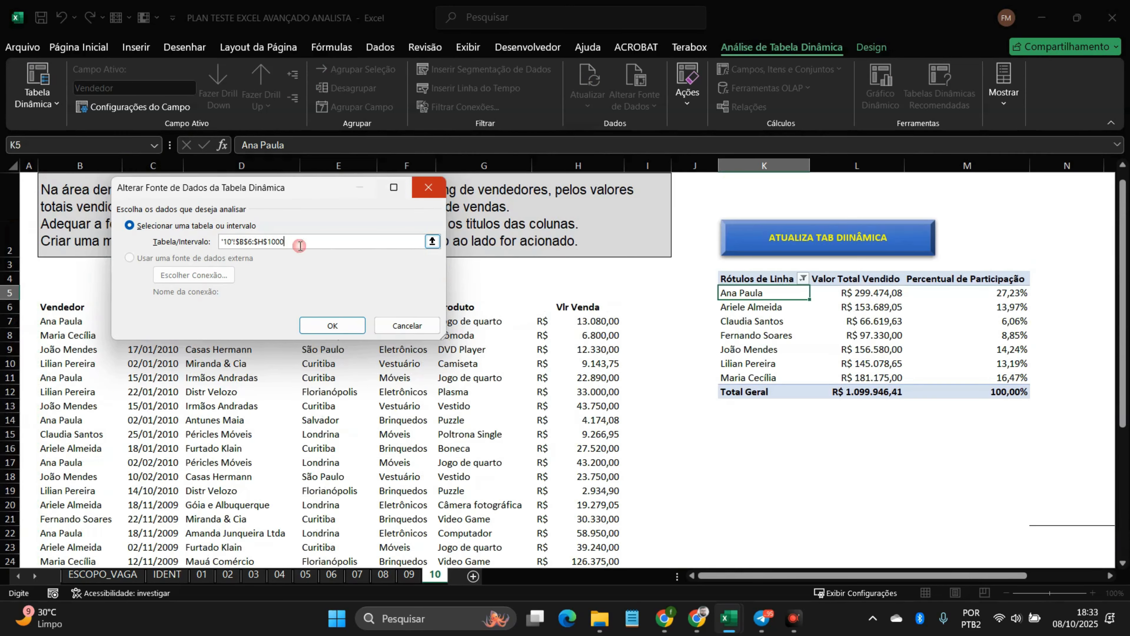
left_click(431, 241)
left_click_drag(67, 305, 622, 552)
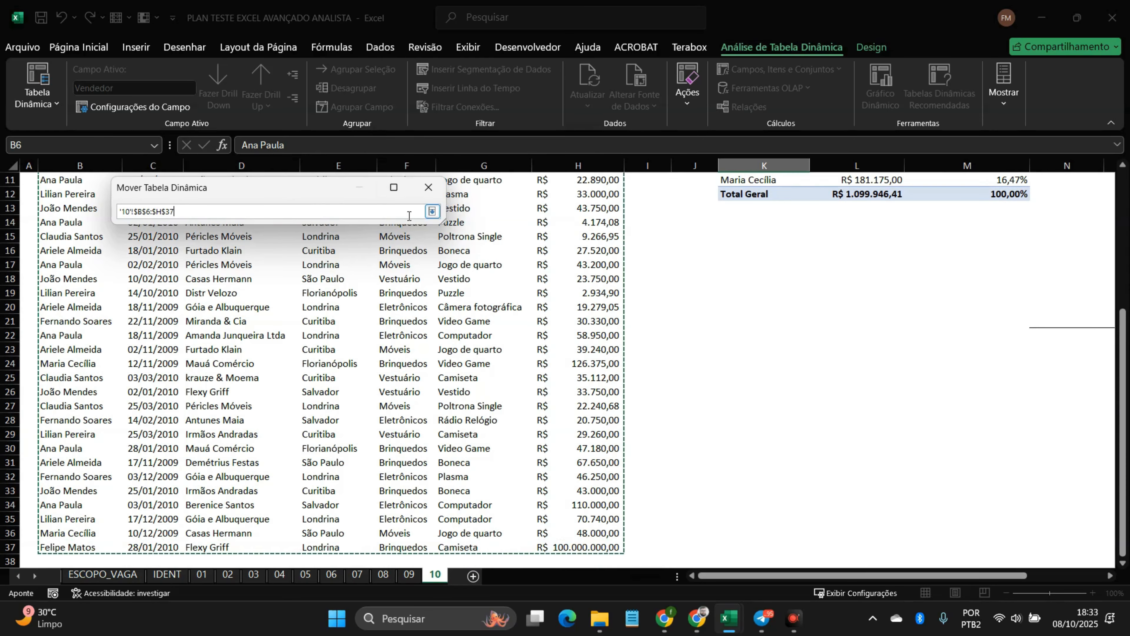
left_click(431, 211)
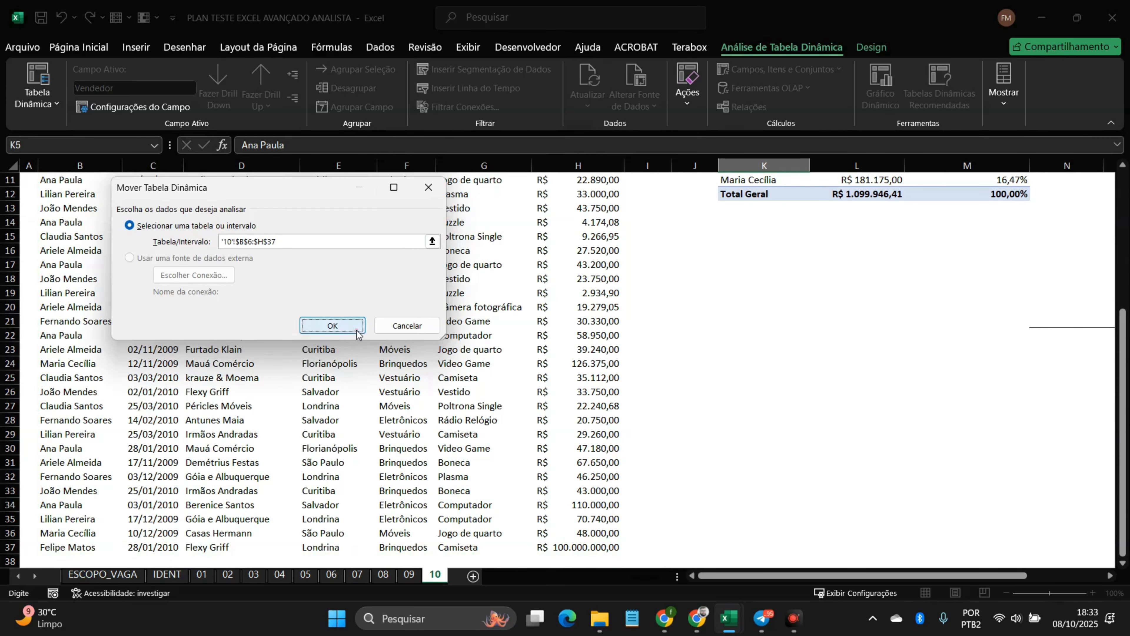
left_click(332, 325)
left_click(779, 352)
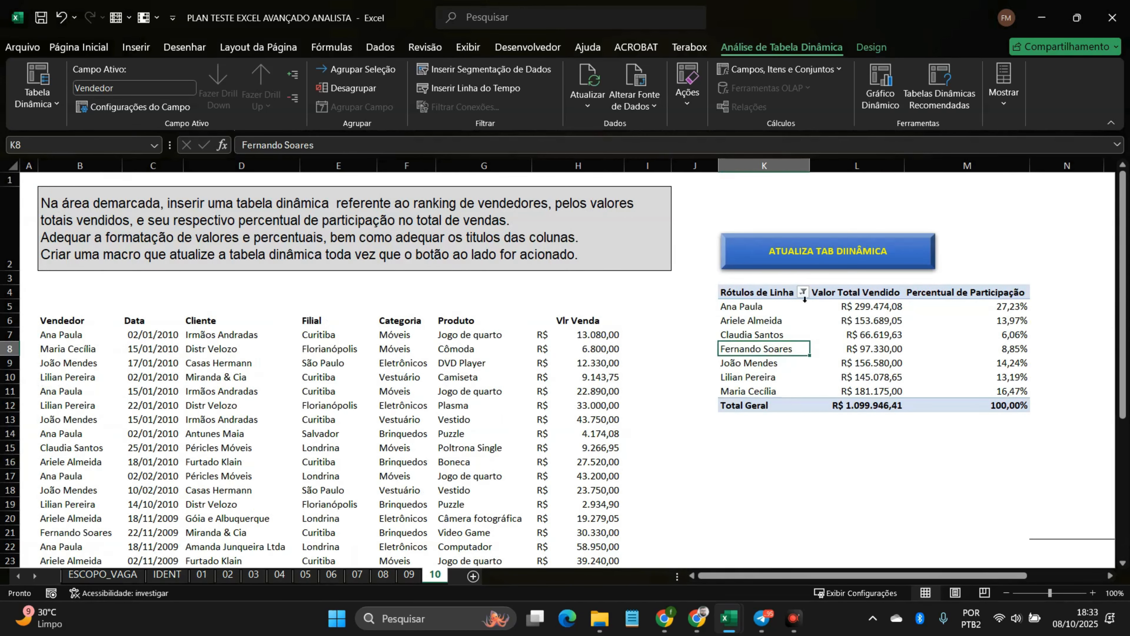
Step: Tick the new seller in the pivot's row label filter and rerun the refresh macro
left_click(803, 292)
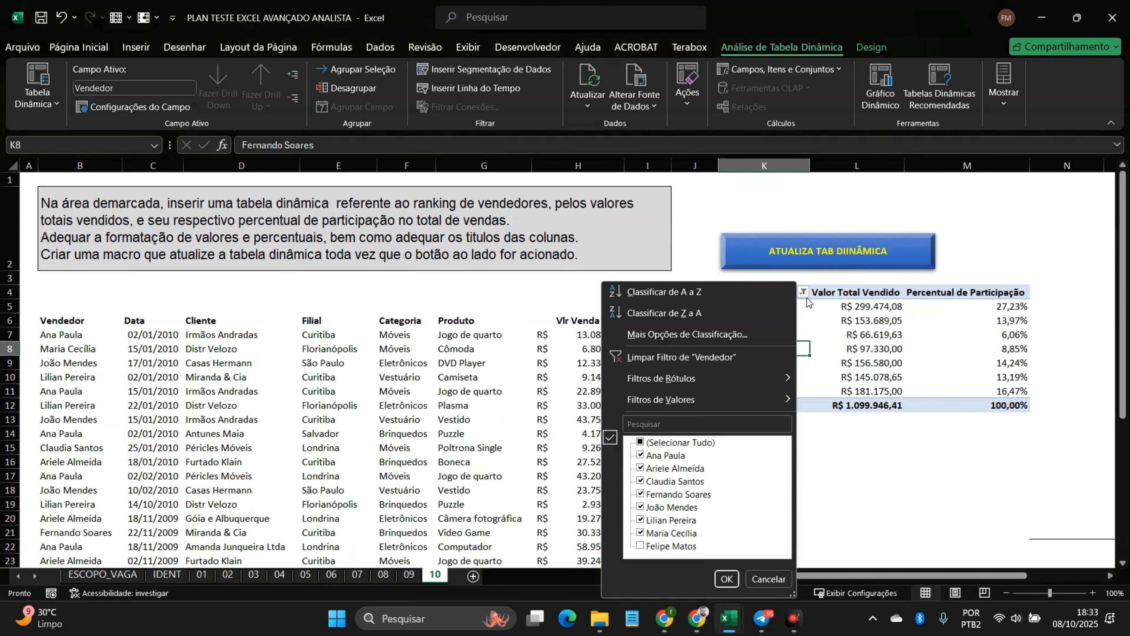
left_click(640, 547)
left_click(725, 579)
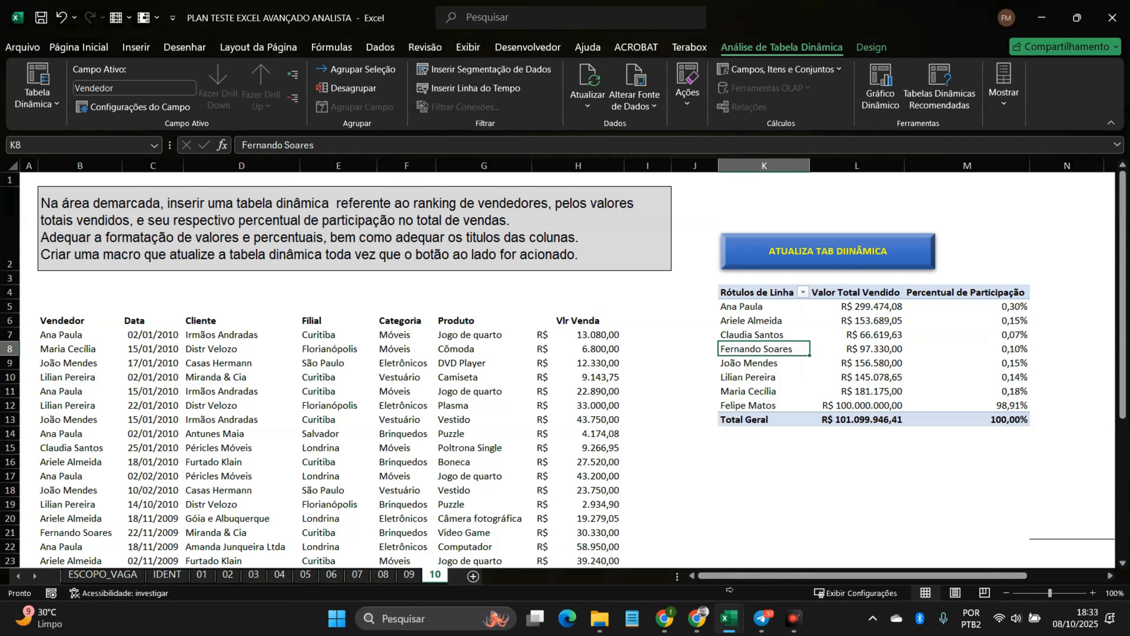
left_click(774, 392)
scroll(701, 371, "down", 4)
scroll(734, 333, "up", 4)
left_click(787, 209)
Step: Clear the test sale's value, seller, date, client, branch, category and product from row 37
scroll(468, 442, "down", 5)
left_click_drag(569, 461, 50, 462)
key("BackSpace")
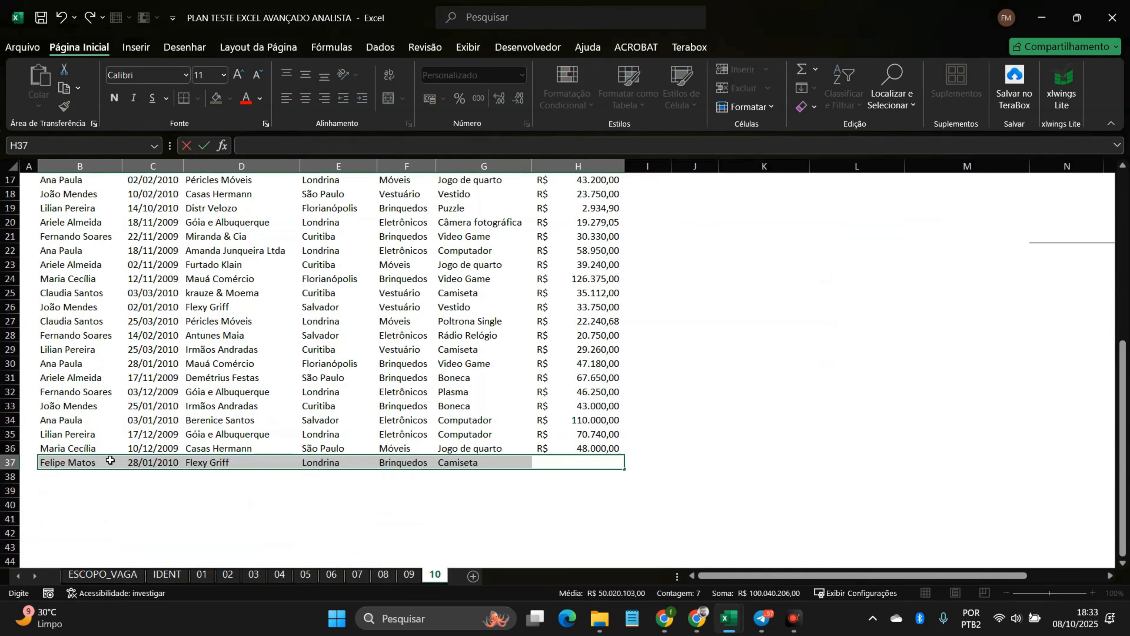
left_click(103, 462)
key("BackSpace")
left_click(157, 462)
key("BackSpace")
left_click(287, 464)
key("BackSpace")
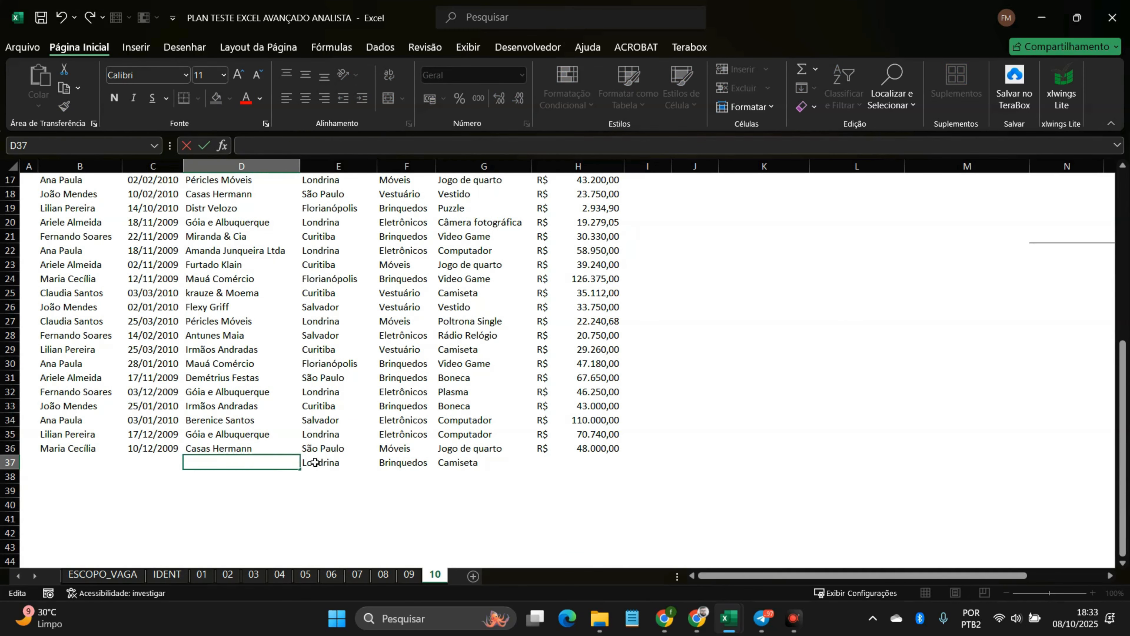
left_click(315, 462)
key("BackSpace")
left_click(403, 463)
key("BackSpace")
left_click(468, 463)
key("BackSpace")
left_click(546, 466)
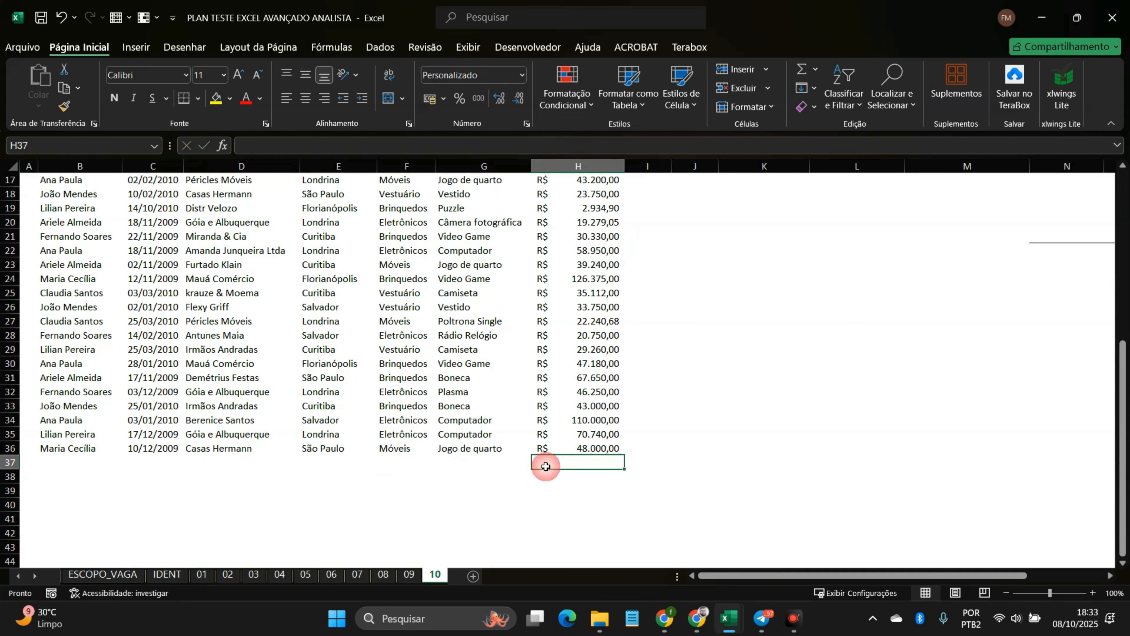
Step: Refresh the pivot and exclude (vazio) from the row label filter, keeping the R$ 1.099.946,41 total
scroll(914, 327, "up", 5)
left_click(833, 217)
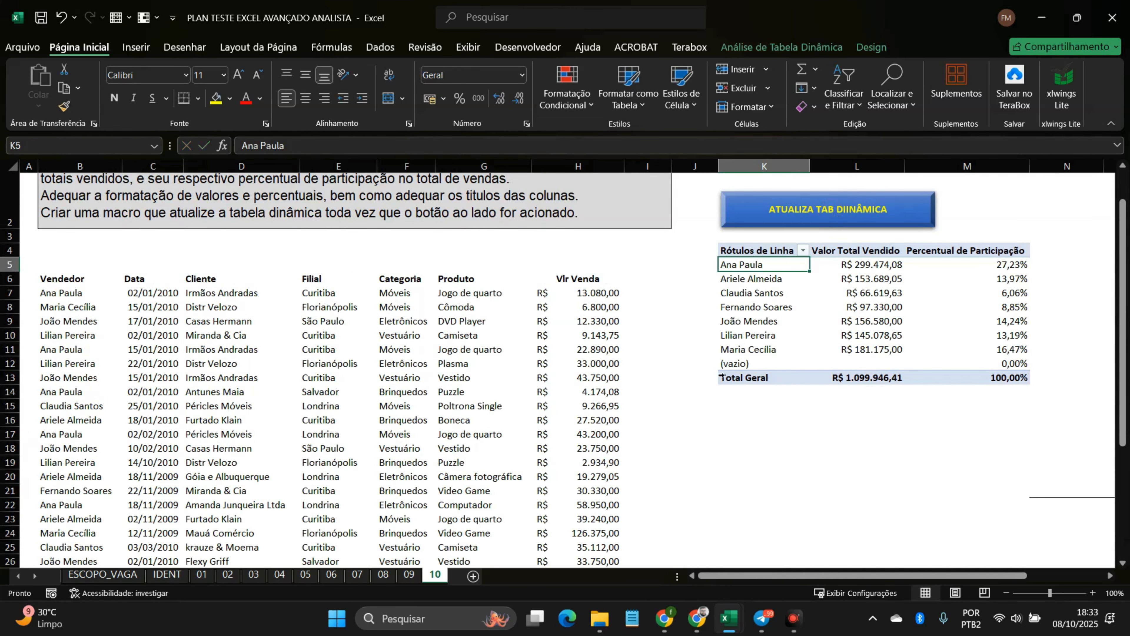
left_click_drag(734, 363, 732, 336)
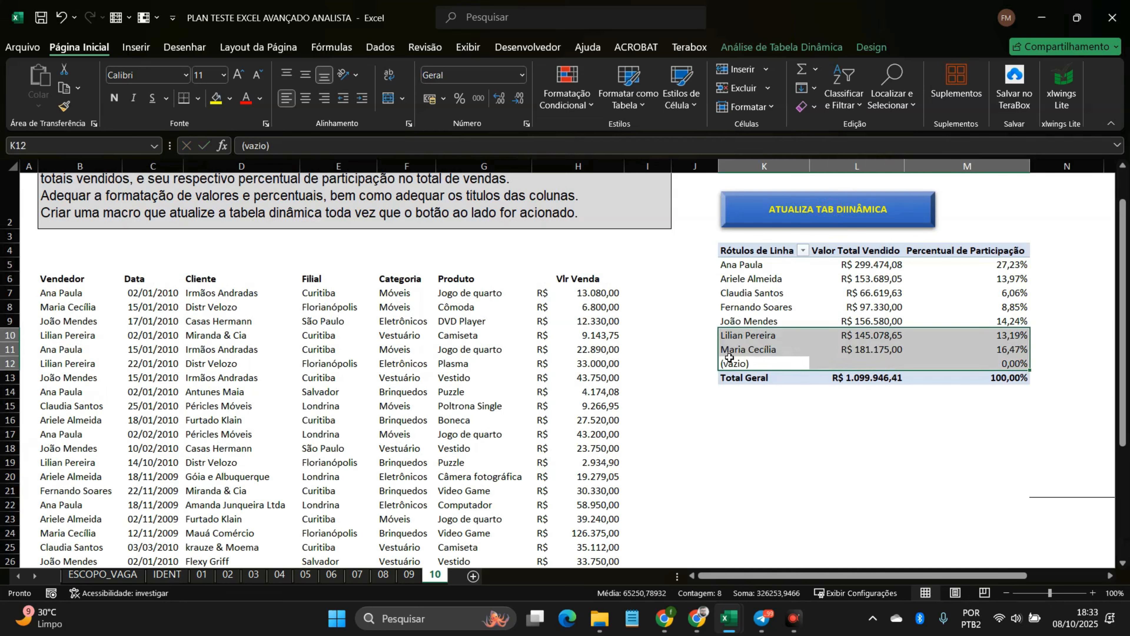
left_click(803, 251)
scroll(684, 489, "down", 1)
left_click(661, 523)
left_click(740, 554)
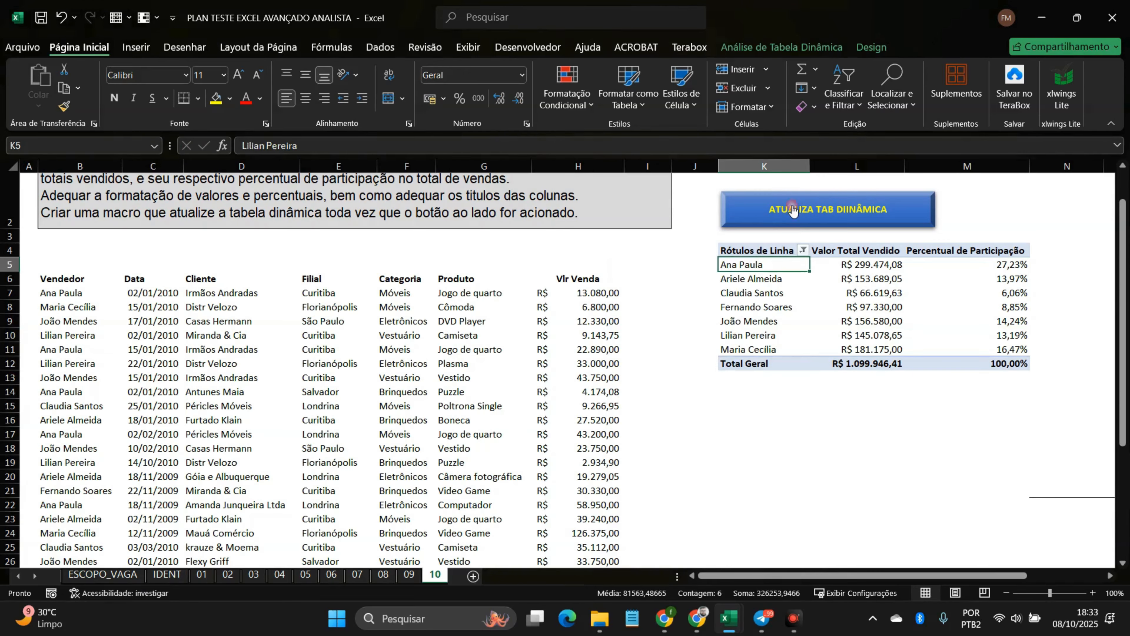
left_click(763, 339)
left_click(803, 250)
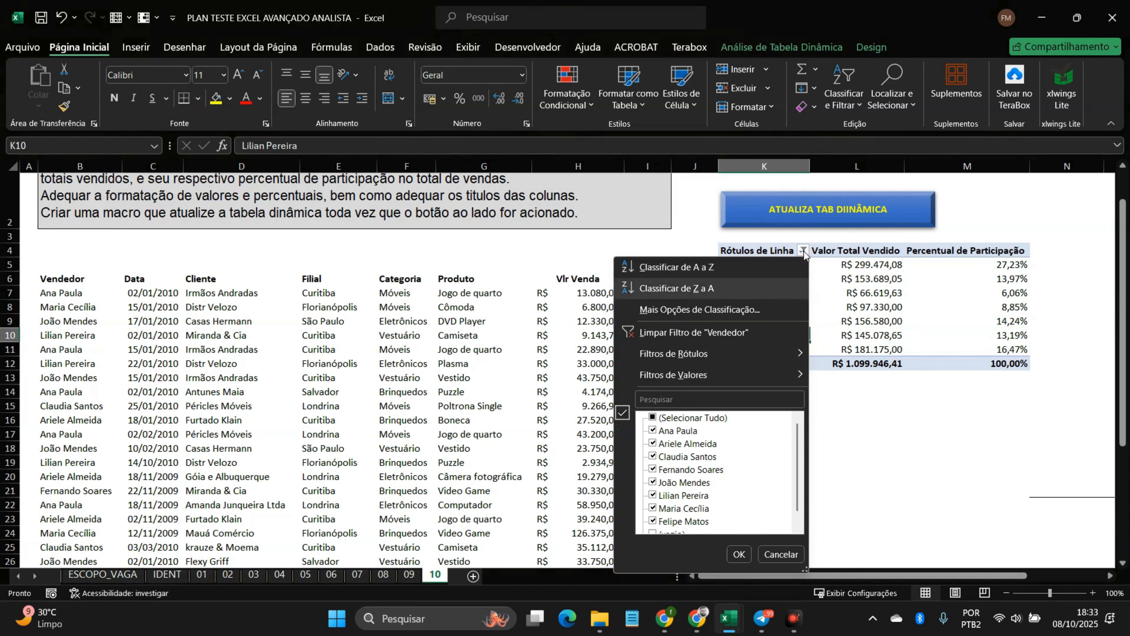
left_click(739, 554)
scroll(261, 412, "down", 5)
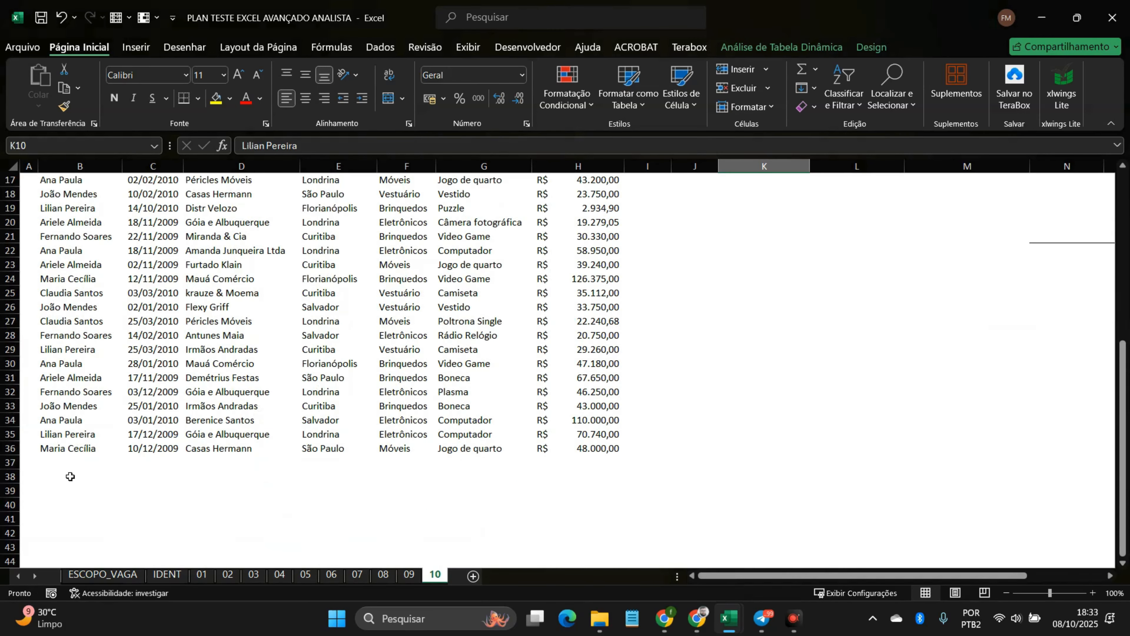
Step: Enter a new seller in B37 and copy row 36's sale details C36:H36 into row 37
left_click(79, 464)
type("Valesca")
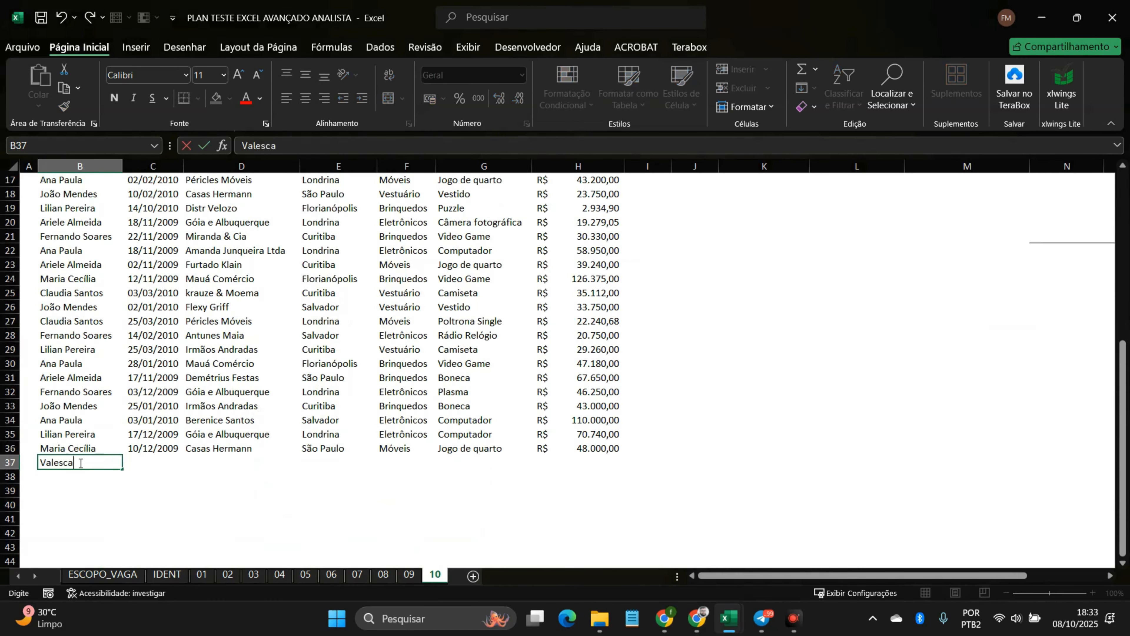
key("Return")
left_click_drag(162, 443, 593, 449)
key("ctrl+c")
left_click(143, 463)
key("ctrl+v")
Step: Refresh the pivot and tick the new seller in the filter, adding R$ 48.000,00 at 4,18%
scroll(412, 416, "up", 6)
left_click(847, 241)
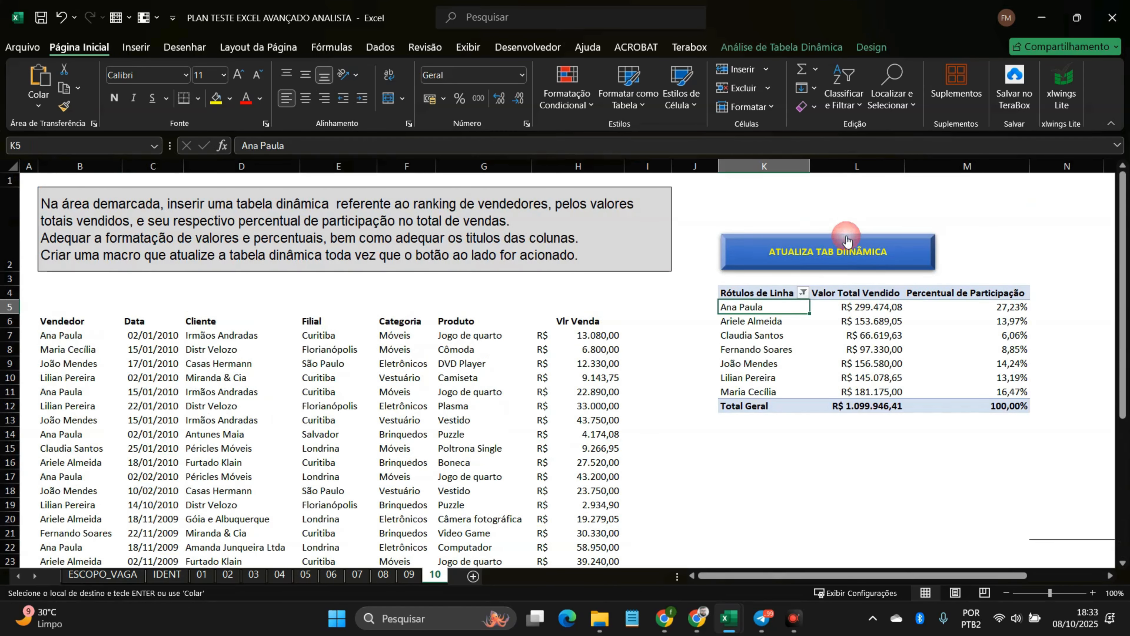
left_click(804, 292)
scroll(683, 523, "down", 1)
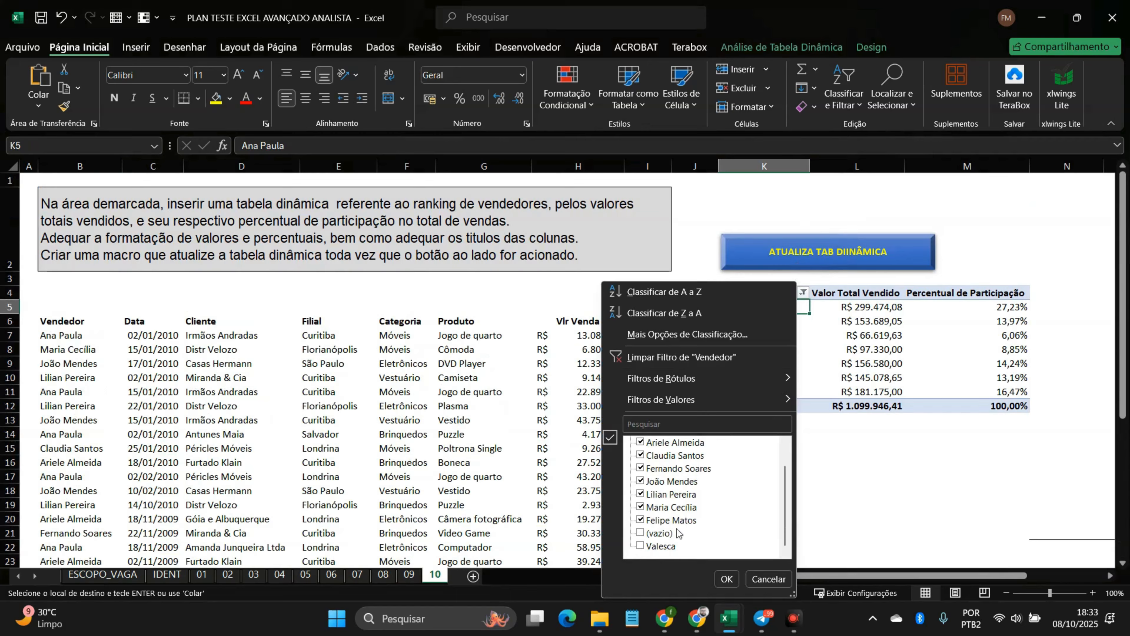
left_click(640, 545)
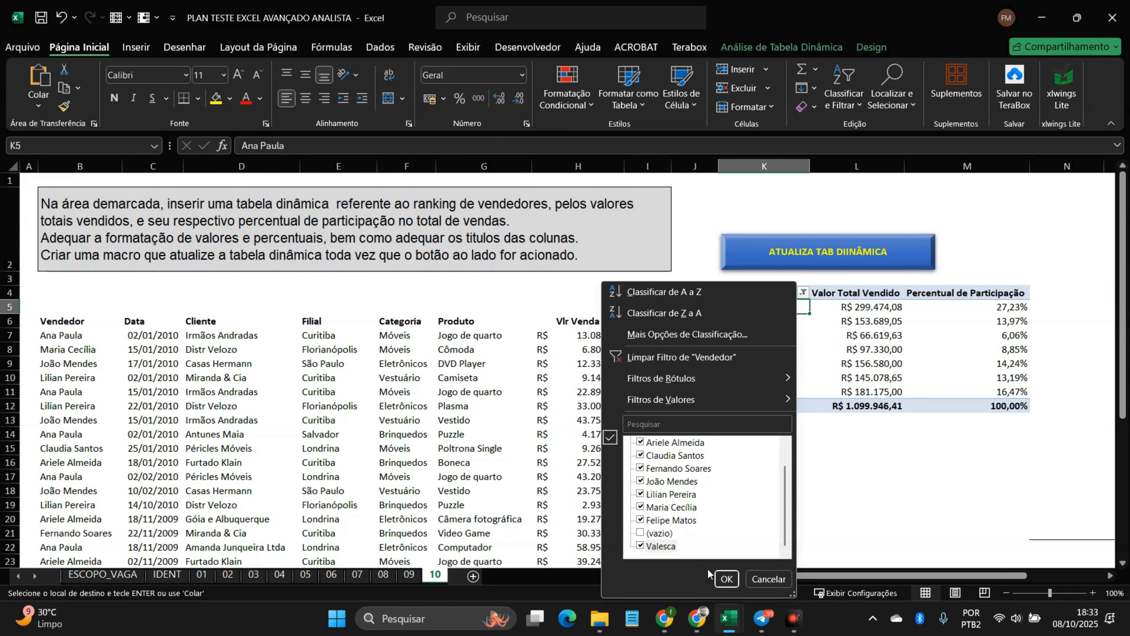
left_click(727, 579)
Step: Enter another new seller in B38 and rerun the pivot refresh macro
scroll(586, 383, "down", 5)
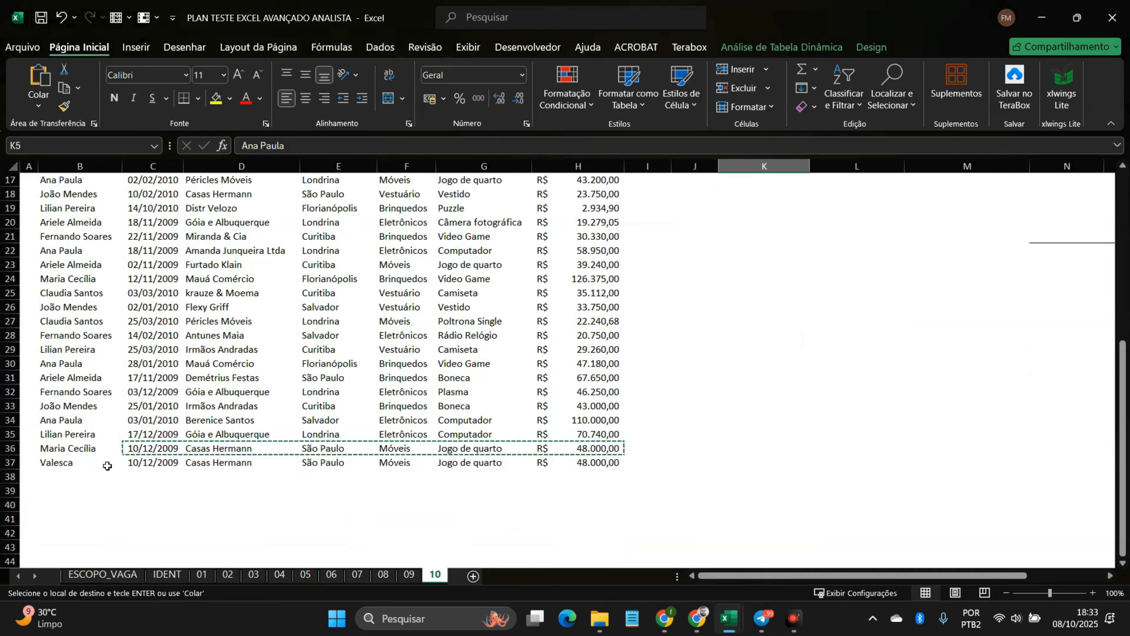
left_click(93, 476)
type("Mick")
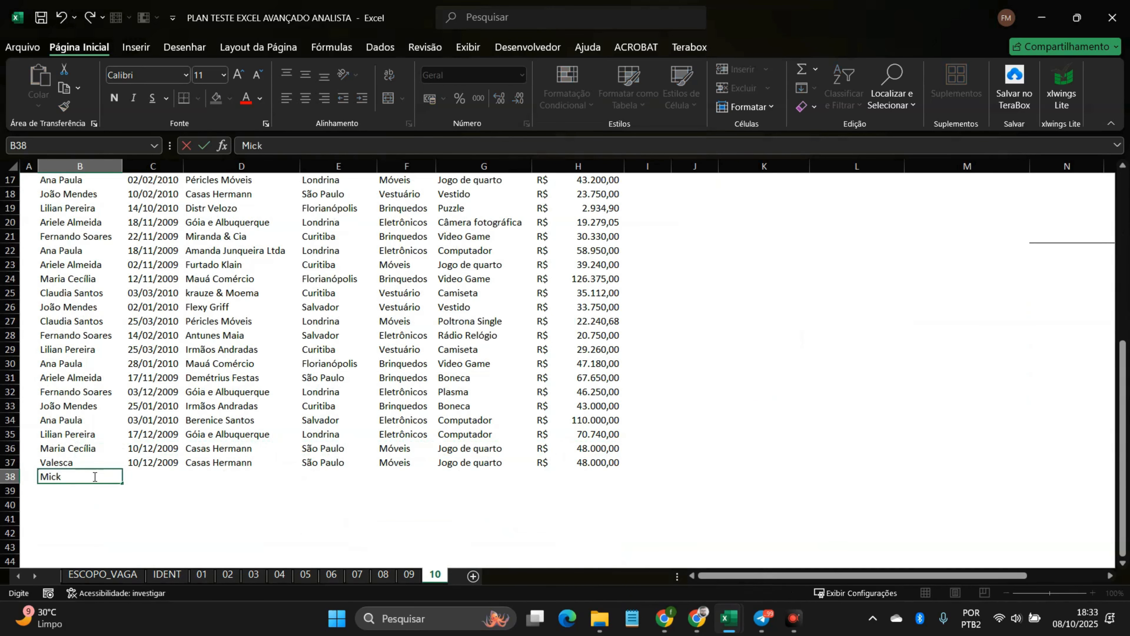
type("ey")
key("Return")
scroll(676, 389, "up", 5)
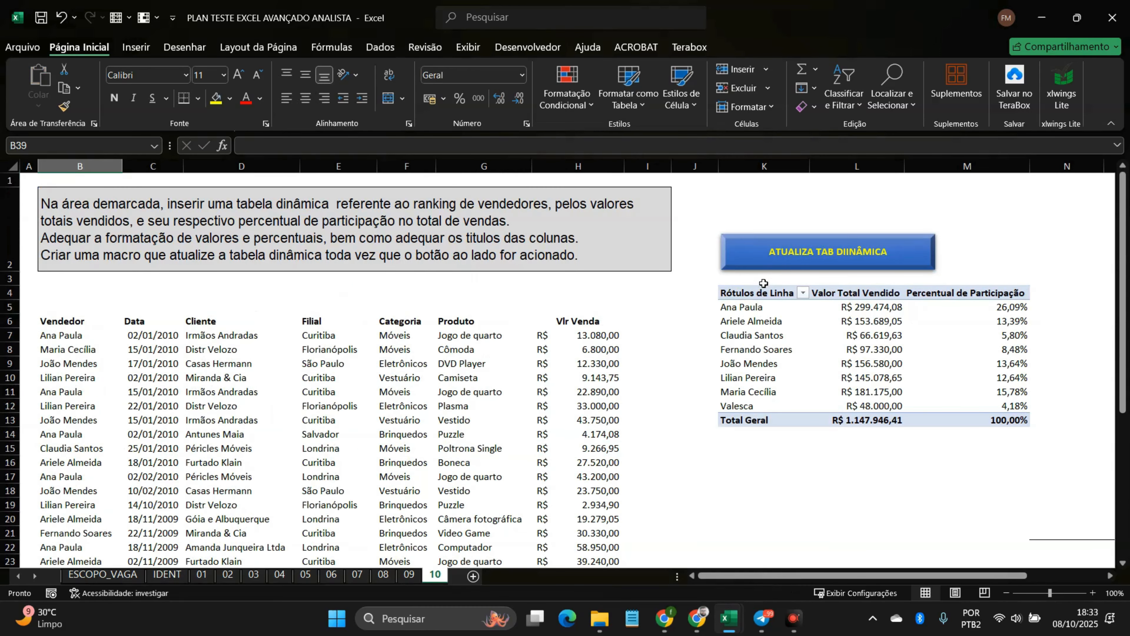
left_click(785, 269)
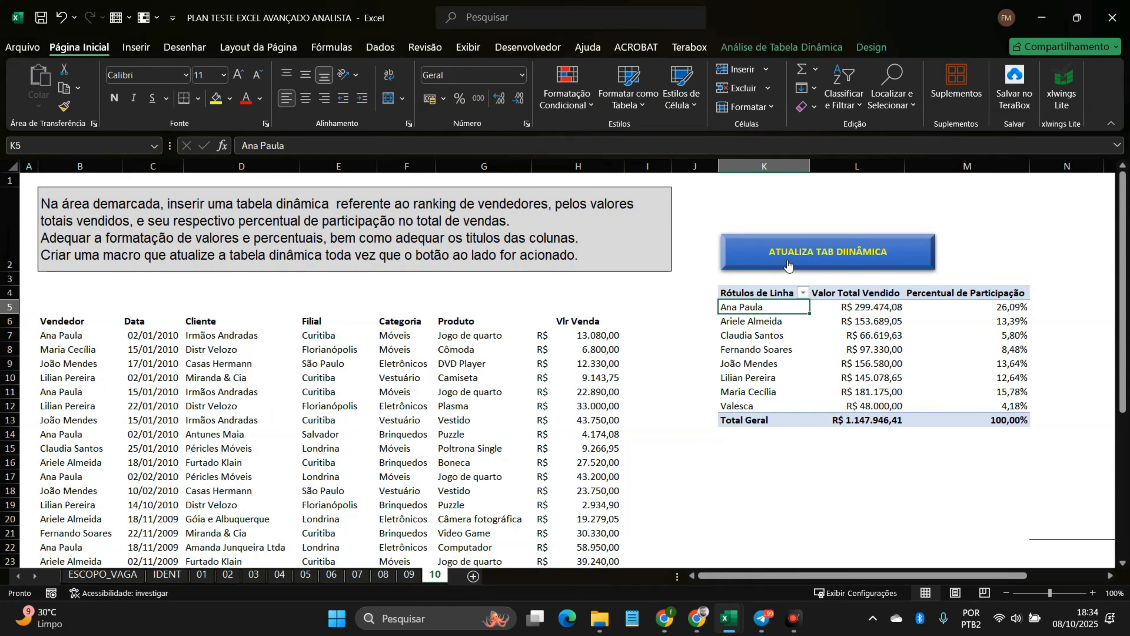
Step: Copy row 37's sale details C37:H37 into row 38 for the second new seller
left_click(802, 293)
scroll(716, 520, "down", 1)
scroll(663, 515, "up", 1)
scroll(685, 490, "down", 1)
left_click(755, 579)
scroll(198, 480, "down", 4)
left_click_drag(149, 502, 605, 519)
left_click(634, 535)
left_click(392, 491)
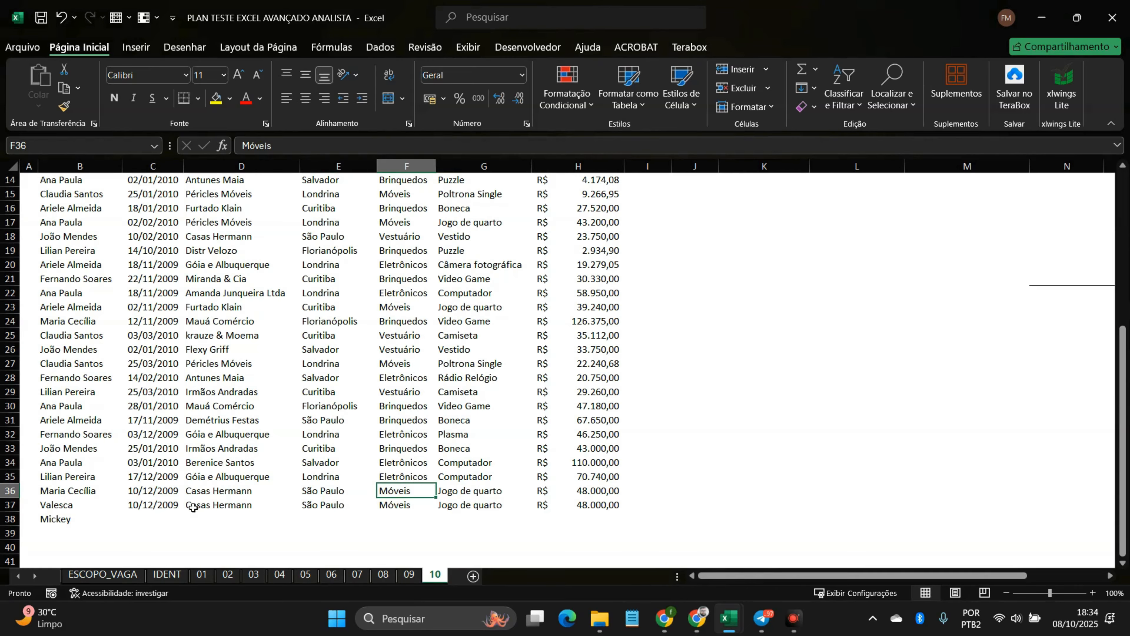
left_click_drag(166, 509, 628, 511)
key("ctrl+c")
left_click(126, 517)
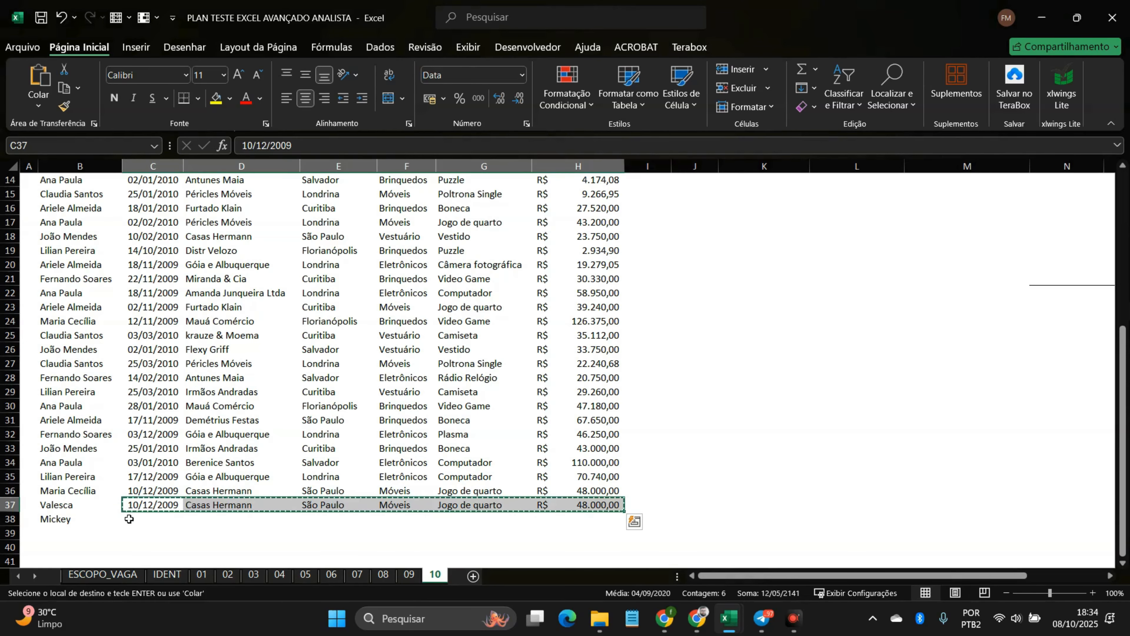
key("ctrl+v")
Step: Rerun the refresh macro and review the pivot's seller list without changing it
scroll(695, 283, "up", 5)
left_click(778, 252)
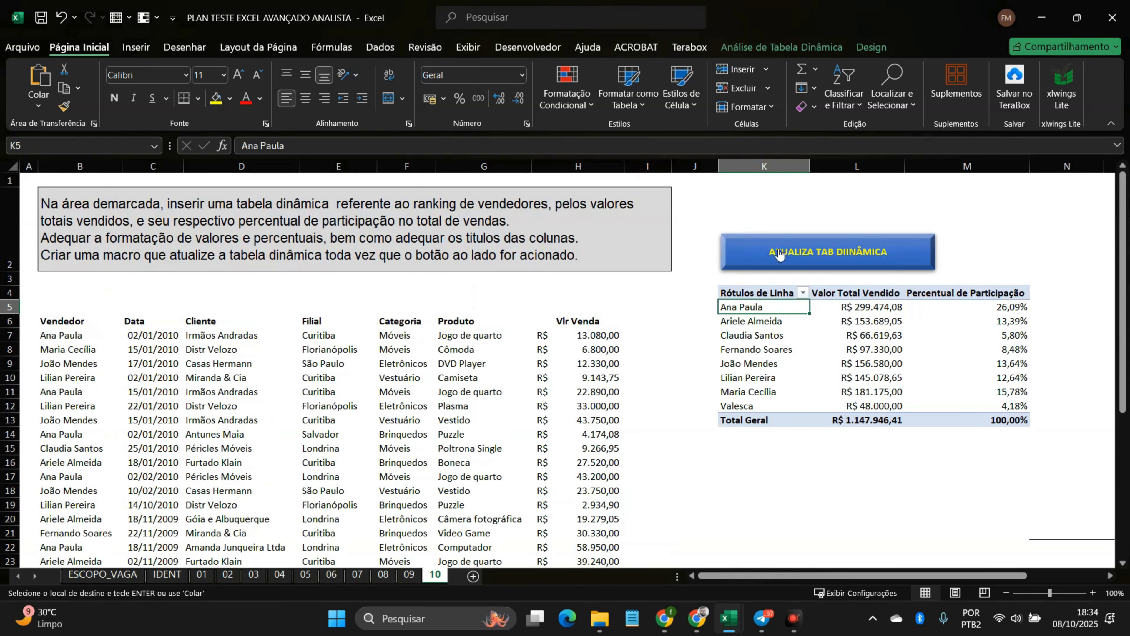
left_click(803, 293)
scroll(742, 499, "down", 1)
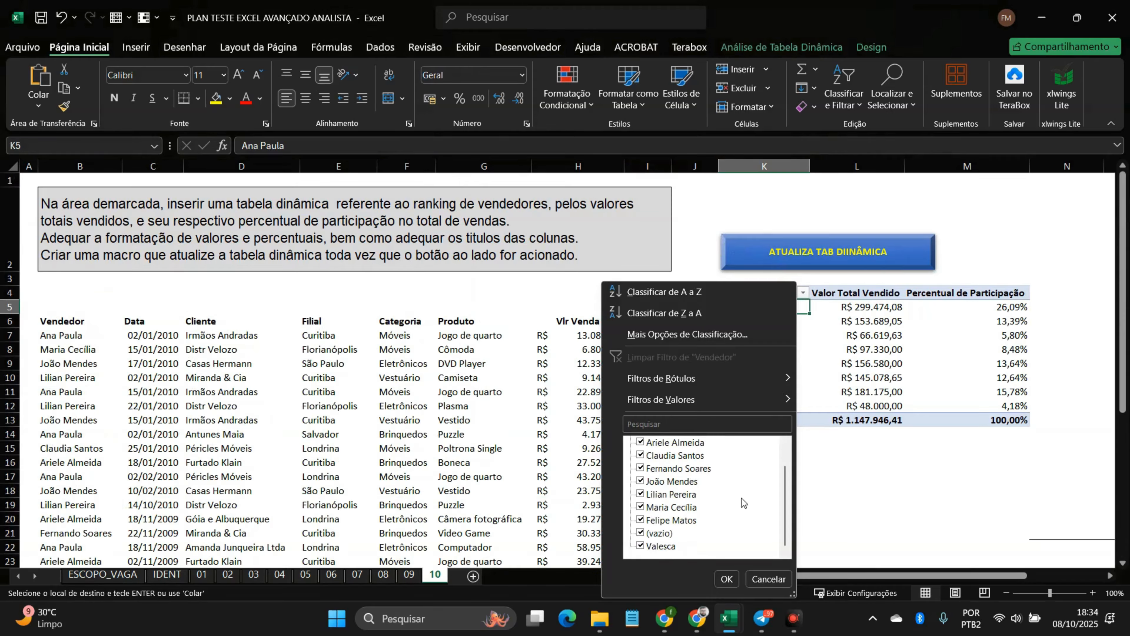
scroll(713, 523, "up", 1)
scroll(716, 492, "down", 1)
scroll(730, 496, "up", 1)
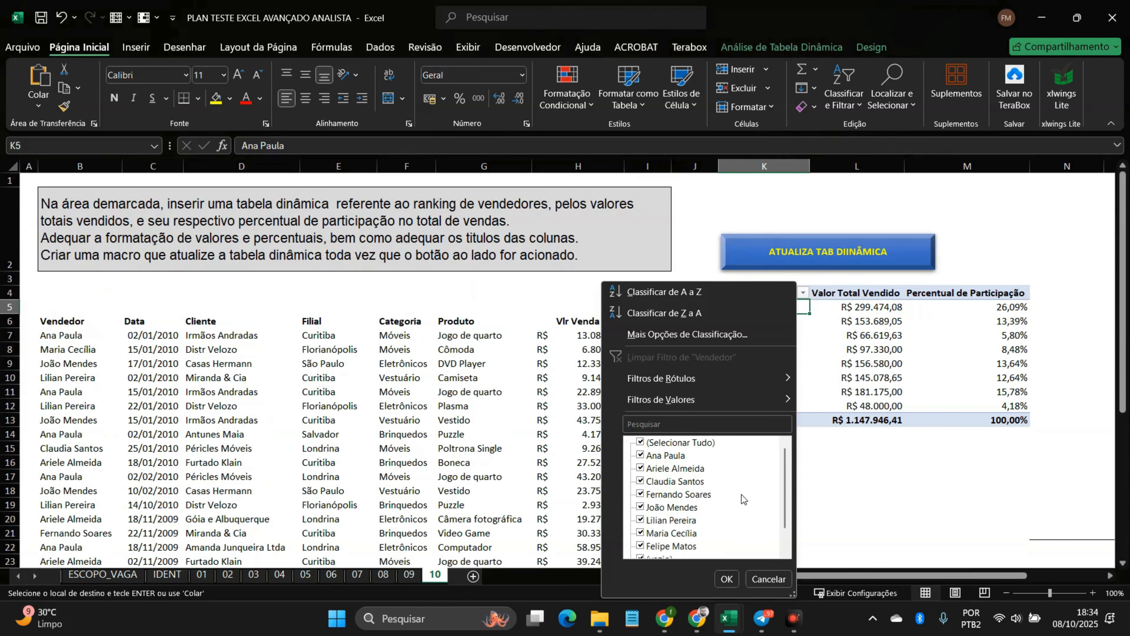
left_click(768, 578)
Step: Extend the pivot source to '10'!$B$6:$H$100, raising the total to R$ 1.195.946,41
left_click(758, 49)
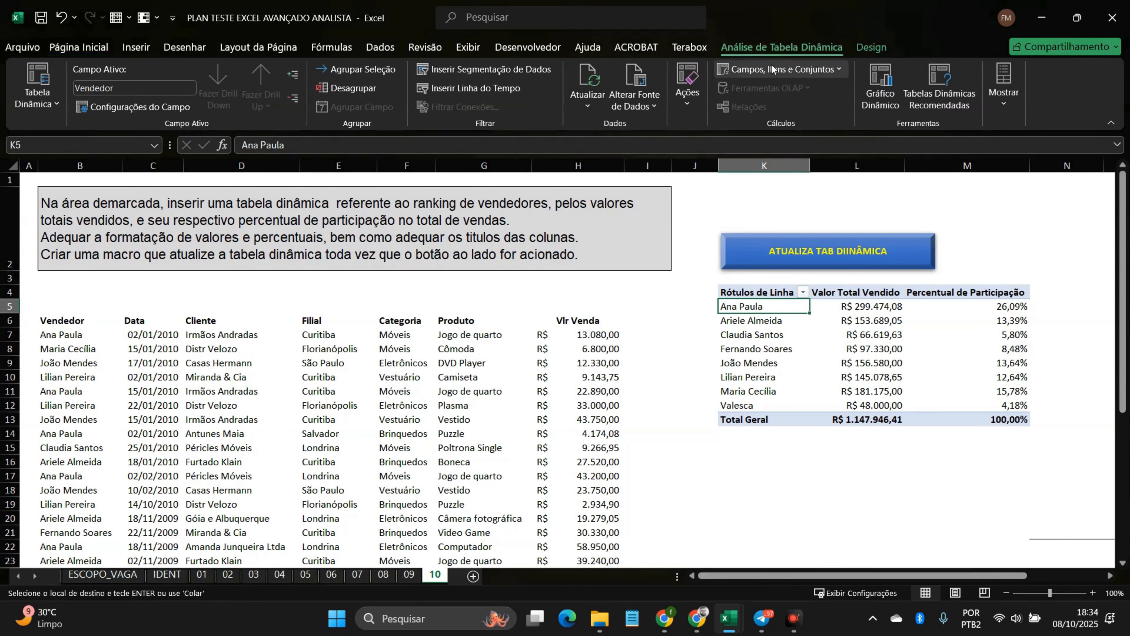
left_click(634, 85)
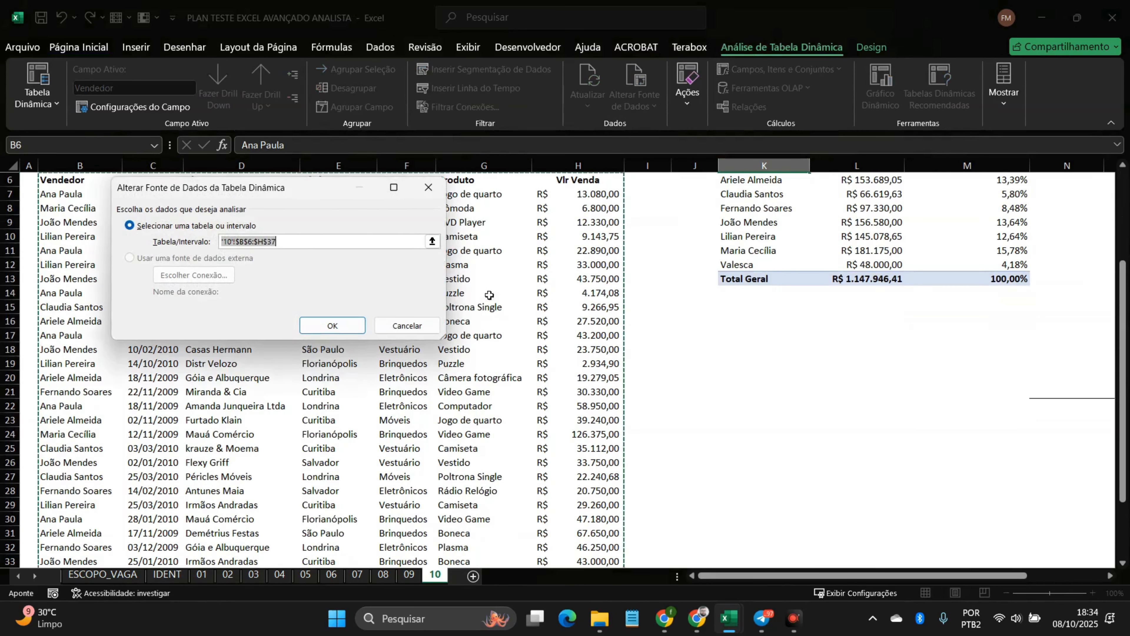
scroll(318, 376, "down", 6)
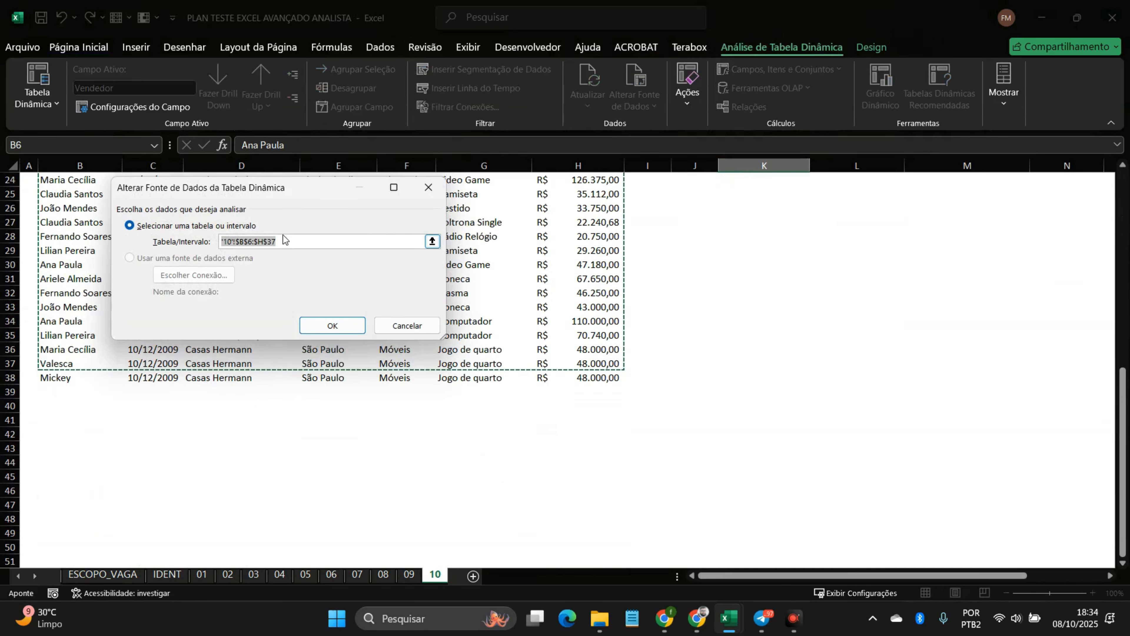
left_click(268, 243)
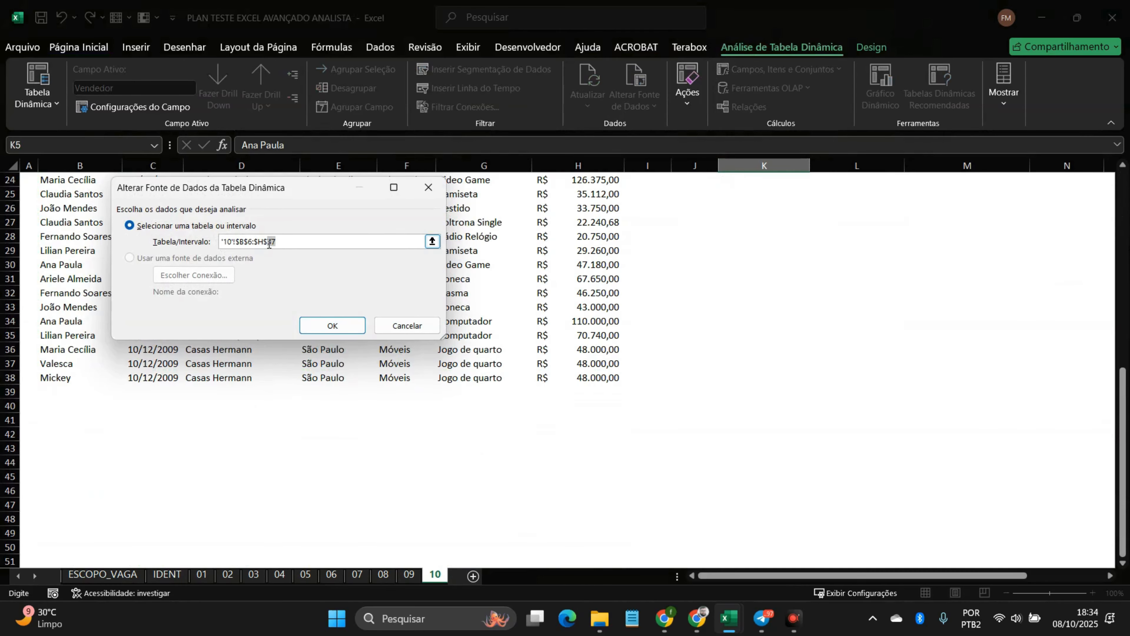
type("100")
left_click(329, 325)
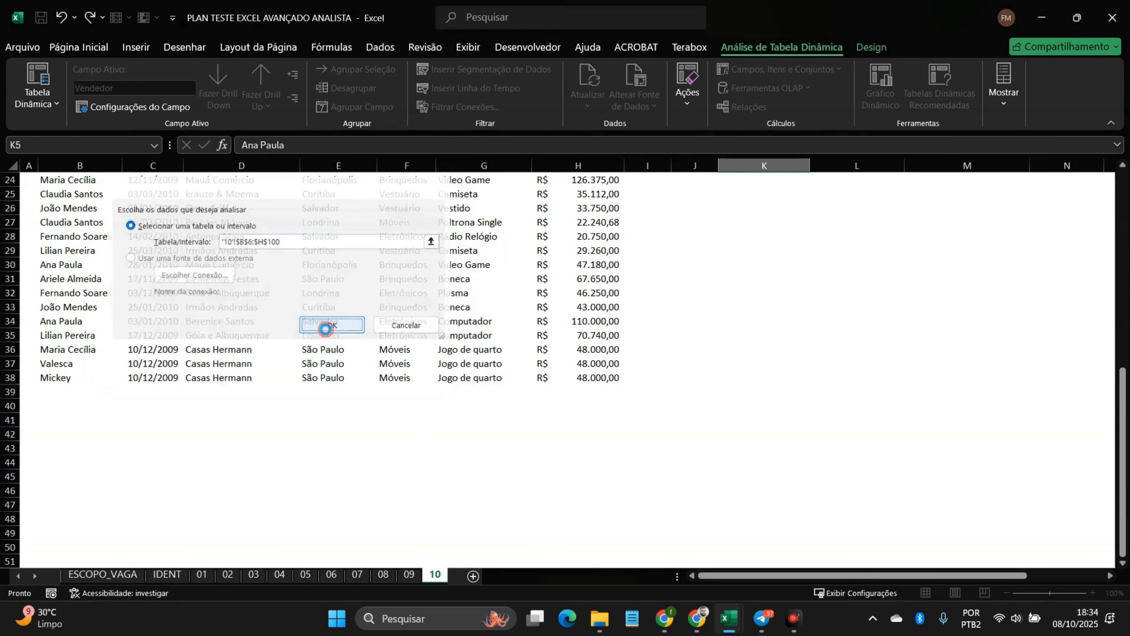
left_click(750, 338)
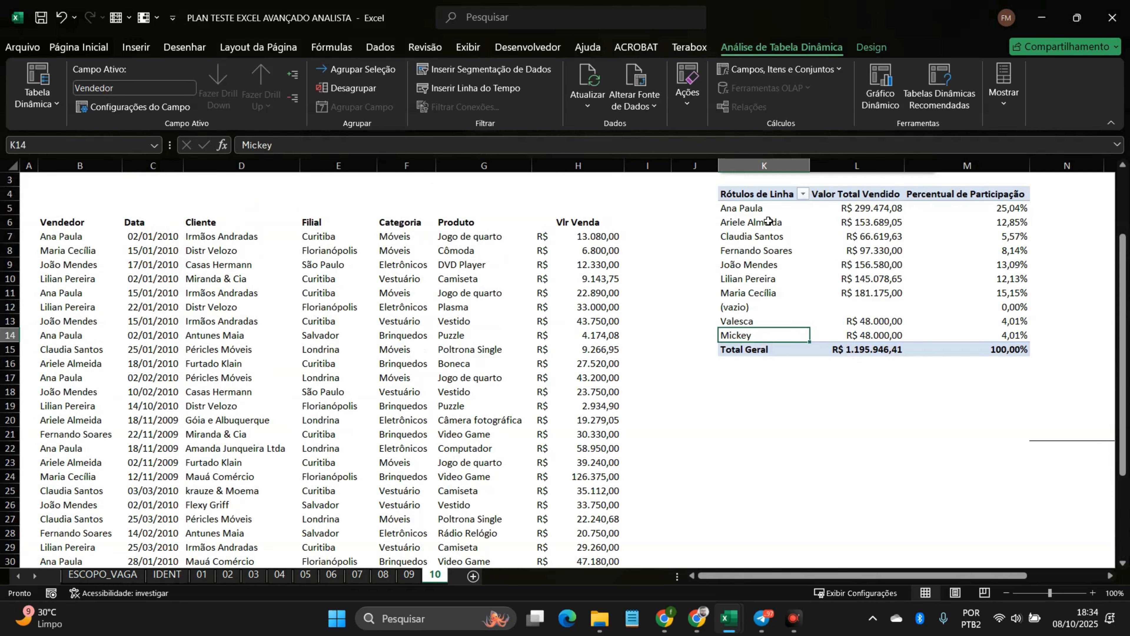
Step: Clear everything from the two test sale rows 37–38 (B37:H38) with Limpar Tudo
scroll(768, 221, "up", 1)
scroll(147, 386, "down", 8)
scroll(69, 365, "up", 1)
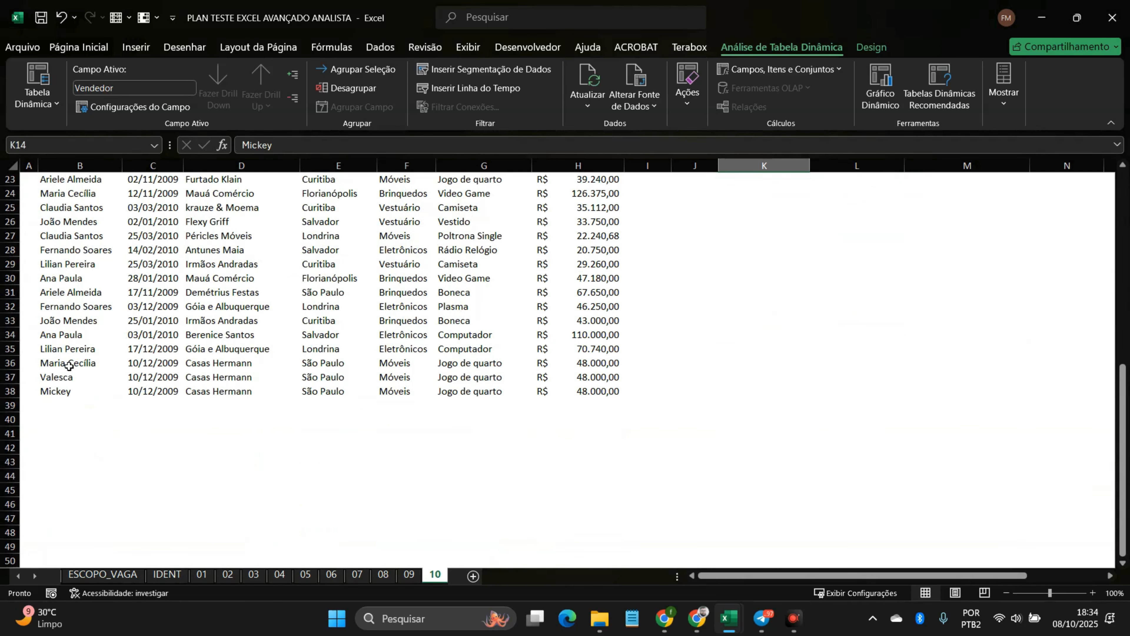
mouse_move(61, 375)
left_mouse_down()
mouse_move(597, 390)
mouse_move(91, 391)
mouse_move(91, 378)
left_mouse_up()
key("BackSpace")
left_click(559, 379)
key("BackSpace")
left_click(798, 109)
left_click(844, 127)
left_click(467, 335)
Step: Refresh the pivot via the ATUALIZA TAB DINÂMICA button, bringing the total back to R$ 1.099.946,41
scroll(645, 374, "up", 7)
left_click(817, 254)
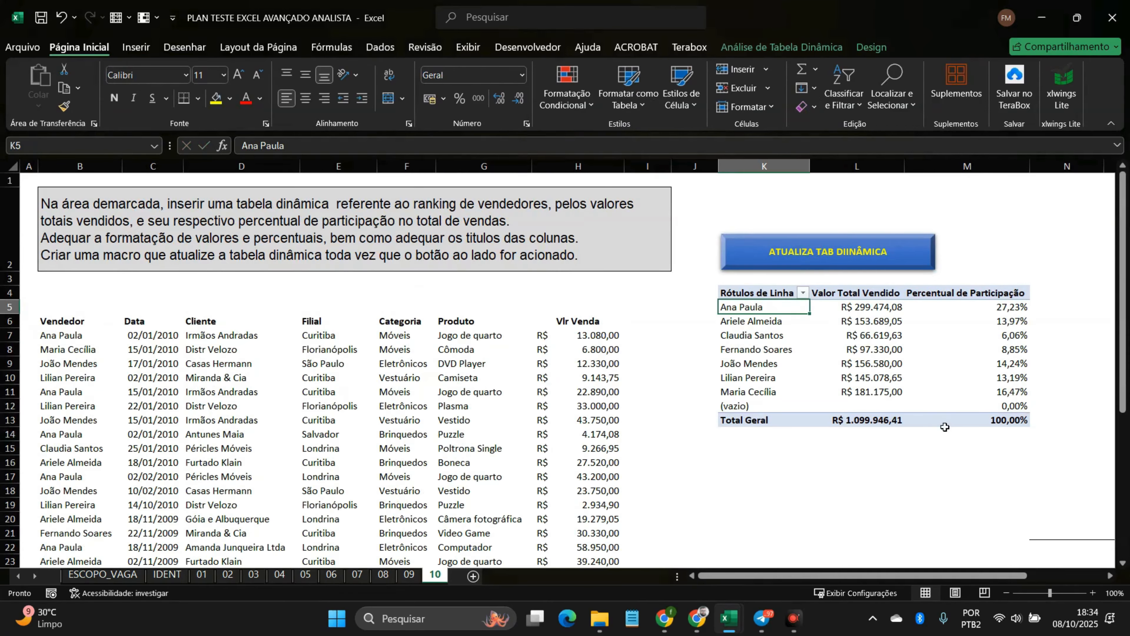
scroll(643, 371, "down", 5)
scroll(616, 337, "up", 5)
scroll(808, 302, "down", 1)
scroll(398, 417, "up", 1)
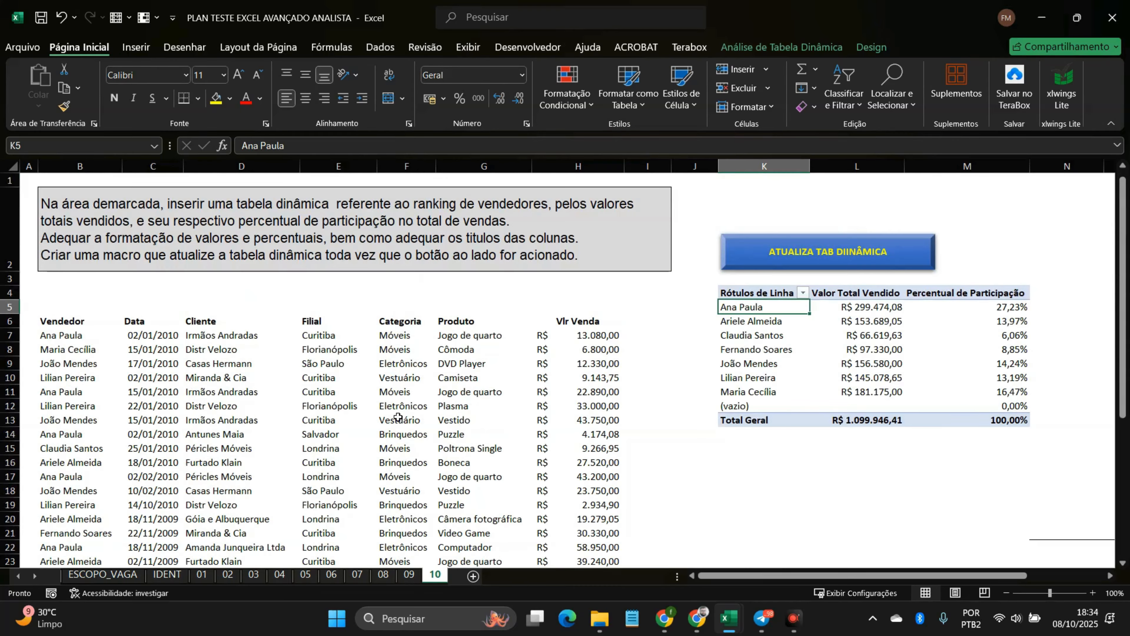
scroll(357, 394, "down", 11)
scroll(326, 394, "up", 11)
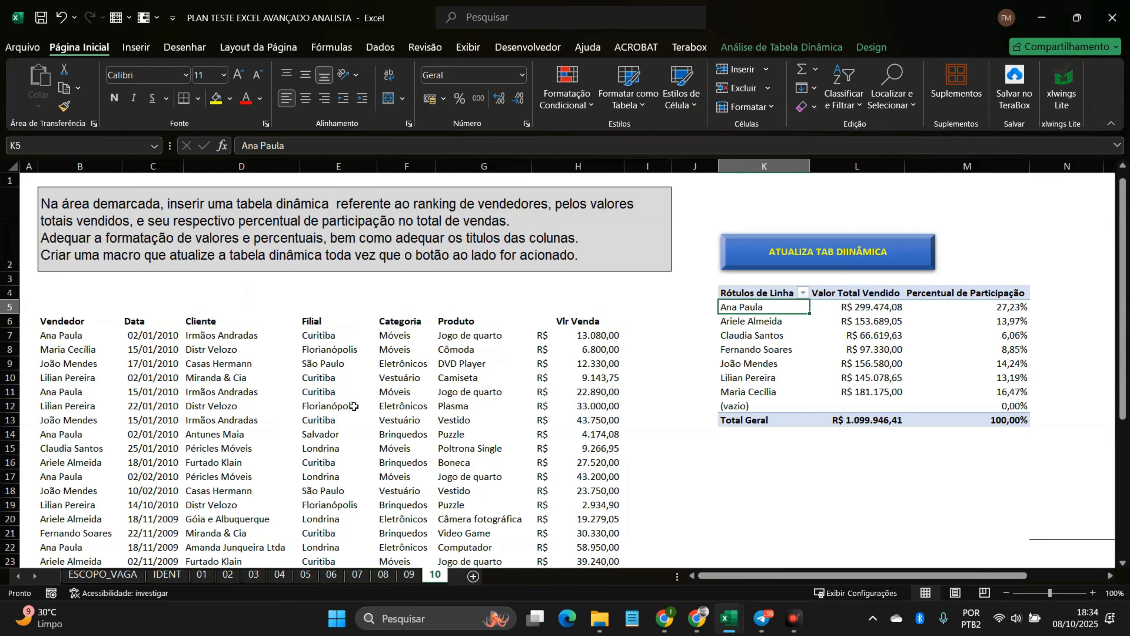
left_click(409, 576)
left_click(379, 577)
left_click(357, 577)
left_click(331, 577)
left_click(305, 576)
left_click(279, 576)
left_click(254, 575)
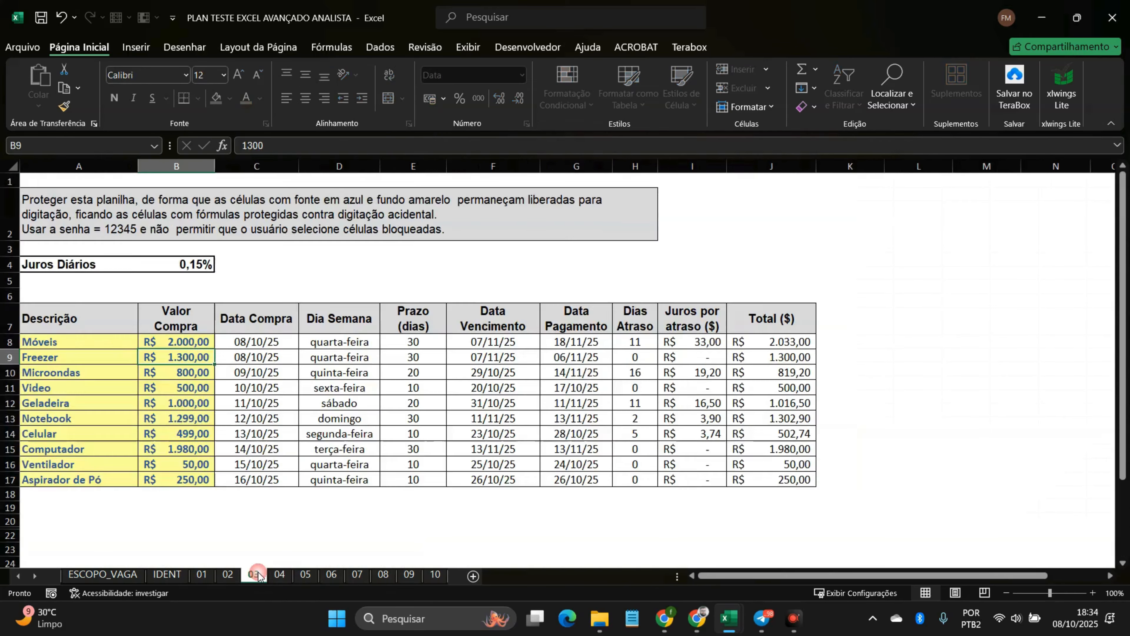
left_click(227, 575)
left_click(202, 575)
left_click(168, 576)
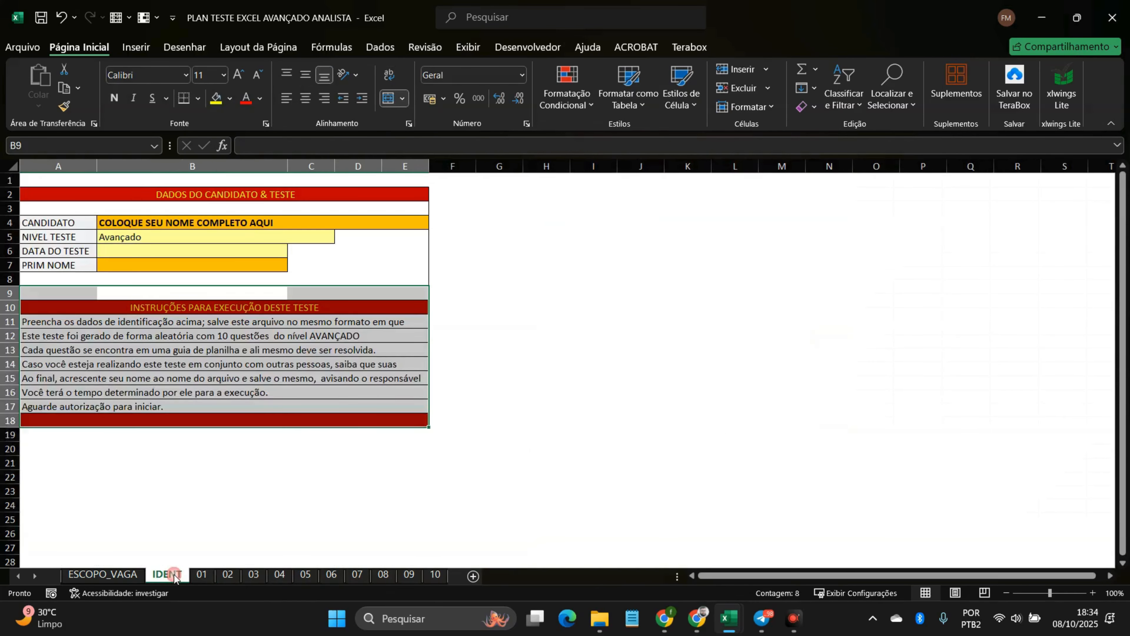
left_click(102, 576)
left_click(202, 575)
left_click(228, 575)
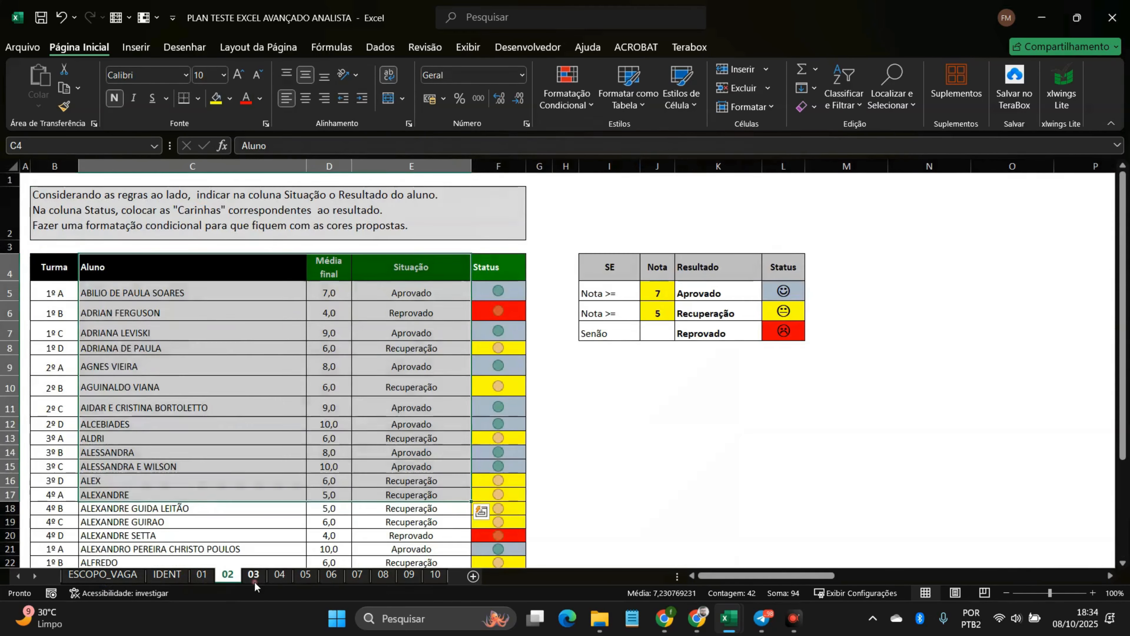
left_click(253, 576)
left_click(280, 576)
left_click(305, 576)
left_click(331, 576)
left_click(357, 576)
left_click(383, 576)
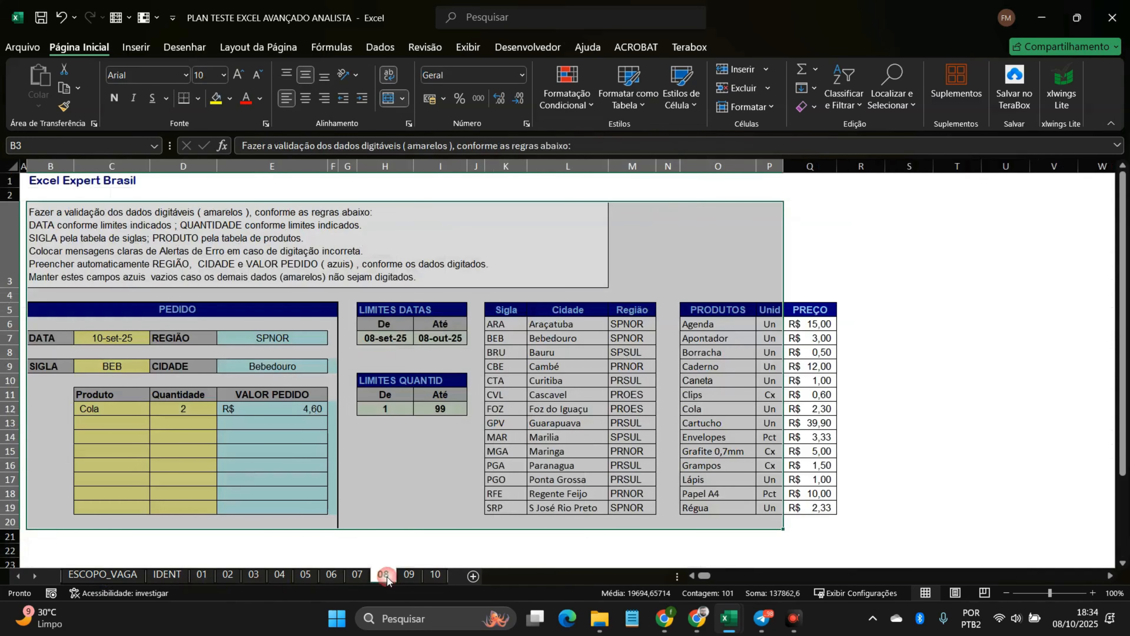
left_click(409, 575)
left_click(435, 576)
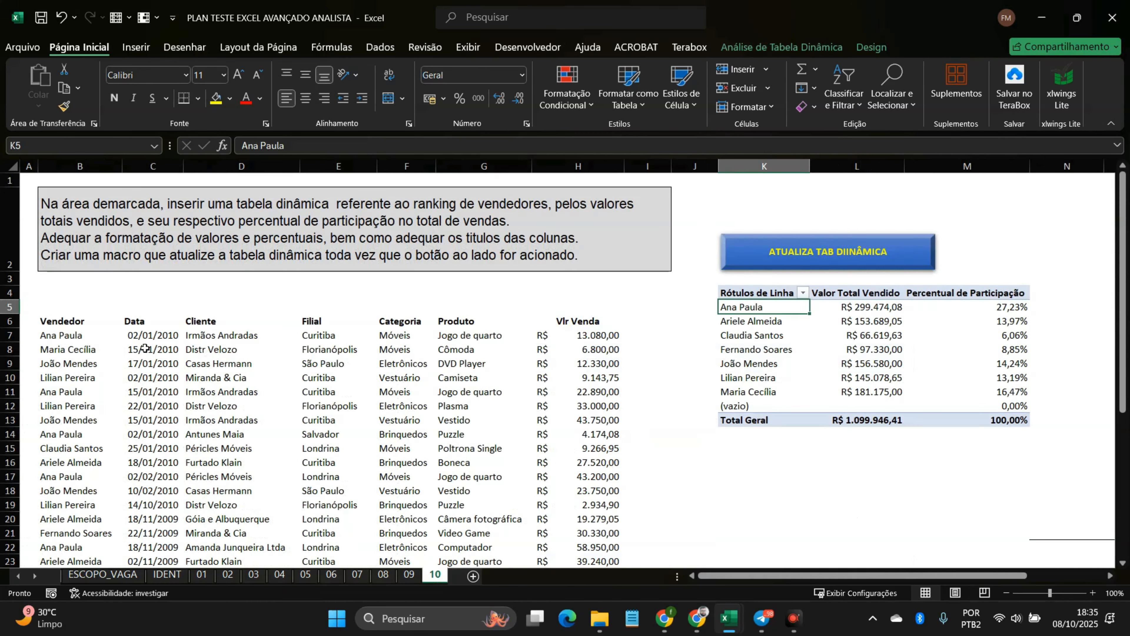